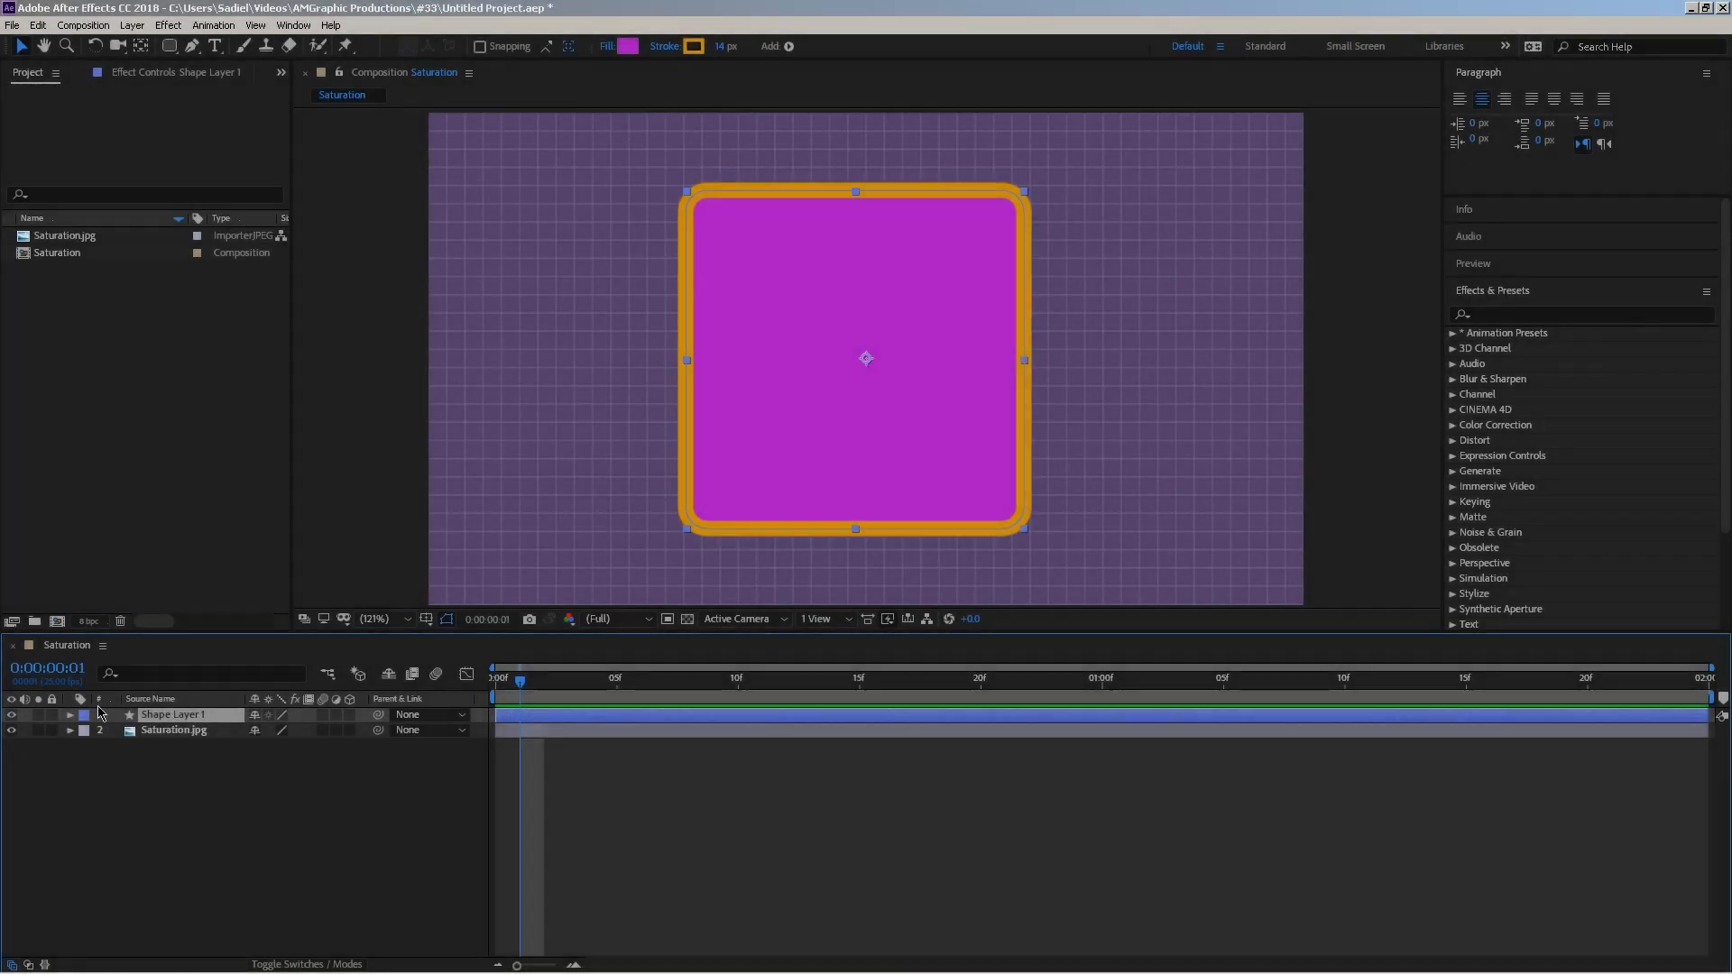
Add a Twist operation to the rounded rectangle's shape layer and toggle its visibility to compare the shape with and without it.
click(70, 714)
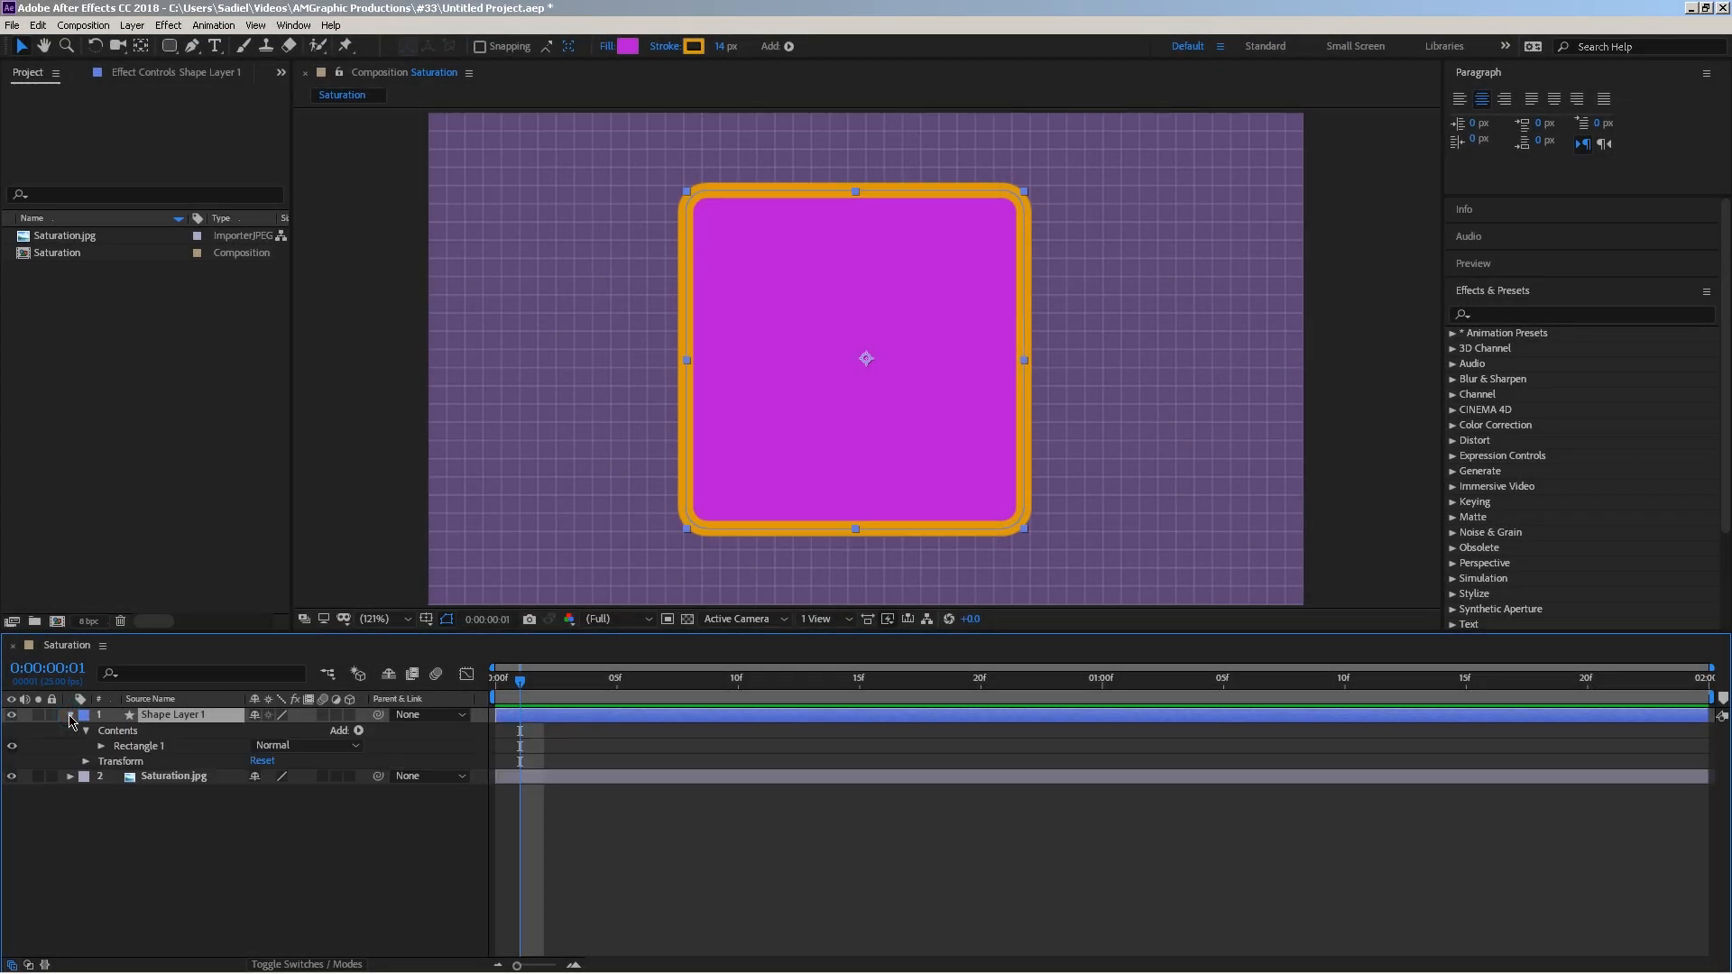
click(358, 731)
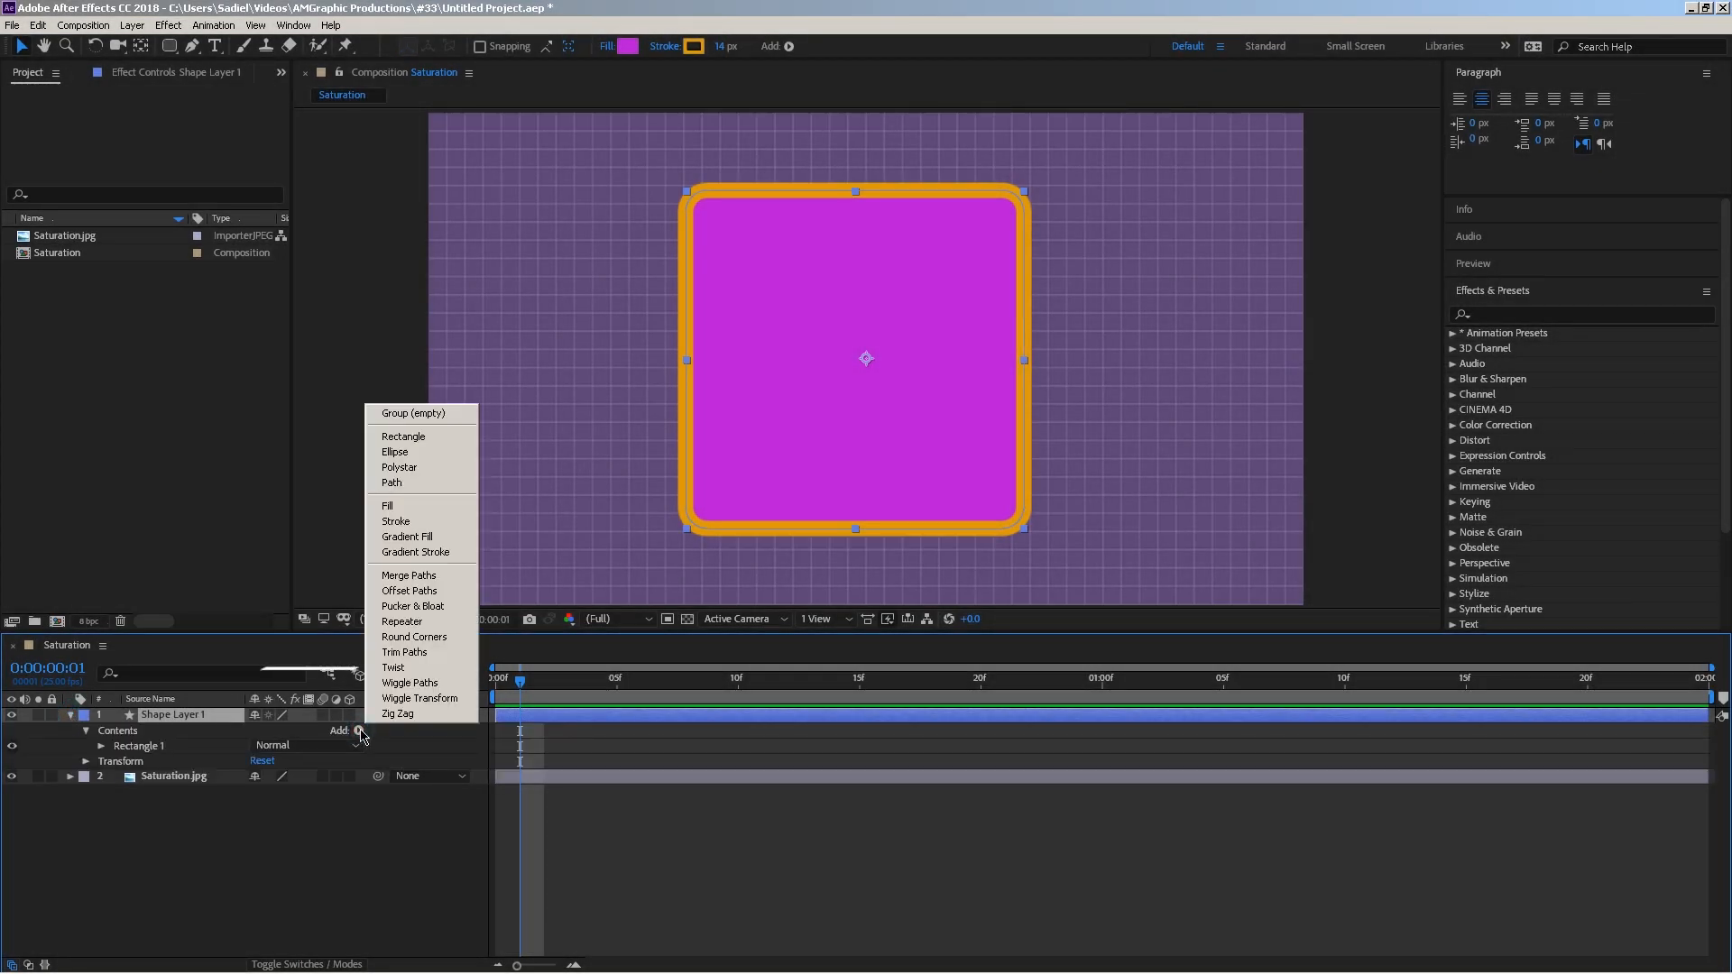
click(406, 669)
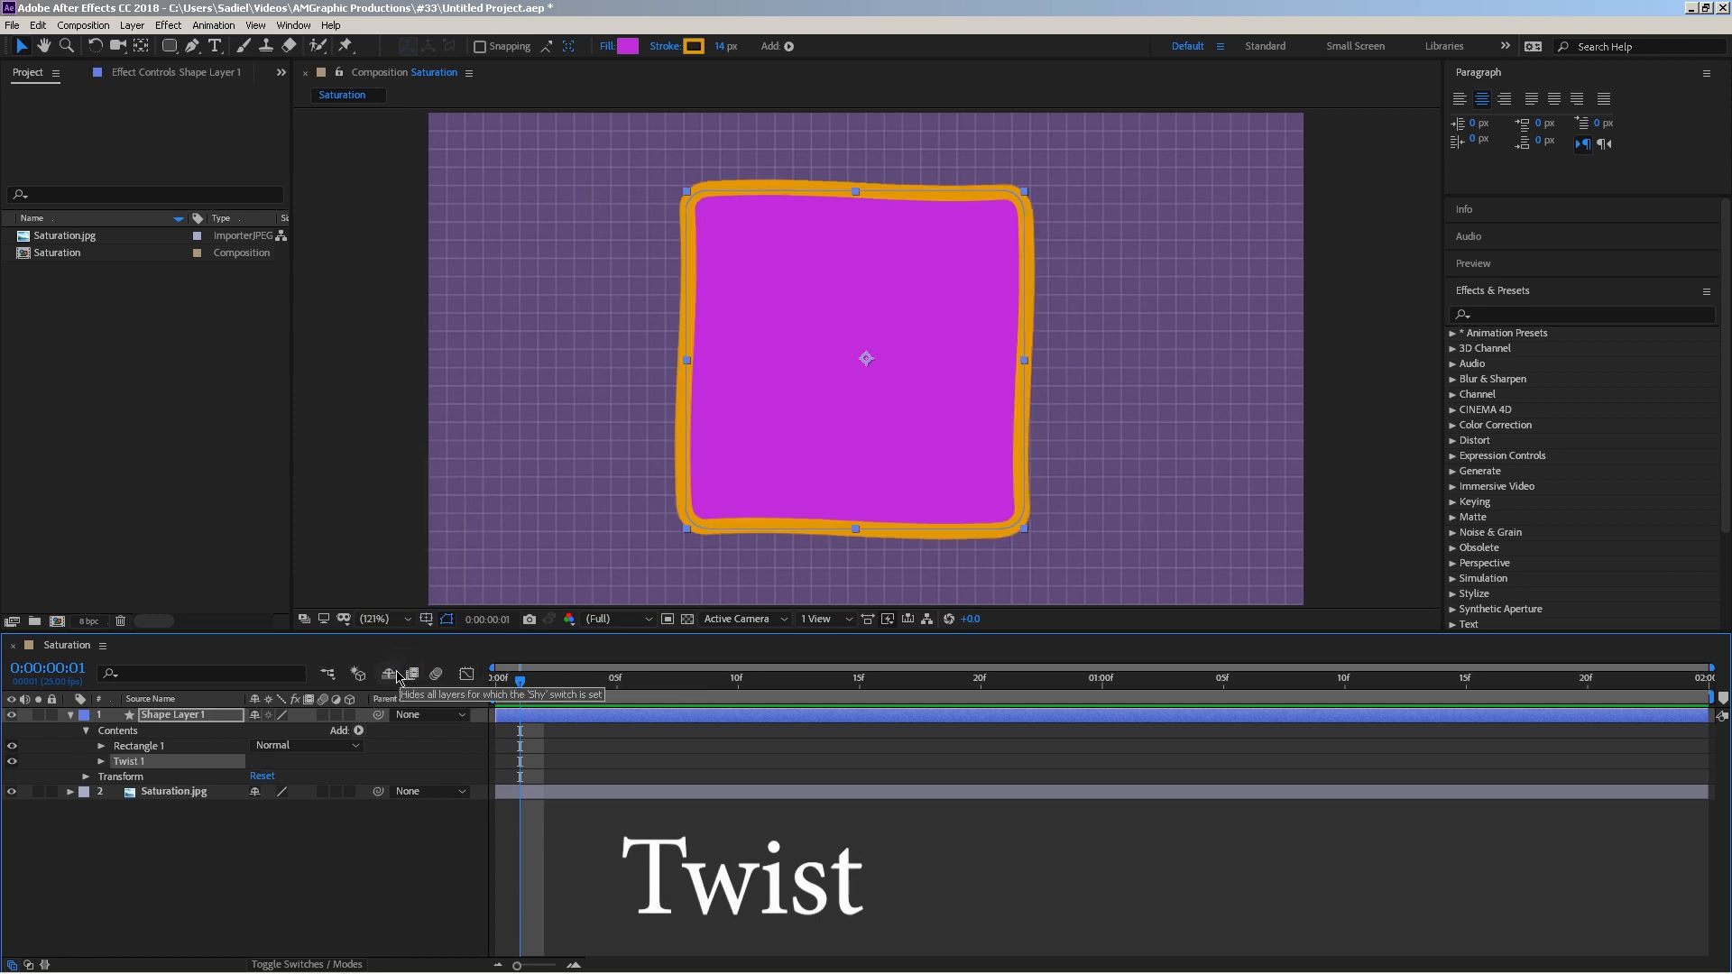
click(13, 763)
click(13, 763)
click(13, 763)
click(13, 764)
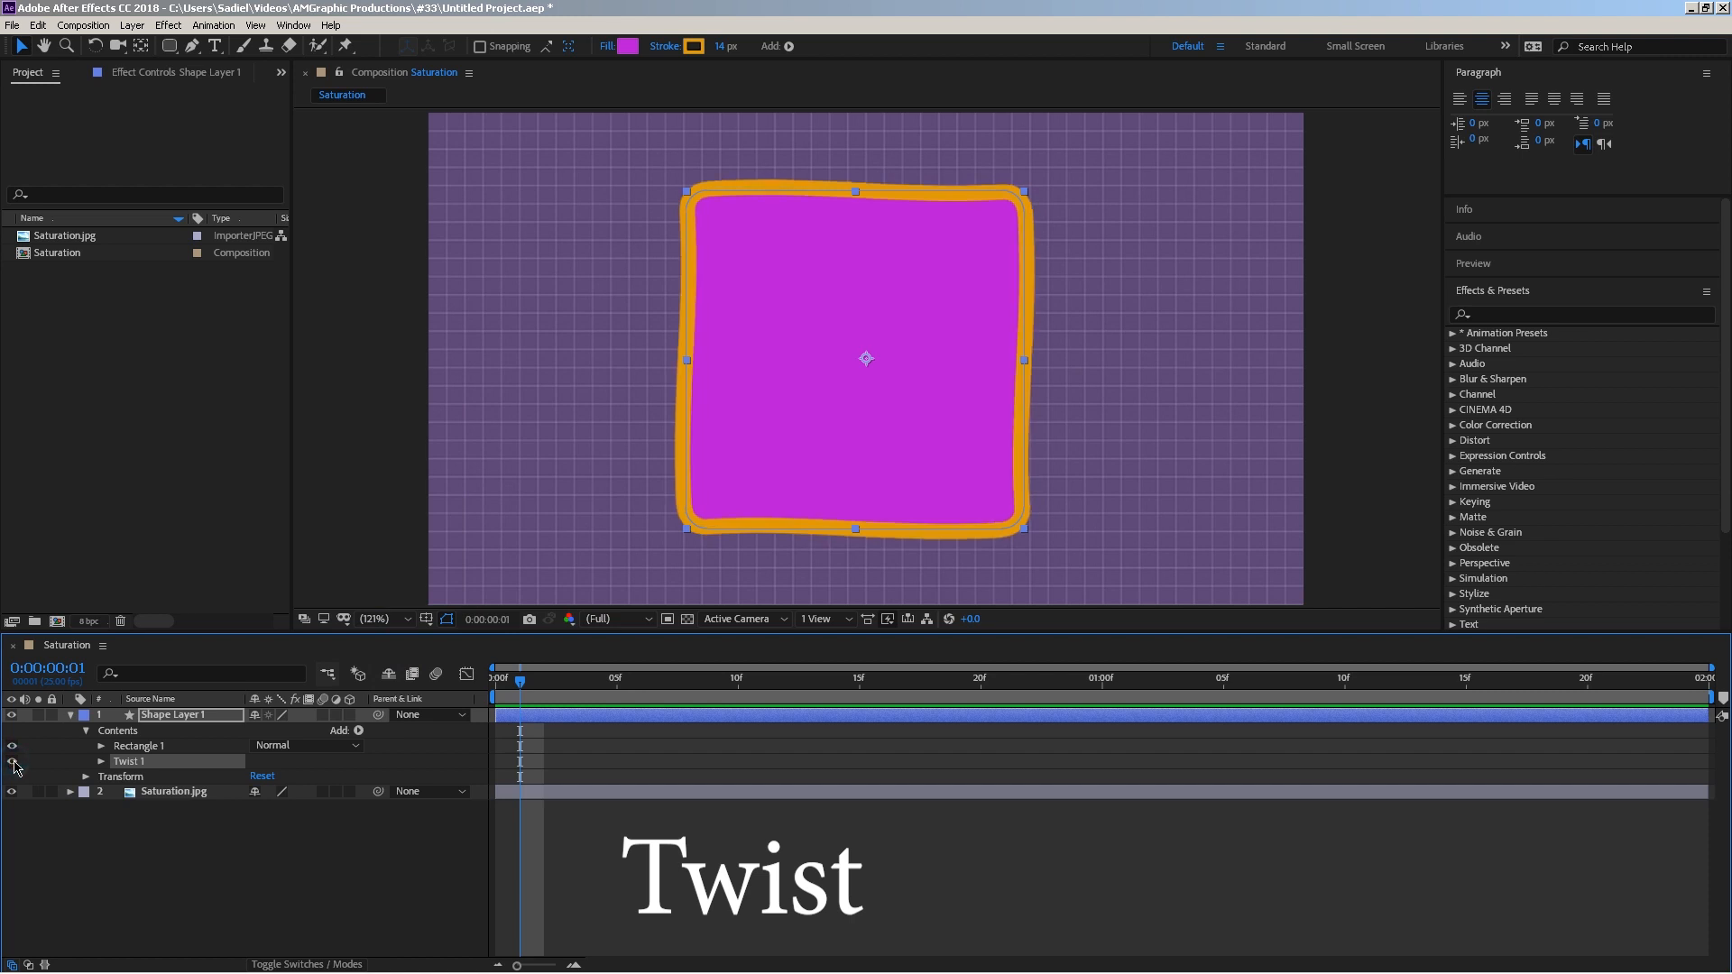
Set the Twist angle to 353 and reduce the shape's stroke width to 5 px.
click(100, 762)
mouse_move(263, 781)
mouse_down()
mouse_move(871, 765)
mouse_move(564, 763)
mouse_up()
drag(725, 47, 713, 47)
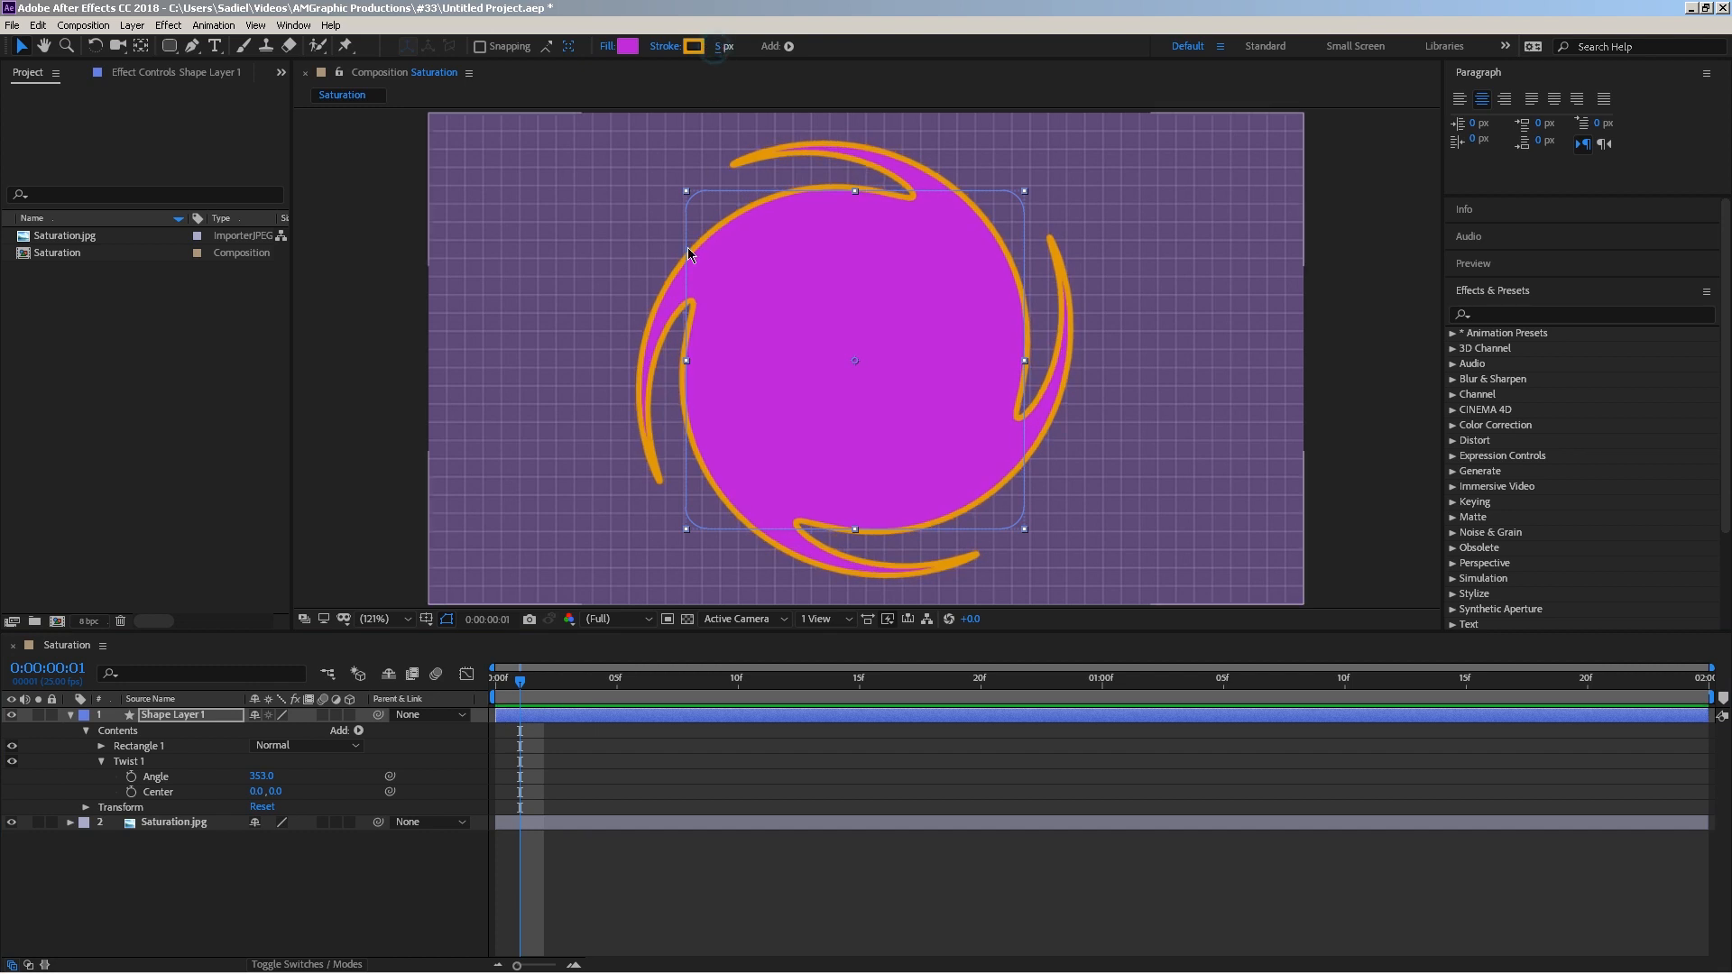
Change the rectangle's fill color to pink D6119C.
click(101, 746)
click(116, 791)
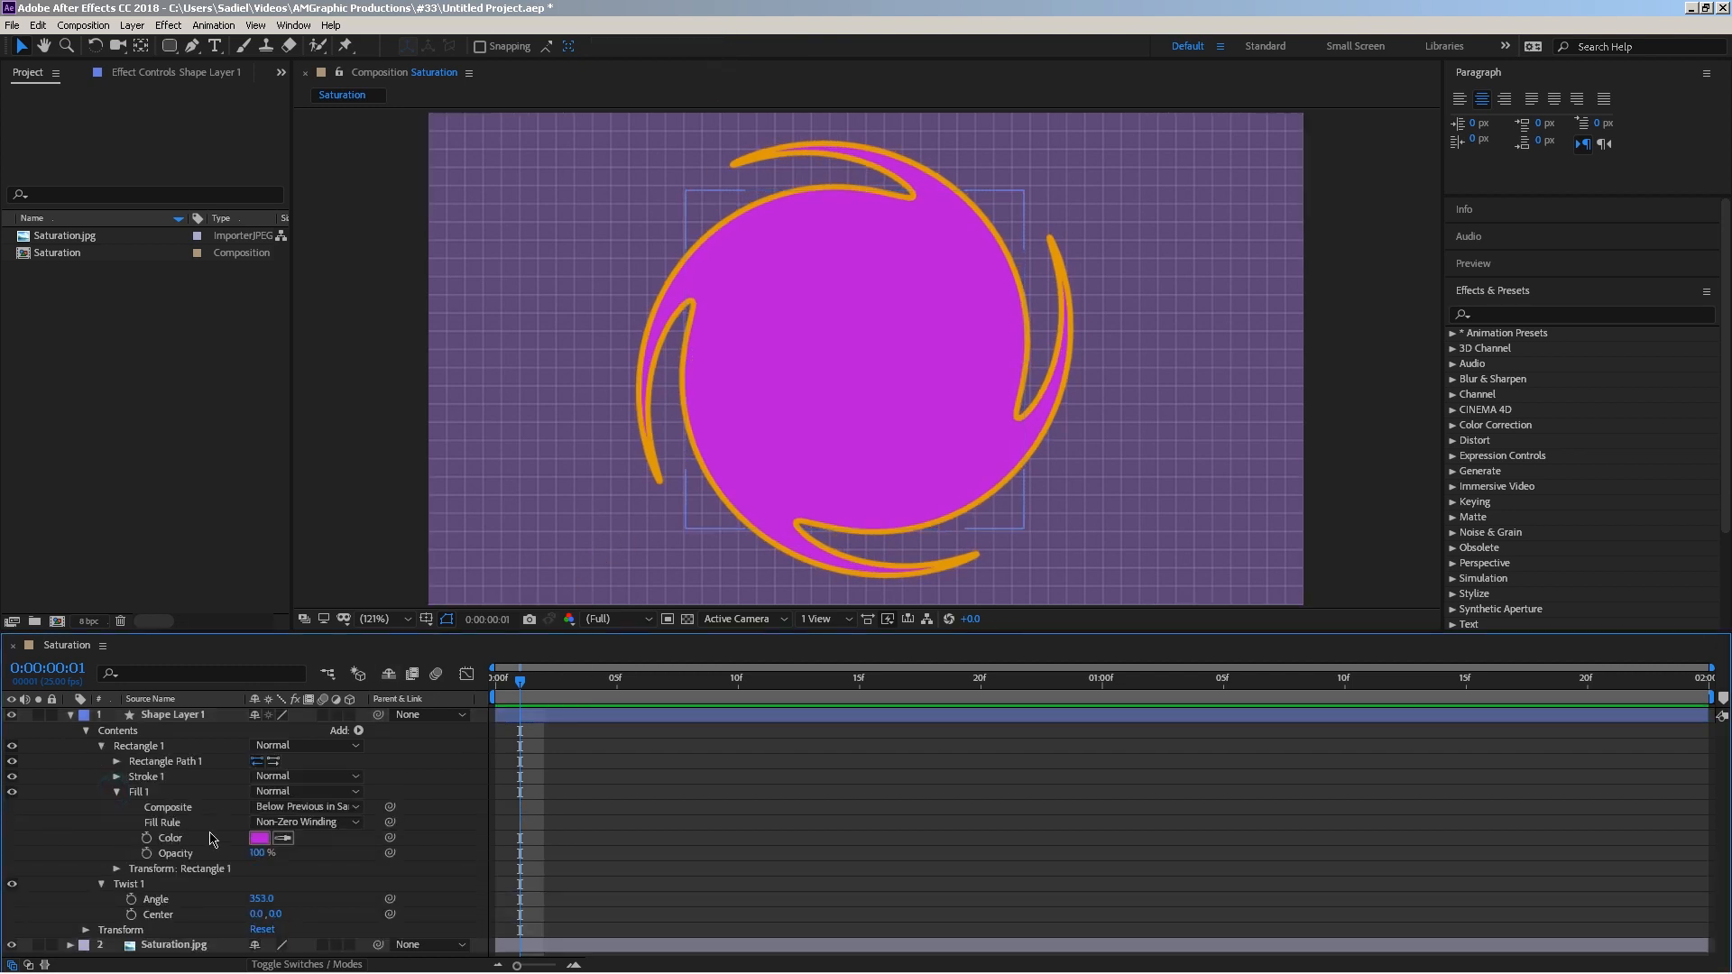
click(259, 838)
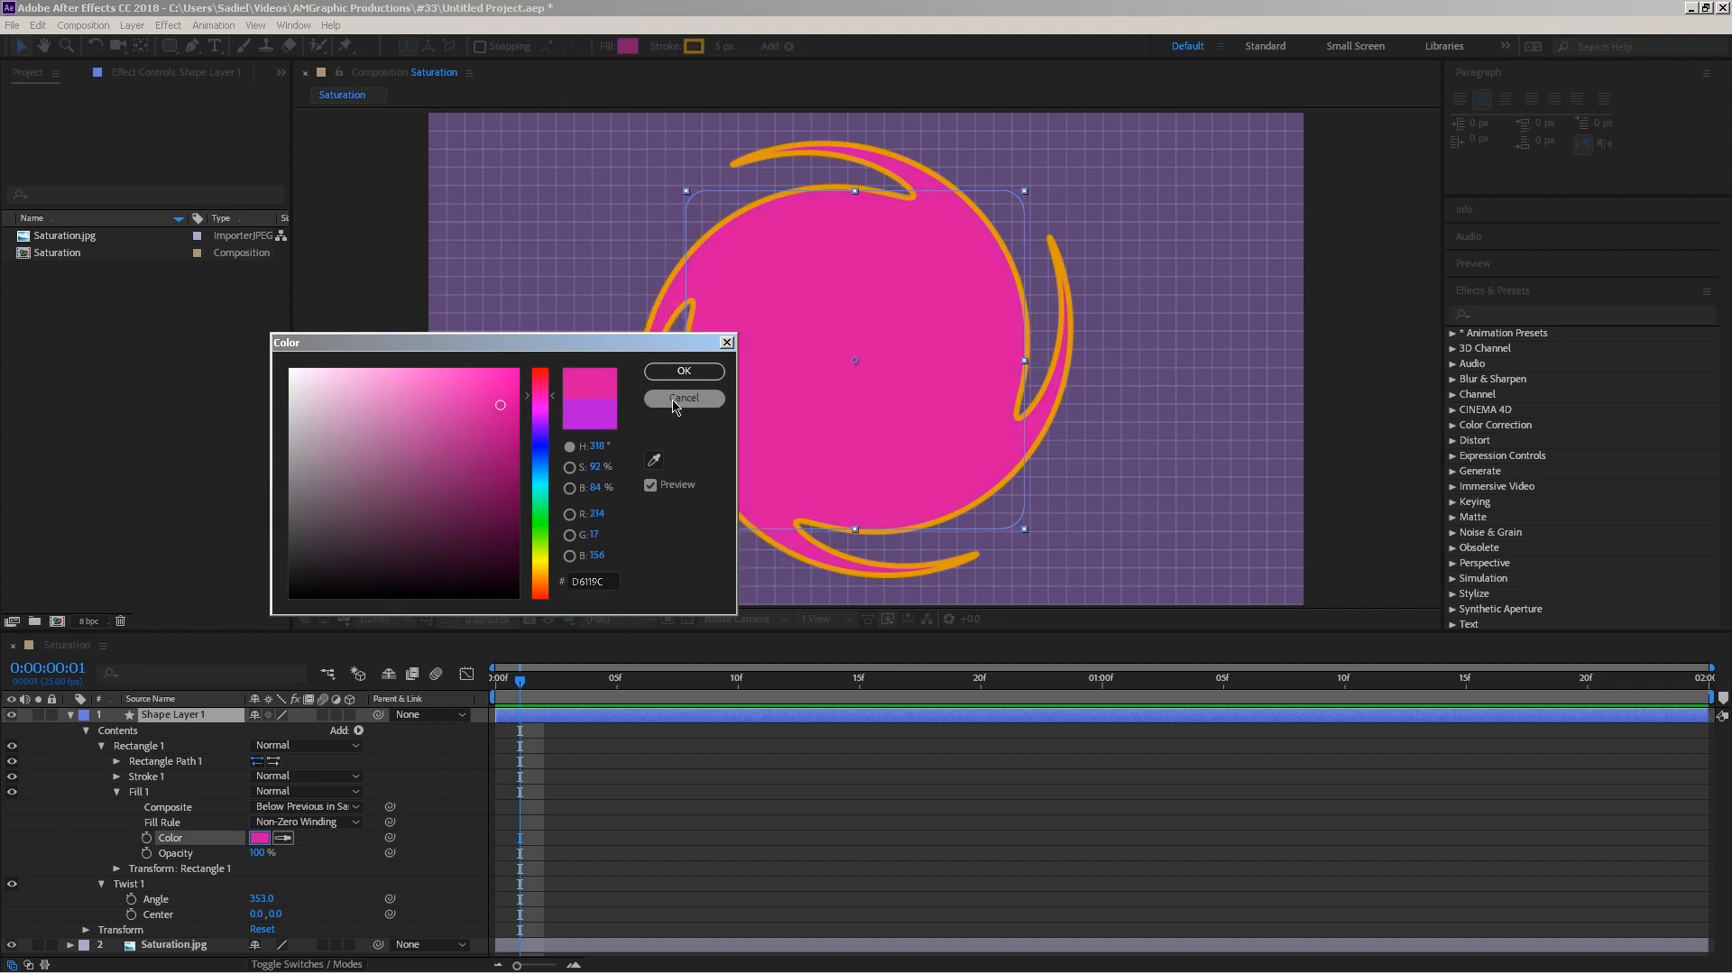
click(672, 382)
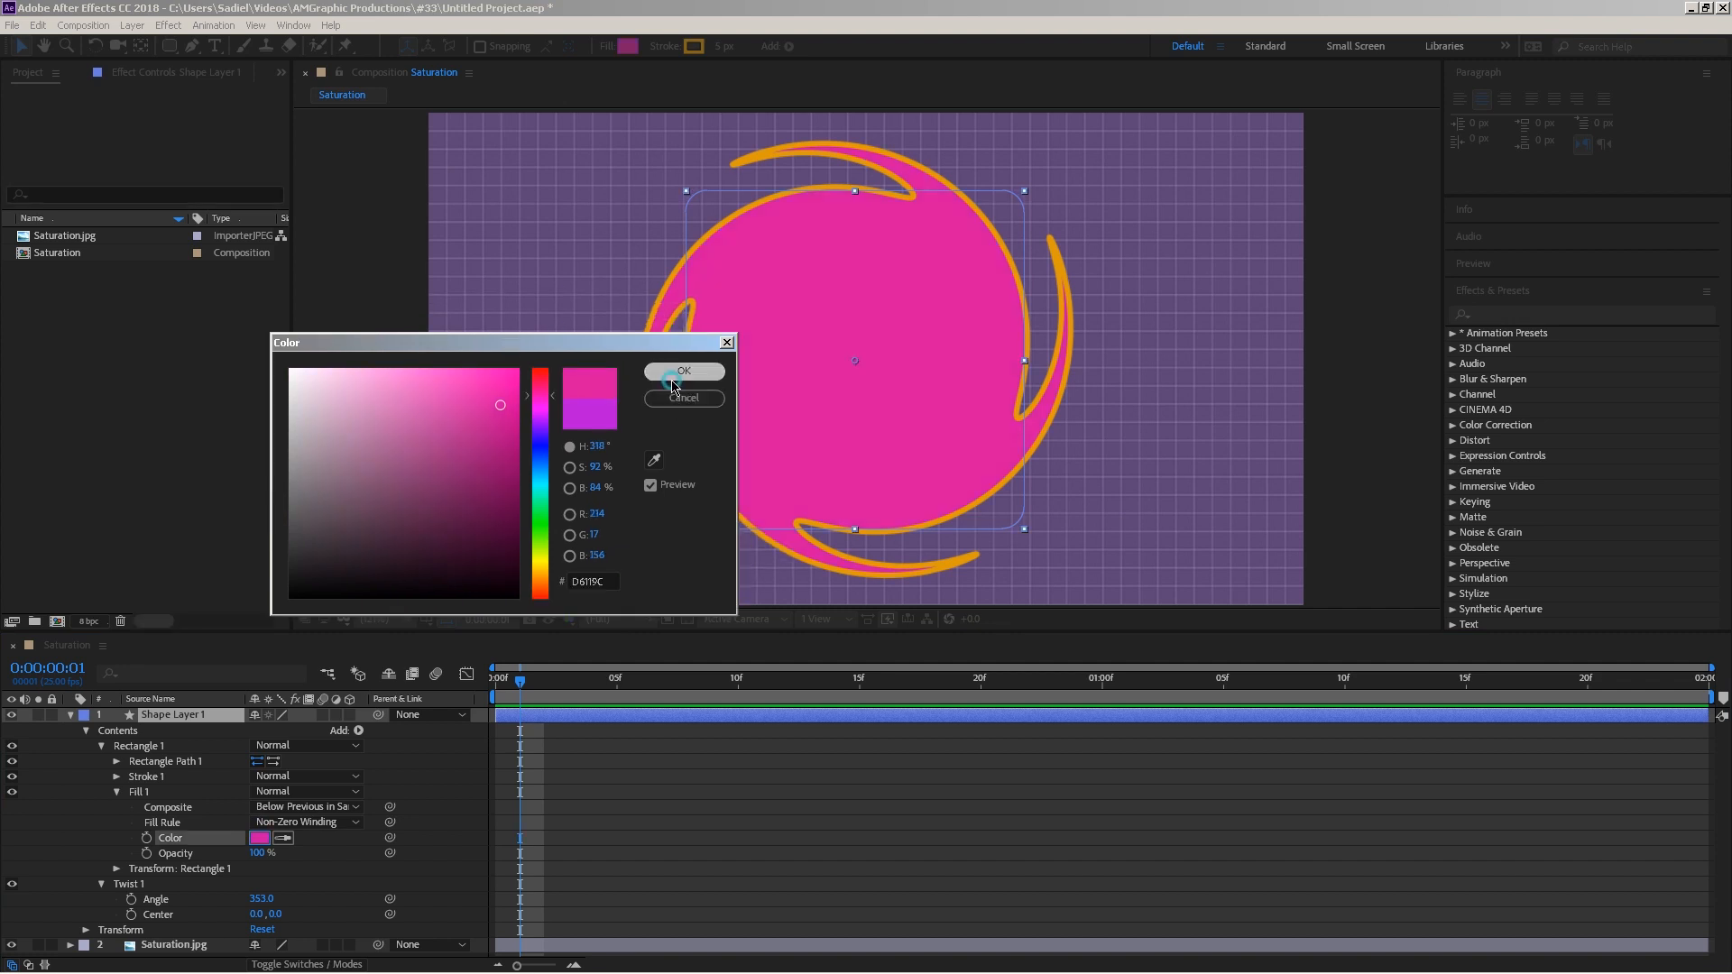
click(116, 791)
click(101, 746)
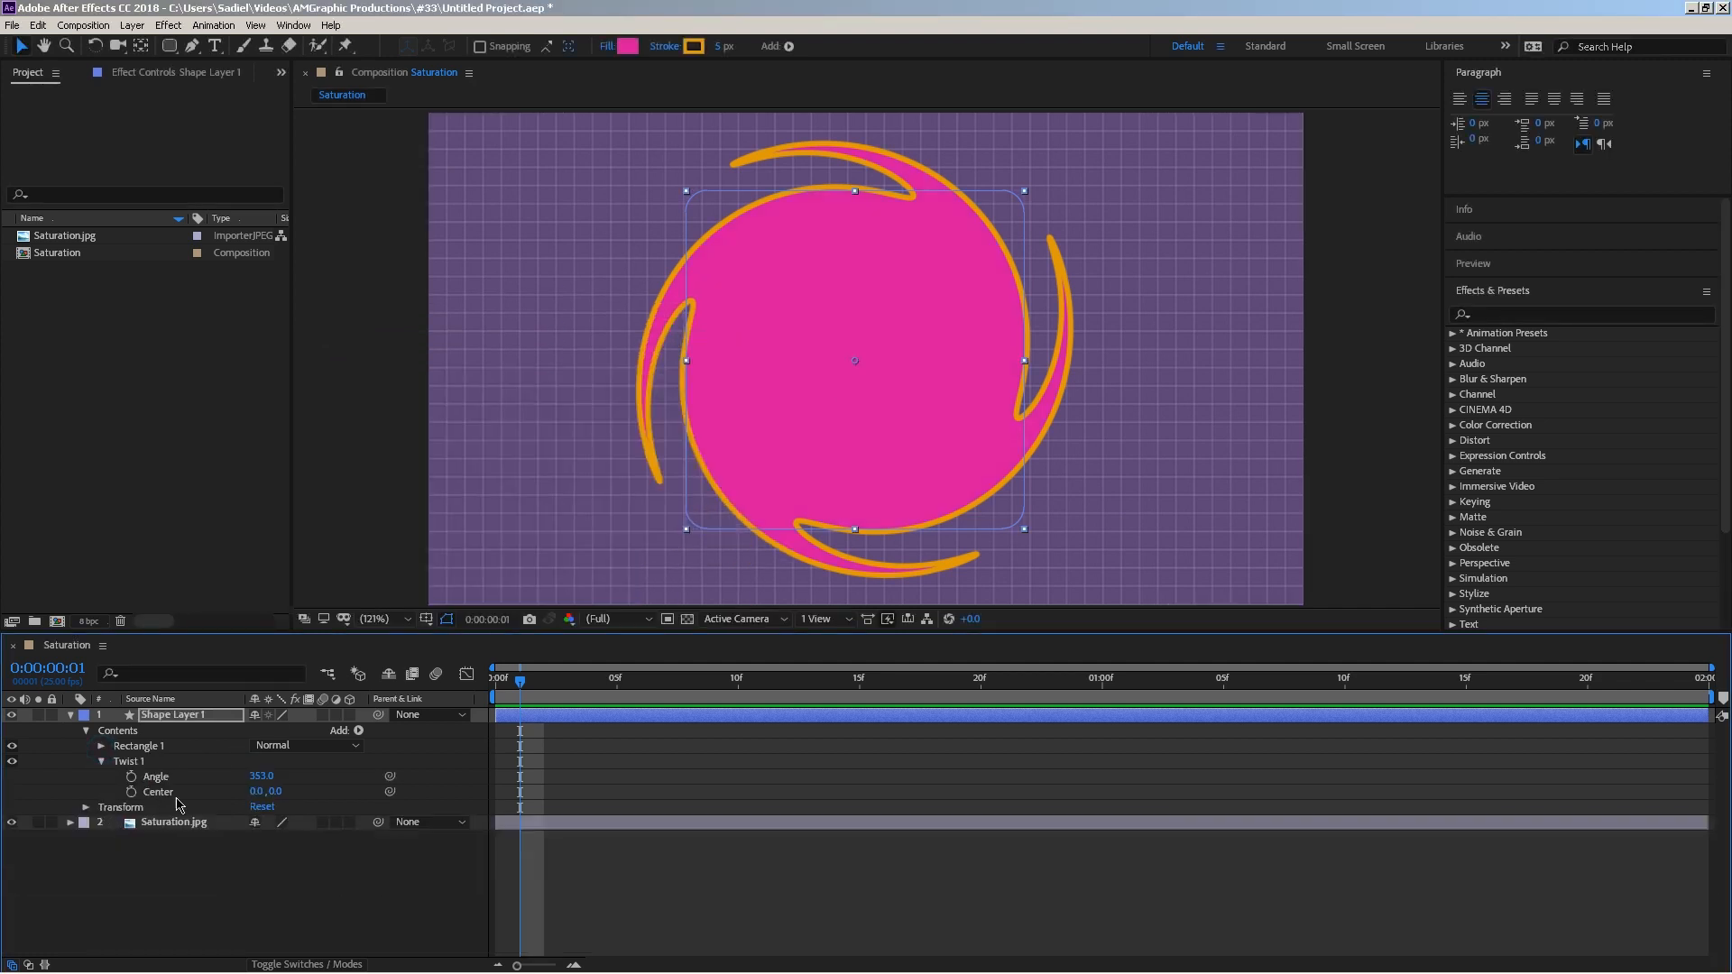
Reduce the Twist angle and shift the twist's center horizontally.
mouse_move(260, 777)
mouse_down()
mouse_move(953, 841)
mouse_move(456, 831)
mouse_move(292, 847)
mouse_move(58, 809)
mouse_move(232, 795)
mouse_up()
drag(62, 761, 9, 772)
drag(259, 778, 56, 775)
mouse_move(276, 792)
mouse_down()
mouse_move(423, 790)
mouse_move(145, 776)
mouse_move(433, 785)
mouse_move(248, 792)
mouse_move(293, 791)
mouse_up()
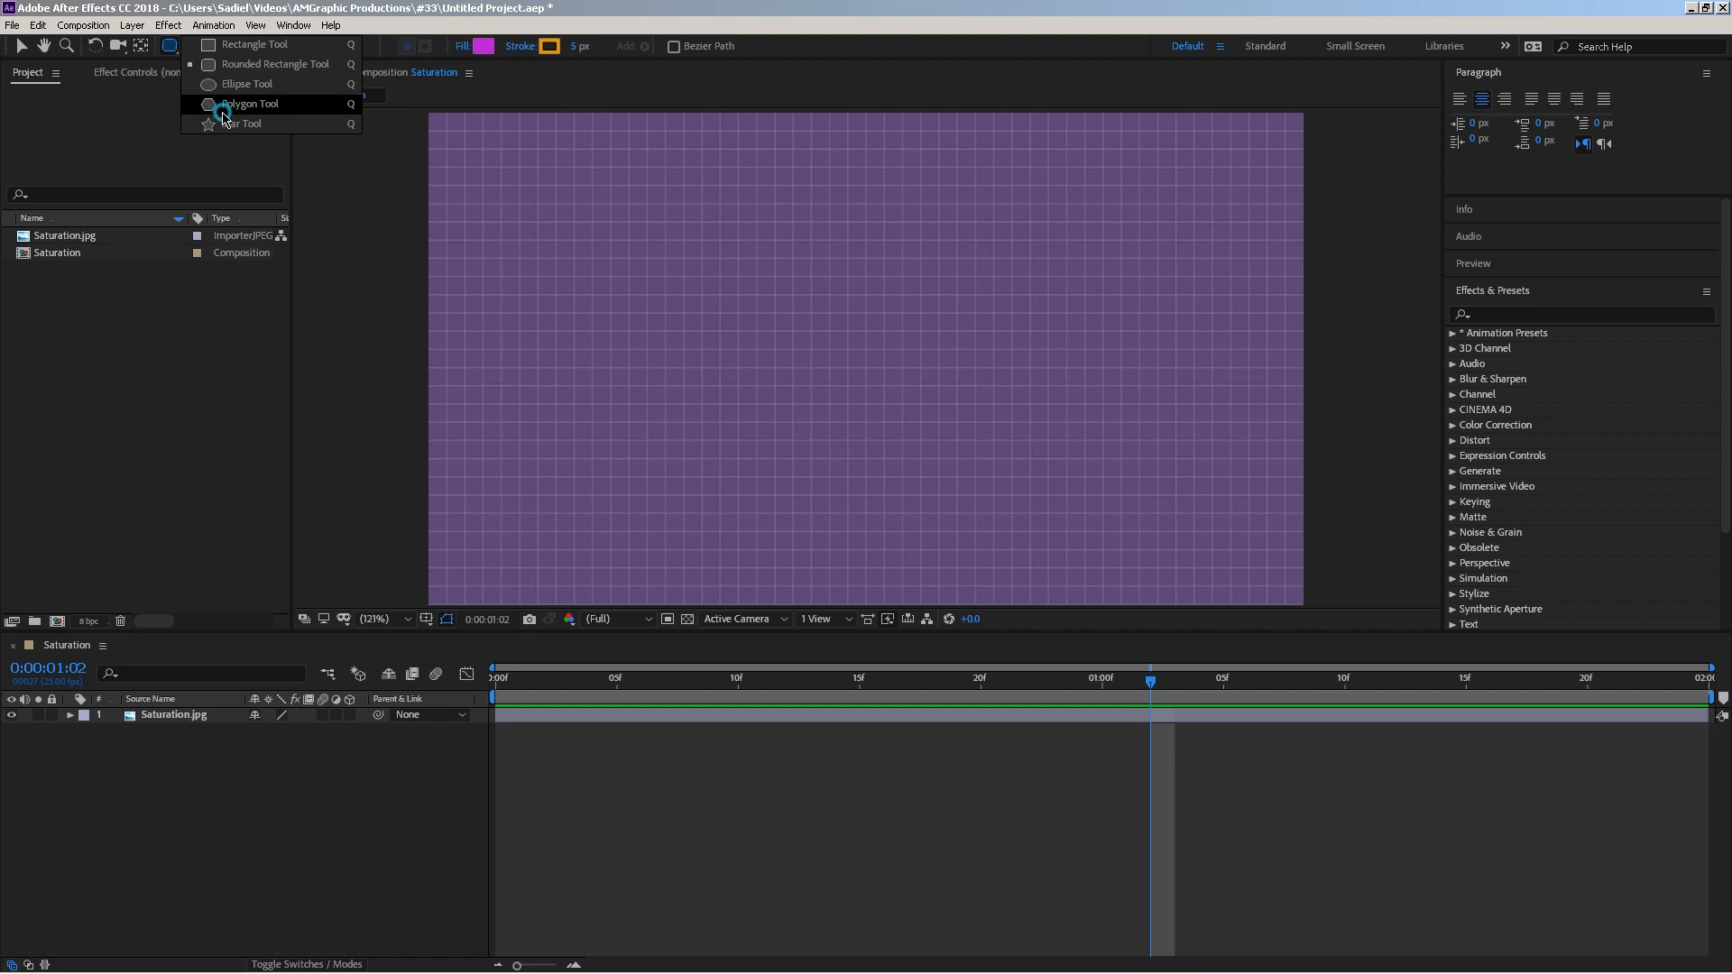
Draw a five-pointed star with an outer radius of about 157 and an 11 px DC7609 stroke, and add Wiggle Paths to it.
click(223, 123)
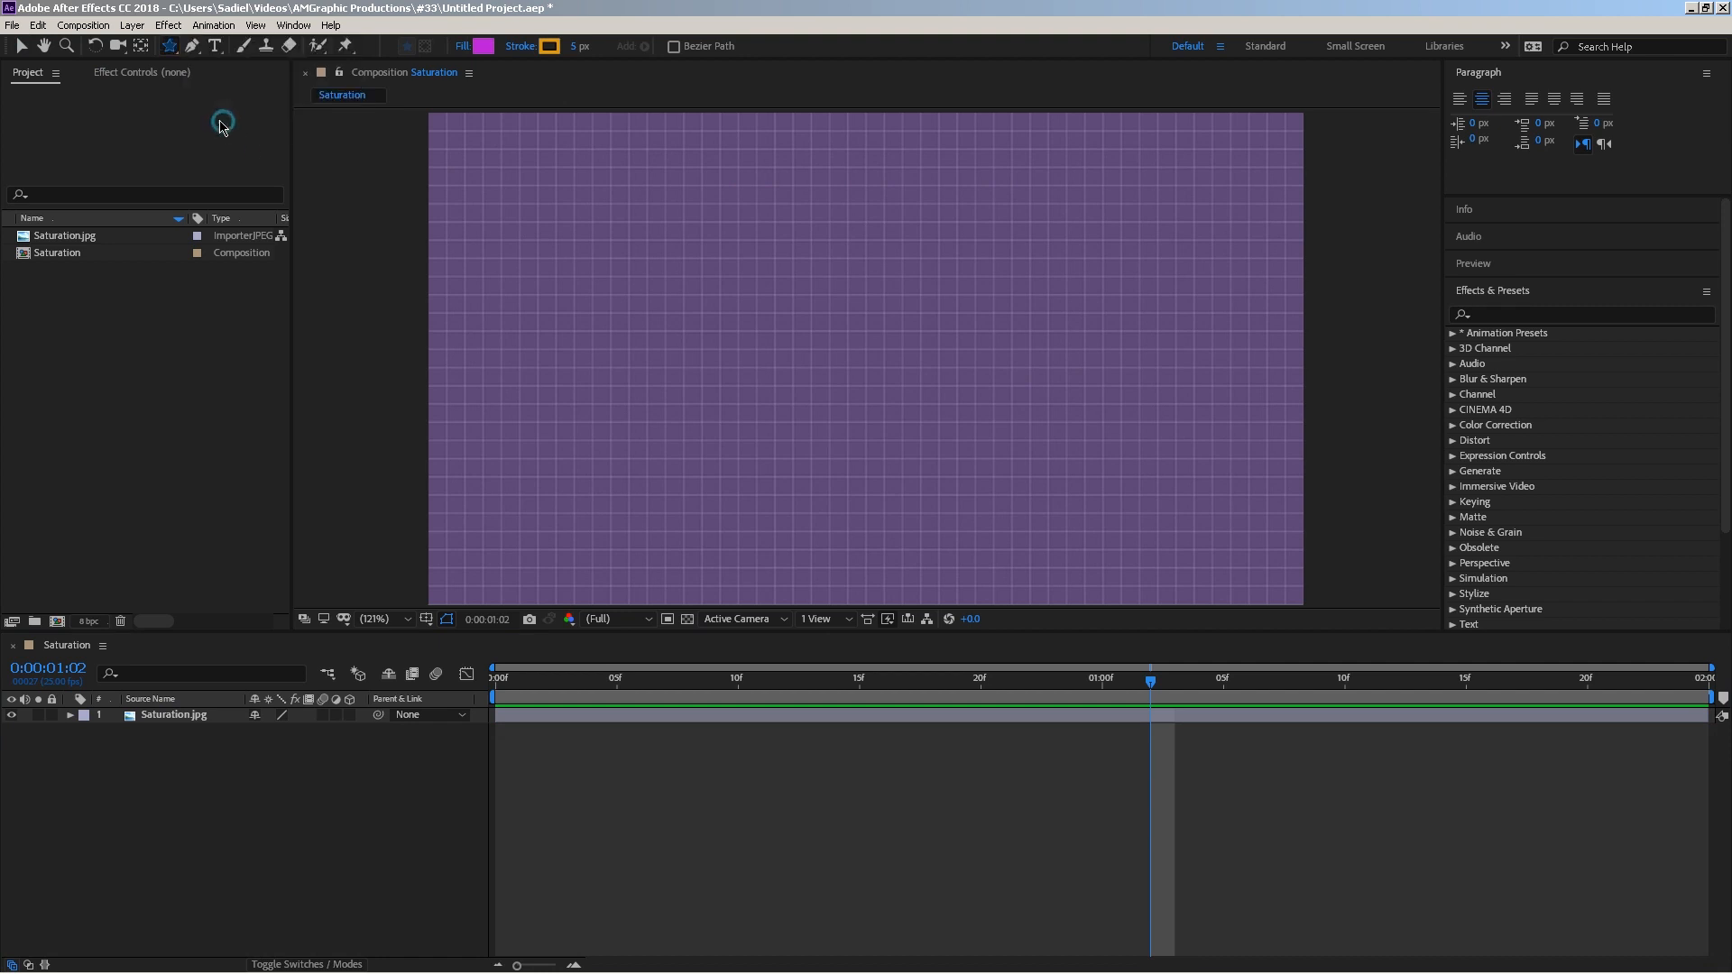
drag(800, 354, 816, 364)
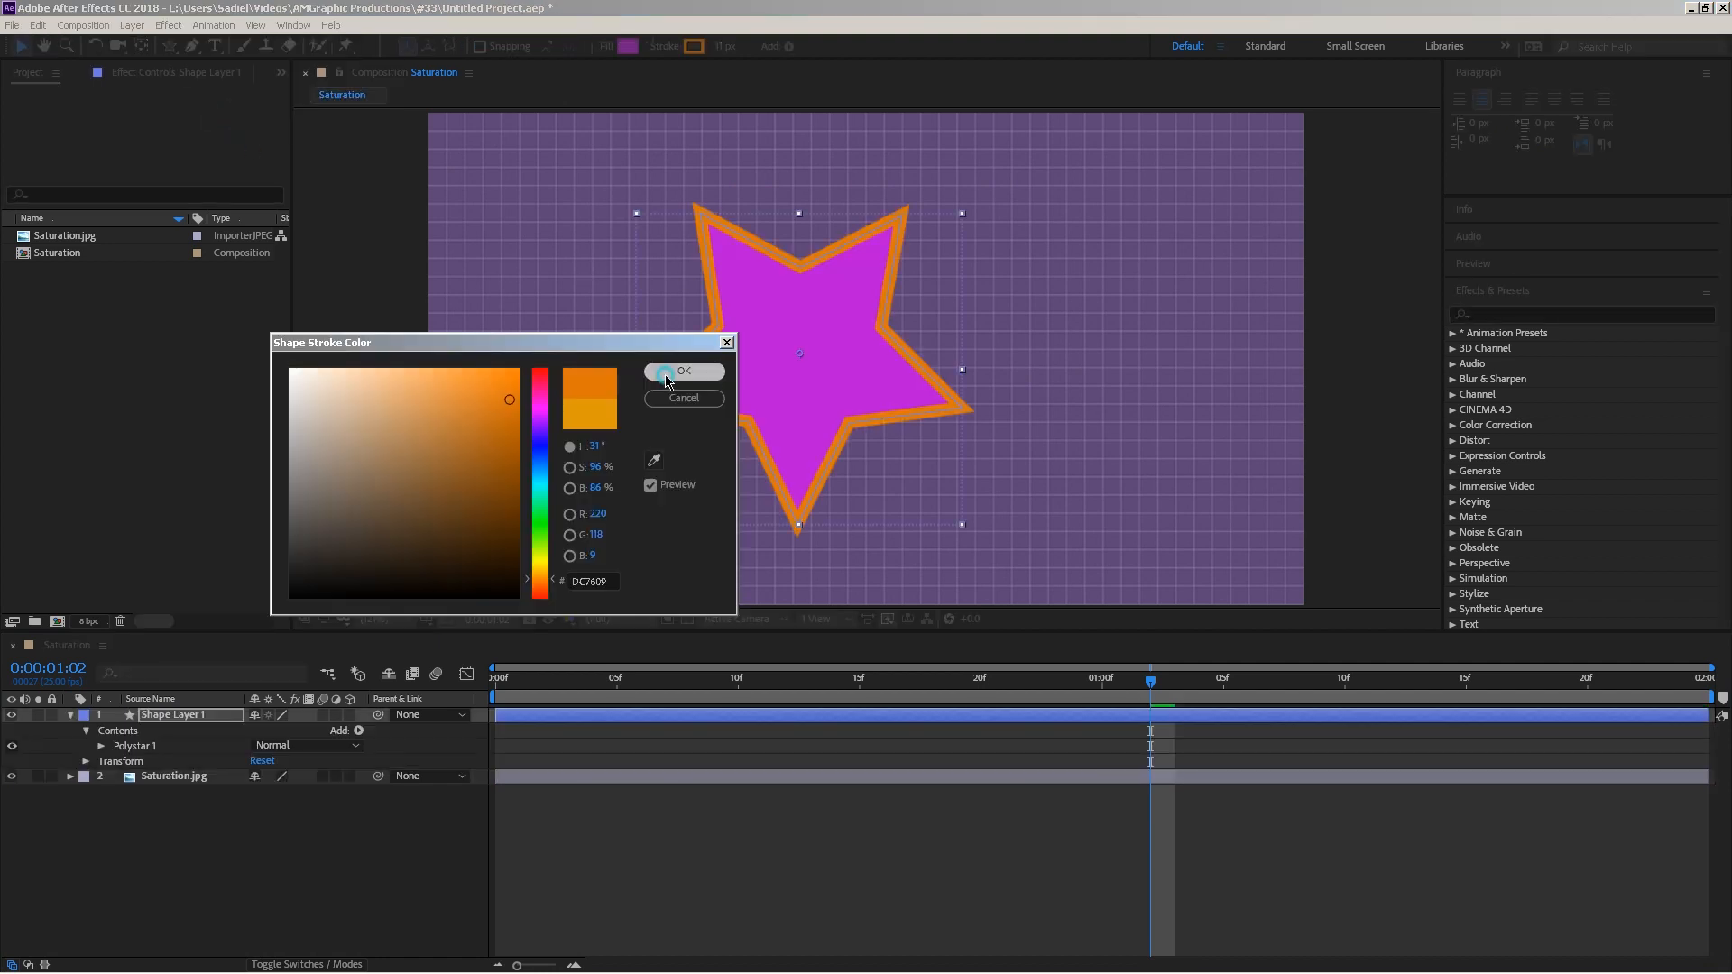
click(358, 731)
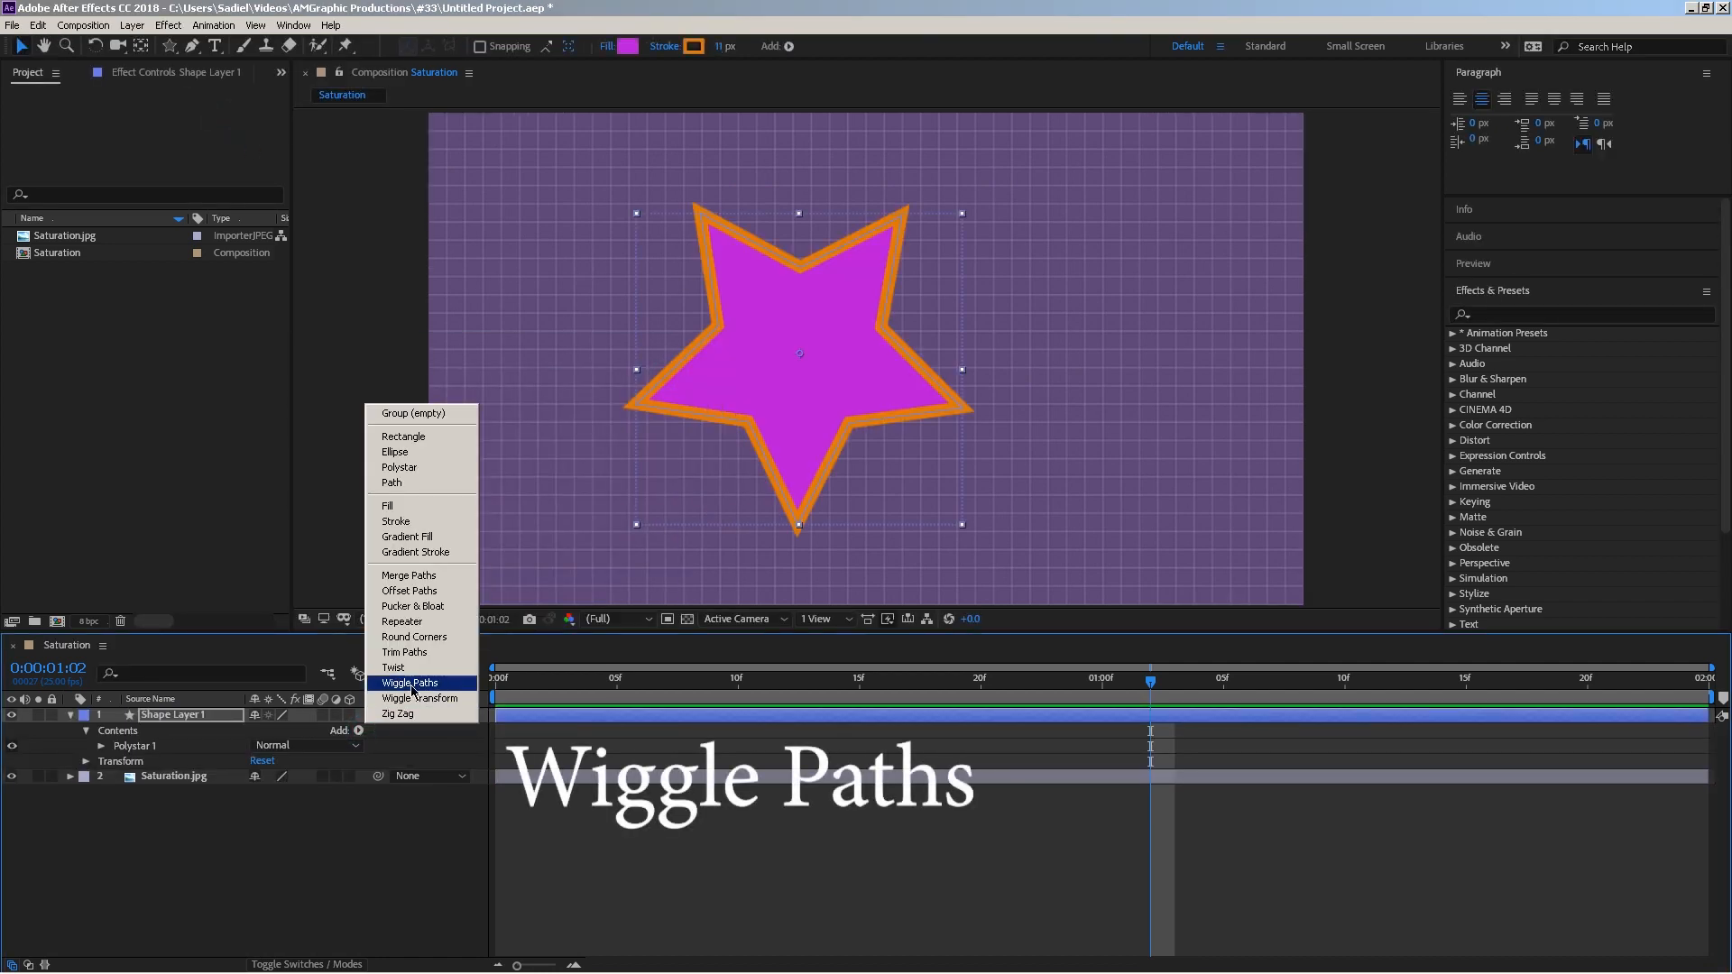
click(413, 691)
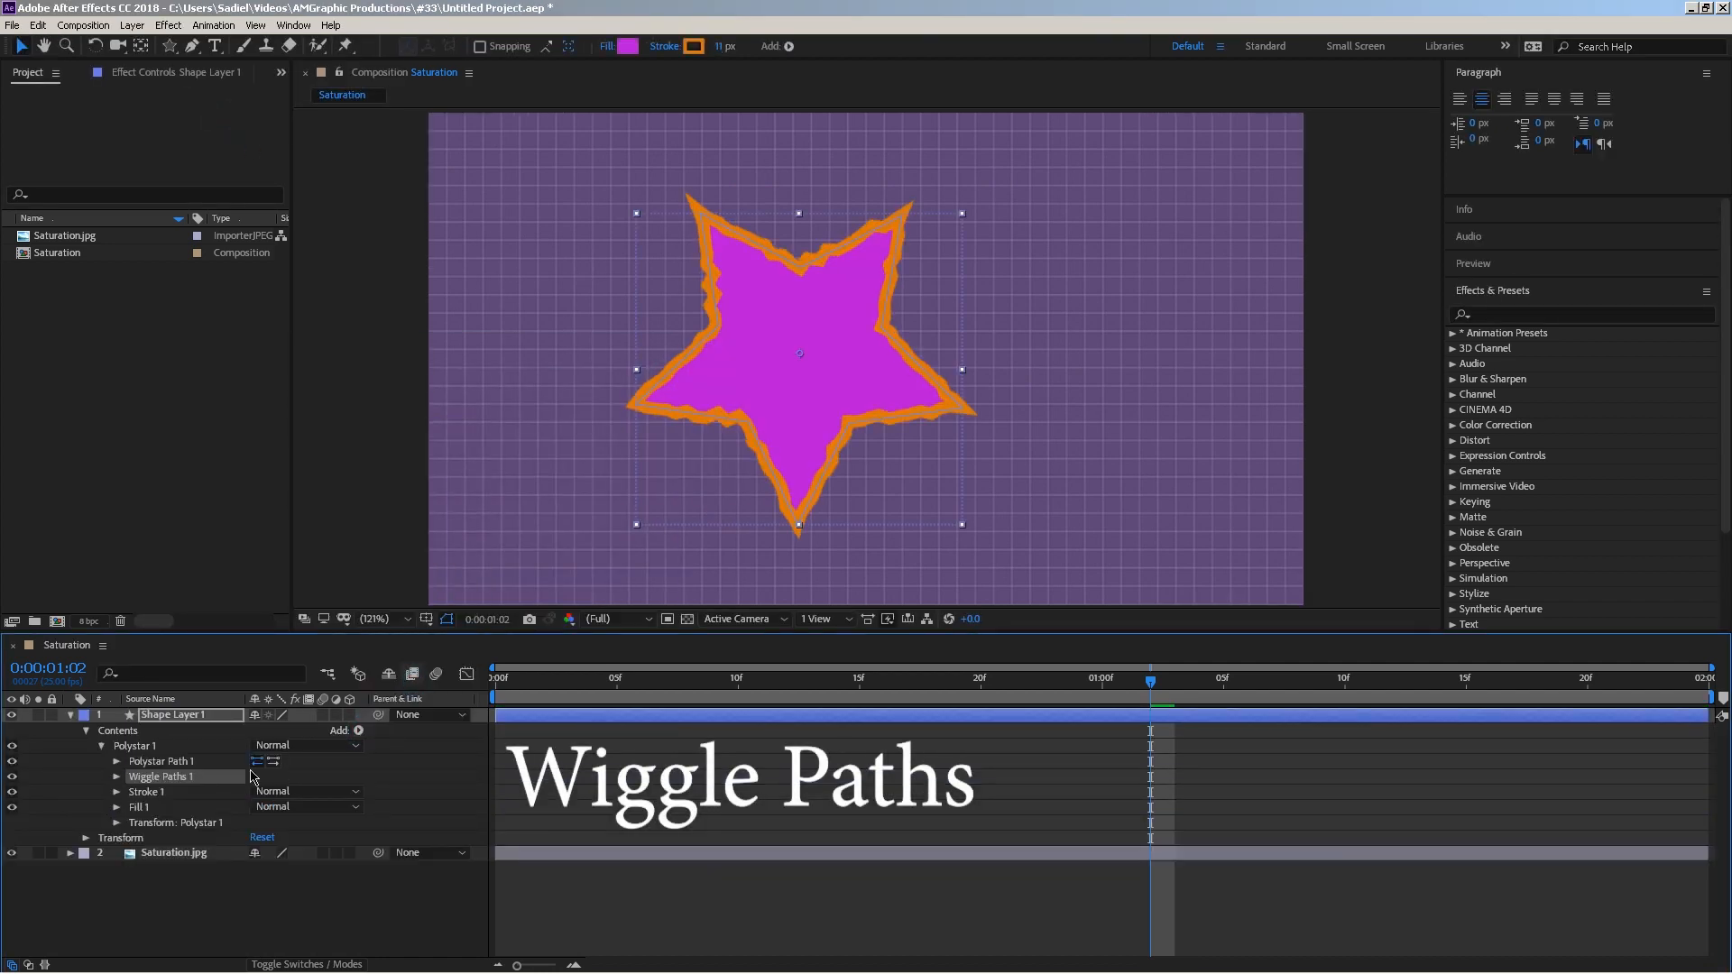
key(space)
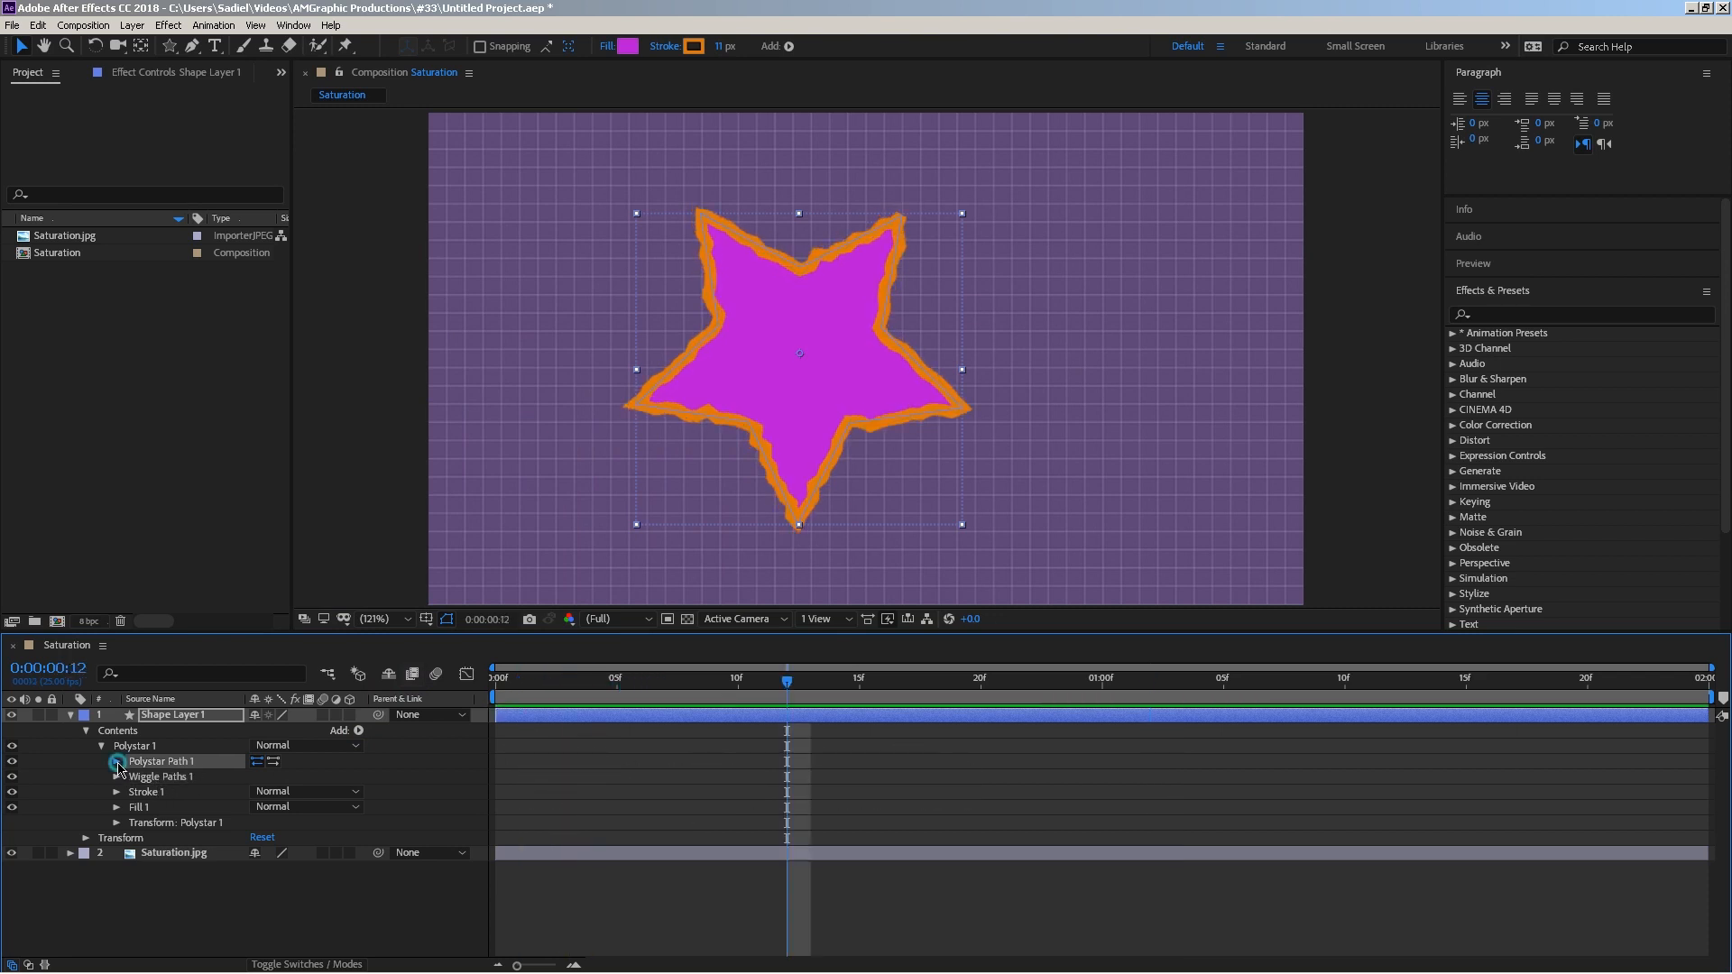
Set the star path's number of points to 8 and preview the wiggling animation.
click(116, 761)
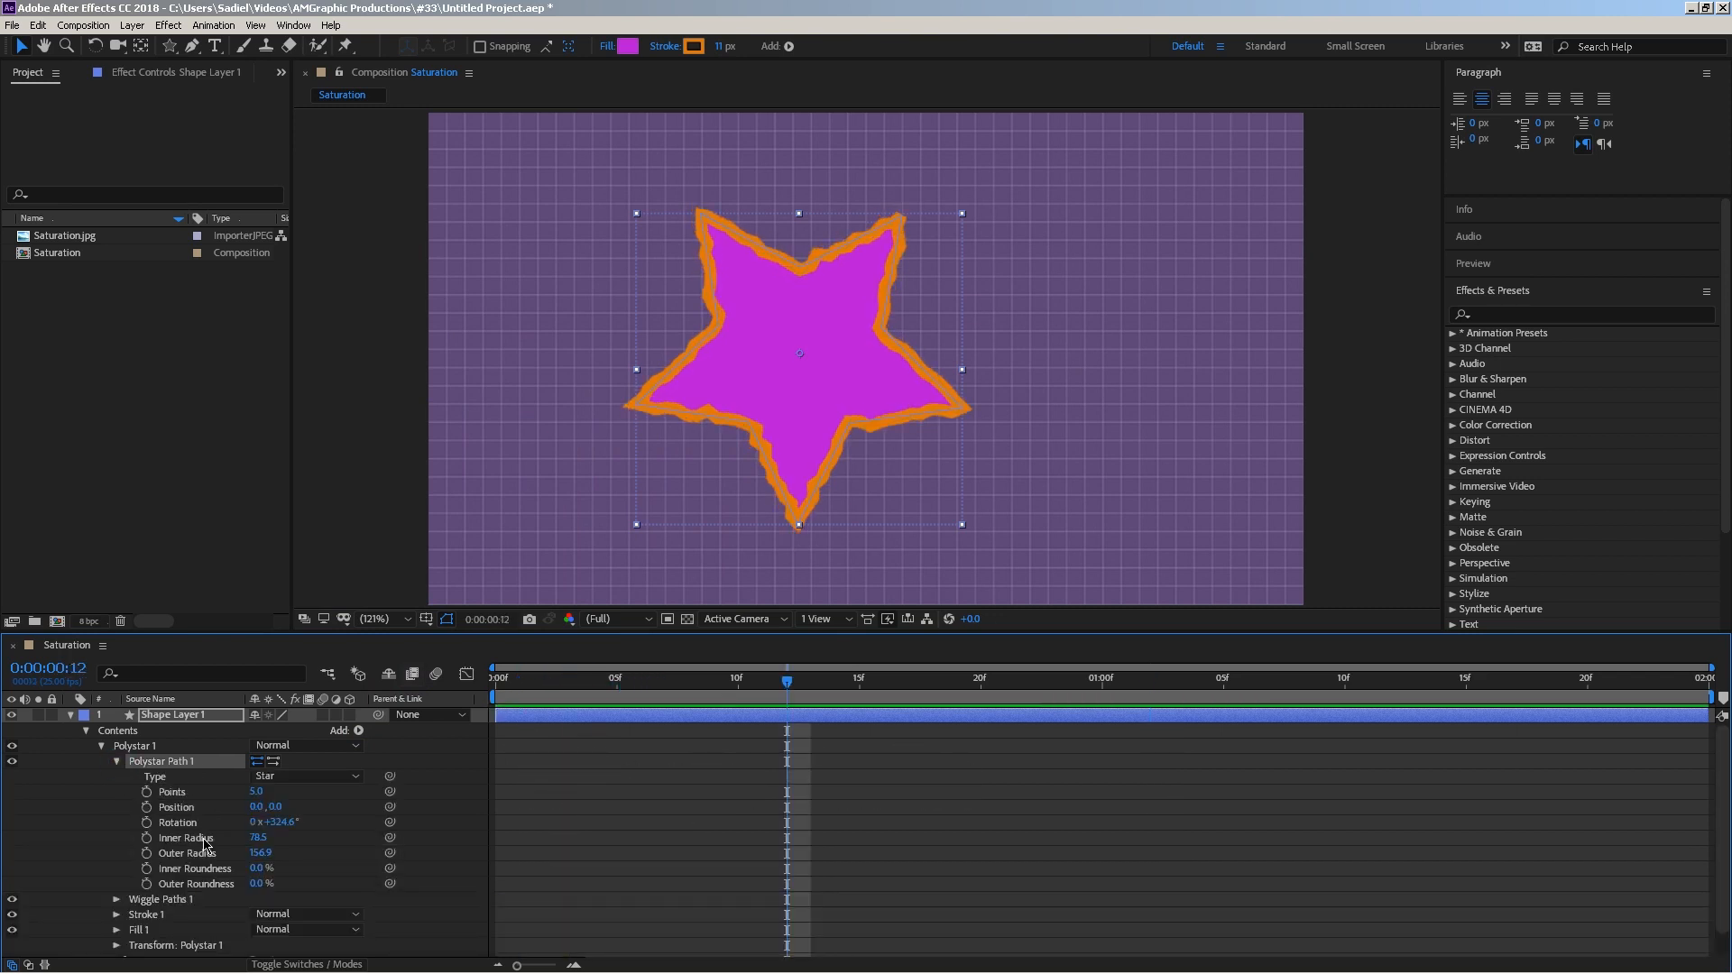
click(260, 796)
text(8)
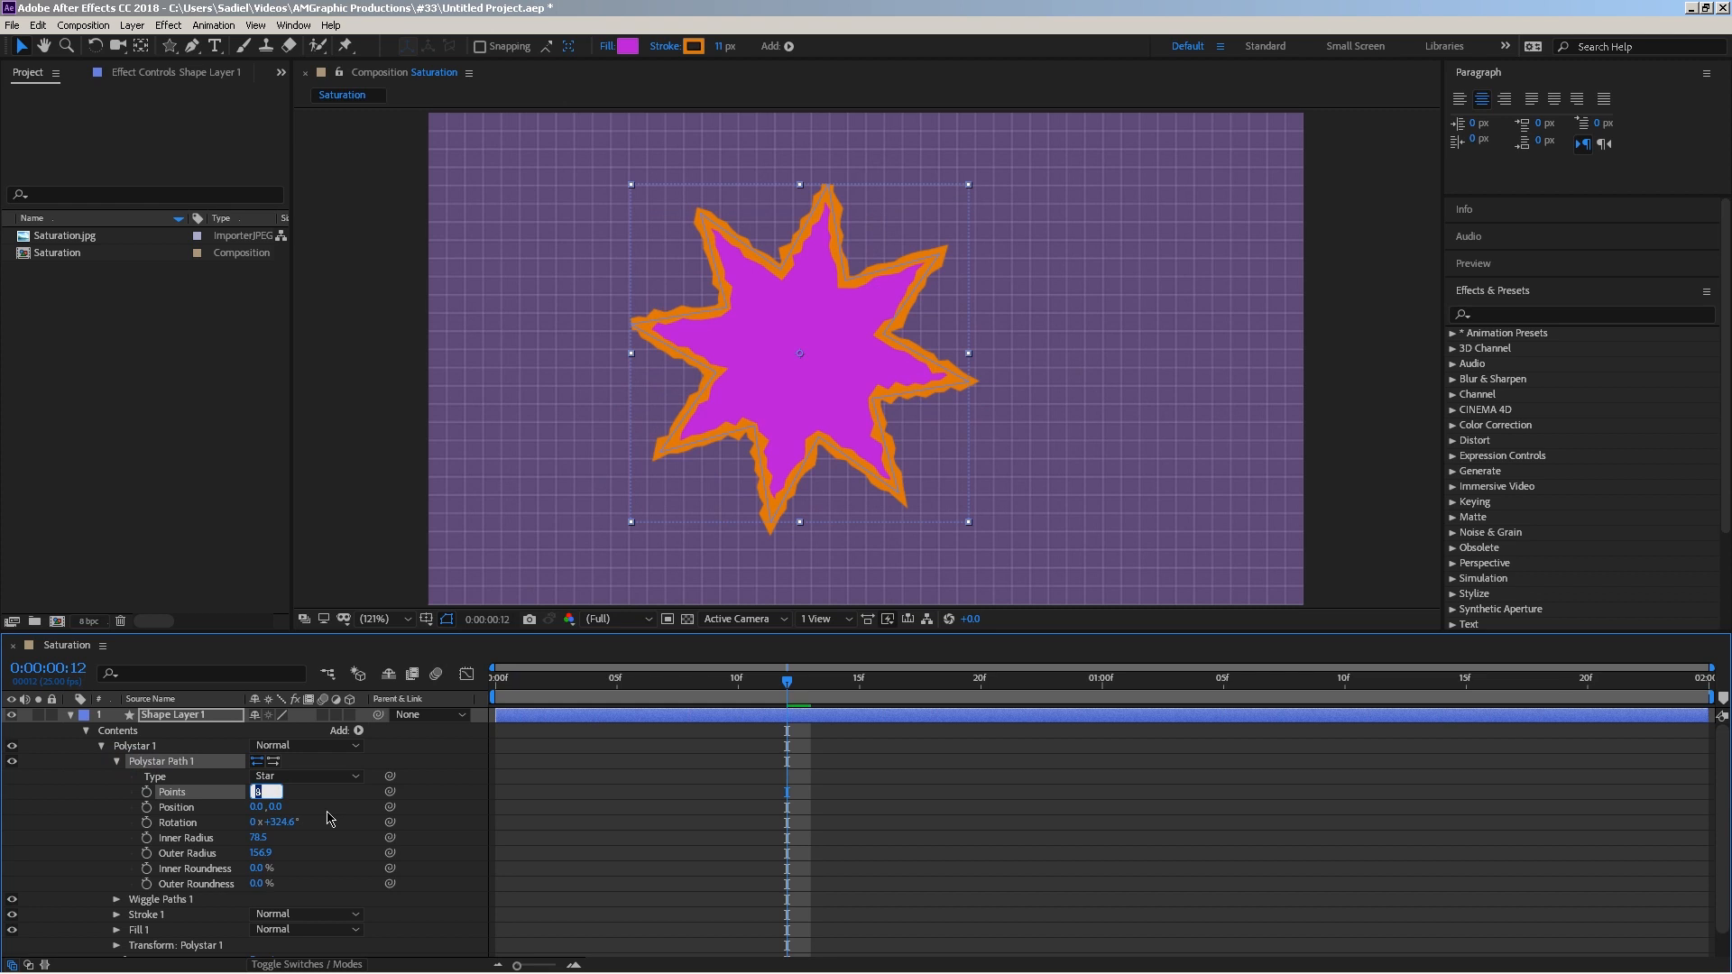
click(325, 808)
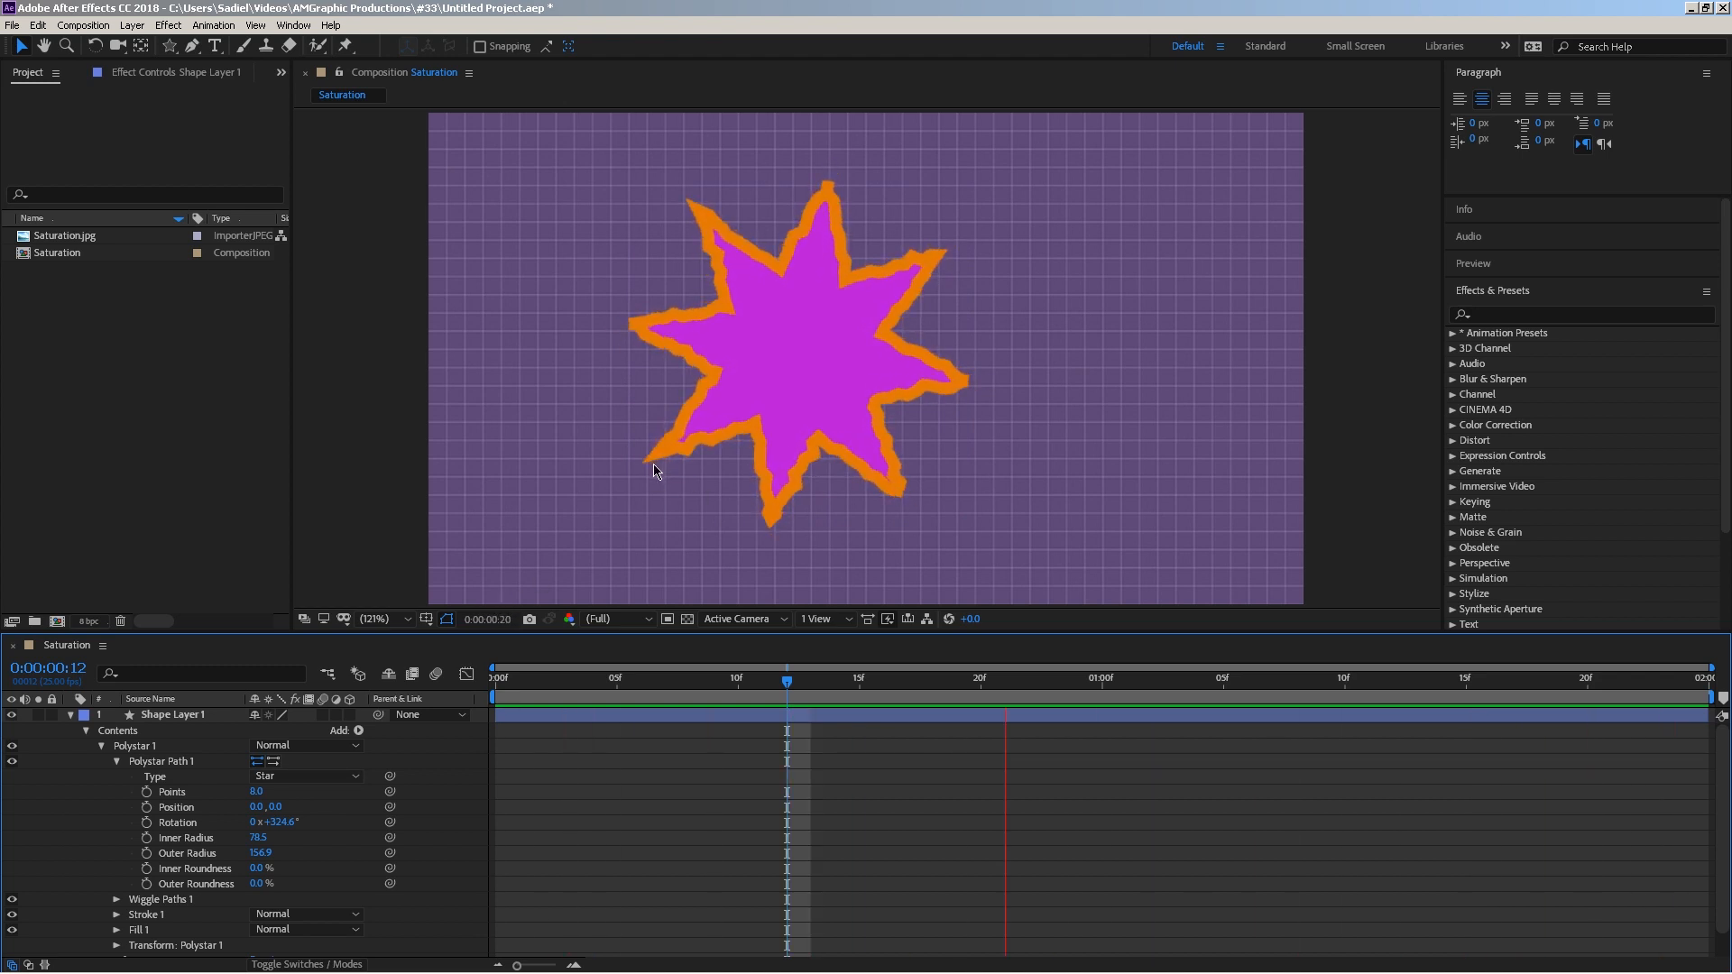
click(118, 764)
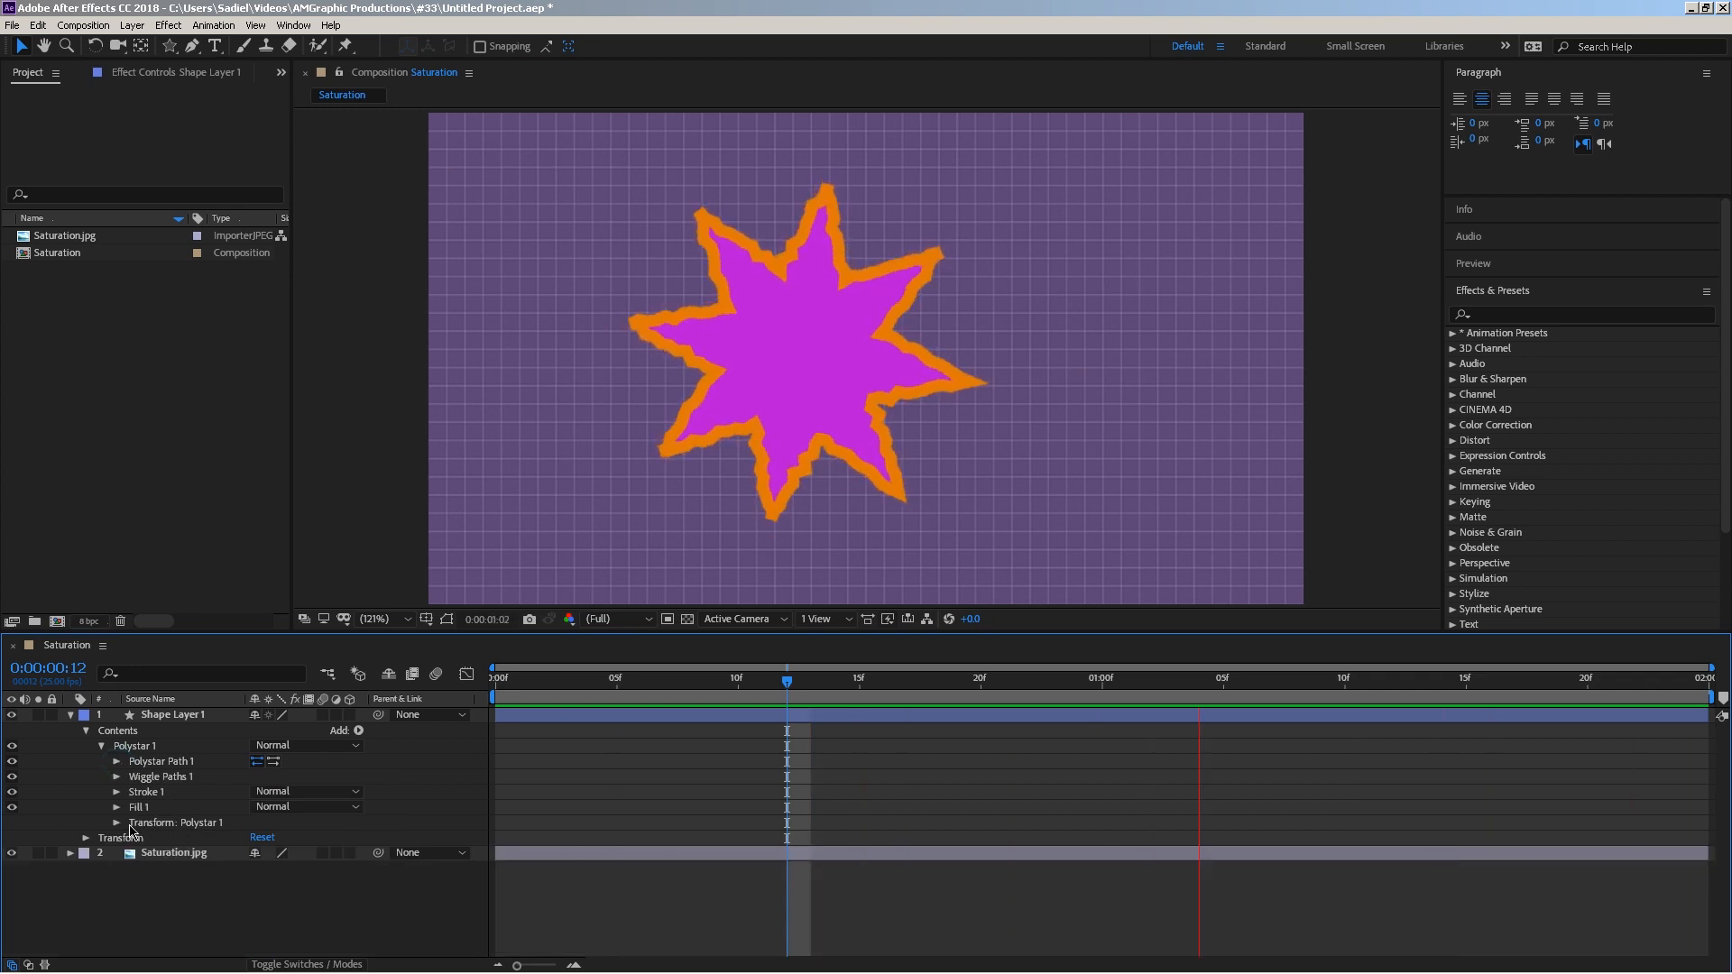
Change the line join of the star's stroke to Round Join.
click(144, 778)
click(116, 792)
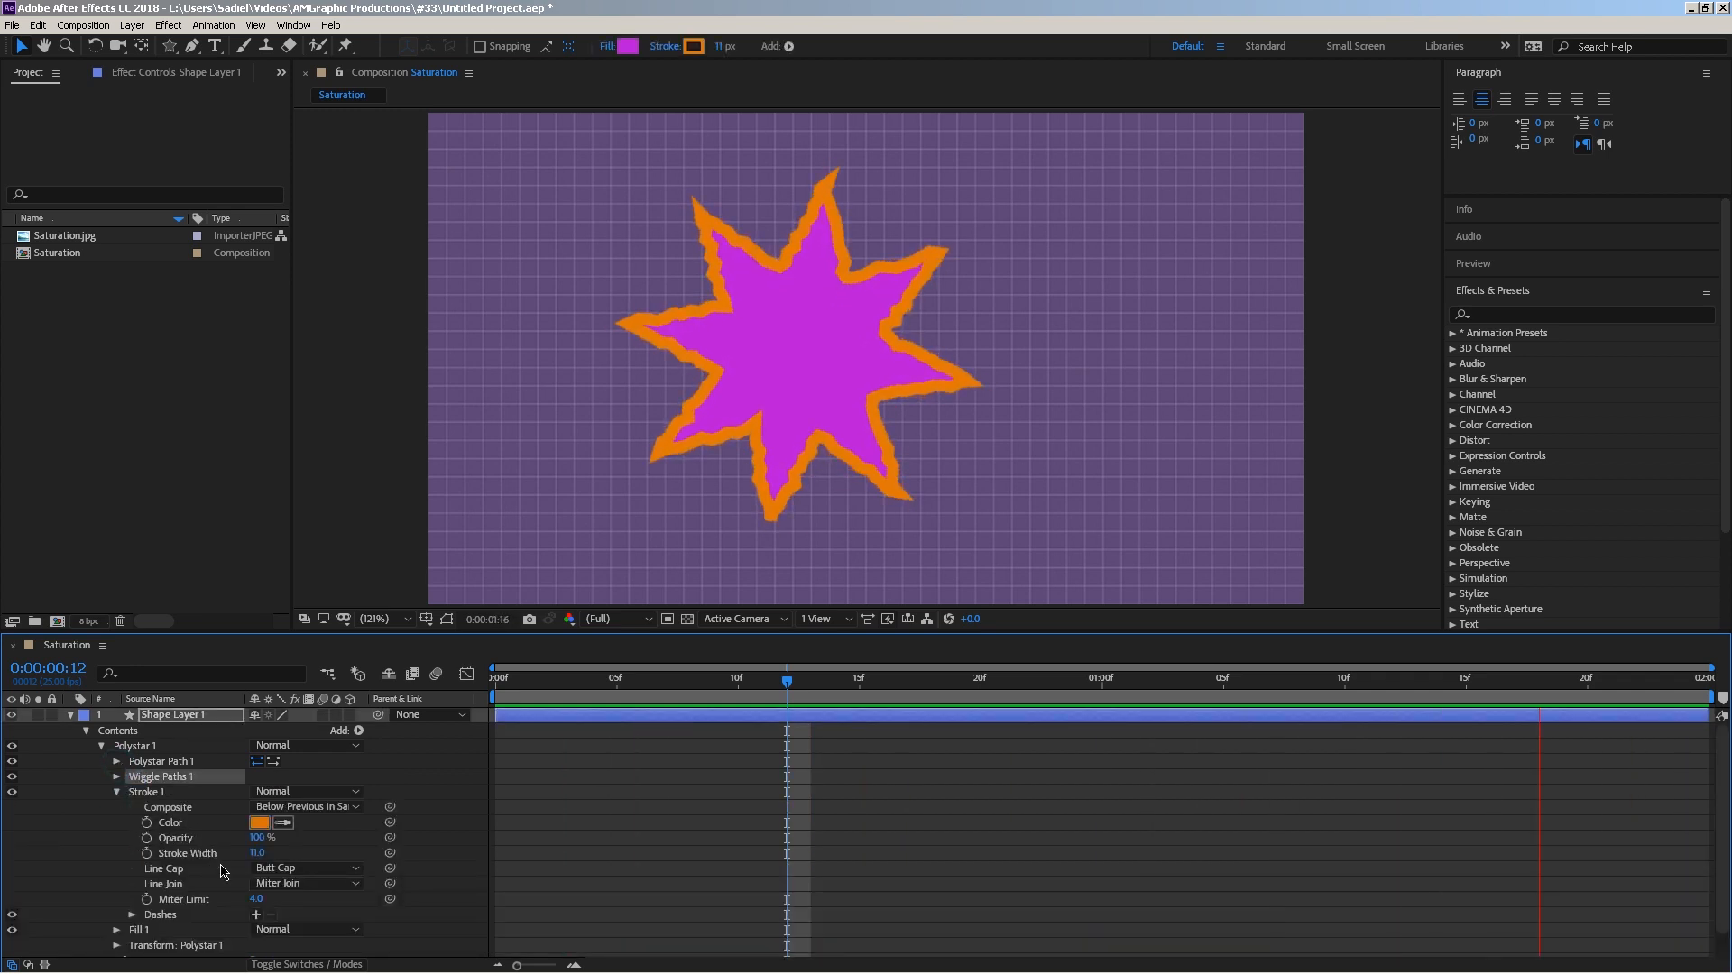
click(287, 886)
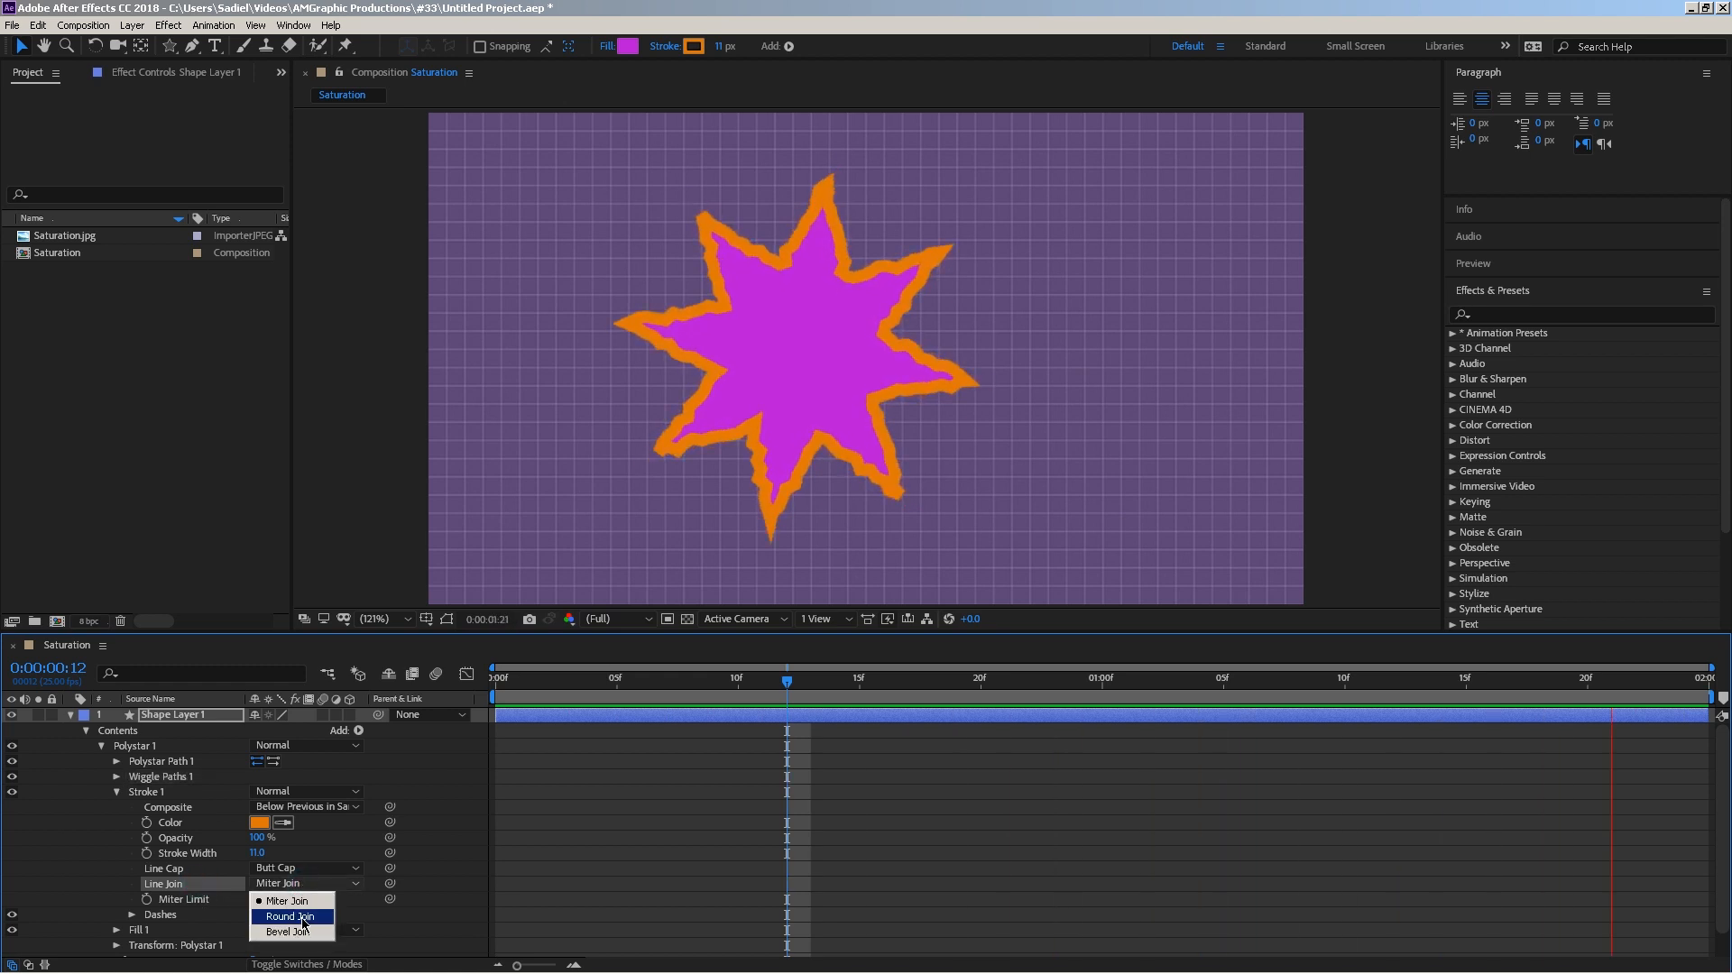
click(289, 916)
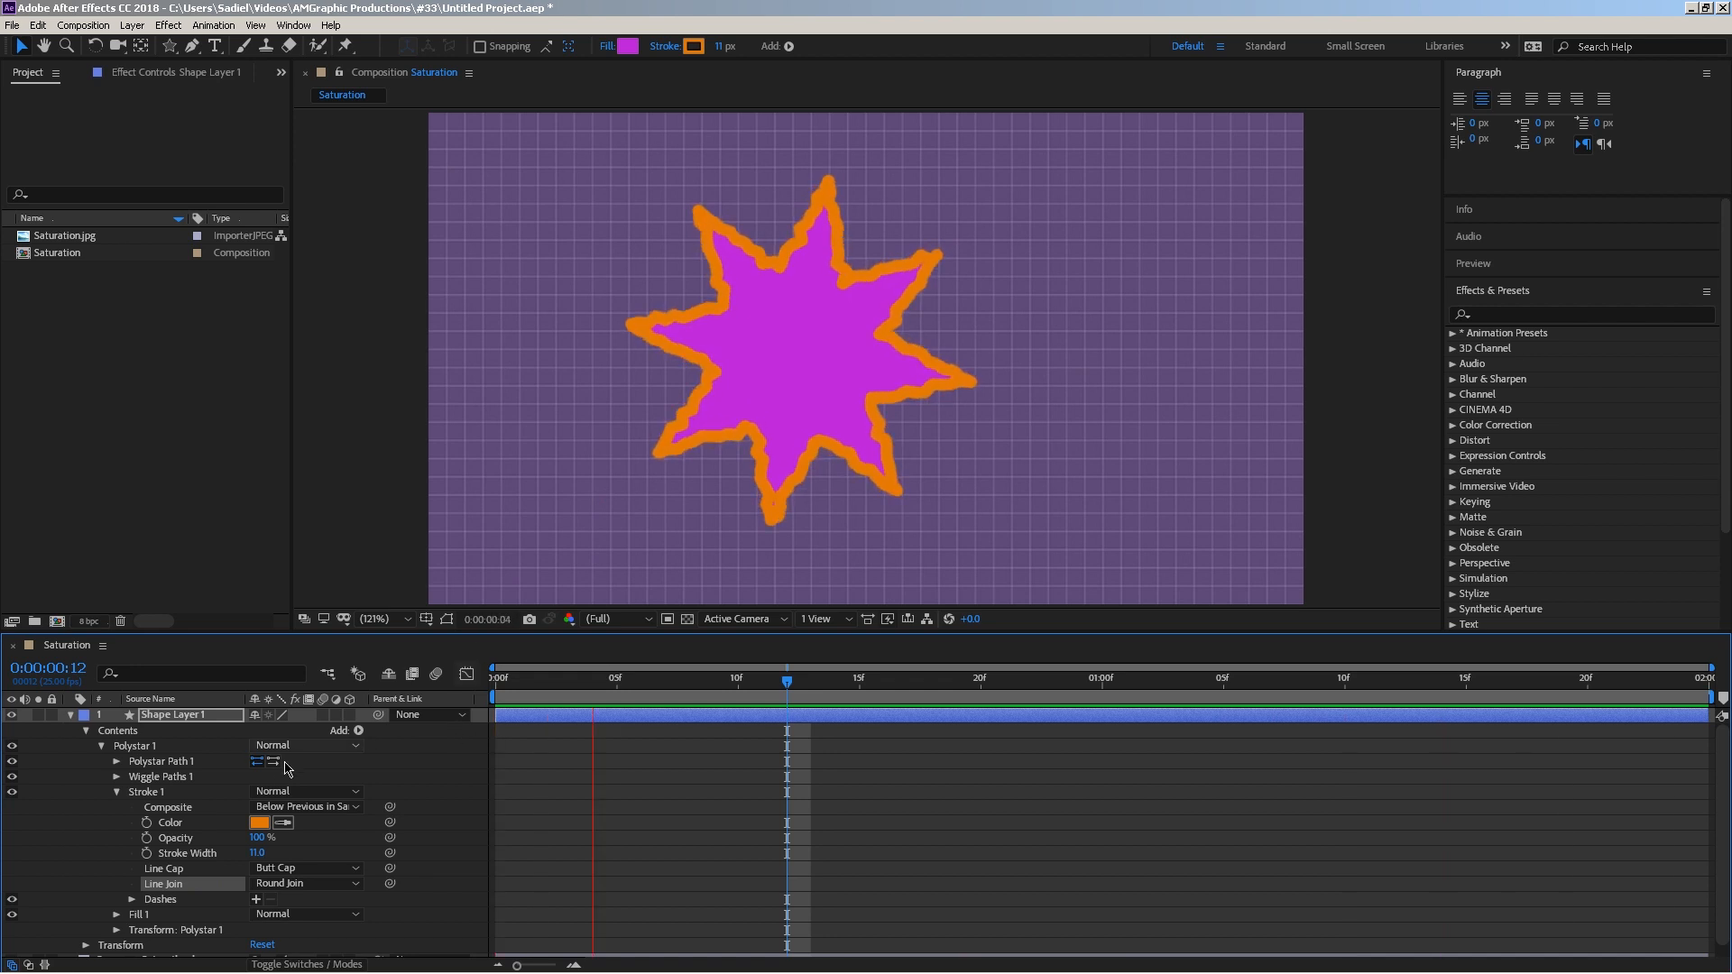
key(space)
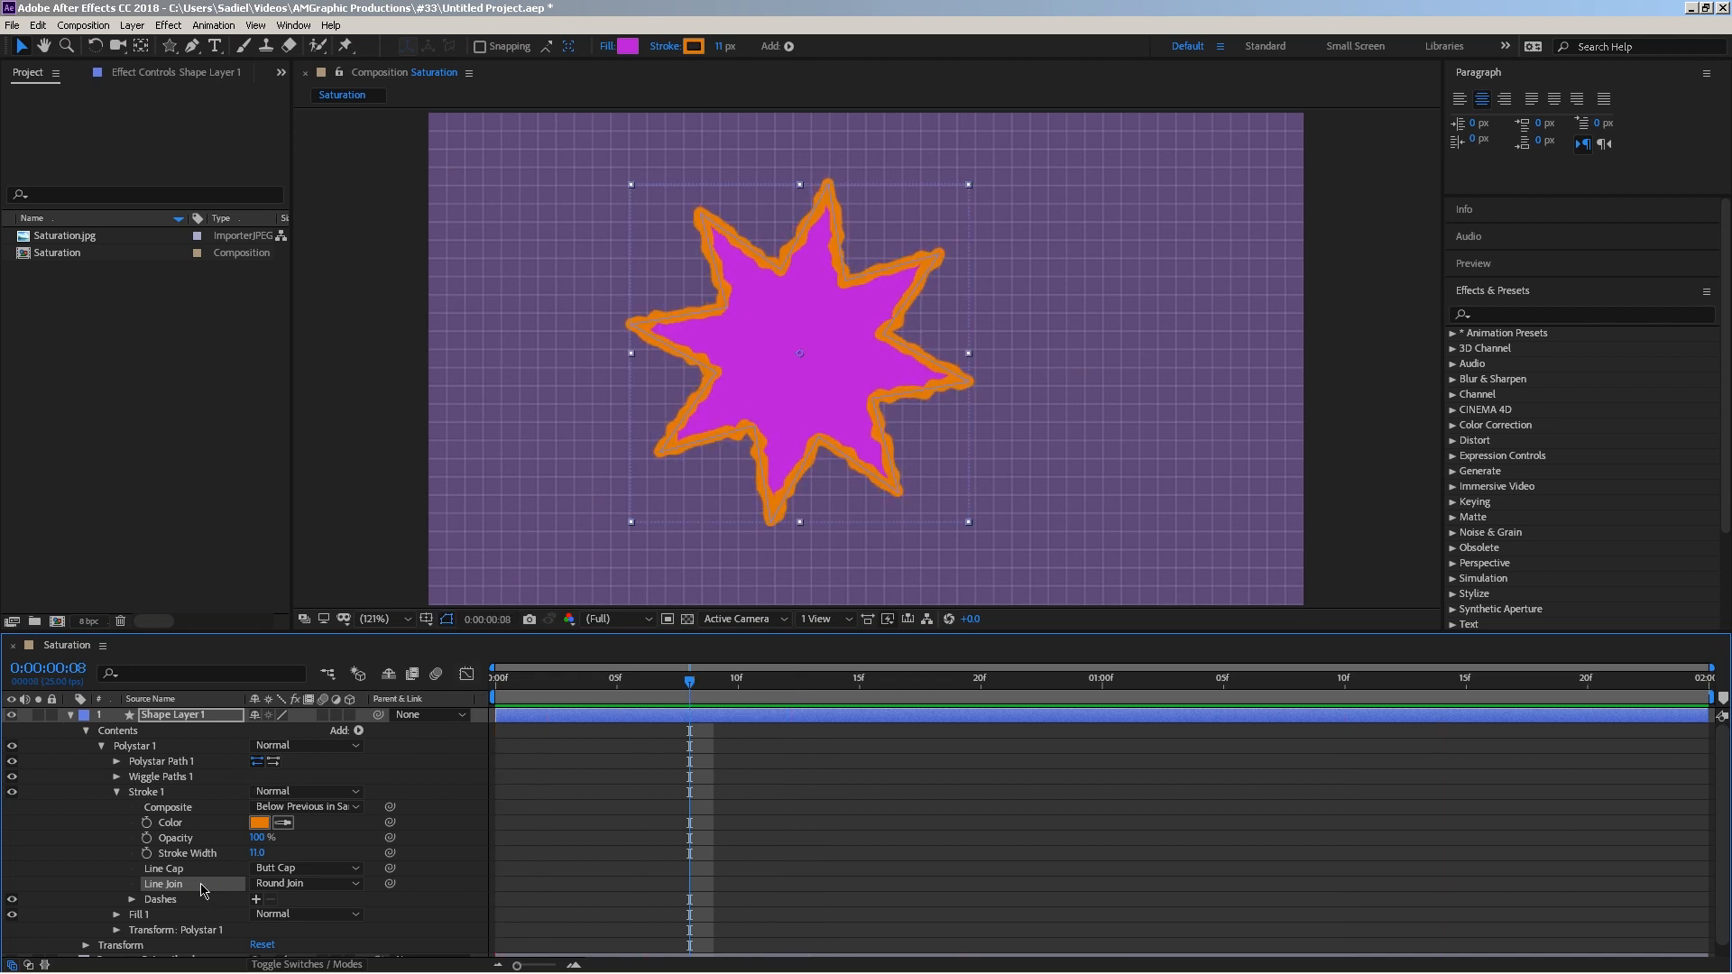
click(116, 793)
Try a Wiggle Paths size of 54 on the star, preview the animation and undo the change.
click(118, 778)
click(116, 777)
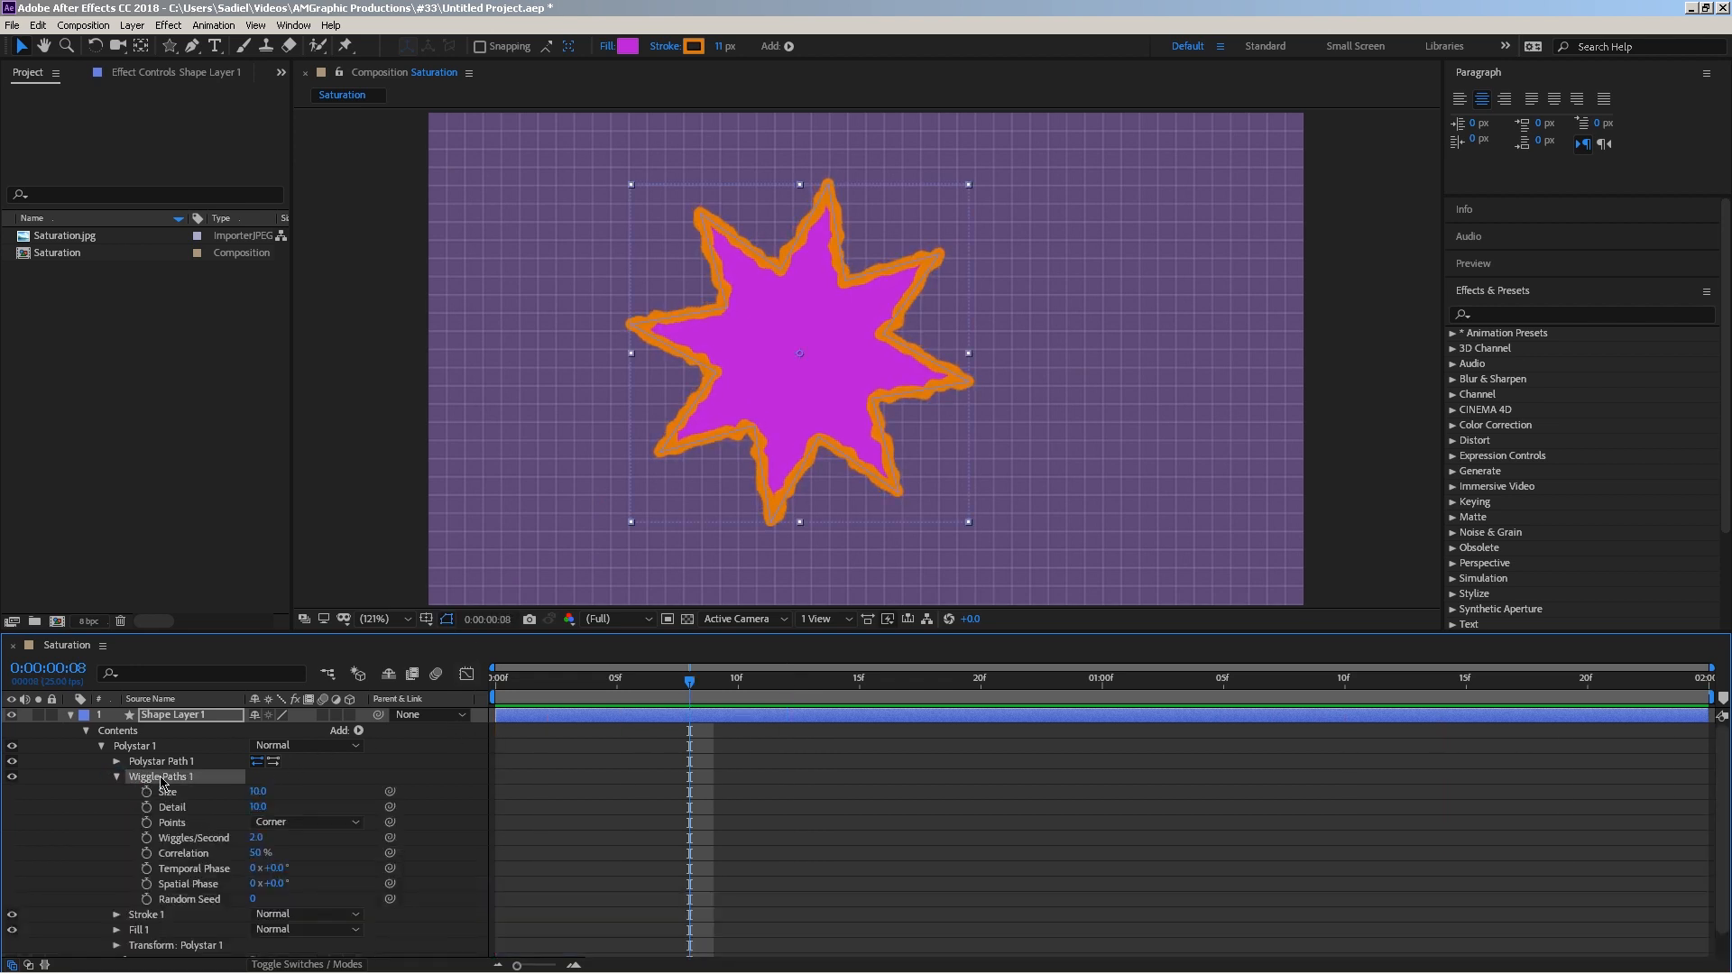
click(235, 795)
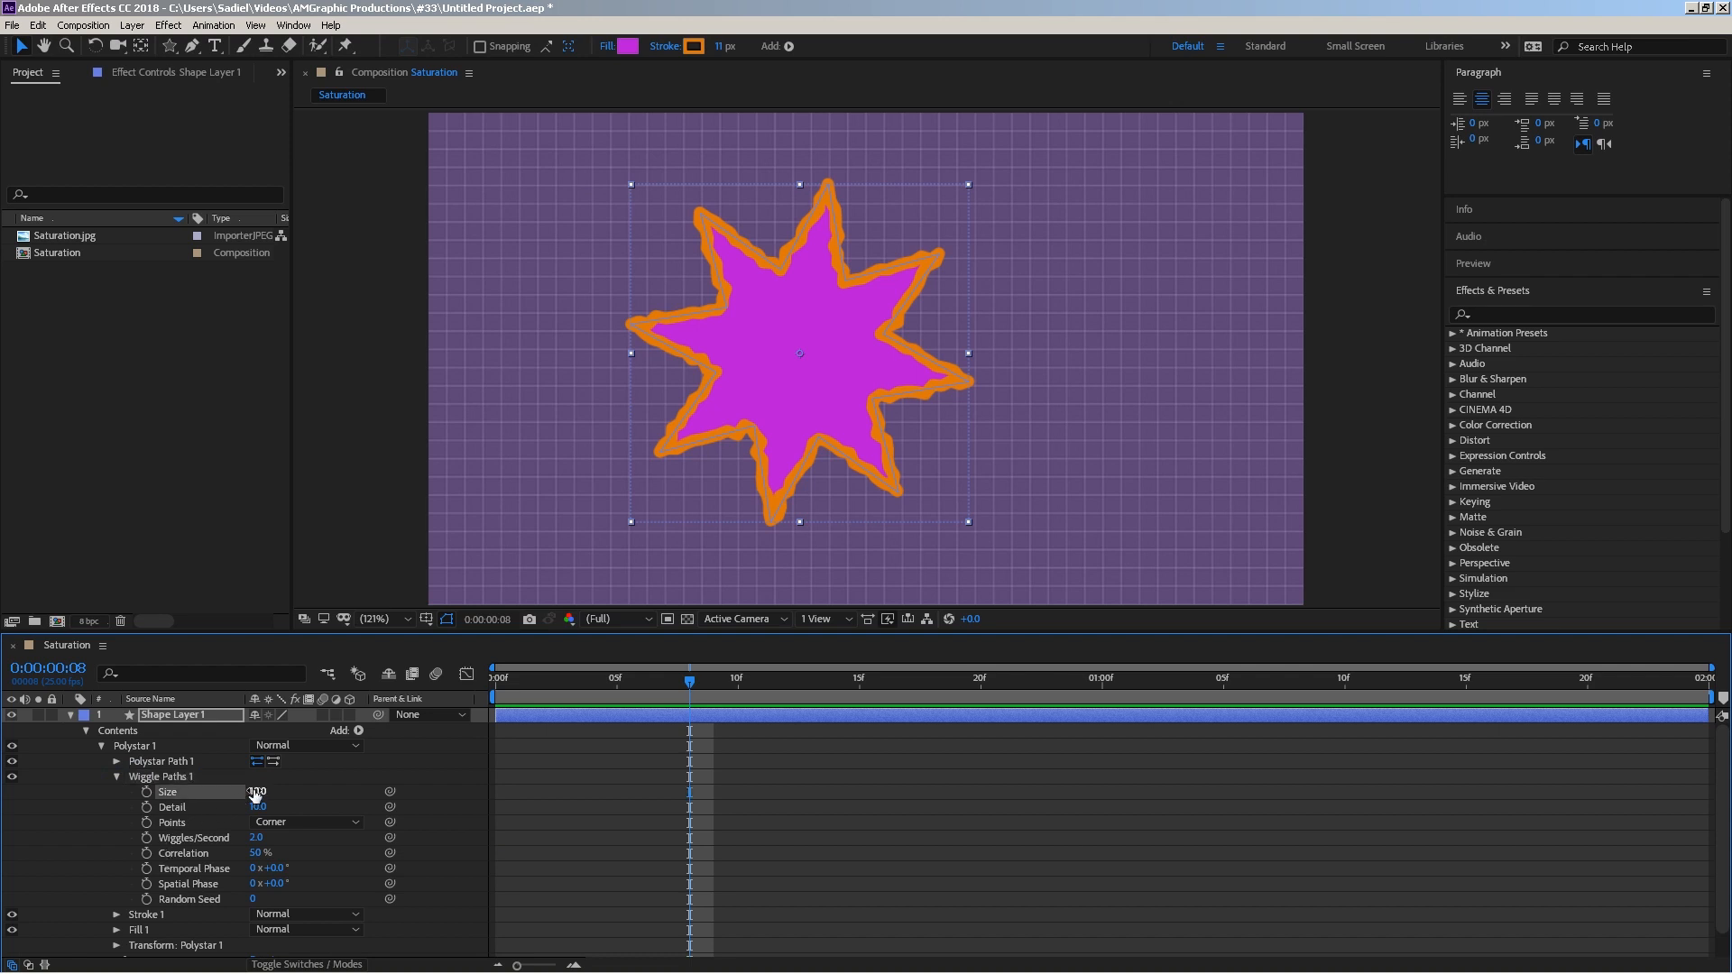
drag(266, 791, 295, 792)
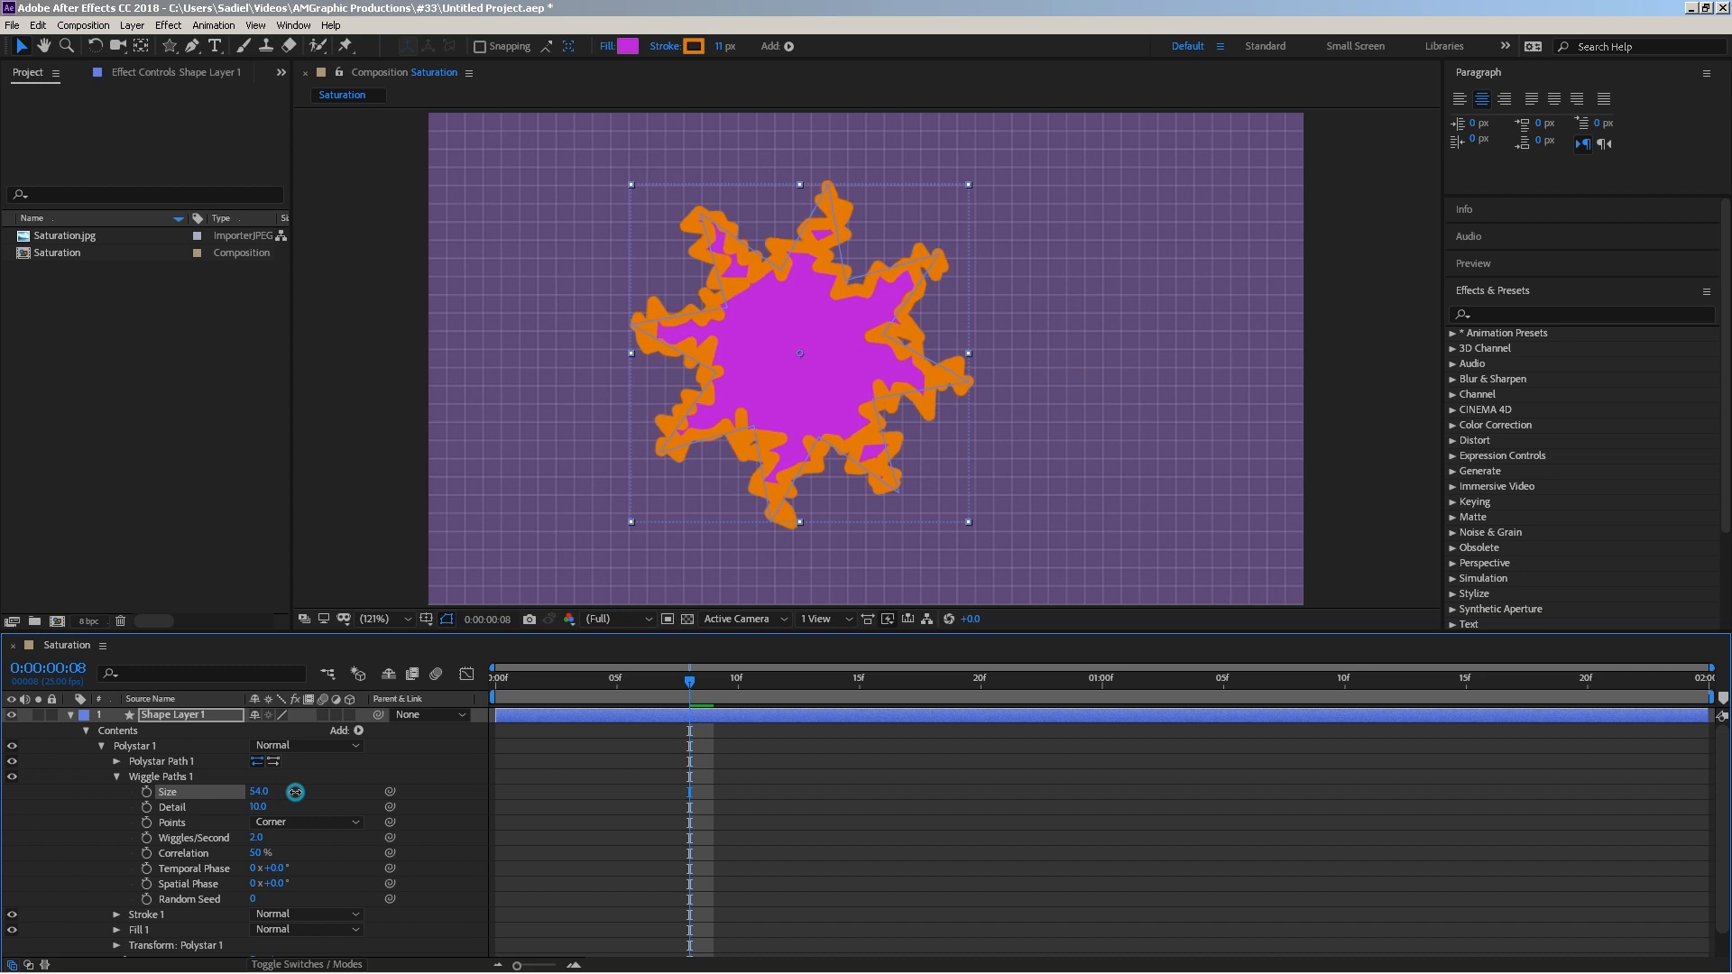
key(space)
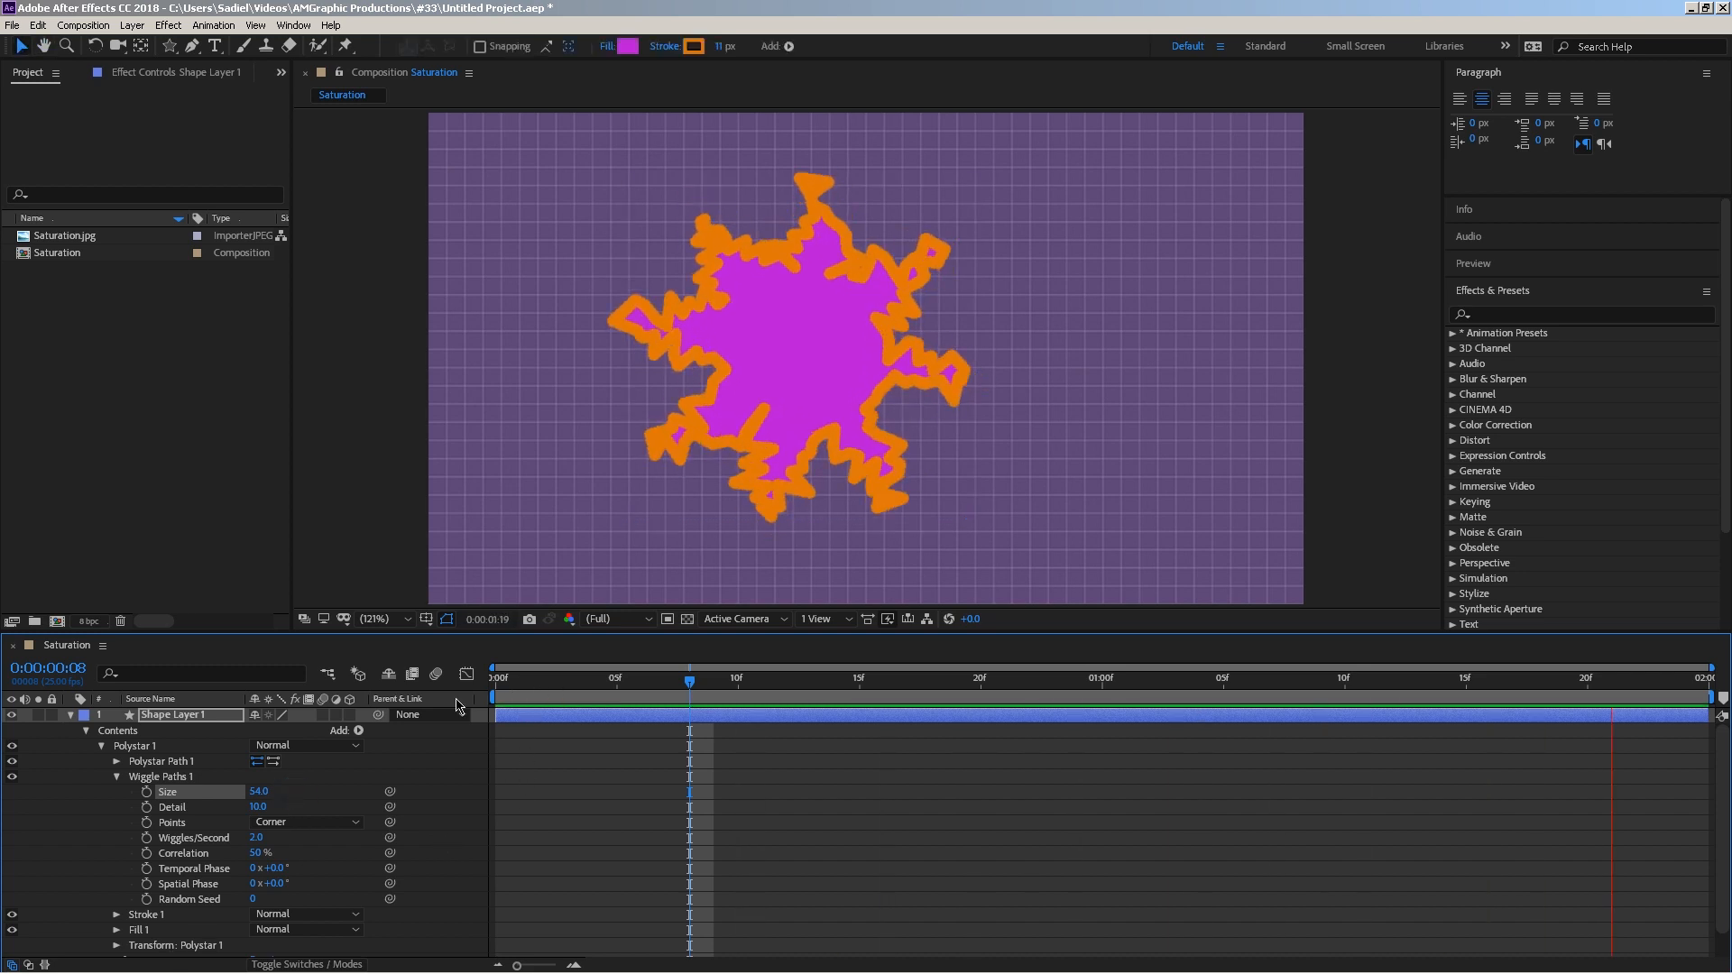
key(space)
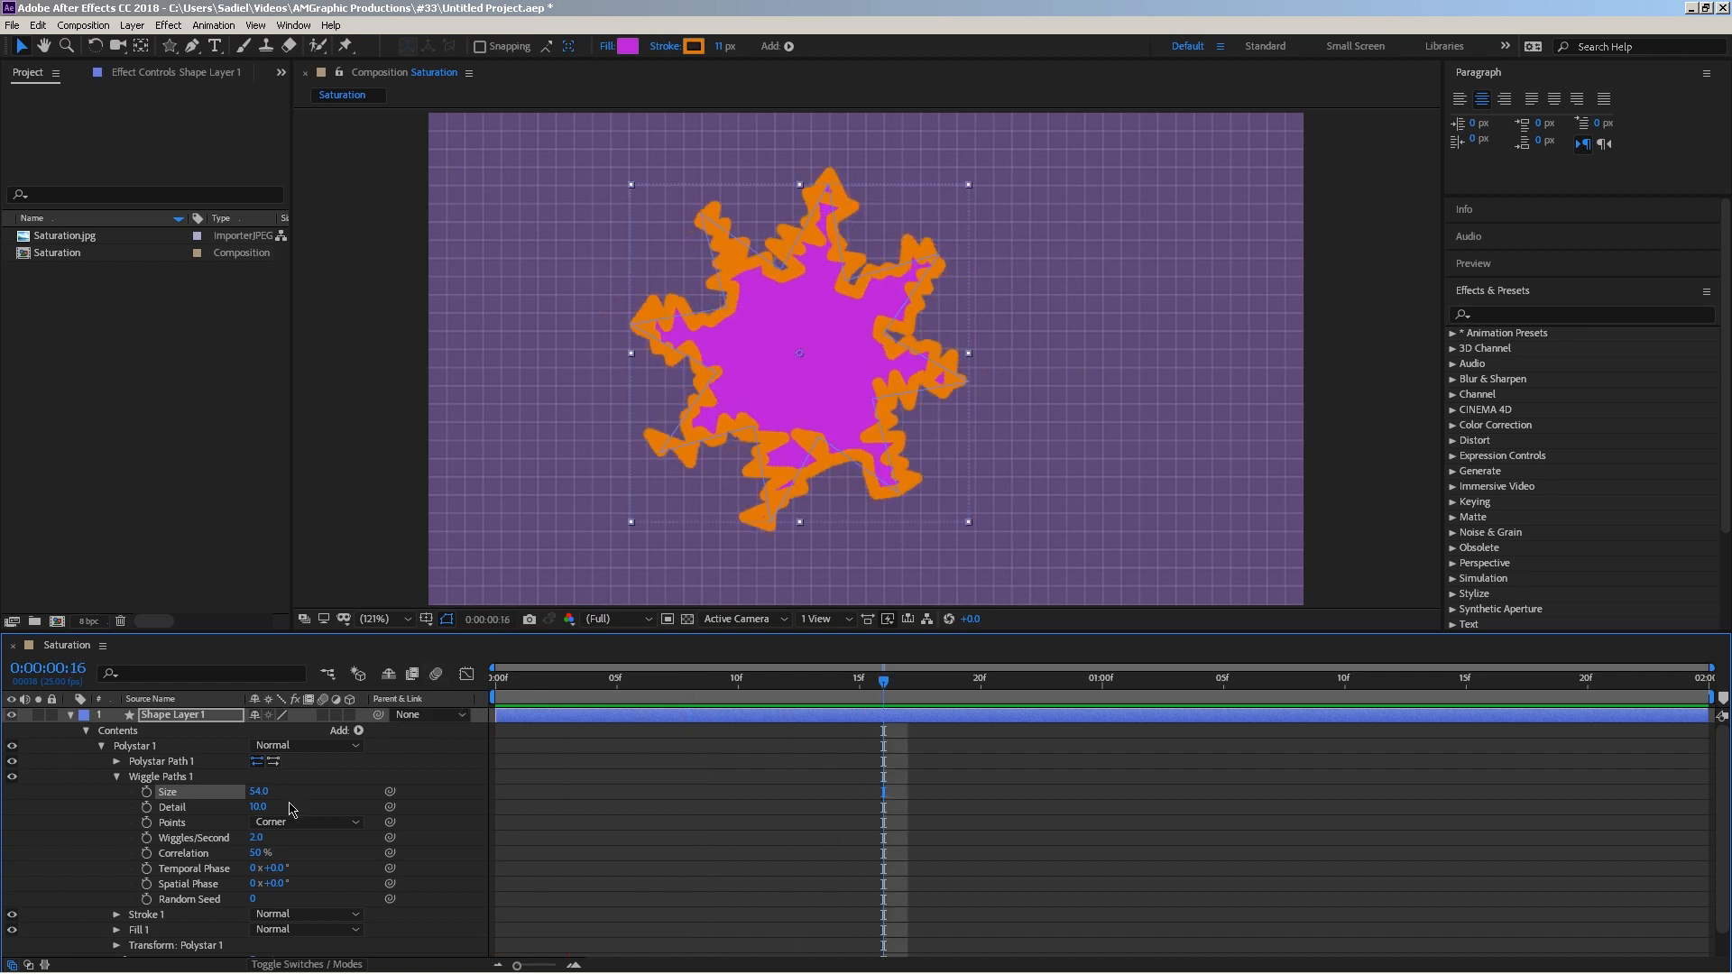
key(ctrl+z)
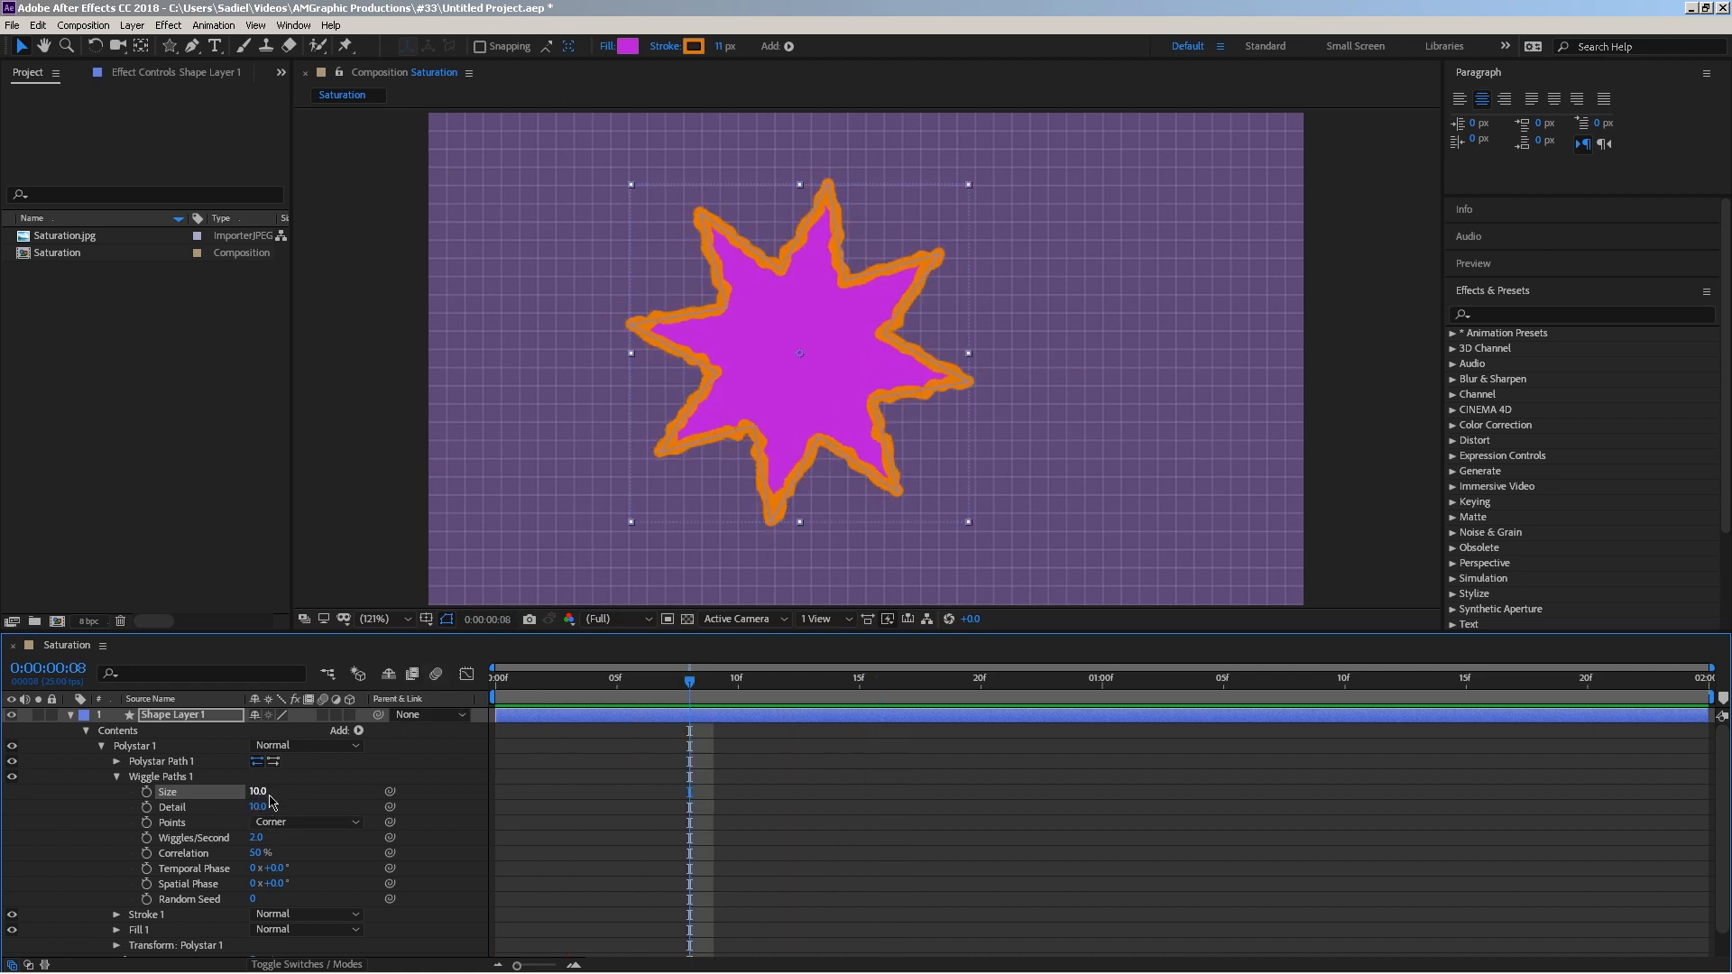
Try Wiggle Paths detail values of 0 and 19, preview the animation and undo both changes.
click(219, 809)
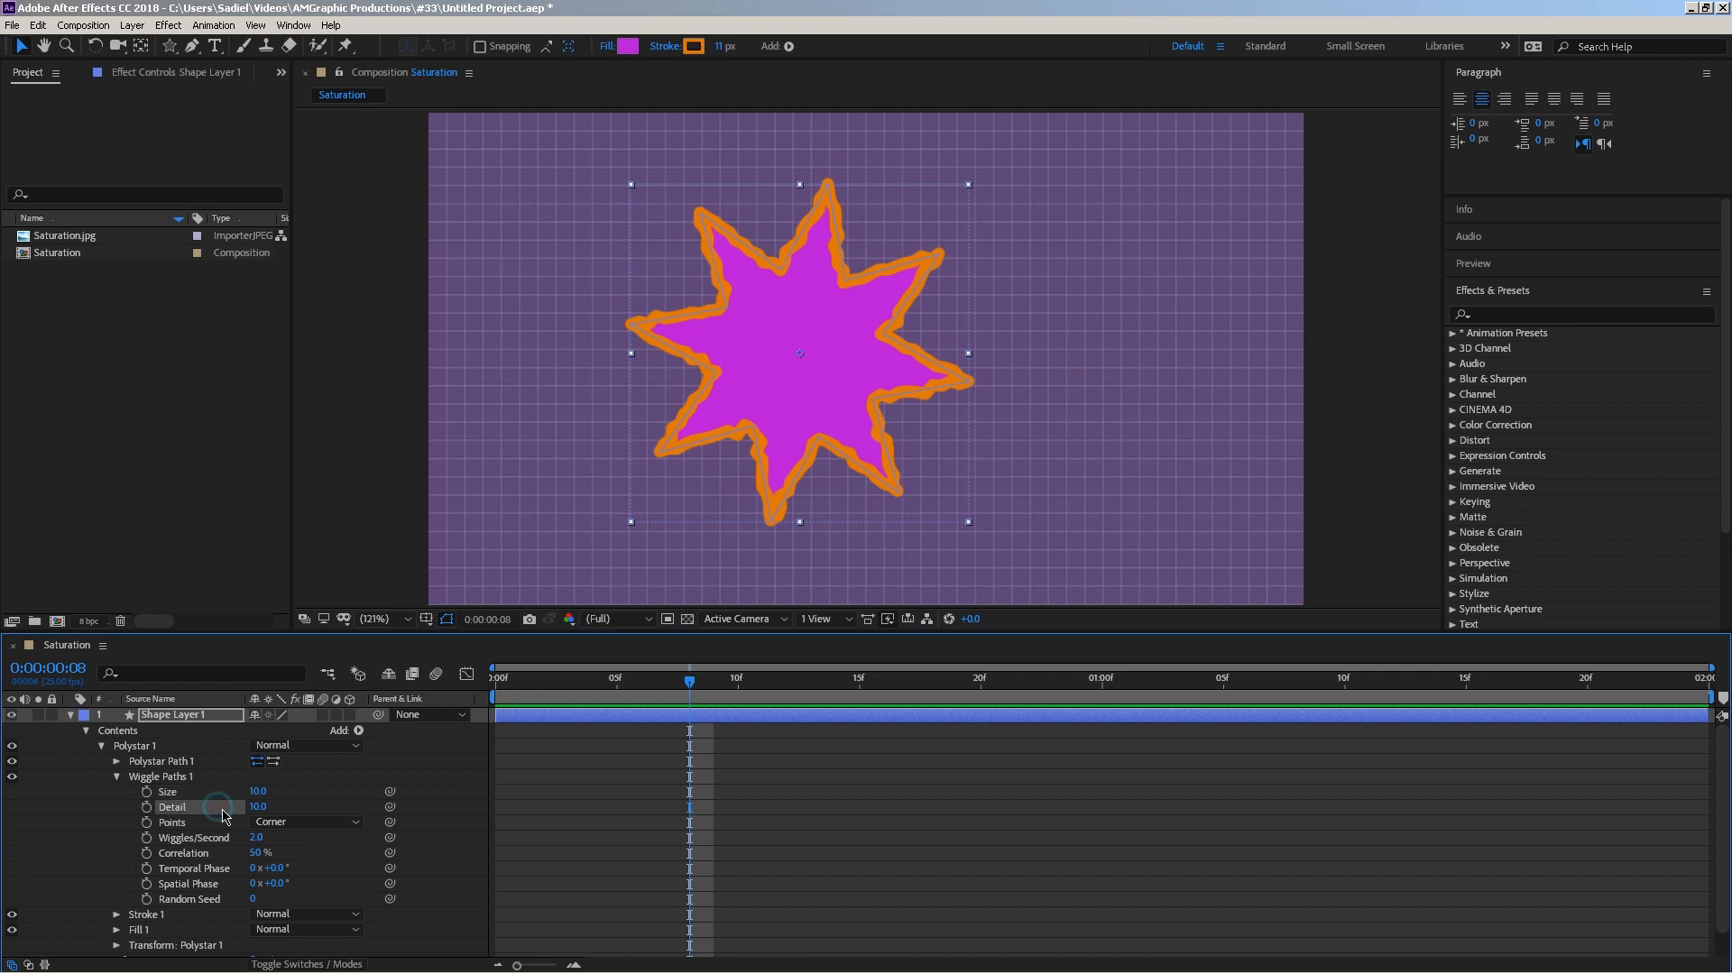
drag(255, 808, 245, 807)
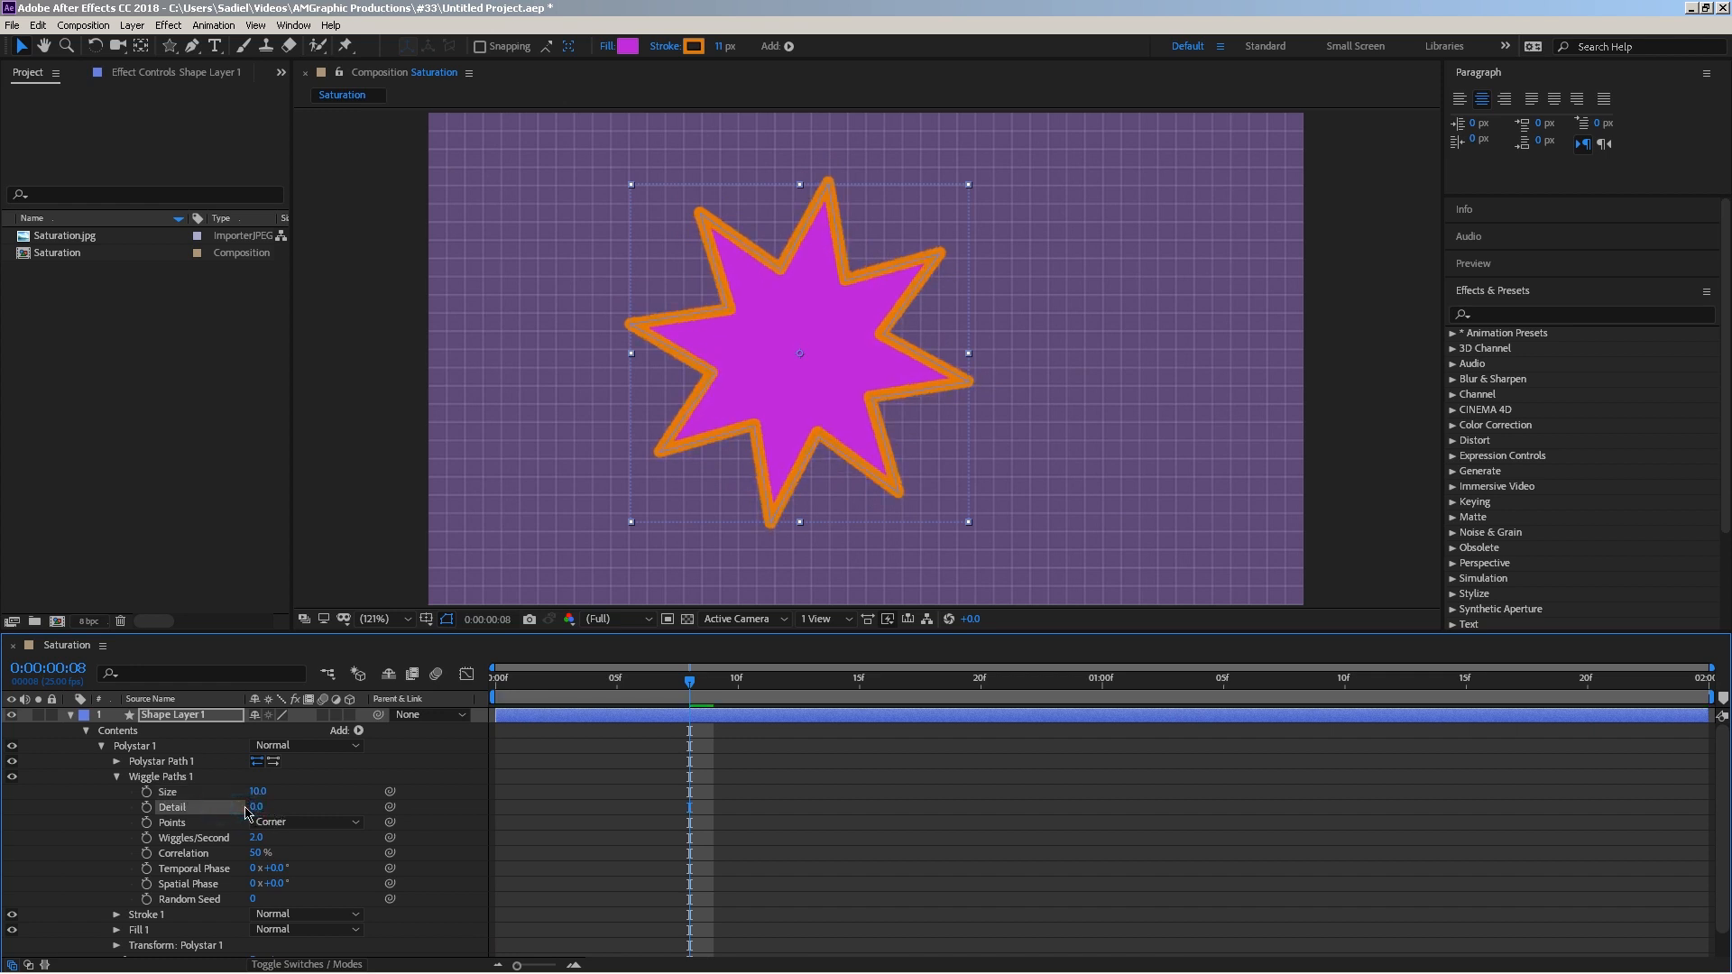
drag(253, 807, 268, 814)
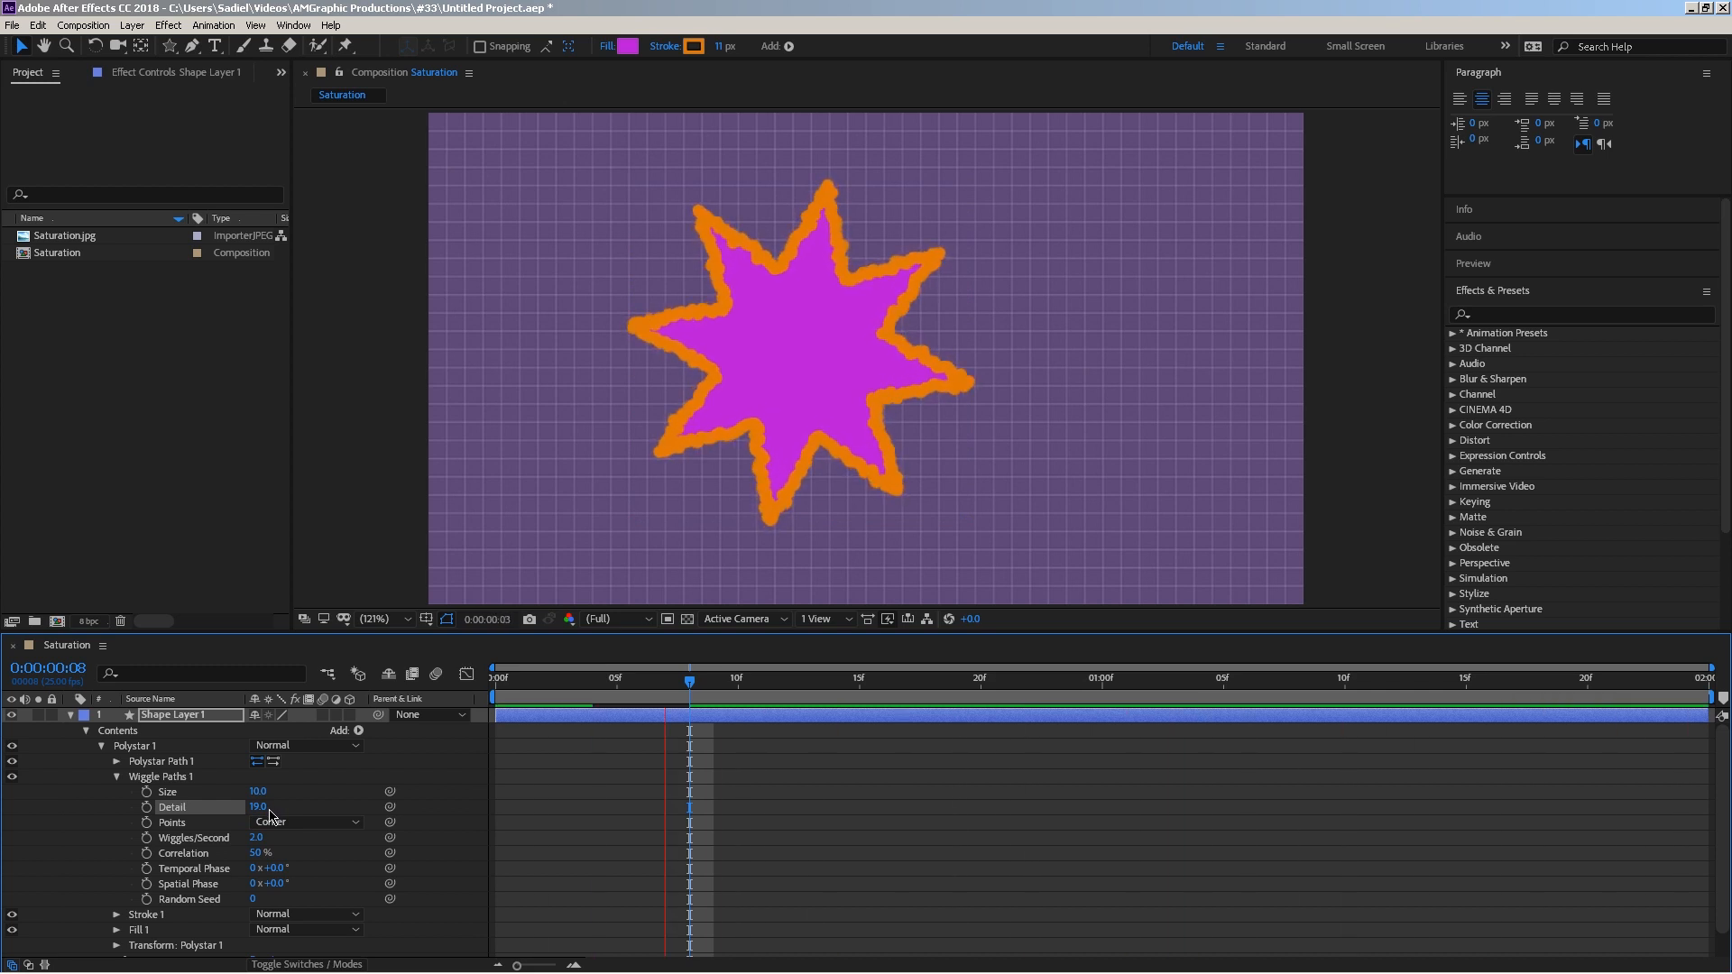
key(space)
key(ctrl+z)
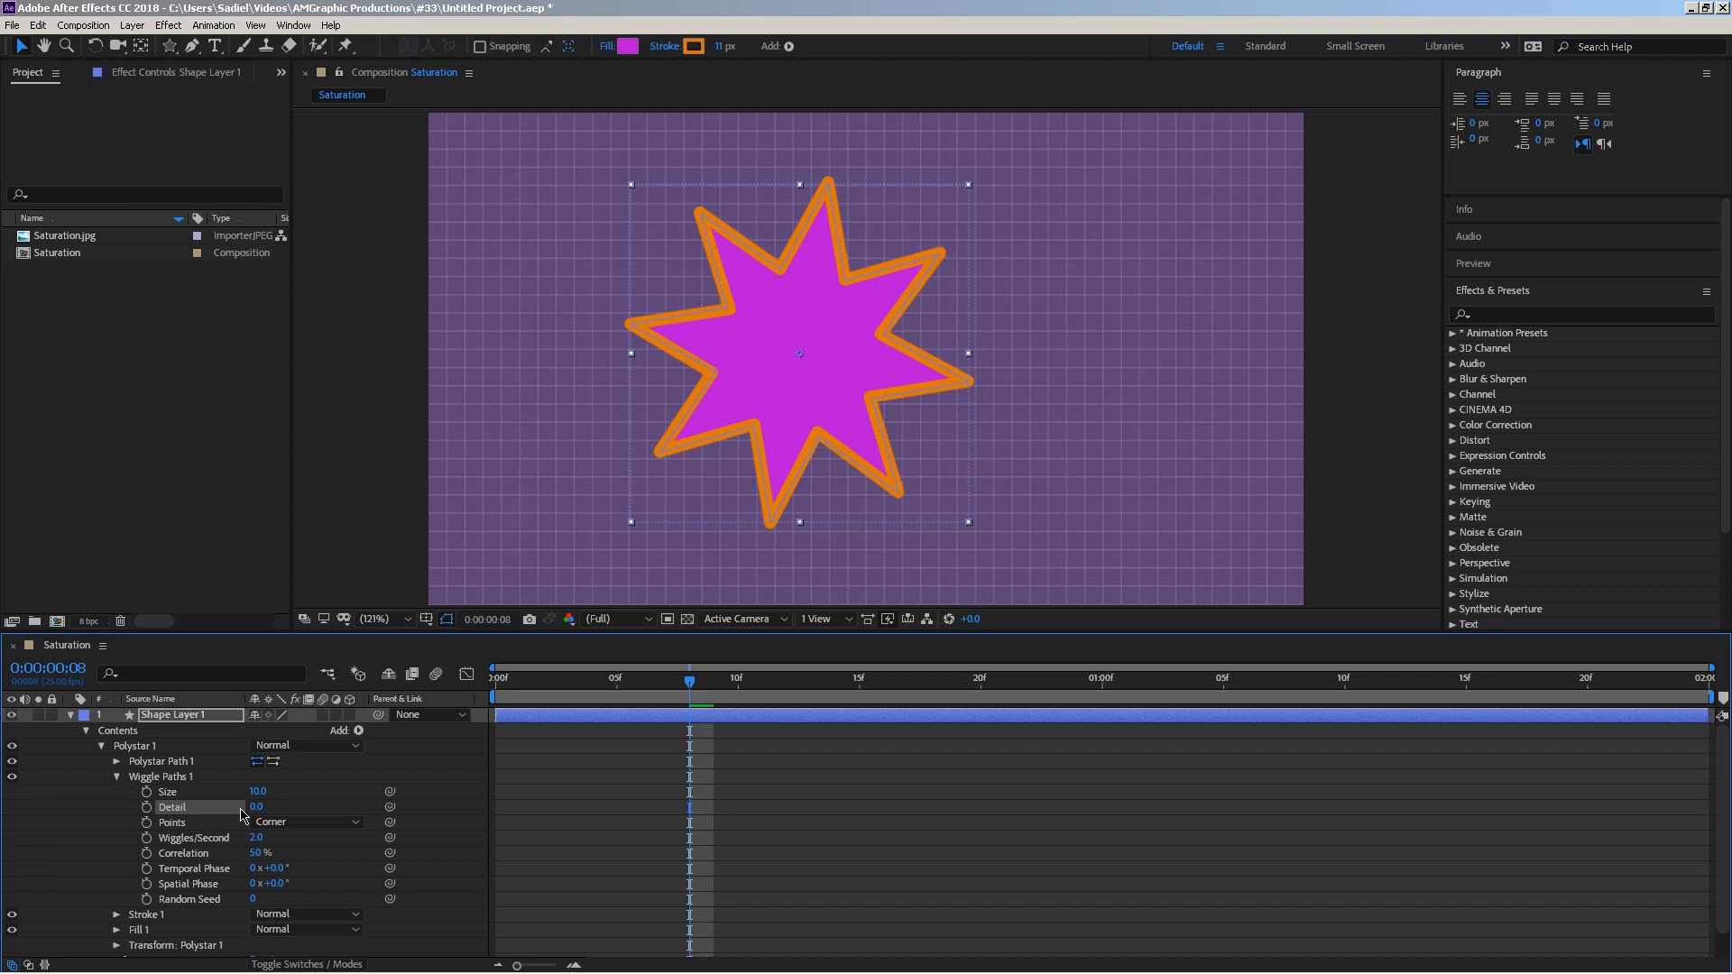
key(ctrl+z)
Set the Wiggle Paths point type to Smooth.
click(260, 822)
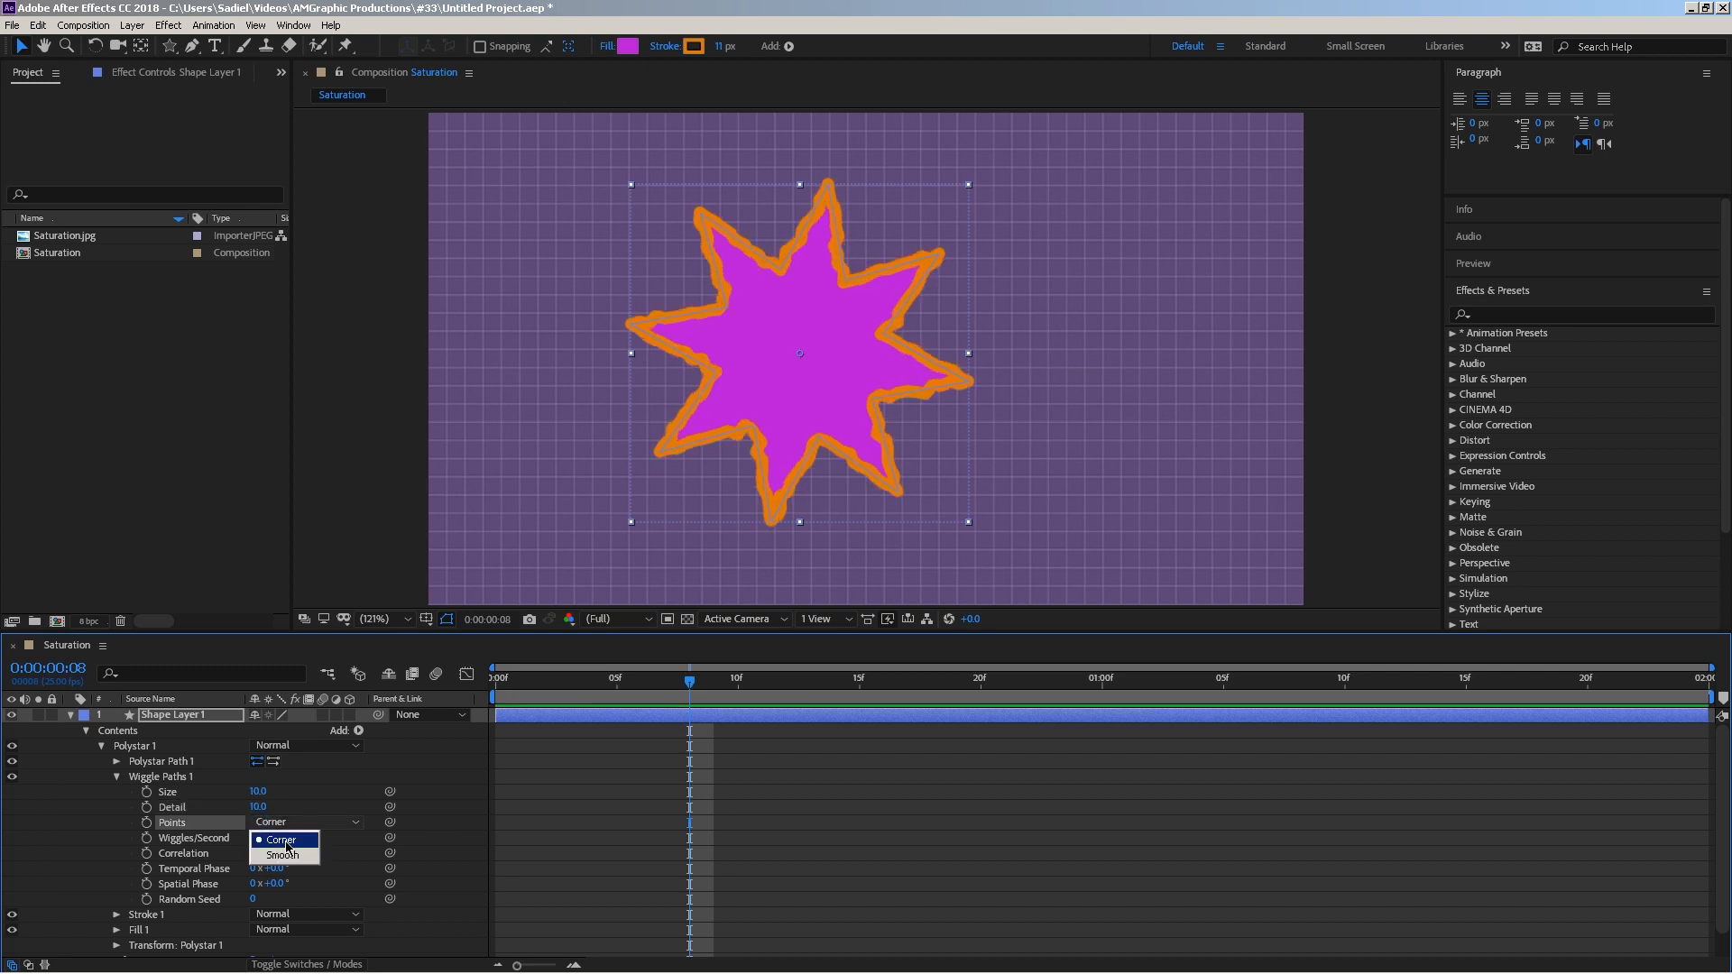
click(307, 857)
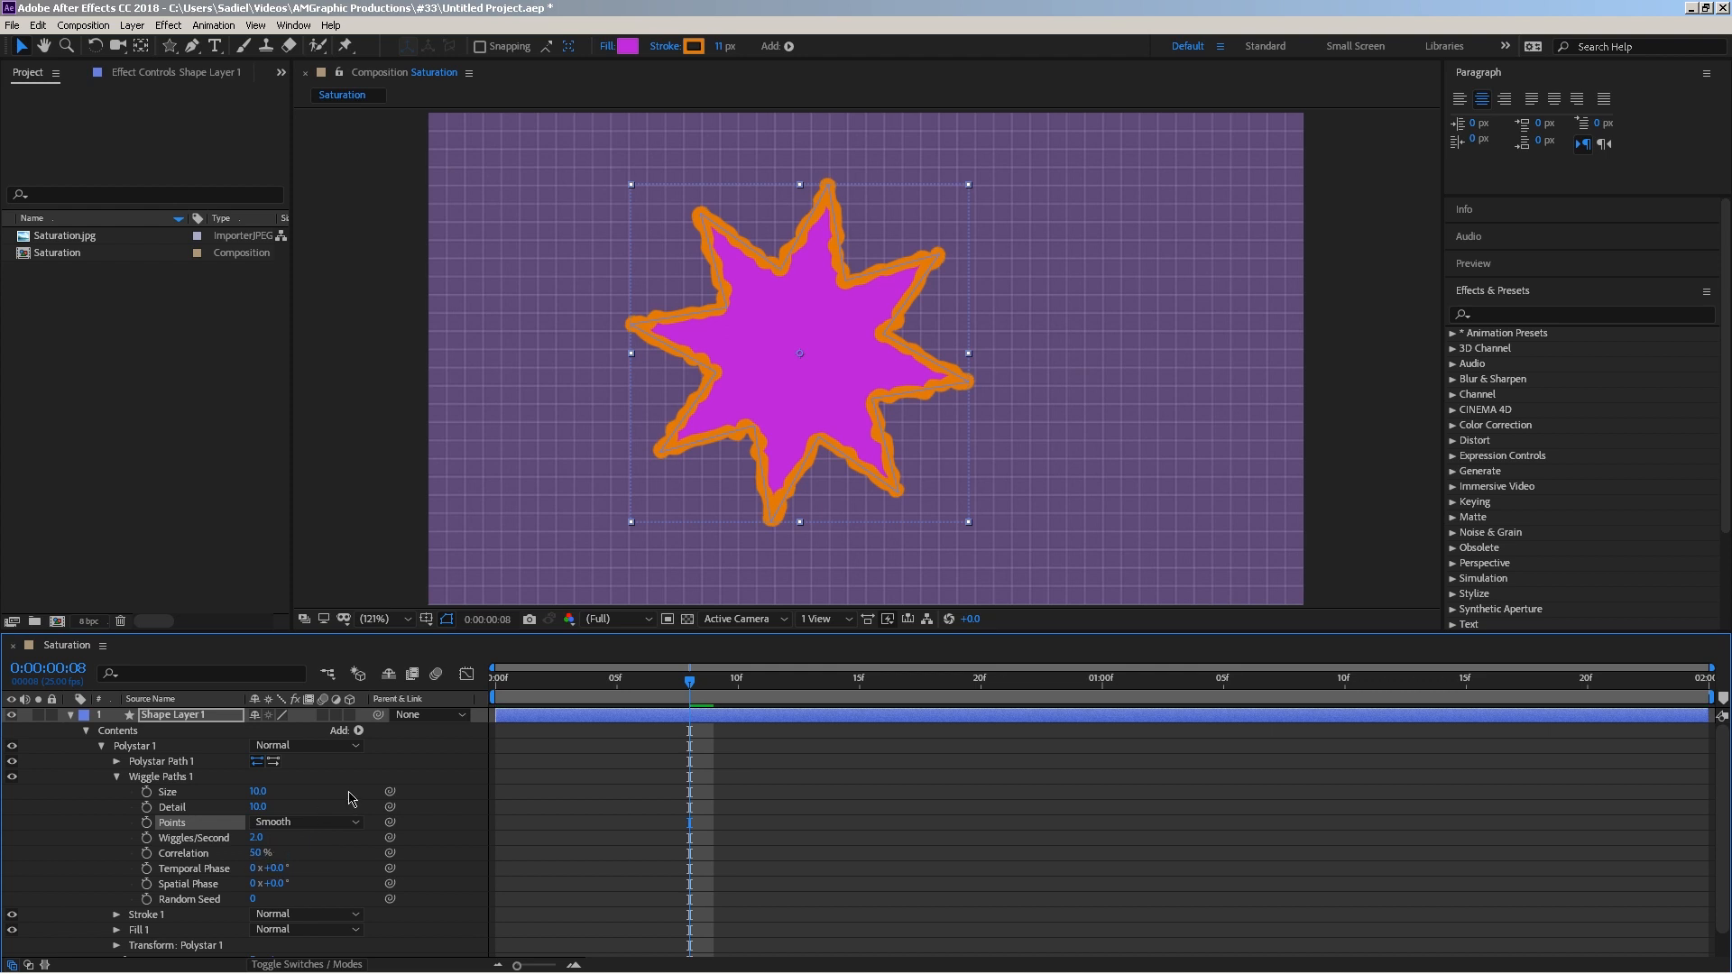
Preview the star's Wiggle Paths animation with smooth points.
key(space)
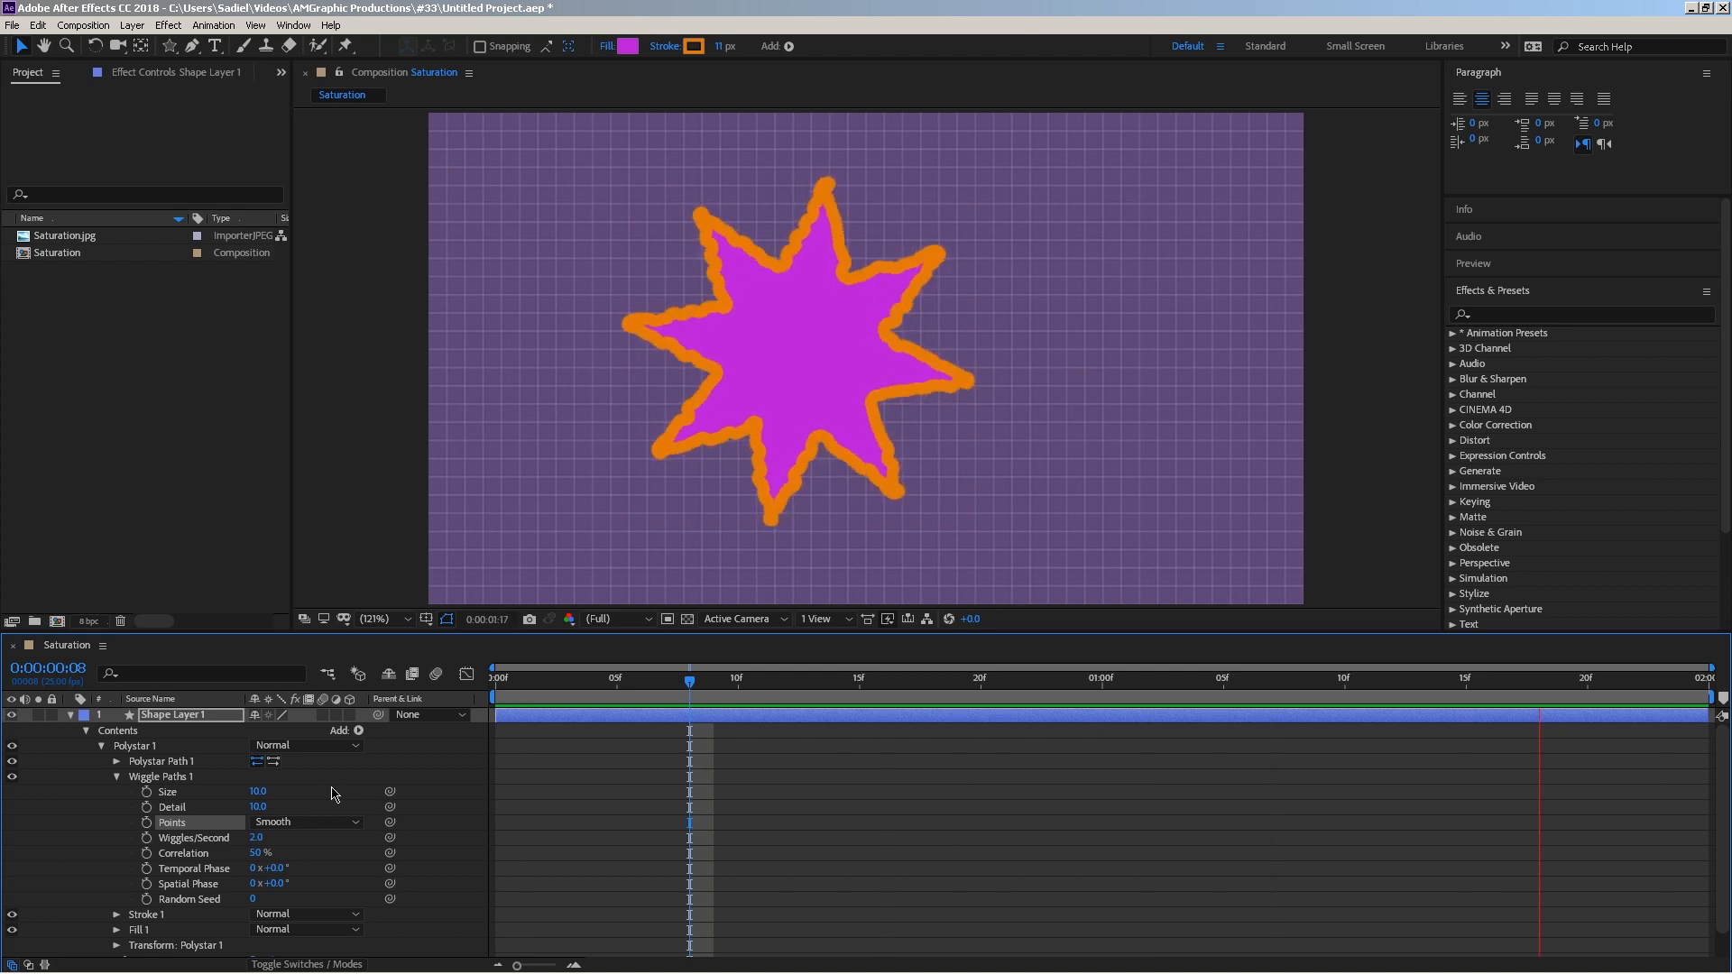
key(space)
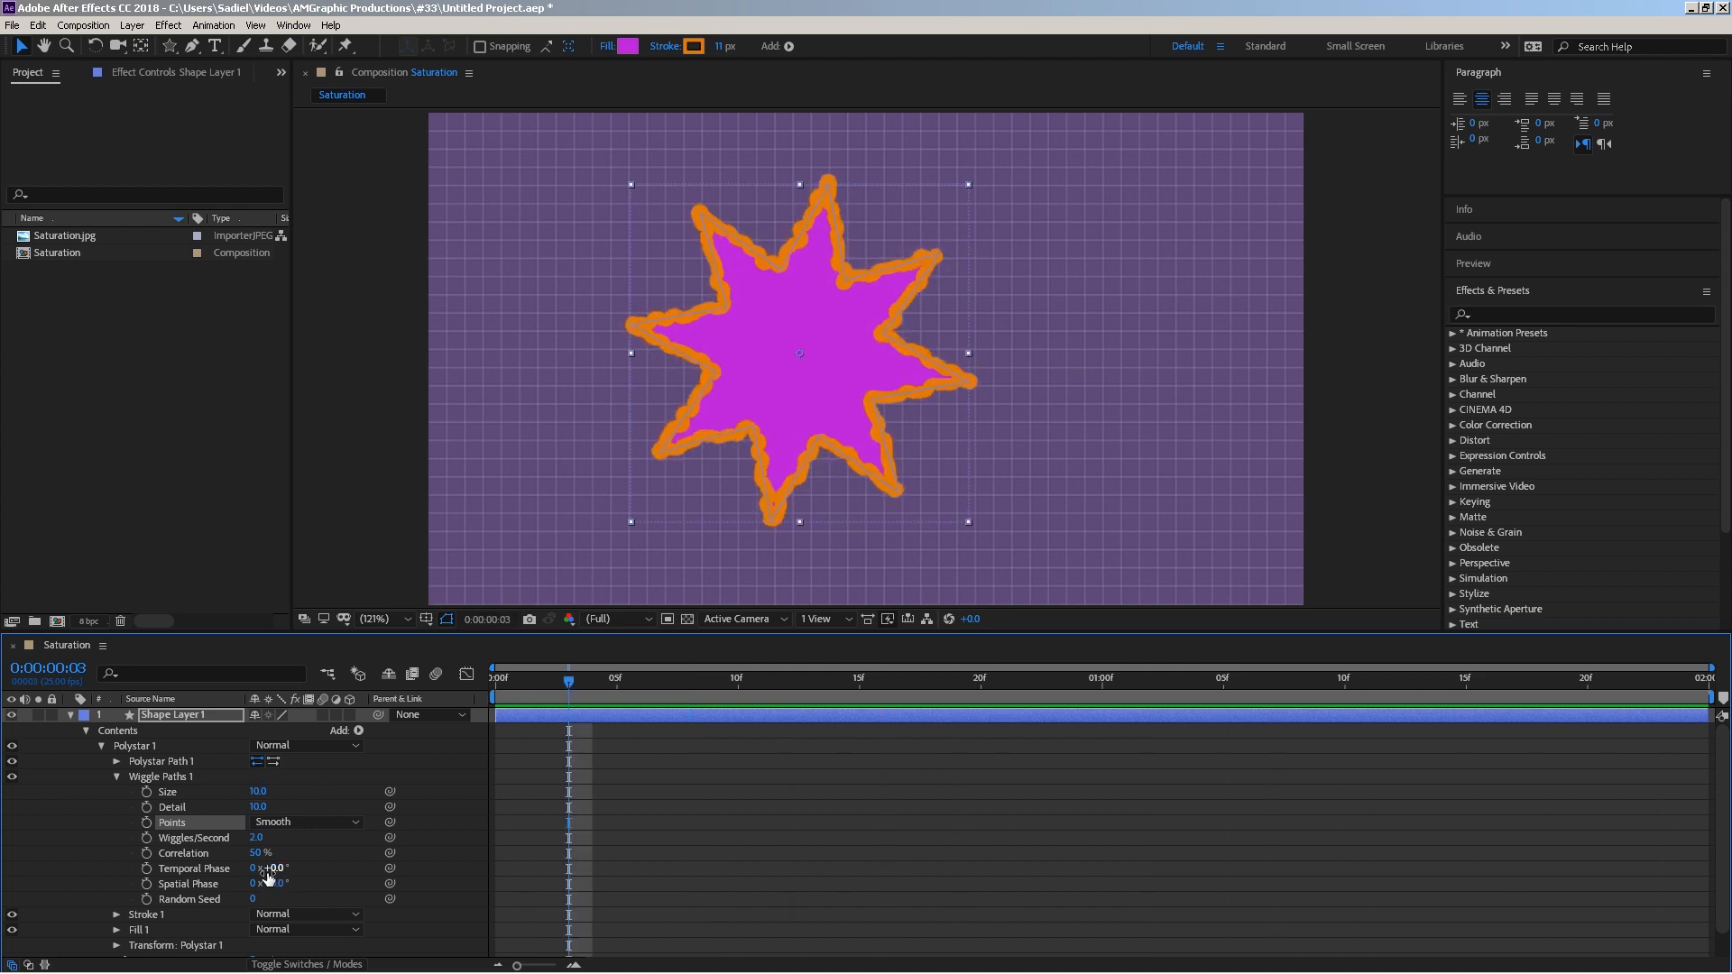
Try a Wiggle Paths rate of 75 wiggles per second on the star, preview the animation and undo the change.
click(189, 840)
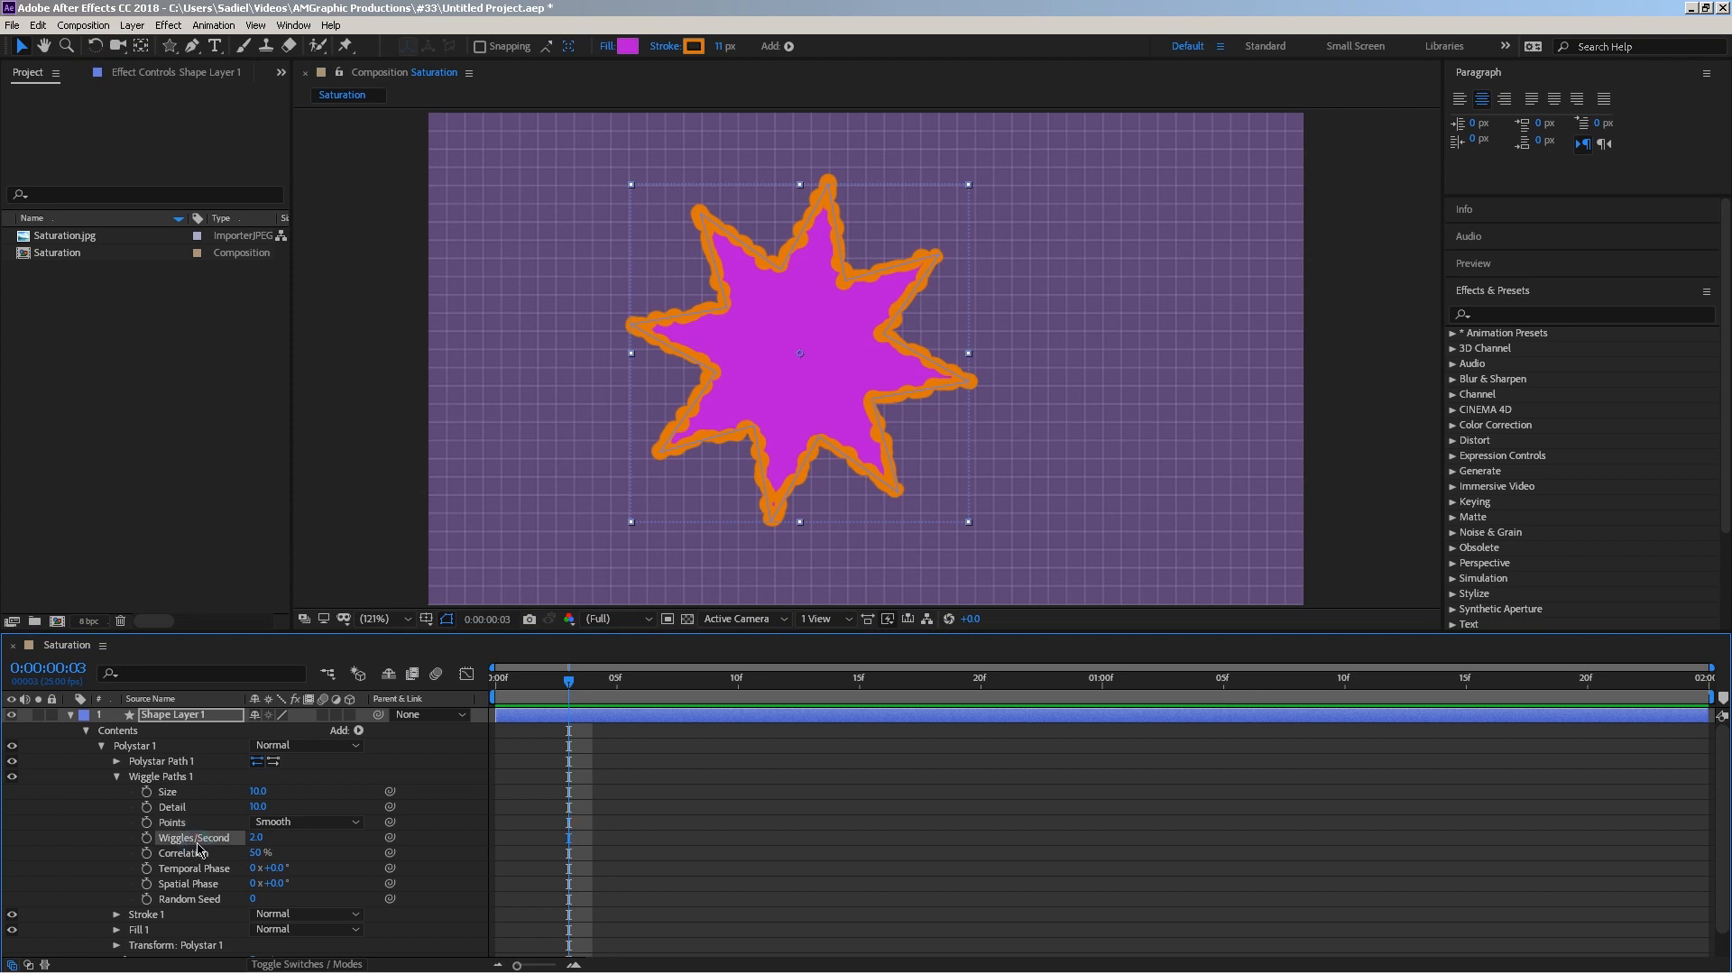
drag(259, 841, 285, 838)
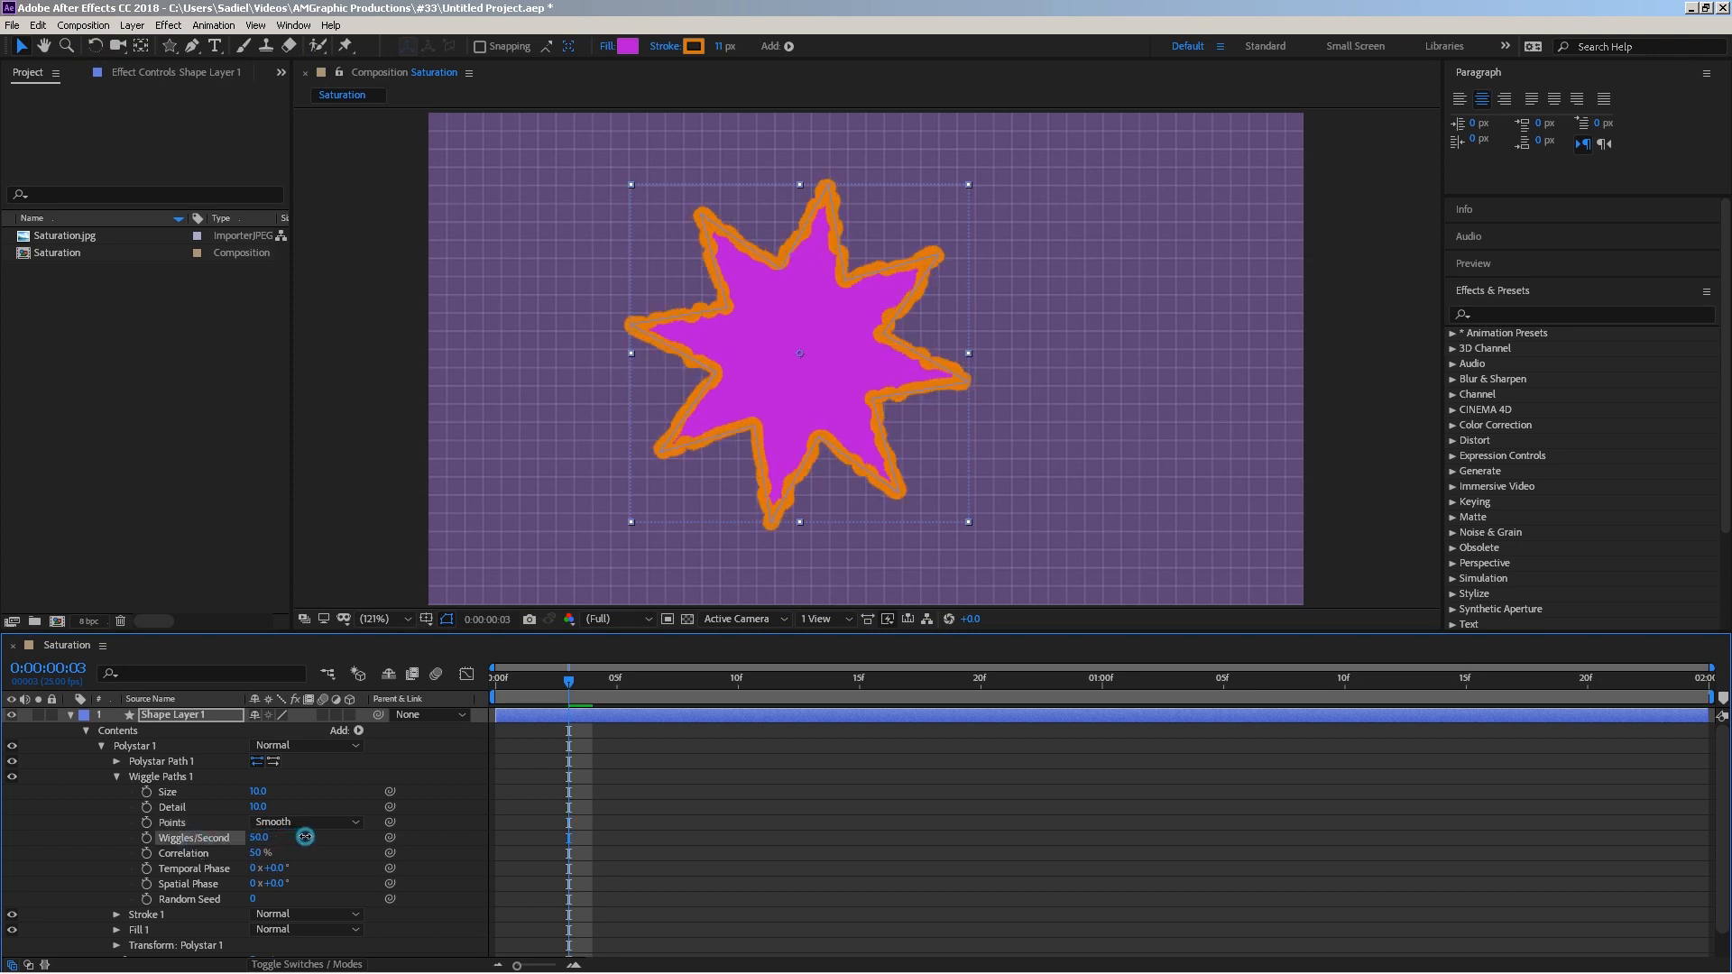
key(space)
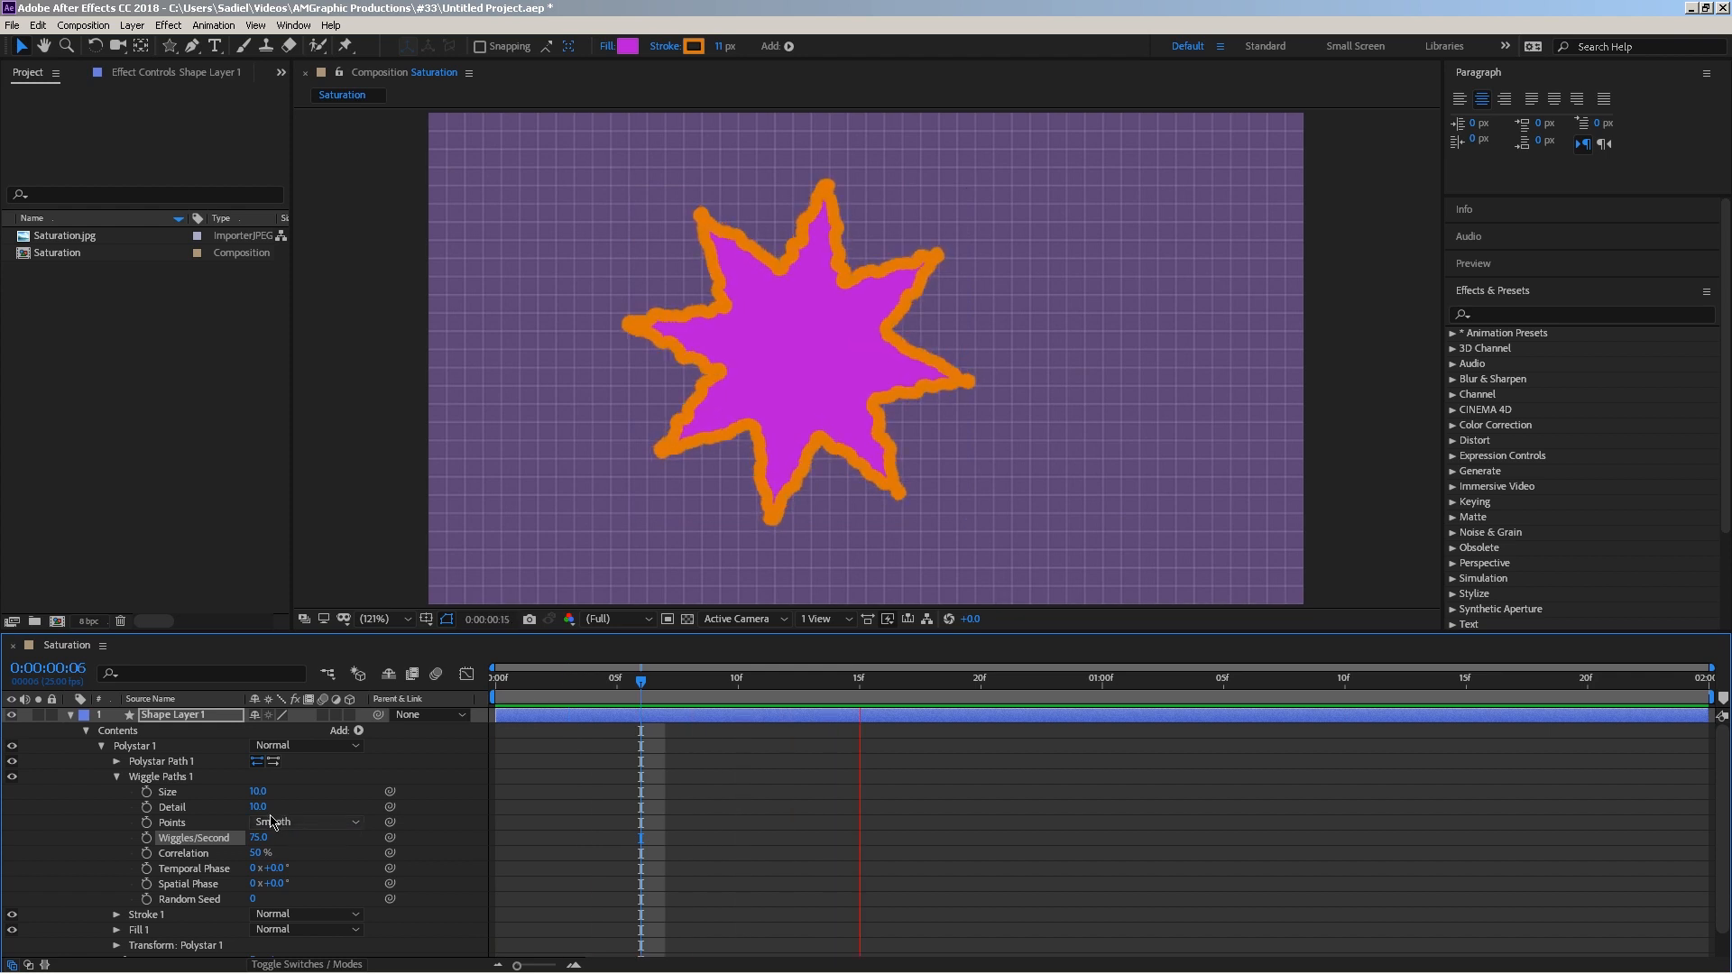
key(space)
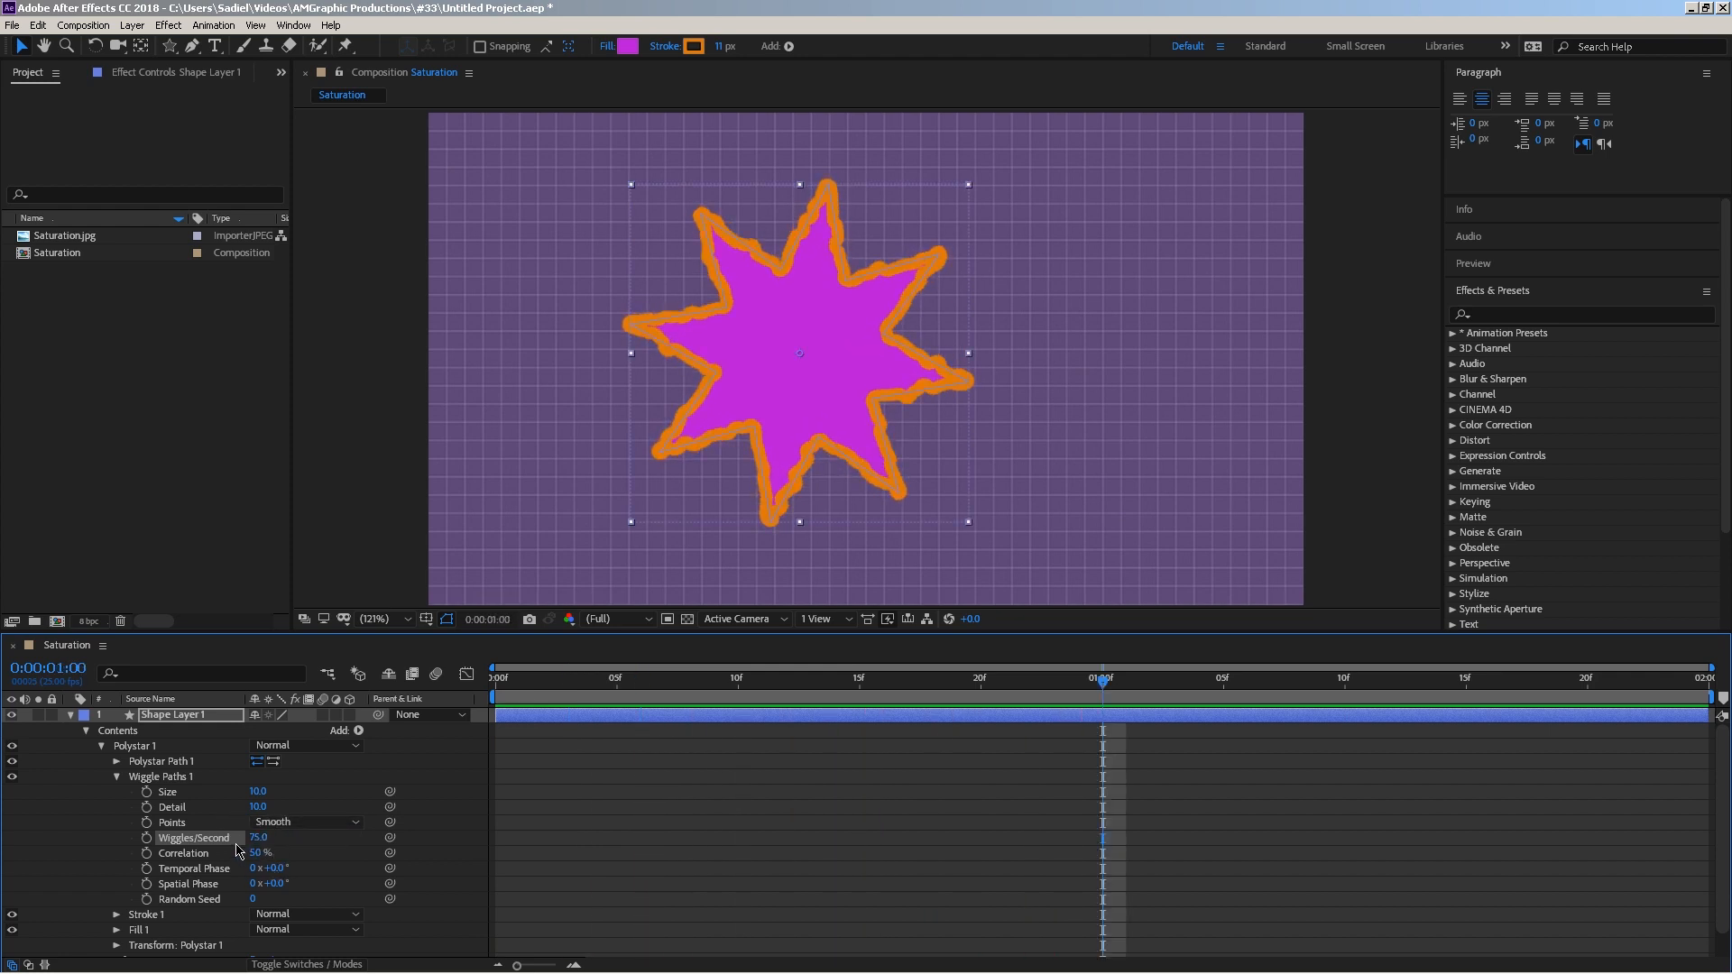
key(ctrl+z)
Try a Wiggle Paths rate of -5 wiggles per second, preview it, and preview again at 2 wiggles per second.
drag(253, 837, 249, 837)
key(space)
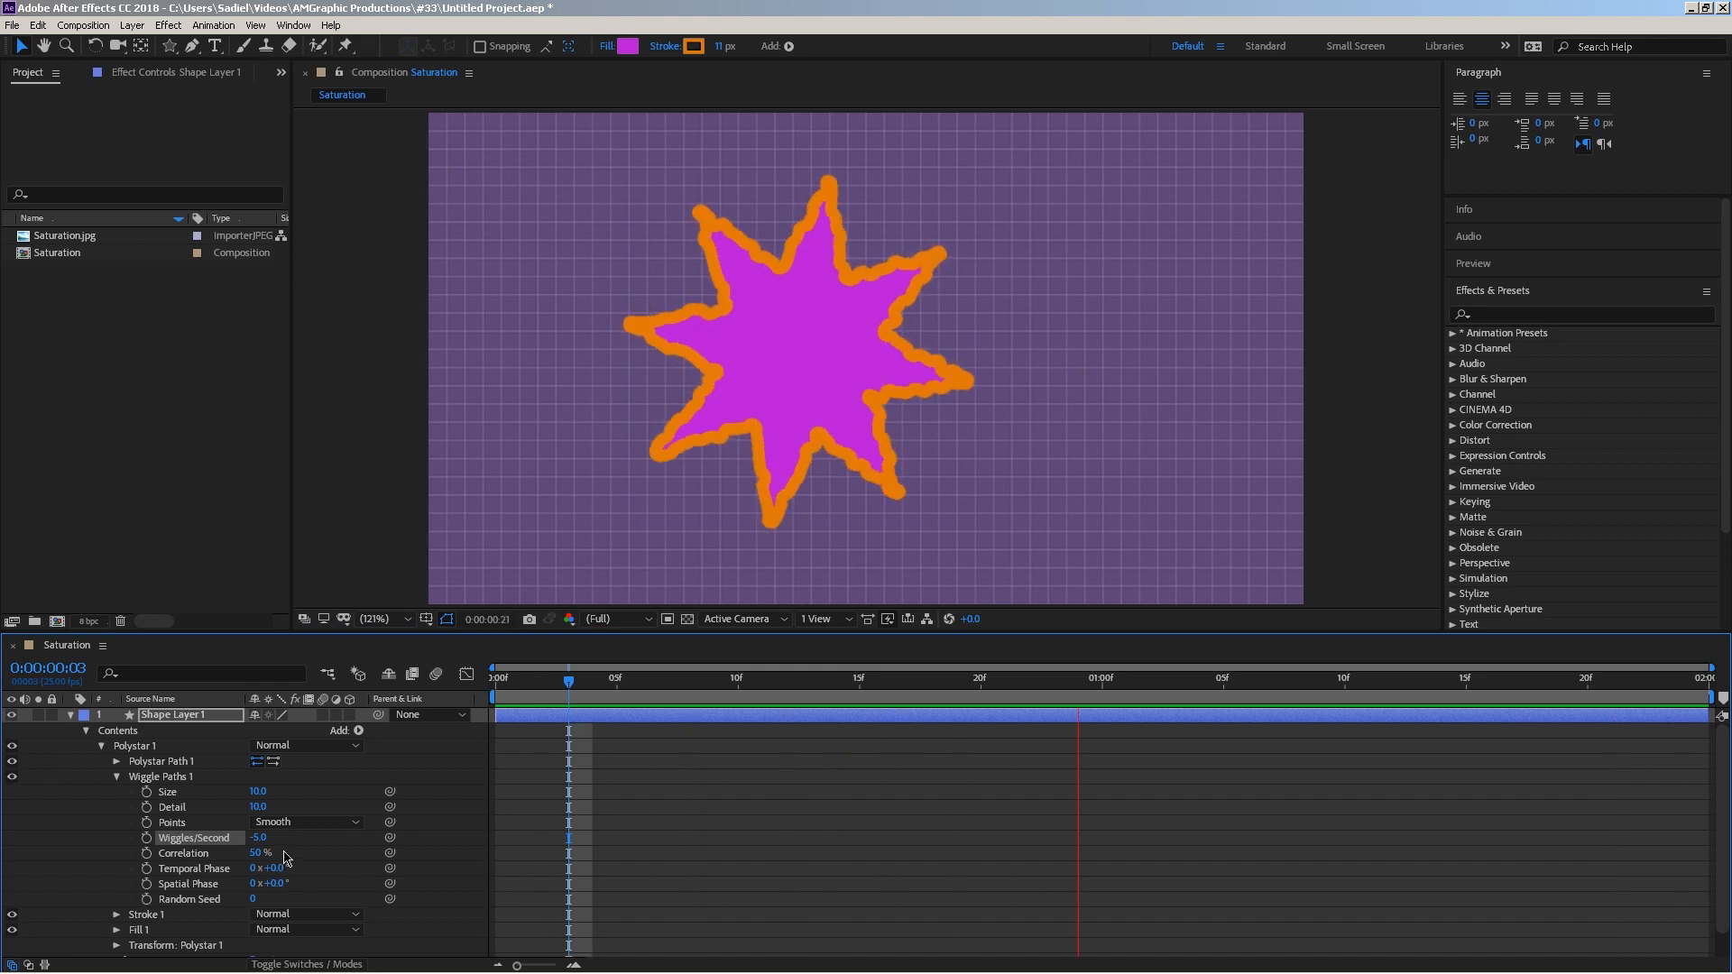
key(space)
key(space)
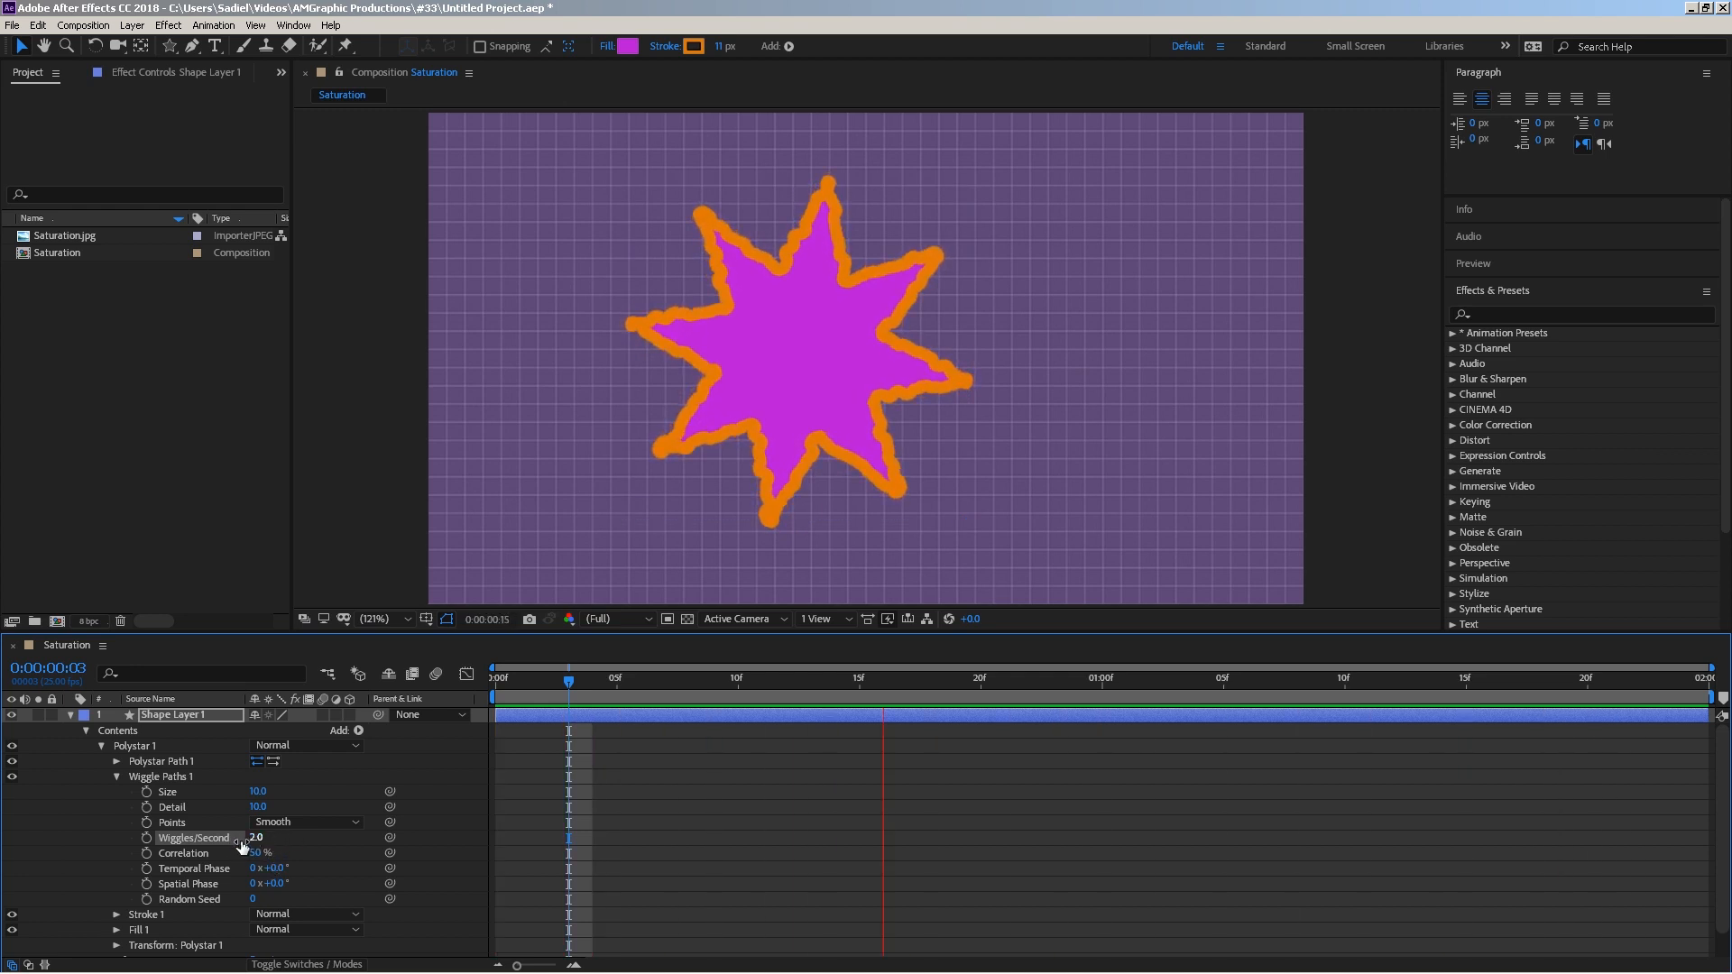
Set the Wiggle Paths point type to Corner and its detail to 3, previewing the animation.
click(271, 822)
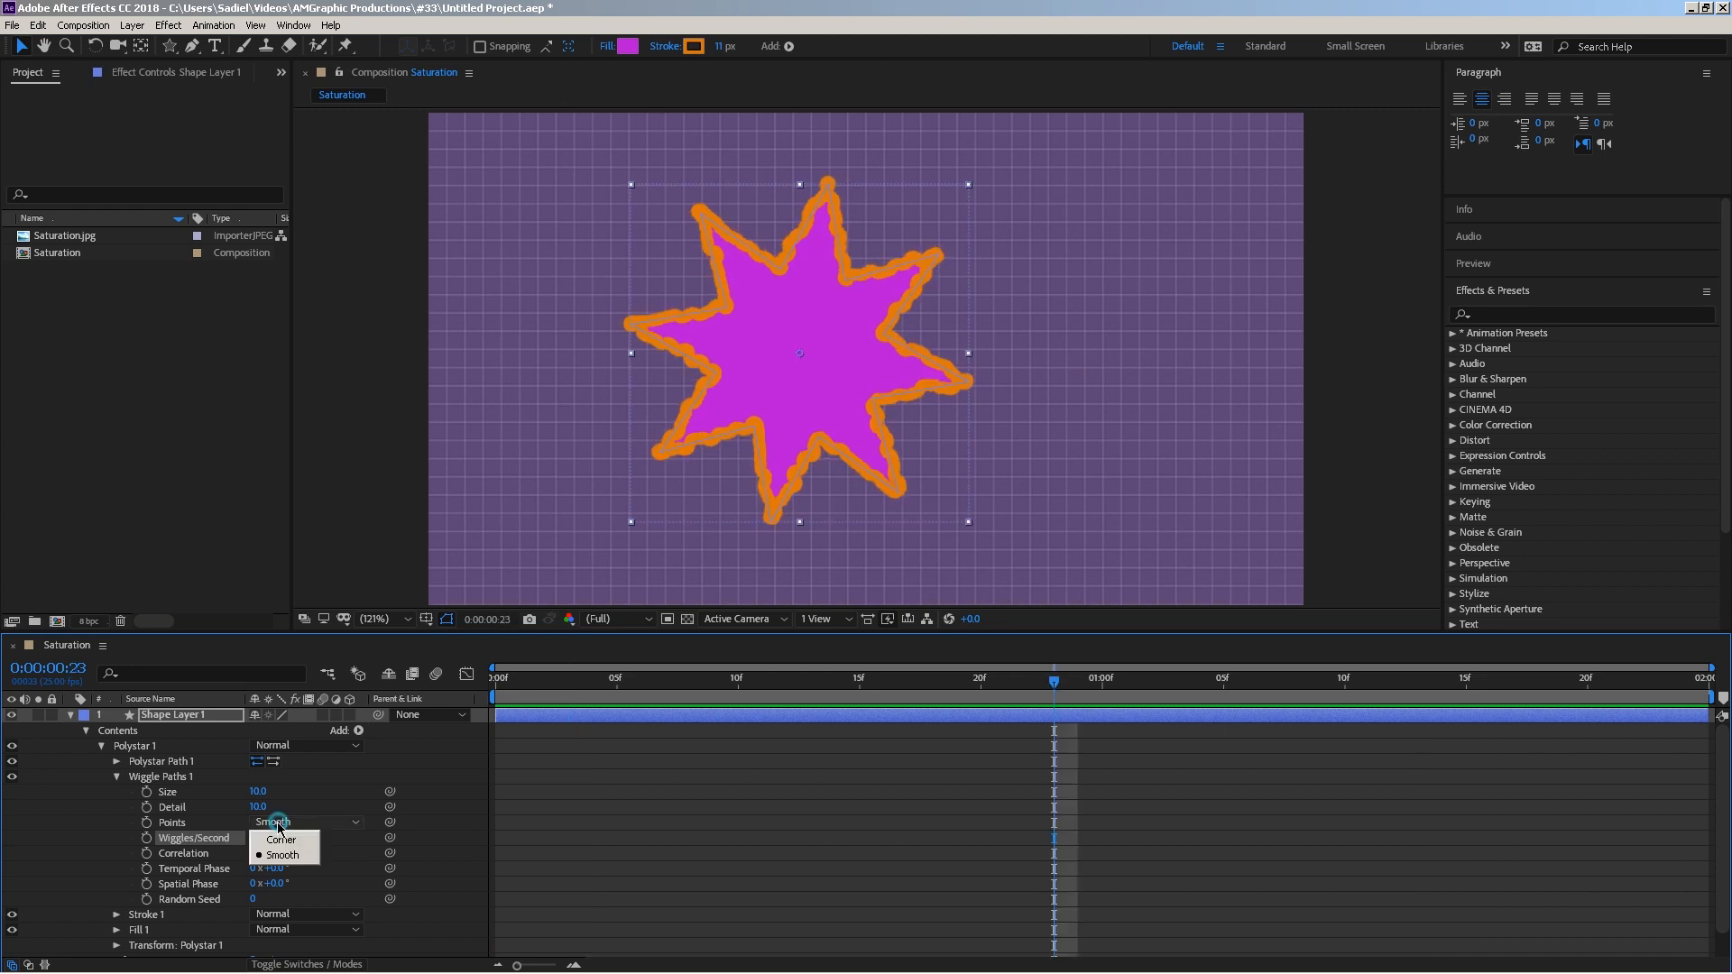
click(273, 841)
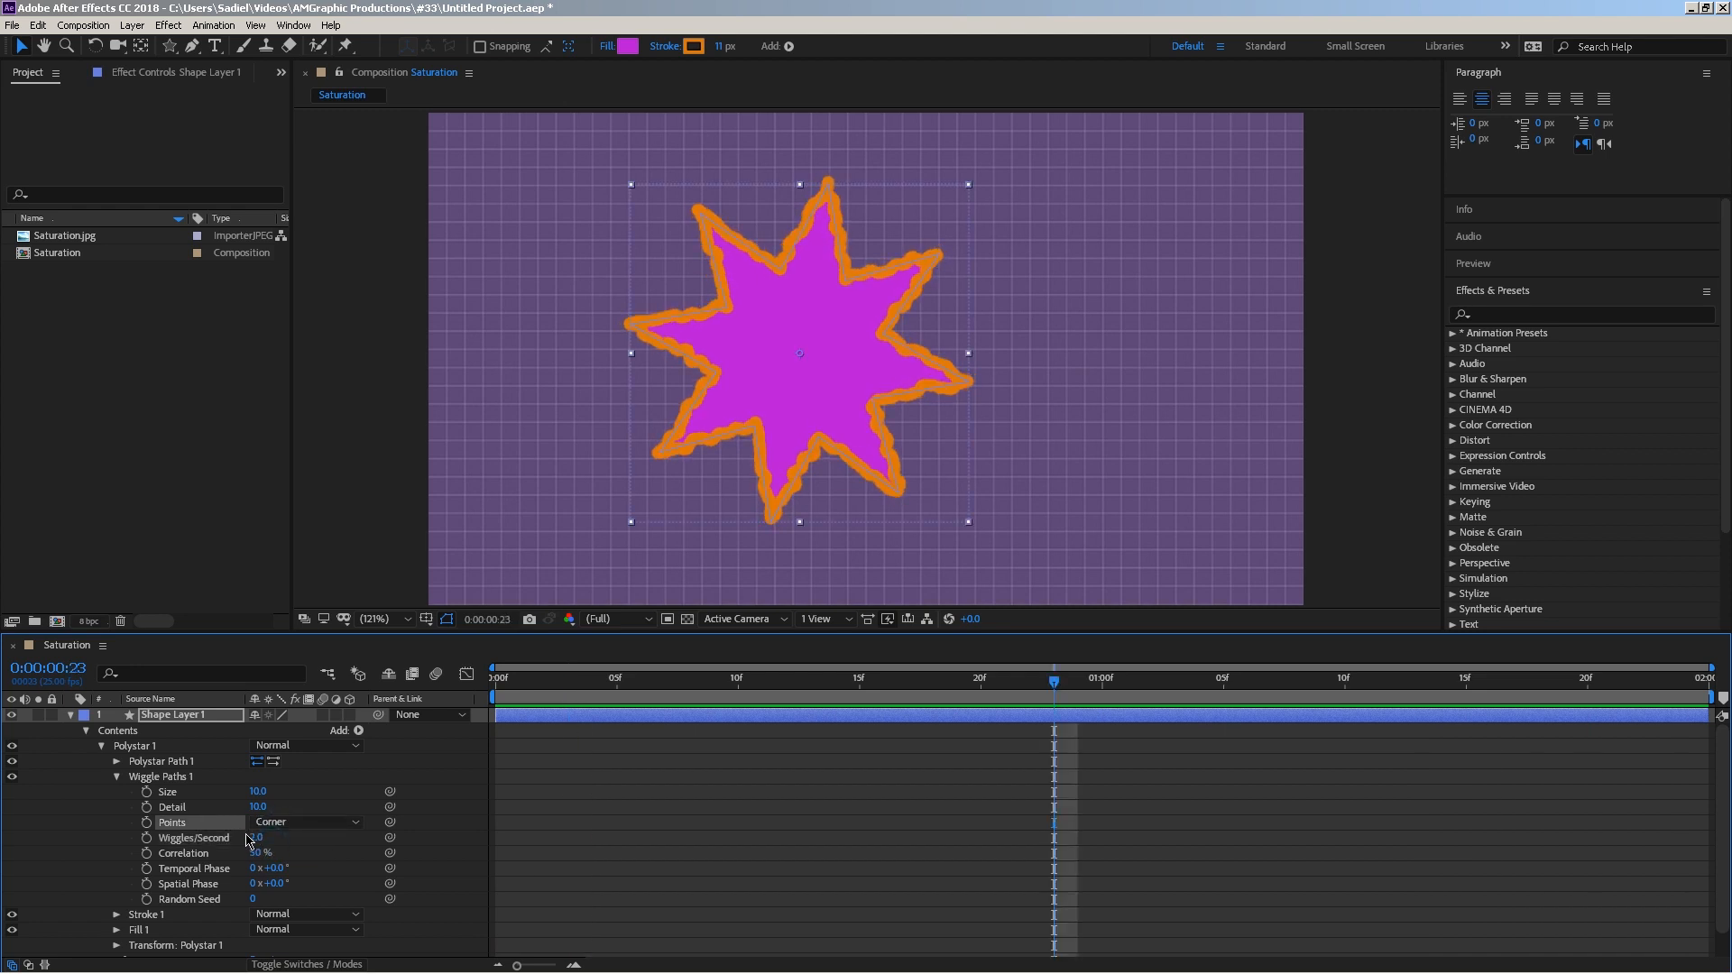
click(250, 803)
key(space)
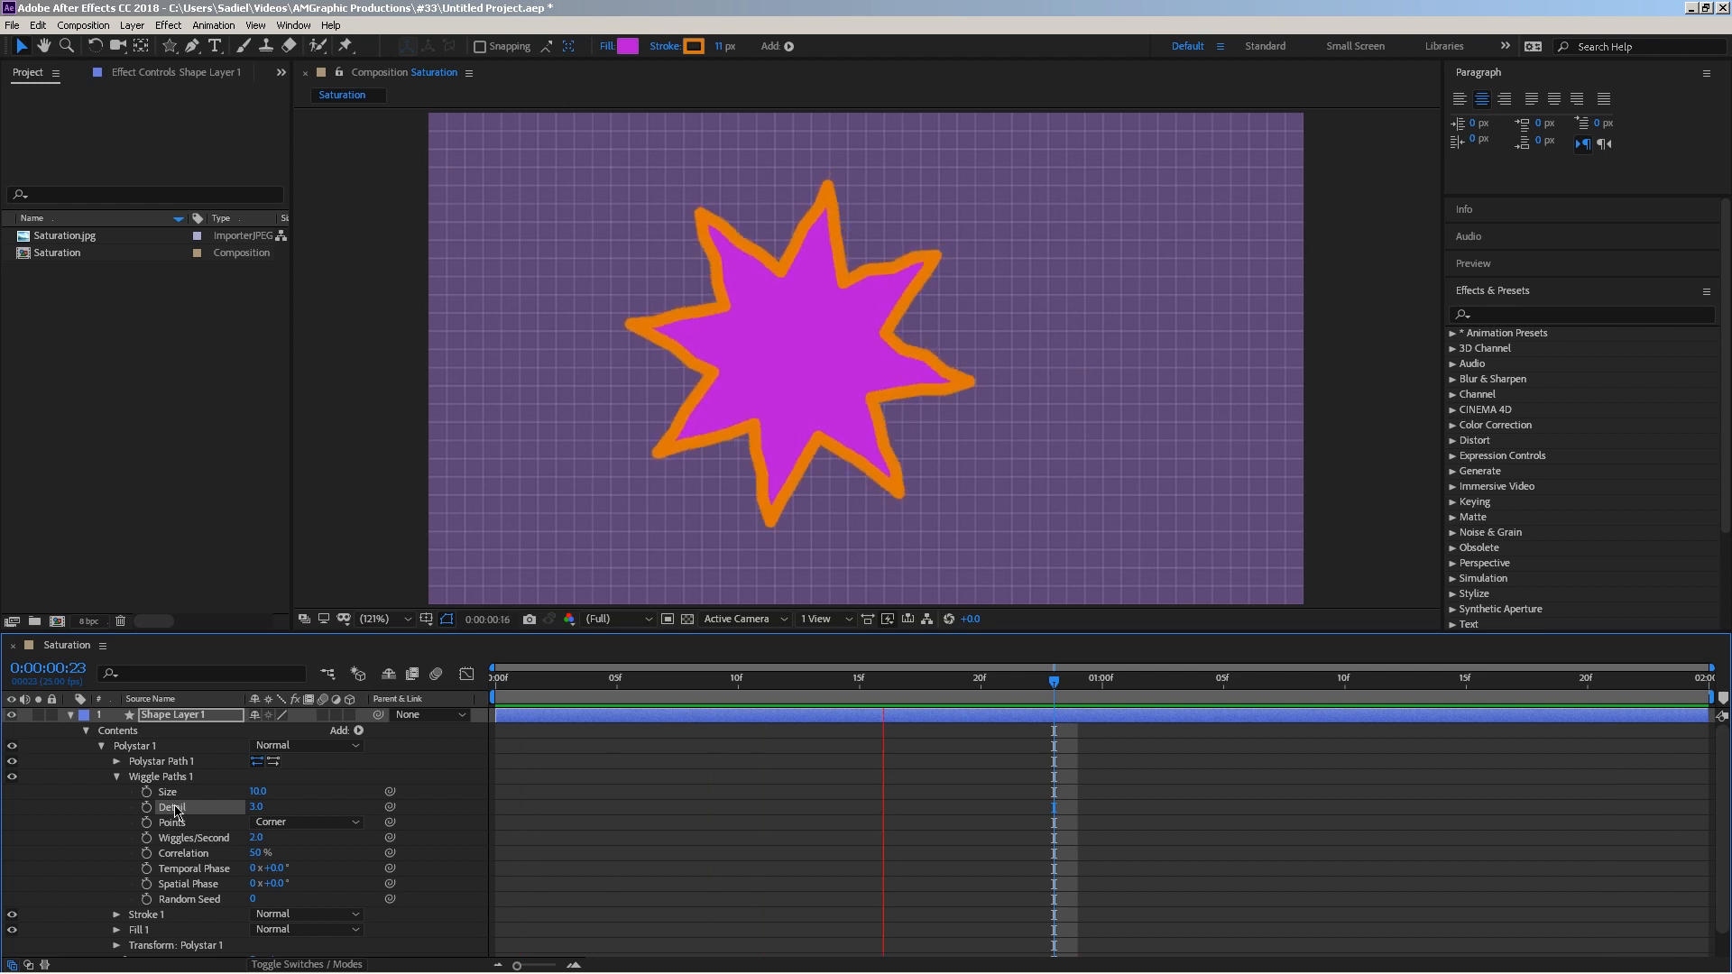
key(space)
Set the Wiggle Paths size to 9 and the detail to 39.
drag(259, 793, 254, 792)
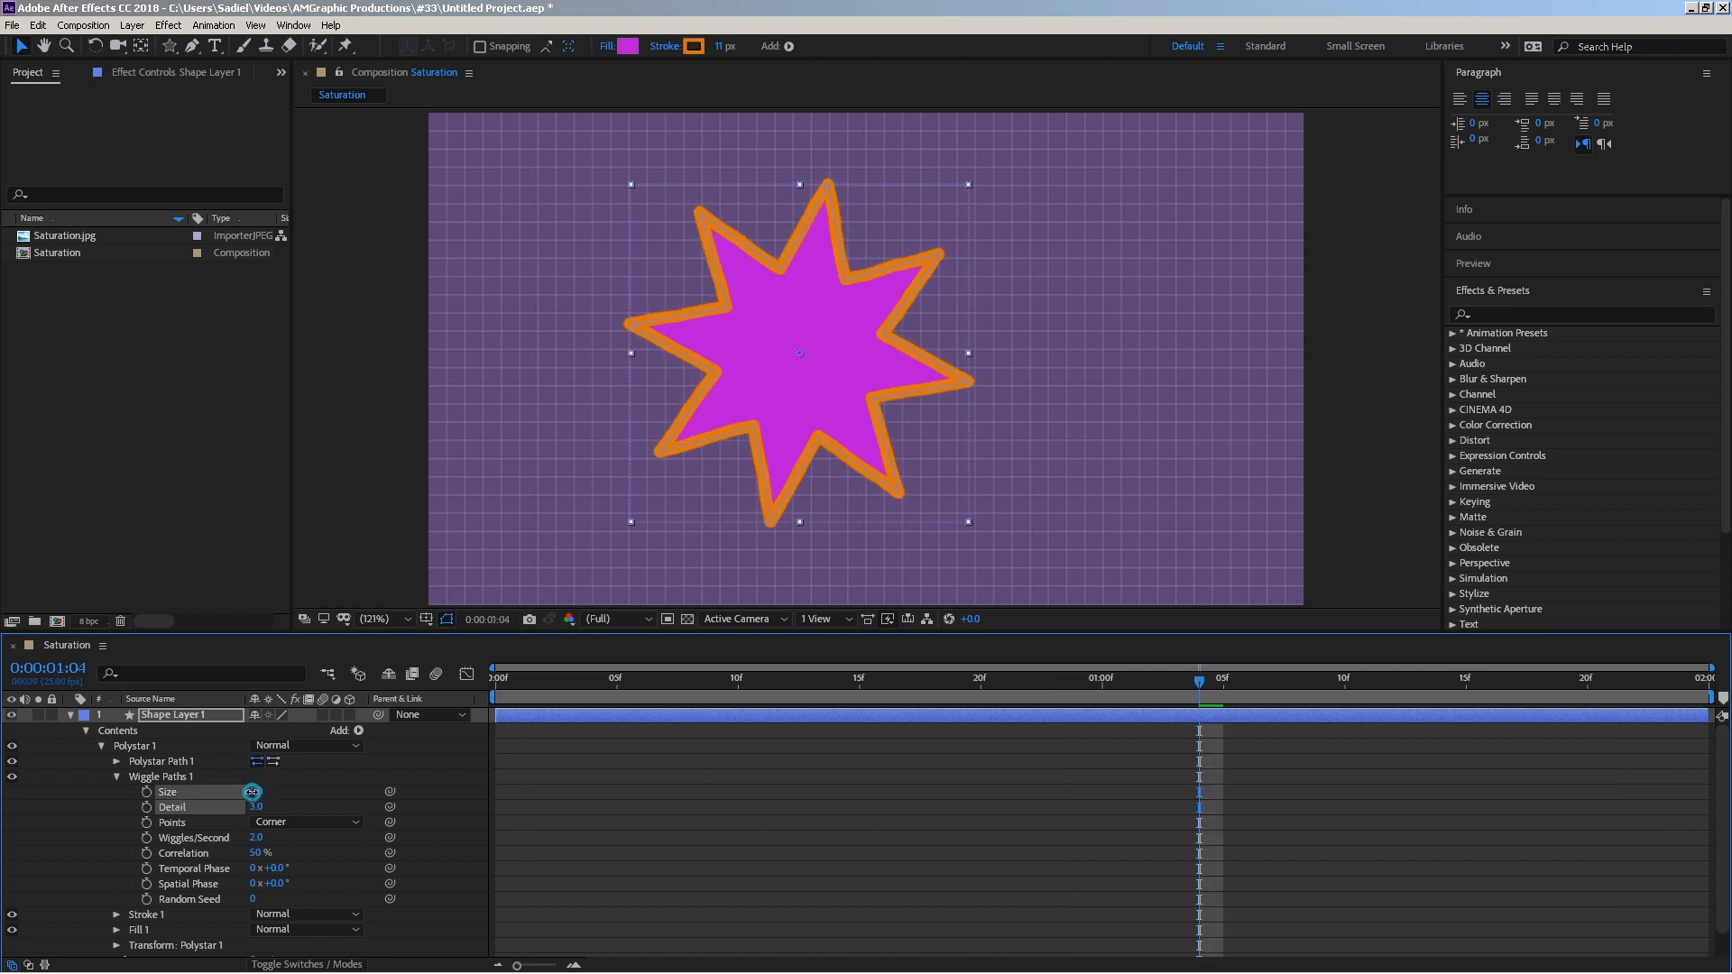
key(space)
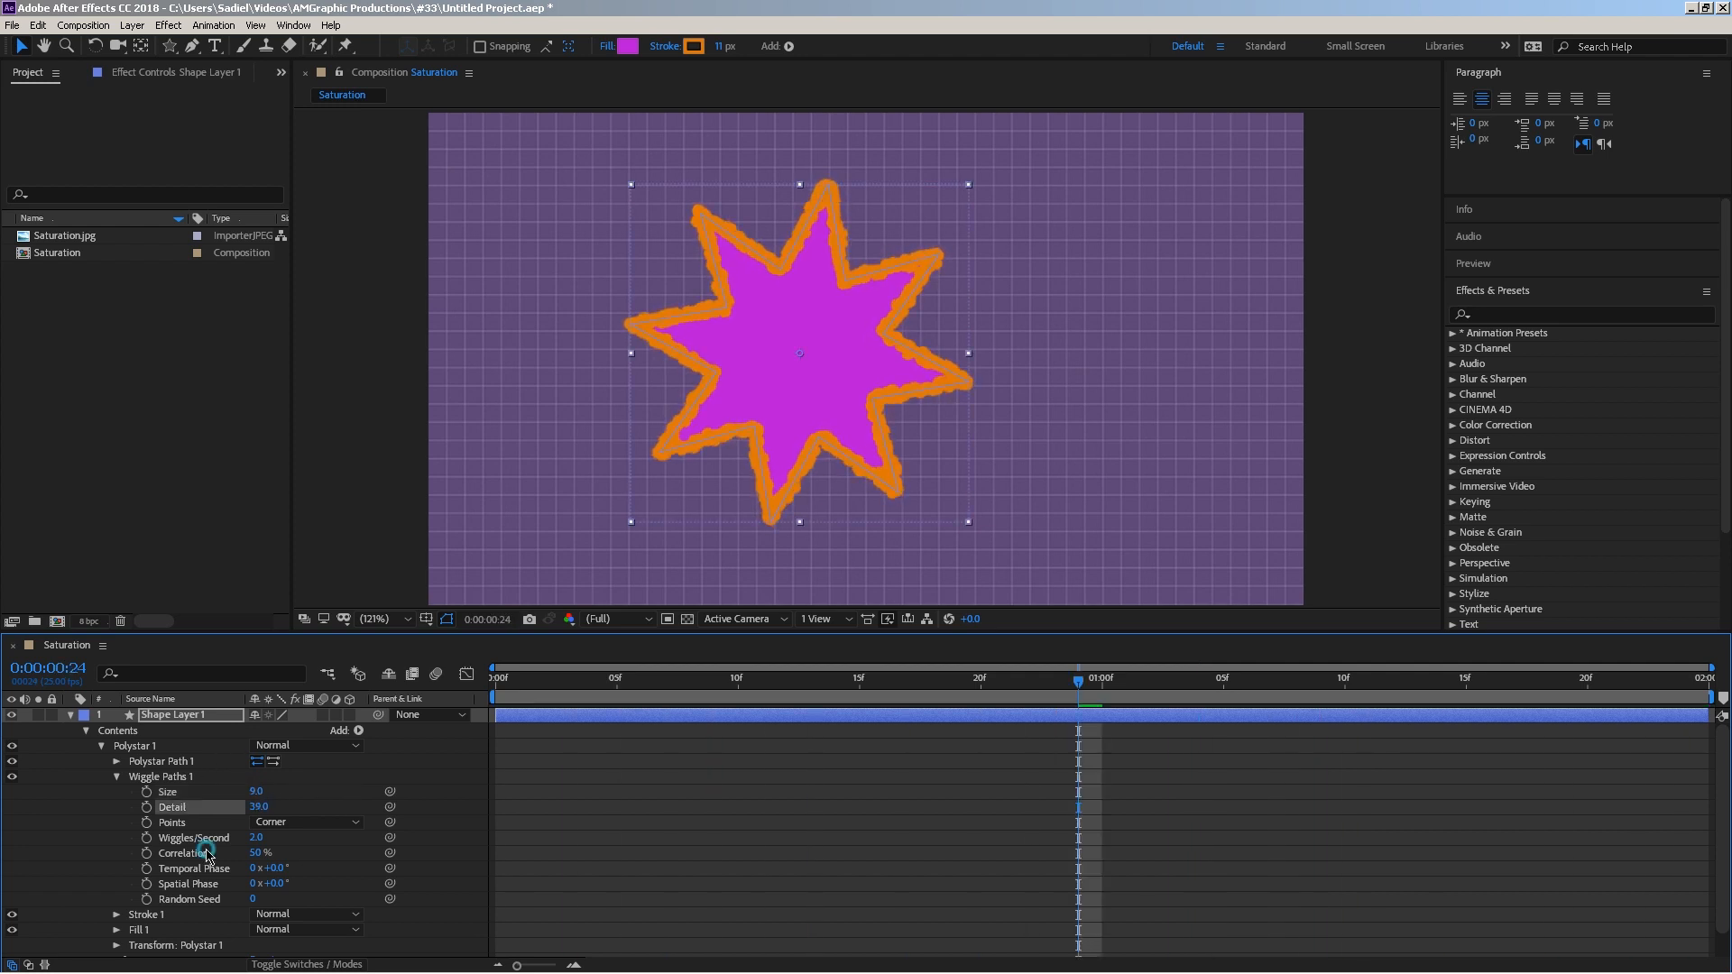
Set the Wiggle Paths correlation to 97% and preview the animation.
click(205, 851)
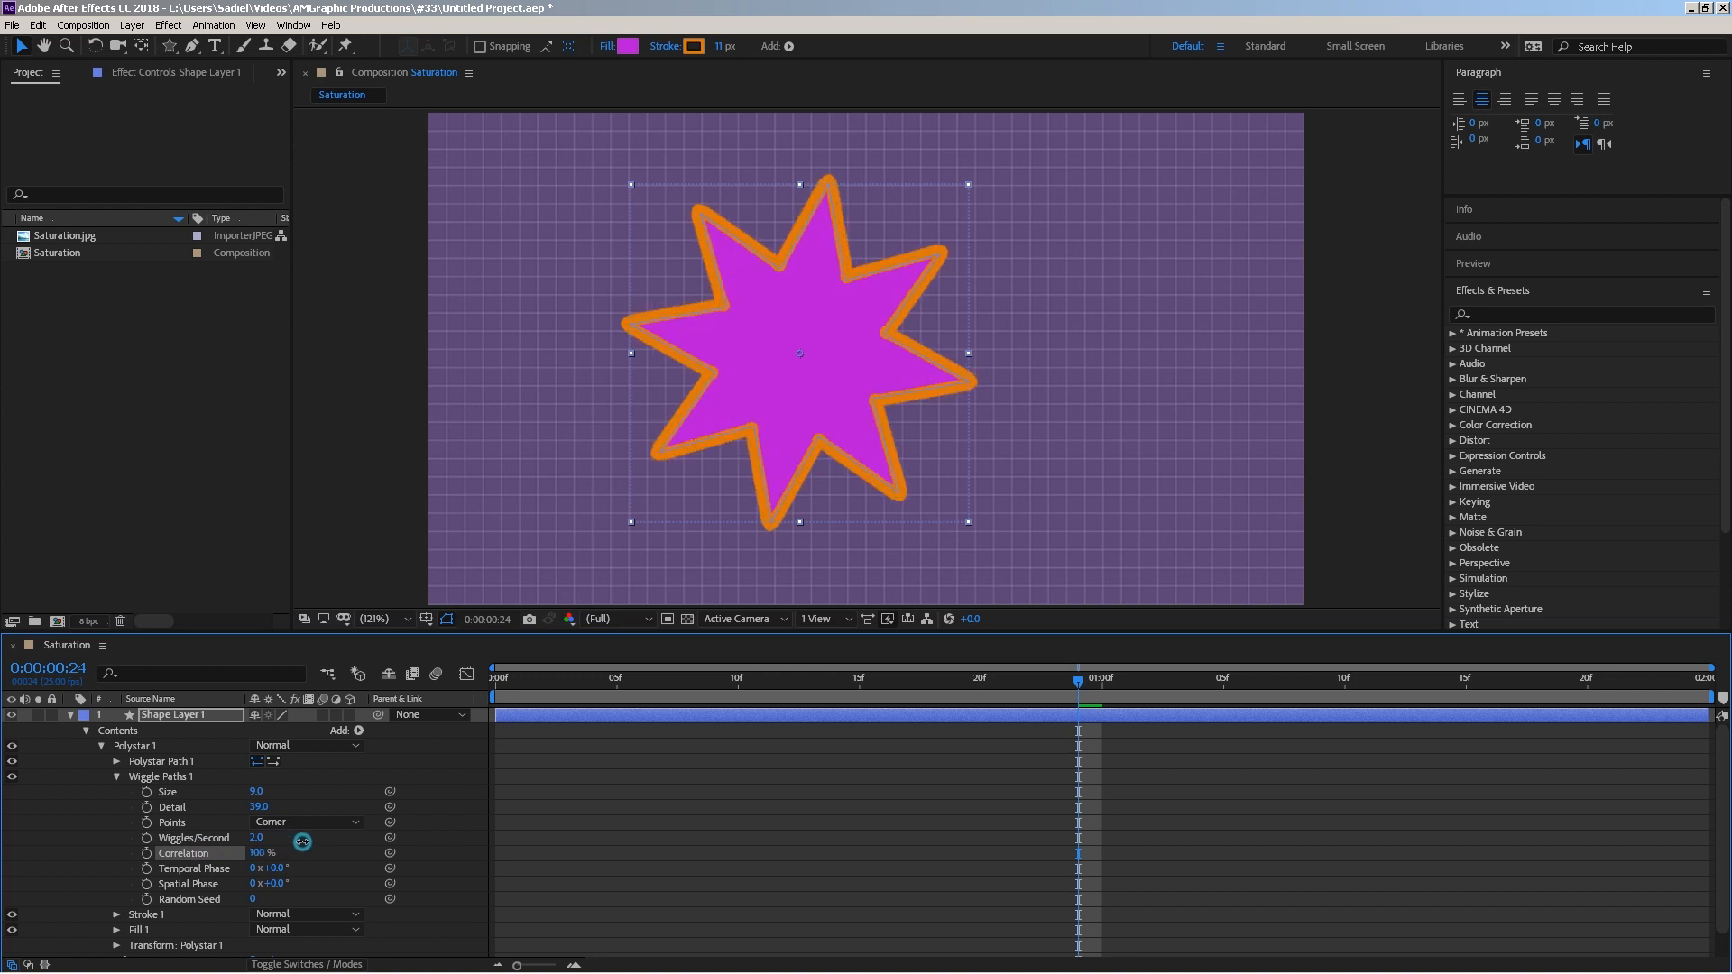
key(space)
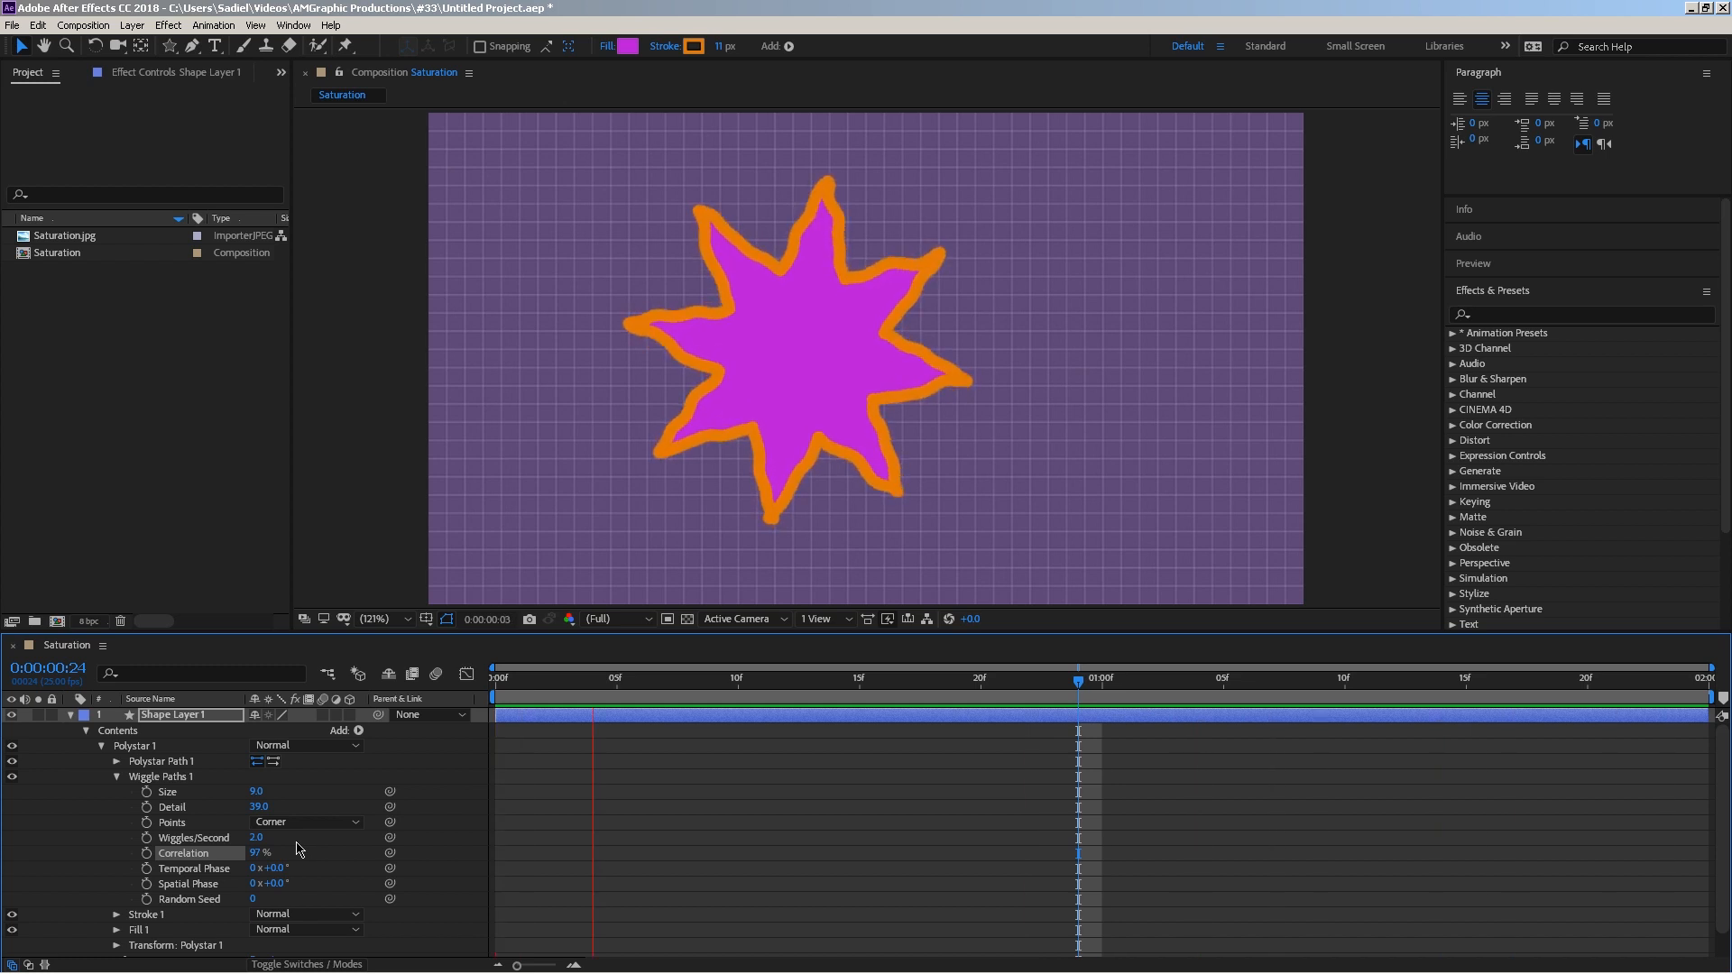
key(space)
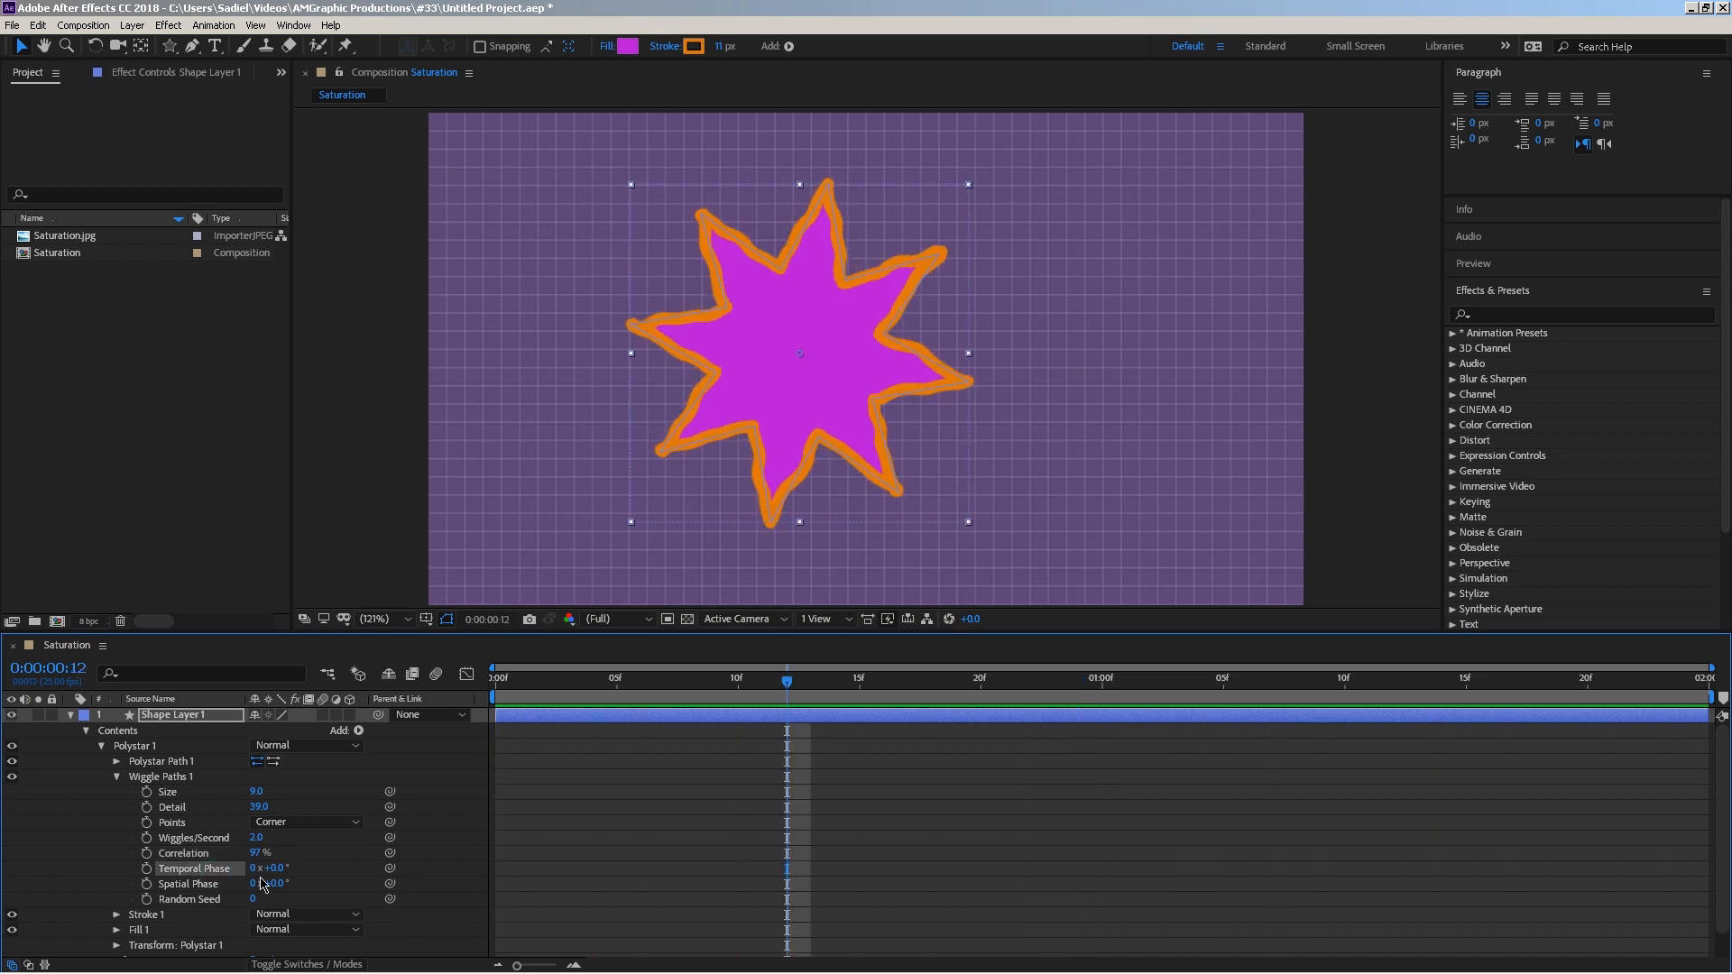
Set the Wiggle Paths temporal phase to 1x+165° and the spatial phase to 0x+120°.
drag(309, 868, 399, 864)
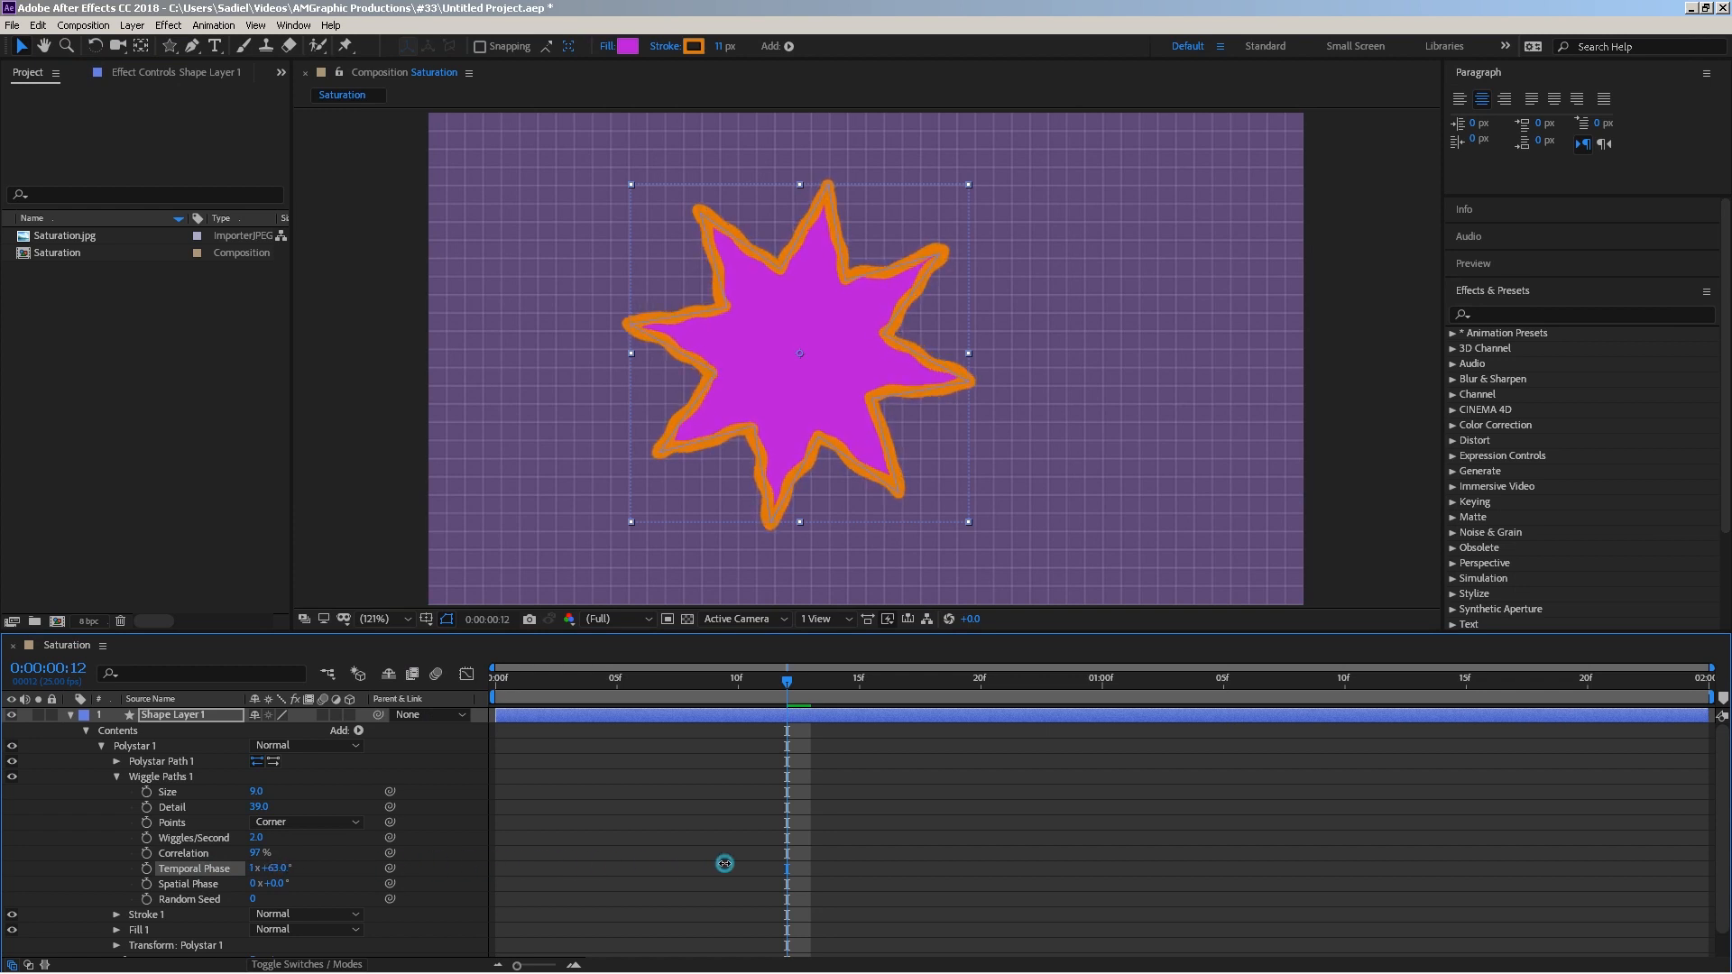
click(211, 888)
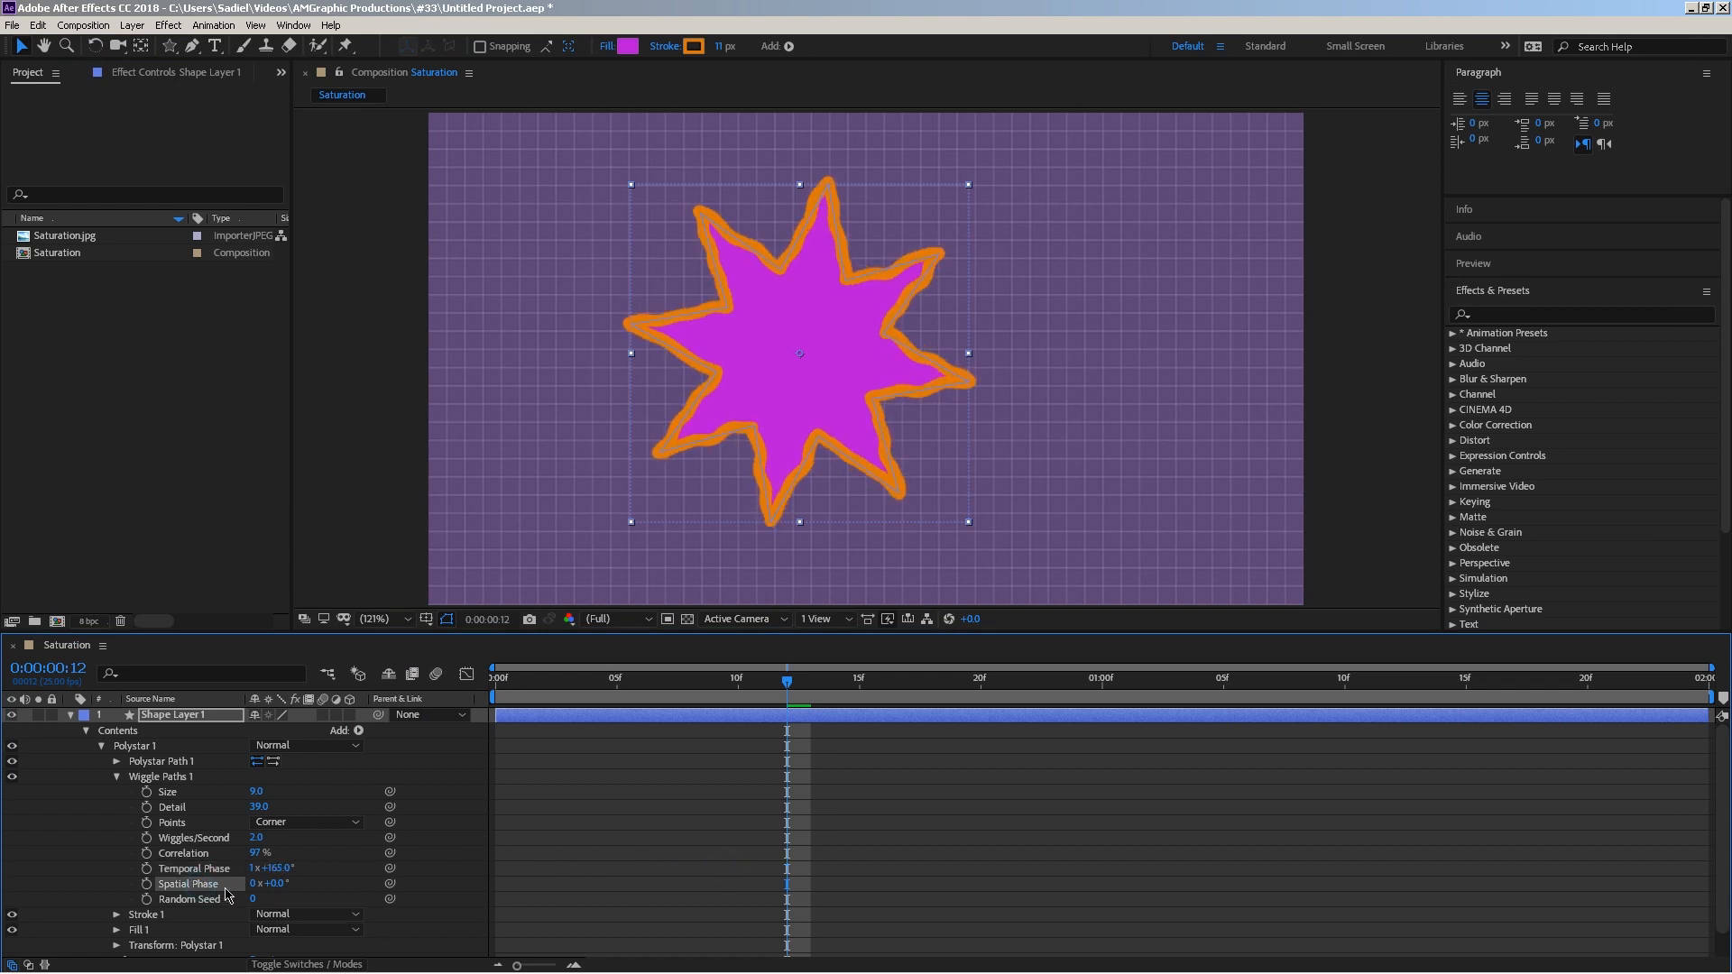
drag(497, 882, 255, 891)
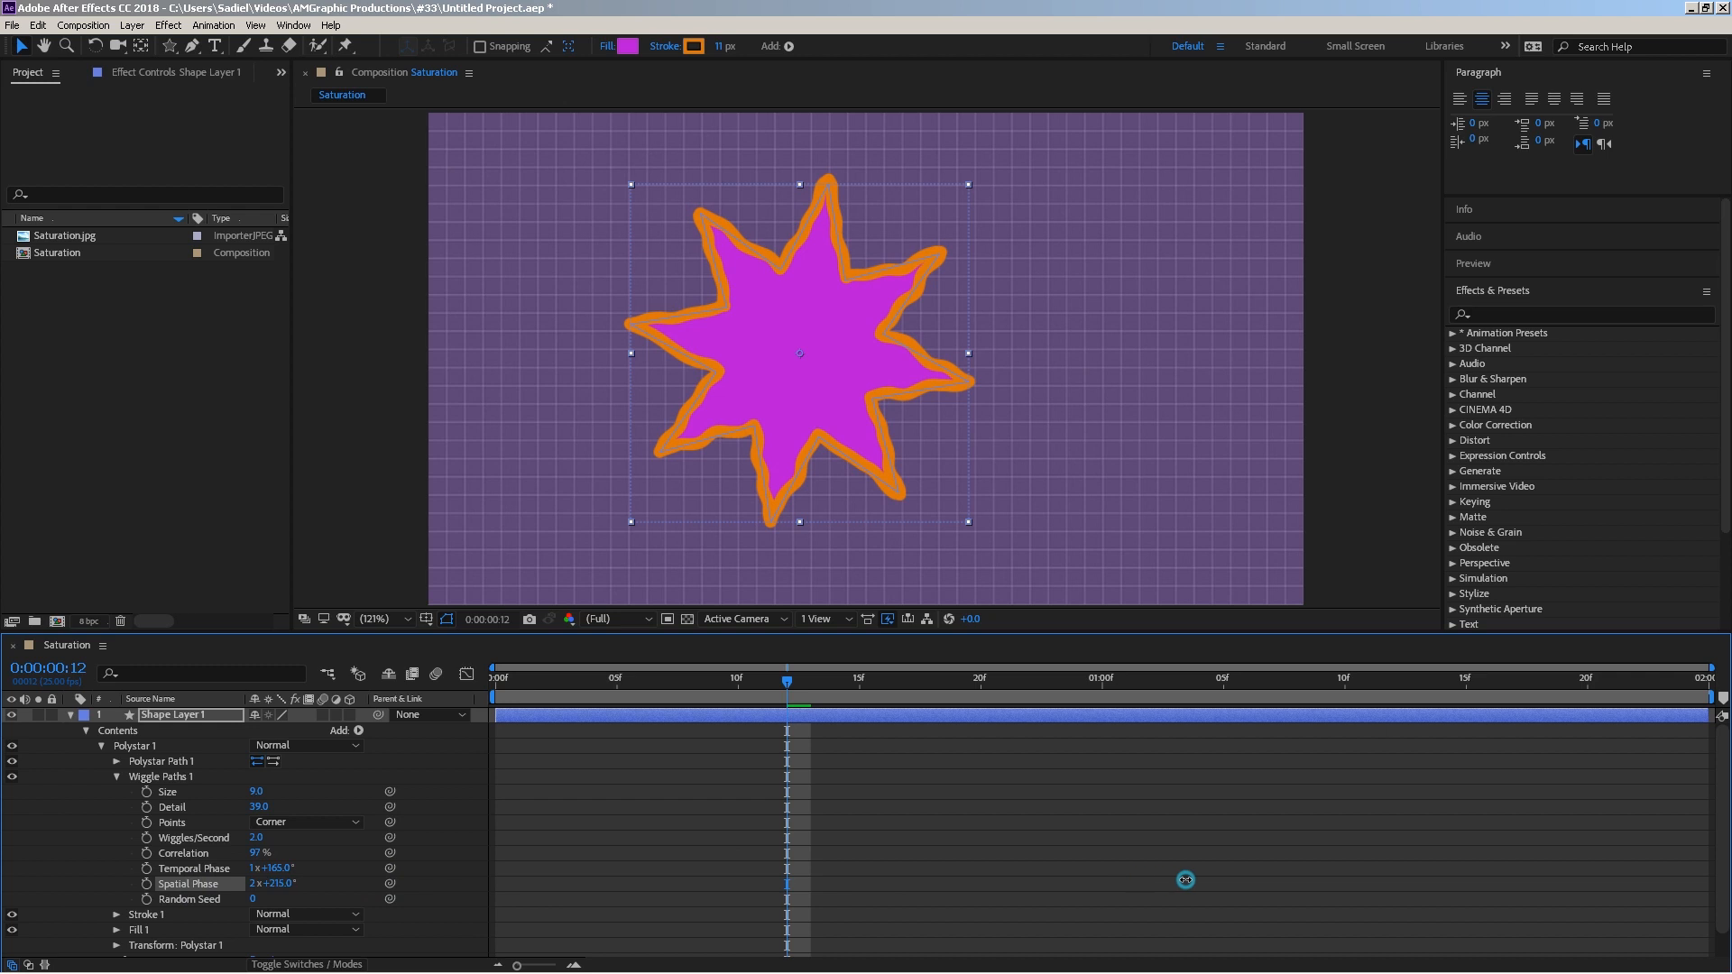
drag(1125, 881, 270, 888)
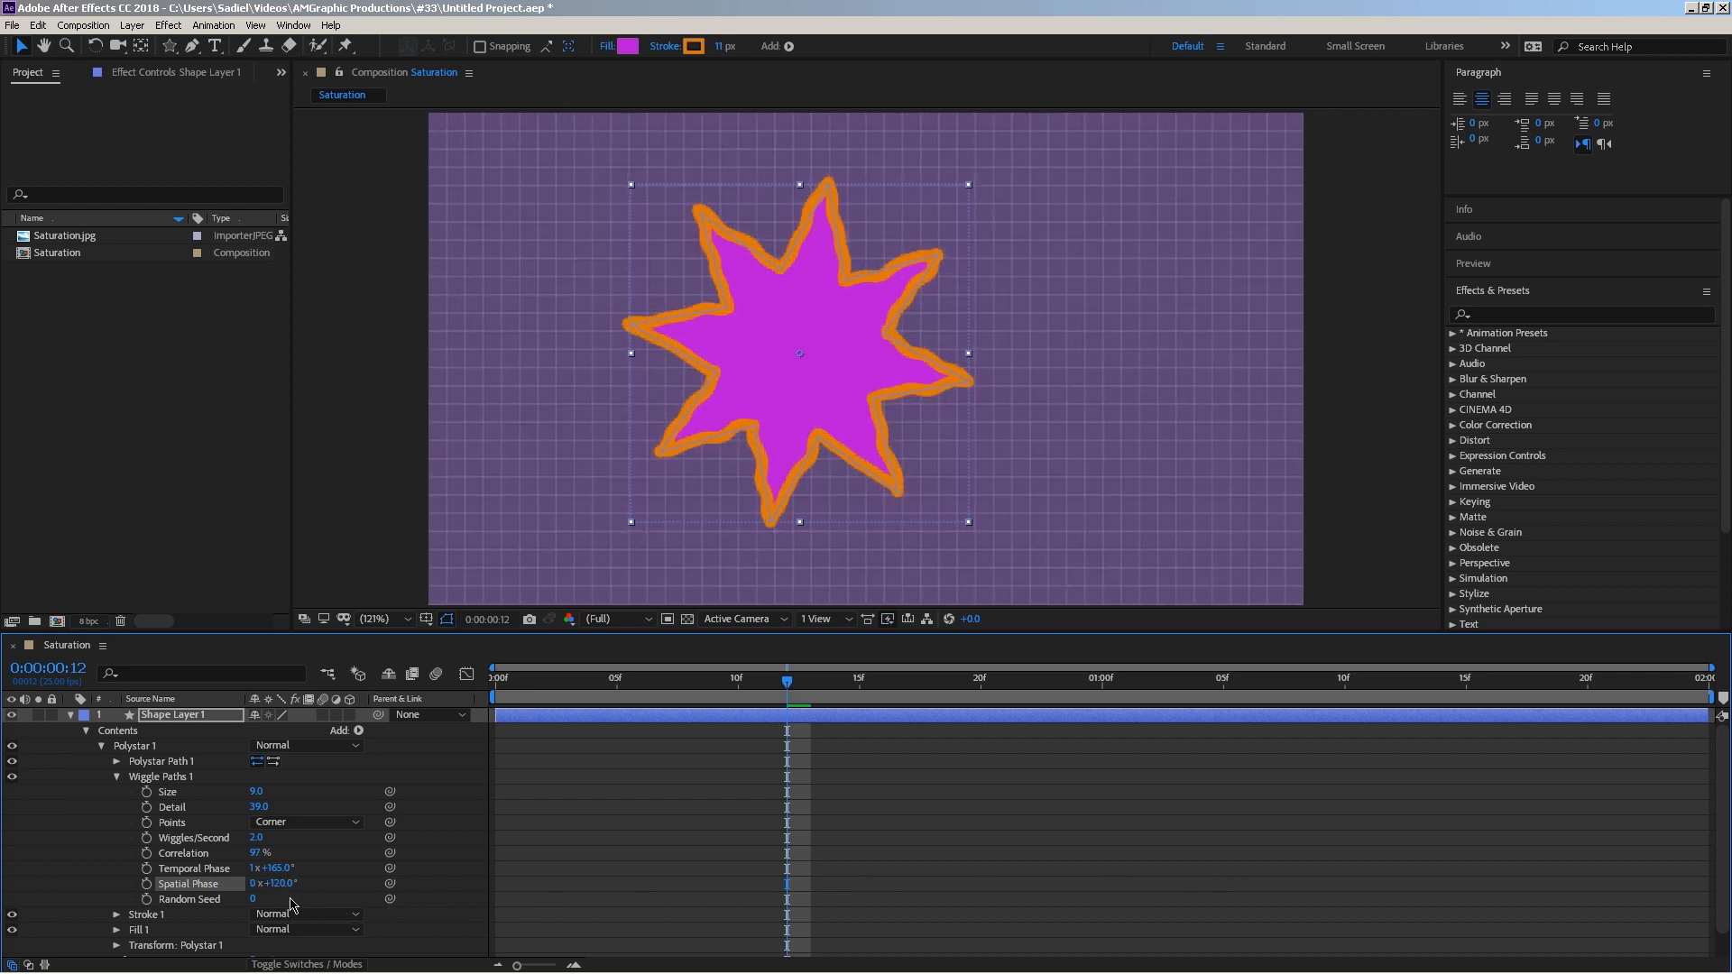
Try a Wiggle Paths random seed of 20 on the star and return the seed to 0.
key(space)
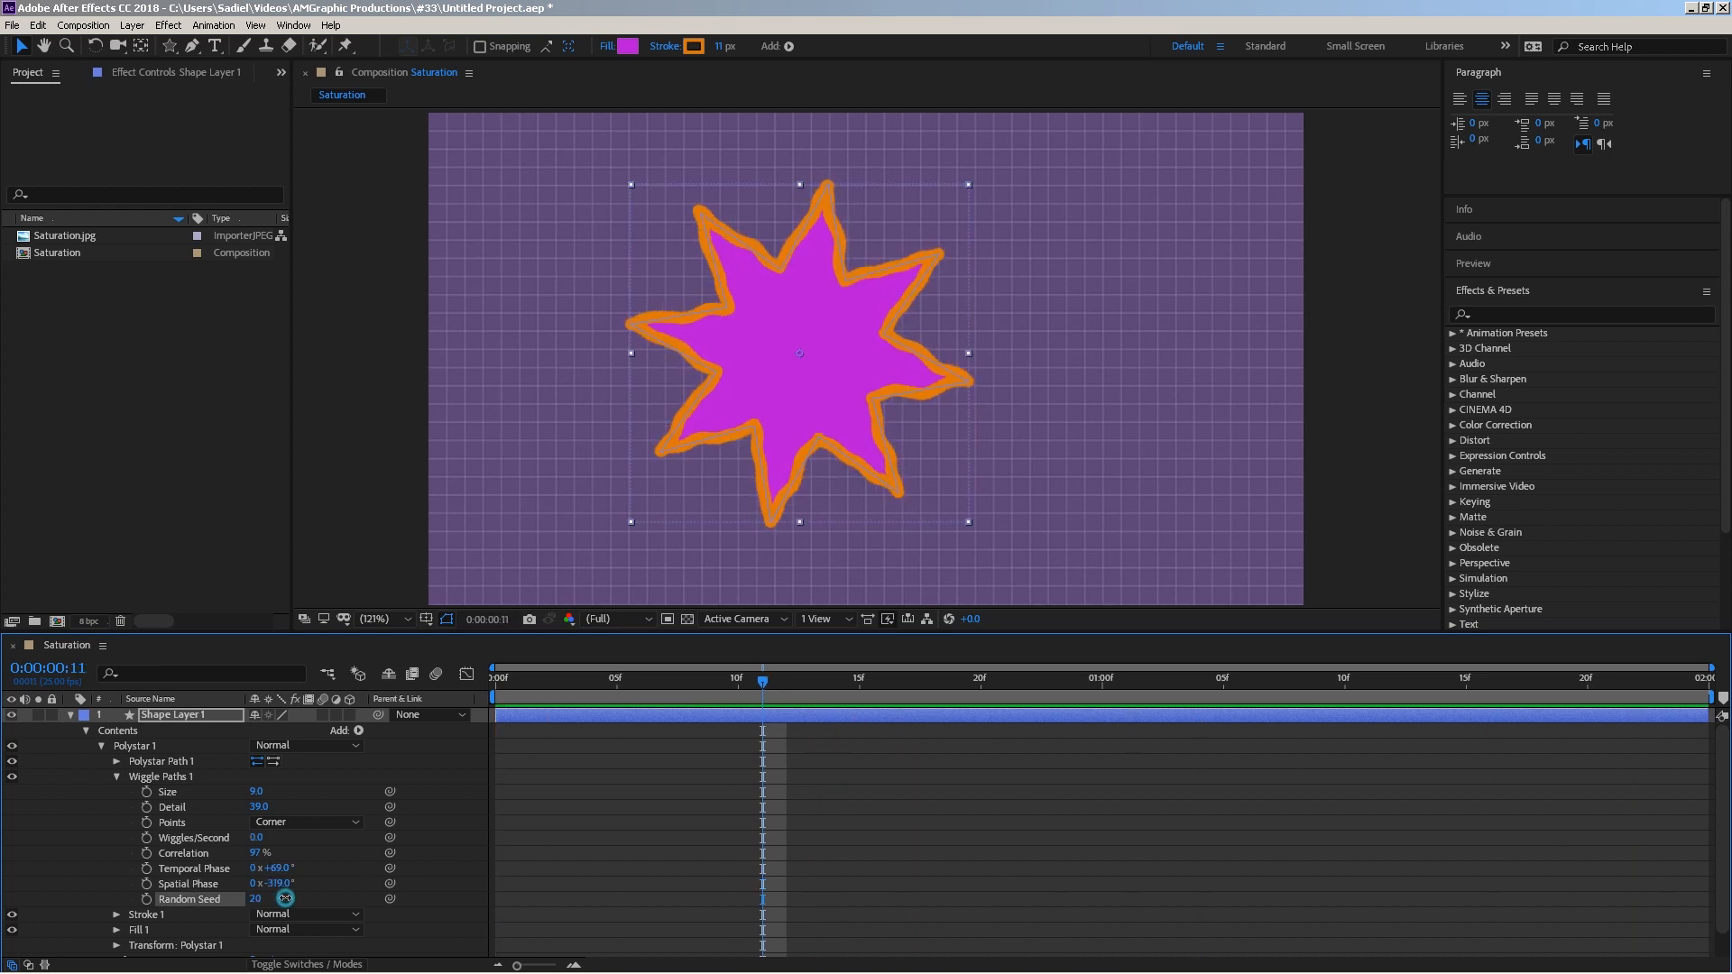
mouse_move(286, 898)
mouse_down()
mouse_move(309, 898)
mouse_move(252, 899)
mouse_up()
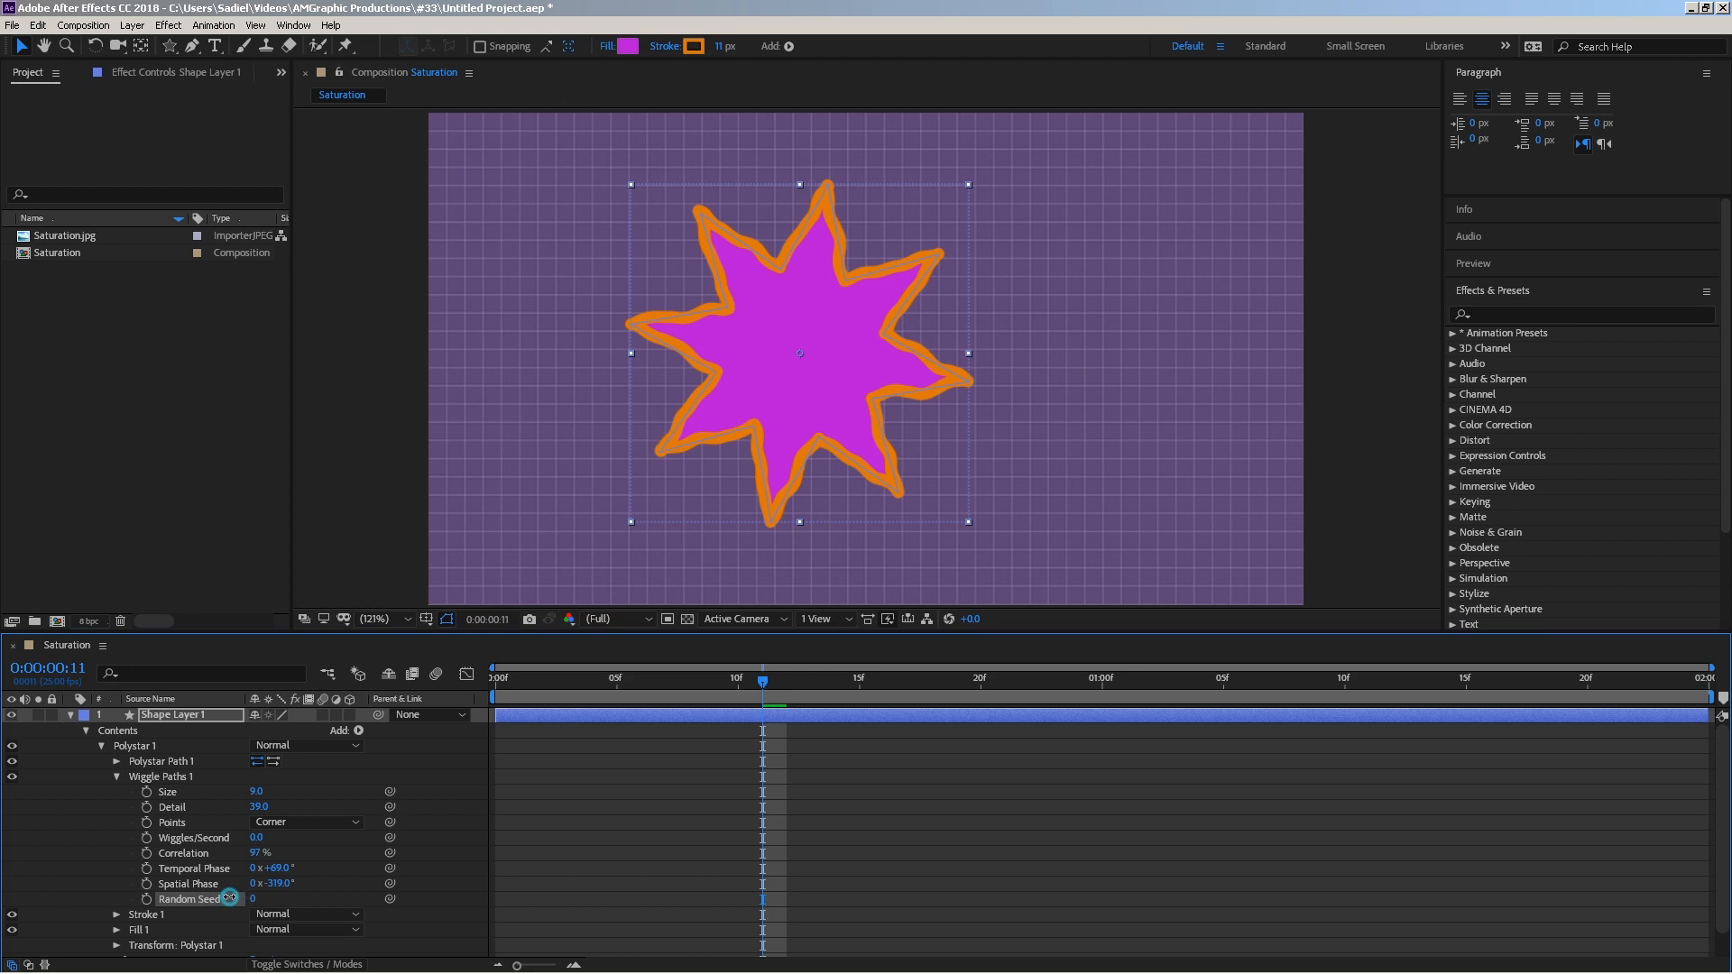
mouse_move(234, 899)
mouse_down()
mouse_move(248, 903)
mouse_move(232, 903)
mouse_up()
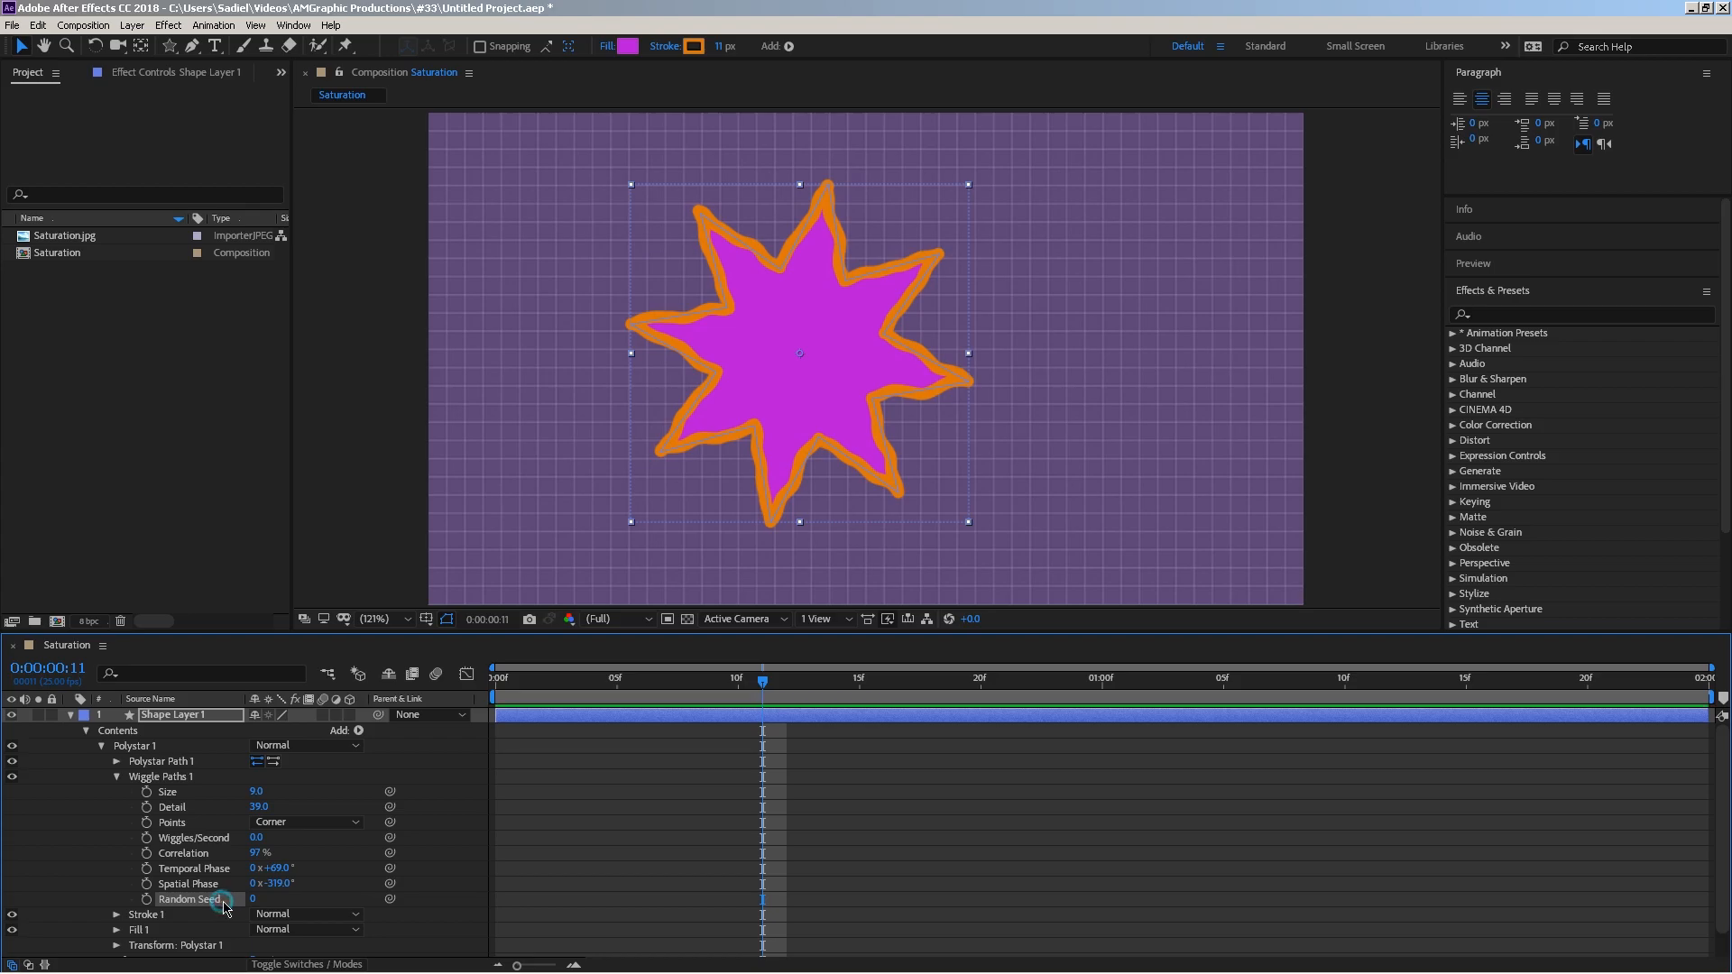
Add a Wiggle Transform operation to the star's shape layer and expand its settings.
click(358, 731)
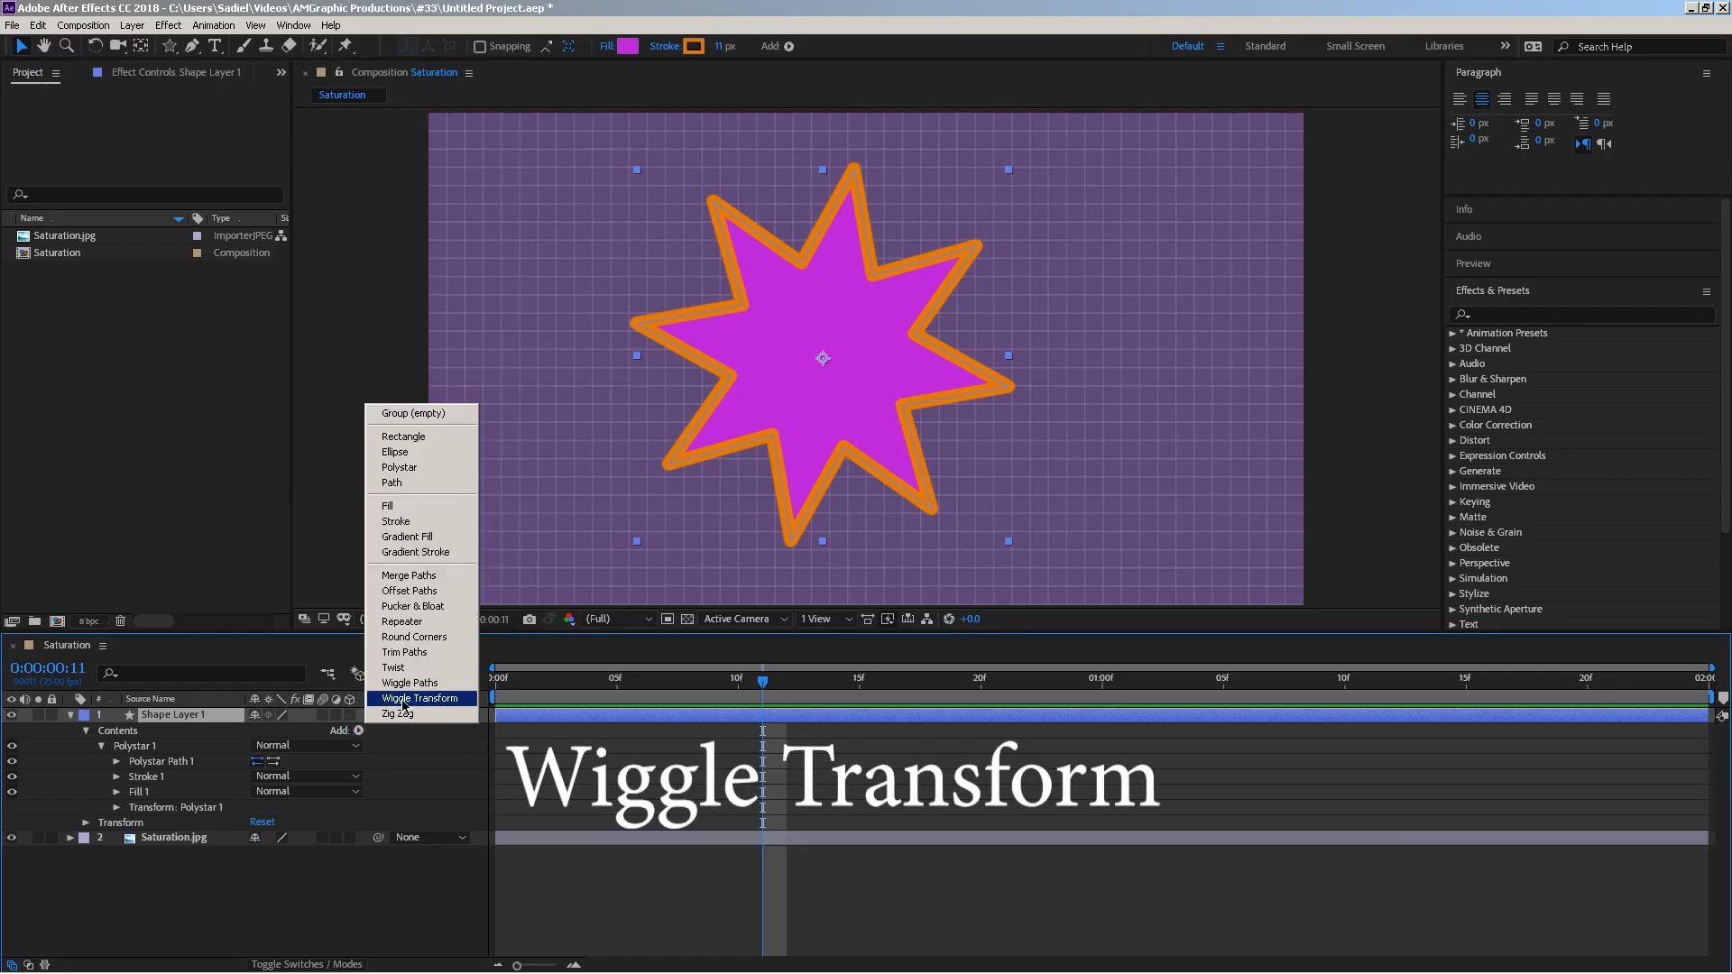
click(390, 700)
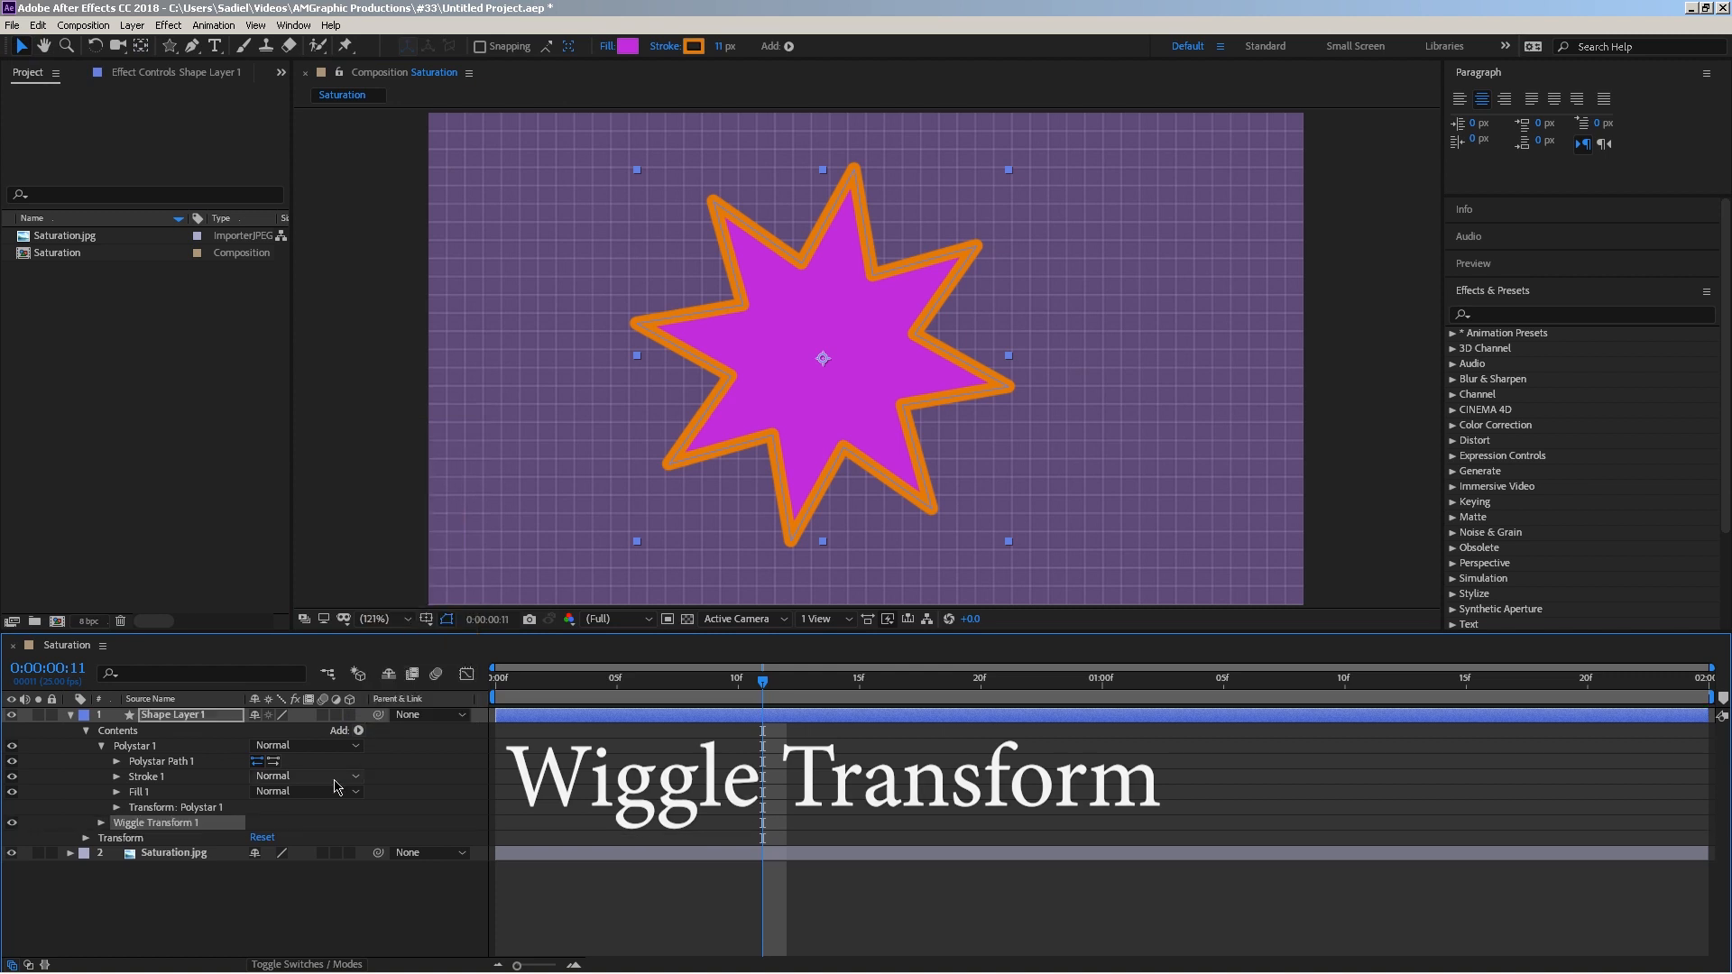
click(101, 823)
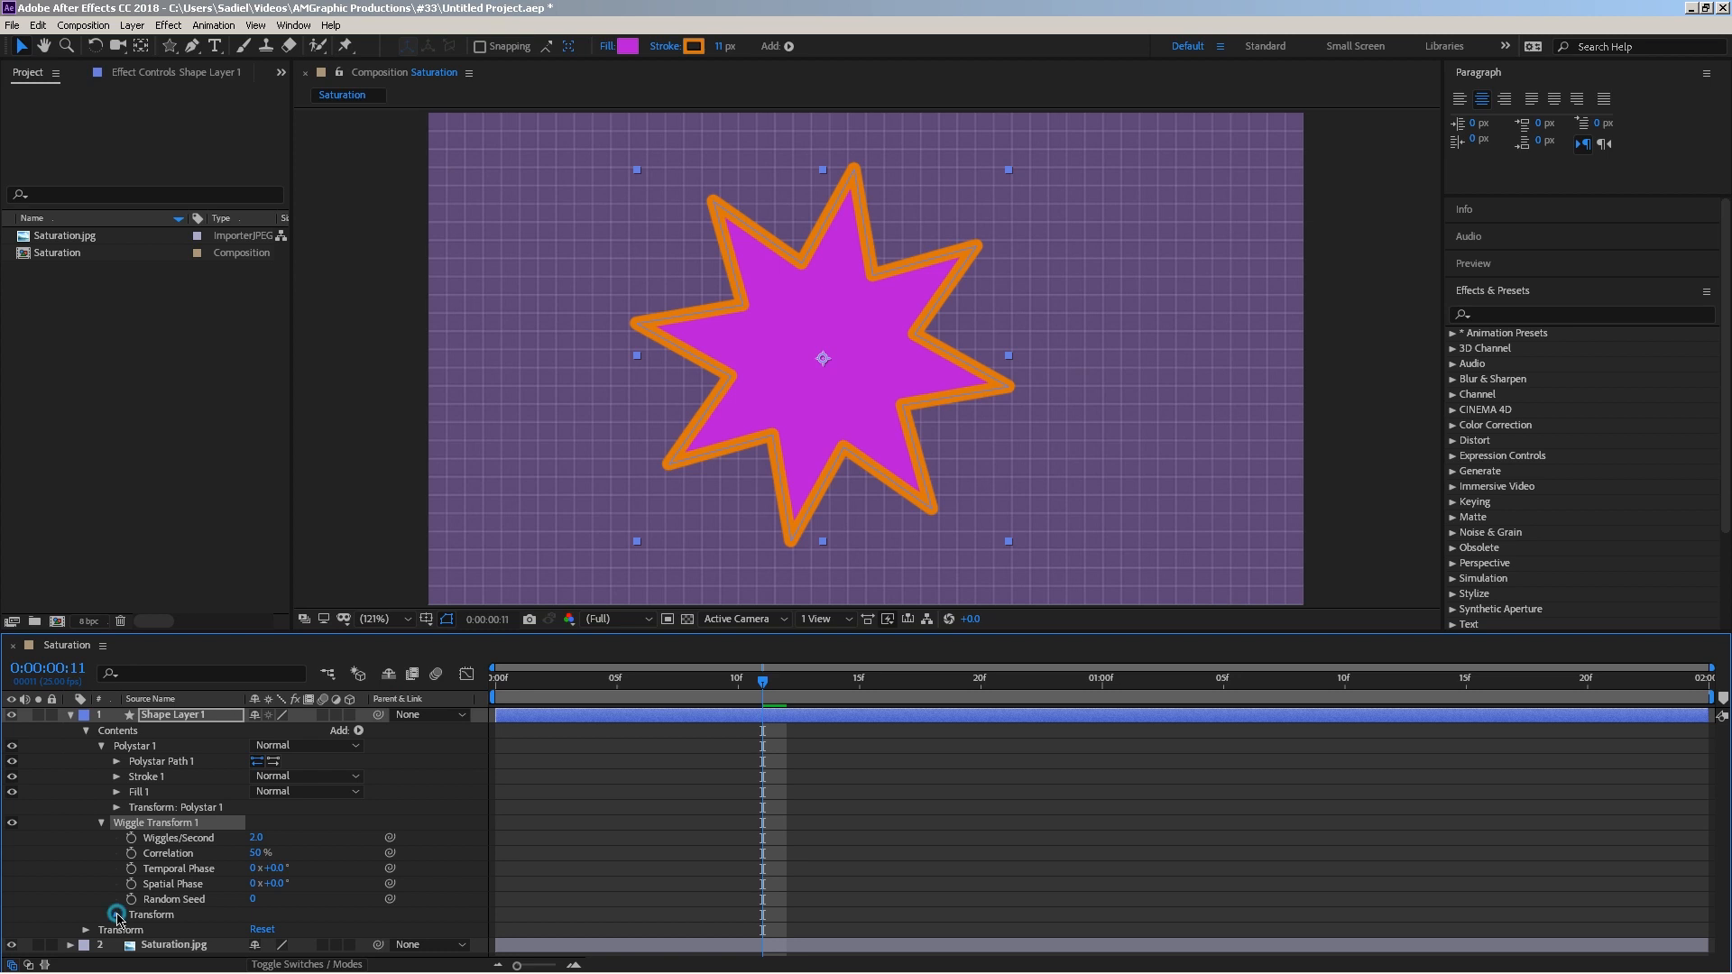
Set the Wiggle Transform's position to 0, 177 at the start of the timeline and preview the motion.
click(117, 914)
key(Home)
drag(270, 918, 448, 911)
key(space)
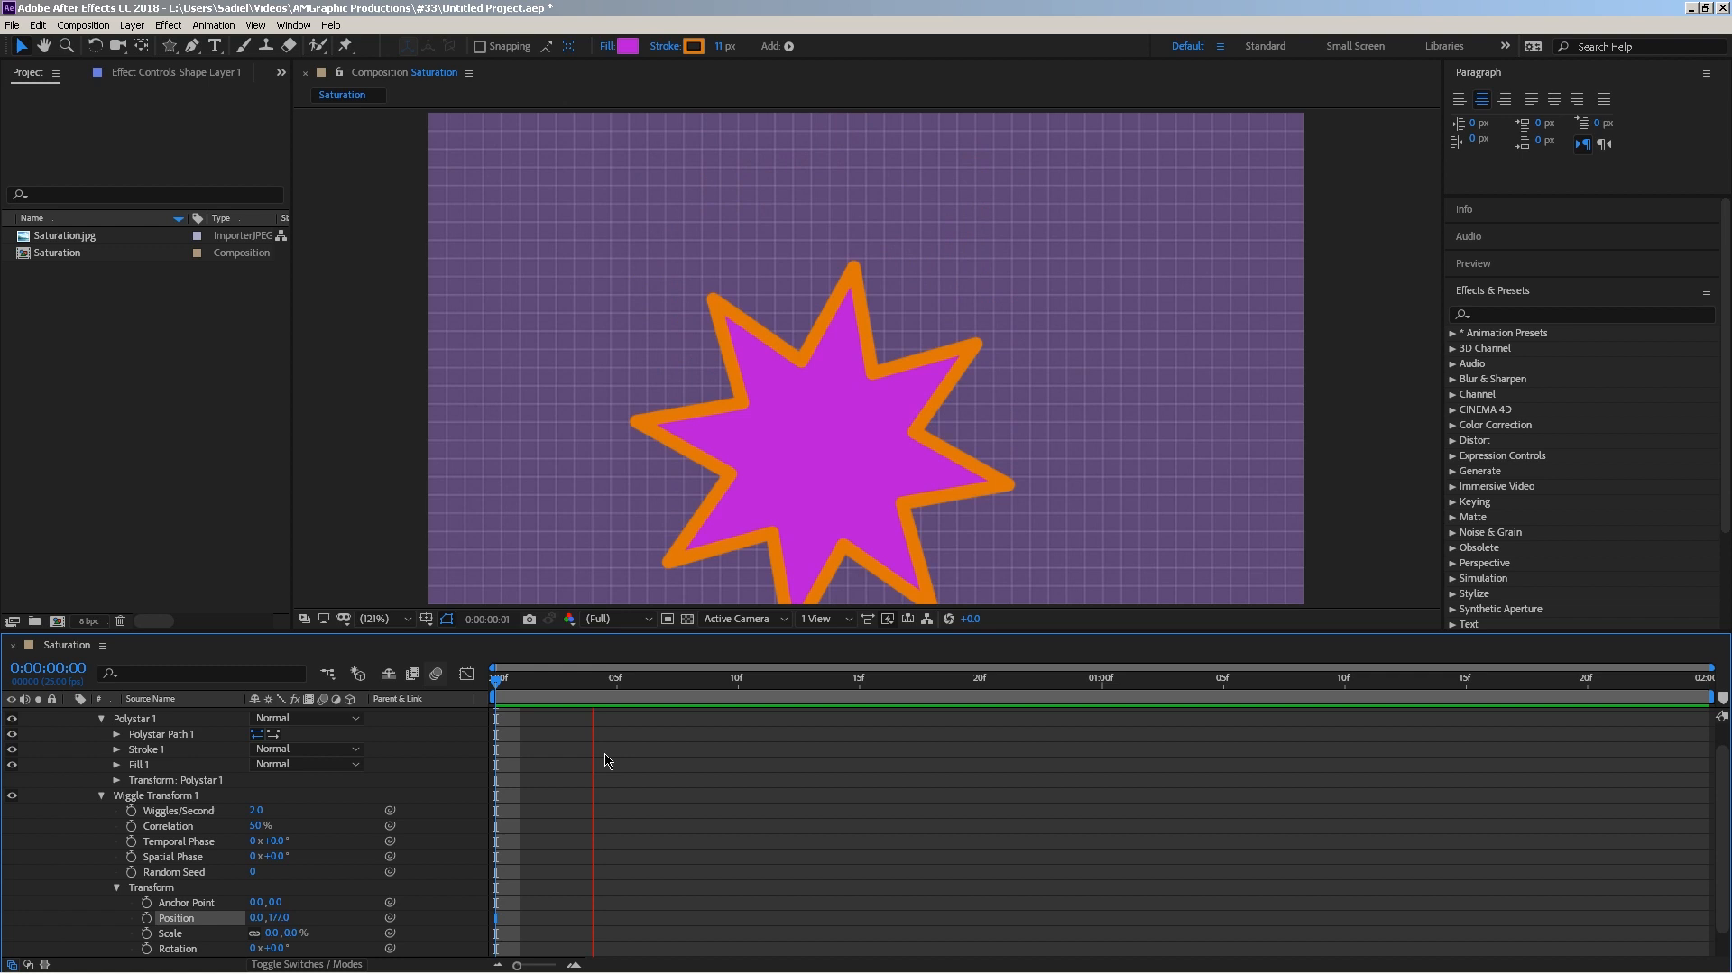
key(space)
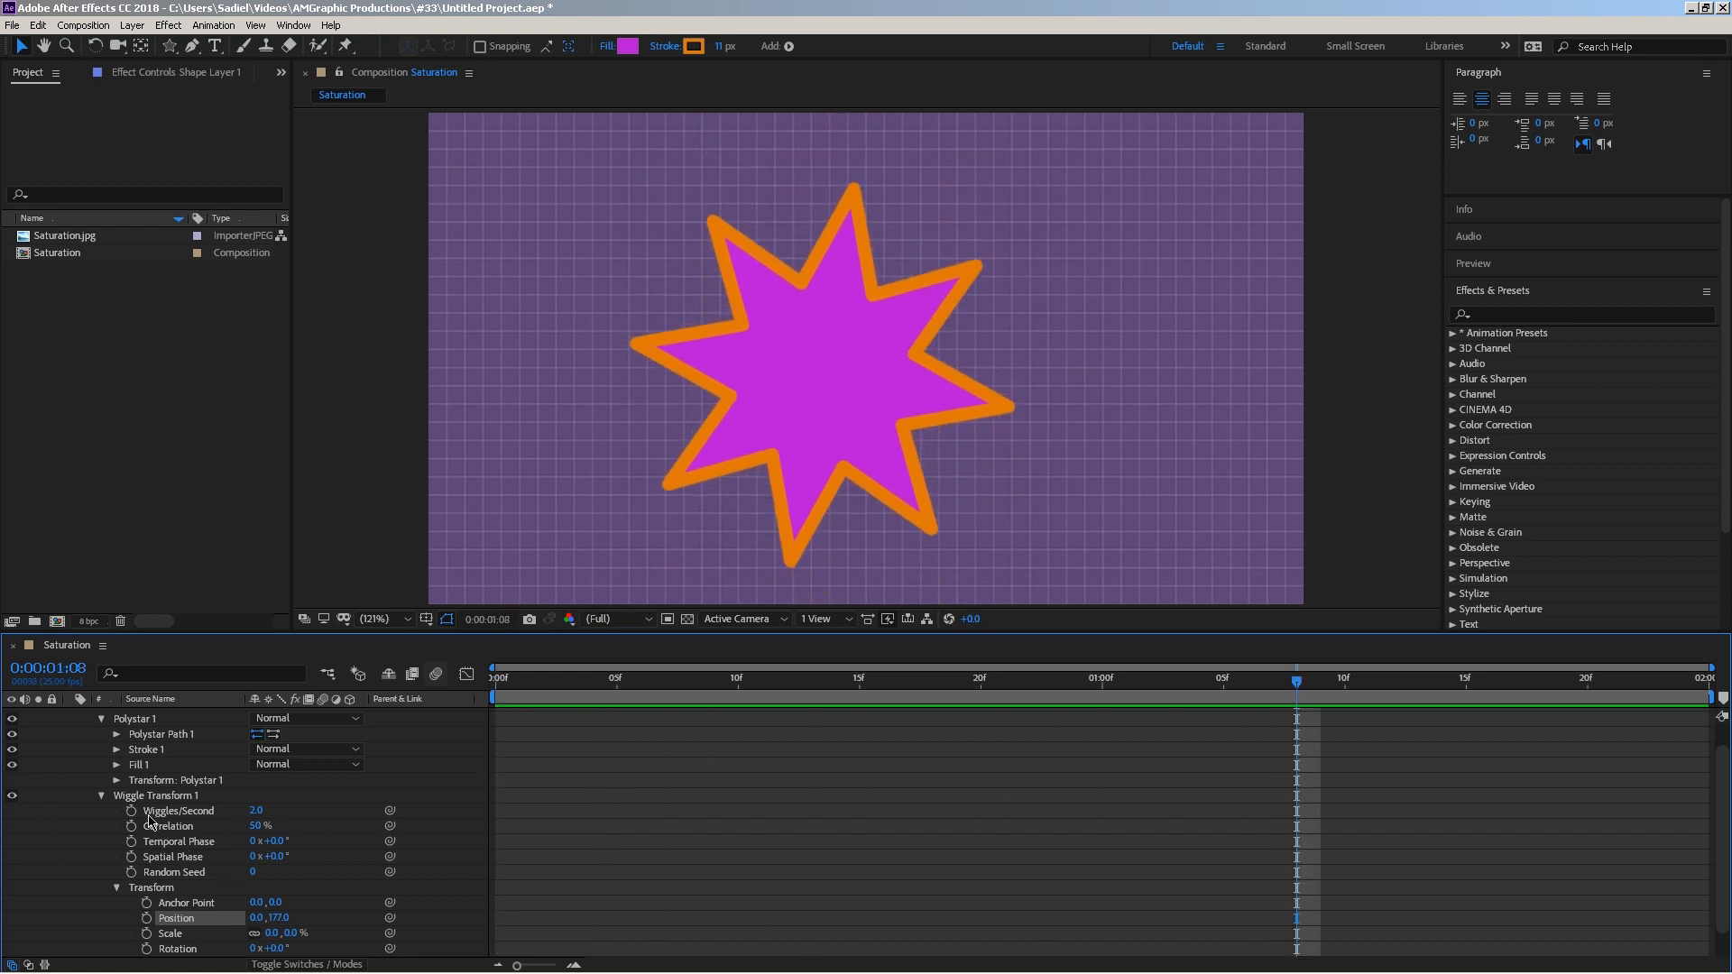
Try a Wiggle Transform rate of 15 wiggles per second, preview it, and return to 2 wiggles per second with another preview.
click(184, 815)
click(256, 811)
text(1)
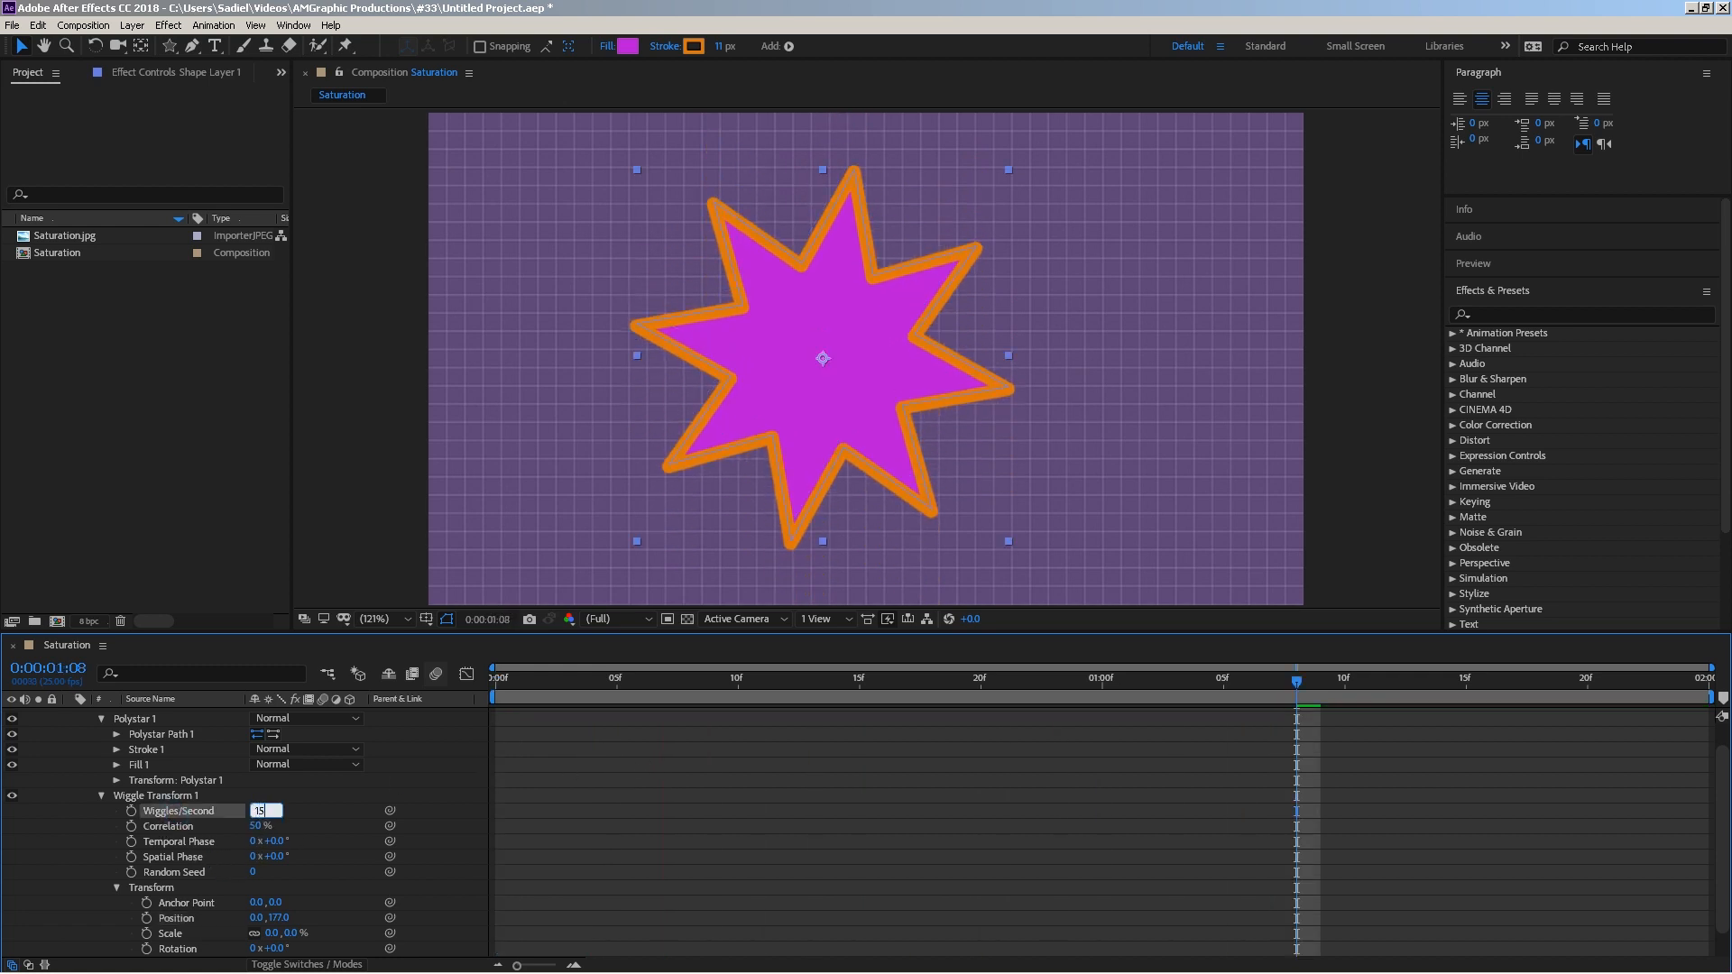
text(5)
key(Return)
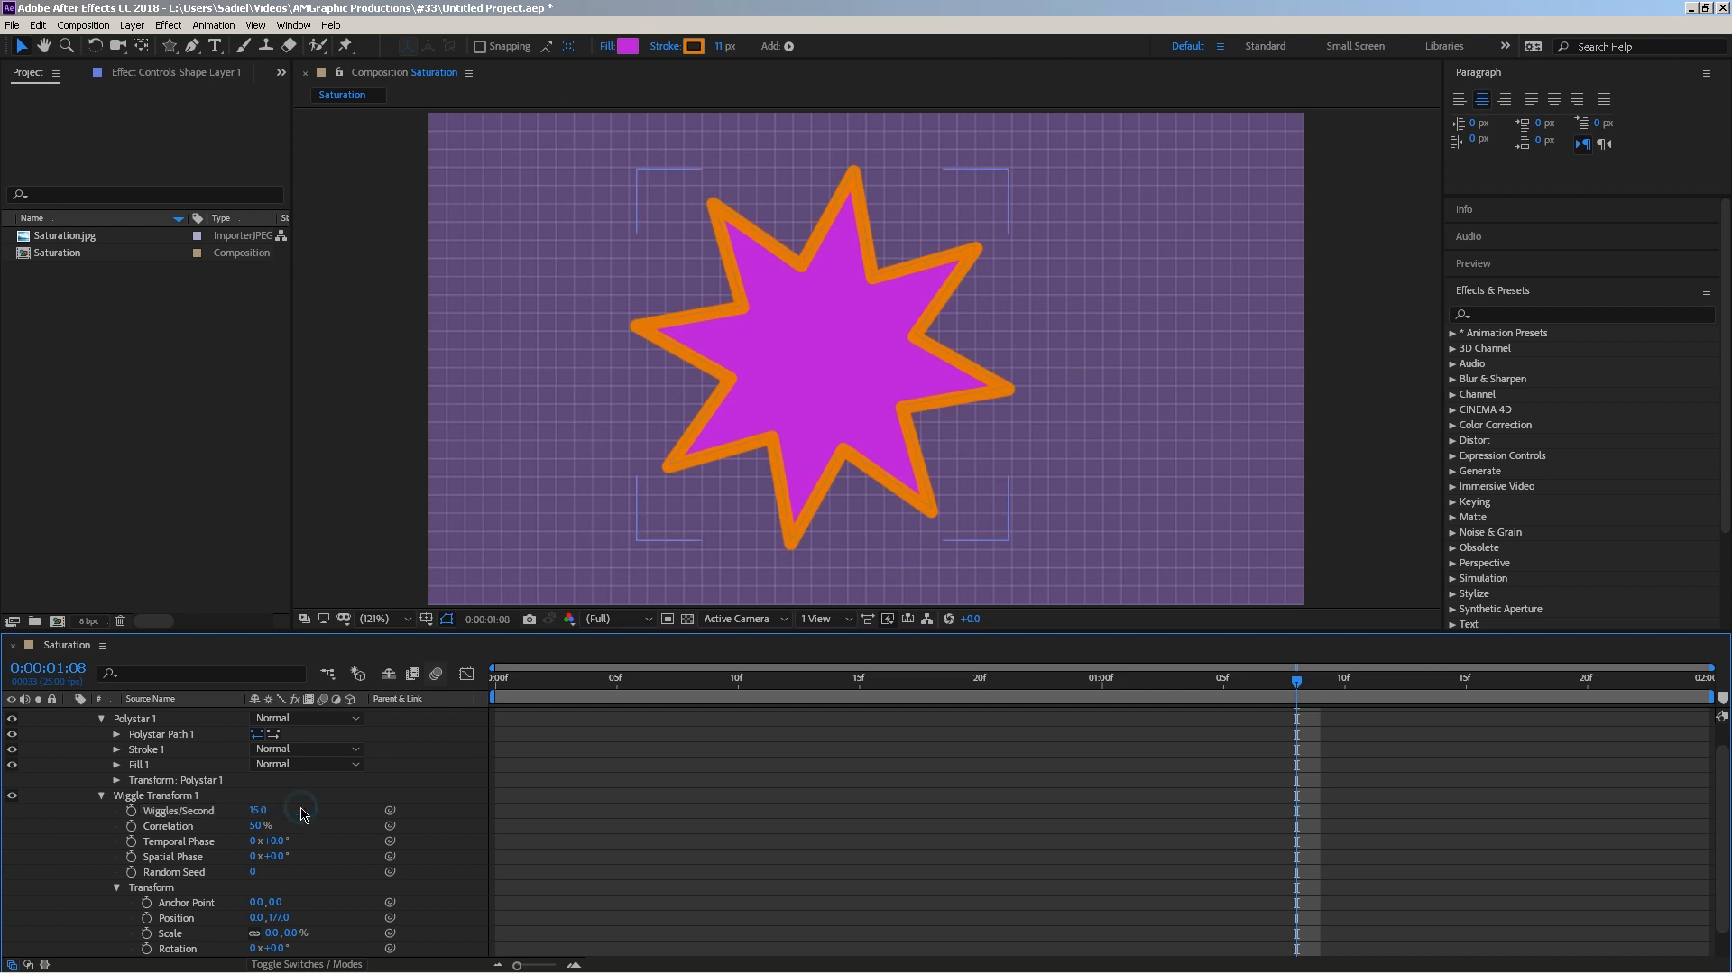
key(space)
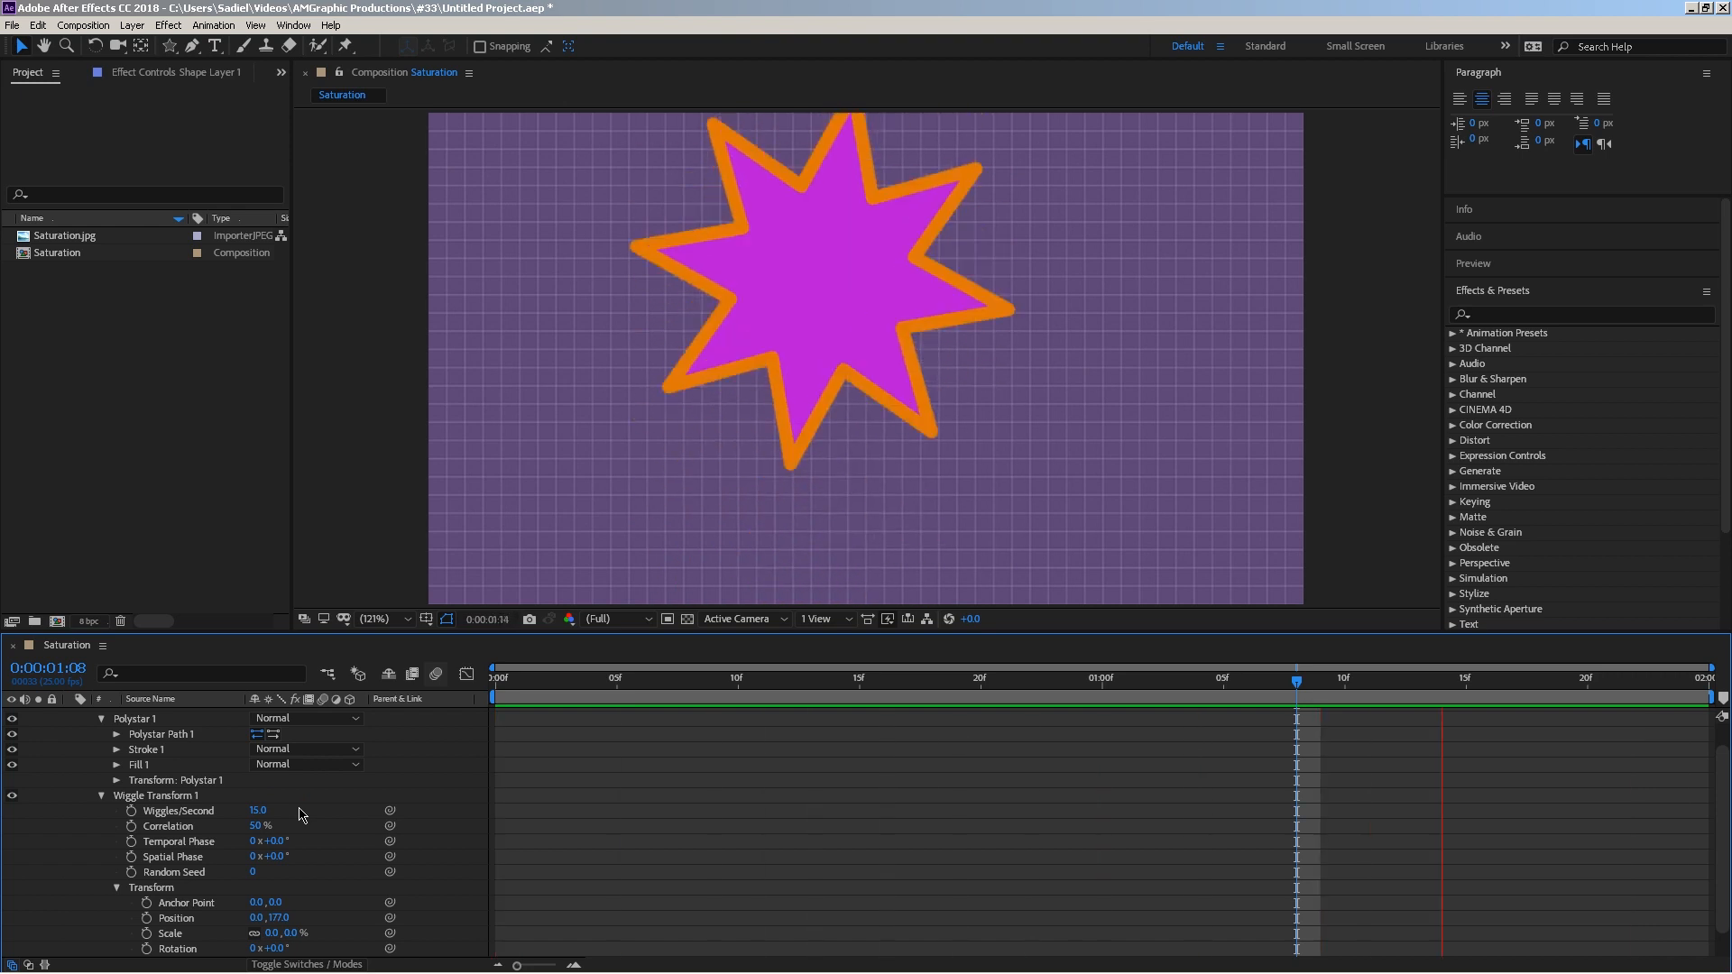
key(space)
click(258, 811)
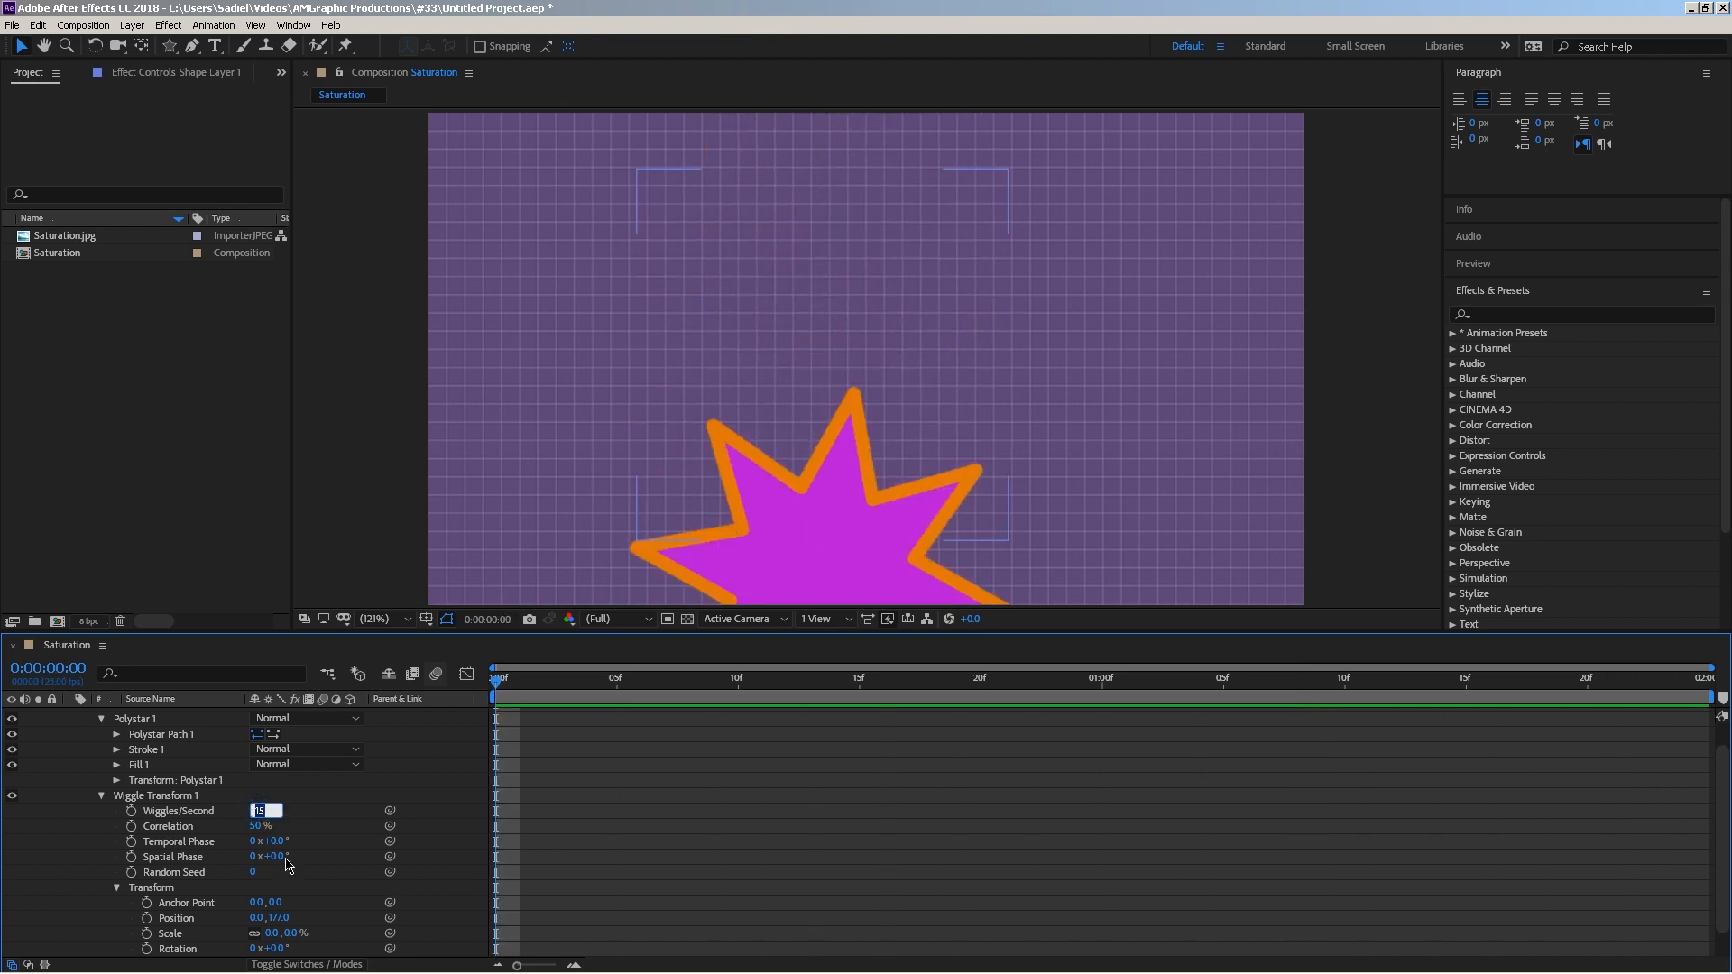
key(Return)
key(space)
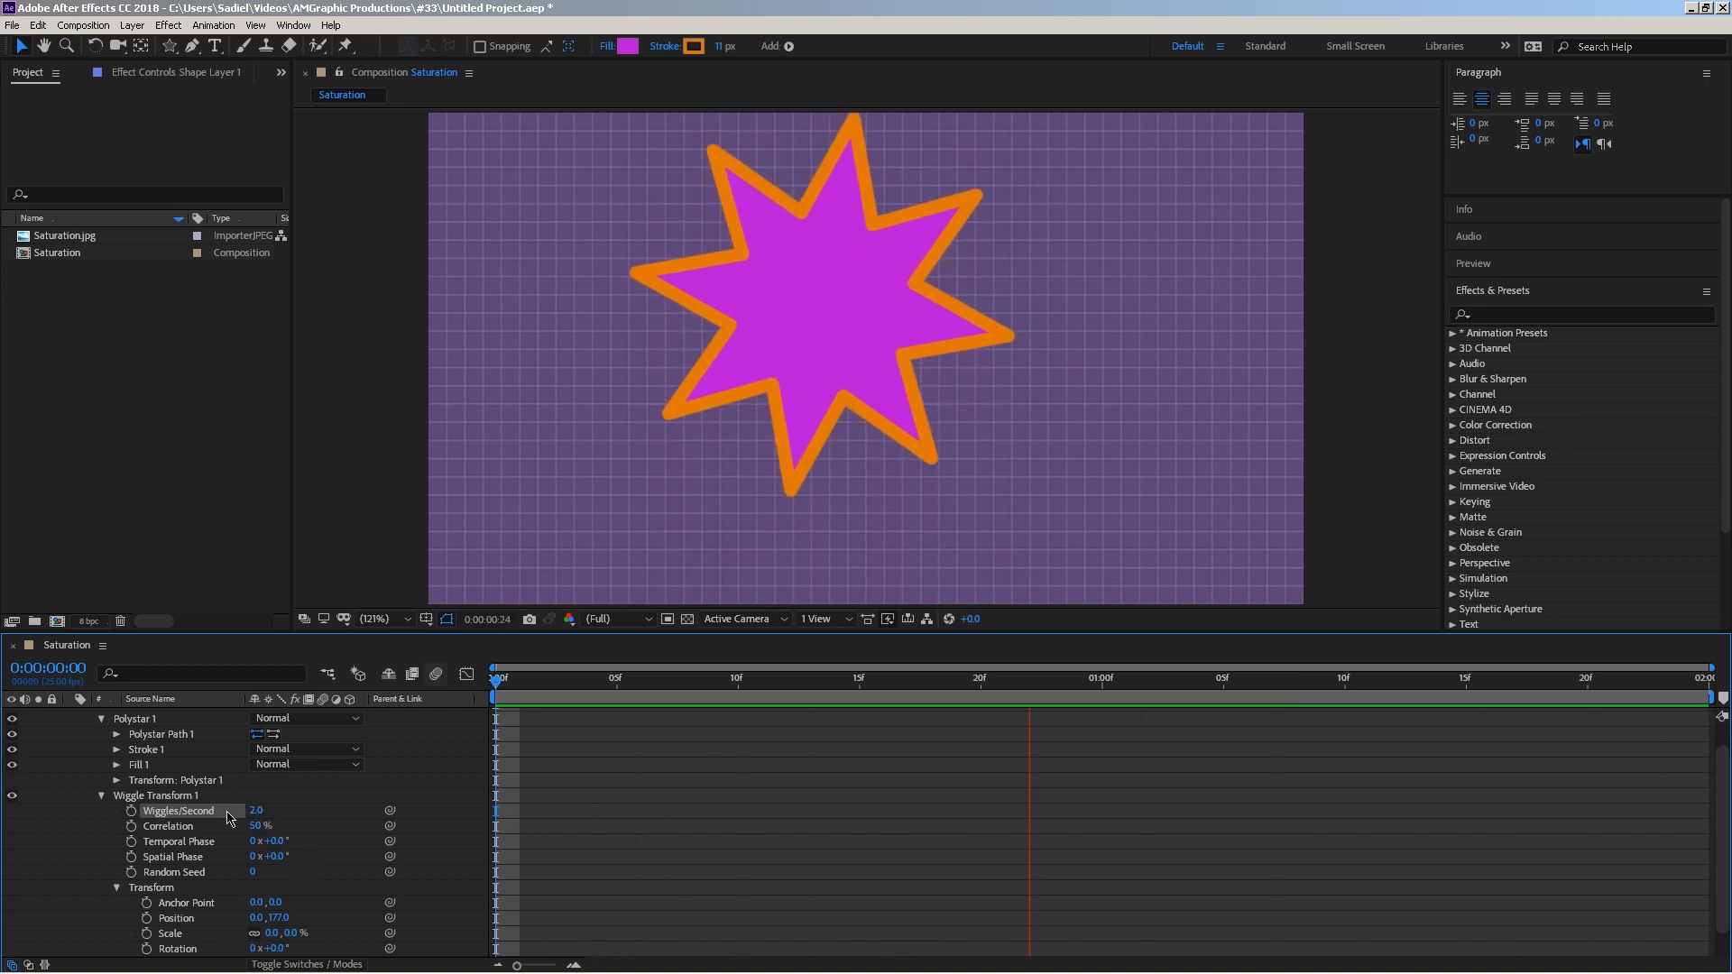
key(space)
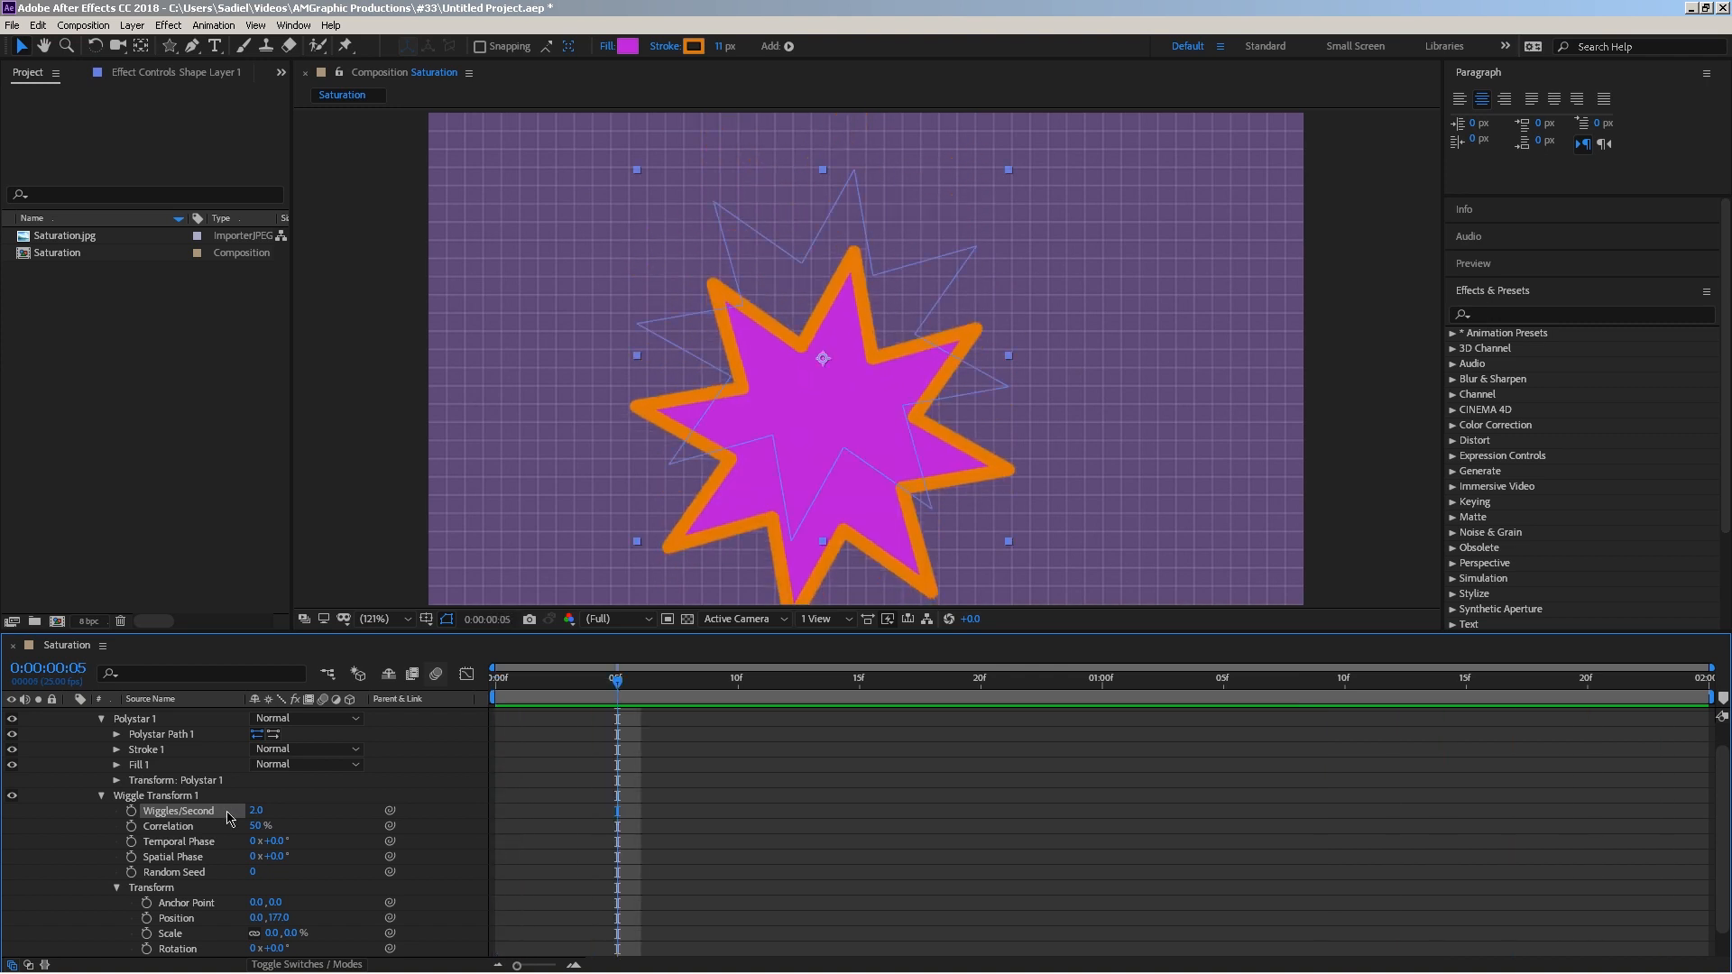
click(228, 848)
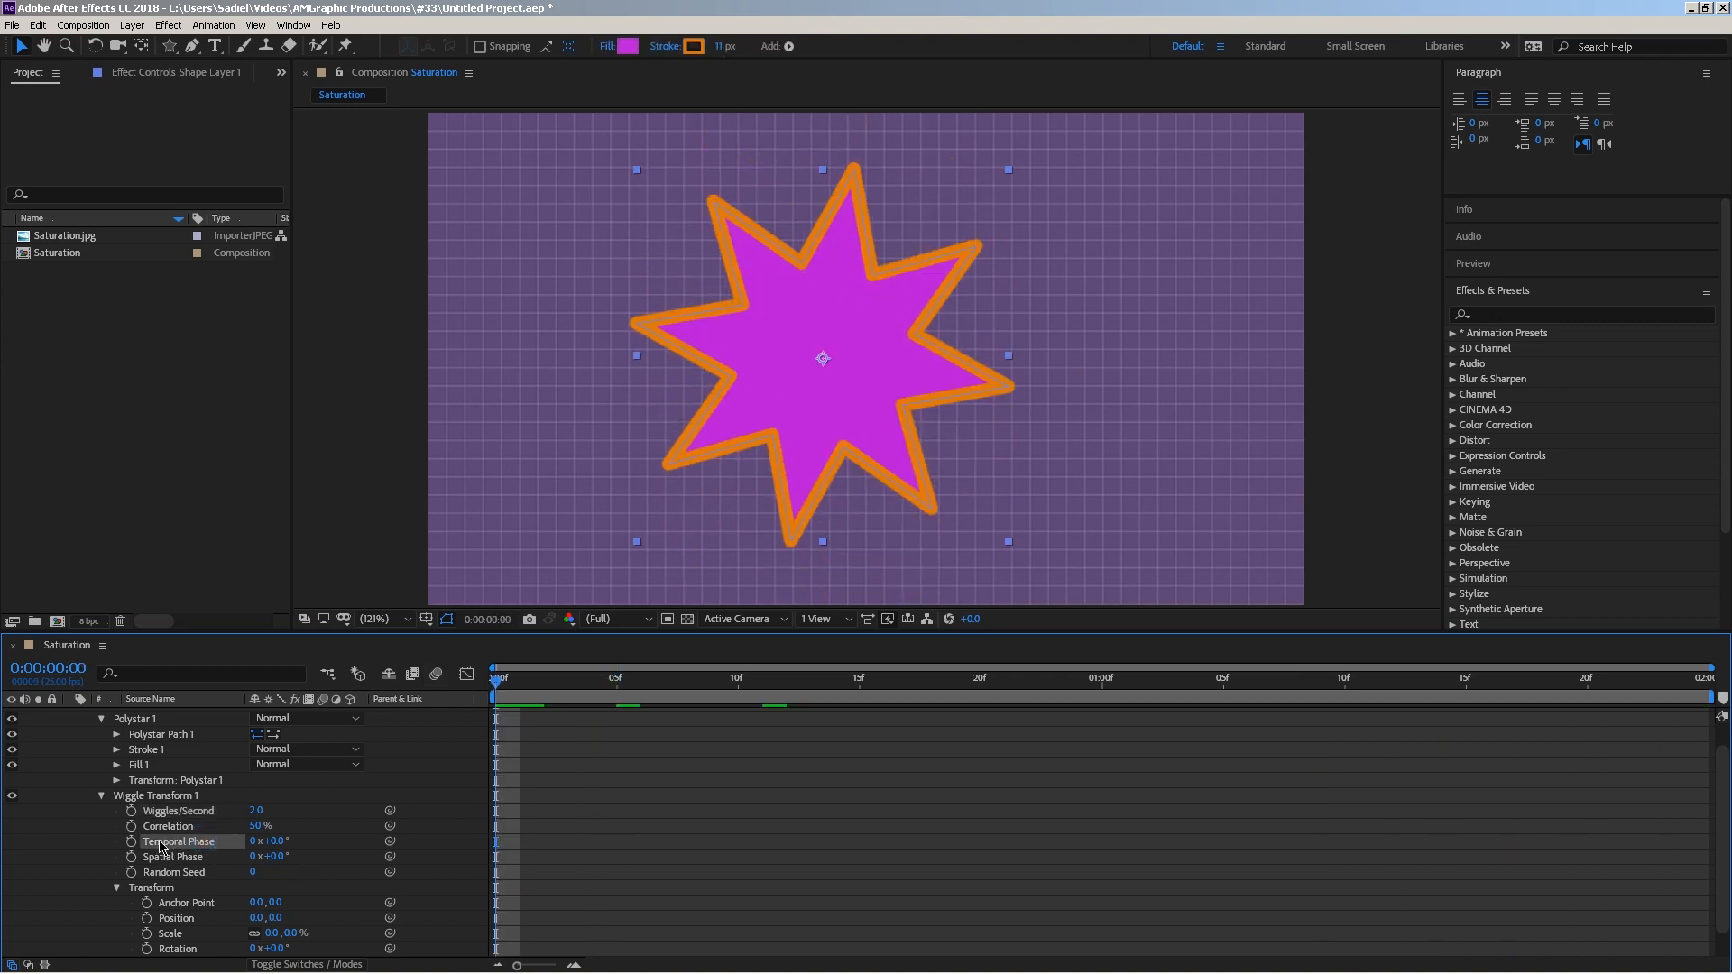
click(170, 859)
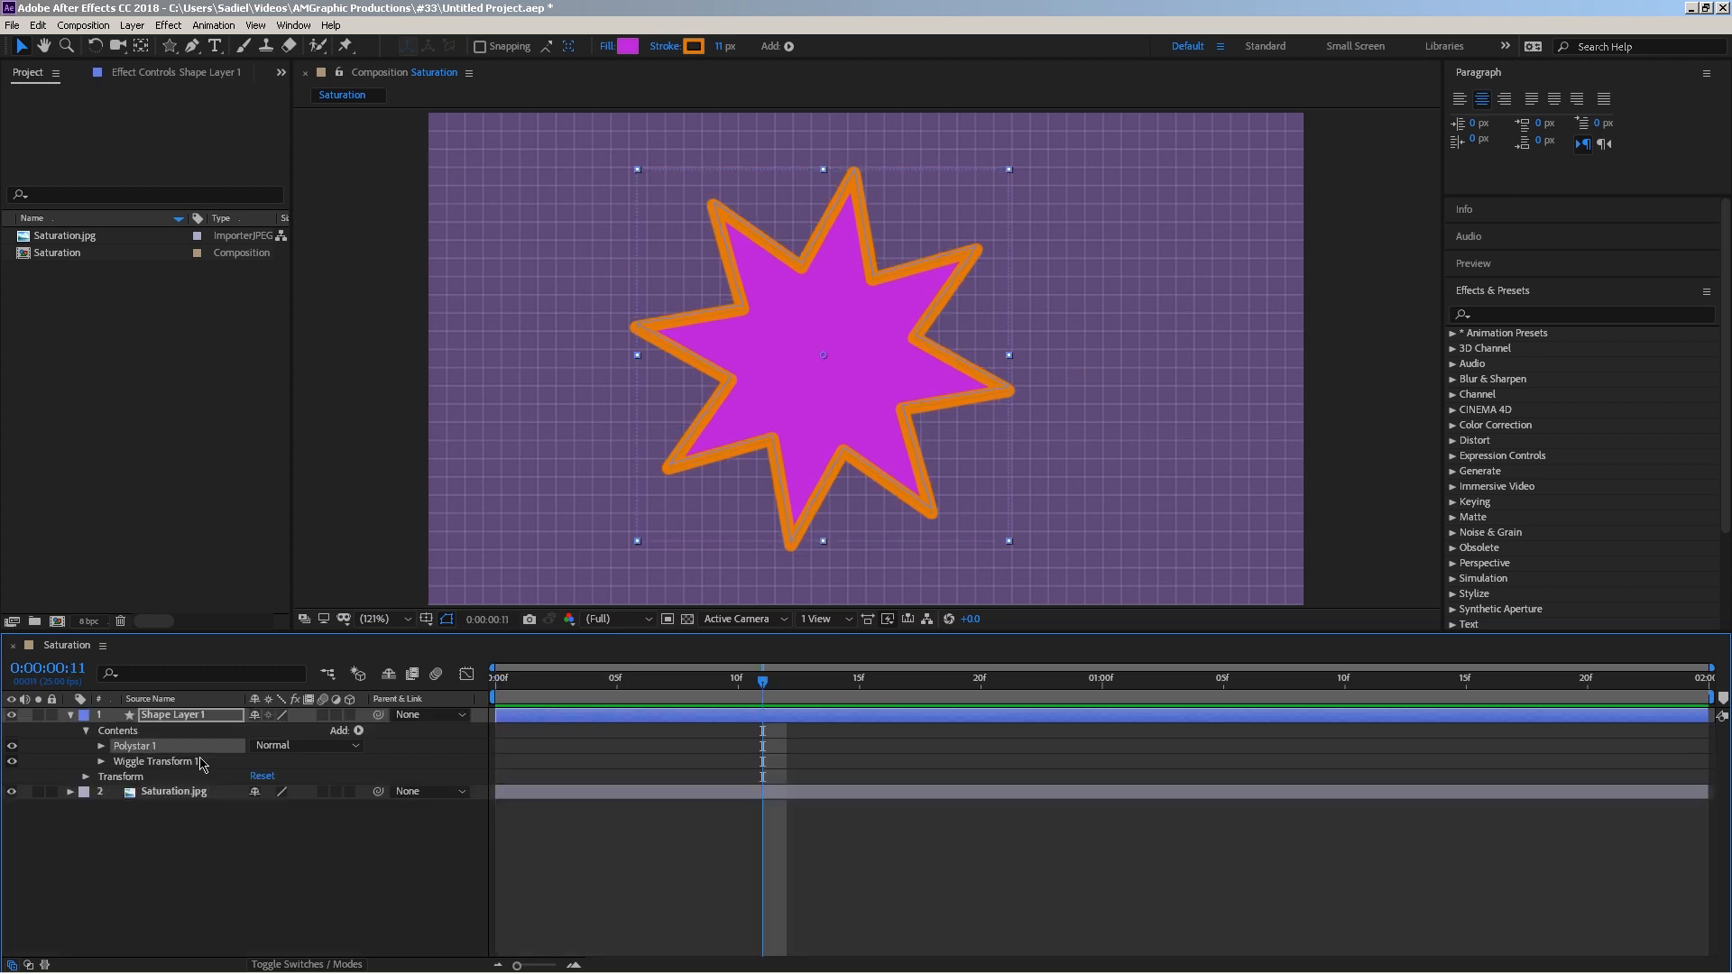
Duplicate the star within its shape layer until there are seven, spread the copies across the composition and preview the motion.
key(ctrl+d)
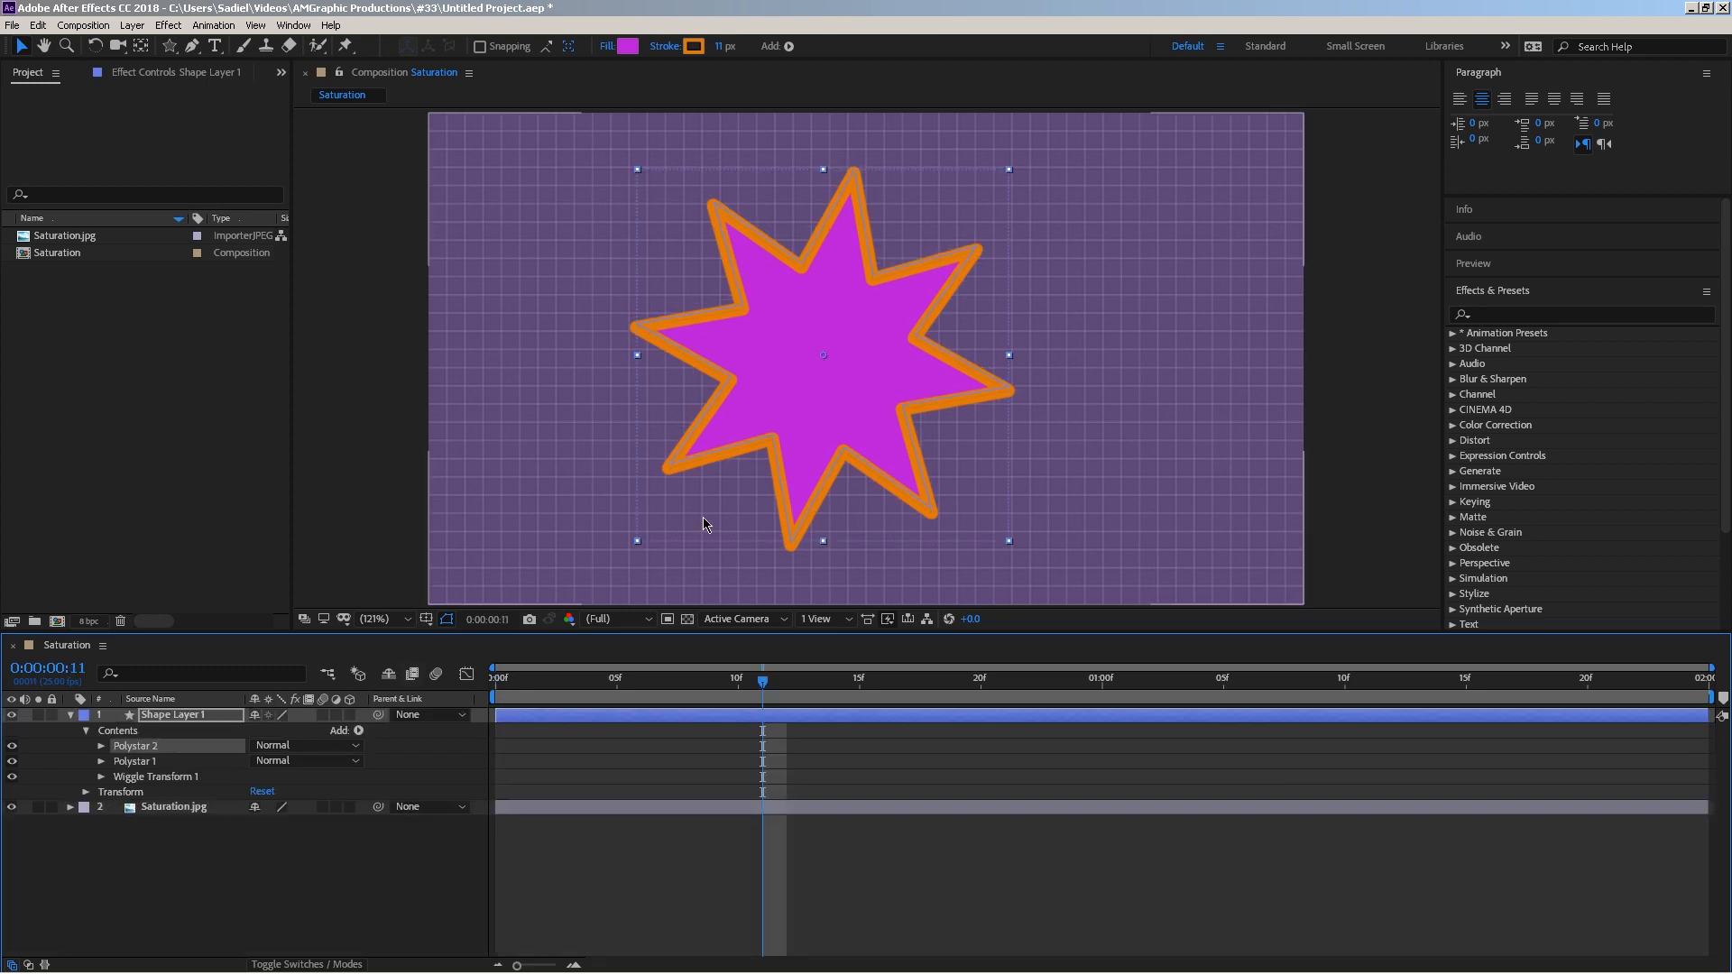
key(Home)
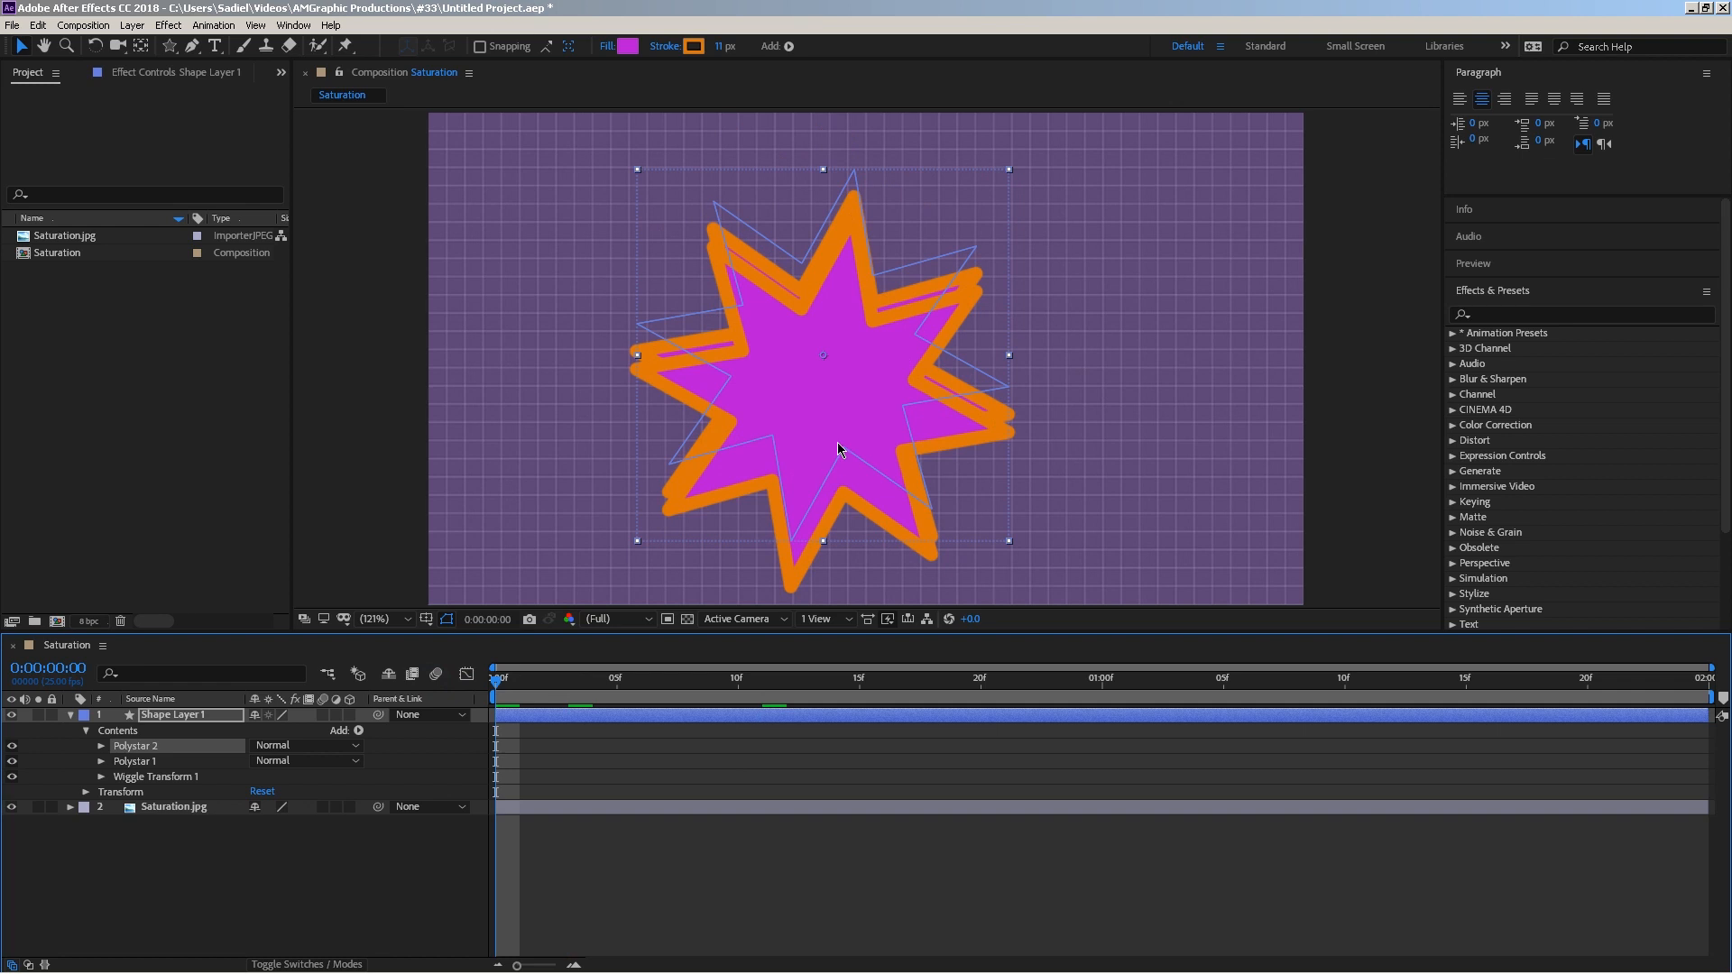
drag(844, 366, 355, 329)
key(ctrl+d)
key(ctrl+d)
drag(572, 341, 1372, 572)
key(ctrl+d)
drag(1180, 452, 648, 670)
key(ctrl+d)
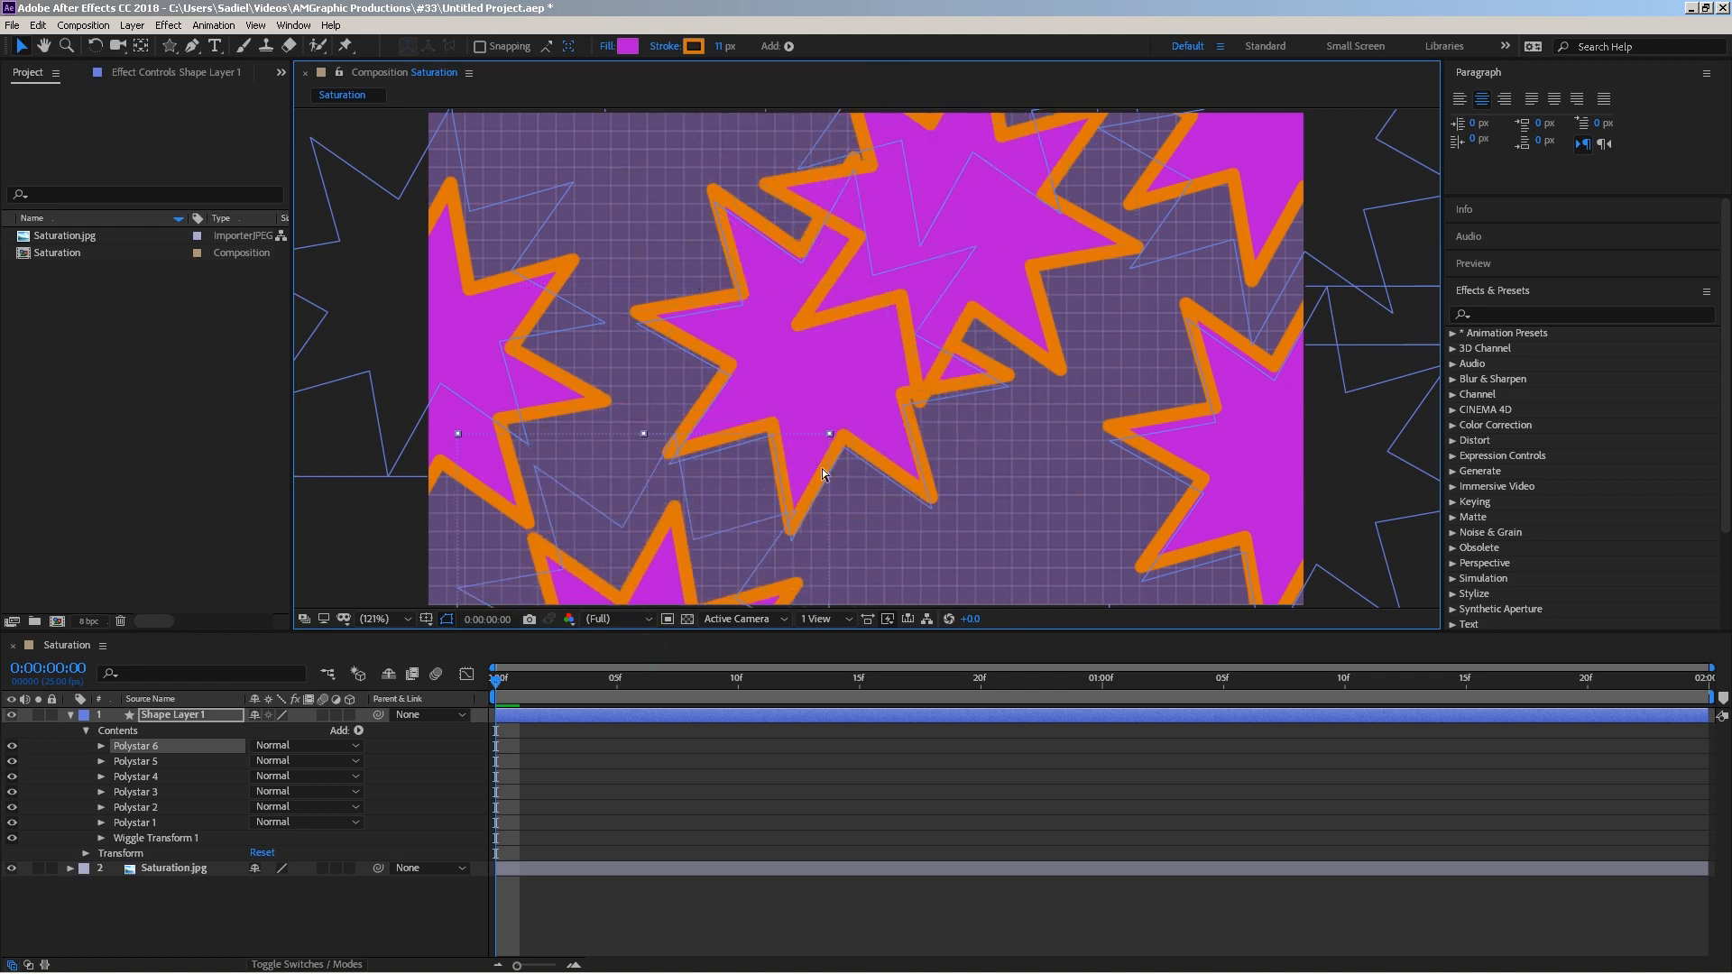
key(ctrl+d)
drag(639, 538, 925, 583)
click(516, 714)
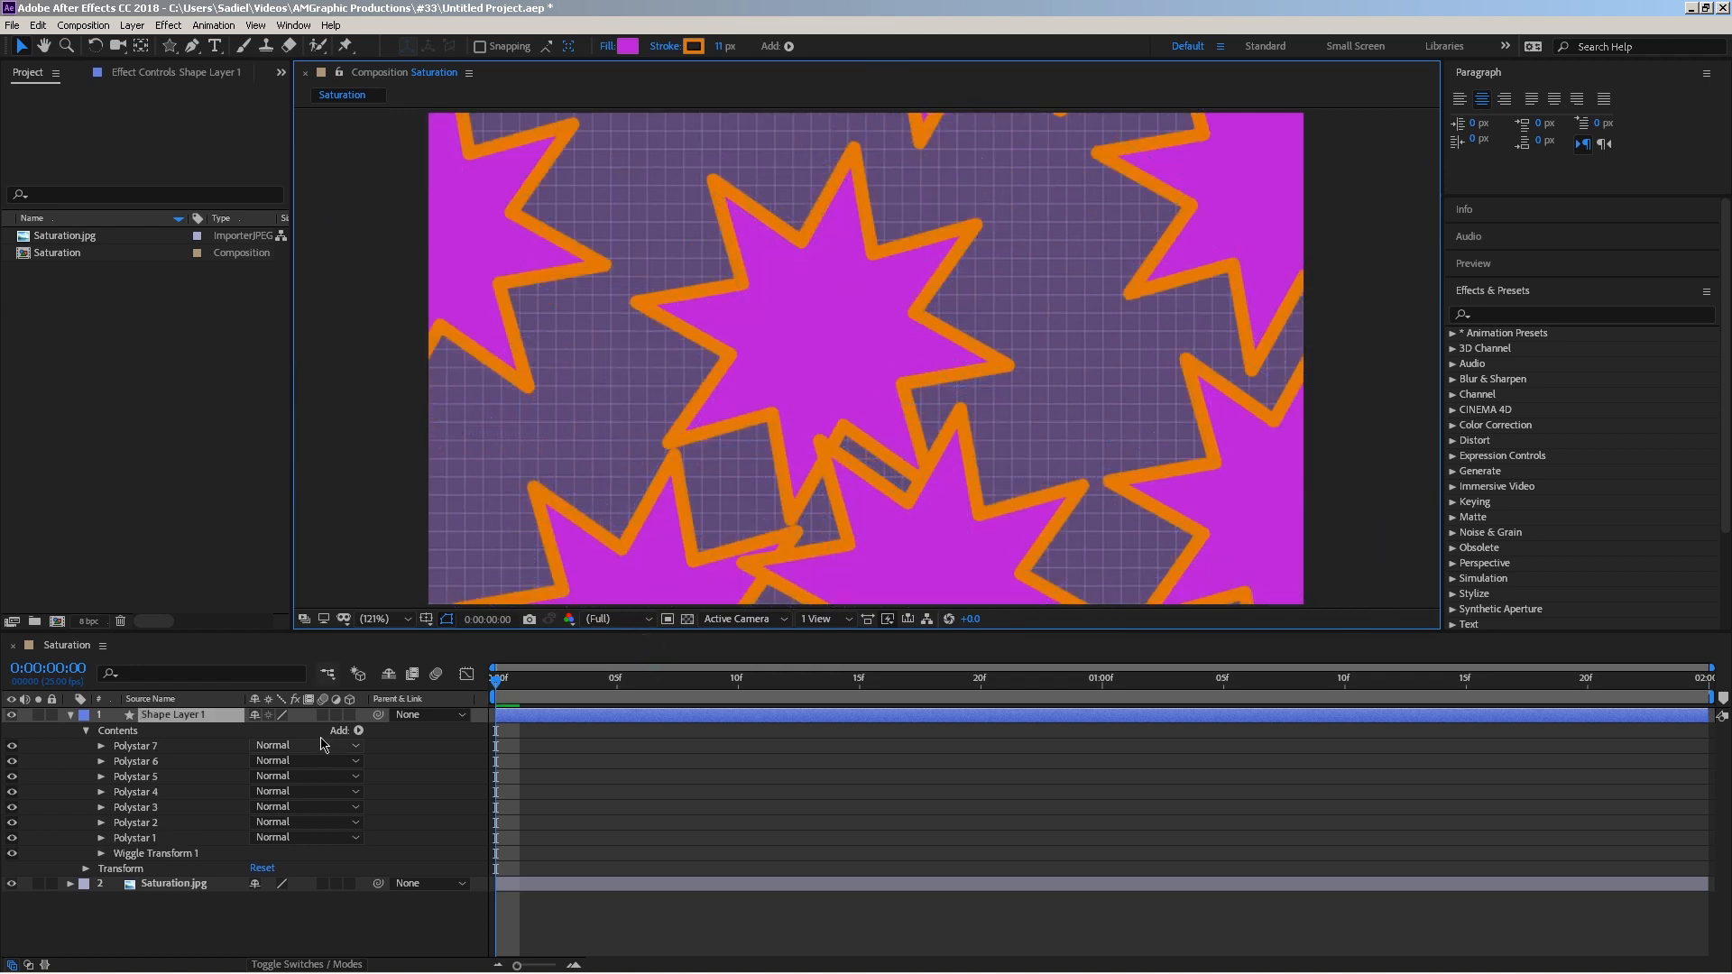
key(space)
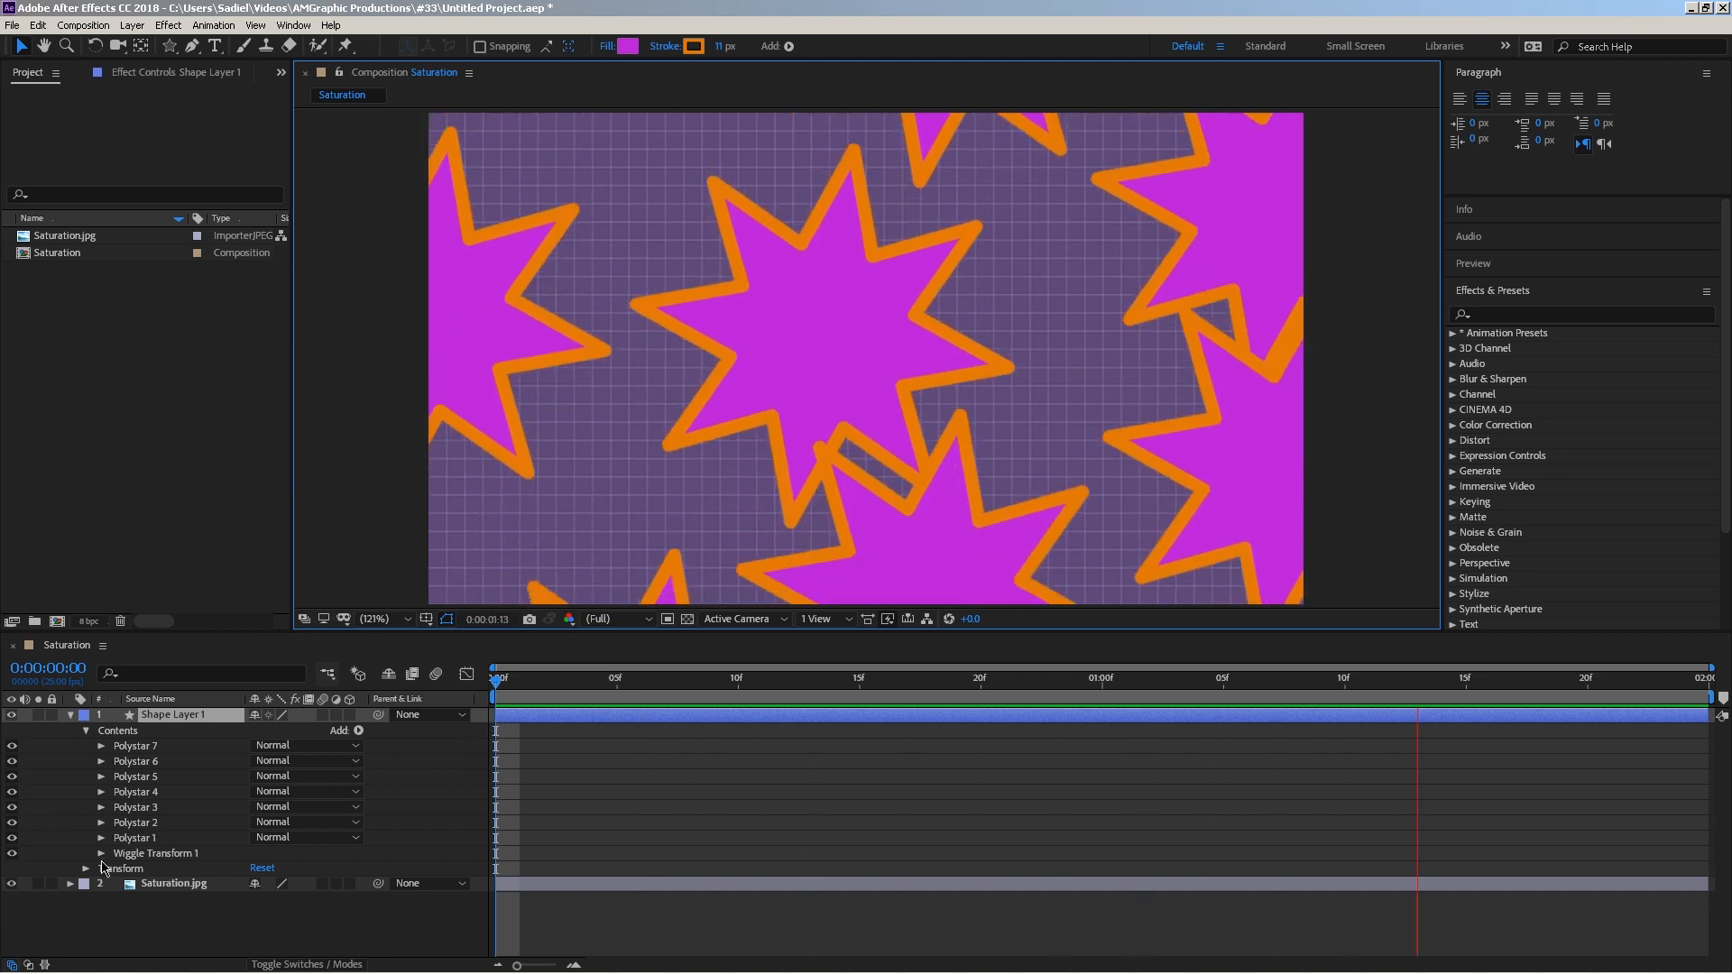
Expand the Wiggle Transform, try a rate of 1 wiggle per second with a preview, and return to 2 wiggles per second.
click(101, 853)
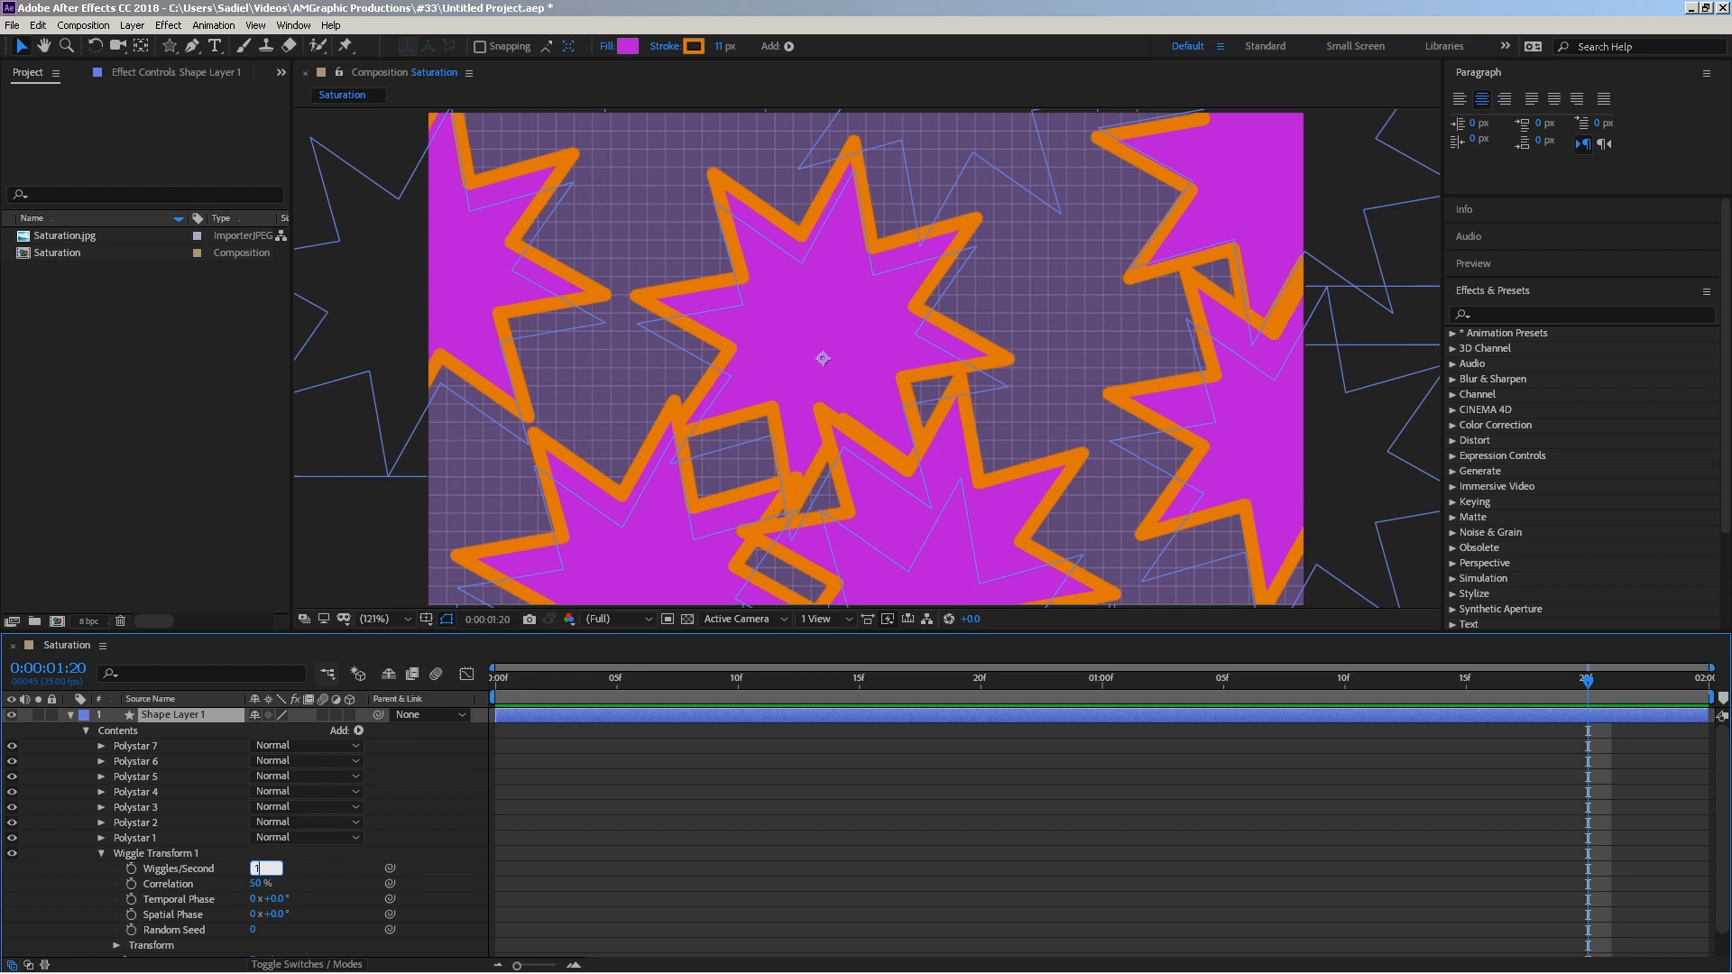
key(Return)
key(space)
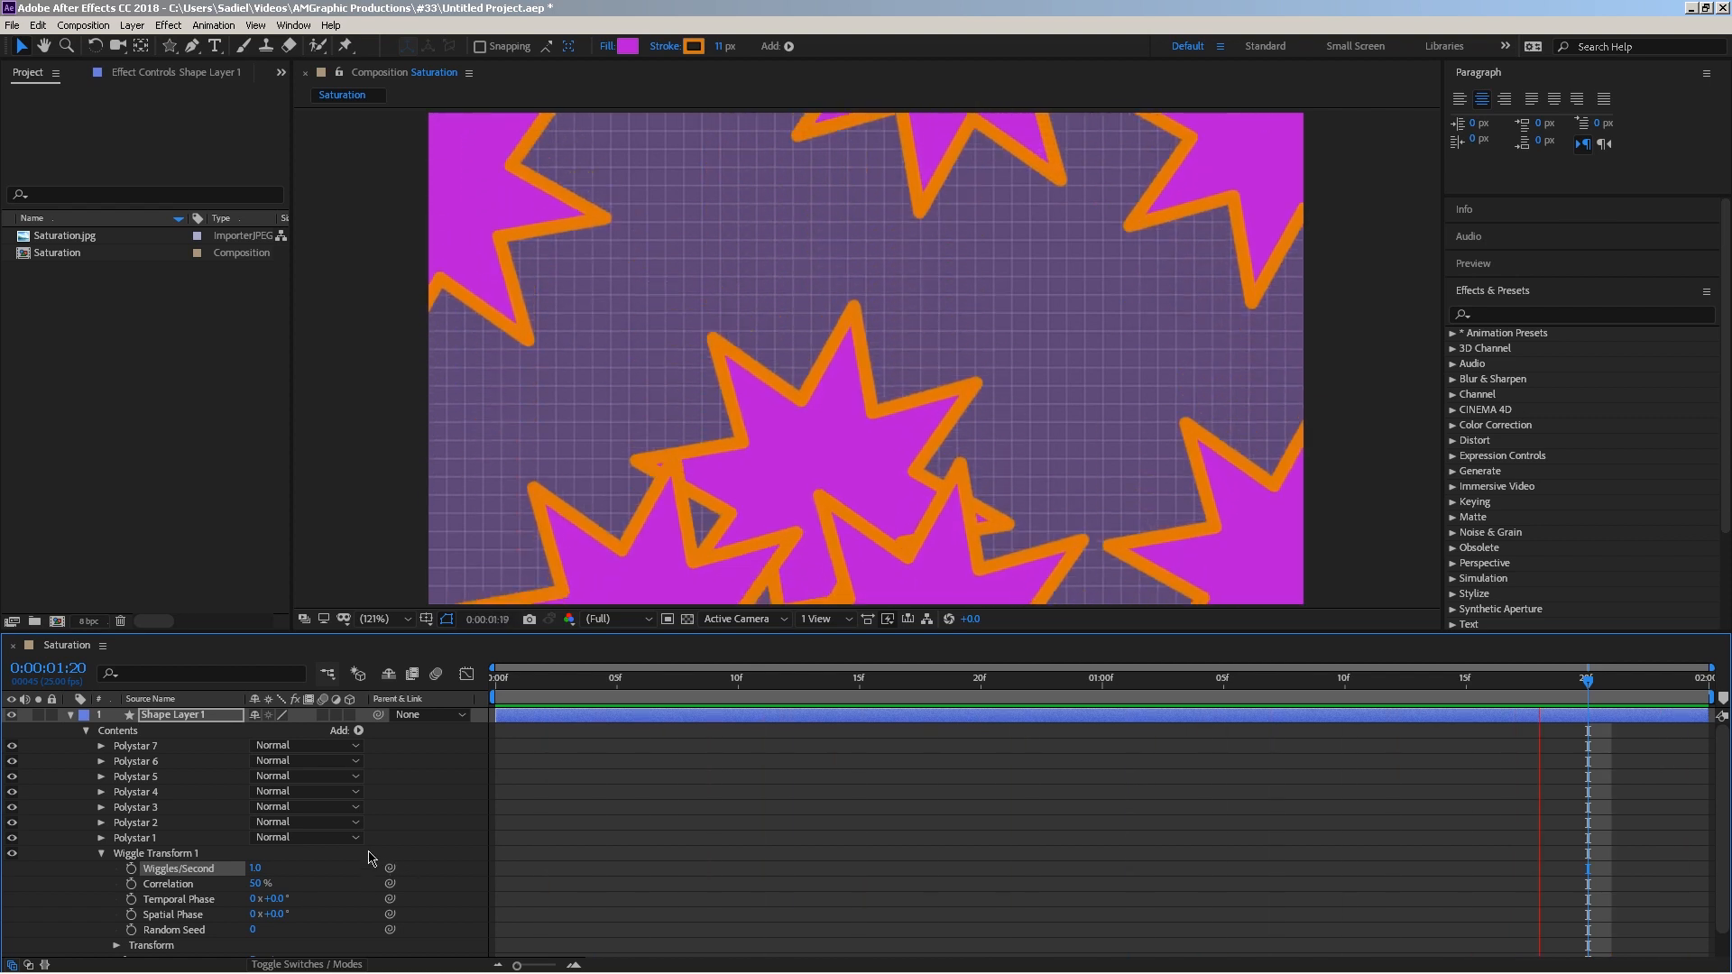
click(251, 866)
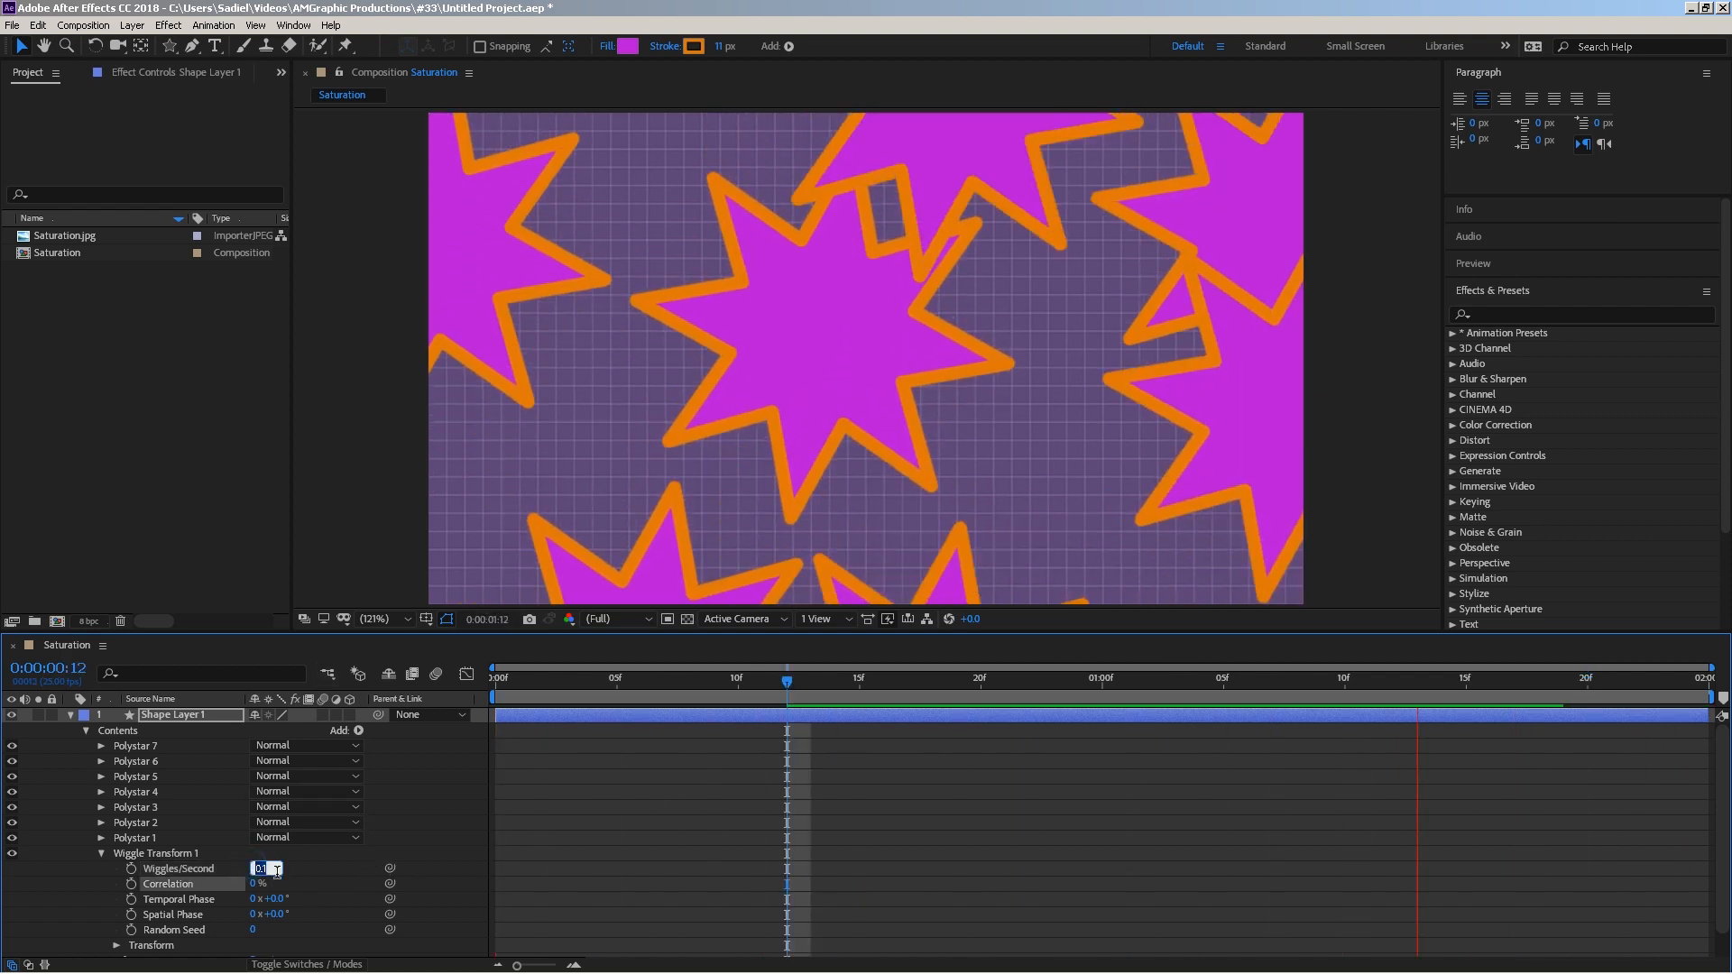
text(2)
click(292, 874)
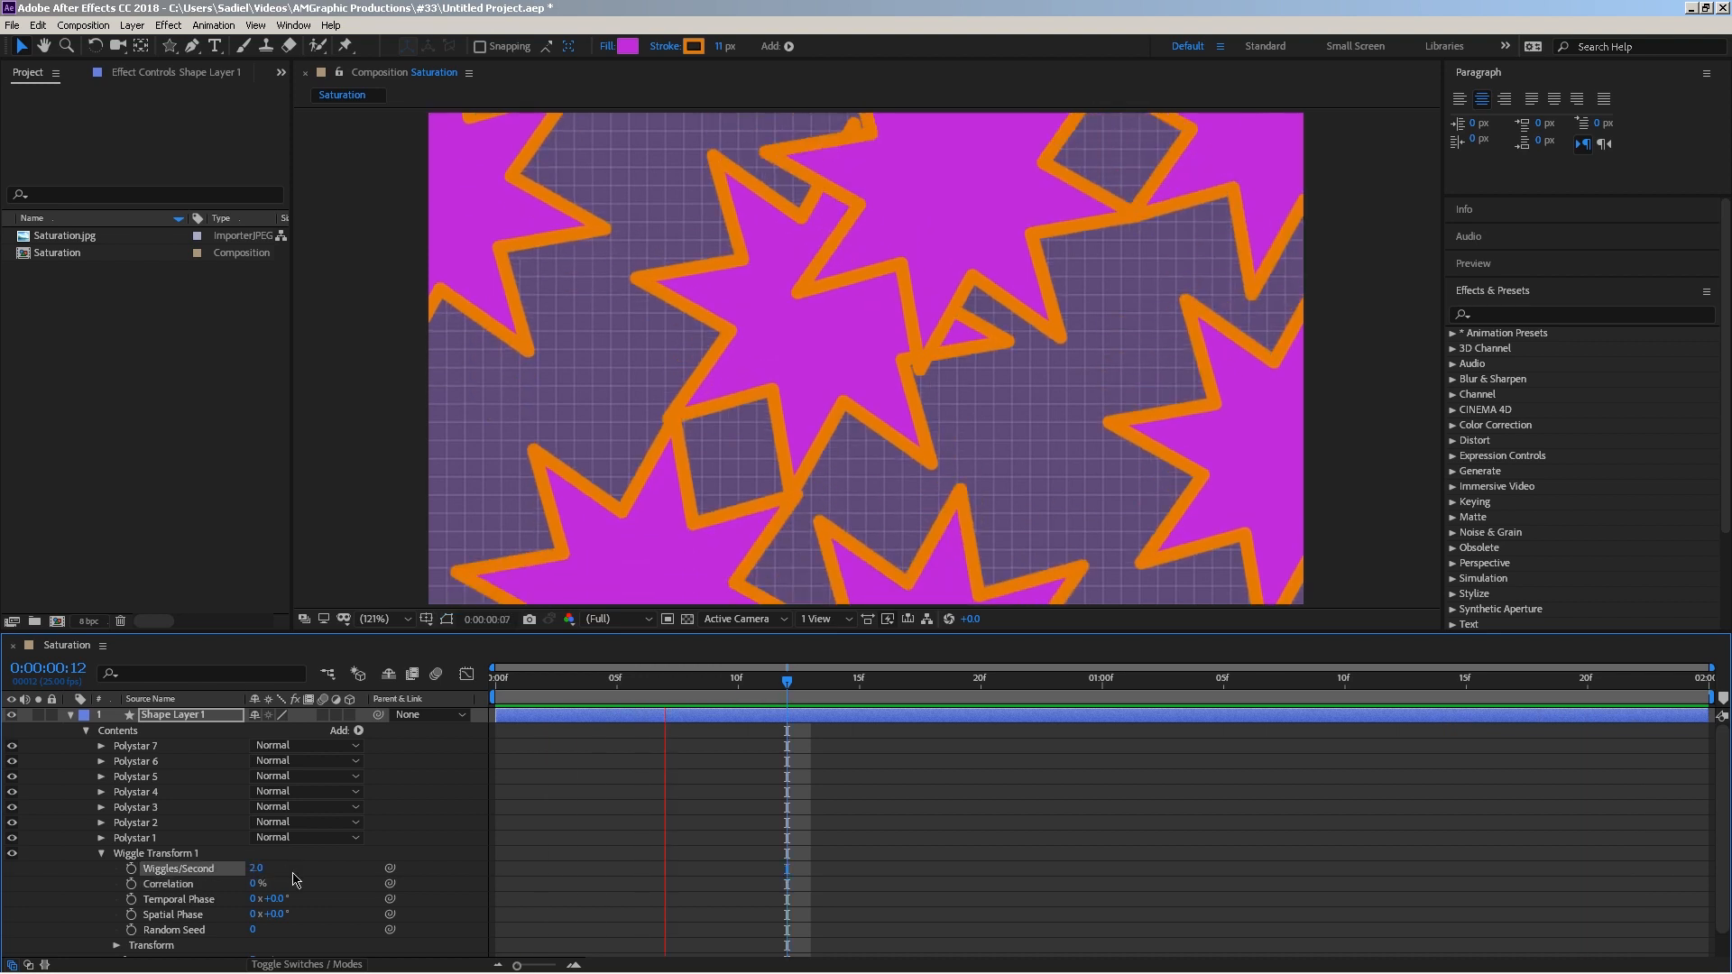
Set the Wiggle Transform's correlation to 88% and preview how the stars move together.
click(253, 885)
drag(281, 885, 242, 891)
key(space)
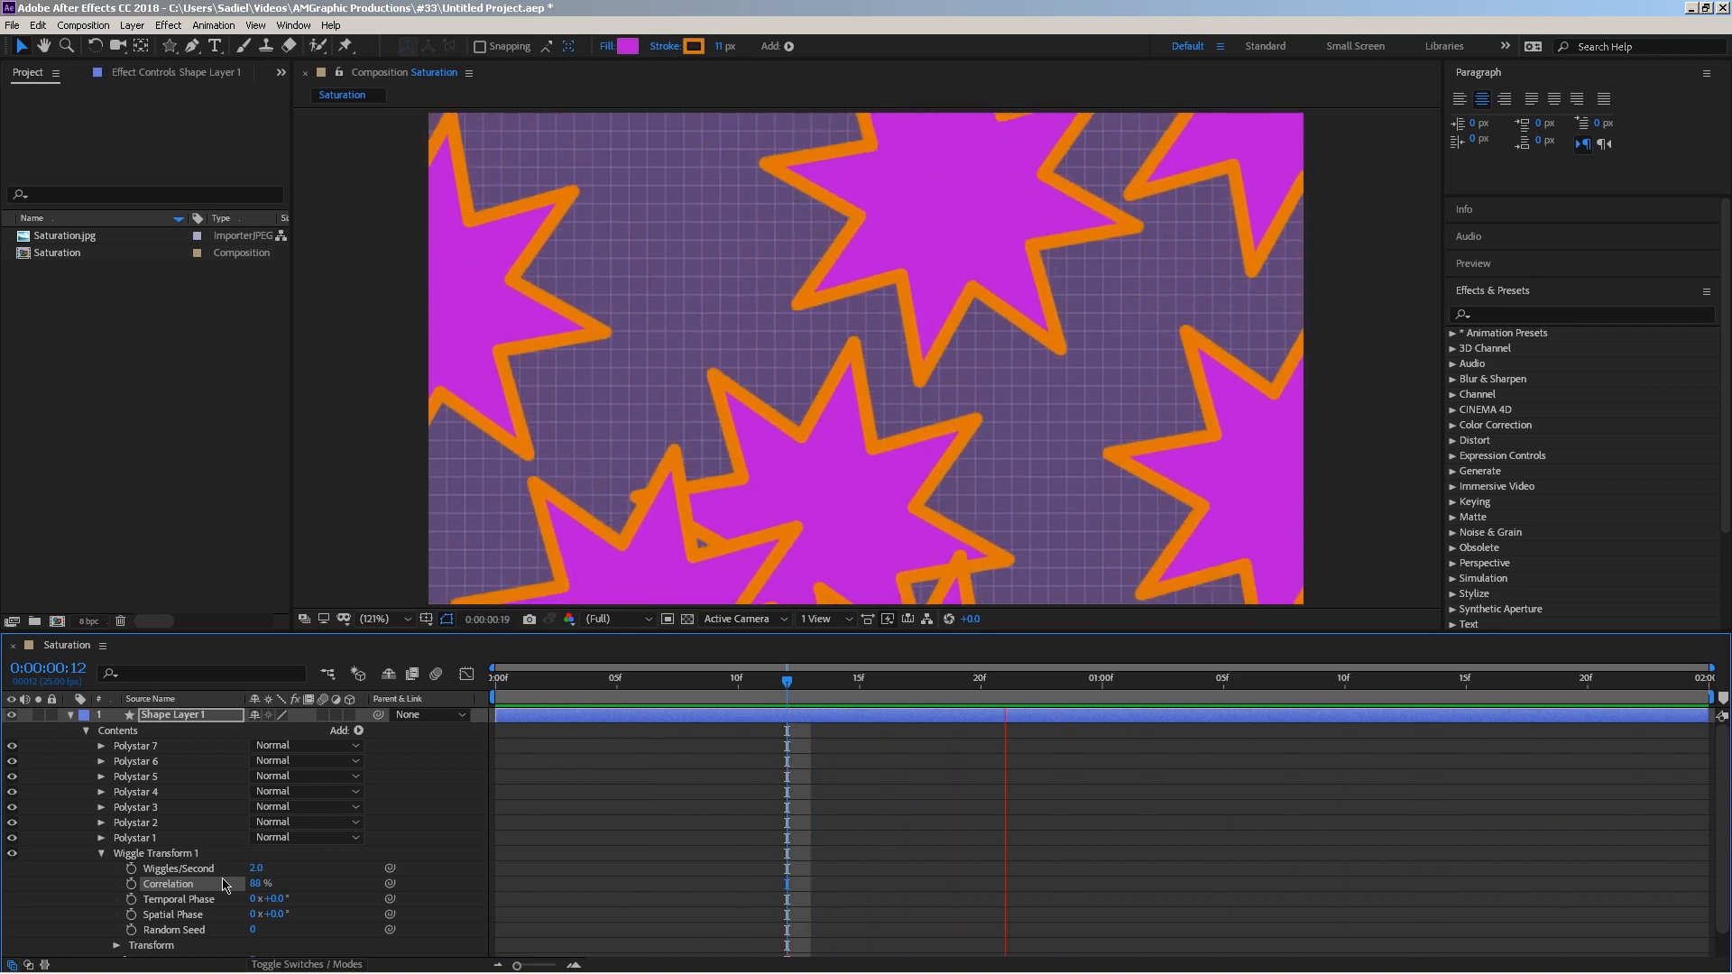
Expand the Wiggle Transform's own transform properties and set its scale to -402%.
click(116, 921)
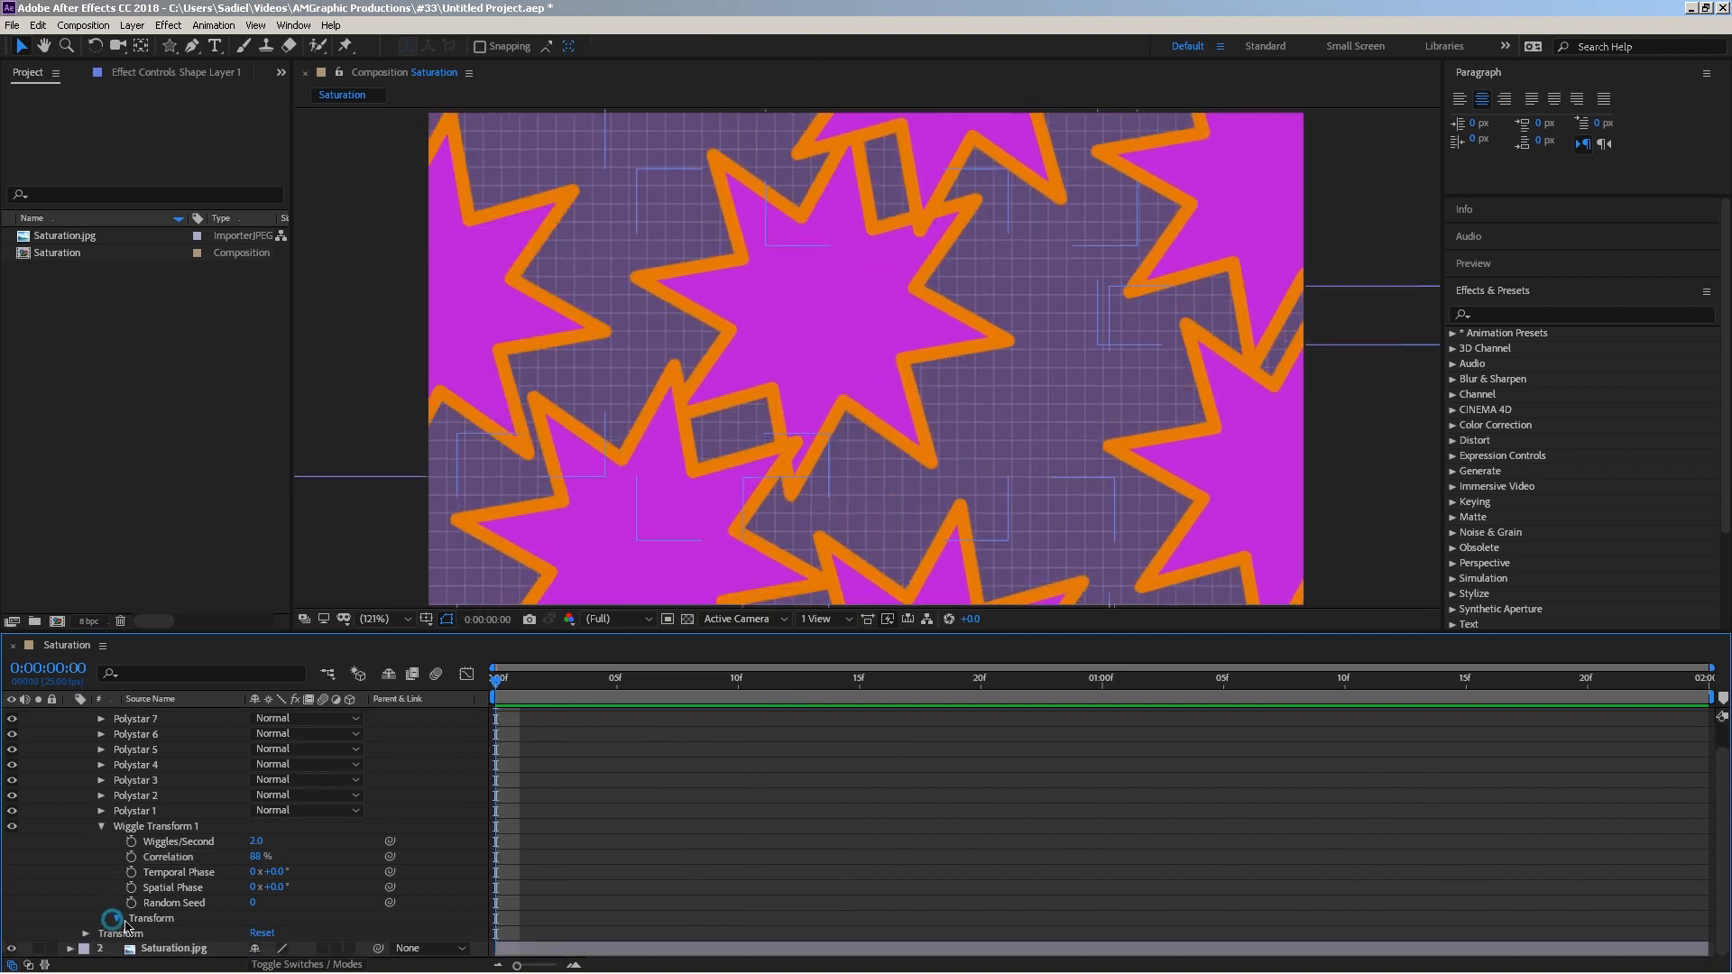
scroll(213, 935, down, 1)
key(h)
drag(579, 877, 576, 792)
key(v)
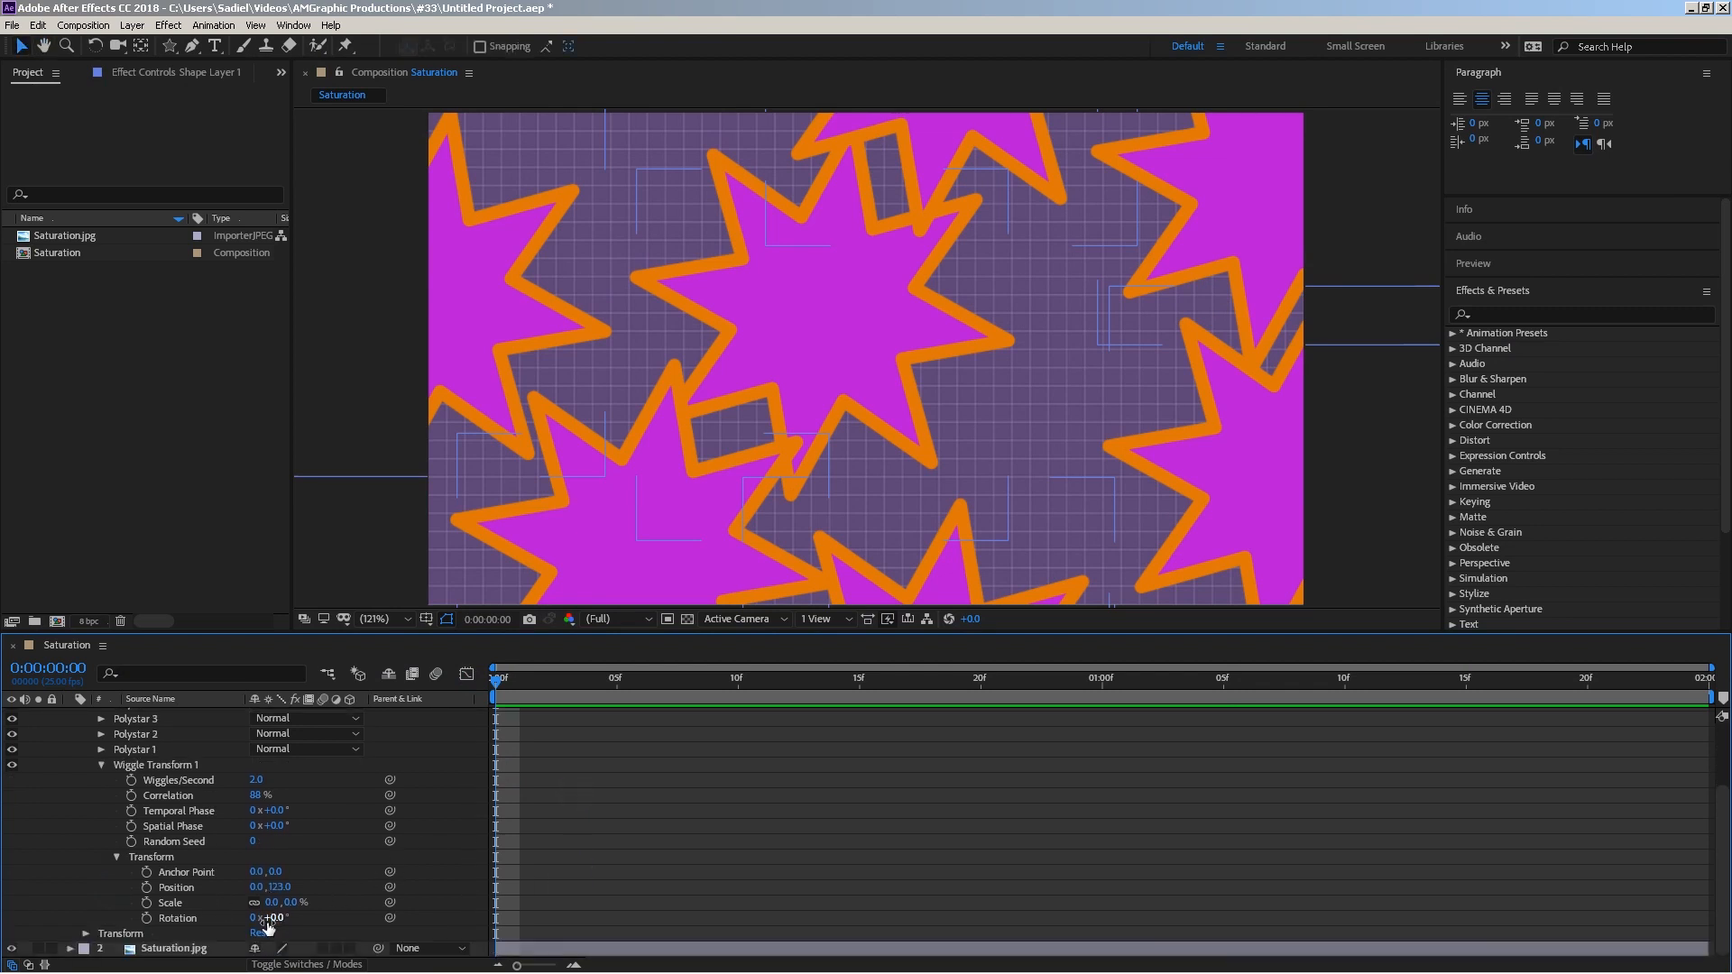
drag(273, 903, 95, 908)
drag(277, 918, 168, 909)
key(ctrl+z)
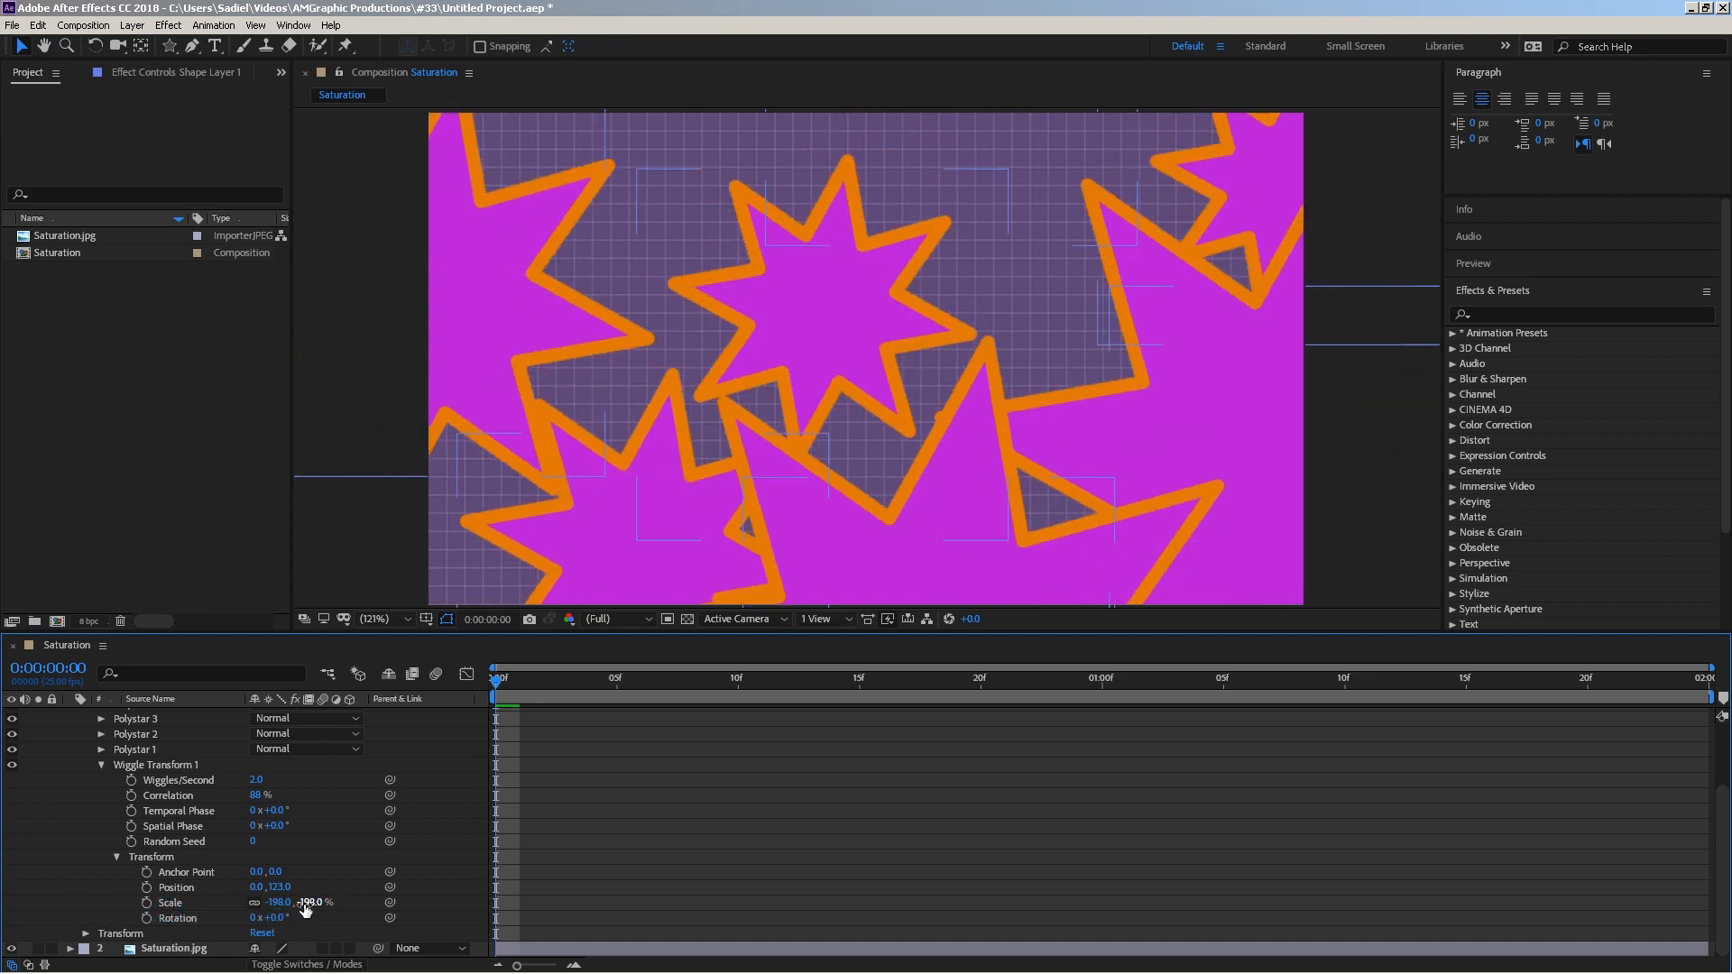
mouse_move(278, 901)
mouse_down()
mouse_move(65, 891)
mouse_move(84, 891)
mouse_up()
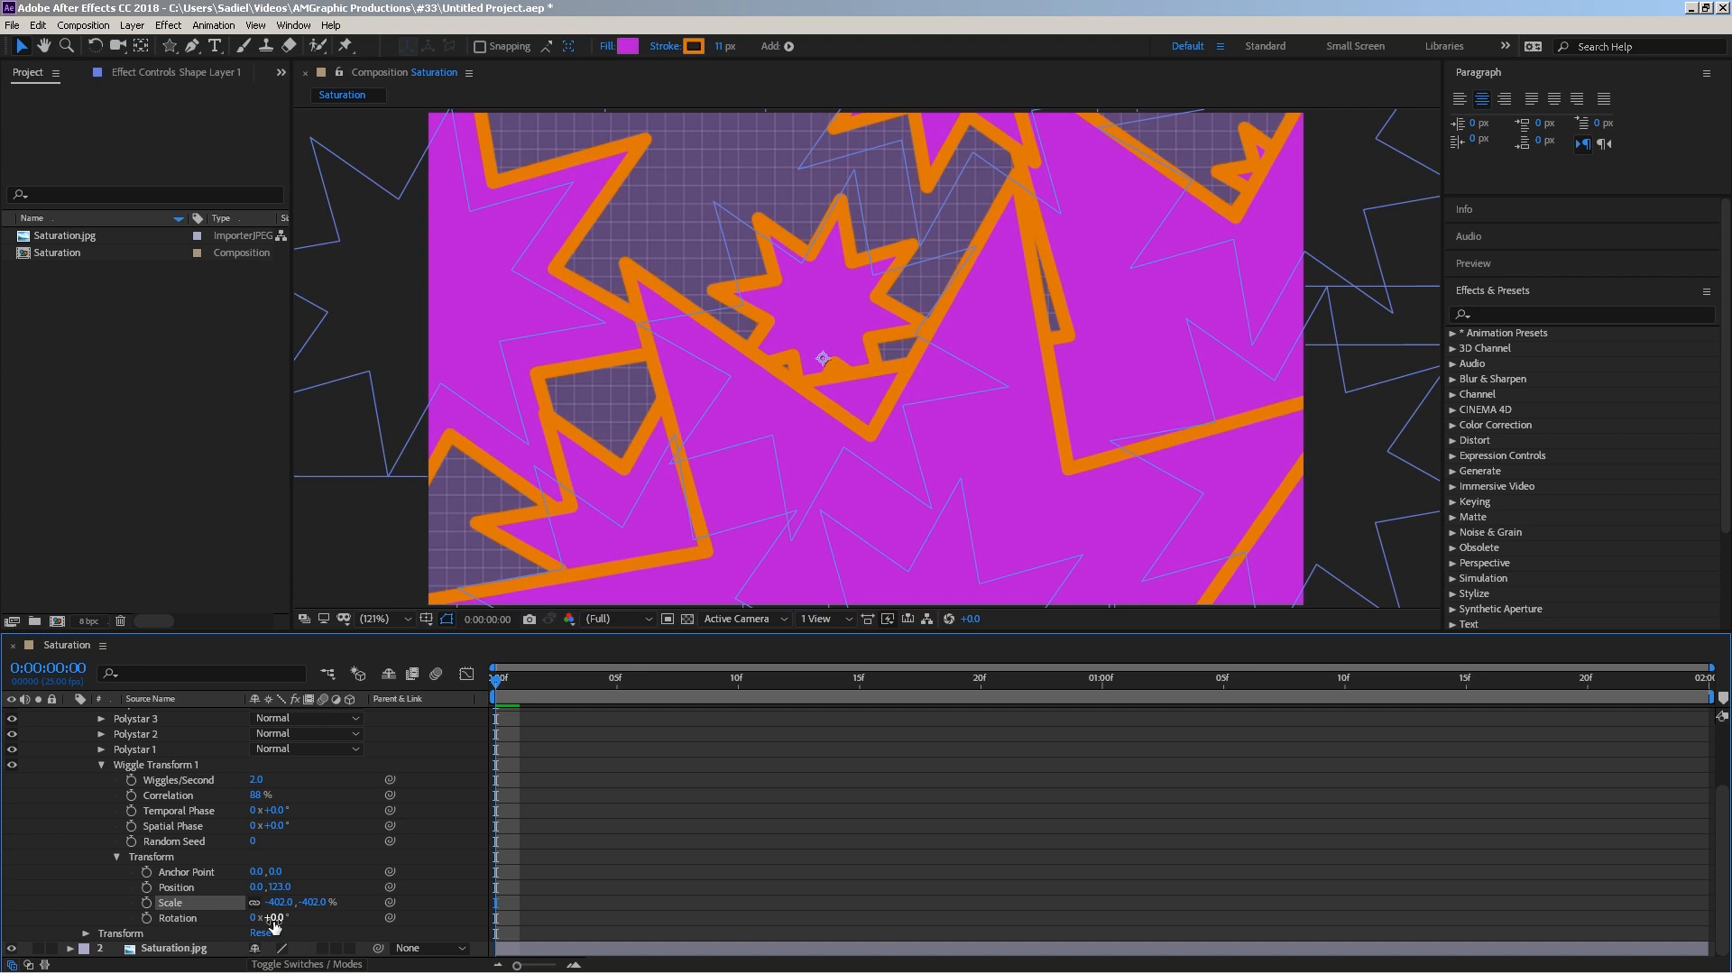
Set the Wiggle Transform's rotation to 166° and preview the animation.
drag(273, 921, 419, 916)
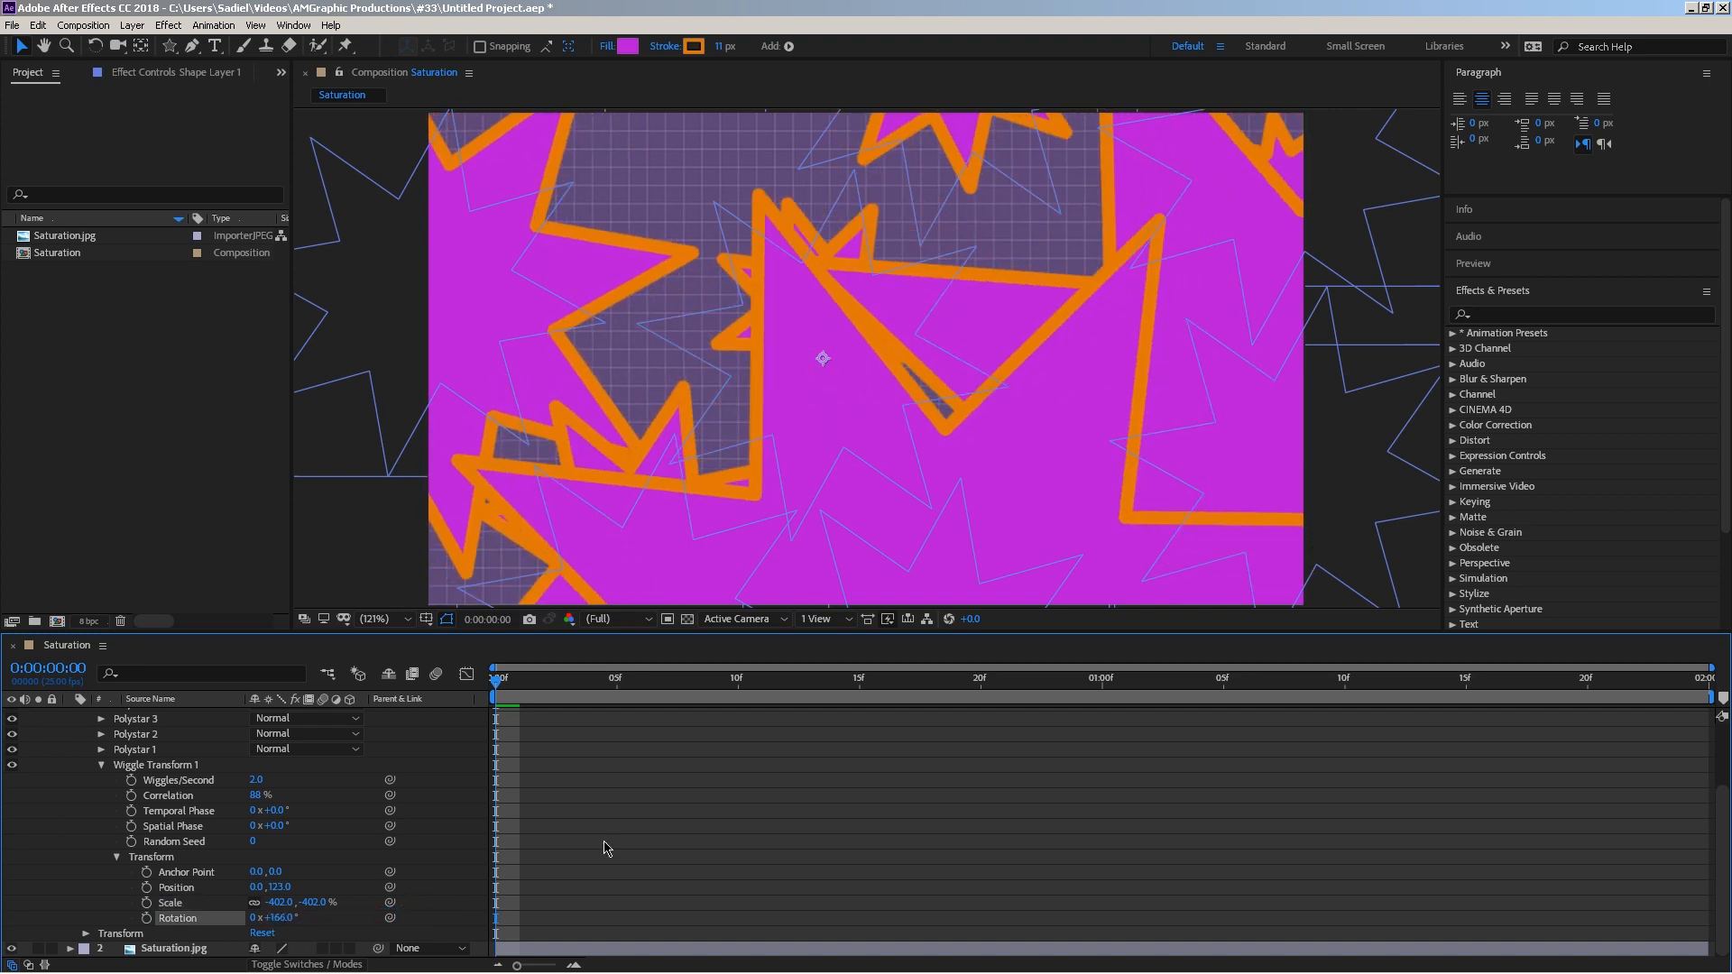
key(space)
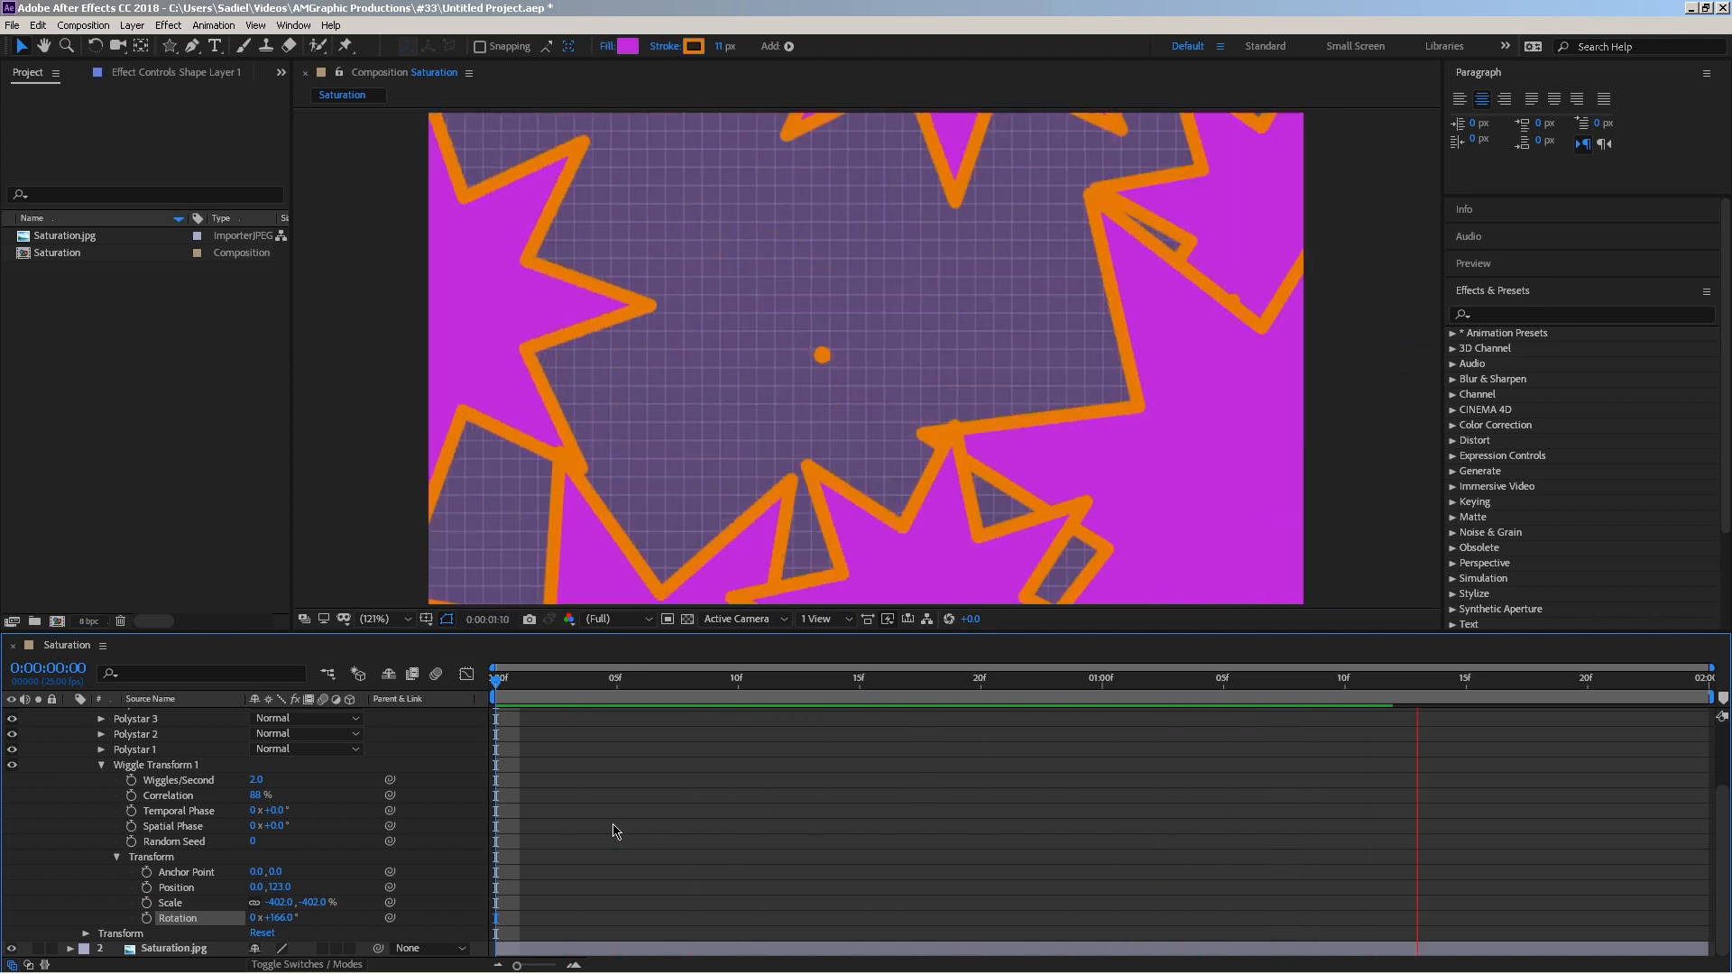
key(space)
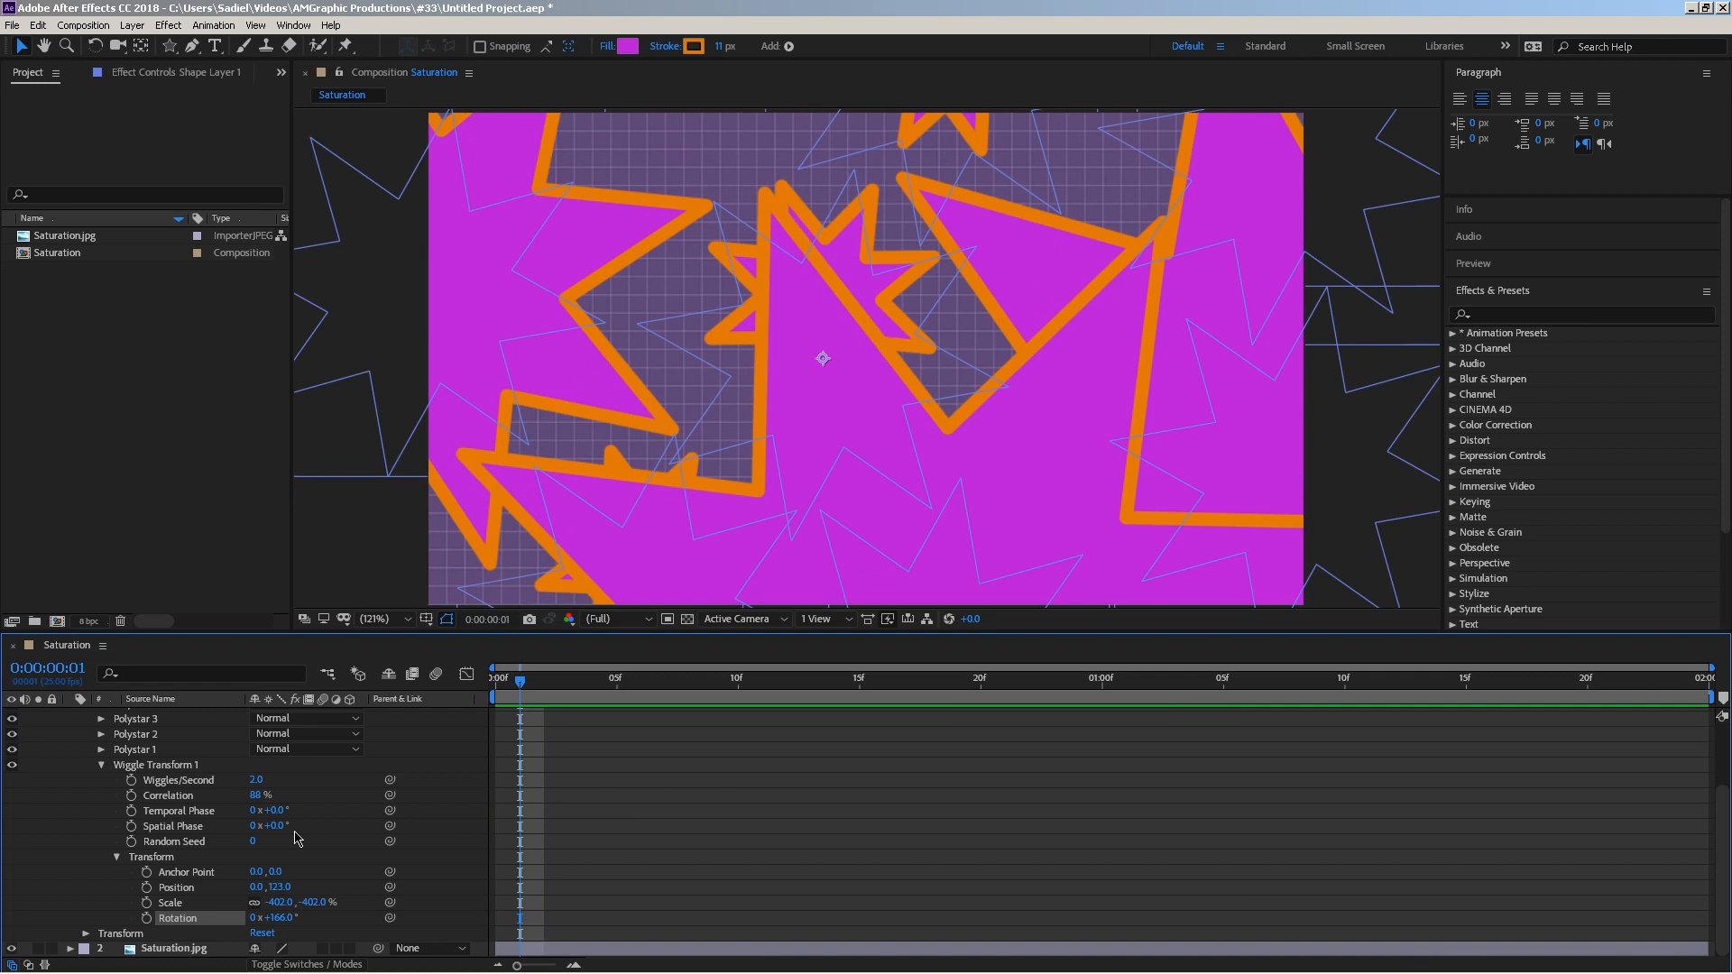
Try a Wiggle Transform rate of 7 wiggles per second and replace it with 0.5.
click(258, 782)
text(7)
key(Return)
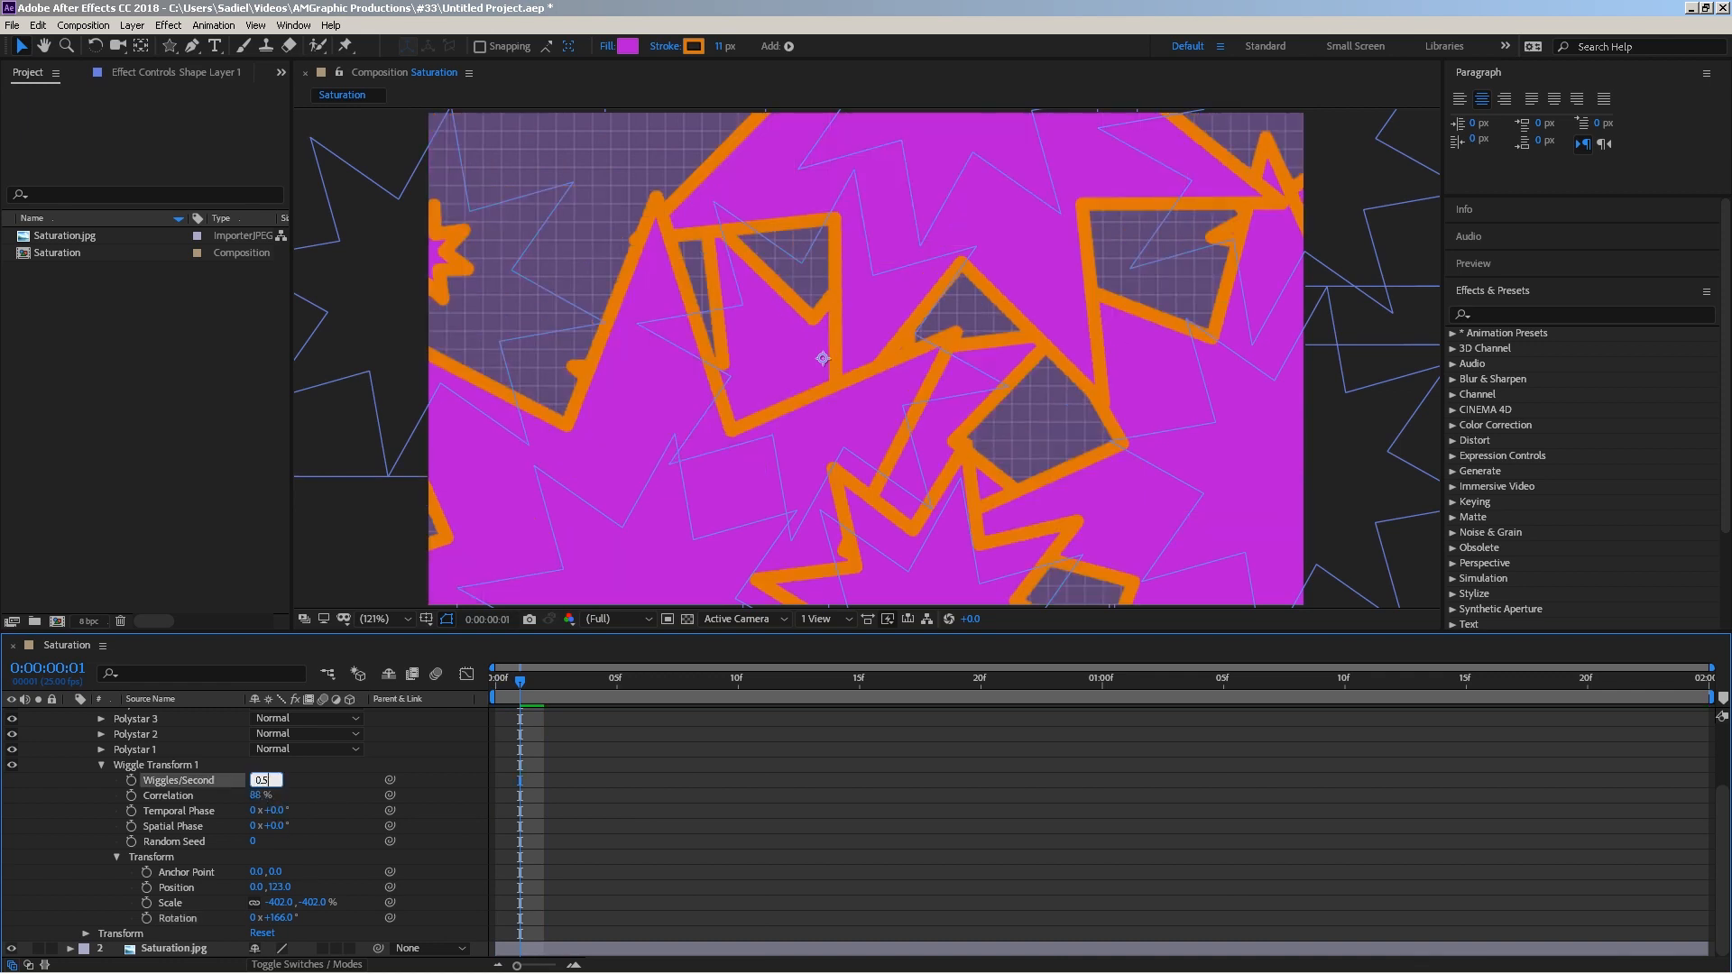
Try a Wiggle Transform scale of -52% and preview the motion.
drag(283, 907, 580, 878)
key(space)
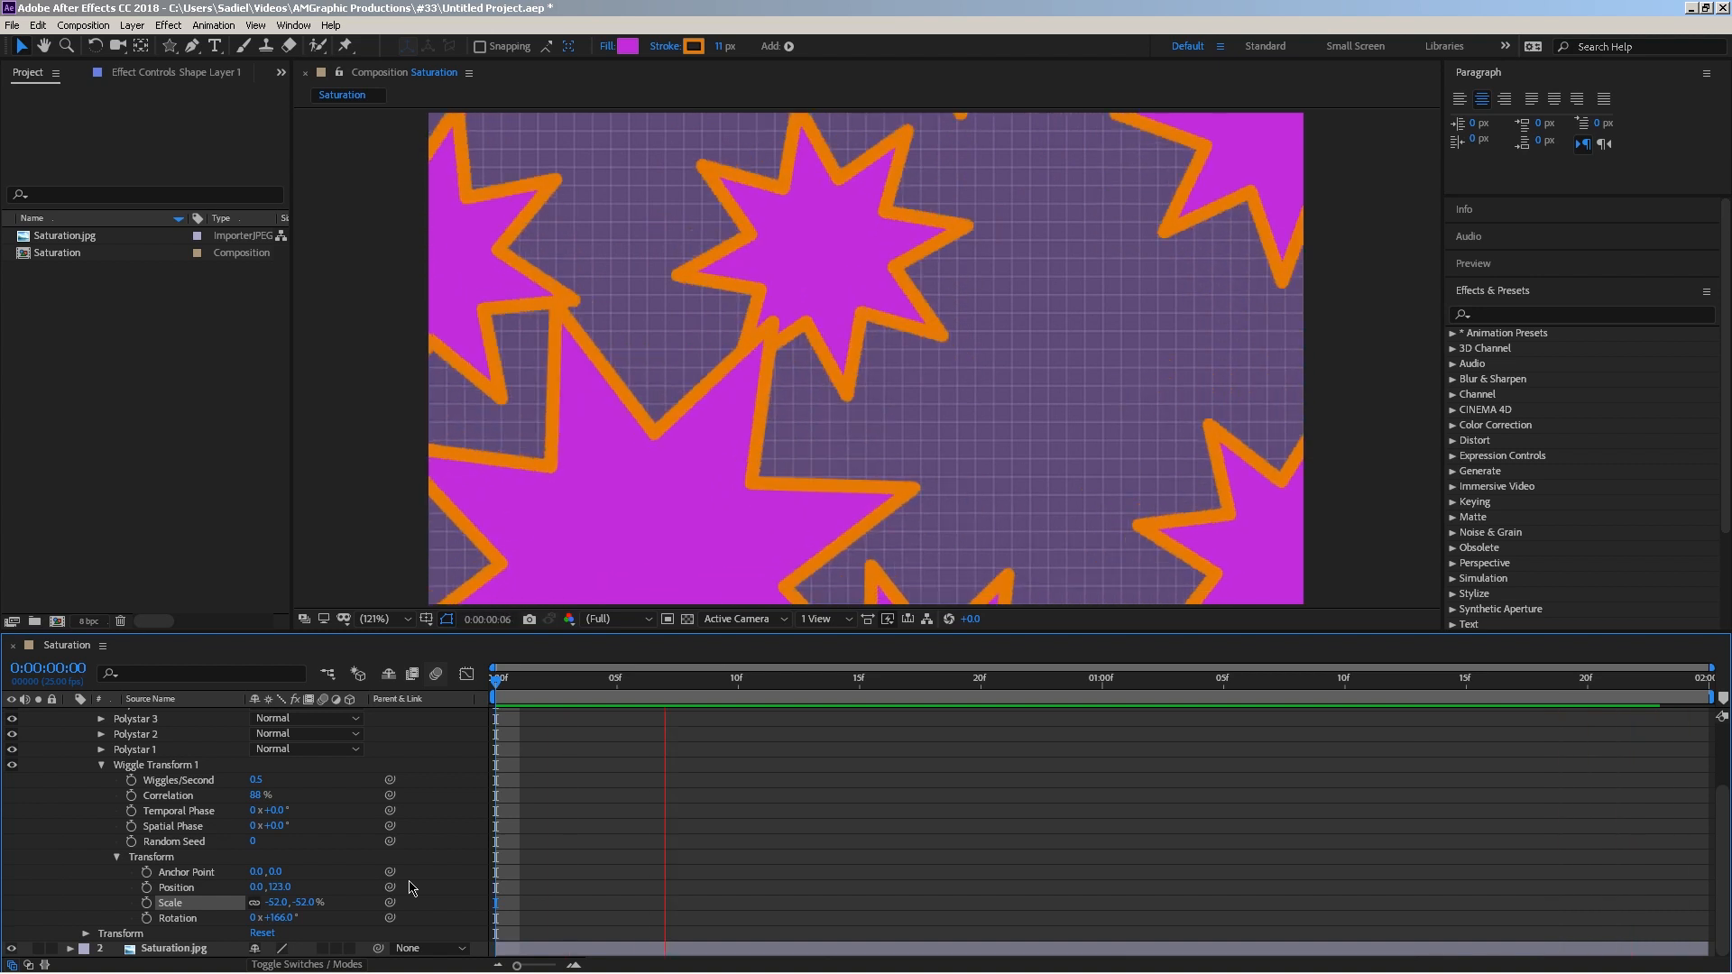
key(space)
Set the Wiggle Transform's scale to 58% and anchor point to 85, -147 at the timeline start, and preview the result.
drag(534, 698, 422, 696)
drag(282, 904, 370, 902)
key(space)
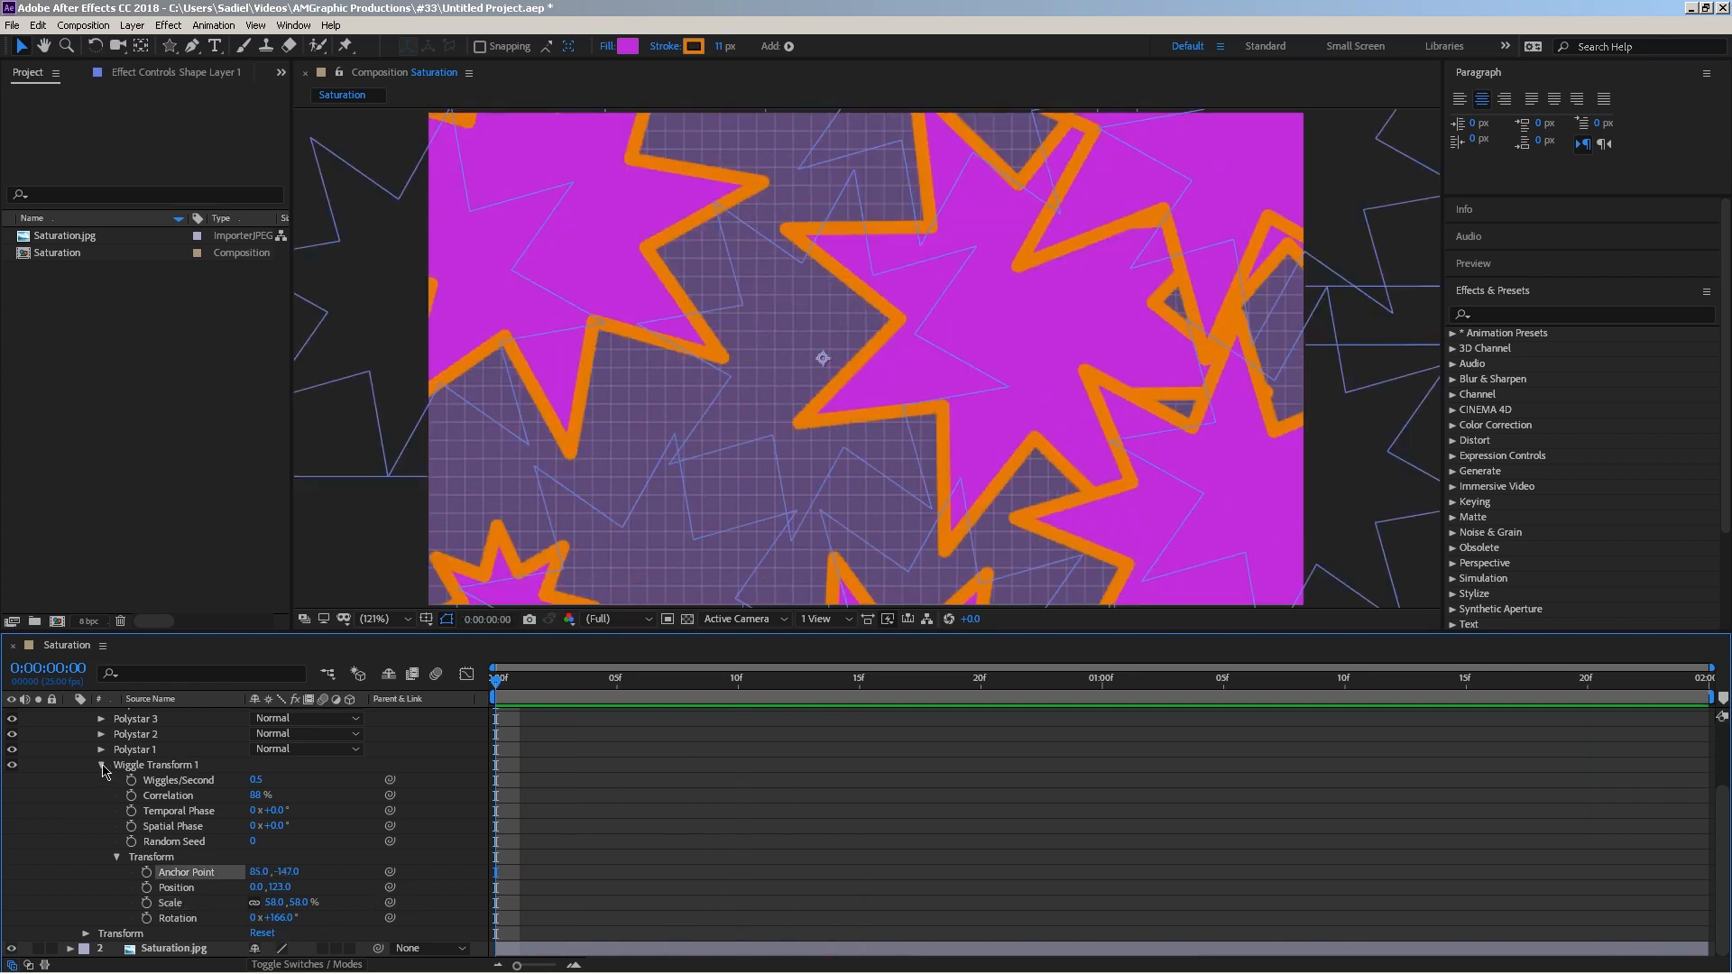
Collapse the Wiggle Transform settings and delete the star shape layer from the composition.
click(102, 766)
click(143, 747)
key(Delete)
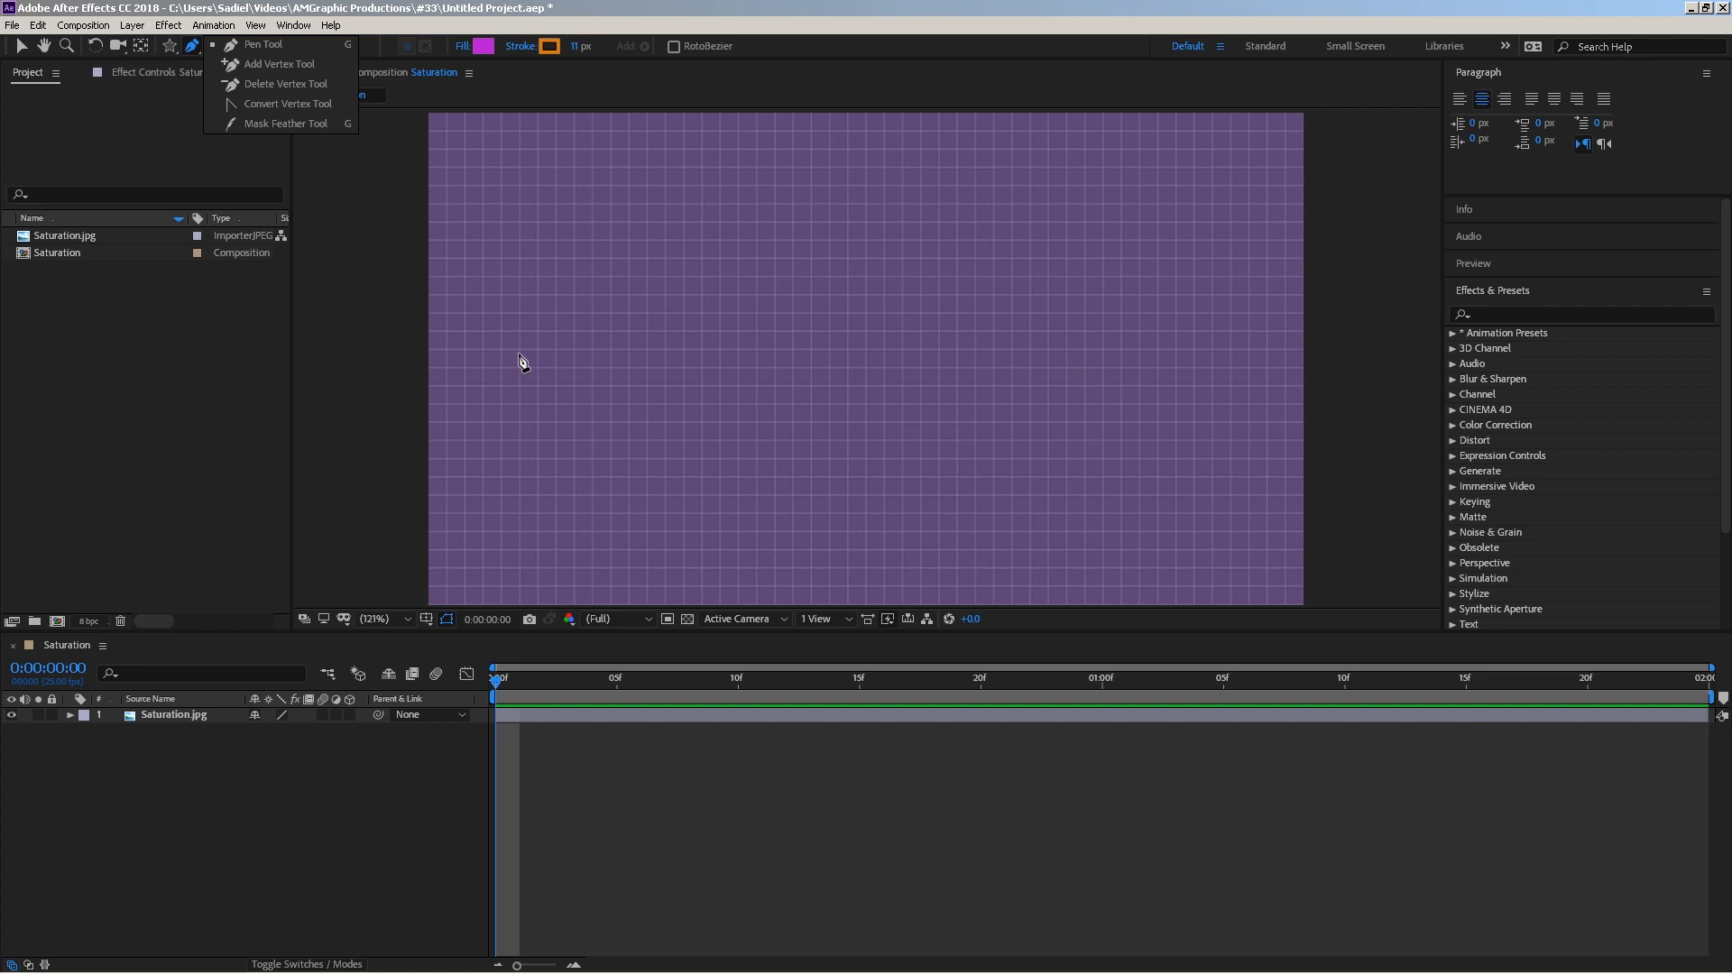
Draw a nearly horizontal Pen tool line with a light blue stroke and place a duplicate above it, shifted to the right.
click(519, 354)
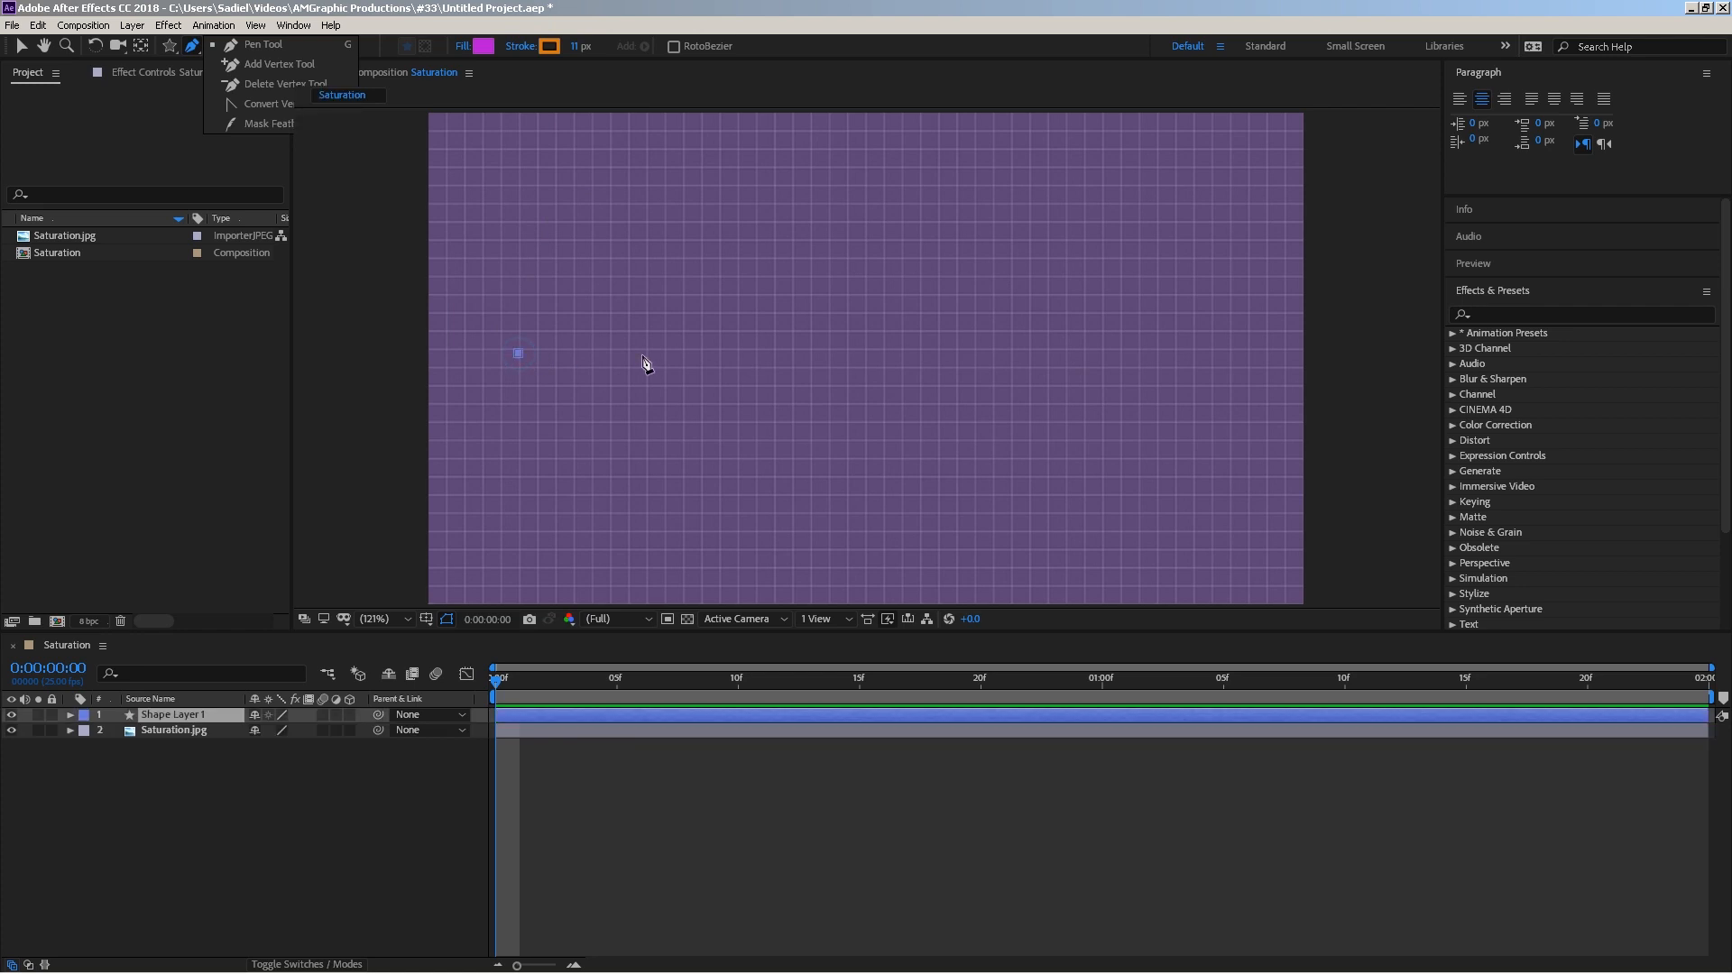
click(1015, 351)
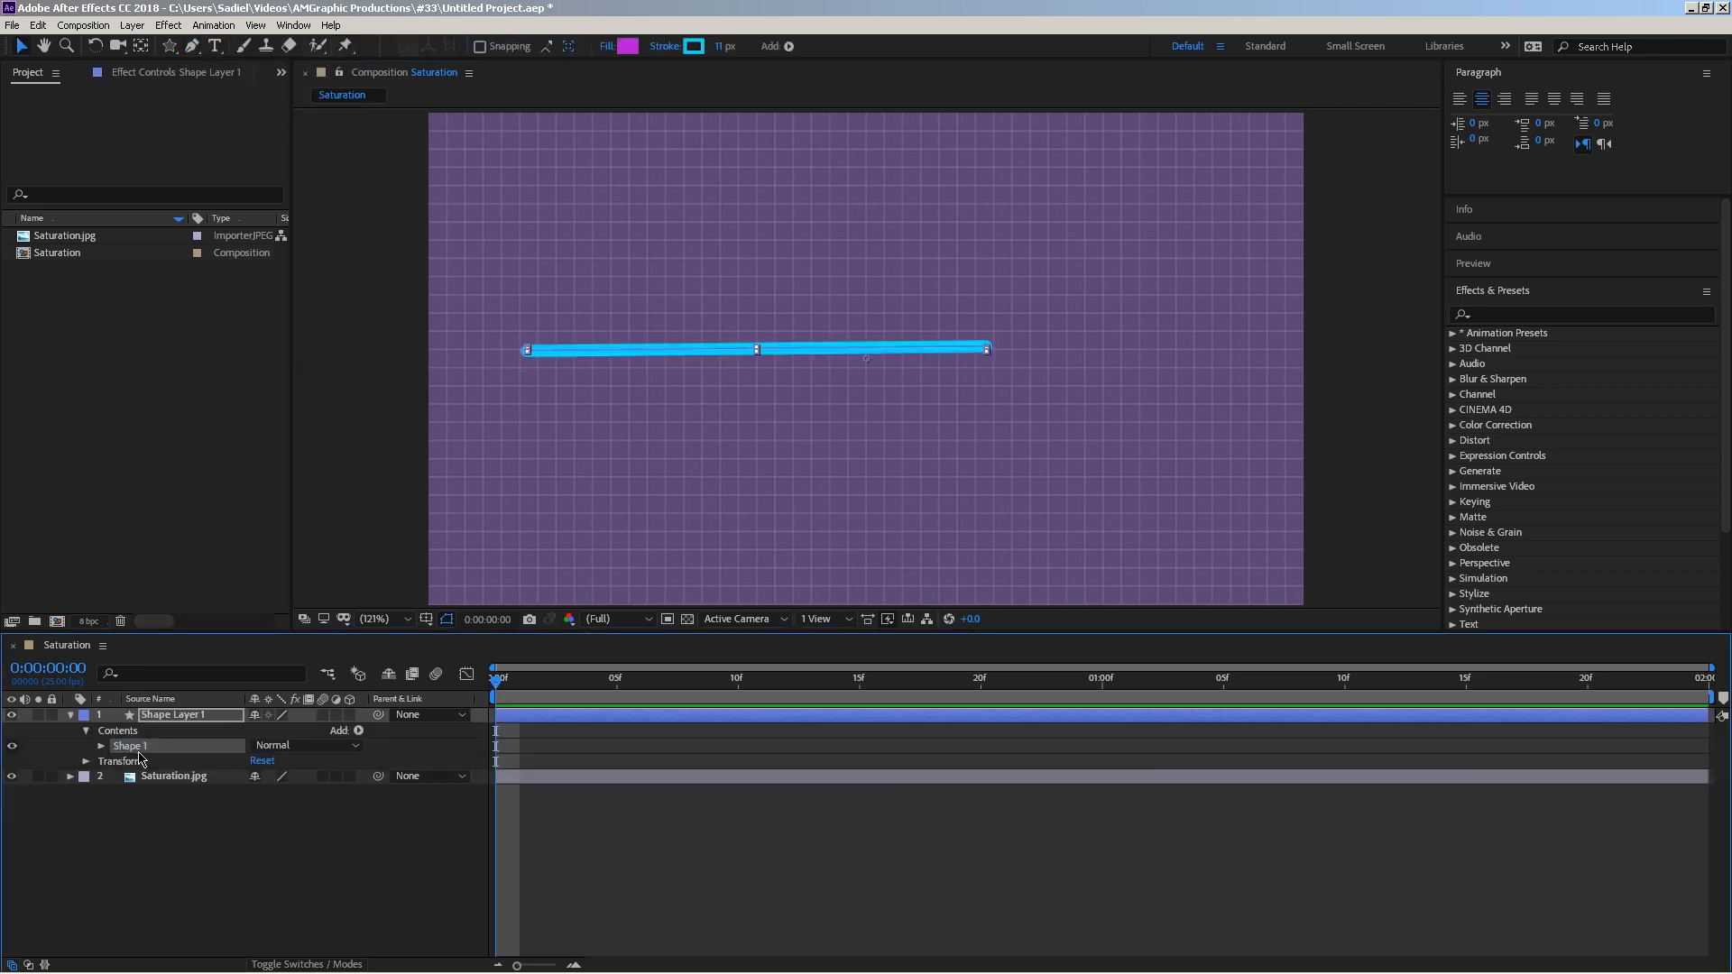
key(ctrl+d)
drag(798, 348, 865, 284)
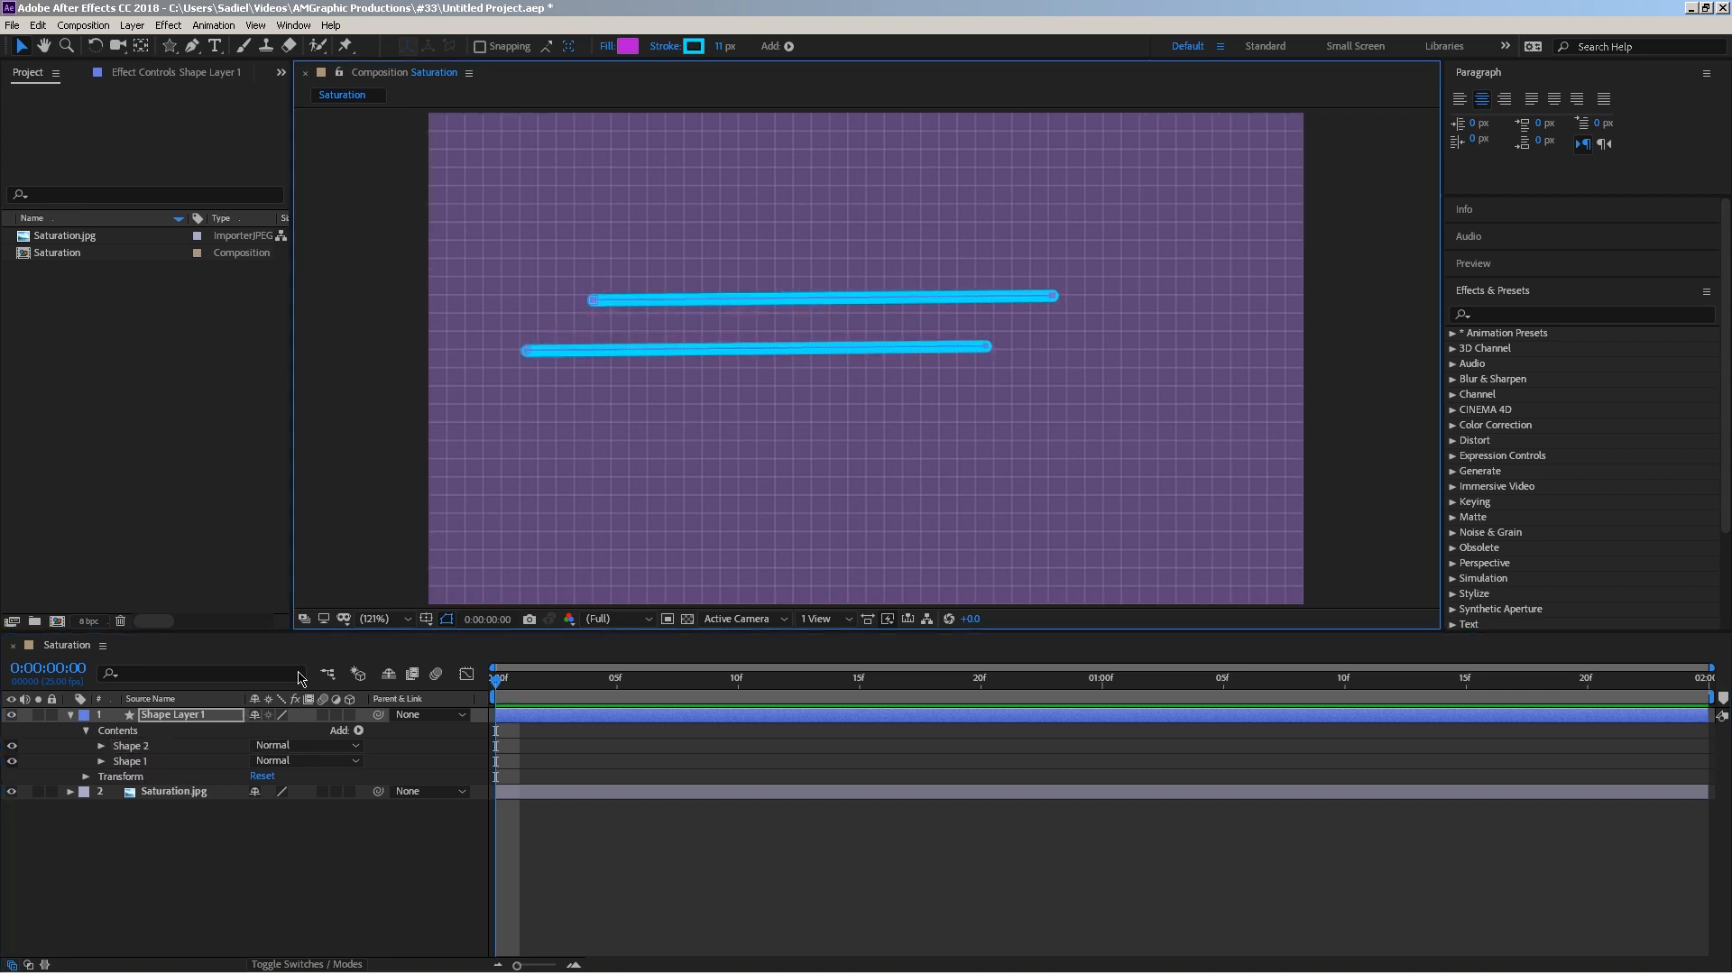
Duplicate the line until there are five and stagger the copies horizontally at different heights in the composition.
click(147, 748)
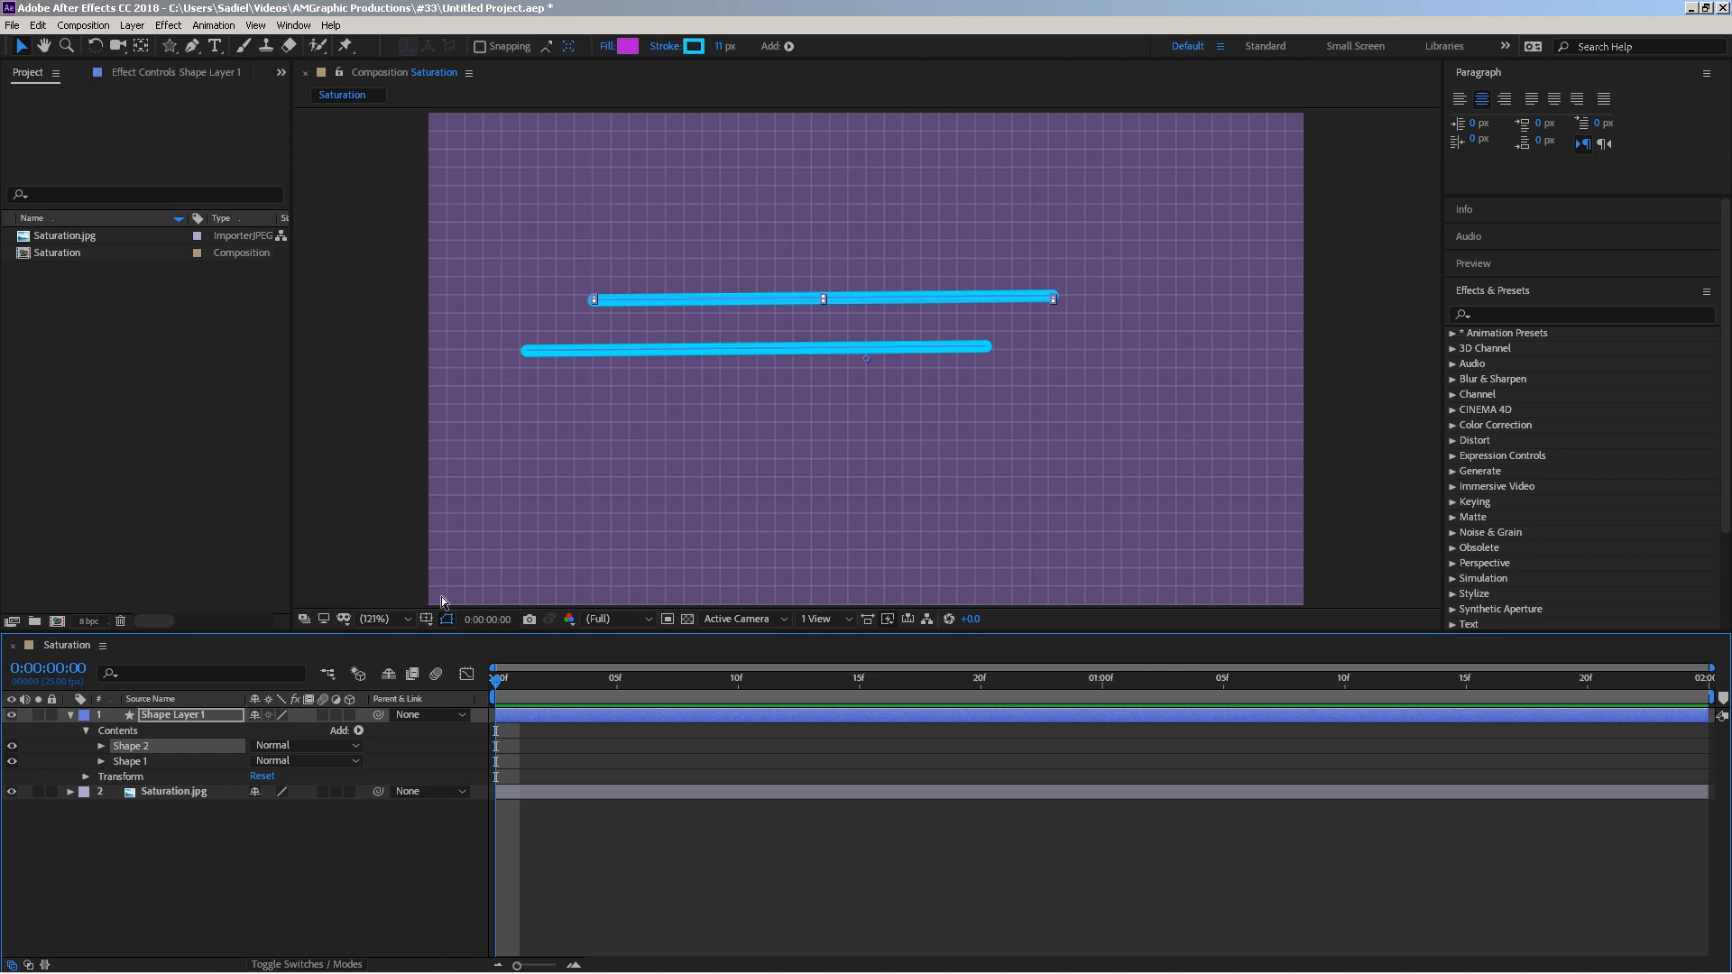
key(ctrl+d)
drag(758, 300, 846, 419)
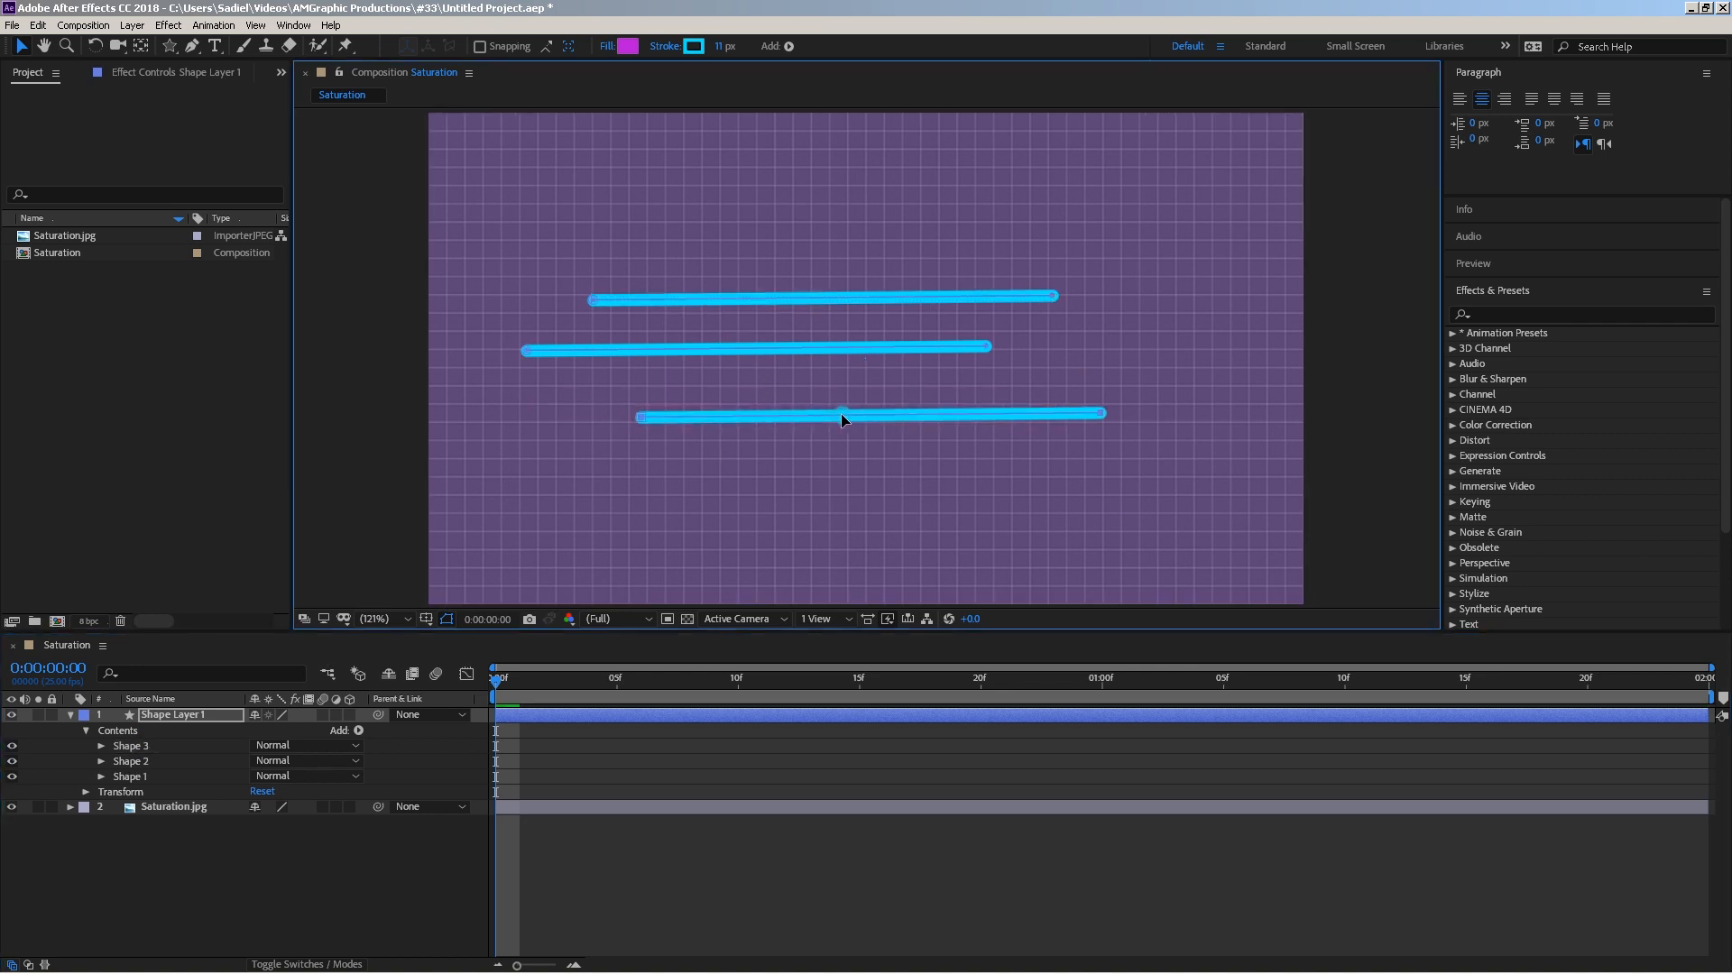
click(726, 363)
double_click(829, 297)
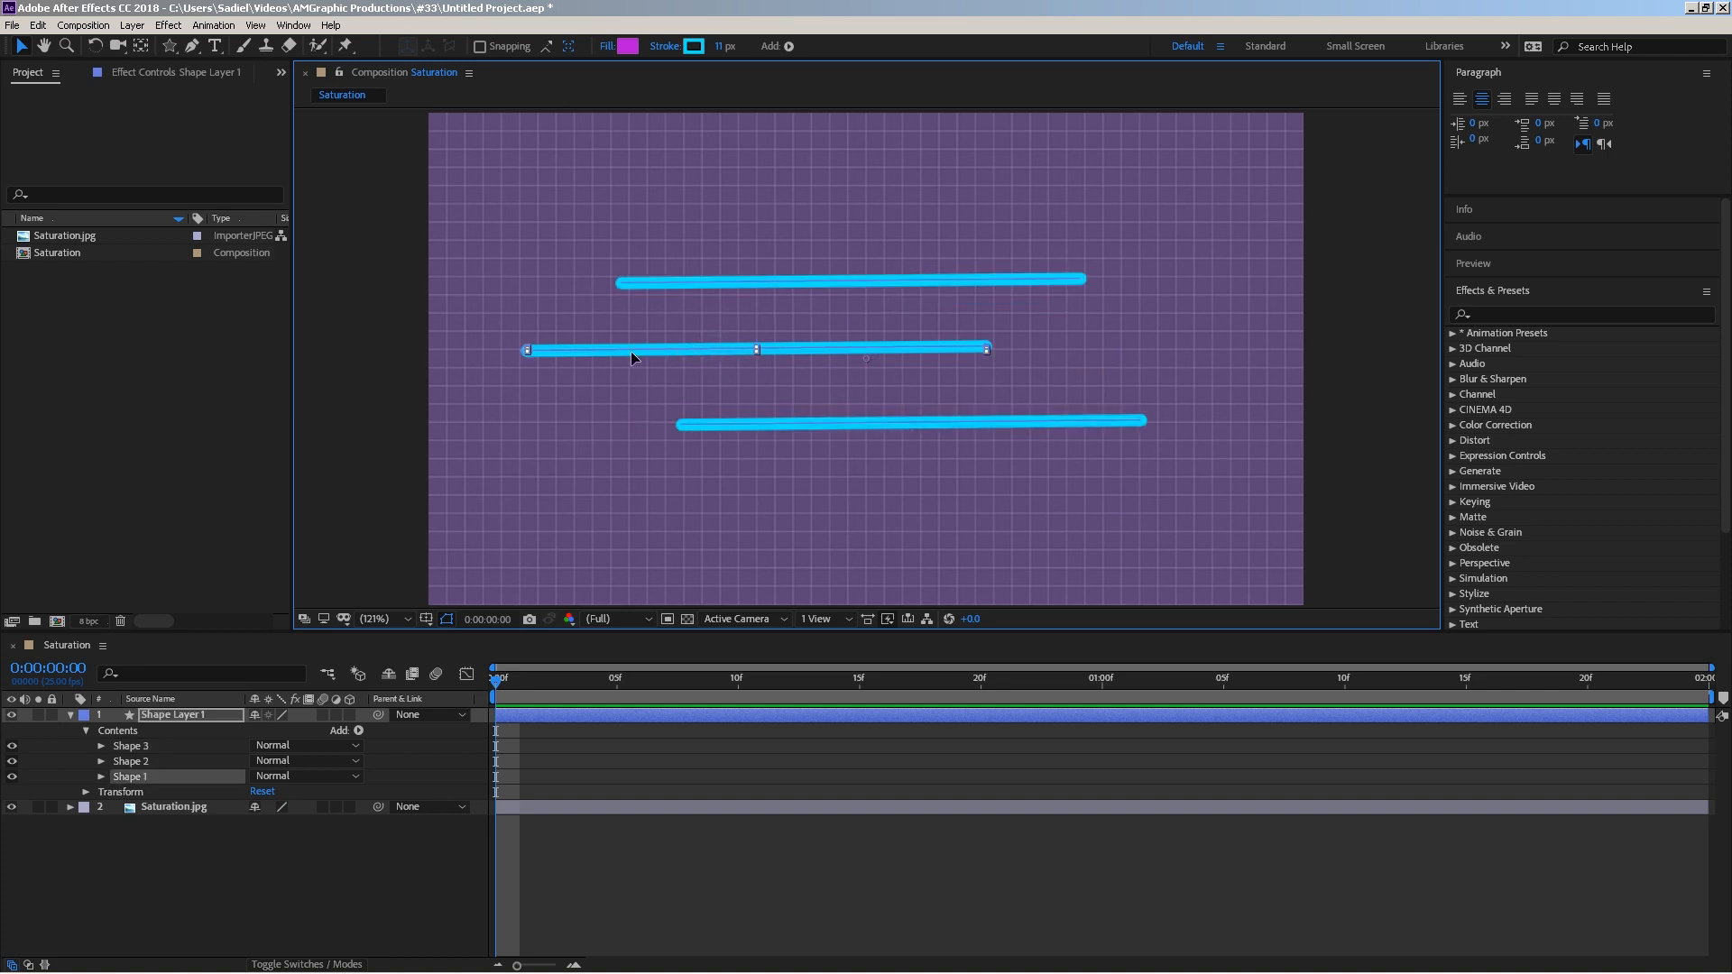
drag(631, 353, 593, 360)
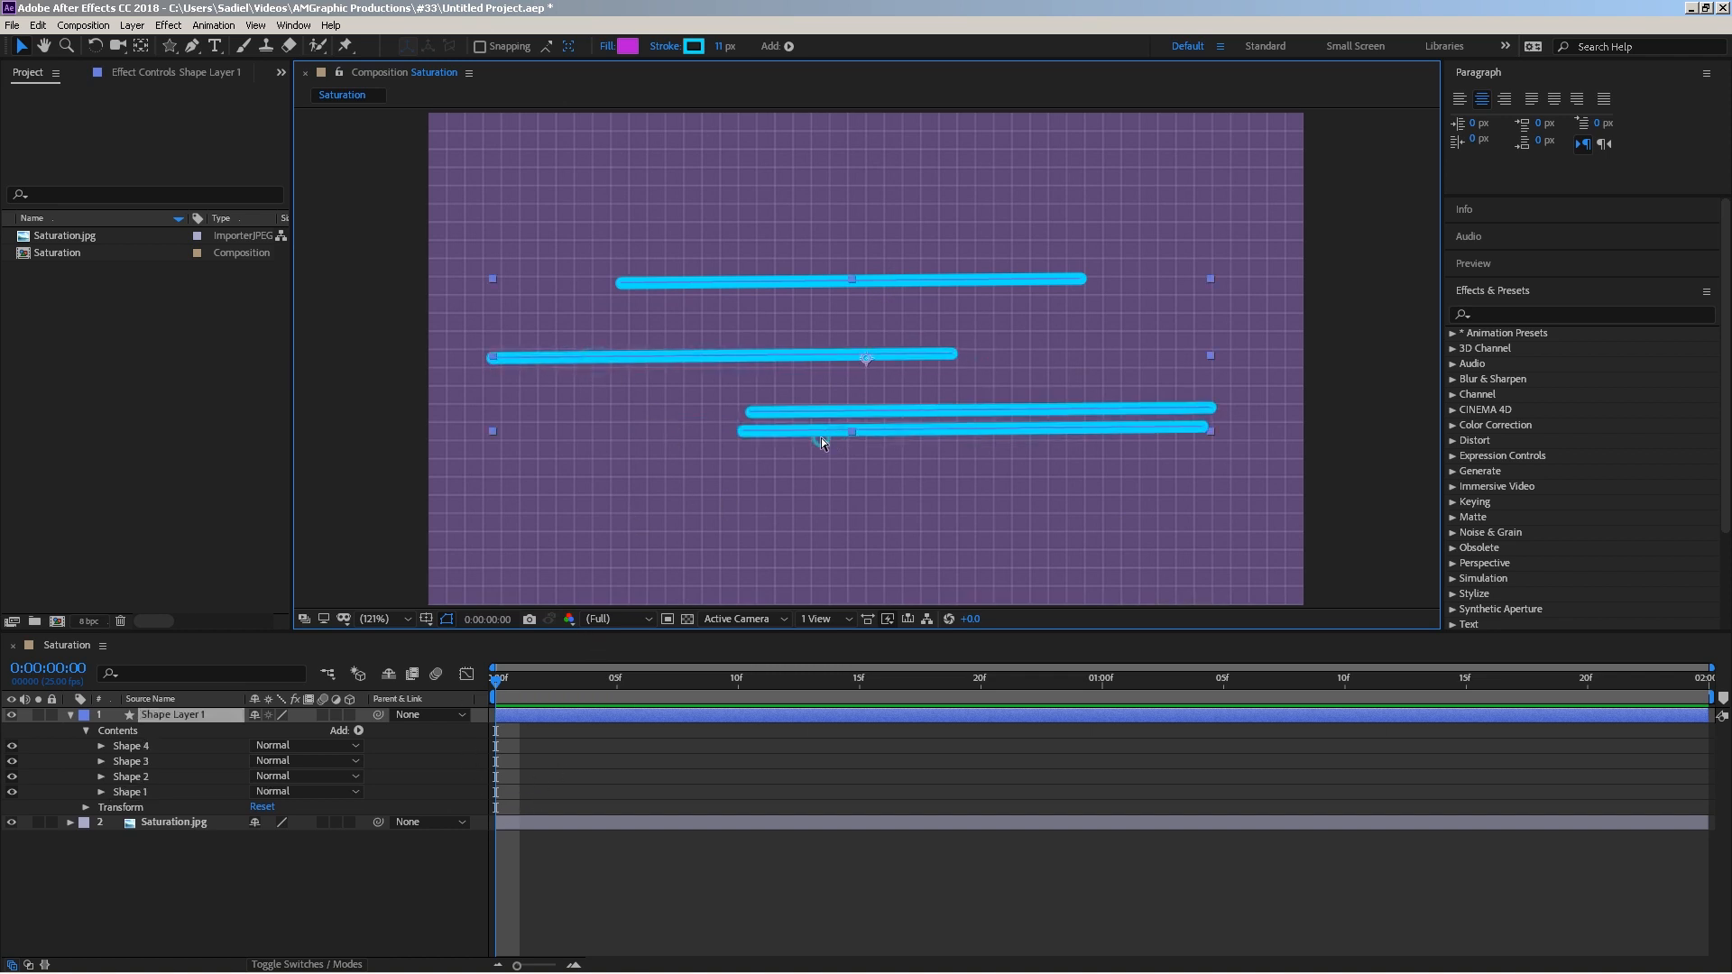
Add a Wiggle Transform to the shape layer with the five lines, expand its settings and select the Shape 5 line.
click(359, 731)
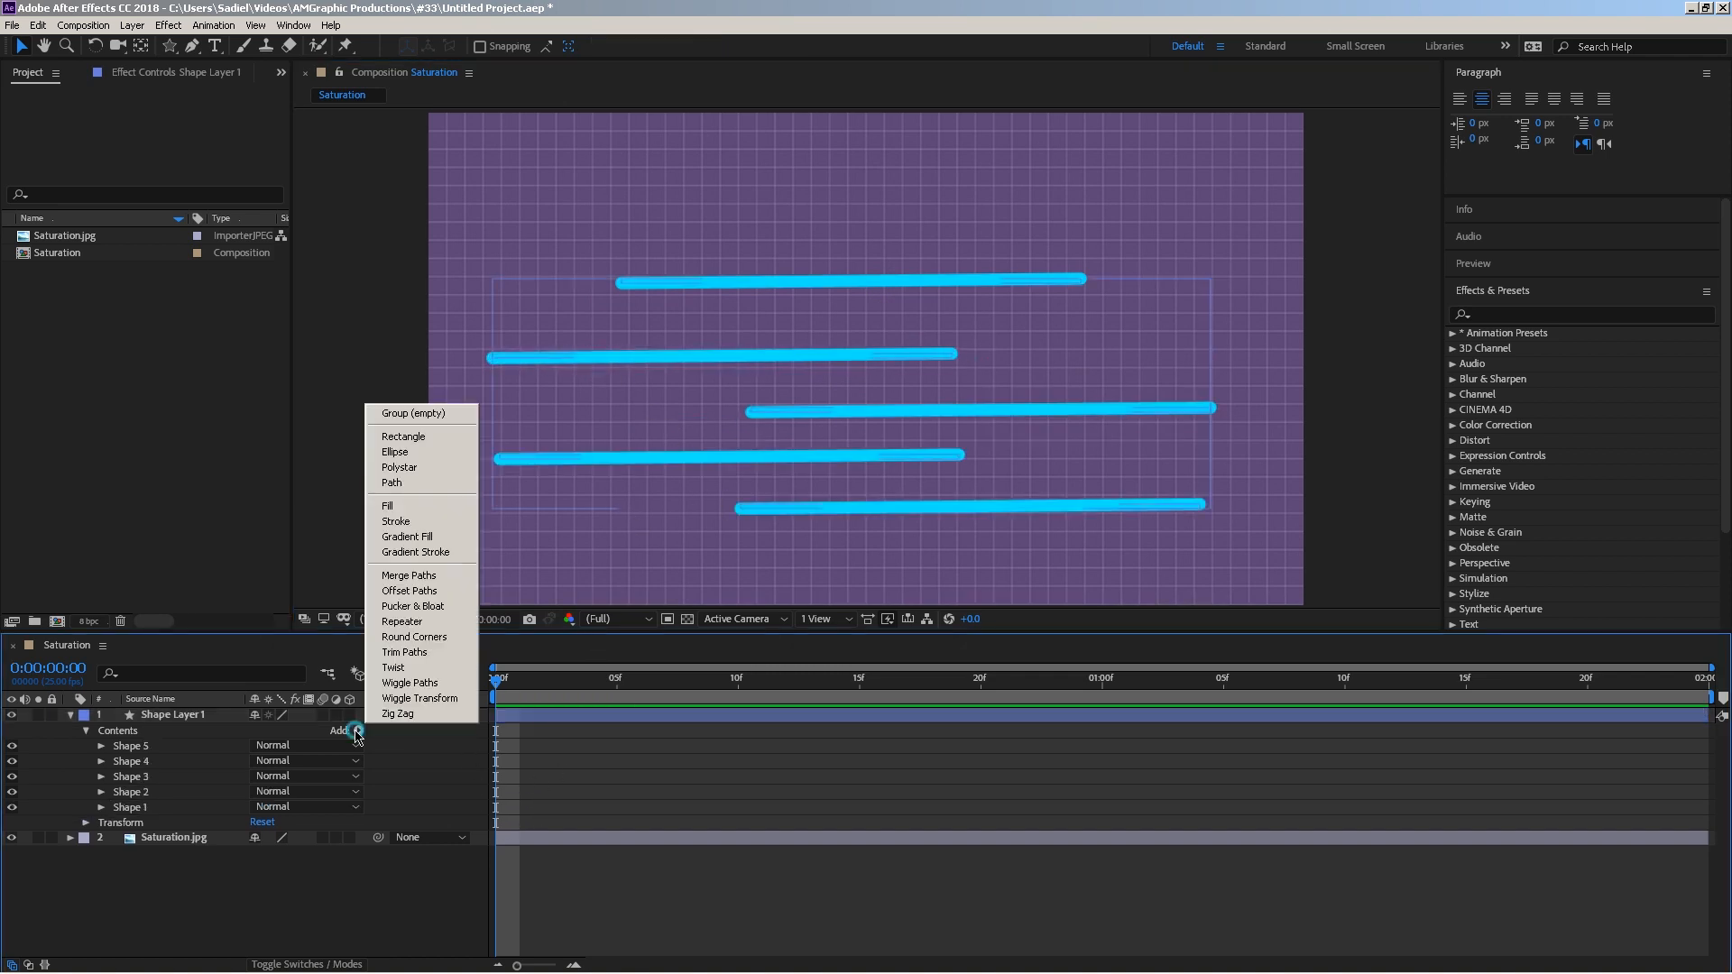
click(423, 703)
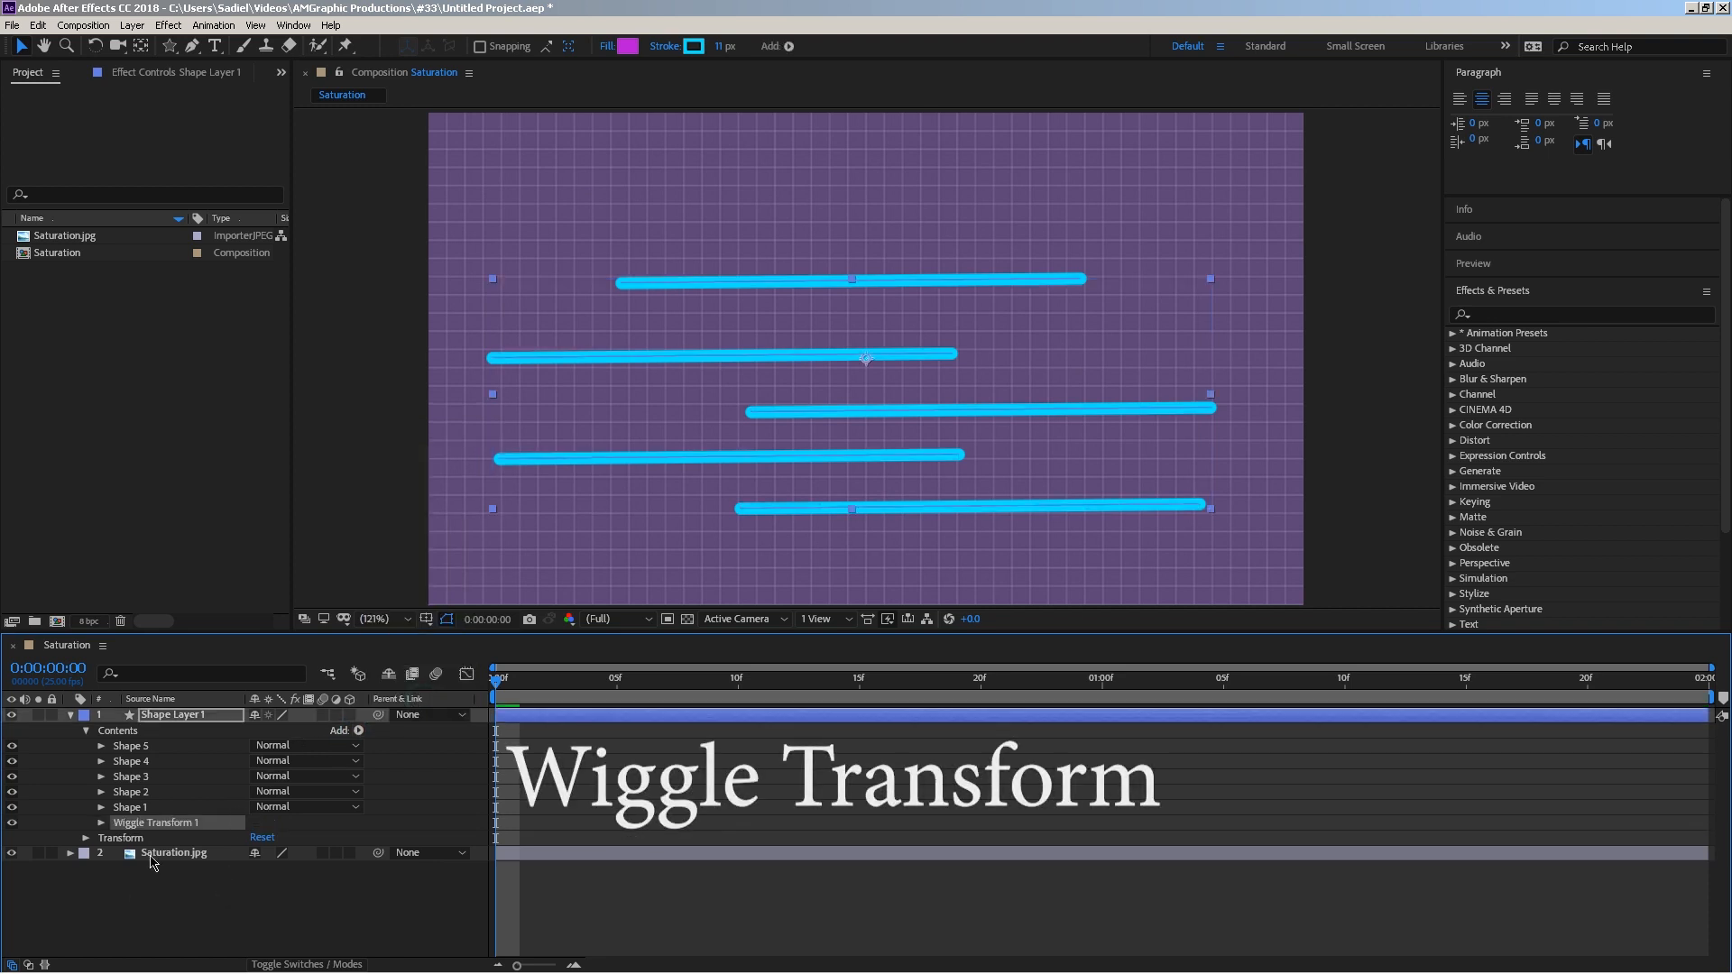
click(102, 823)
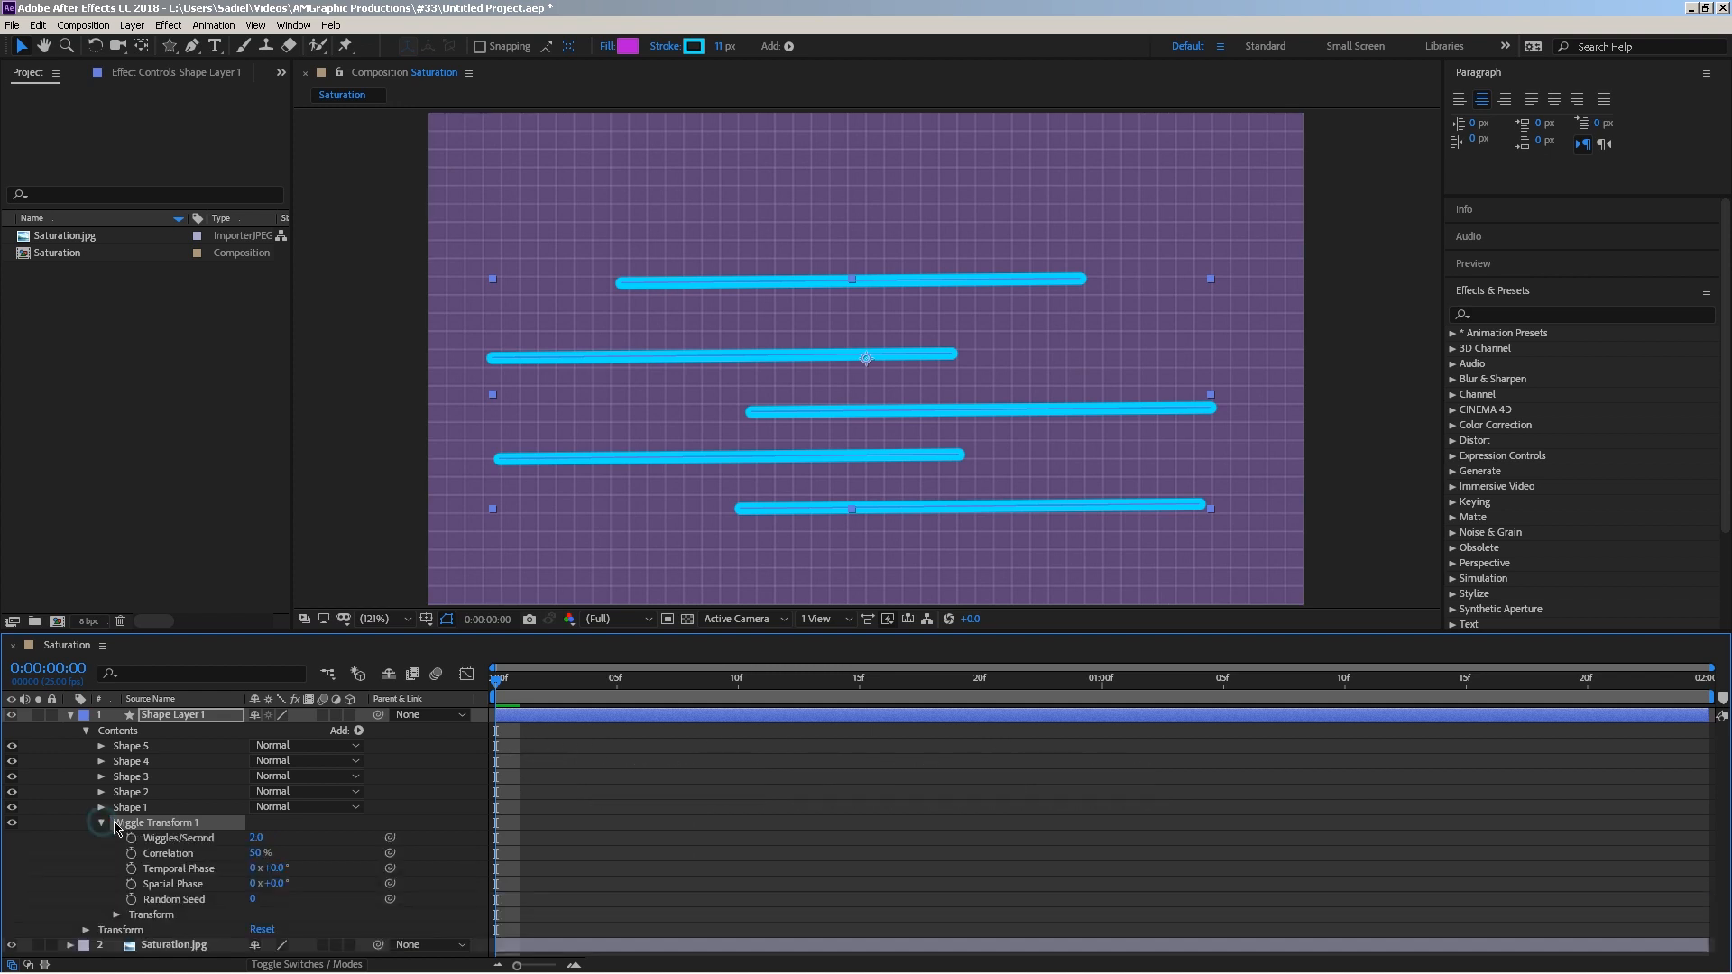
click(127, 807)
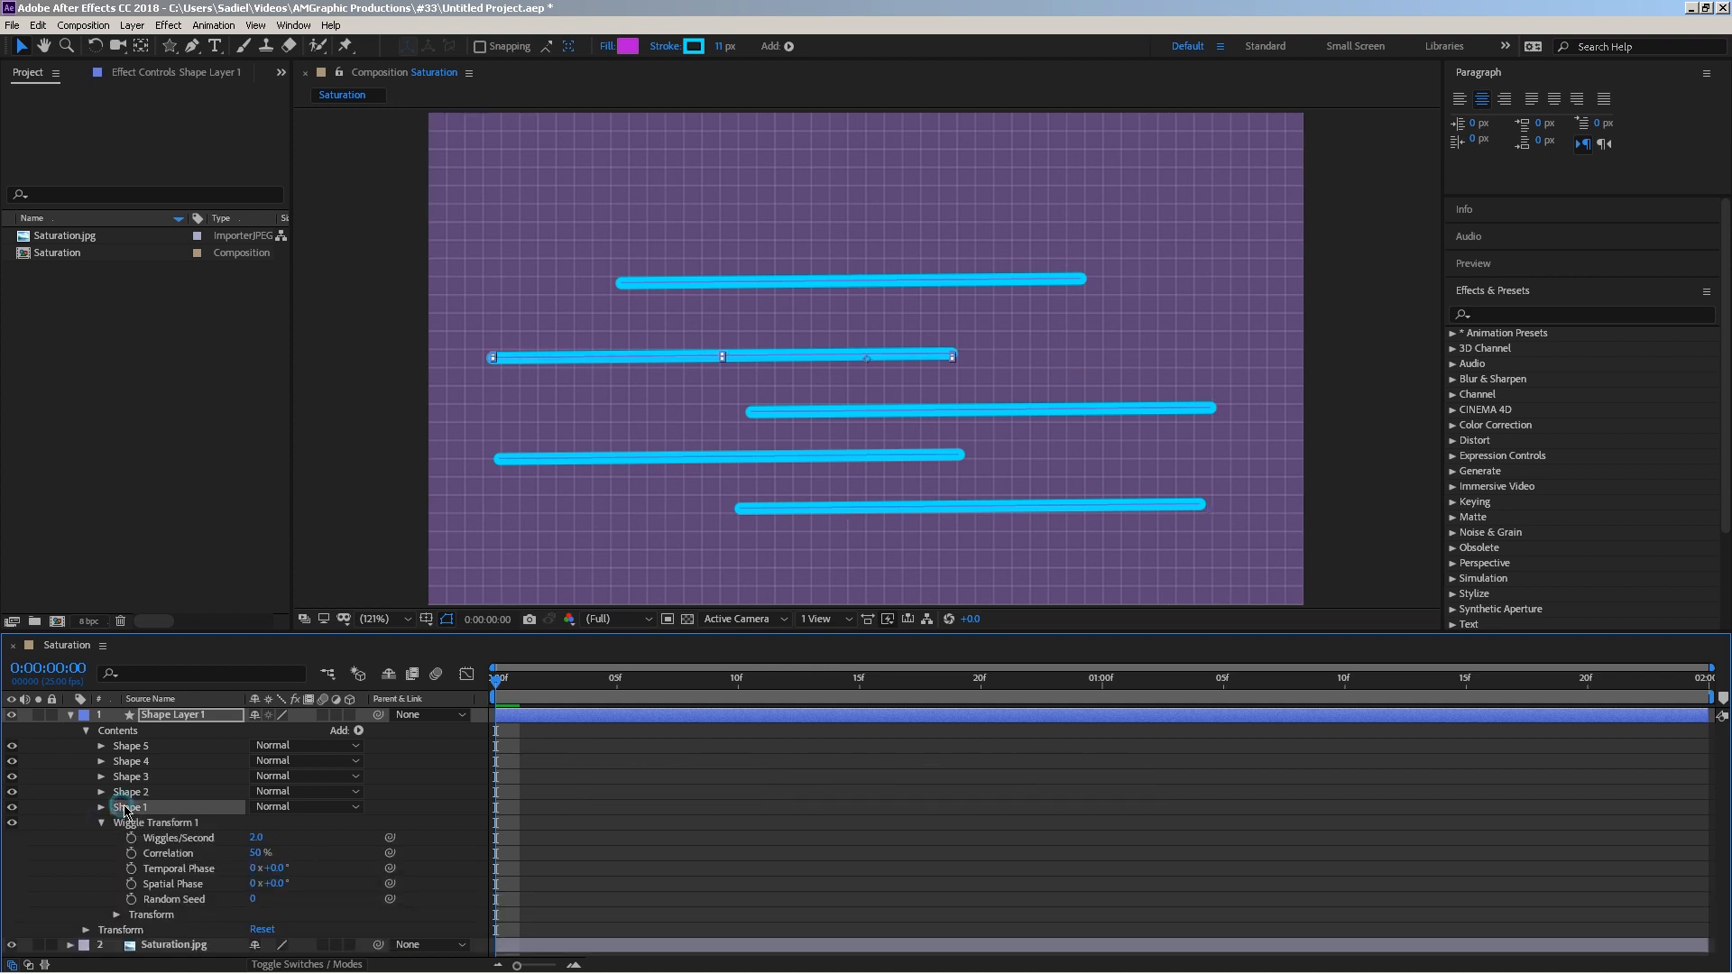
click(140, 748)
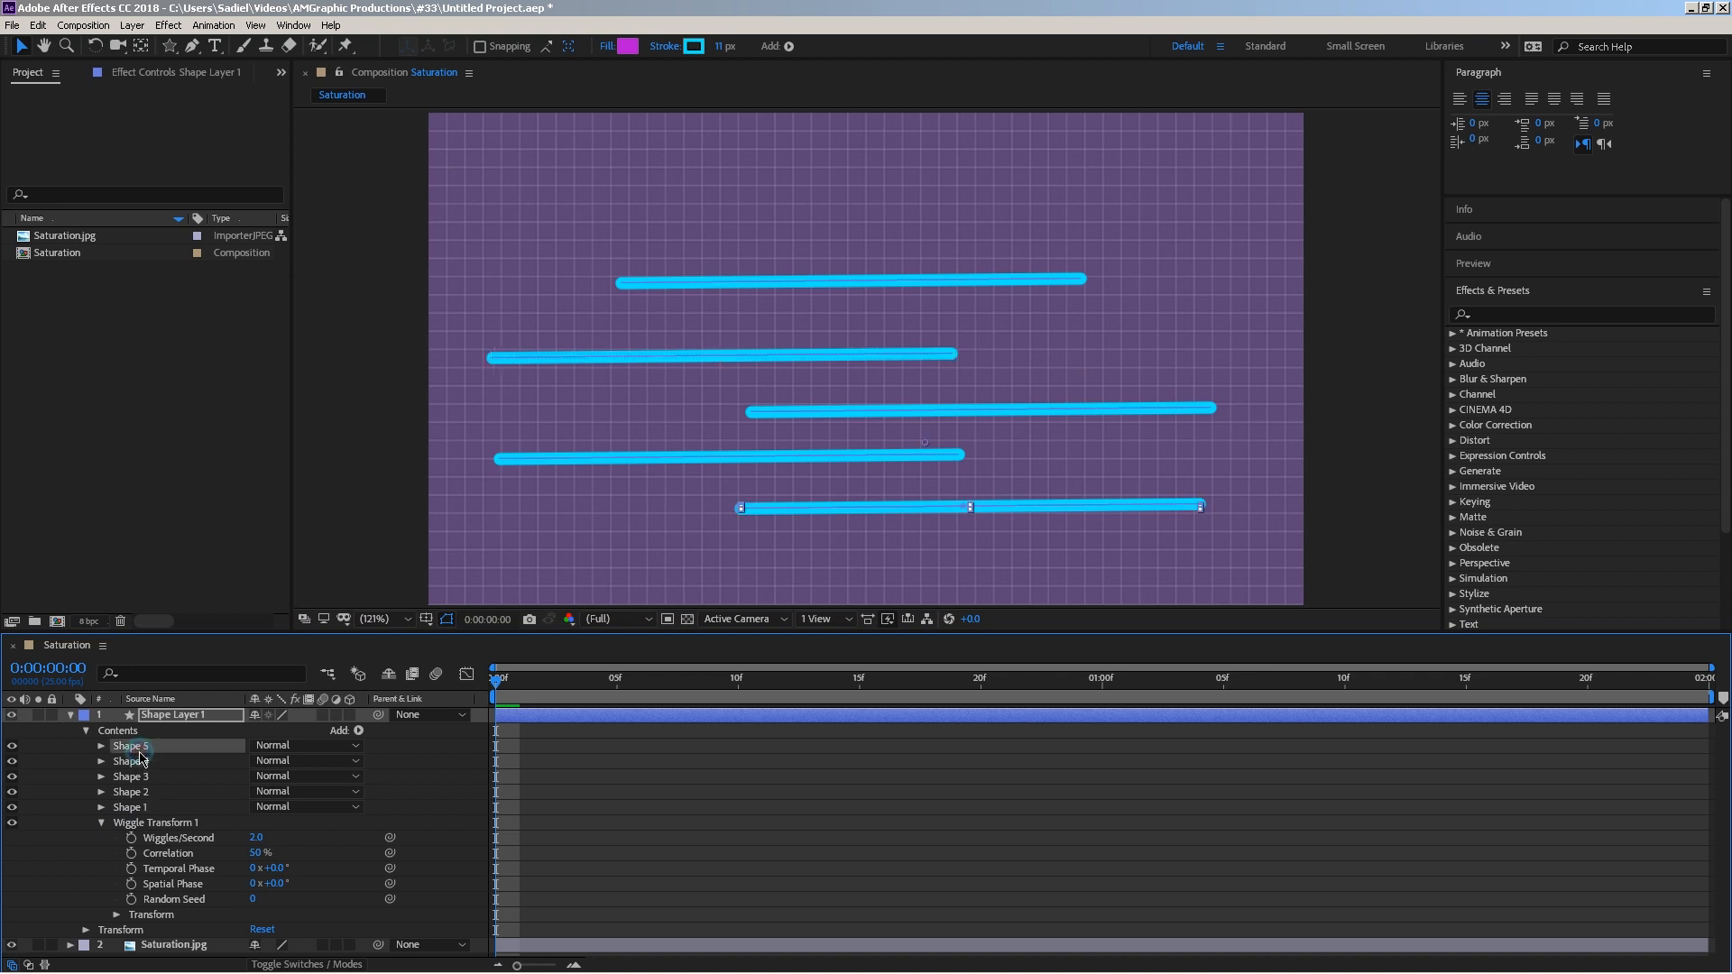
Duplicate the line until there are seven spread over the composition, and preview the Wiggle Transform with a horizontal Position of 381.
key(ctrl+d)
drag(1047, 508, 1245, 176)
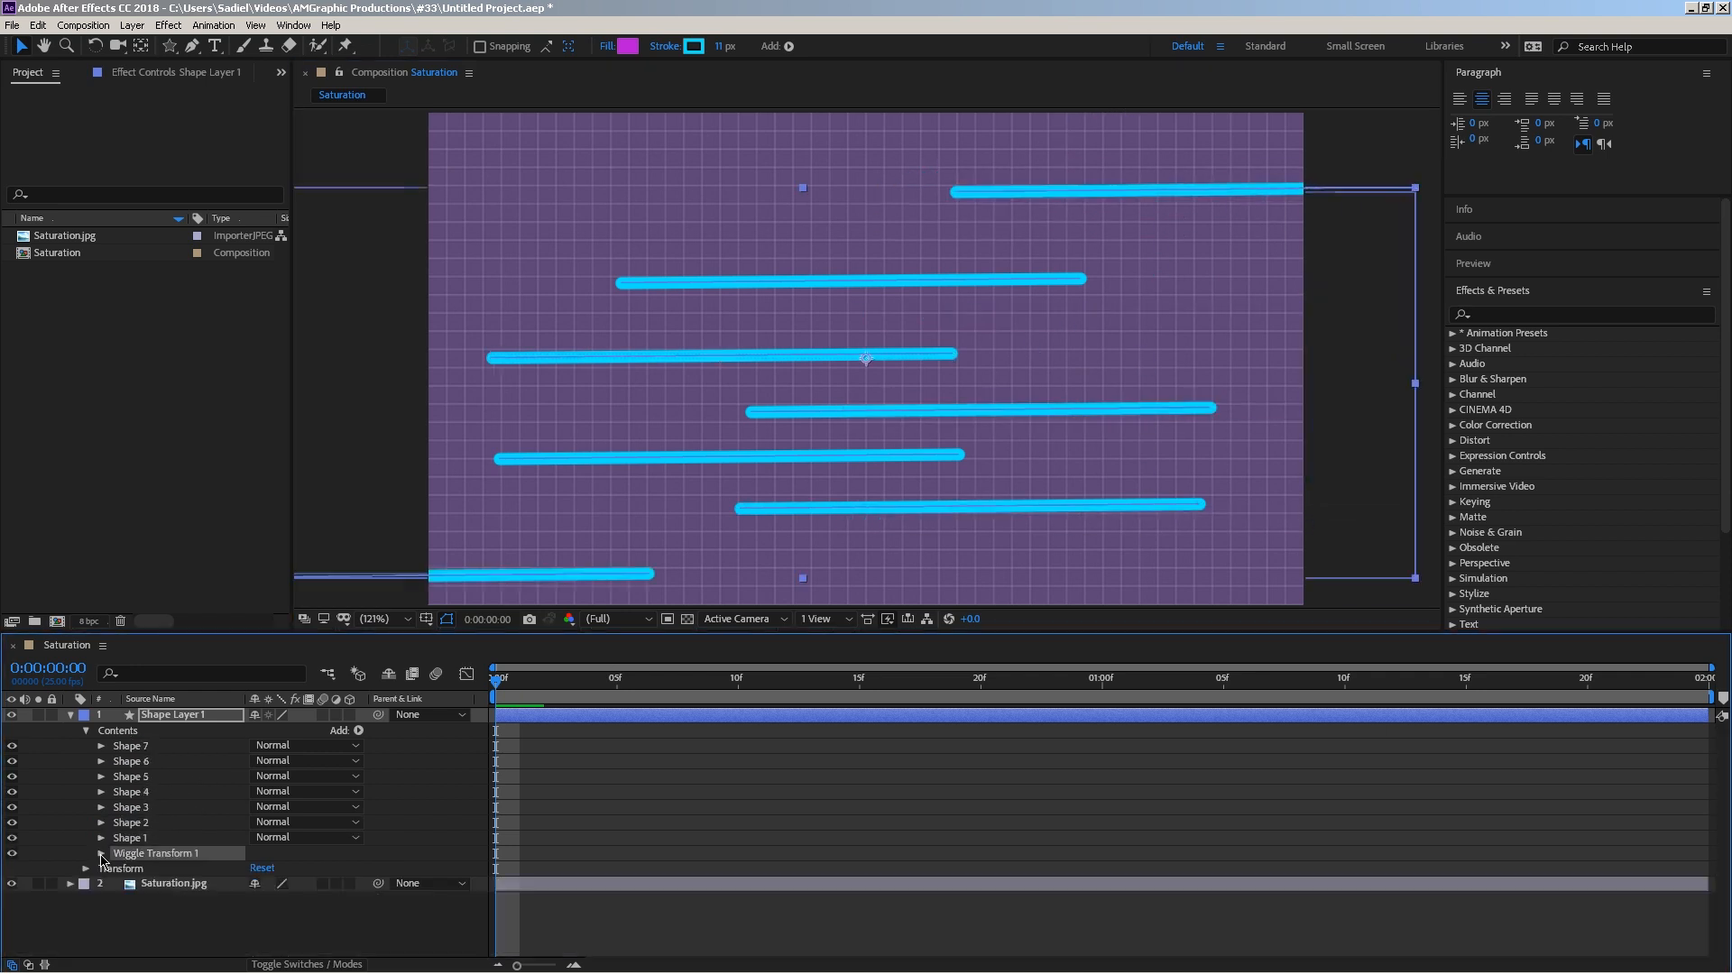
click(101, 853)
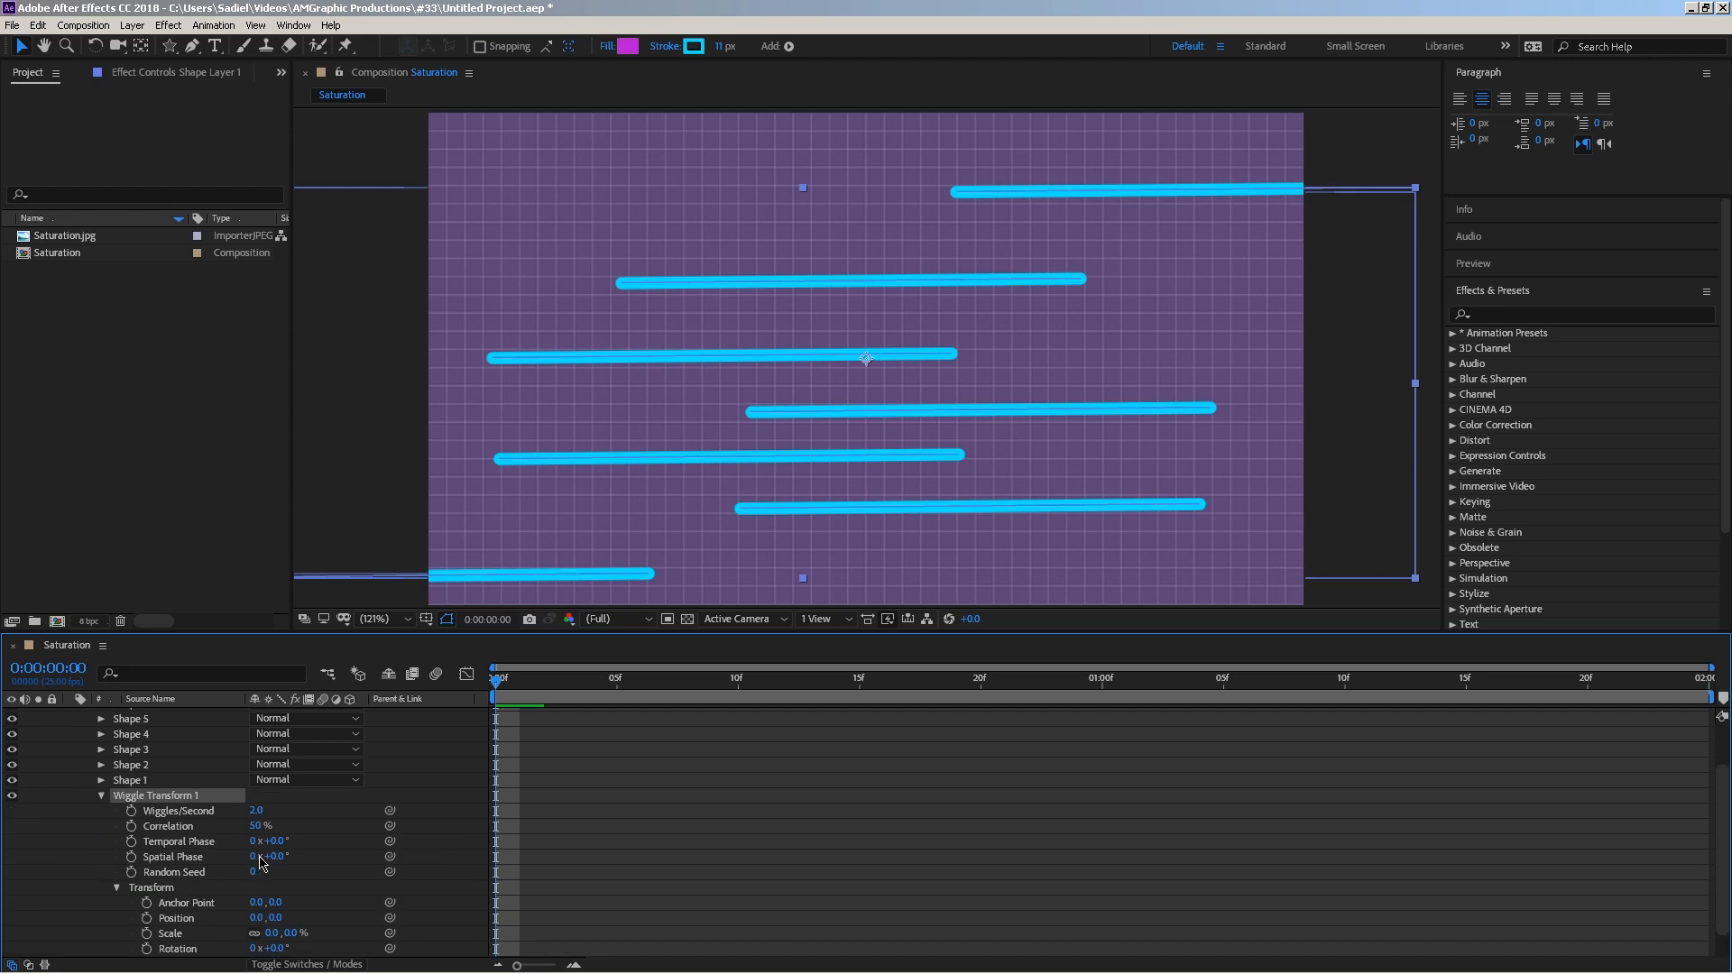
drag(256, 922, 386, 920)
key(space)
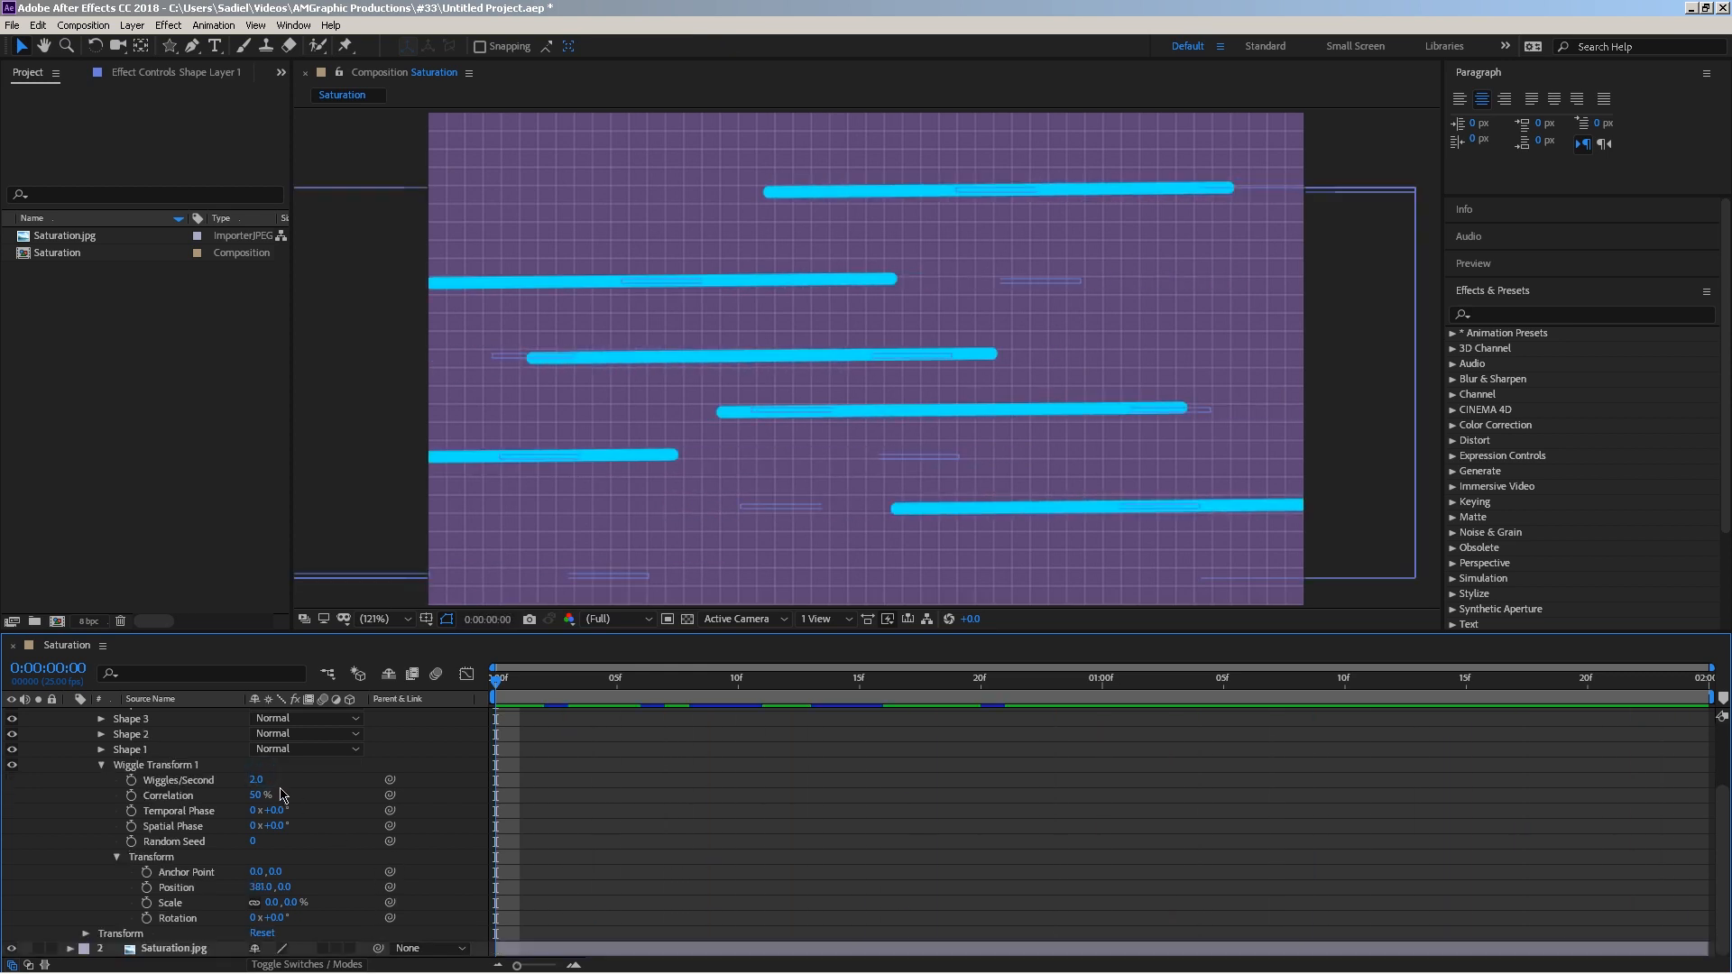
Set the Wiggle Transform to 1 Wiggles/Second, Random Seed 28 and 18% Correlation, and preview the animation.
click(261, 777)
text(1)
key(Return)
drag(254, 841, 284, 845)
key(space)
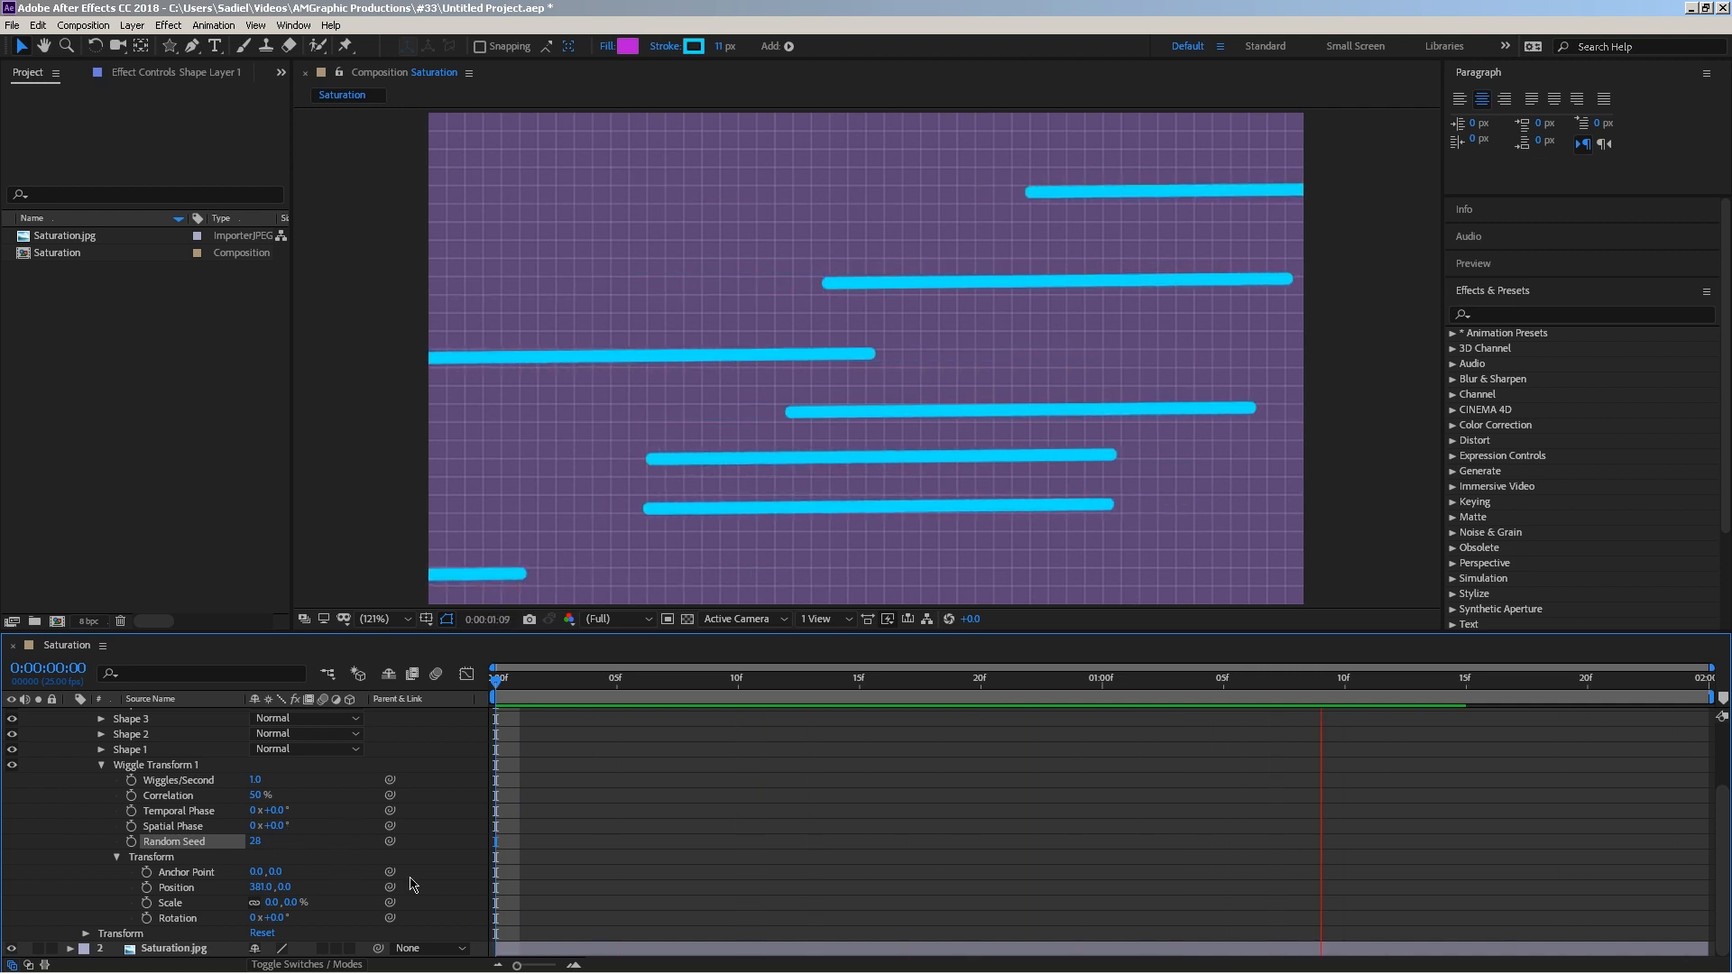
key(space)
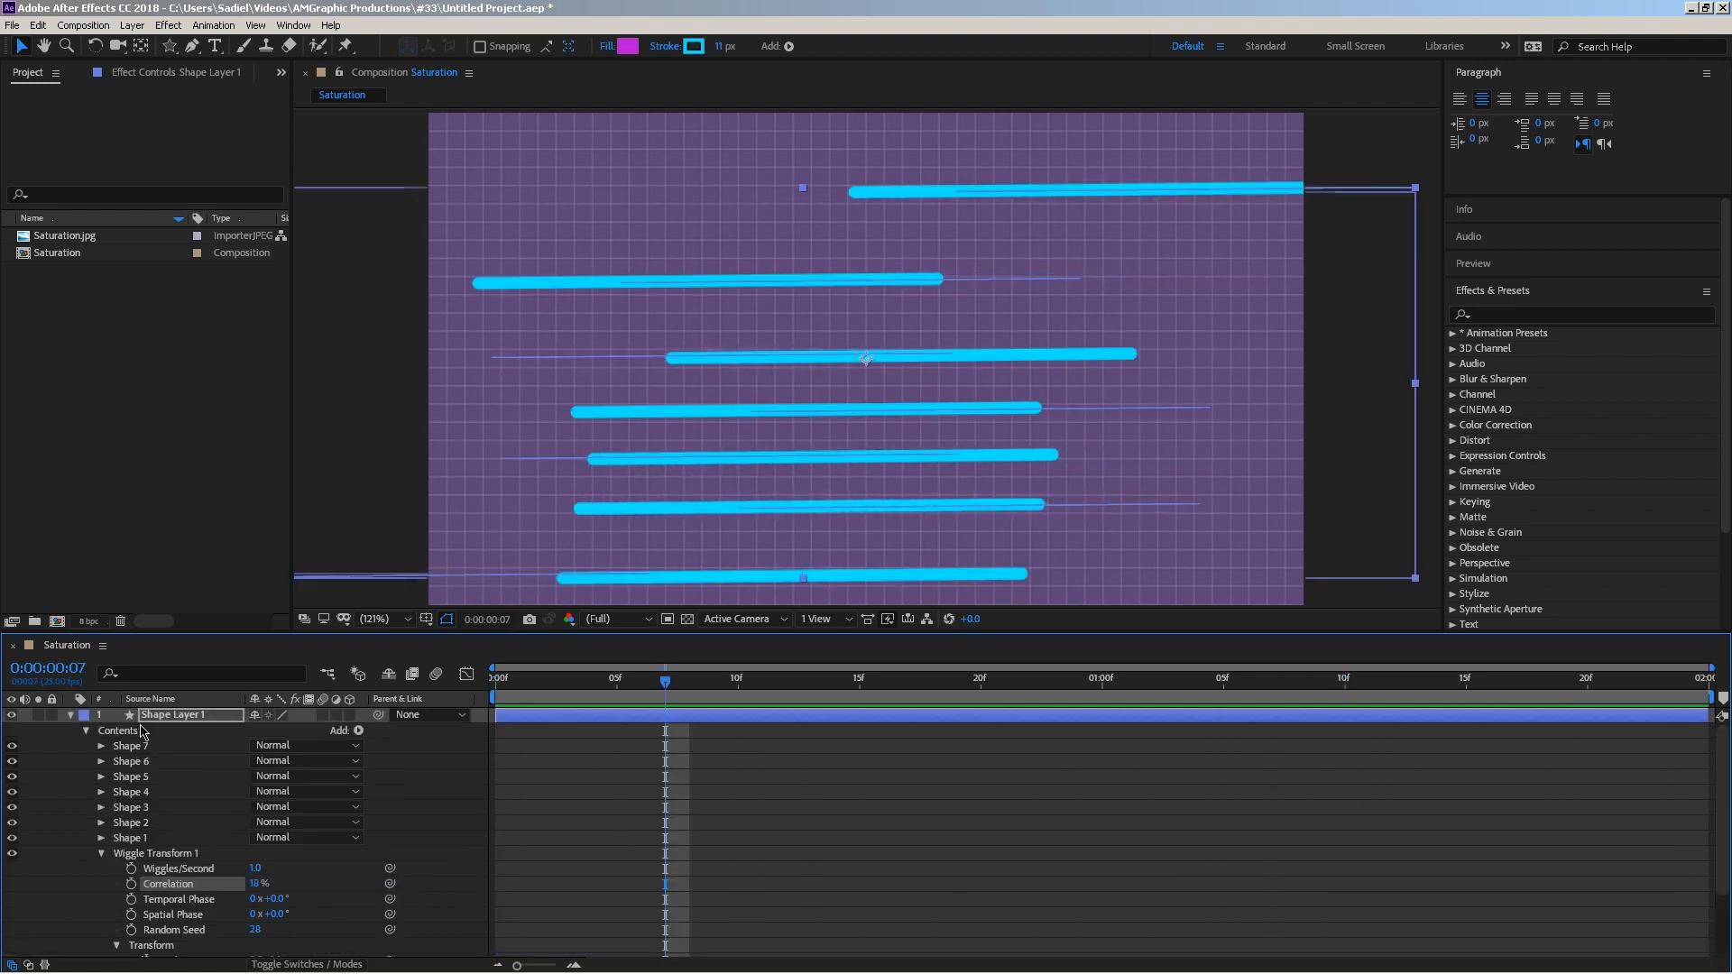
Delete the shape layer with the lines and draw a seven-pointed magenta star with a light blue stroke near the composition's centre.
click(164, 716)
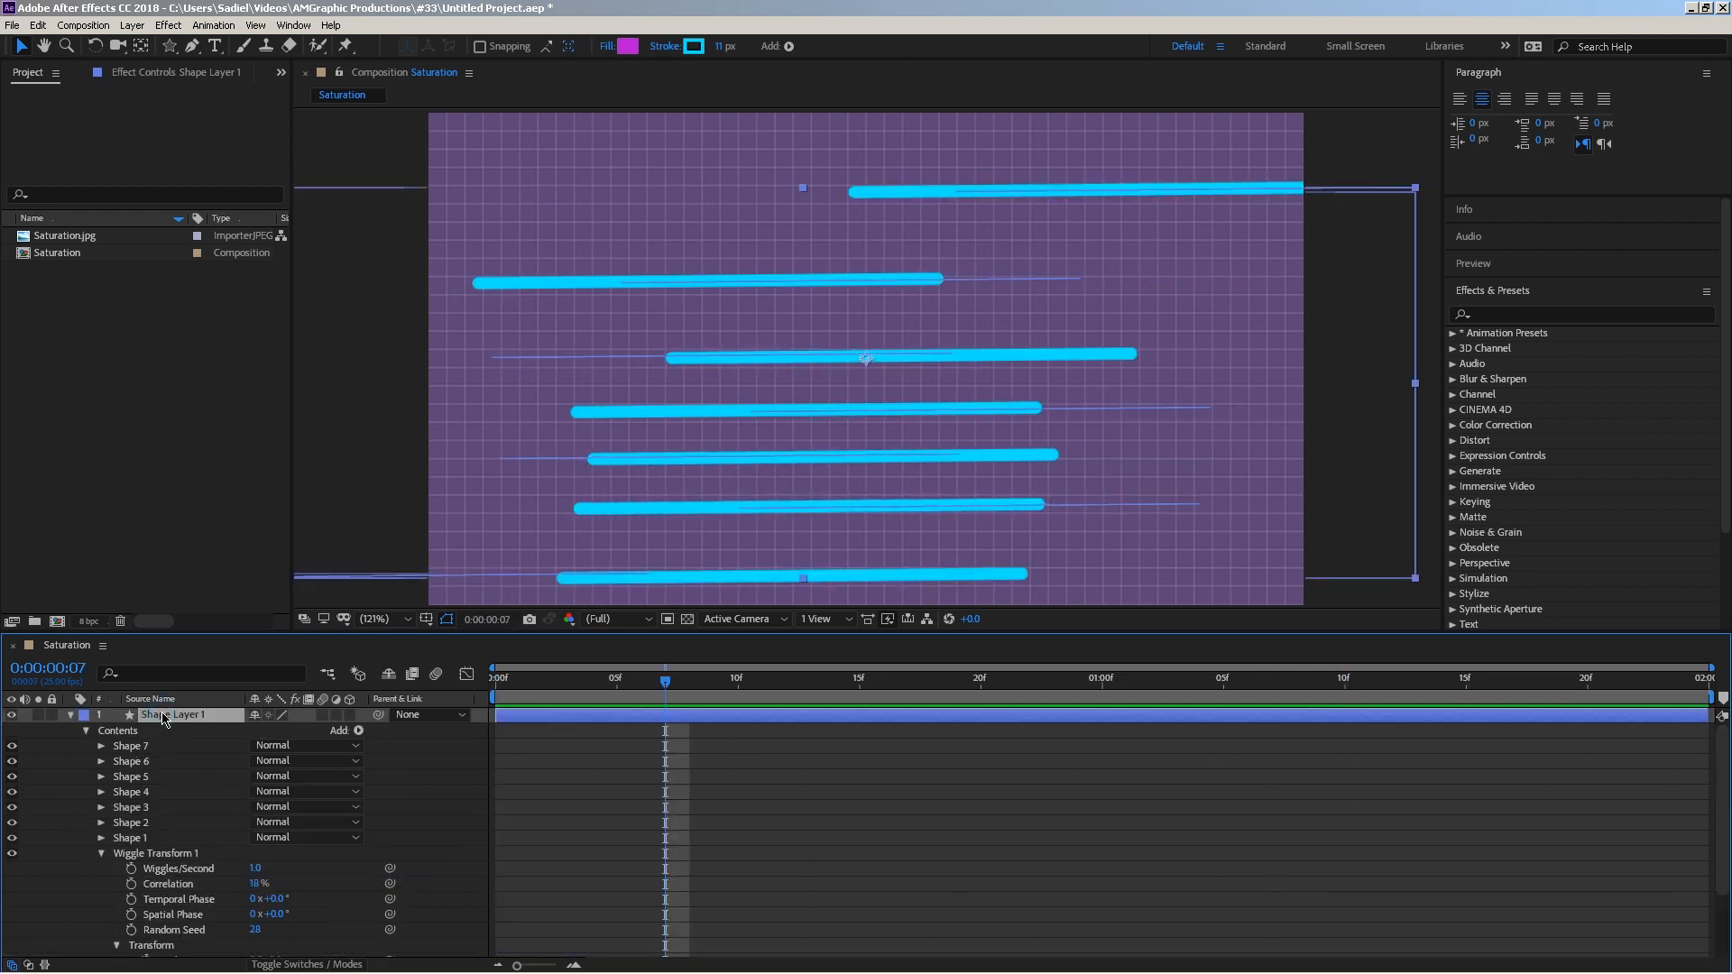
key(Delete)
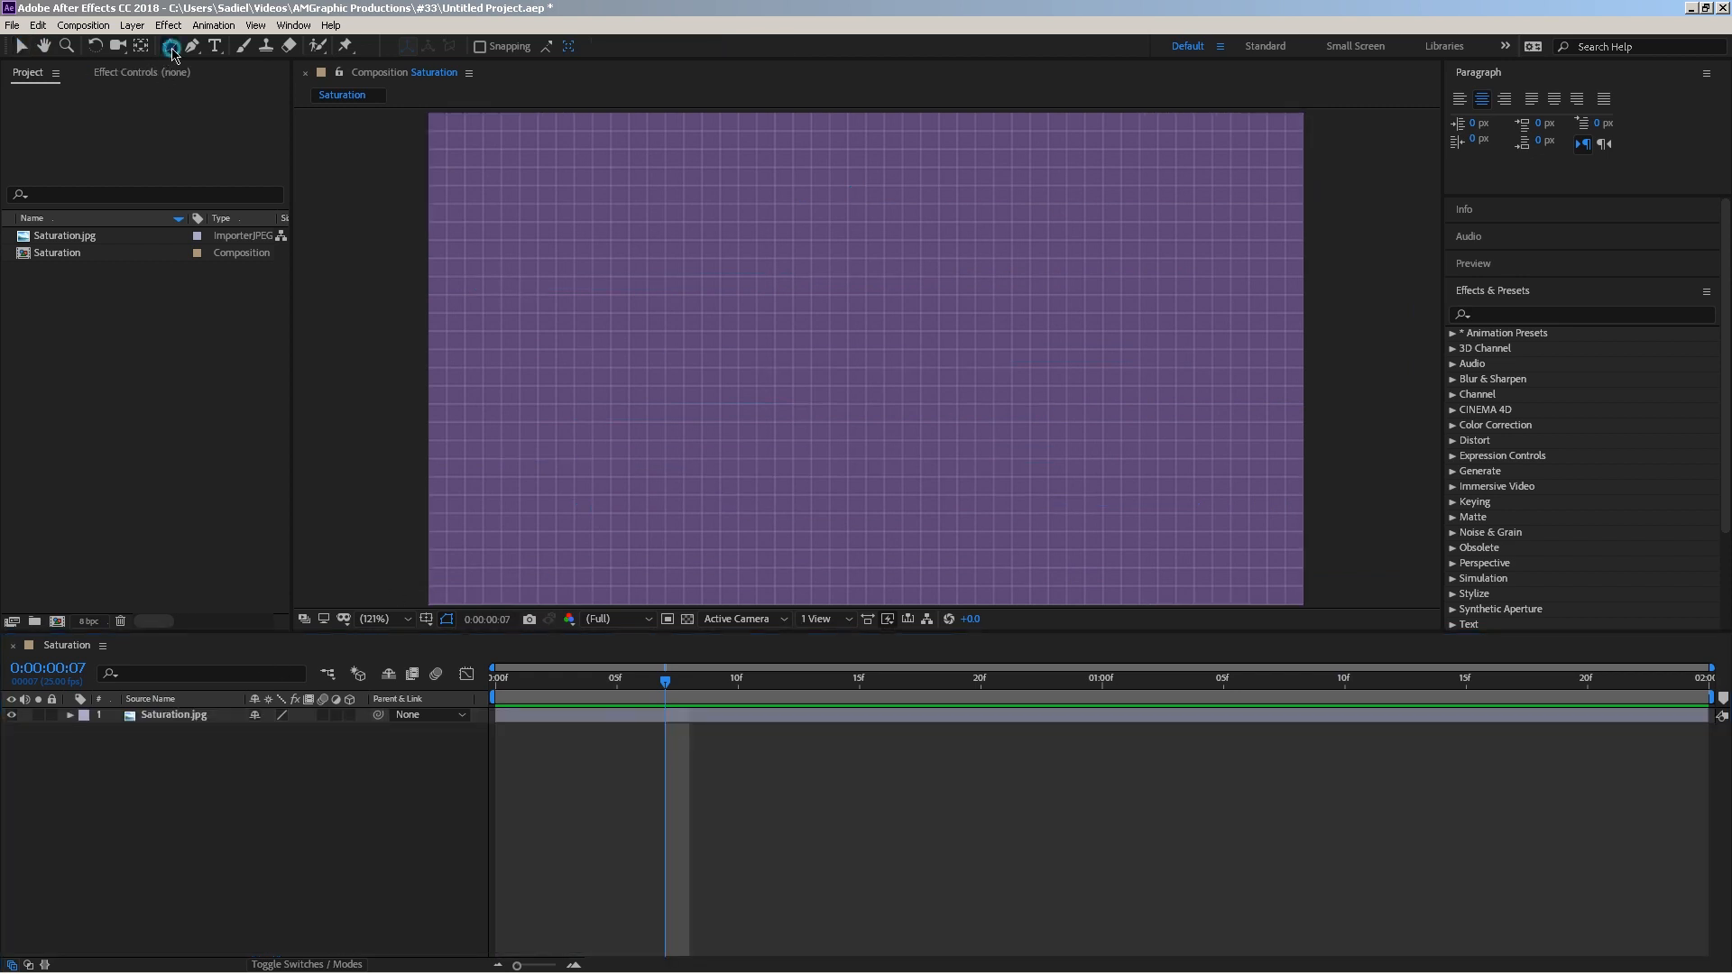
click(173, 50)
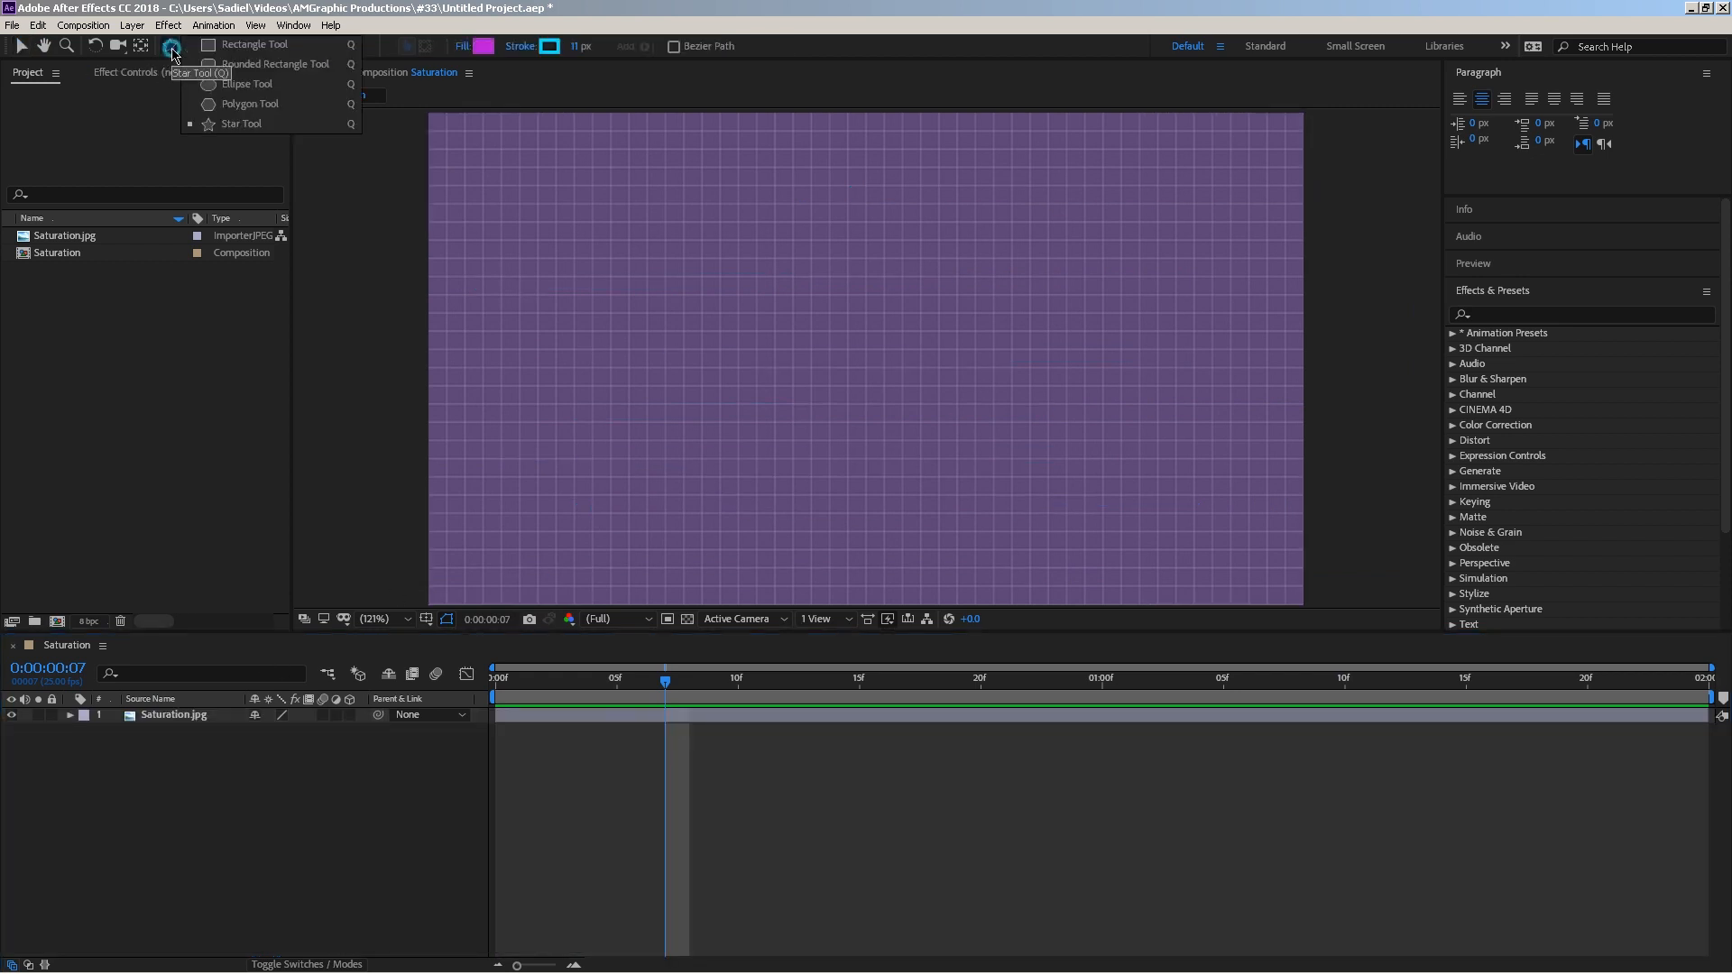
click(242, 124)
key(ctrl+z)
Draw a pentagon over the star's upper half in the same shape layer and group the two polystars.
click(168, 48)
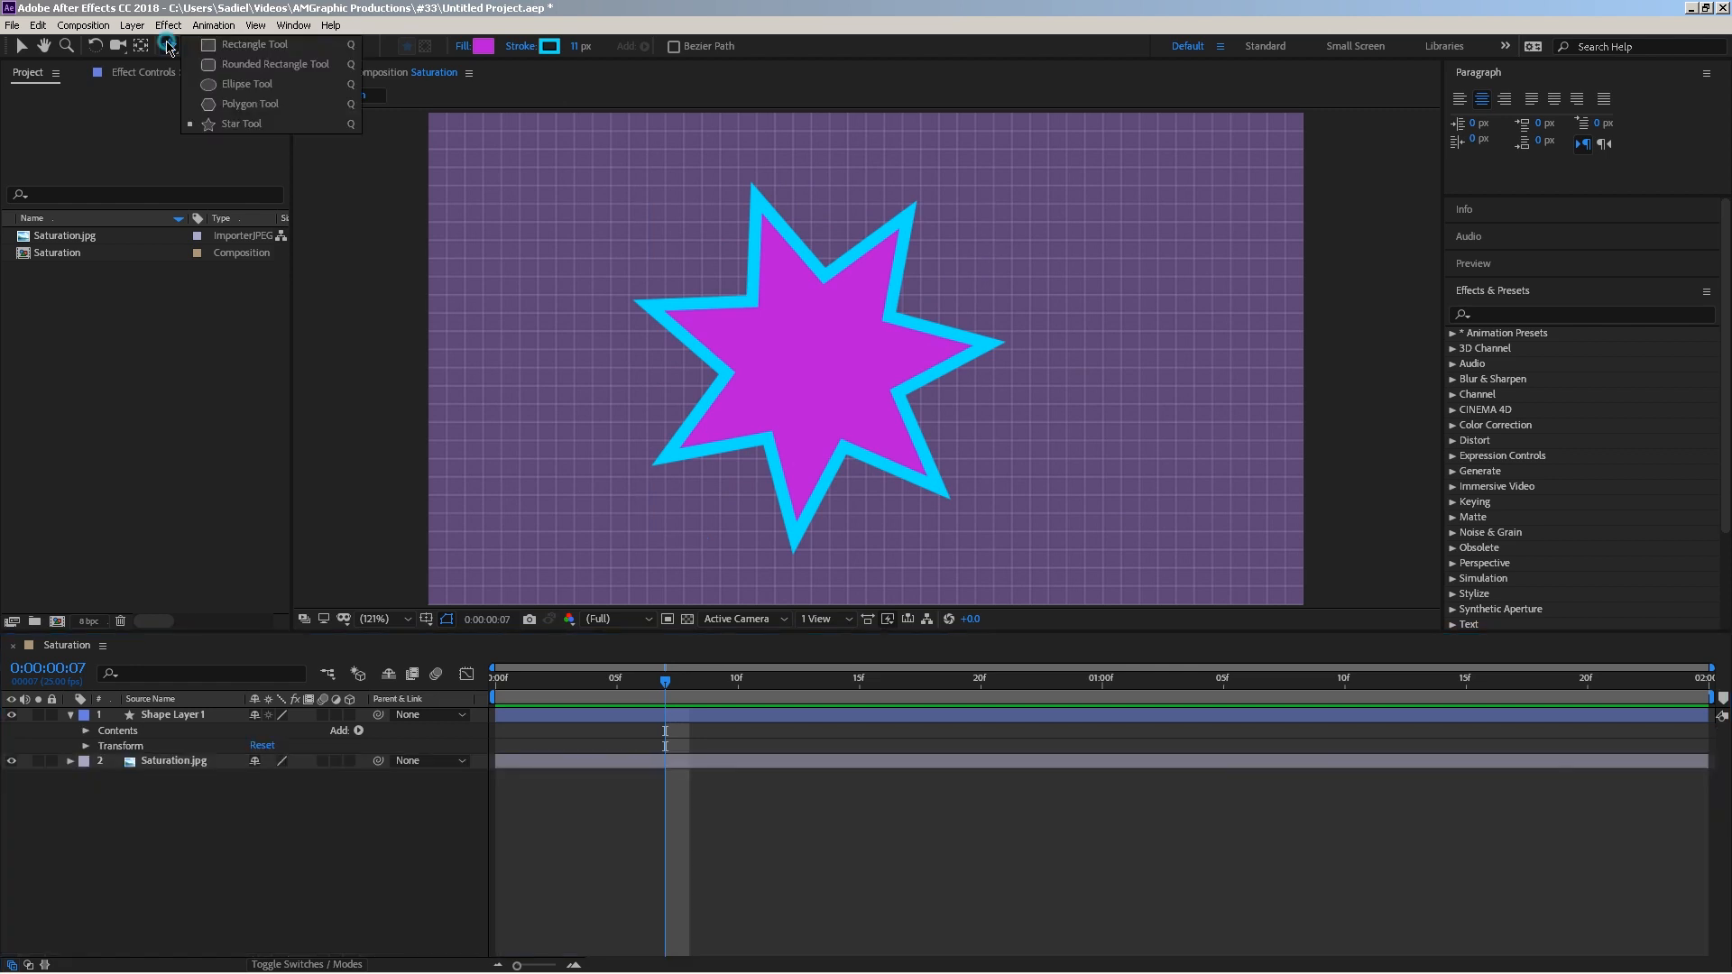
click(225, 85)
mouse_move(693, 171)
mouse_down()
mouse_move(842, 311)
mouse_move(792, 332)
mouse_move(772, 306)
mouse_up()
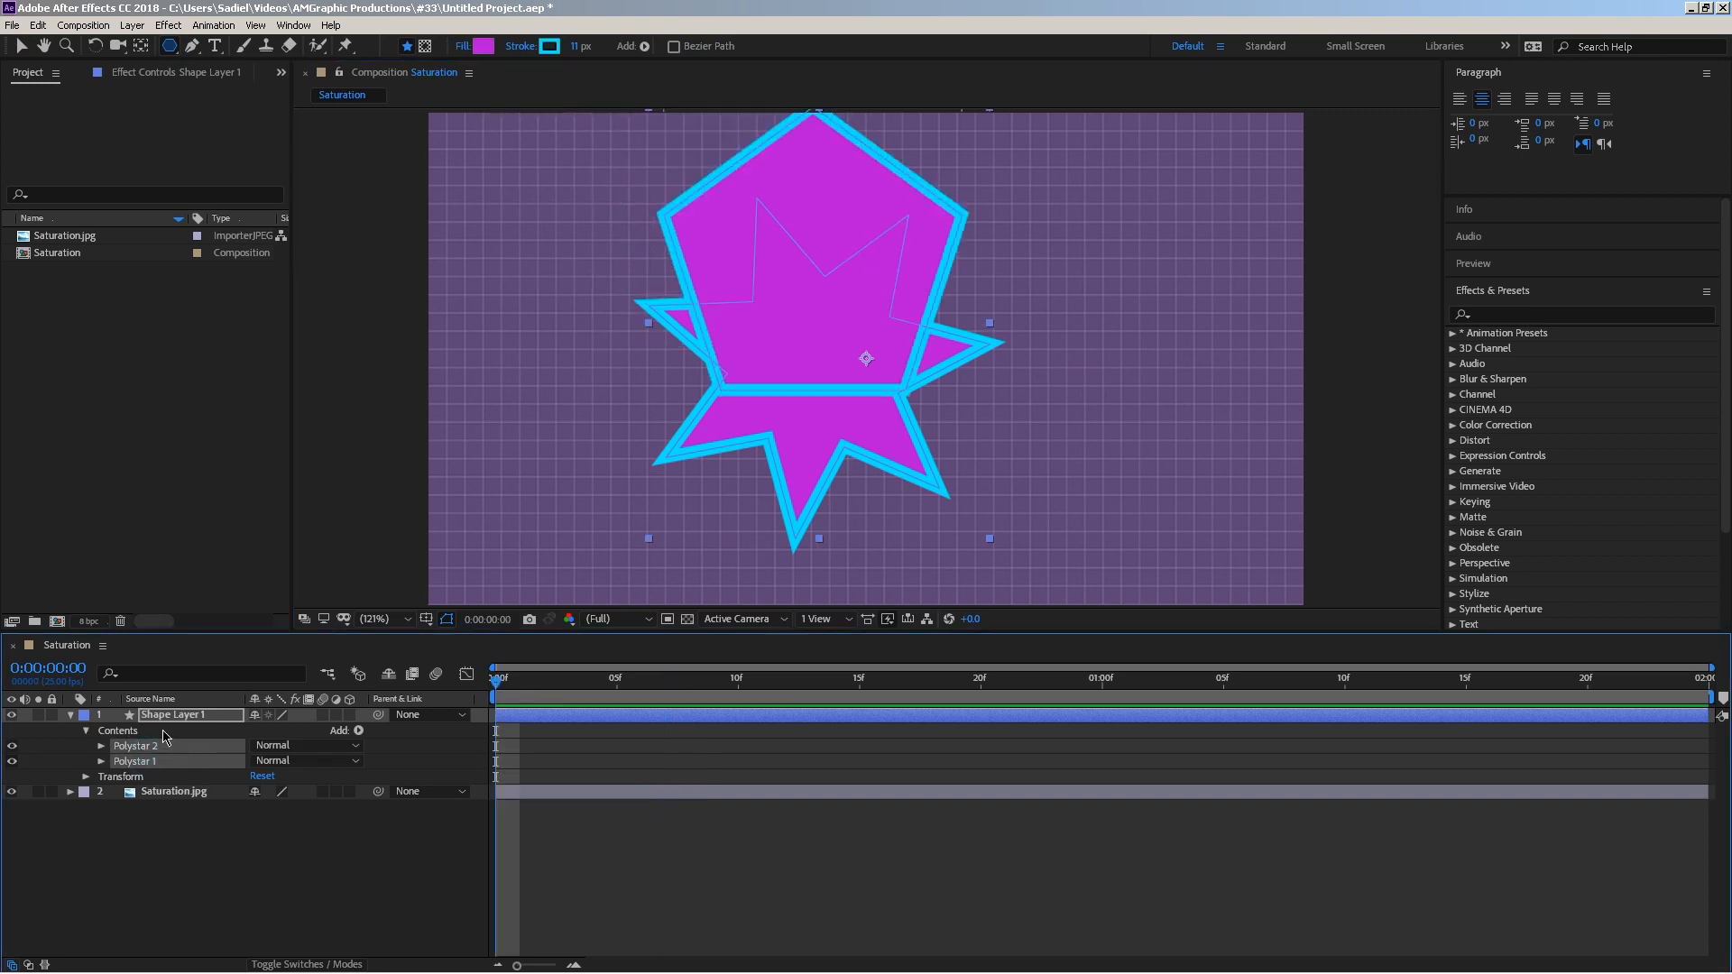
key(ctrl+g)
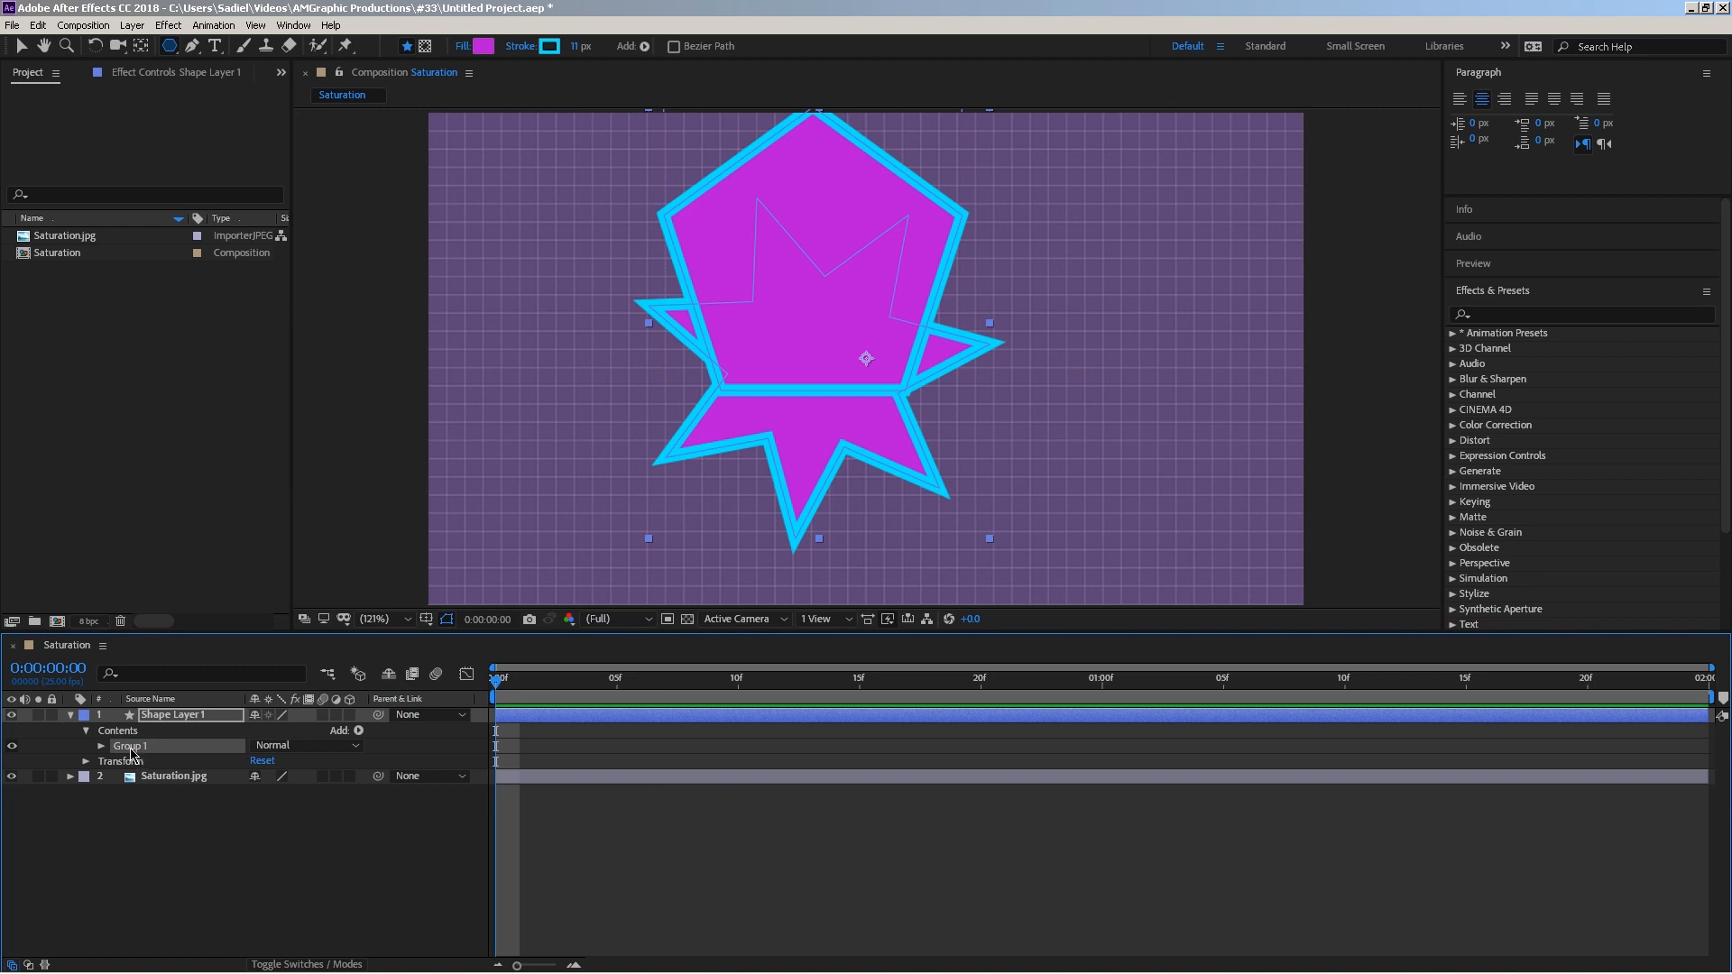
Add a Merge Paths operation to the group with the star and pentagon and expand its settings.
click(358, 731)
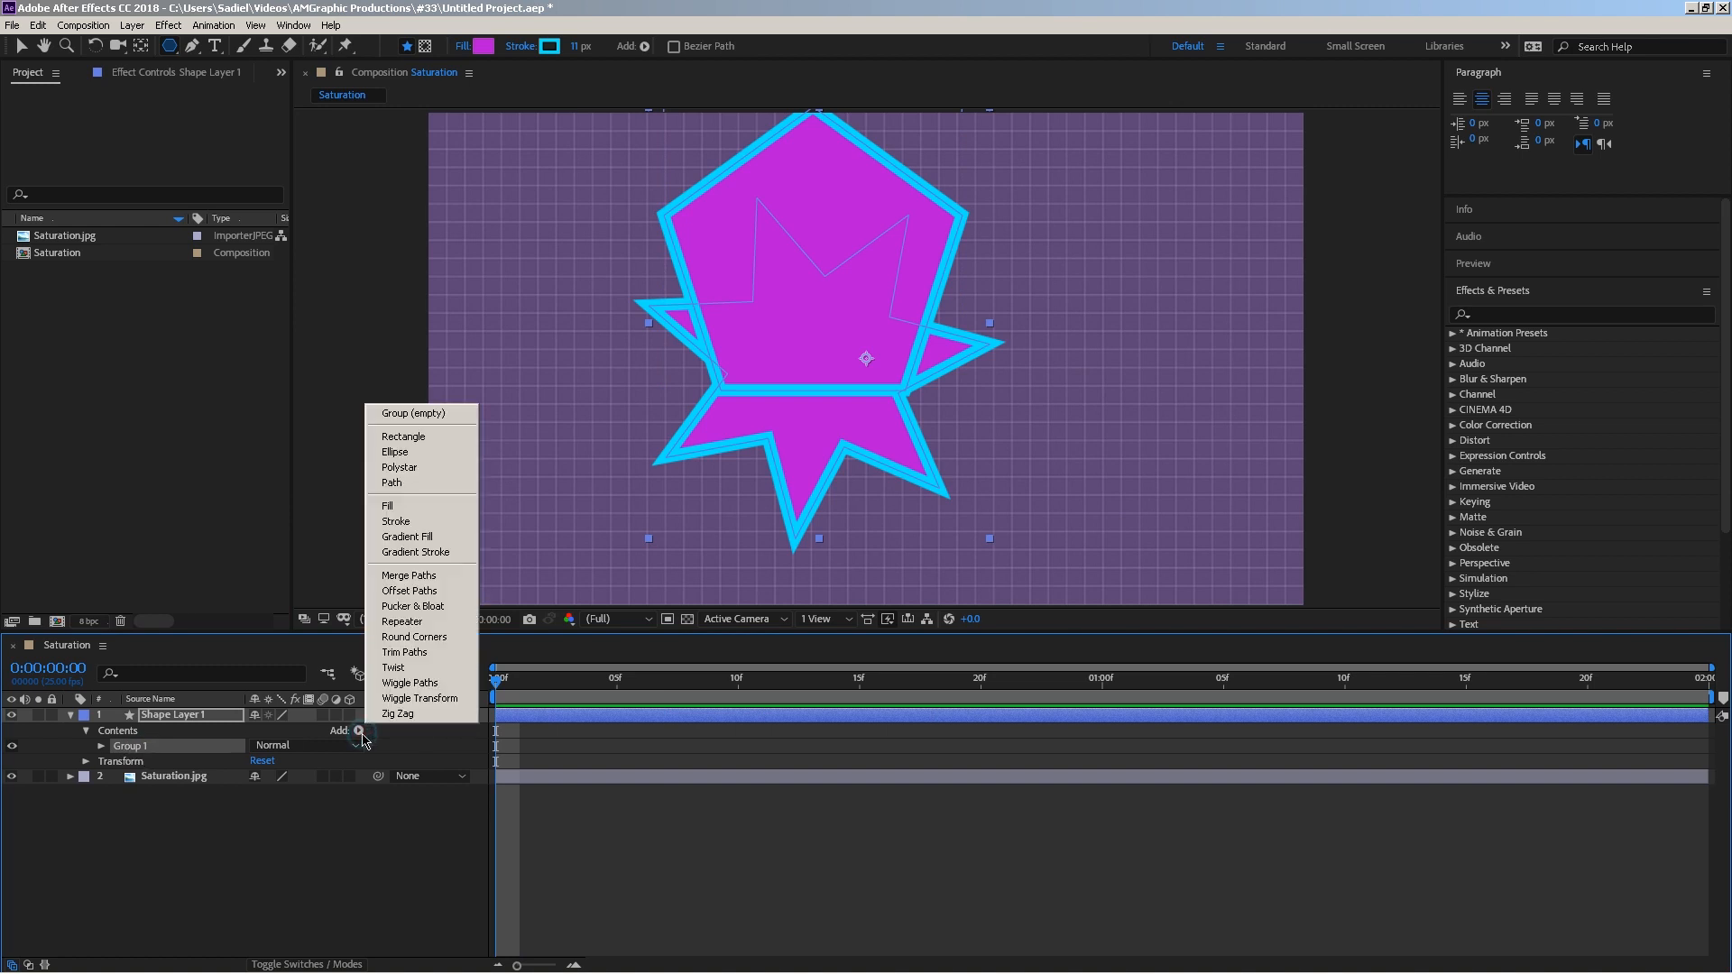
click(397, 577)
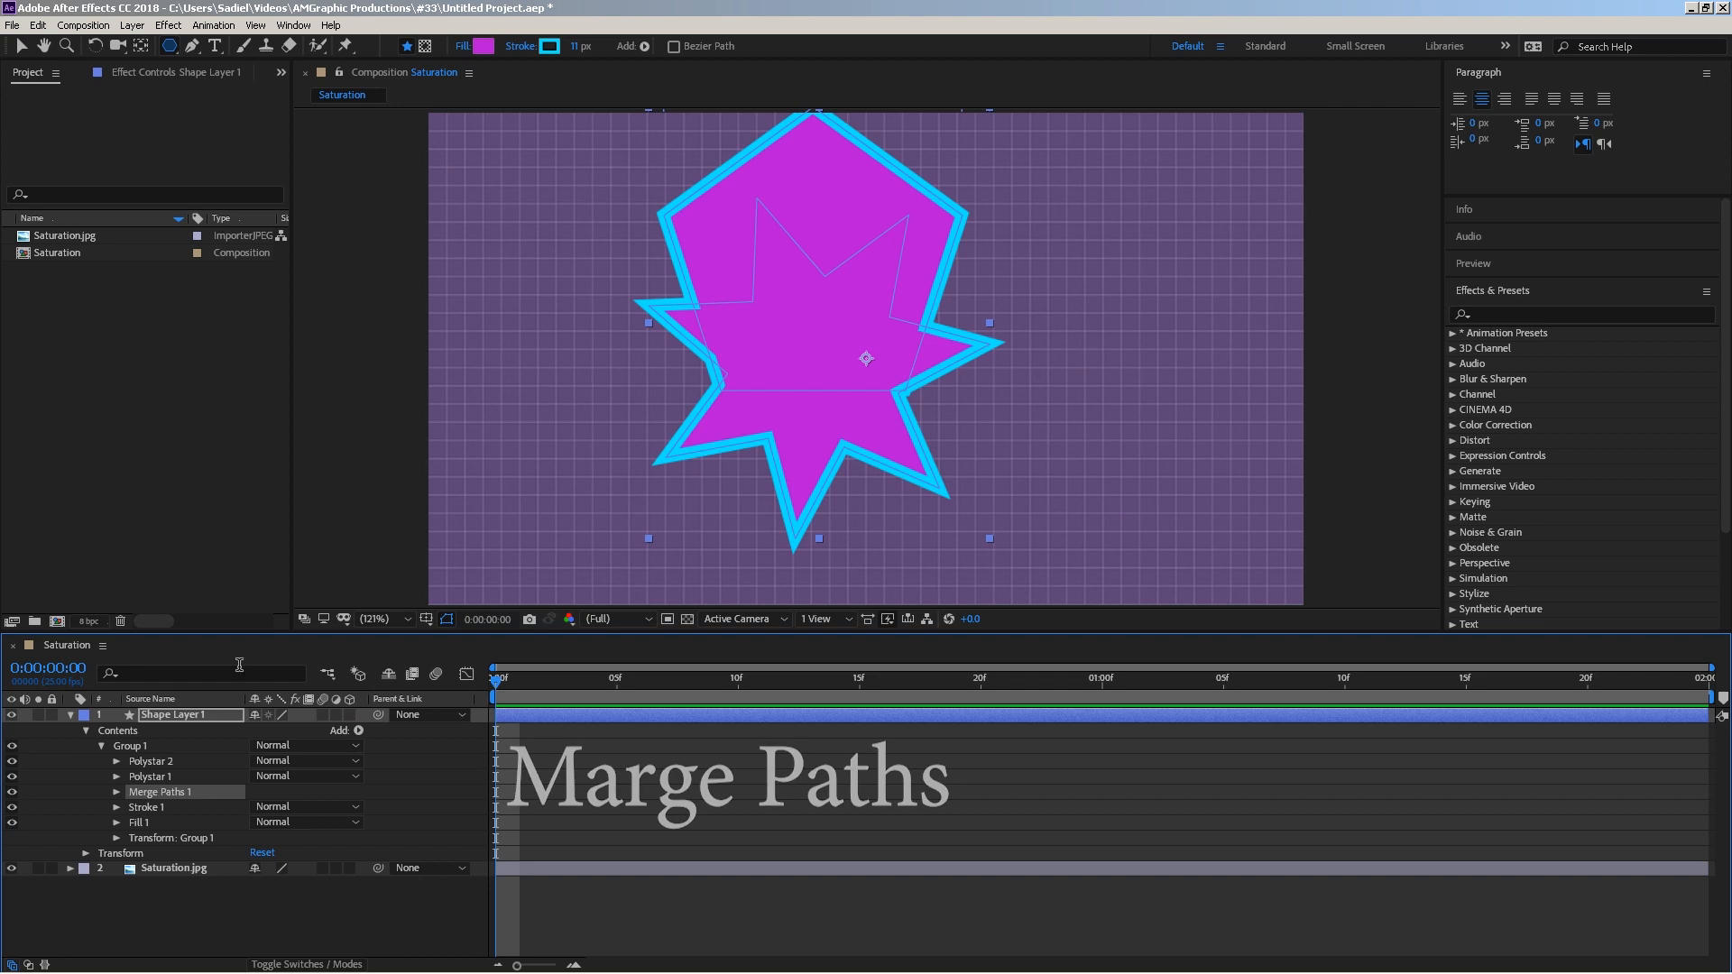
click(116, 793)
Toggle the visibility of the star and then the pentagon off and on to examine the merged result.
click(149, 777)
key(v)
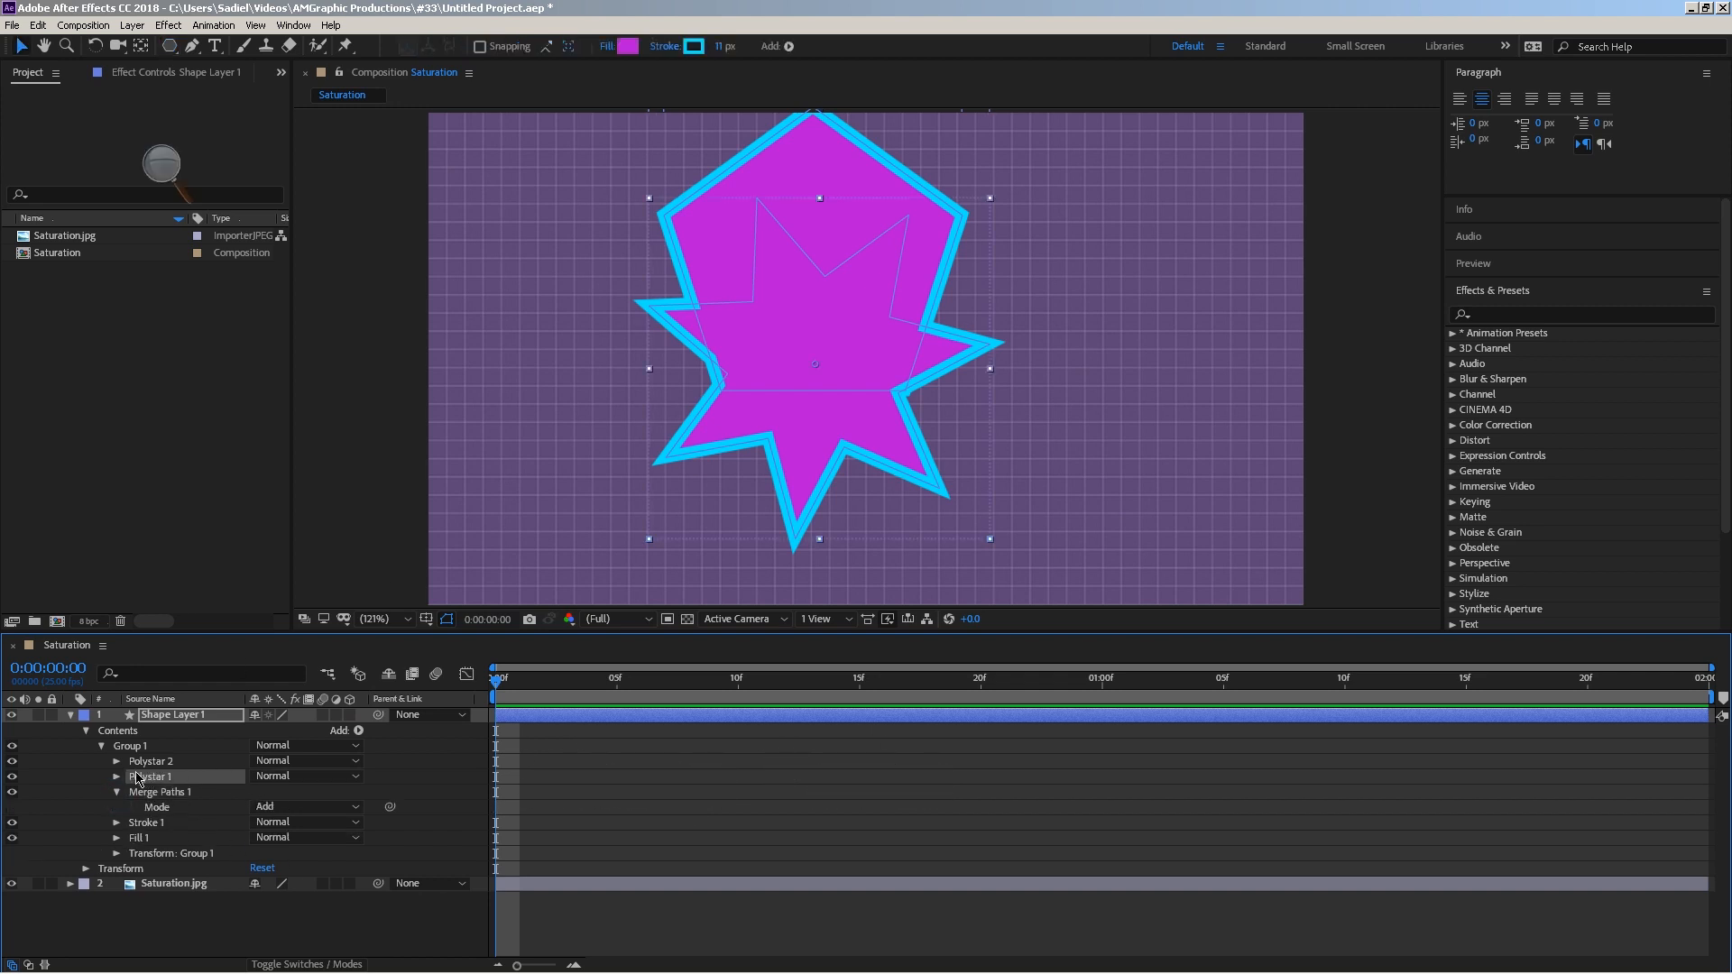
click(12, 777)
click(11, 777)
click(12, 762)
click(12, 763)
Move the pentagon over the star's right side, expand its contents and toggle its own stroke off and on.
click(150, 762)
drag(824, 317, 955, 409)
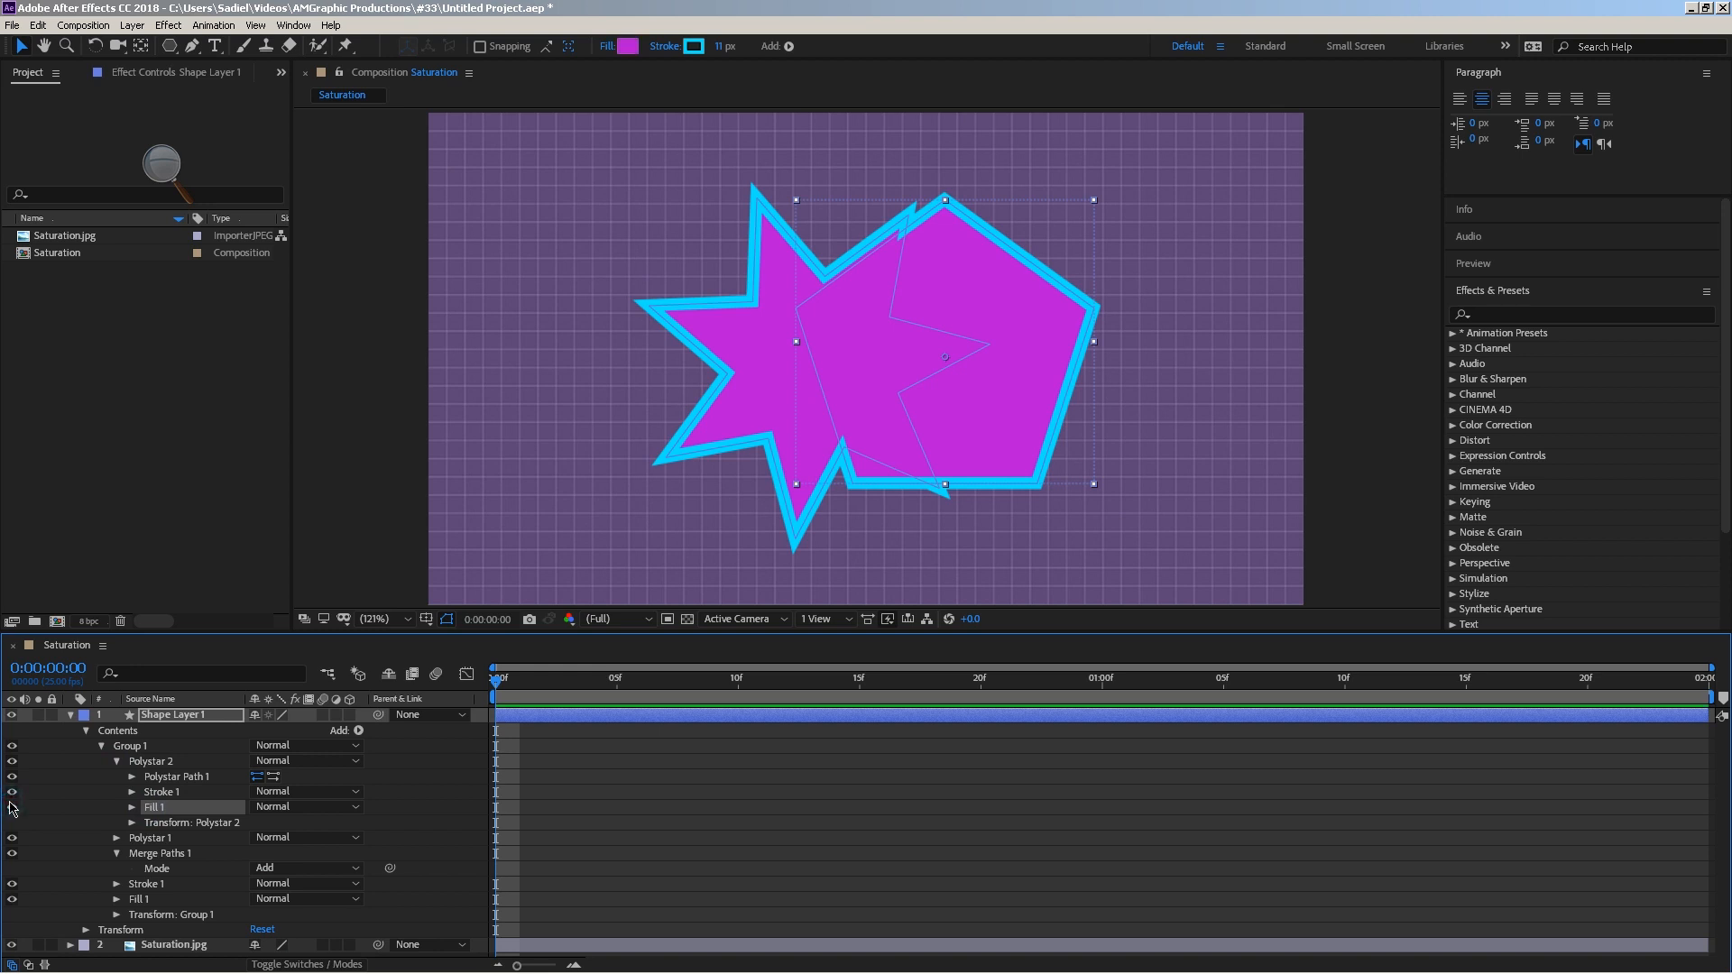
click(11, 792)
click(11, 792)
Set the fill colour inside the pentagon's own Polystar 2 group to red.
click(627, 46)
drag(530, 357, 355, 336)
click(414, 359)
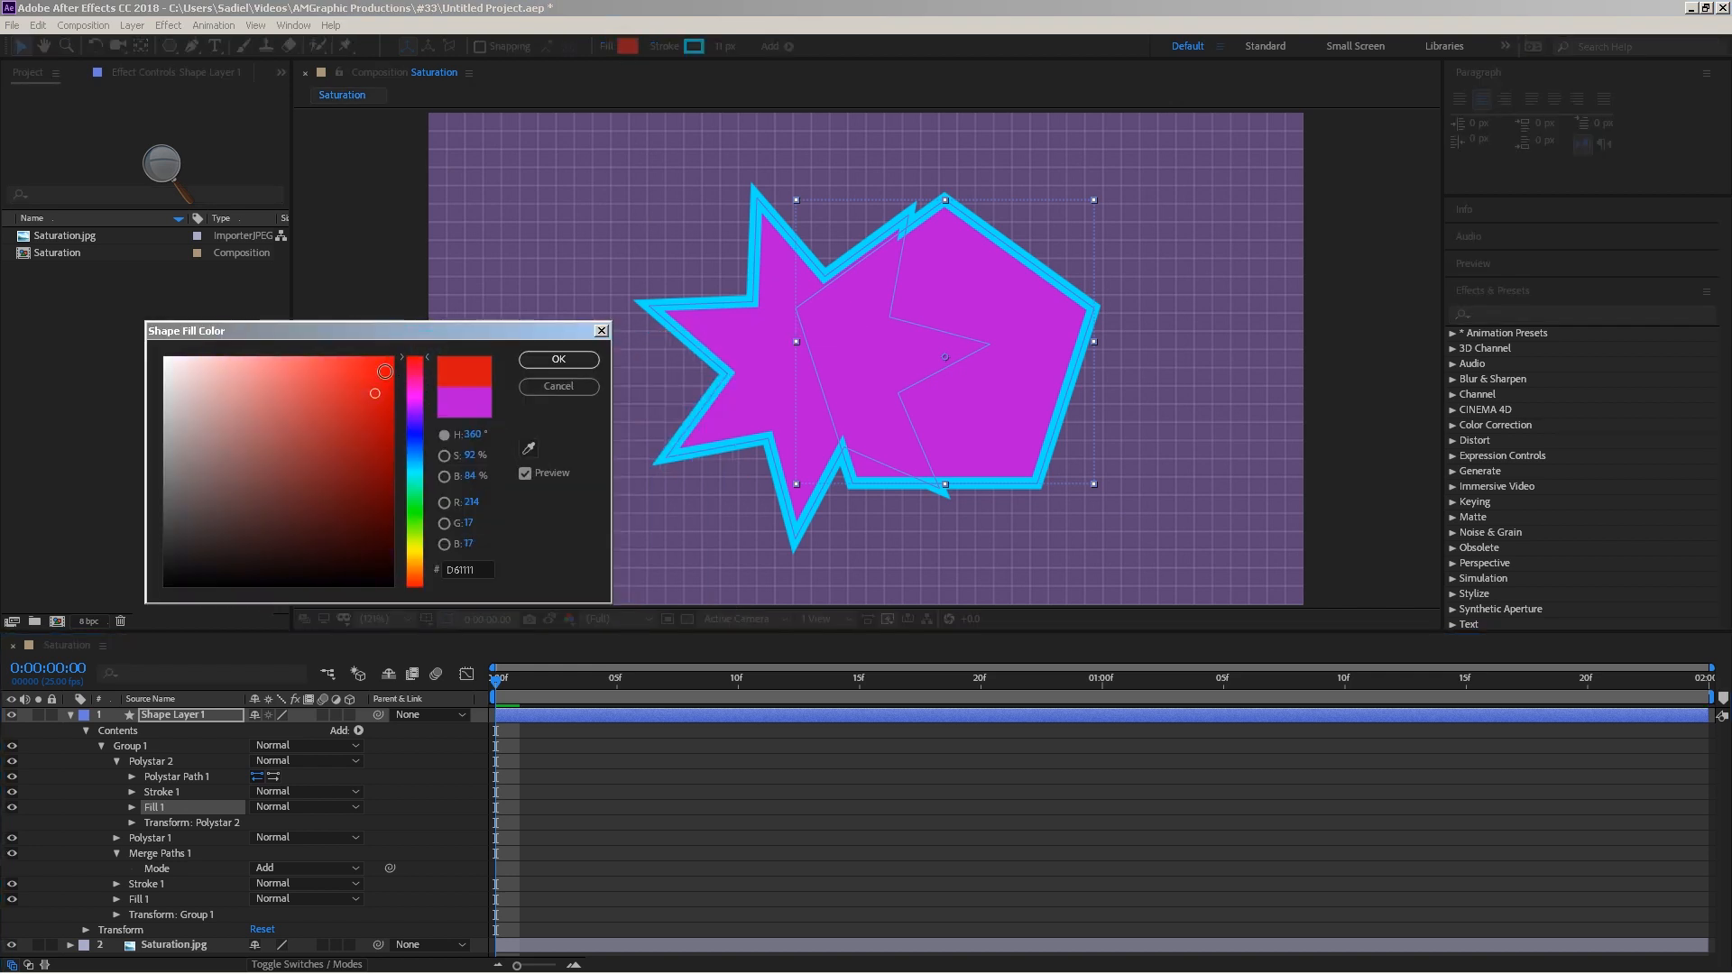
click(523, 361)
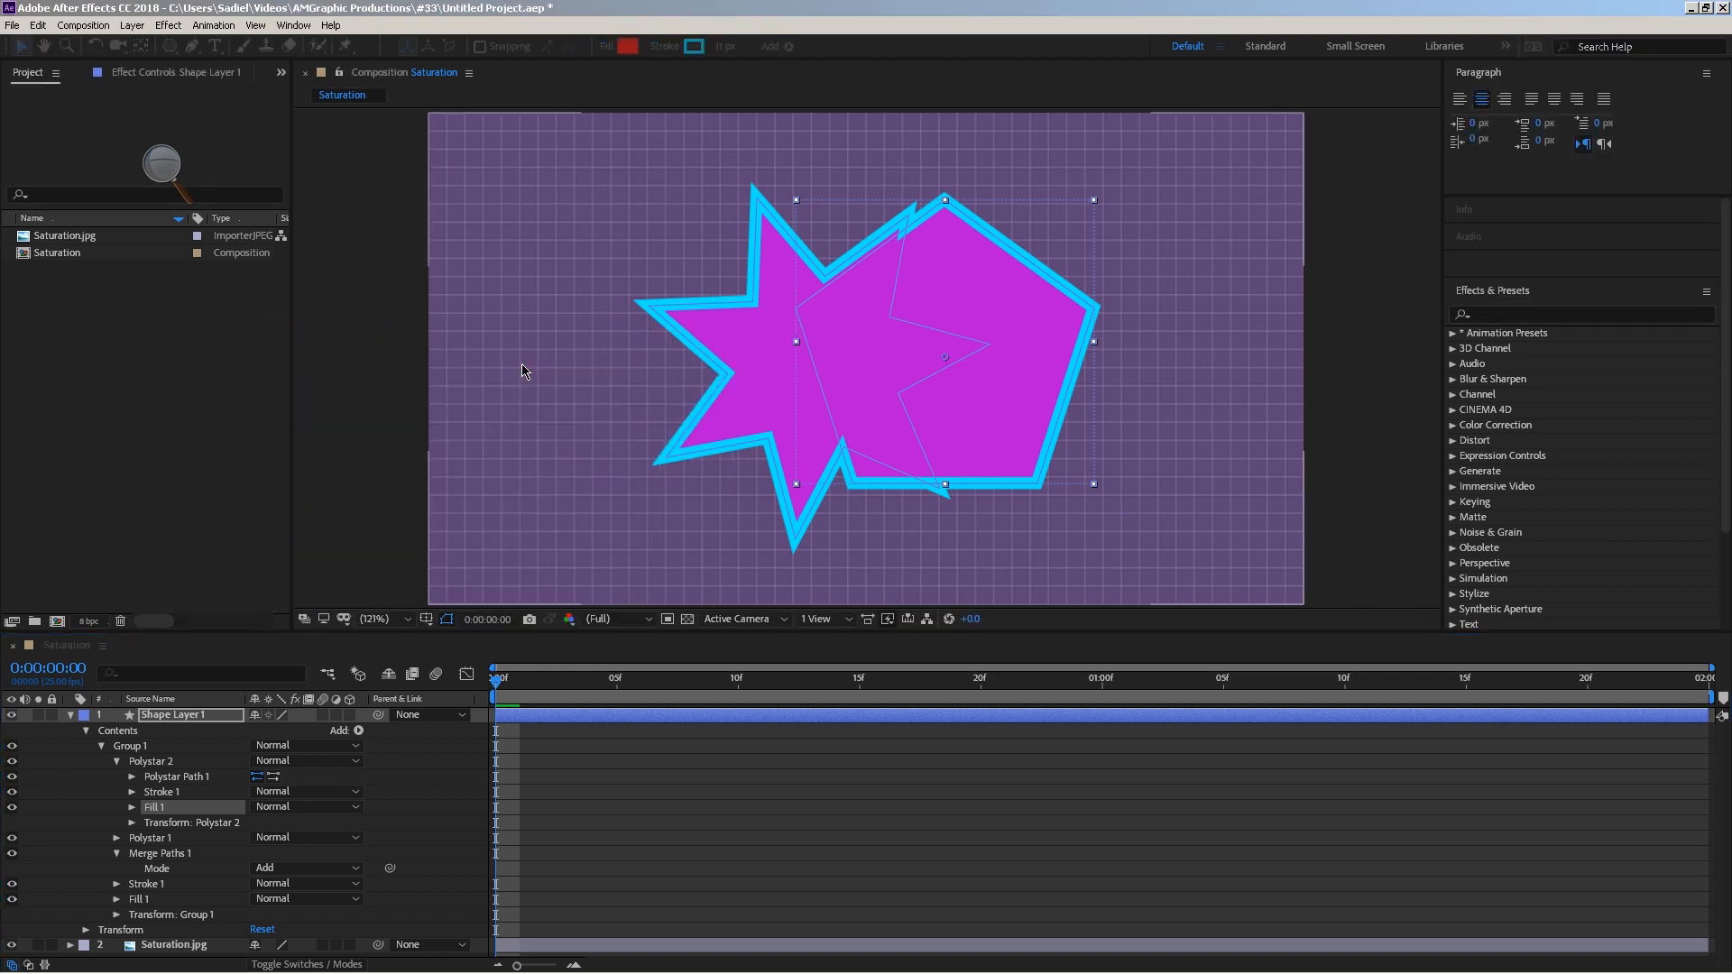
Set the stroke colour inside the pentagon's own Polystar 2 group to dark blue.
click(161, 792)
click(694, 46)
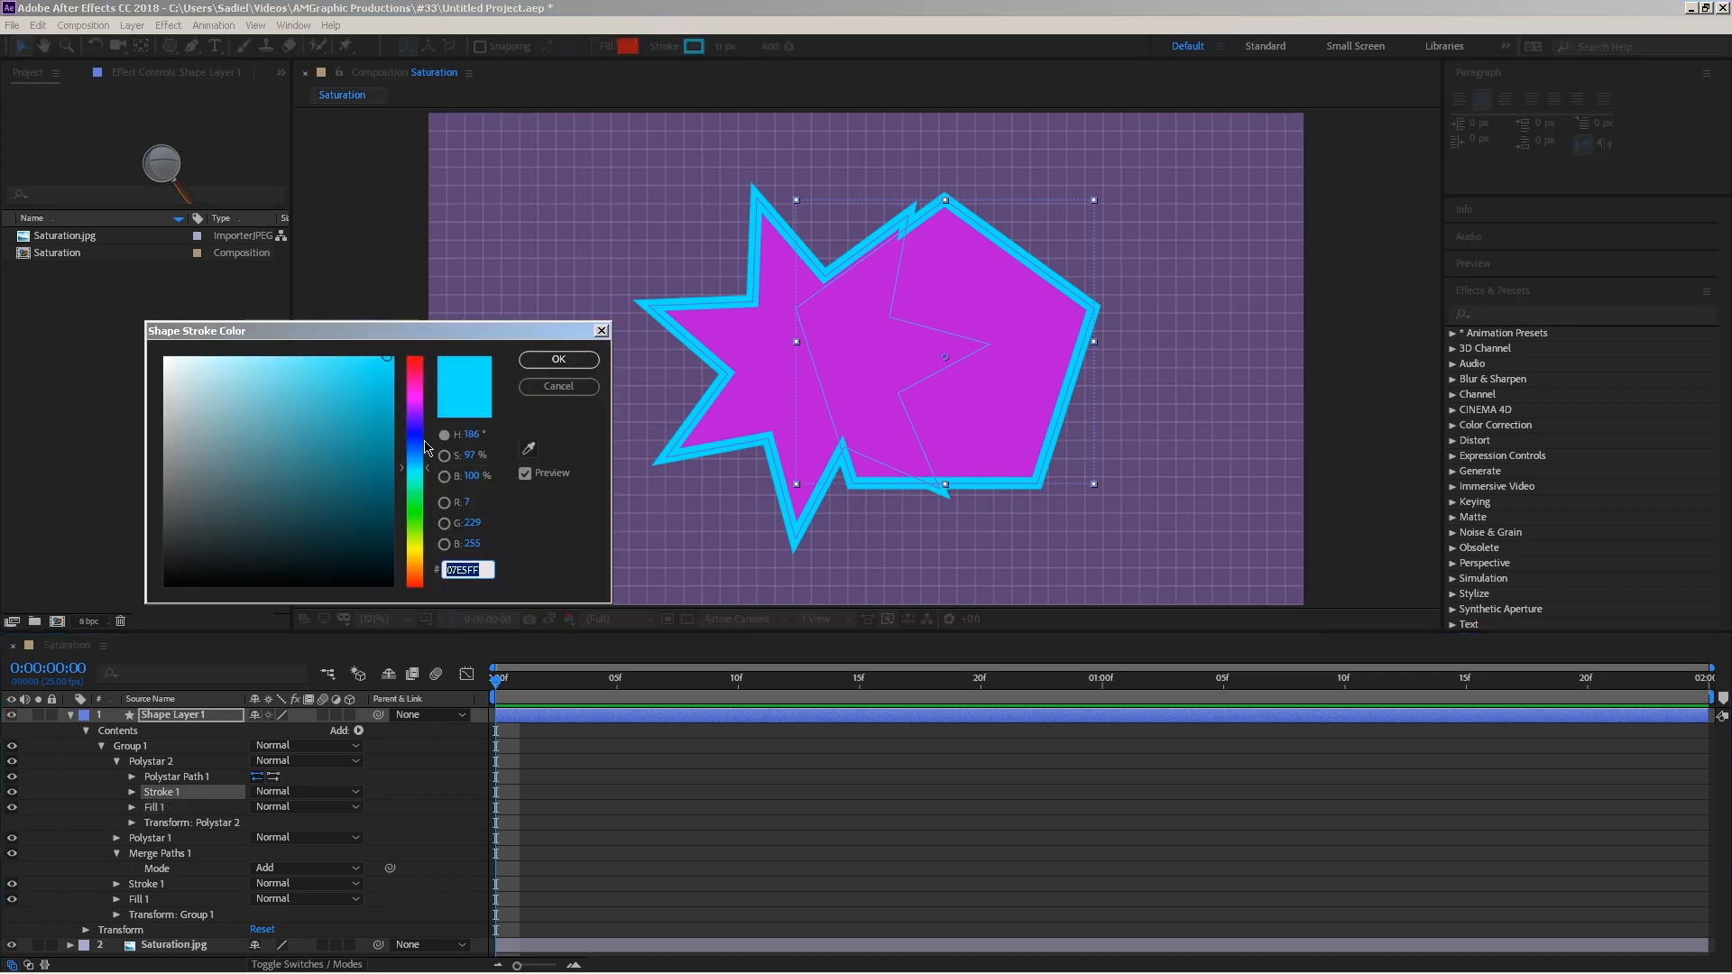
click(414, 430)
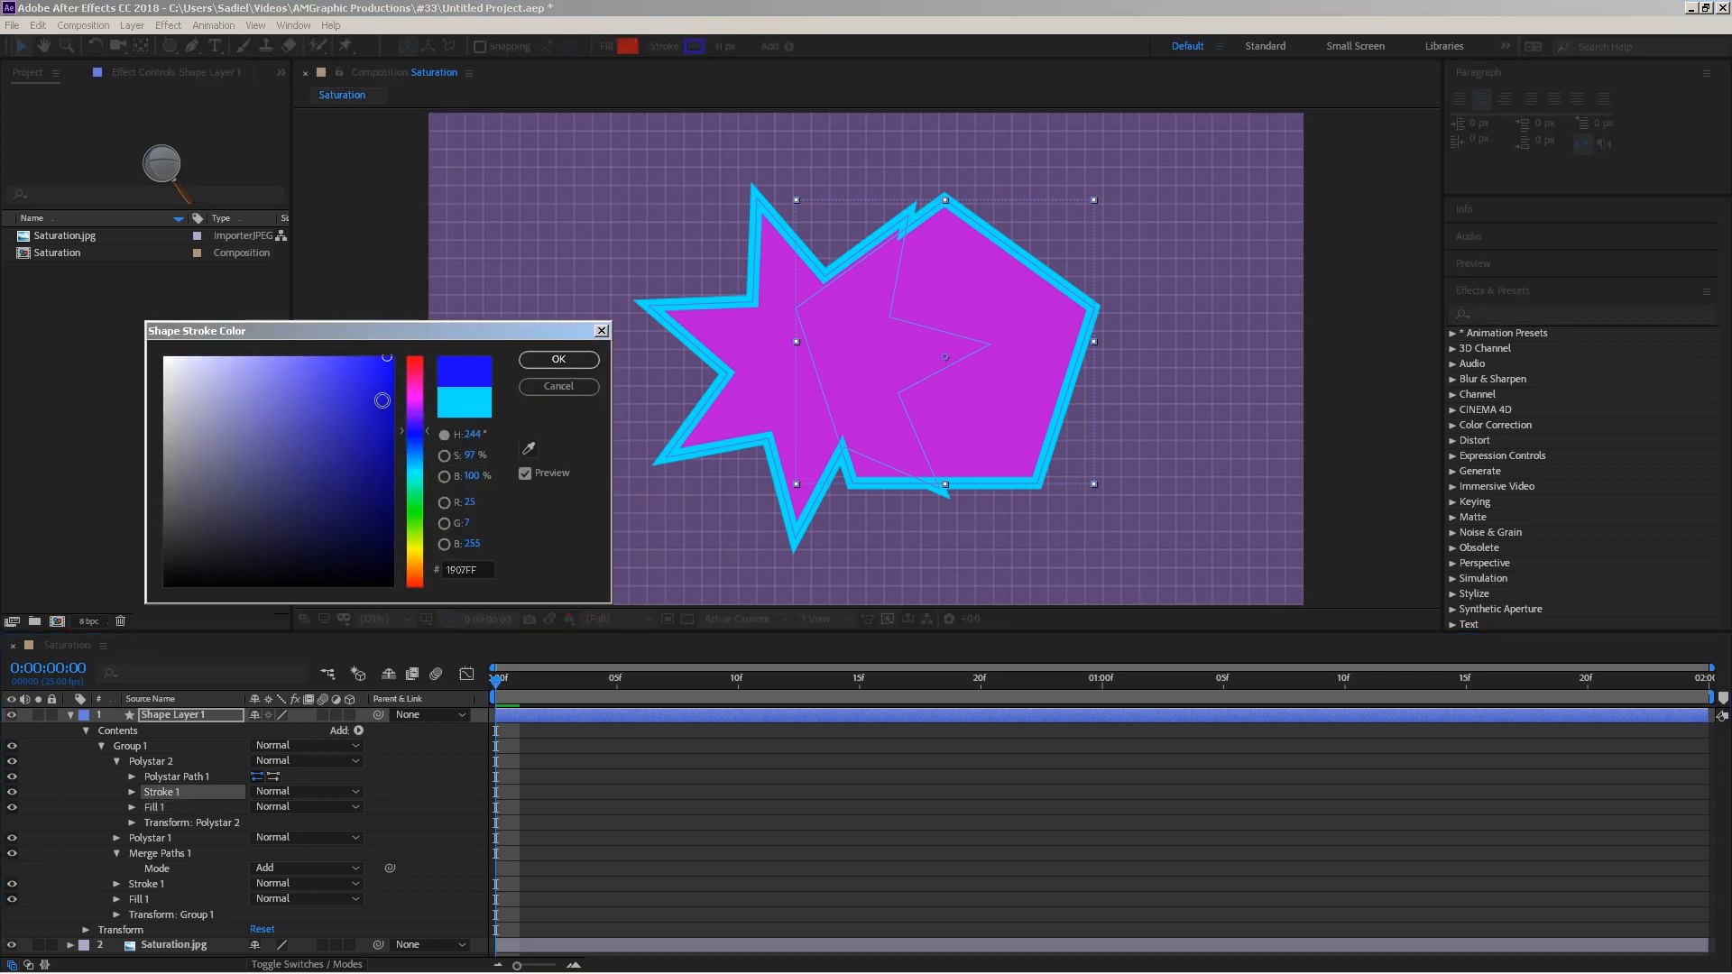
click(558, 359)
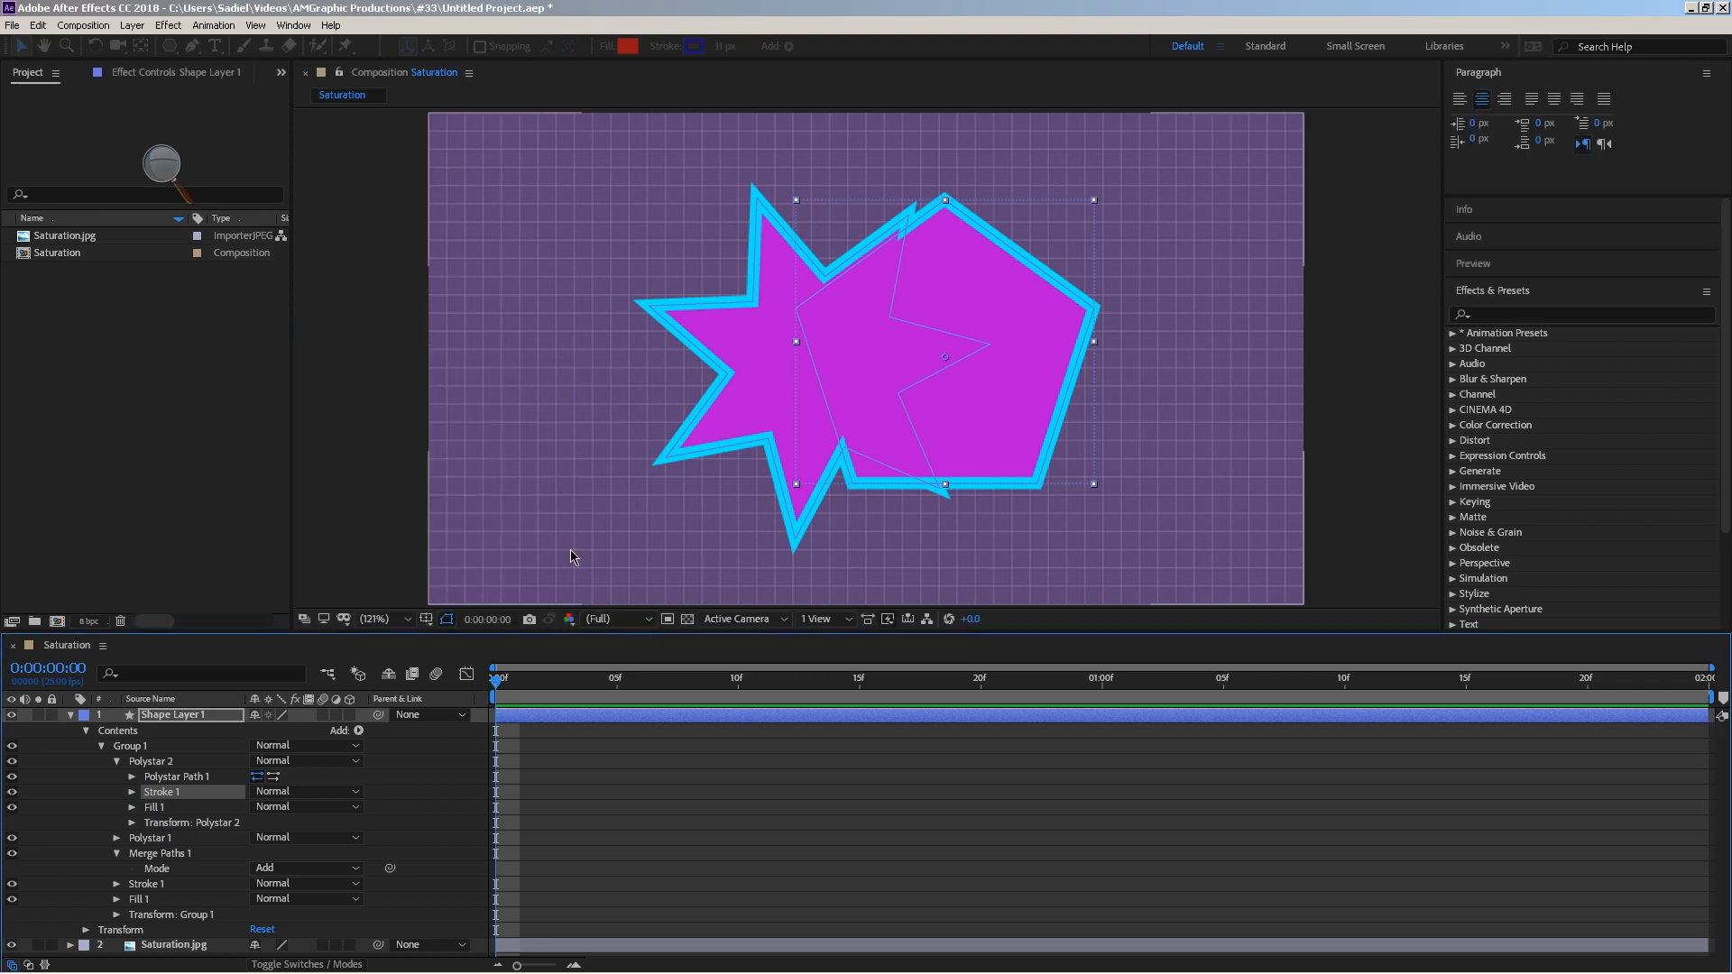
Set the Merge Paths mode to Merge and move the pentagon over the star's left side.
click(157, 870)
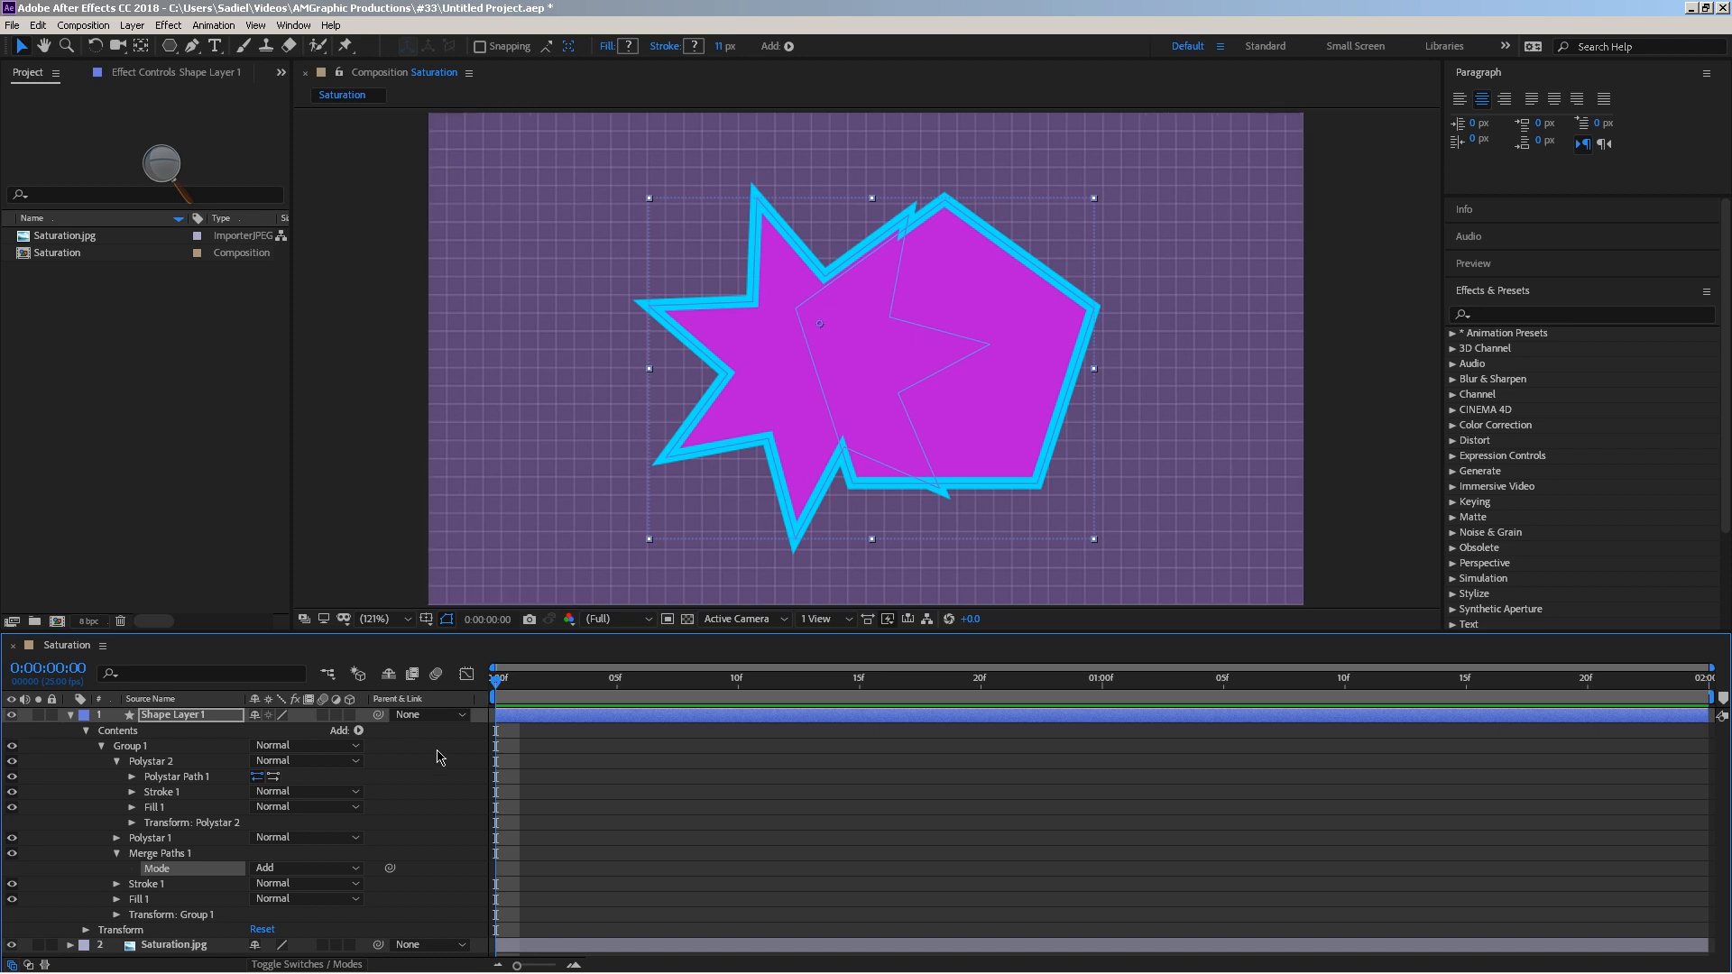
click(297, 869)
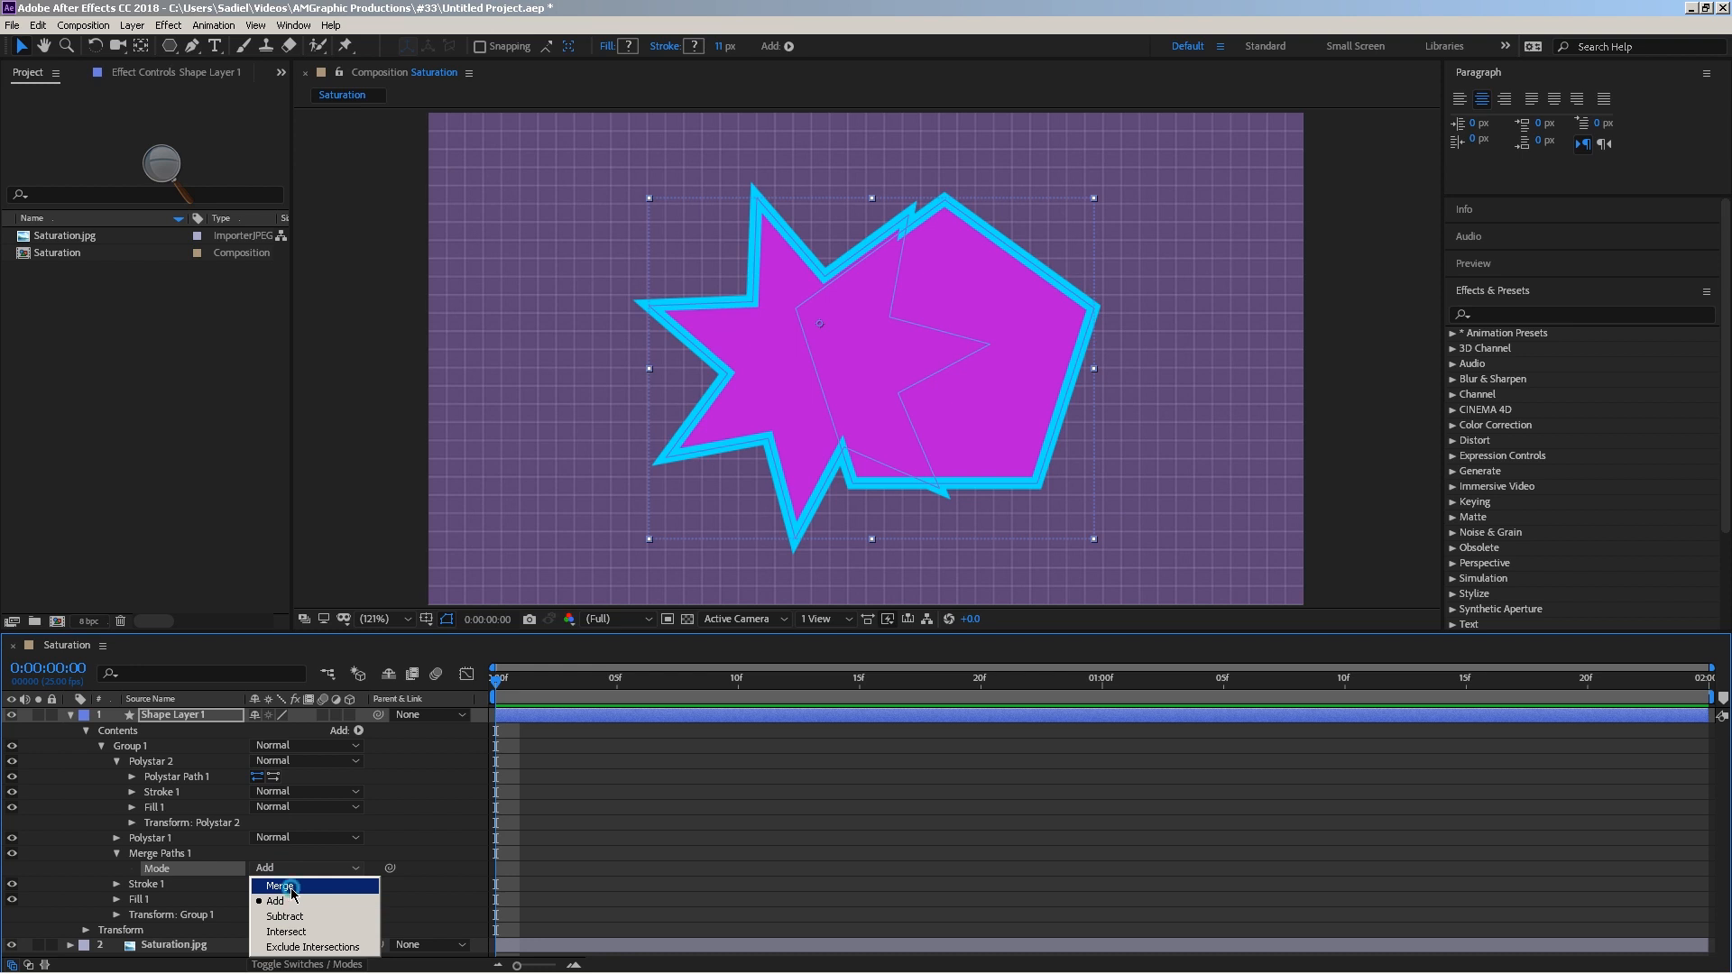
click(291, 888)
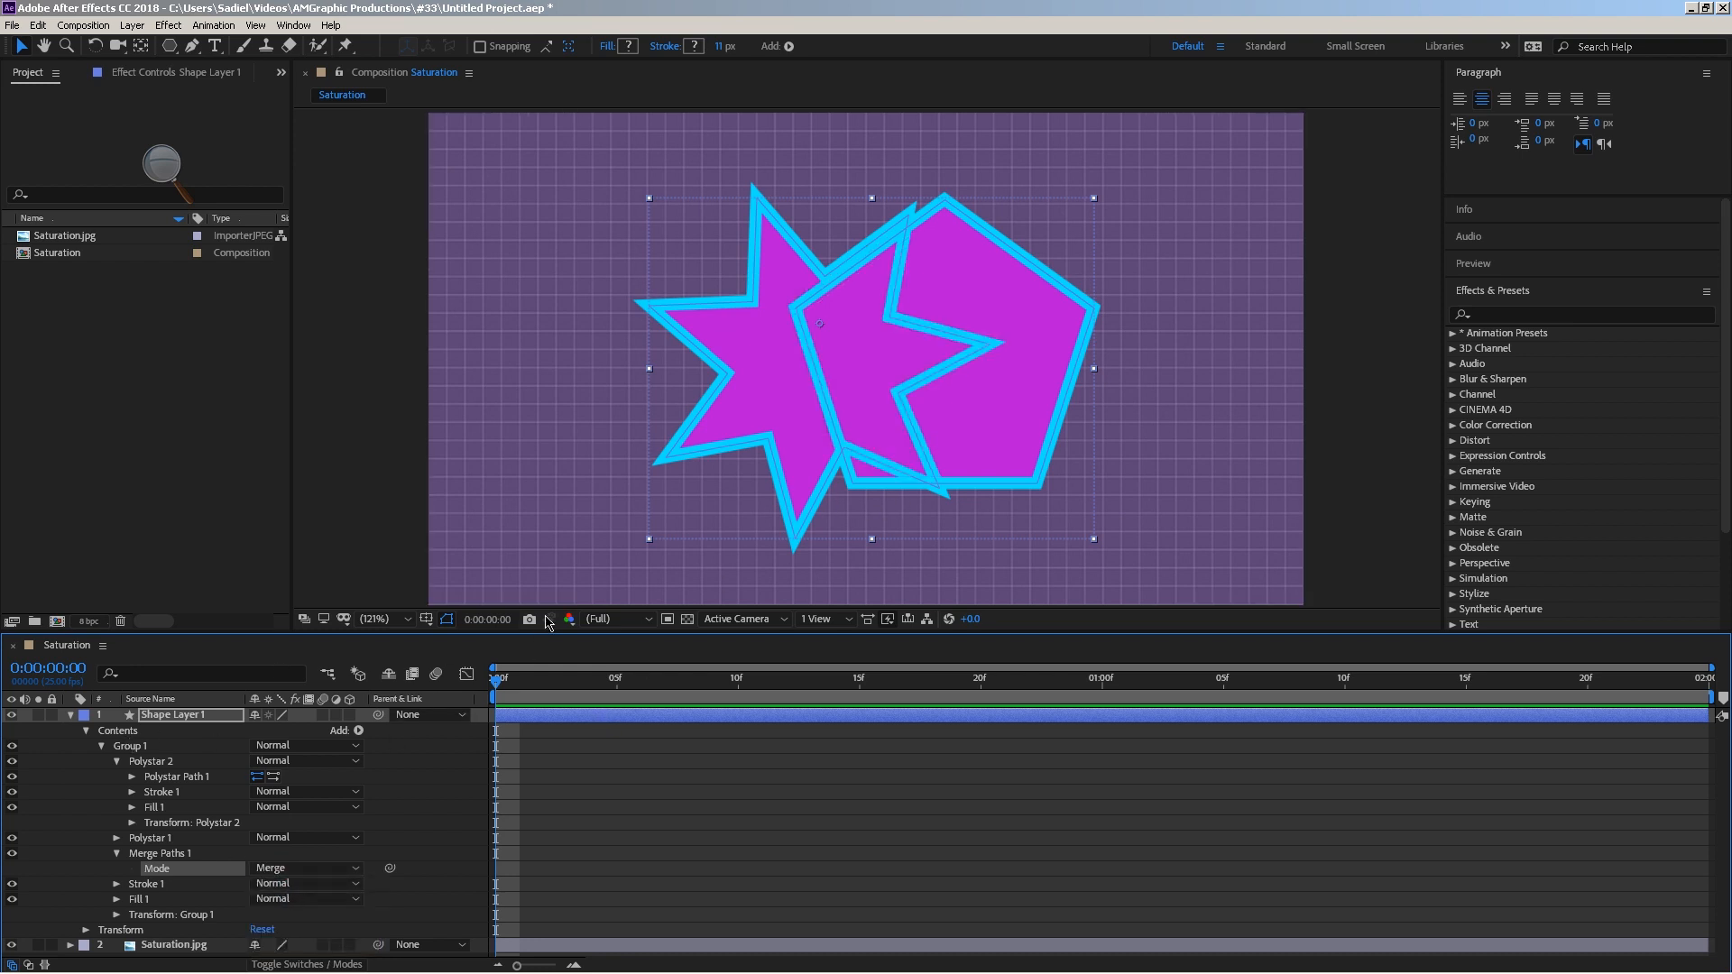
double_click(998, 410)
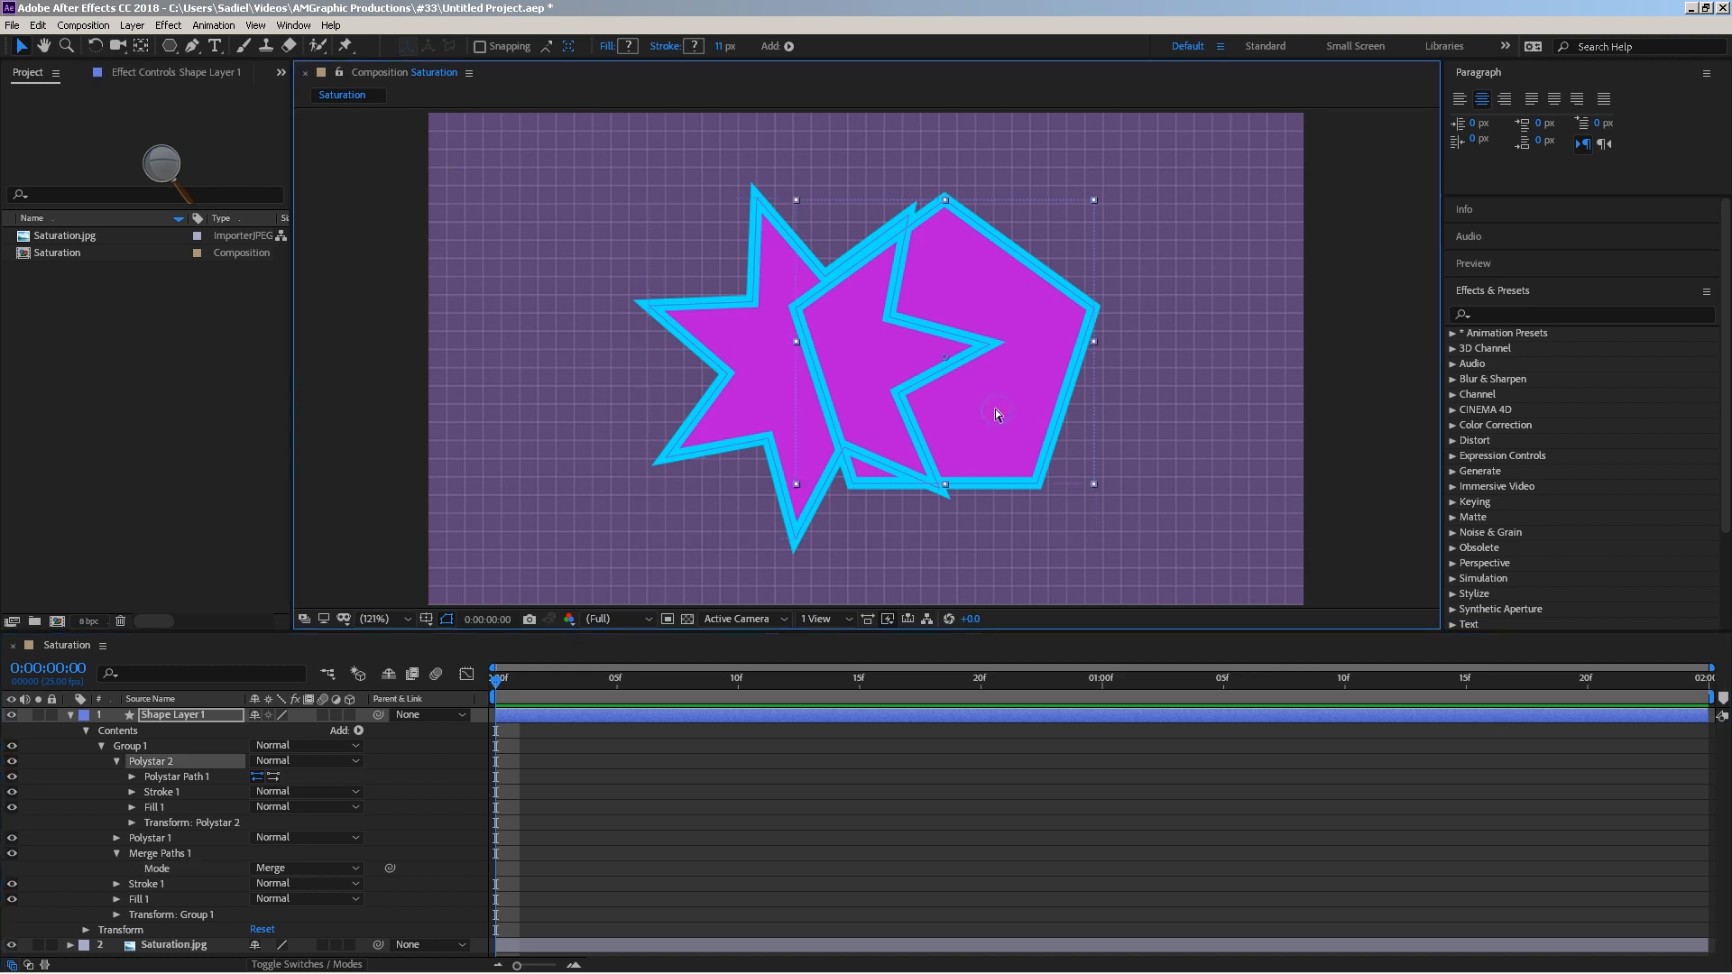
drag(911, 404, 708, 377)
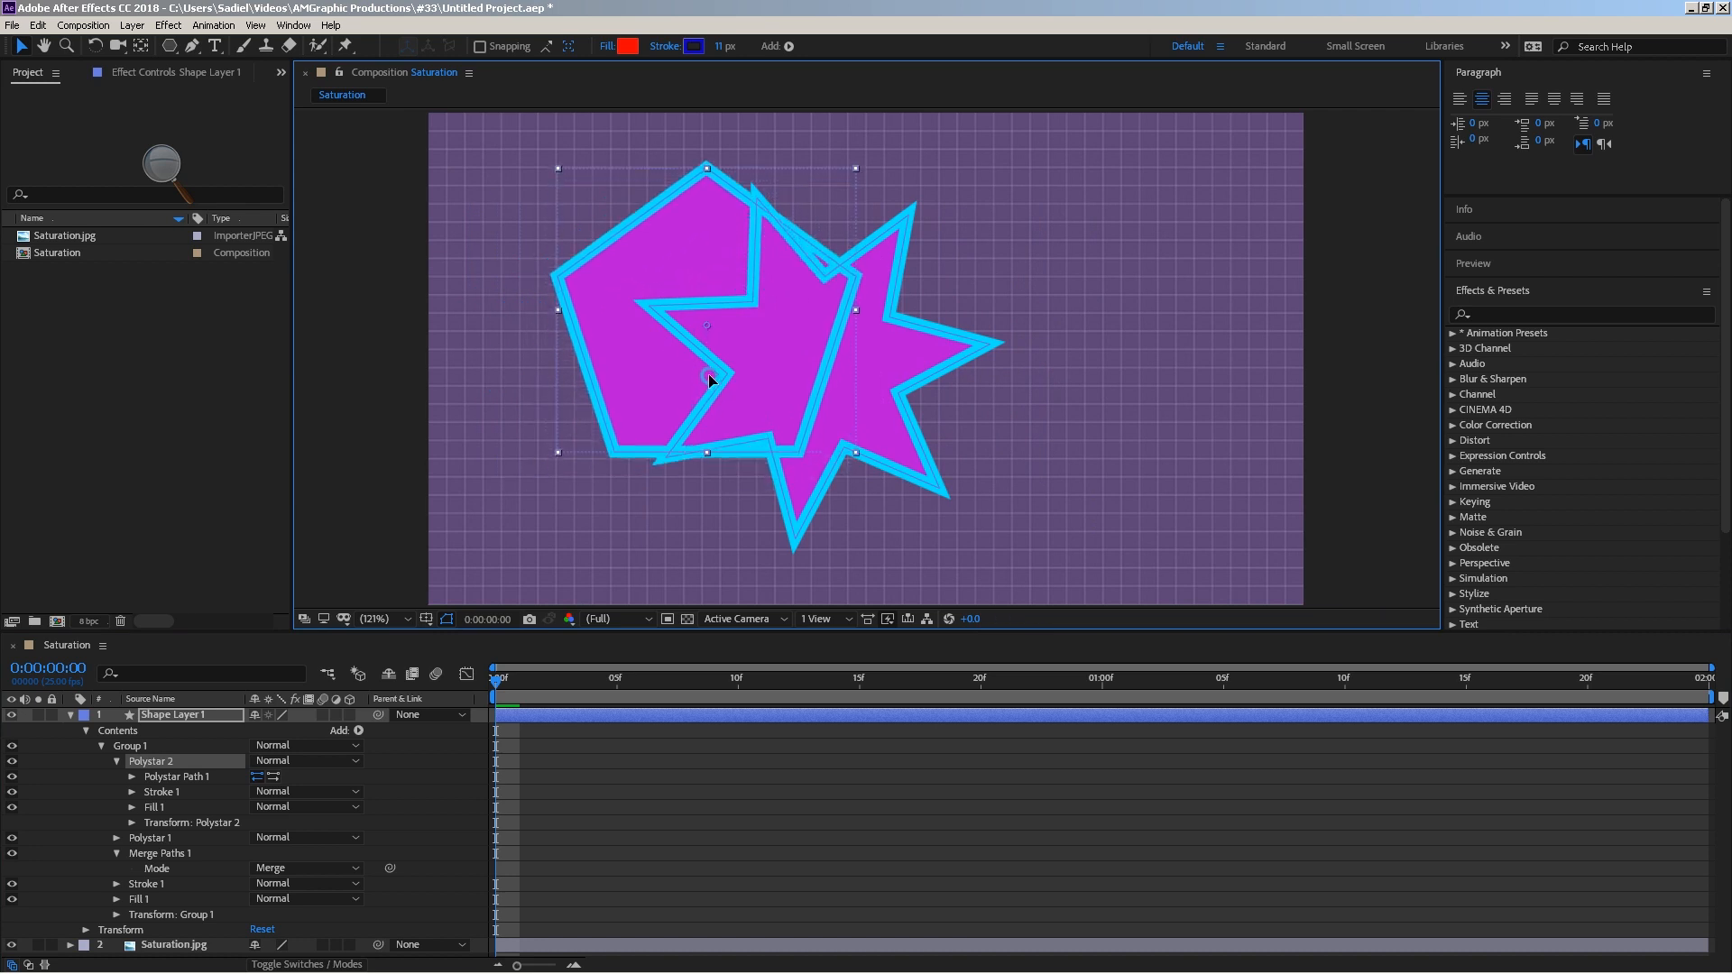
Toggle the group's shared stroke and fill off and on to examine their effect on the merged shapes.
click(11, 885)
click(10, 884)
click(11, 898)
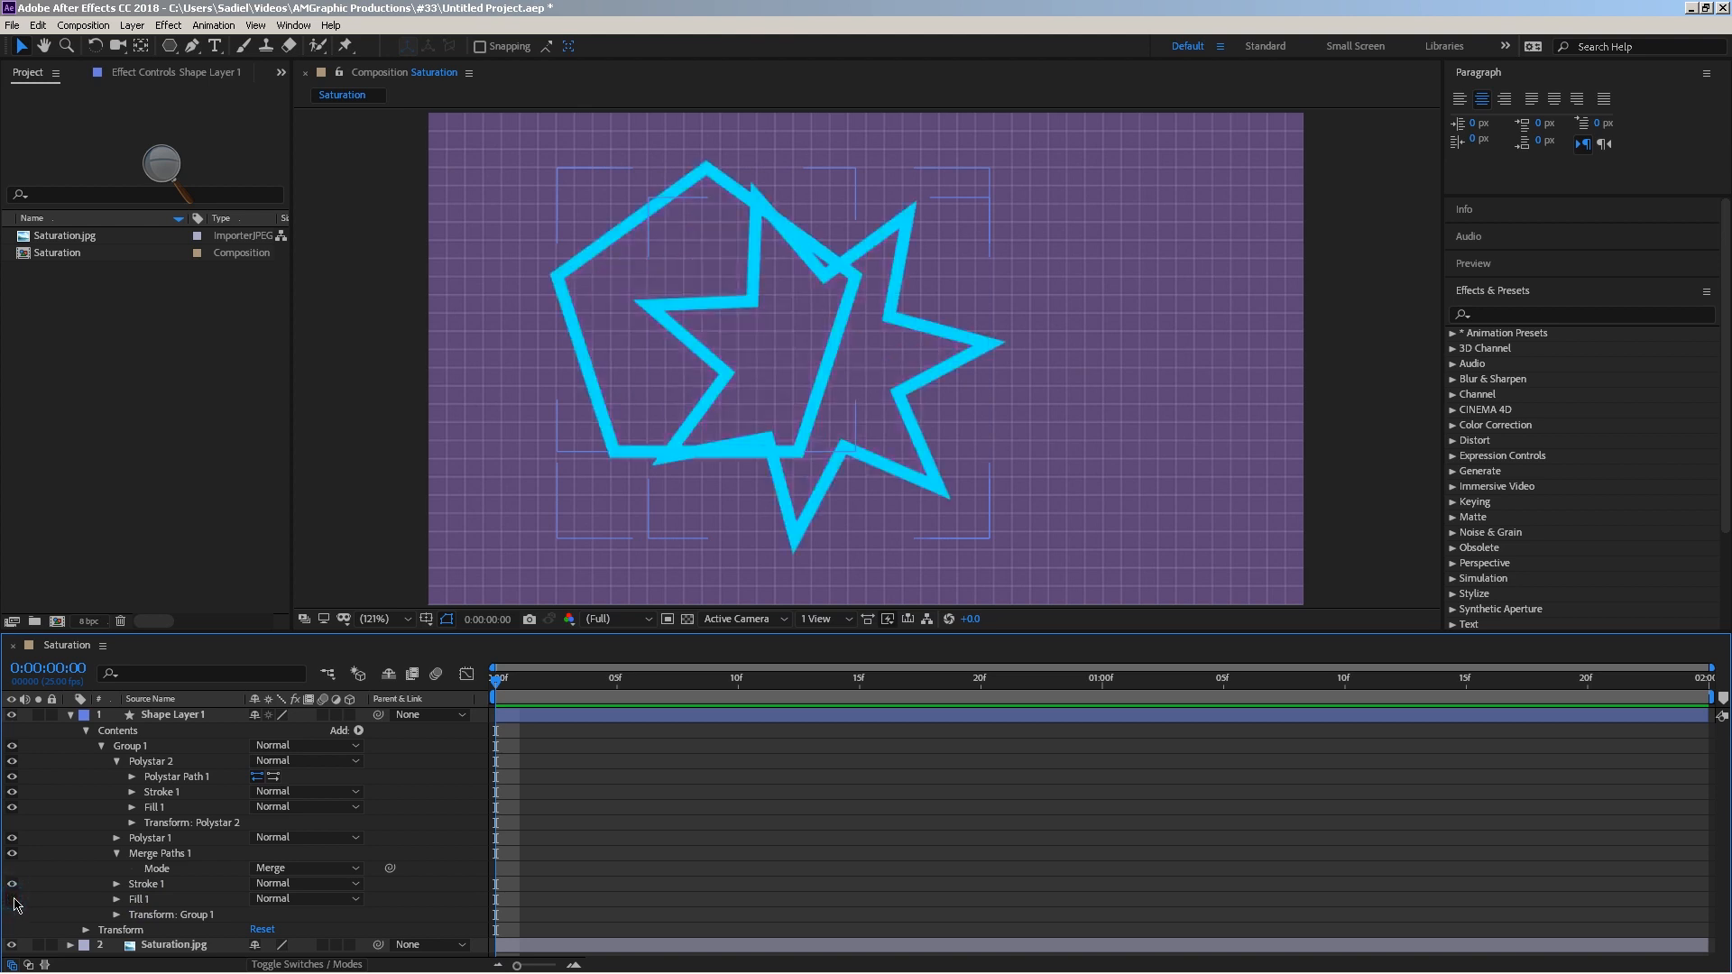
click(12, 899)
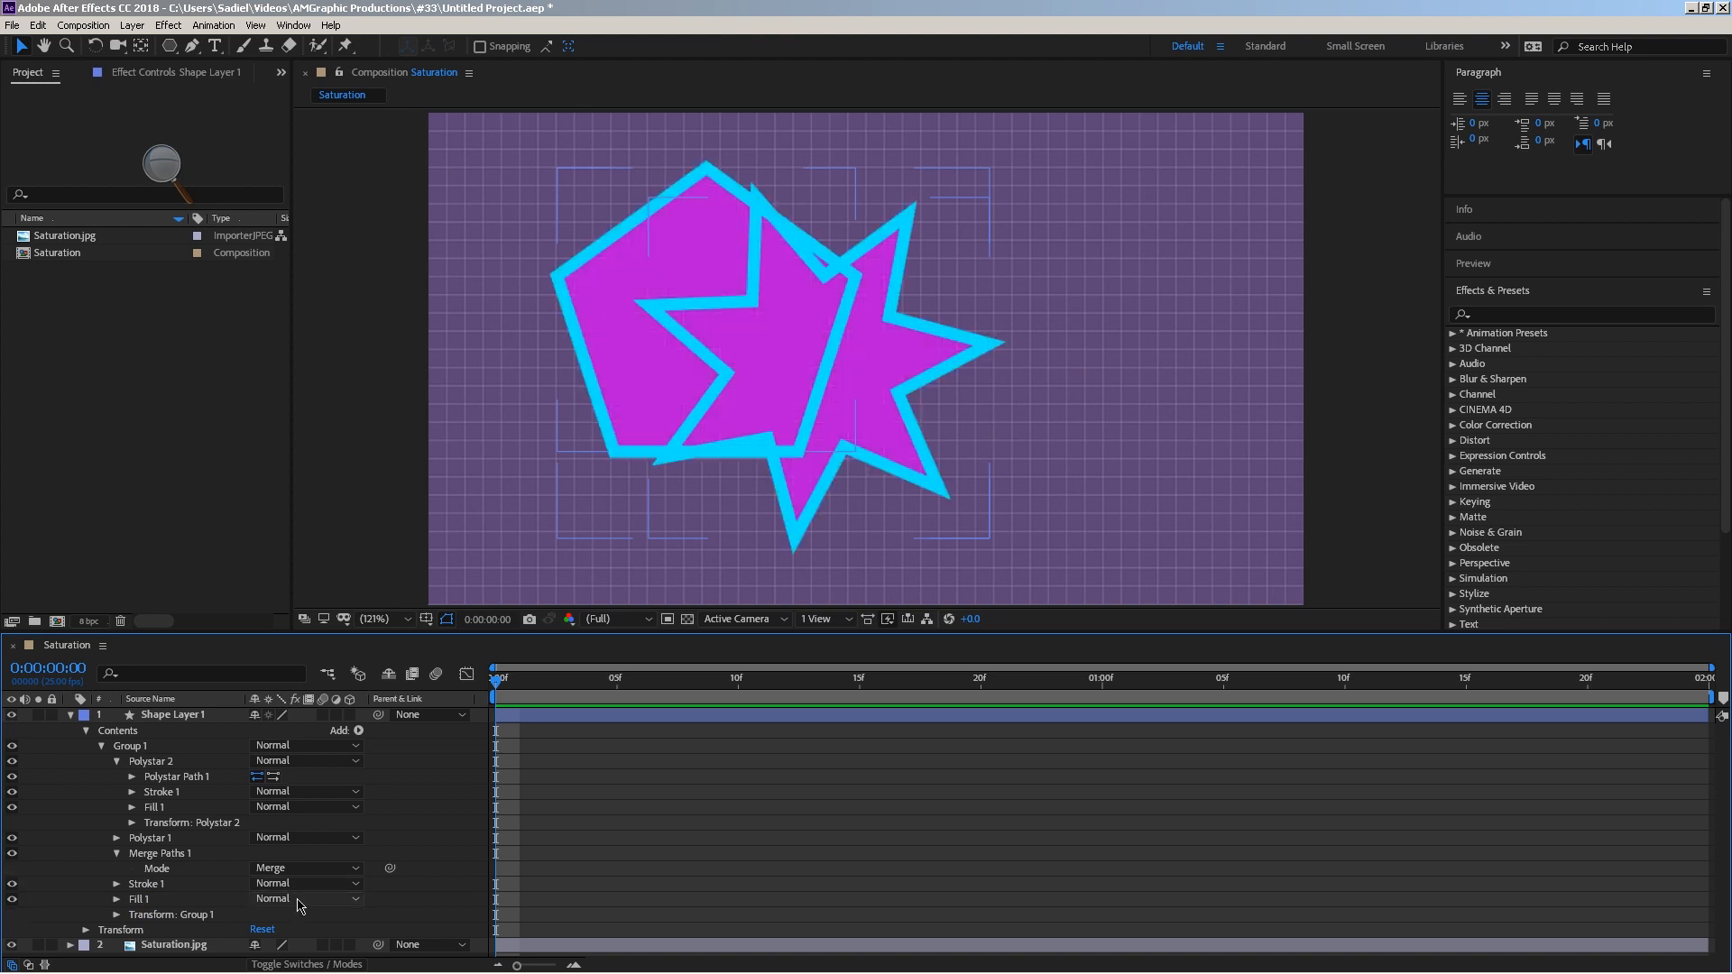
Try the Add mode for Merge Paths, collapse the pentagon's contents and set the mode to Subtract.
click(344, 868)
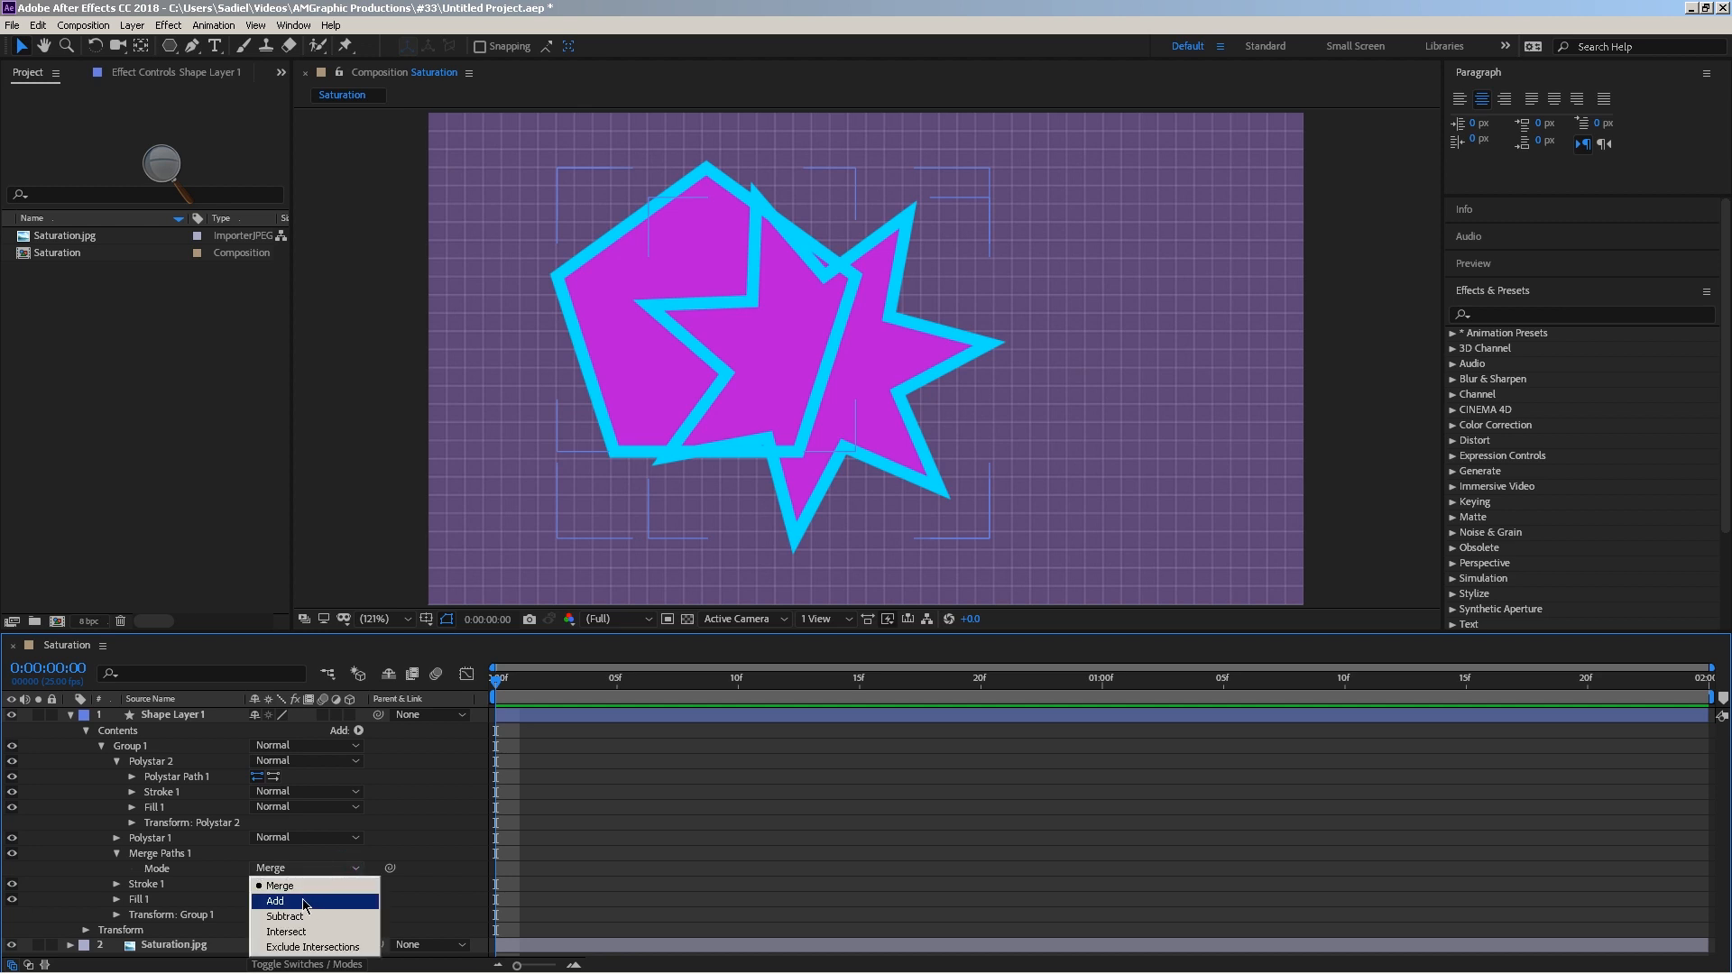
click(273, 900)
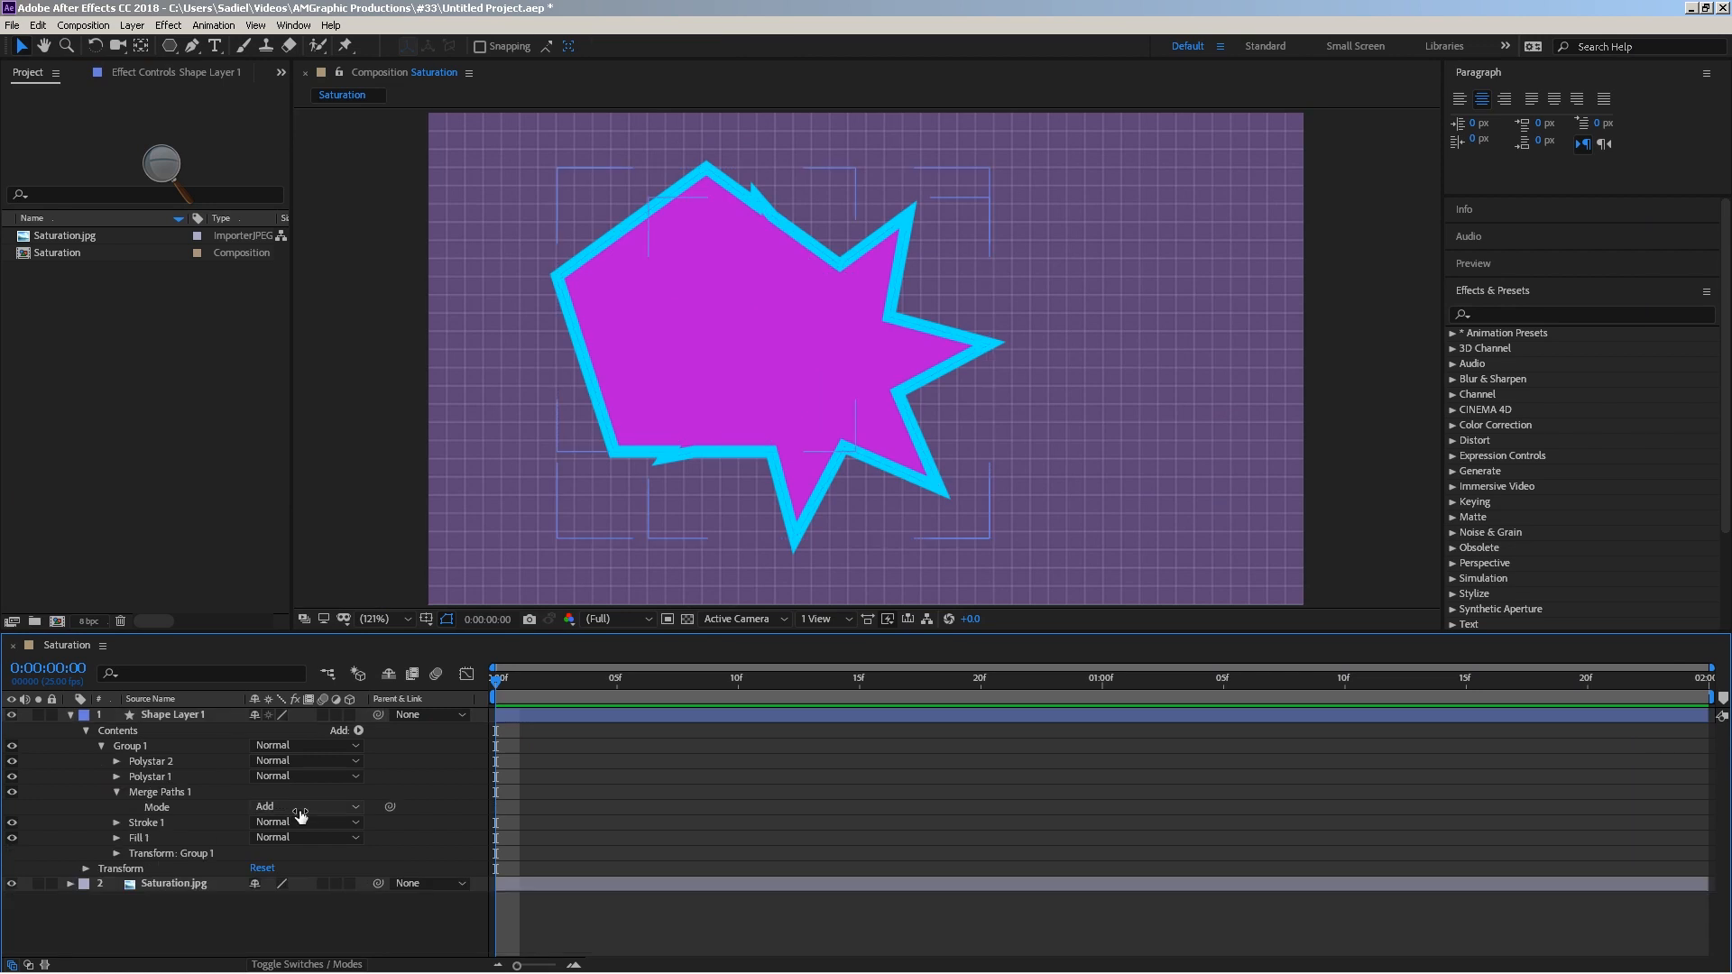
click(296, 807)
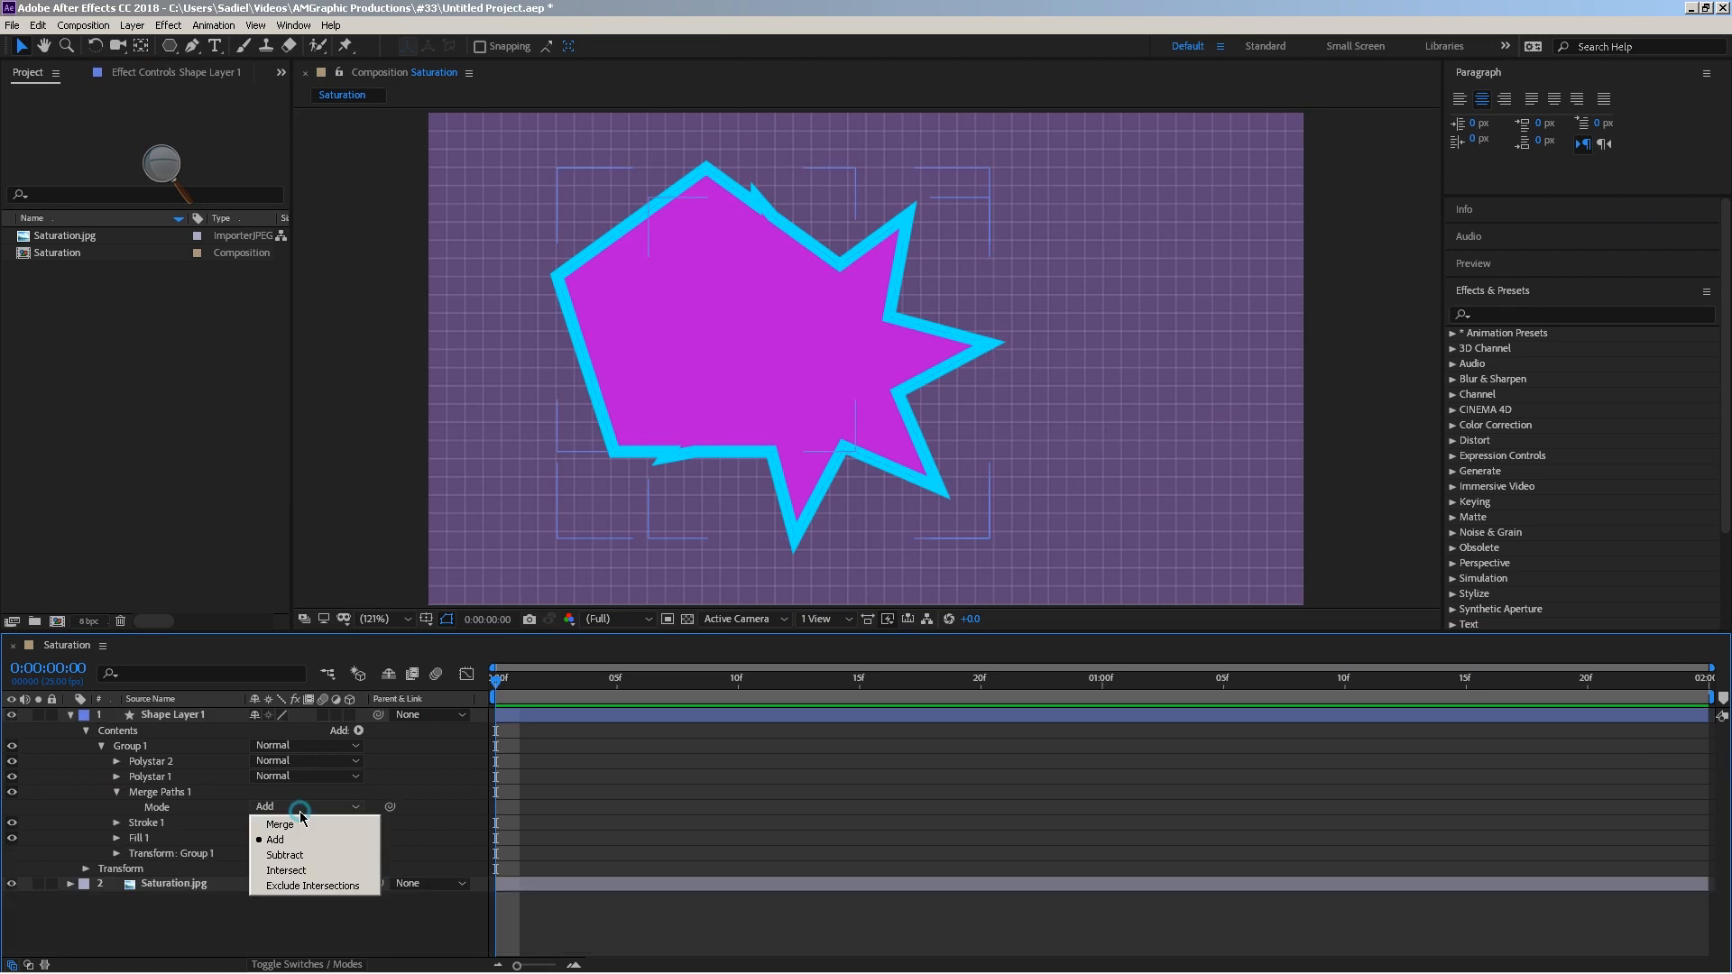
click(305, 857)
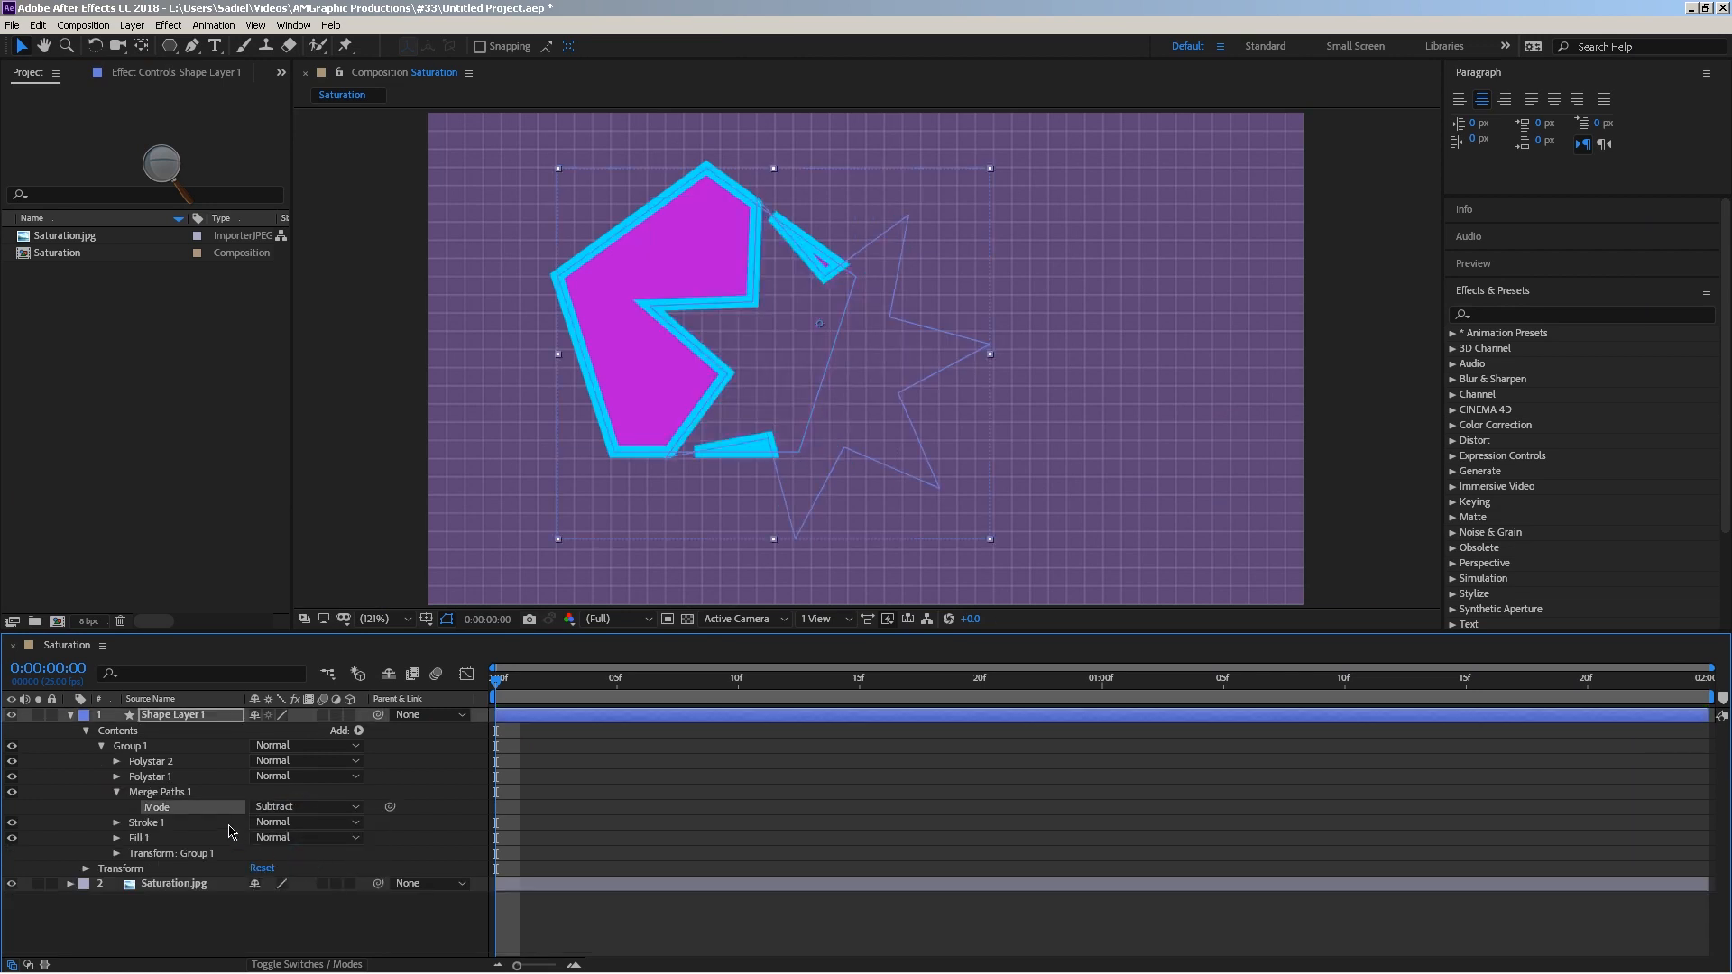
Select the star and toggle its visibility off and on to examine what it subtracts from the pentagon.
click(149, 777)
click(13, 778)
click(13, 780)
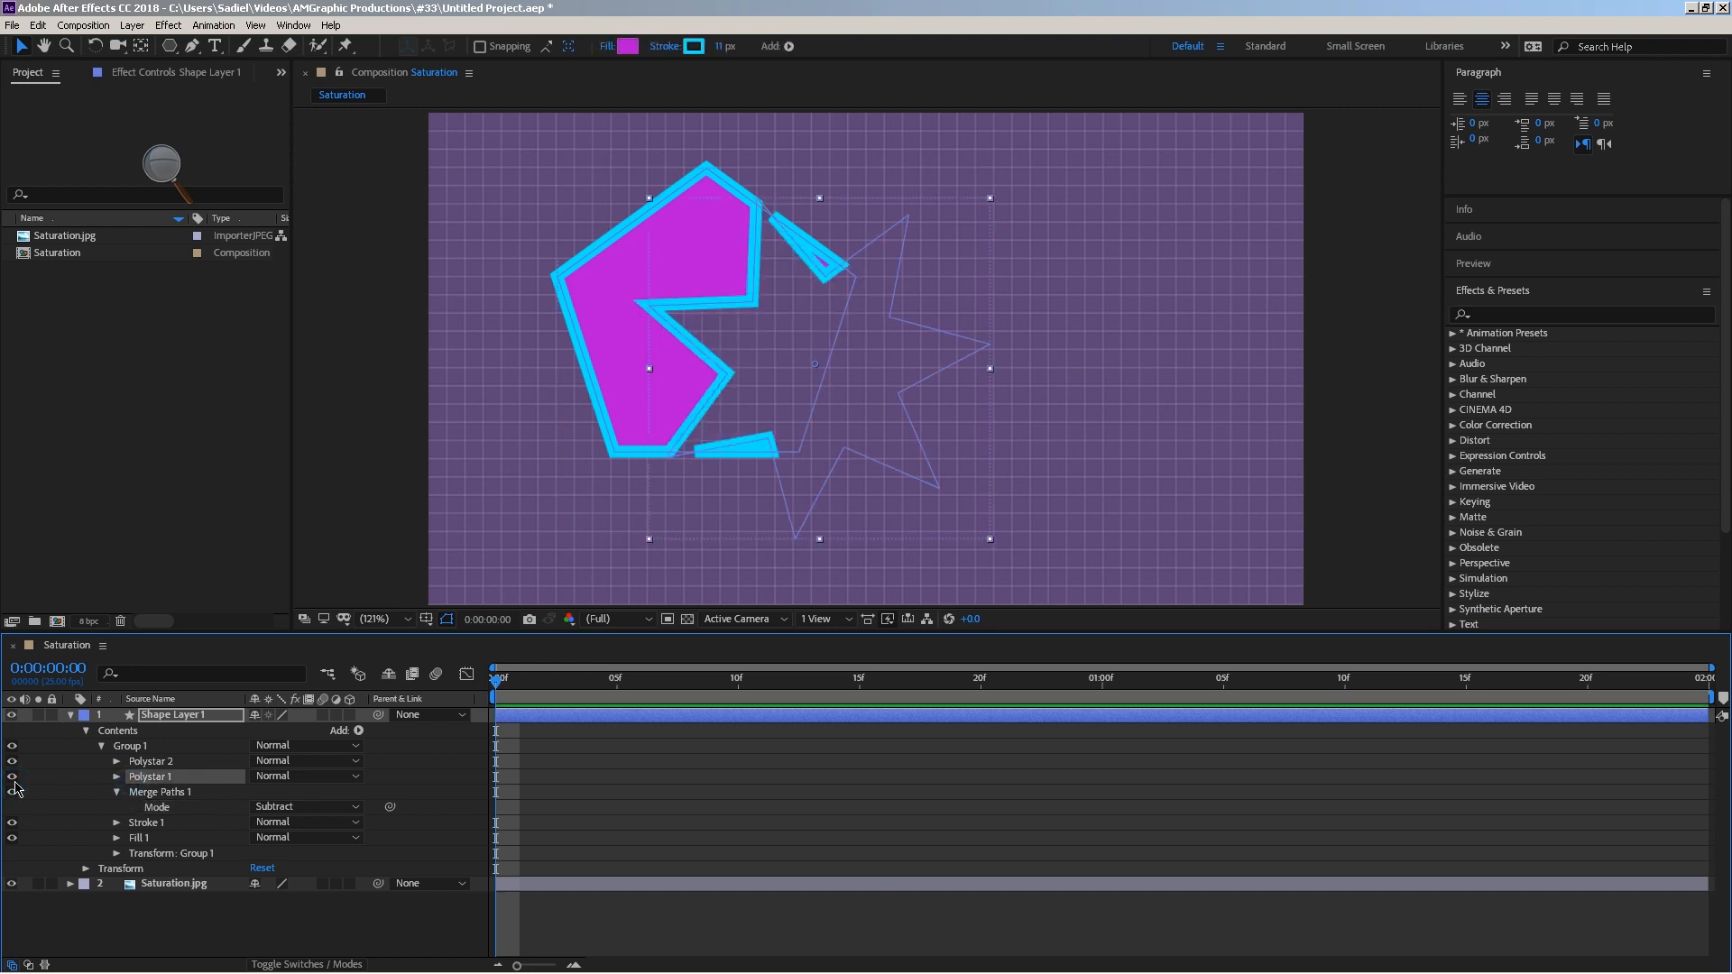
Try the star above the pentagon in the group, move the pentagon over the star's lower half, and restore the original stacking order.
drag(149, 777, 163, 763)
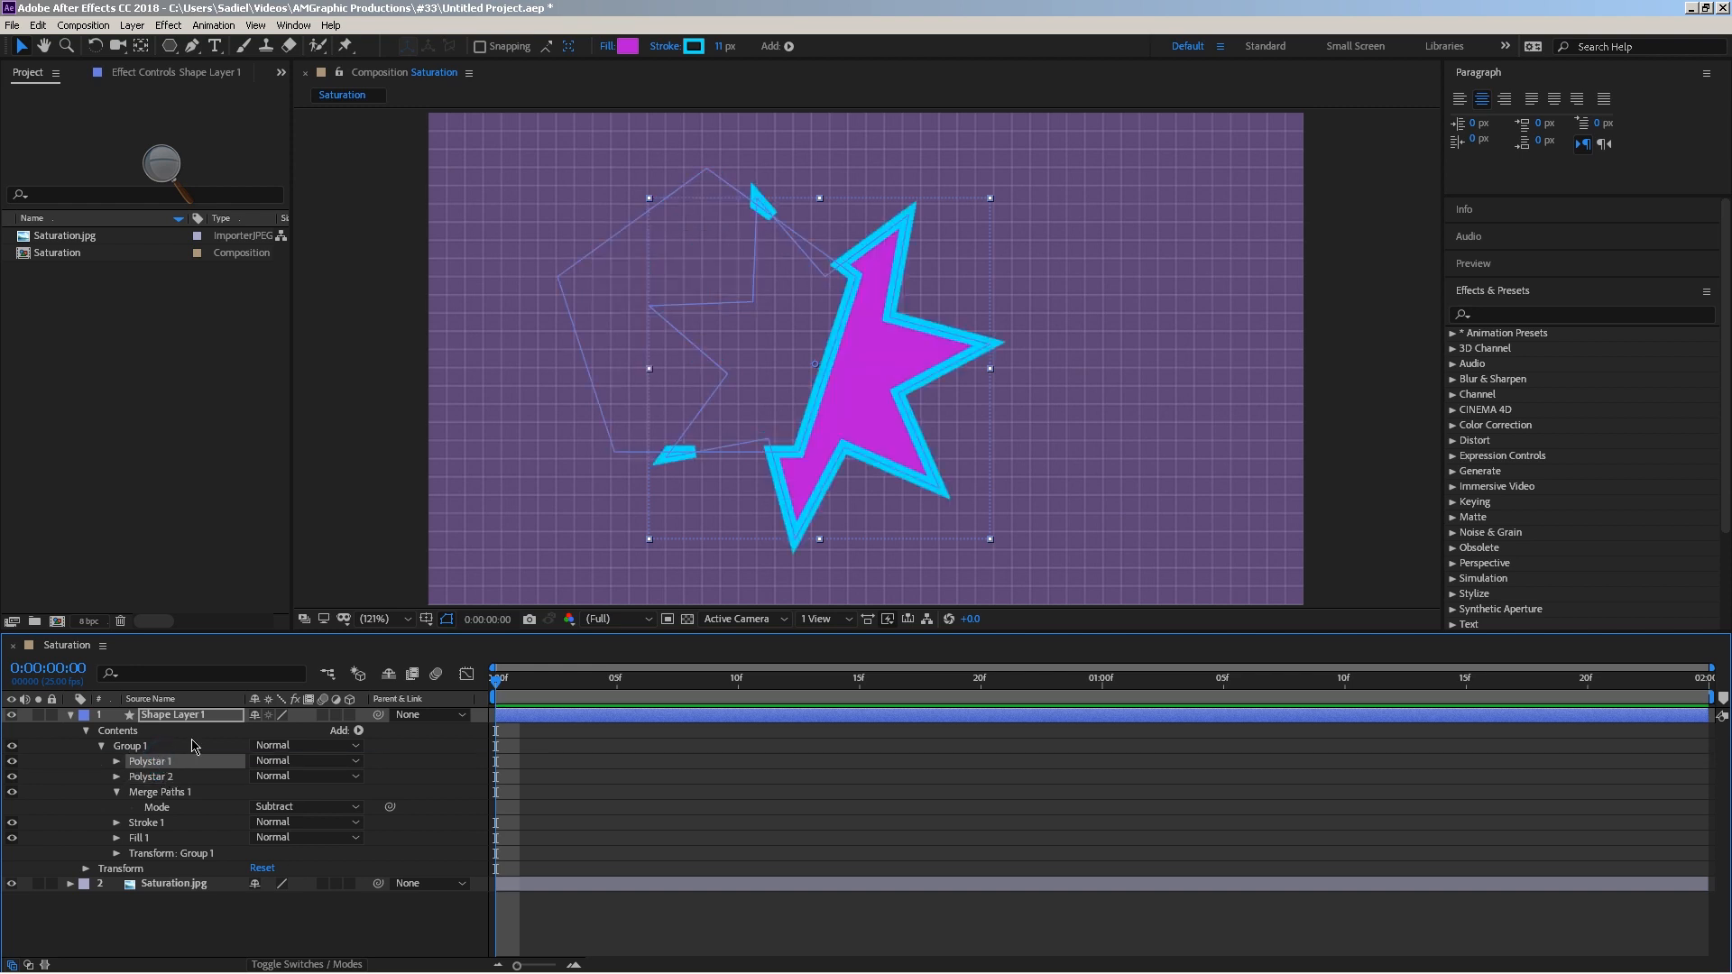
drag(665, 286, 786, 426)
drag(149, 761, 154, 791)
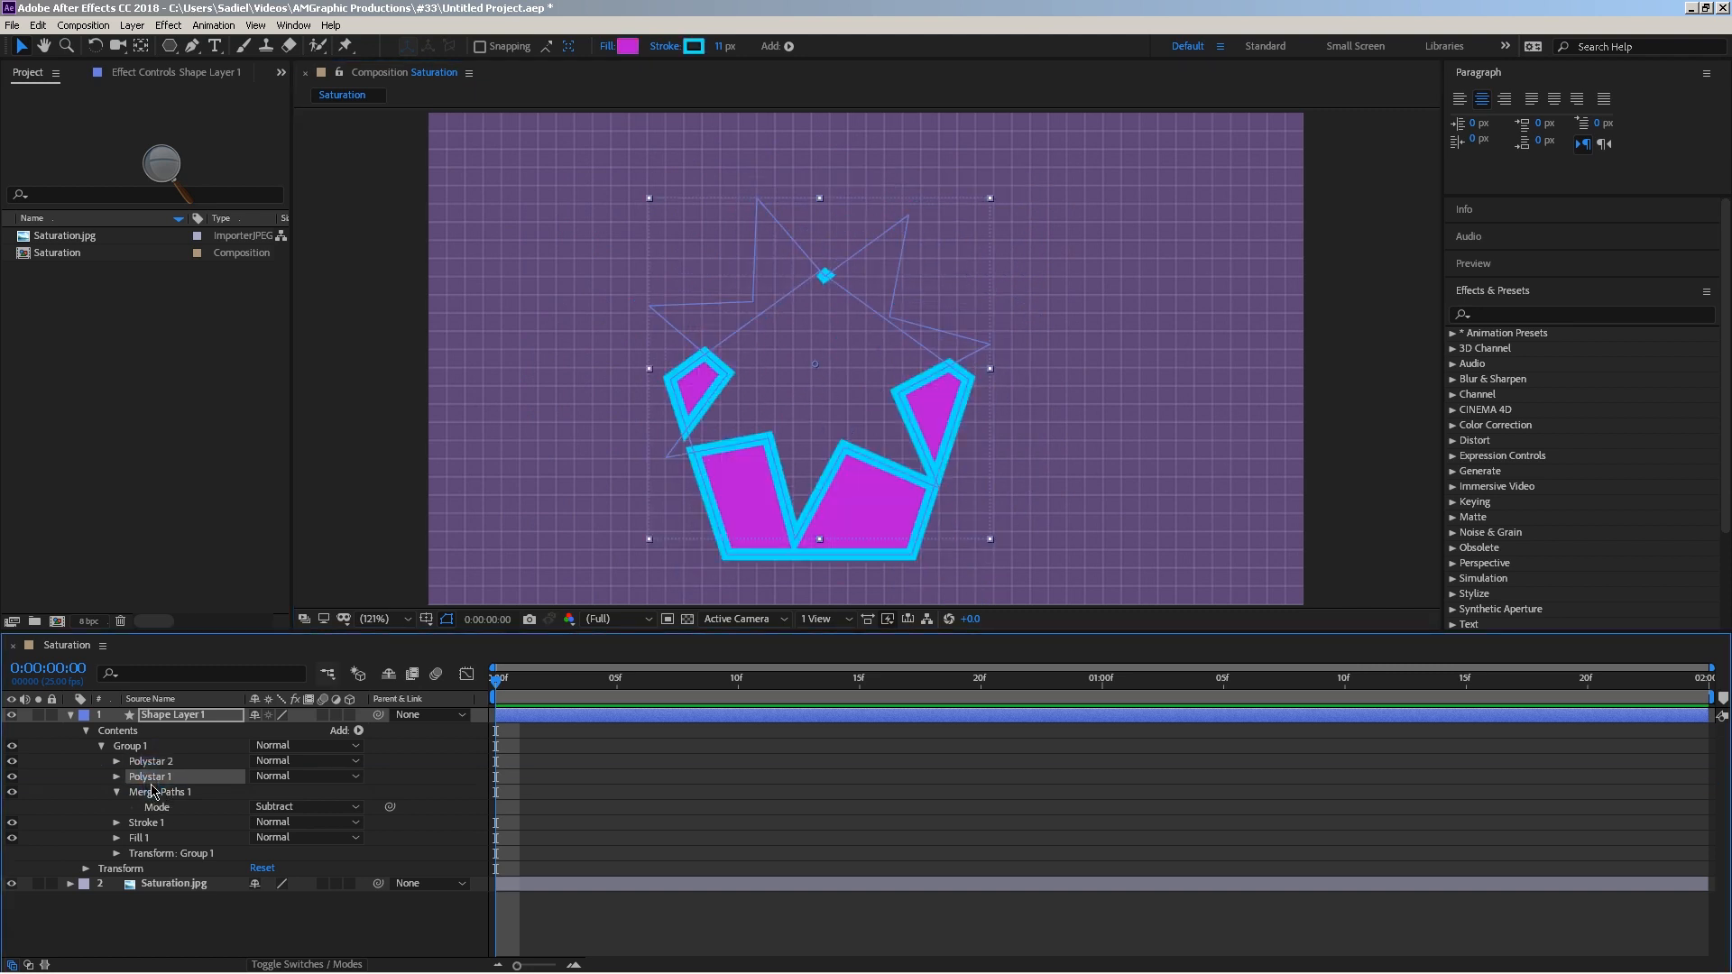
Set the Merge Paths mode to Intersect and move the pentagon over the star's right half.
click(302, 809)
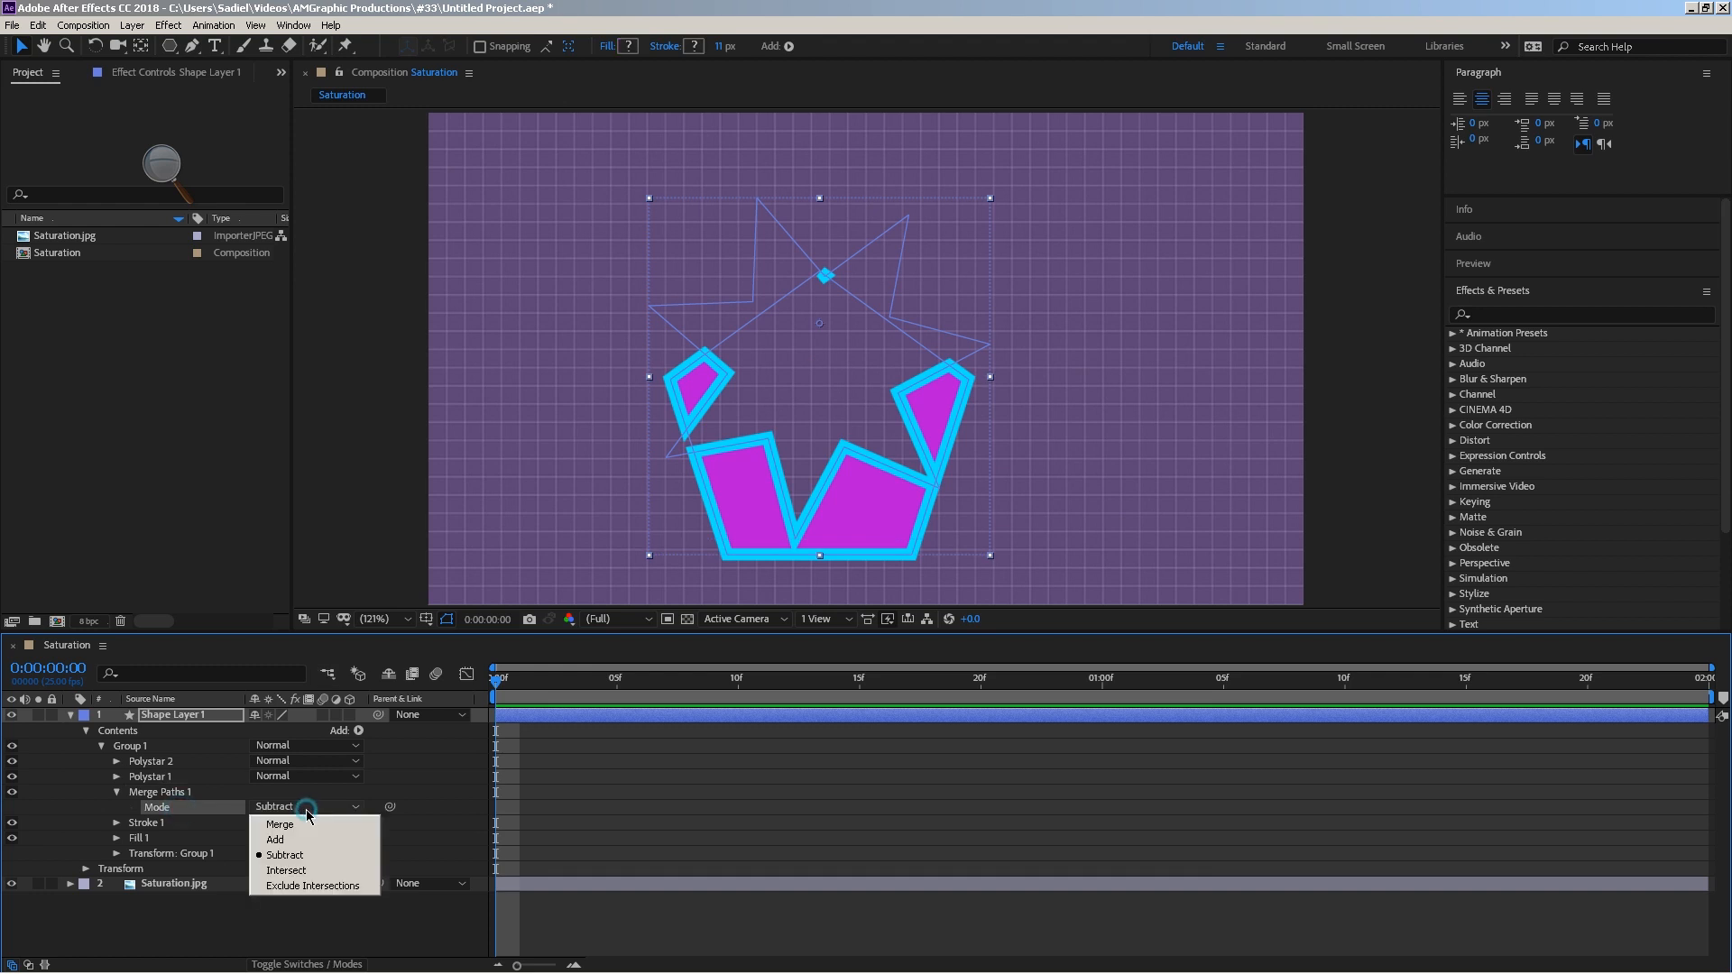
click(302, 872)
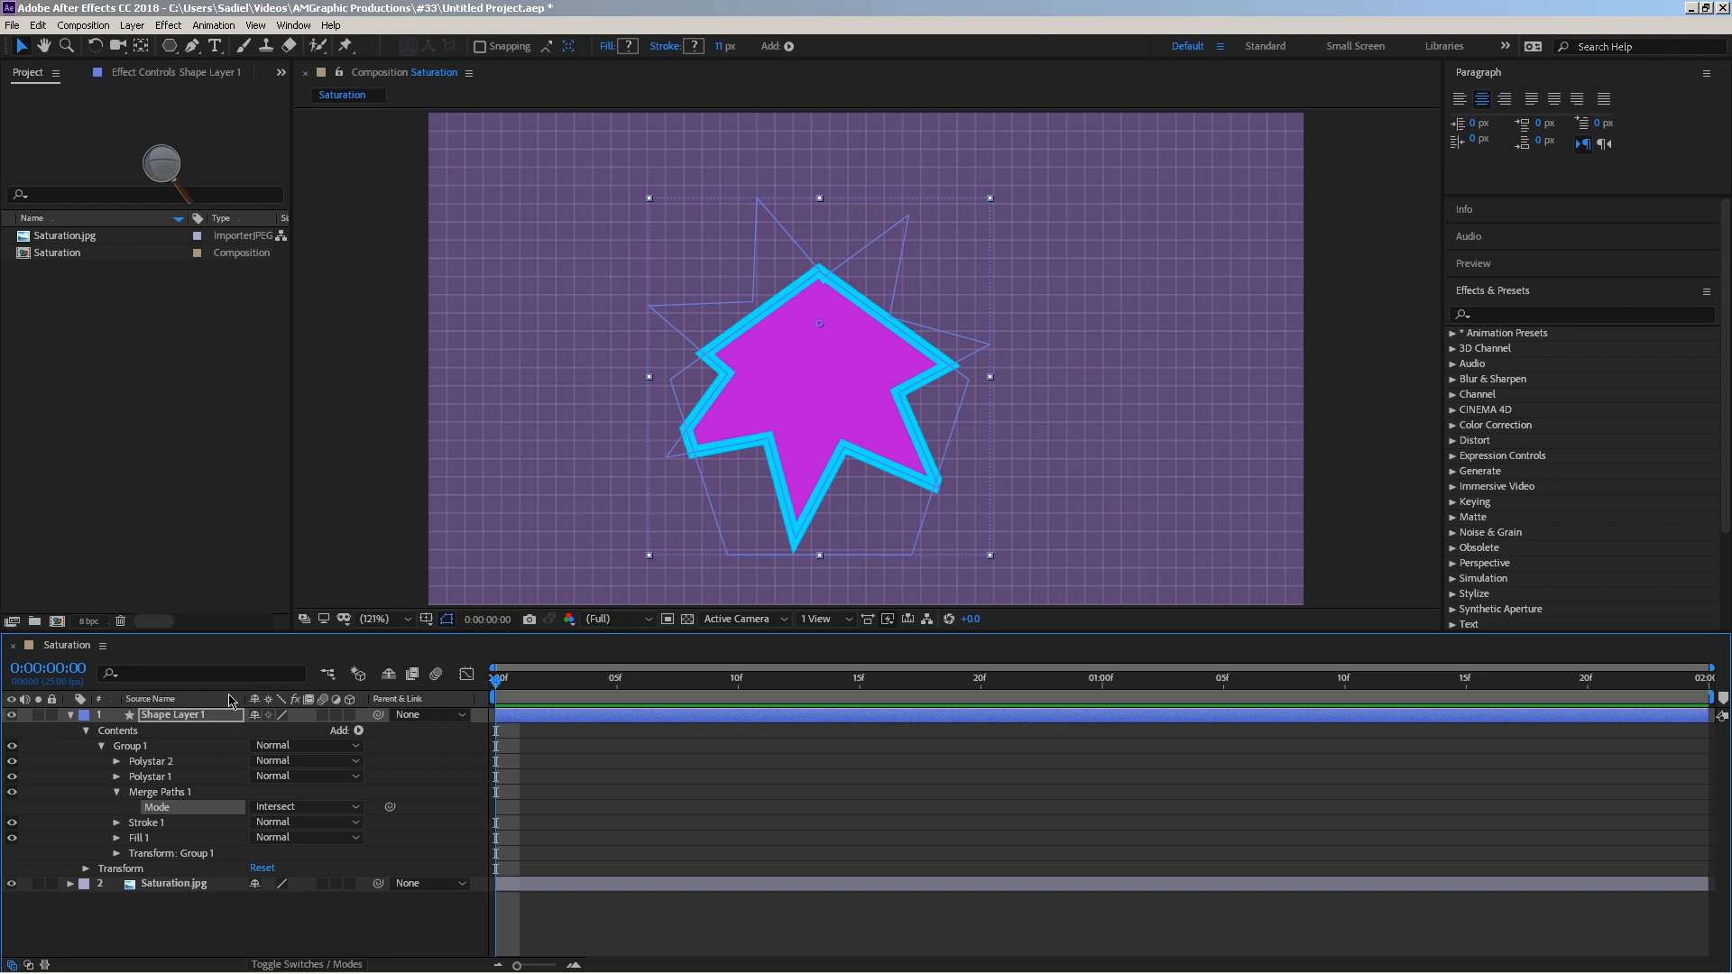
click(165, 779)
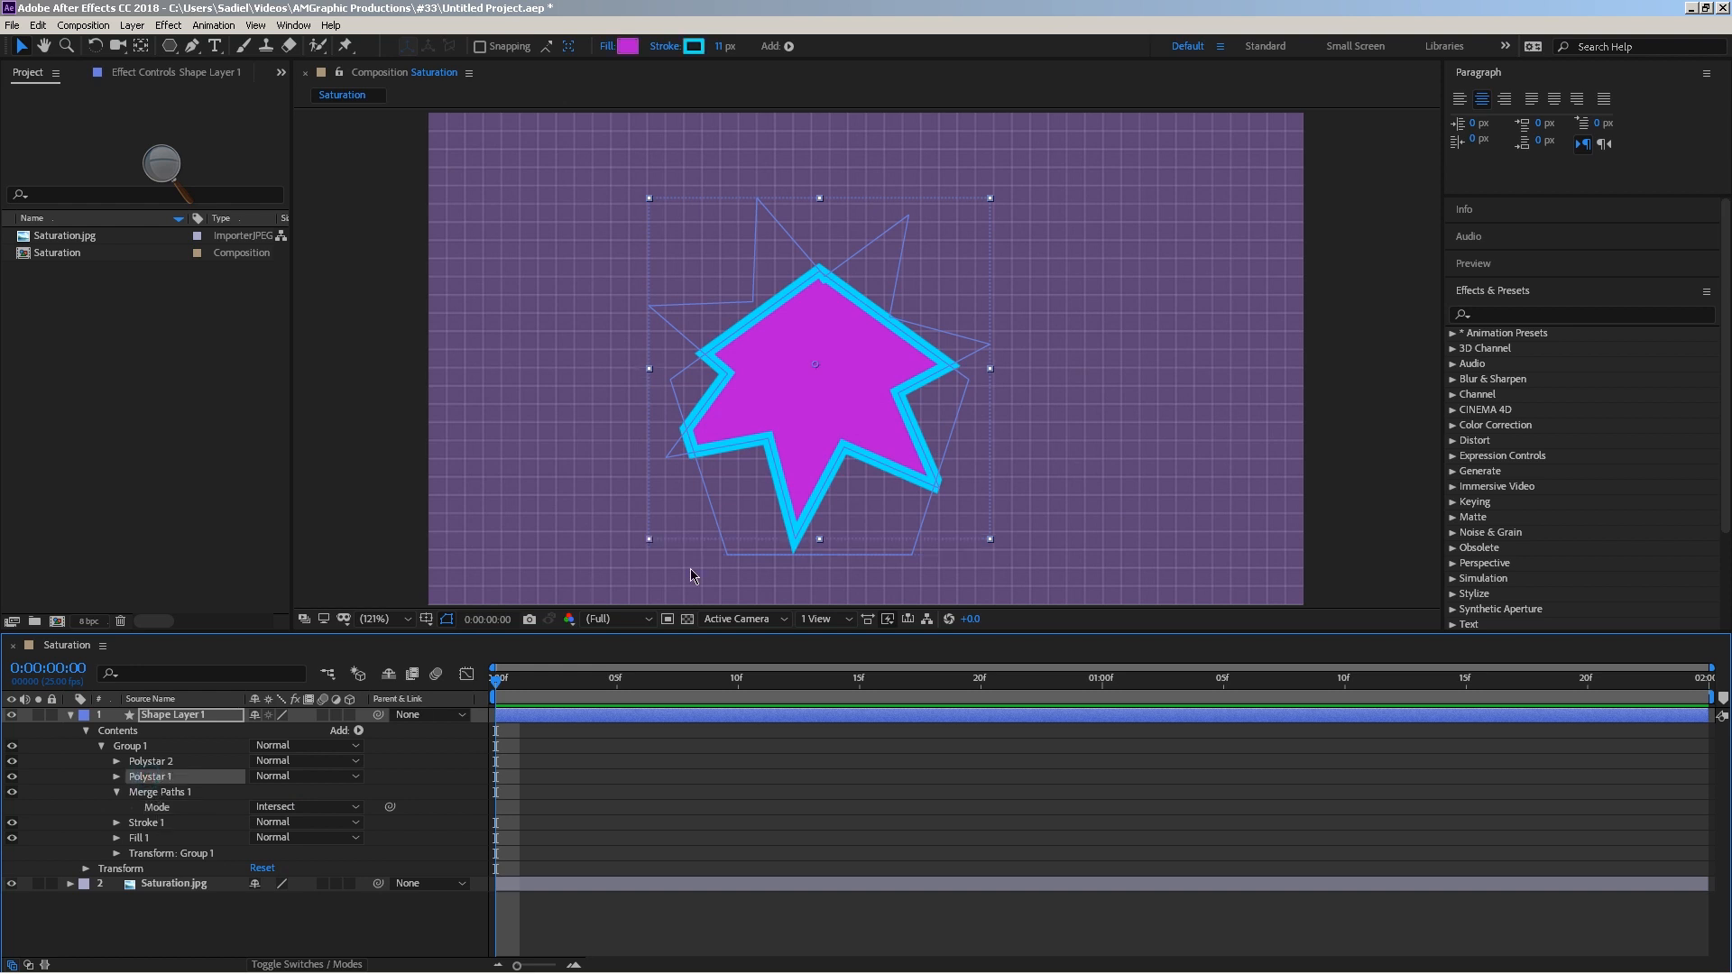
click(741, 554)
drag(739, 375, 894, 443)
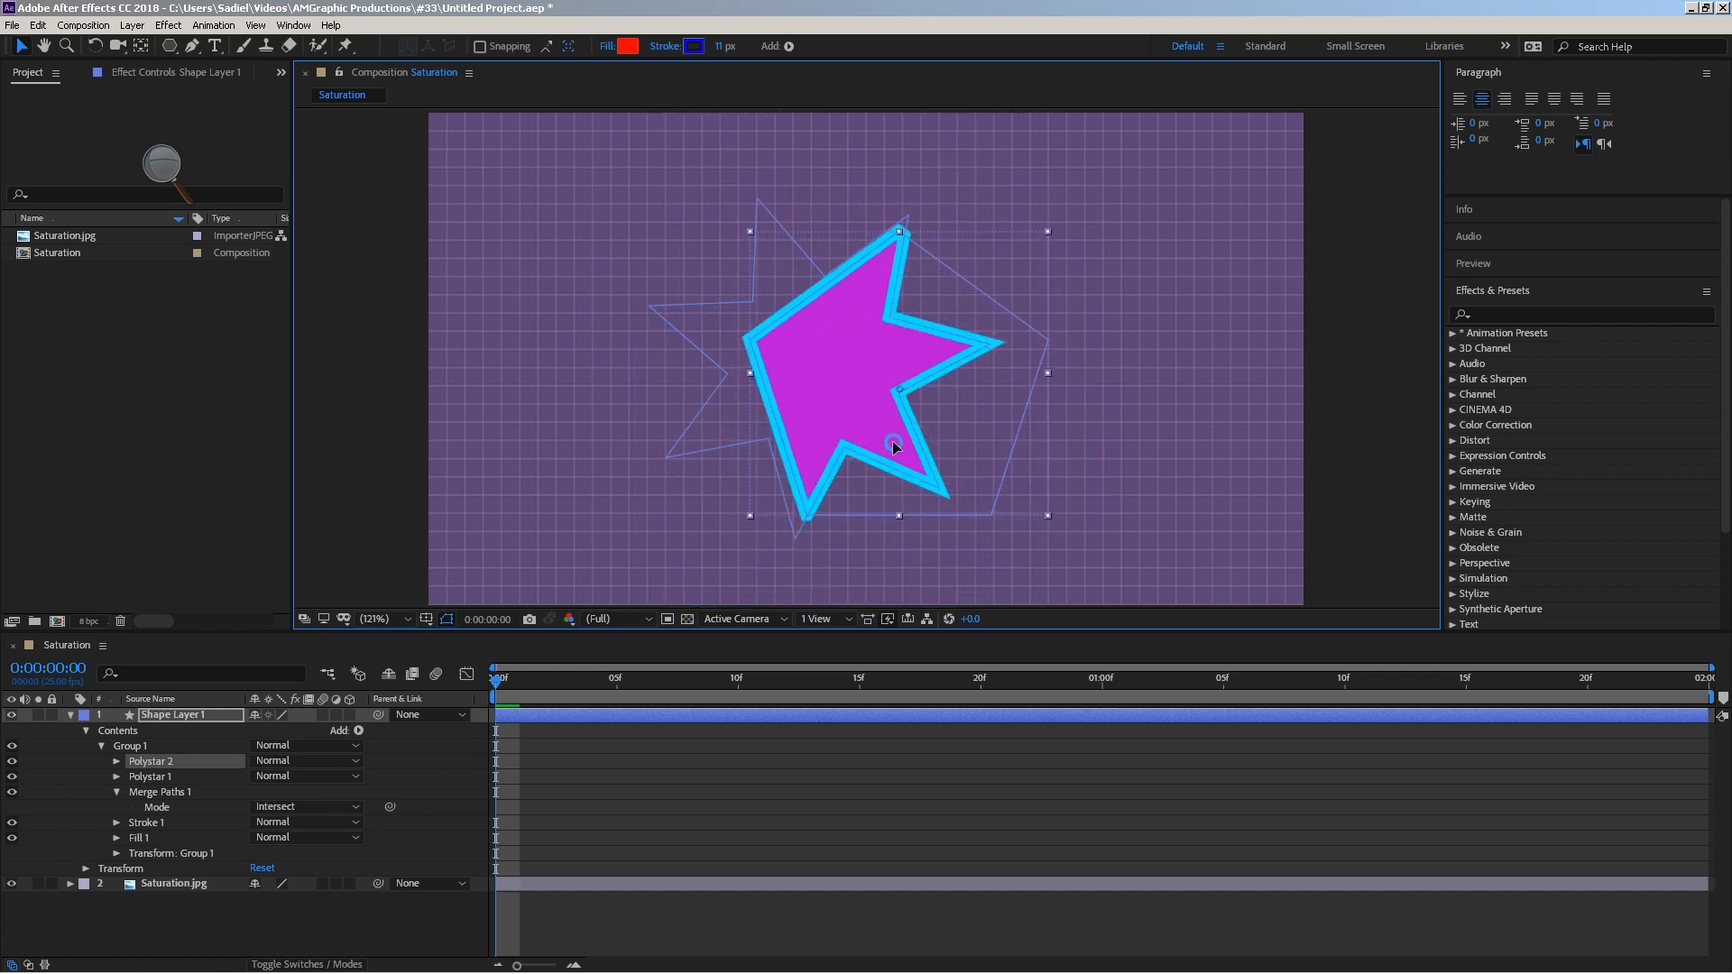
Select the star and toggle its visibility off and on to examine its role in the intersection.
click(160, 780)
click(14, 777)
click(14, 777)
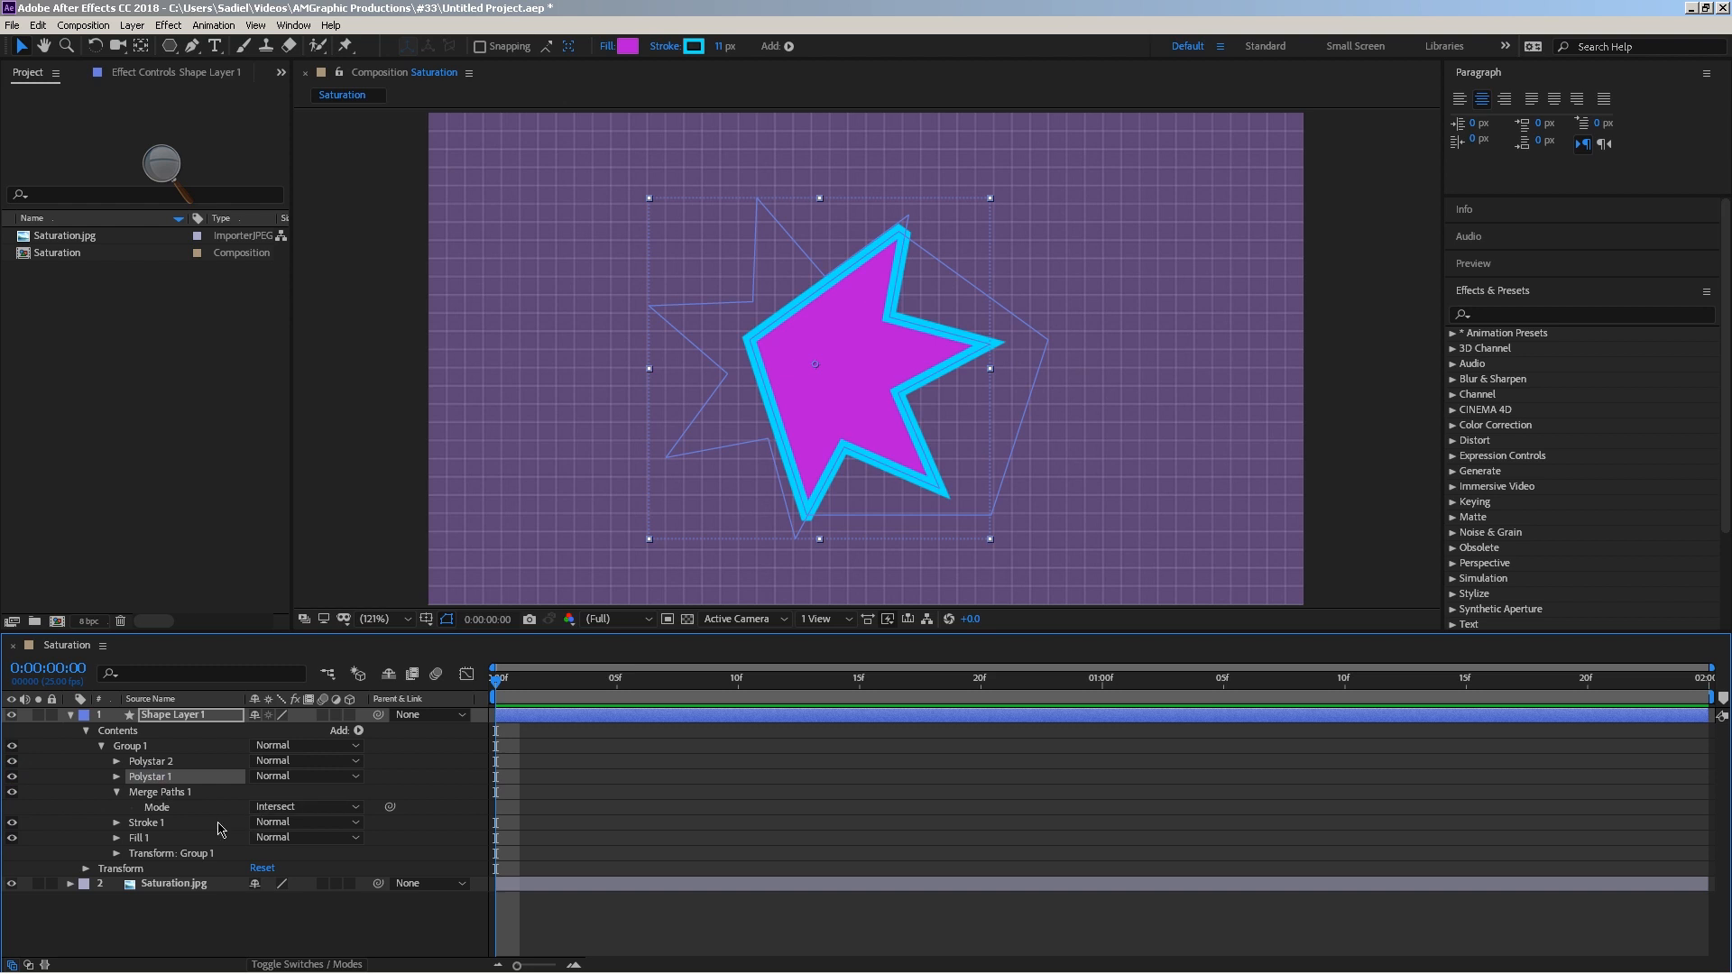
Set the Merge Paths mode to Exclude Intersections and move the pentagon back and forth across the star.
click(305, 807)
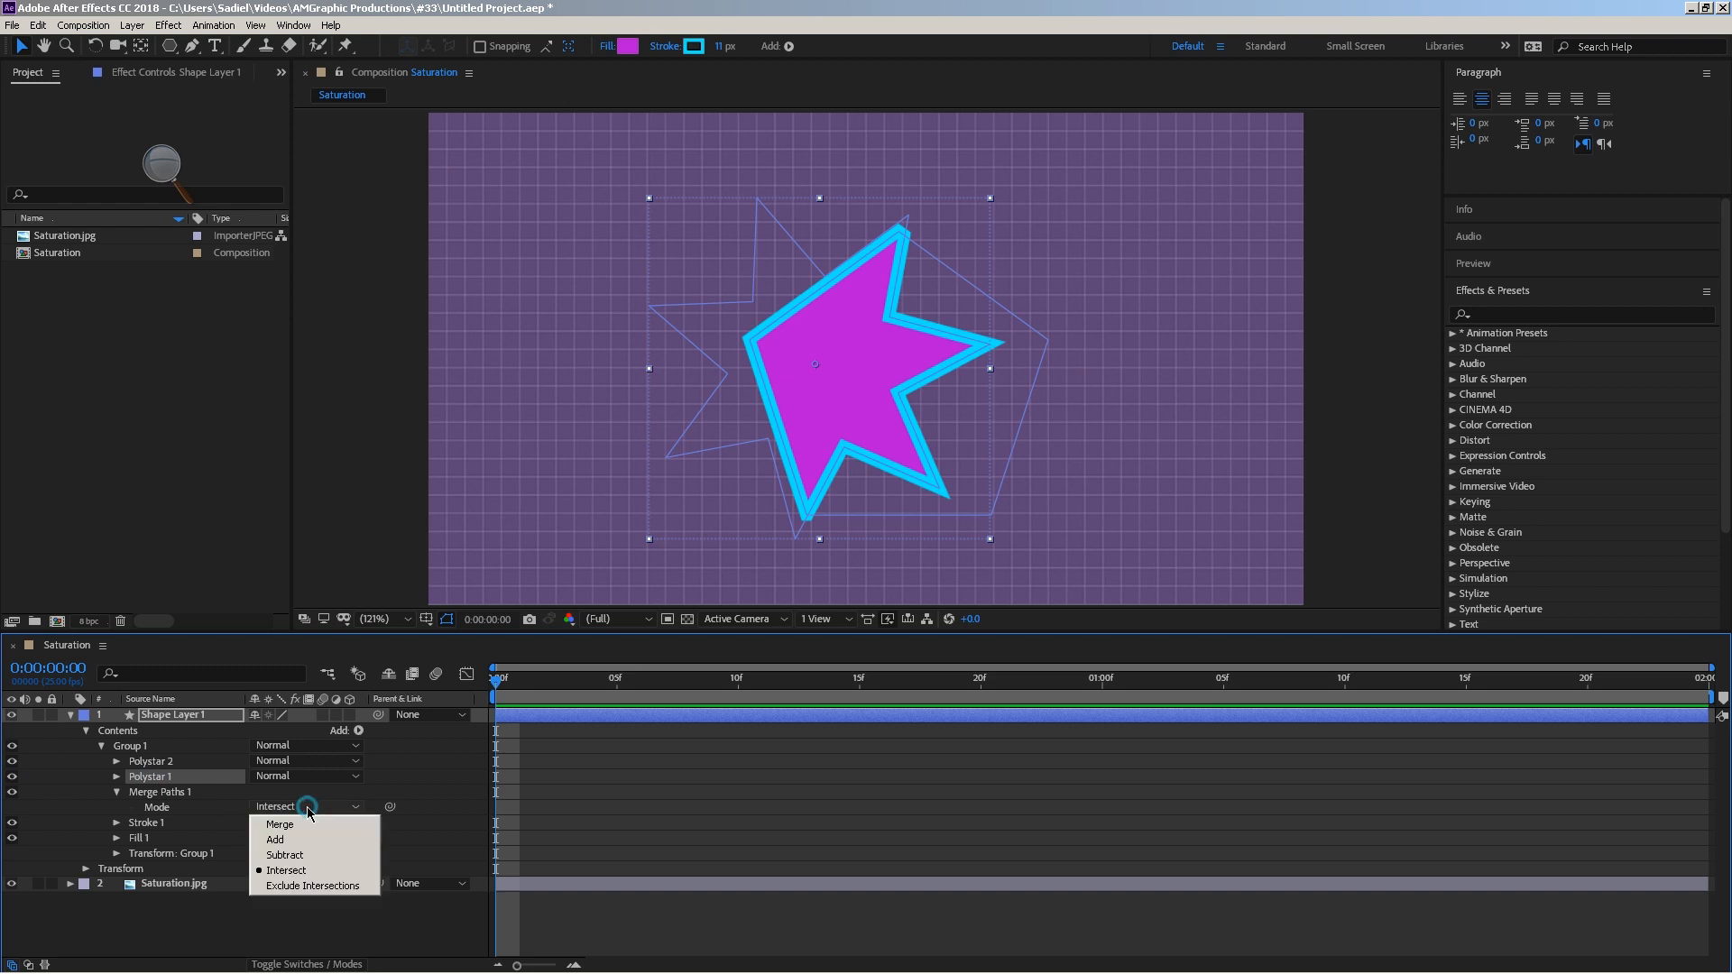
click(298, 887)
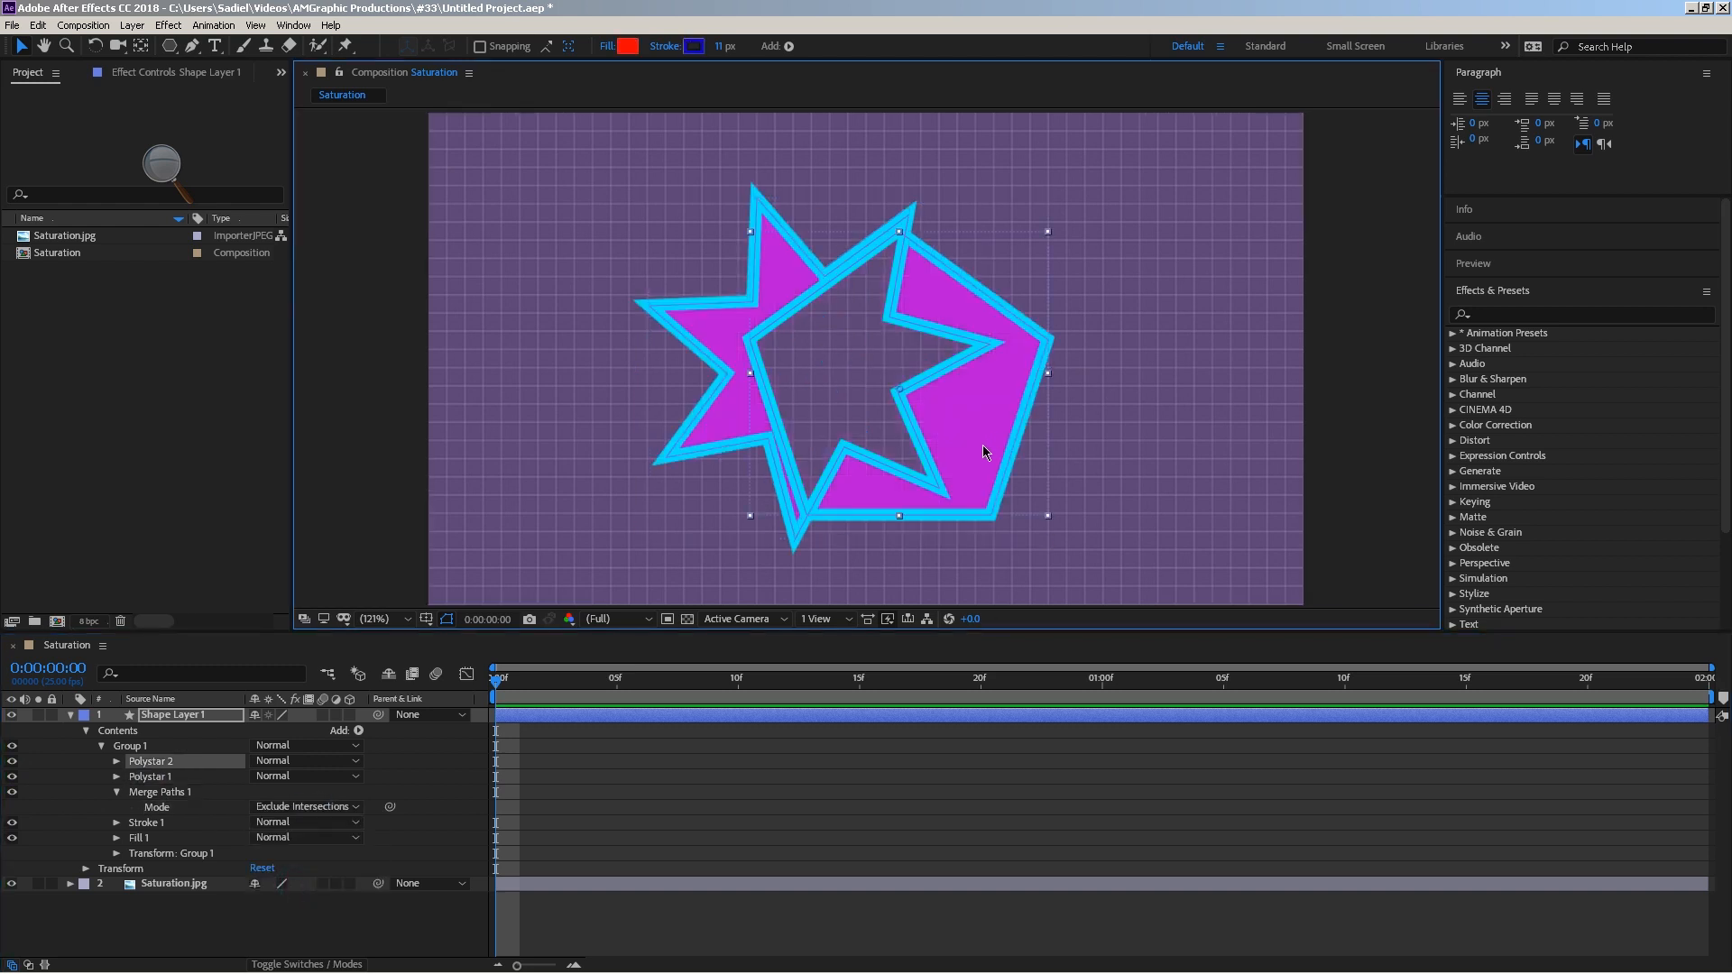
mouse_move(976, 446)
mouse_down()
mouse_move(926, 386)
mouse_move(850, 364)
mouse_move(785, 398)
mouse_move(851, 479)
mouse_move(956, 436)
mouse_move(942, 450)
mouse_up()
mouse_move(696, 440)
mouse_down()
mouse_move(727, 425)
mouse_move(656, 346)
mouse_move(844, 459)
mouse_move(1106, 499)
mouse_move(962, 483)
mouse_up()
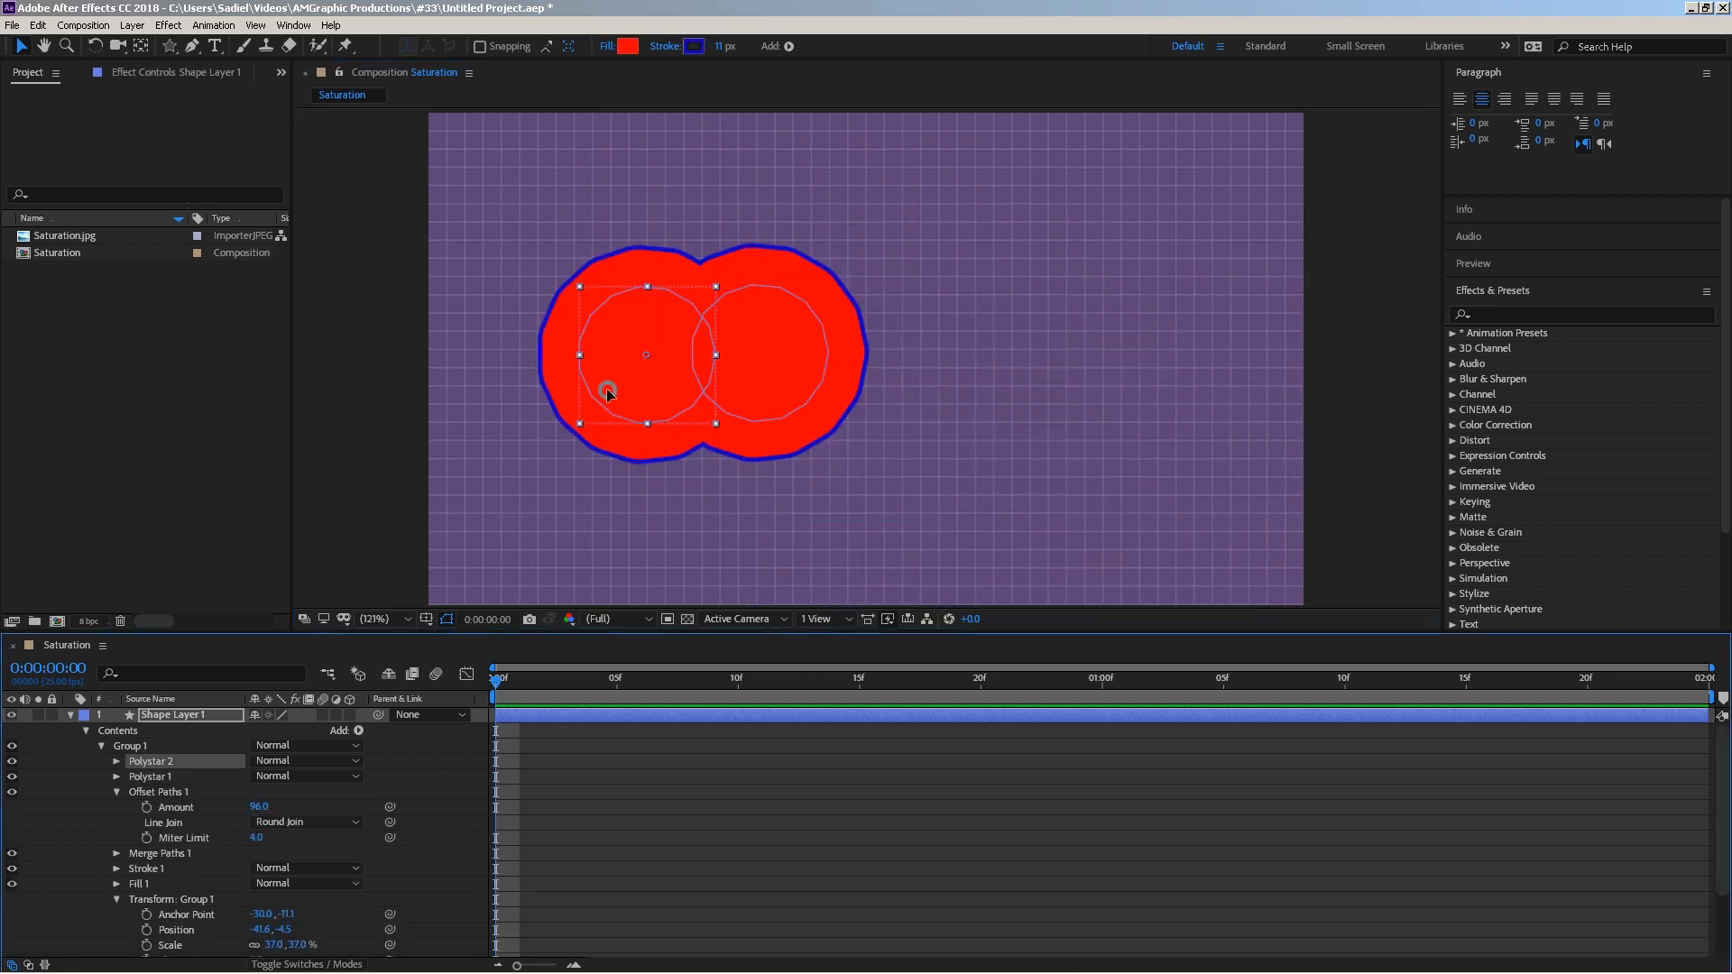
Move the selected circle around to the other circle's right side and review the Line Join options of Offset Paths.
drag(608, 393, 573, 263)
drag(728, 269, 944, 331)
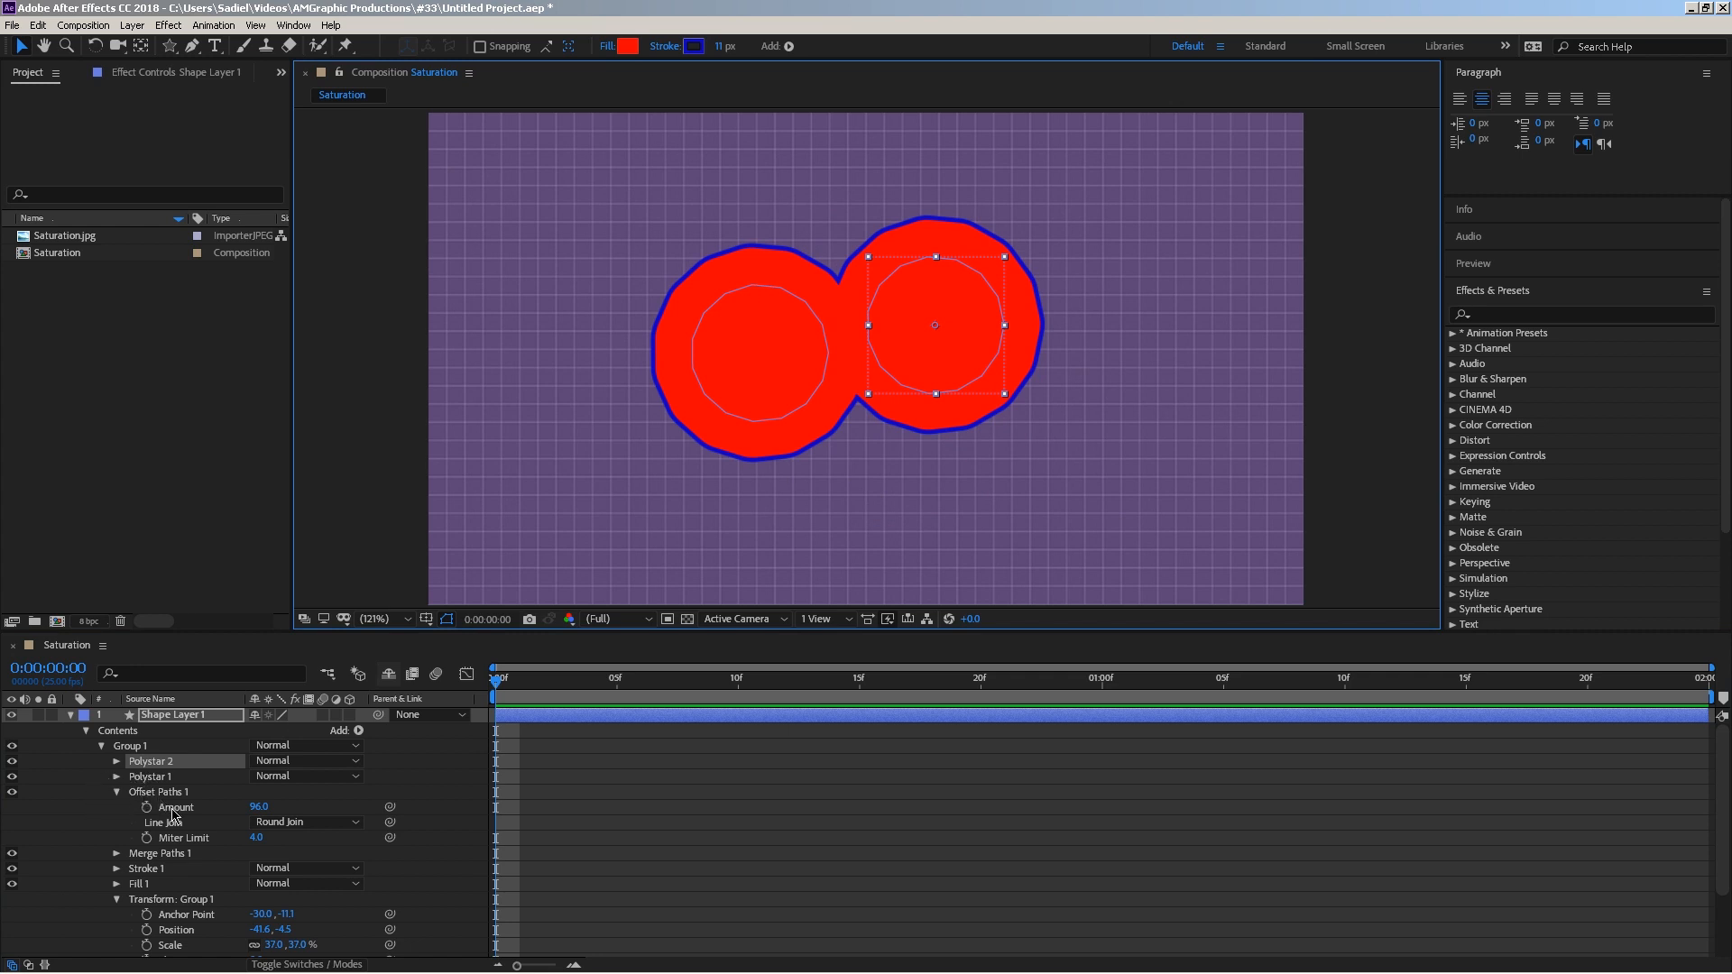
click(288, 823)
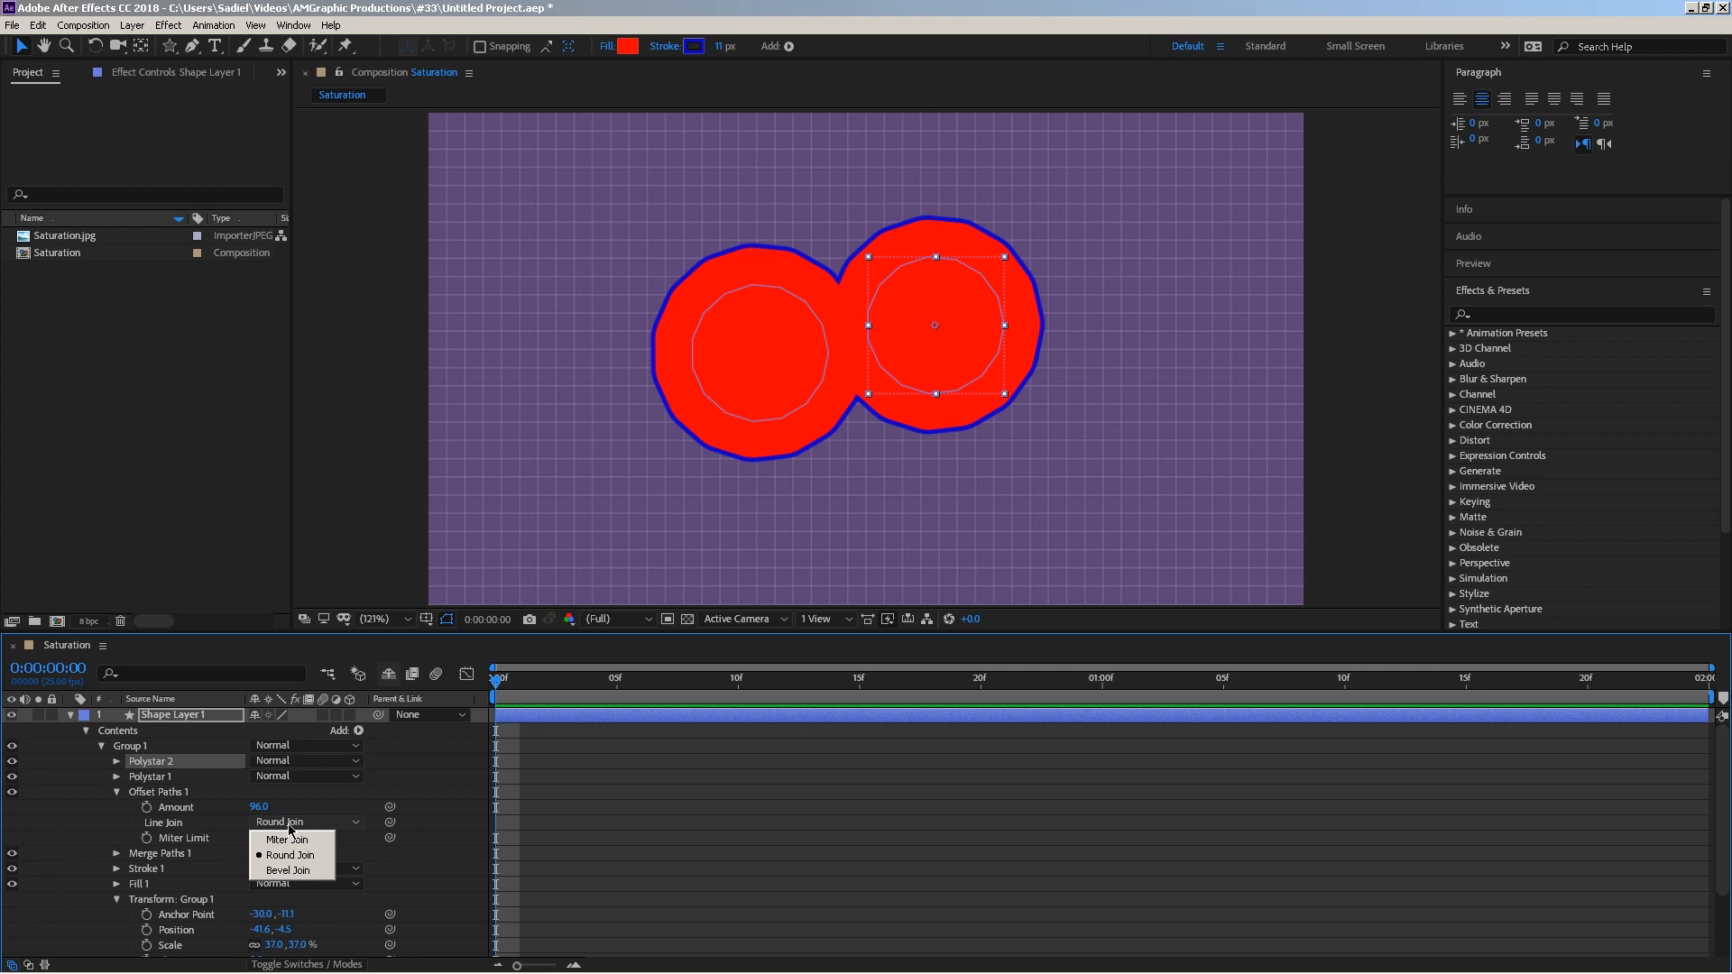
click(204, 823)
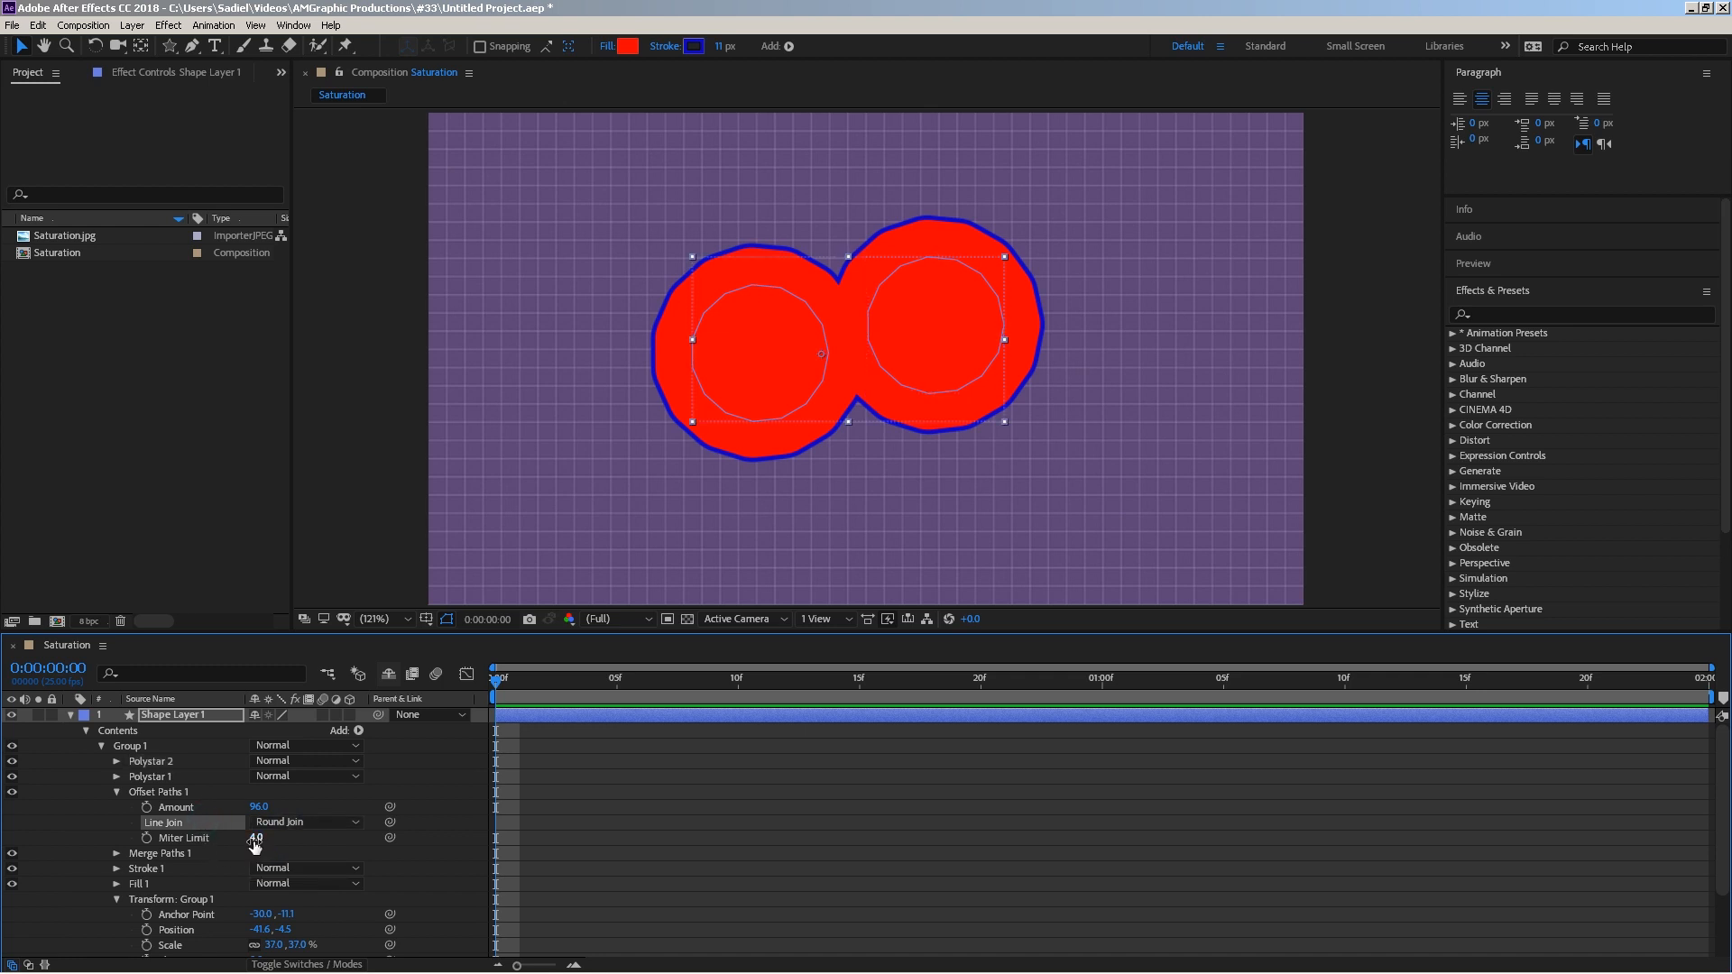
Set the scale of the group containing both offset circles to 50%.
scroll(256, 843, down, 2)
mouse_move(291, 892)
mouse_down()
mouse_move(312, 893)
mouse_move(275, 893)
mouse_move(296, 892)
mouse_up()
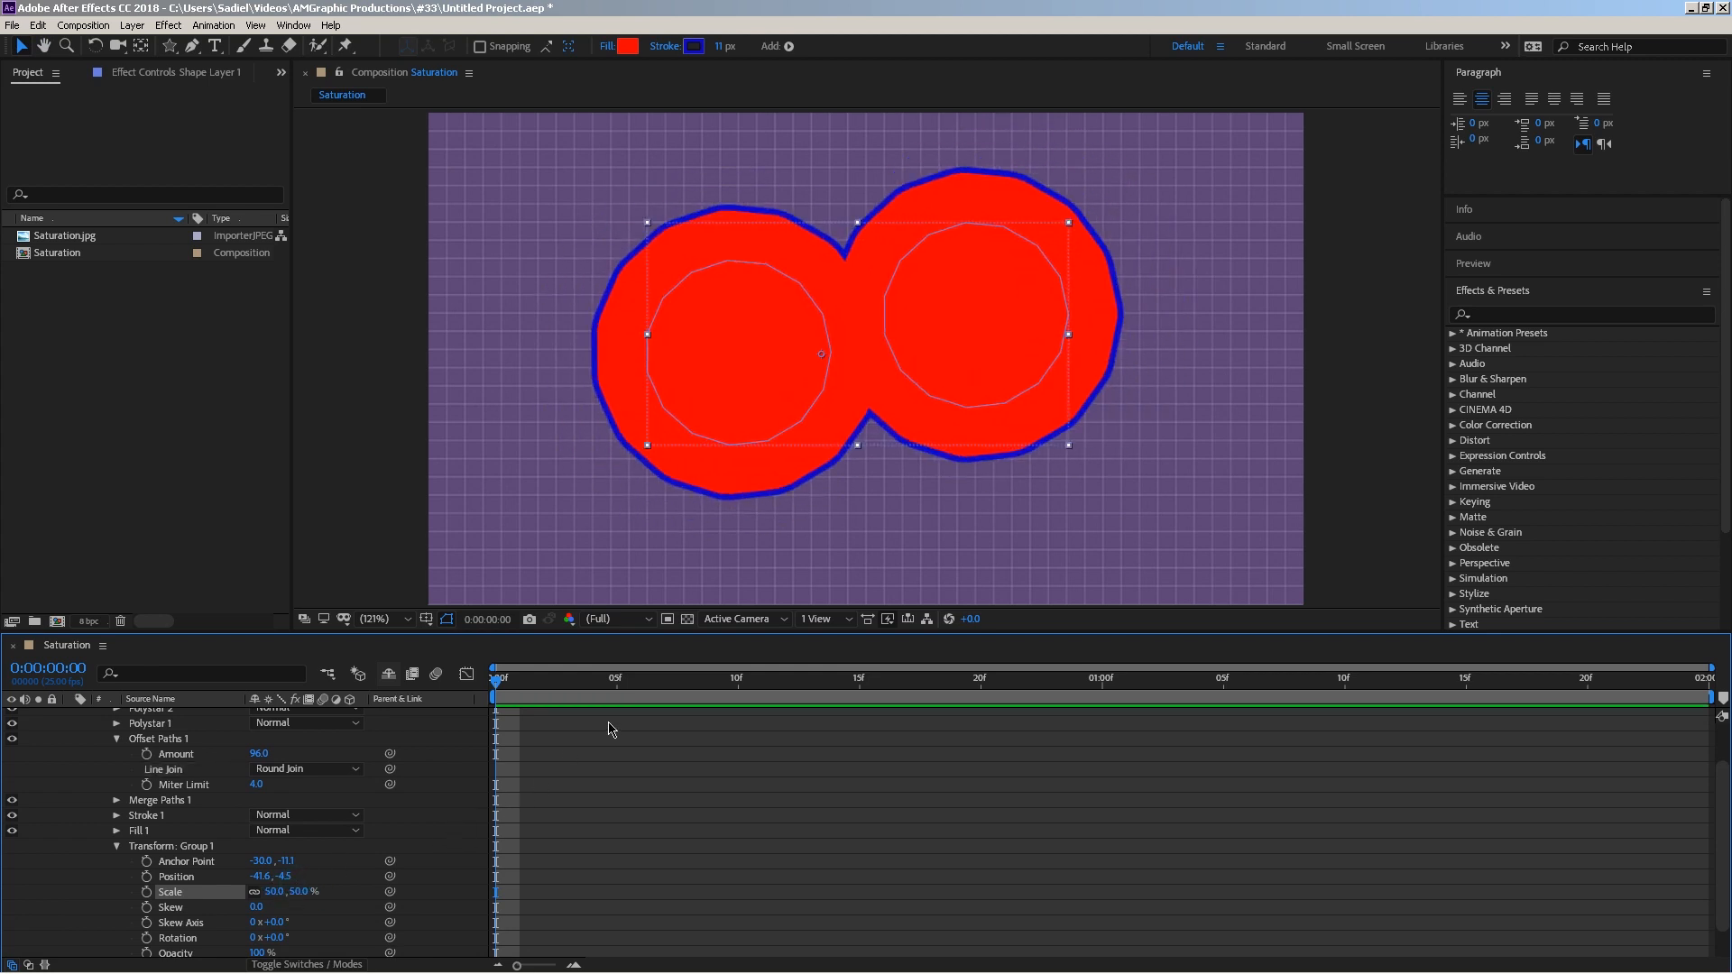
drag(591, 786, 594, 894)
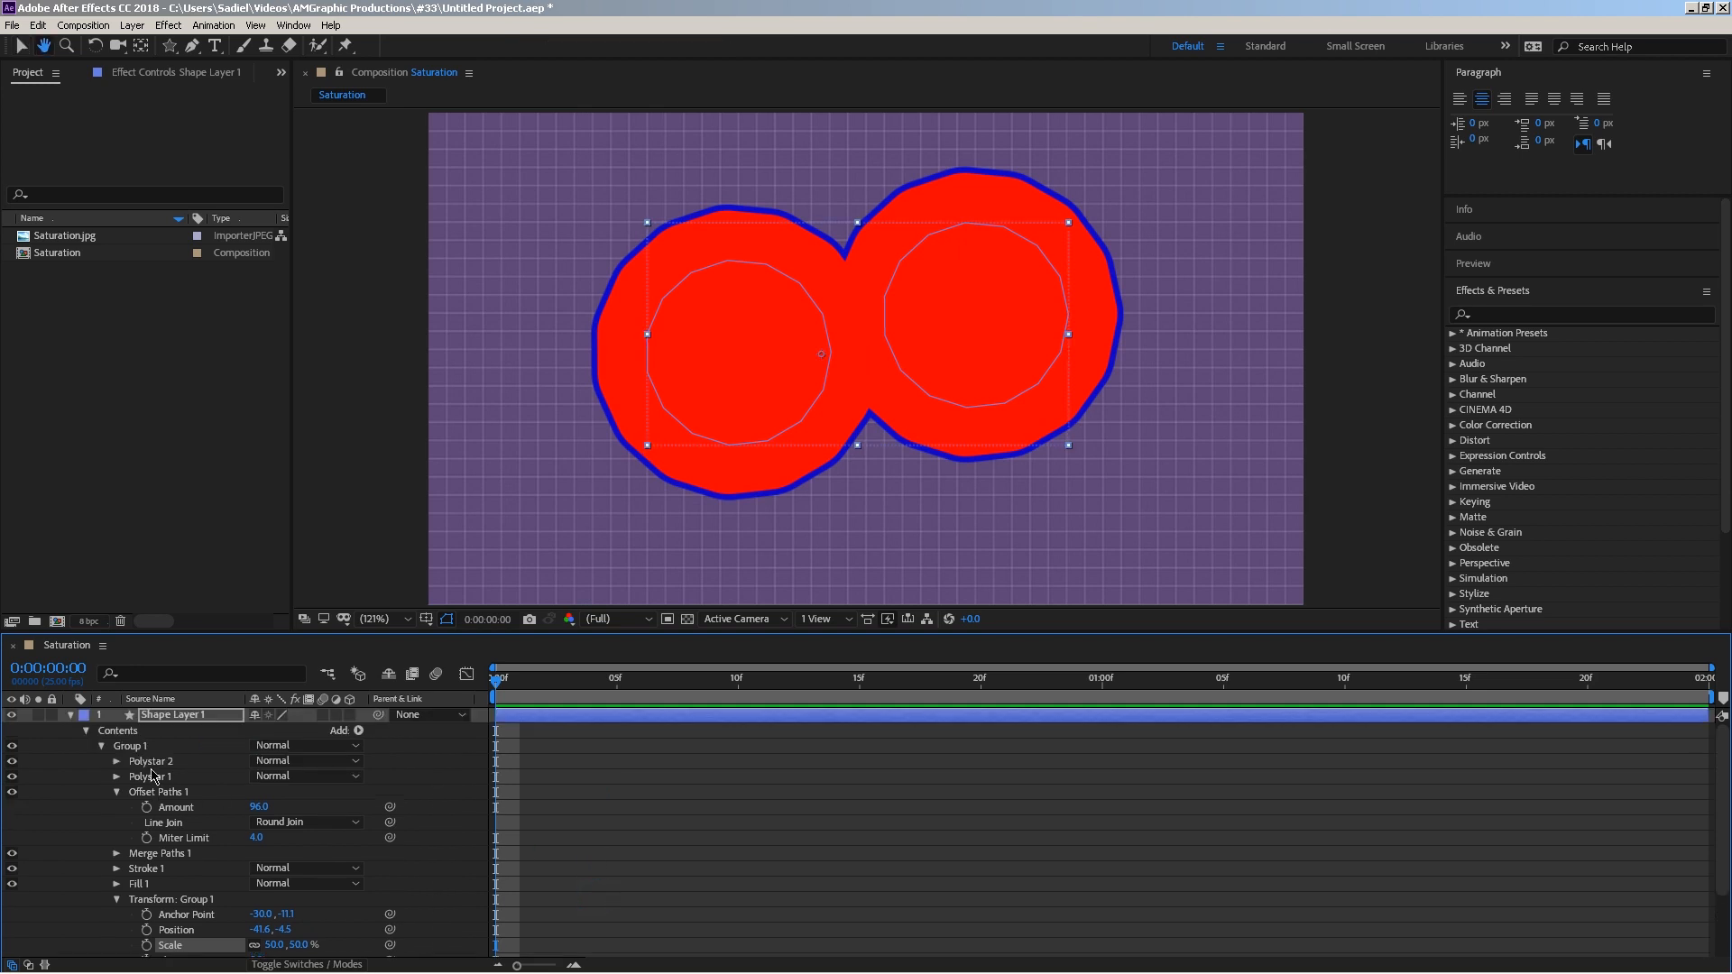
Delete both polystar paths from the shape layer's group.
click(172, 716)
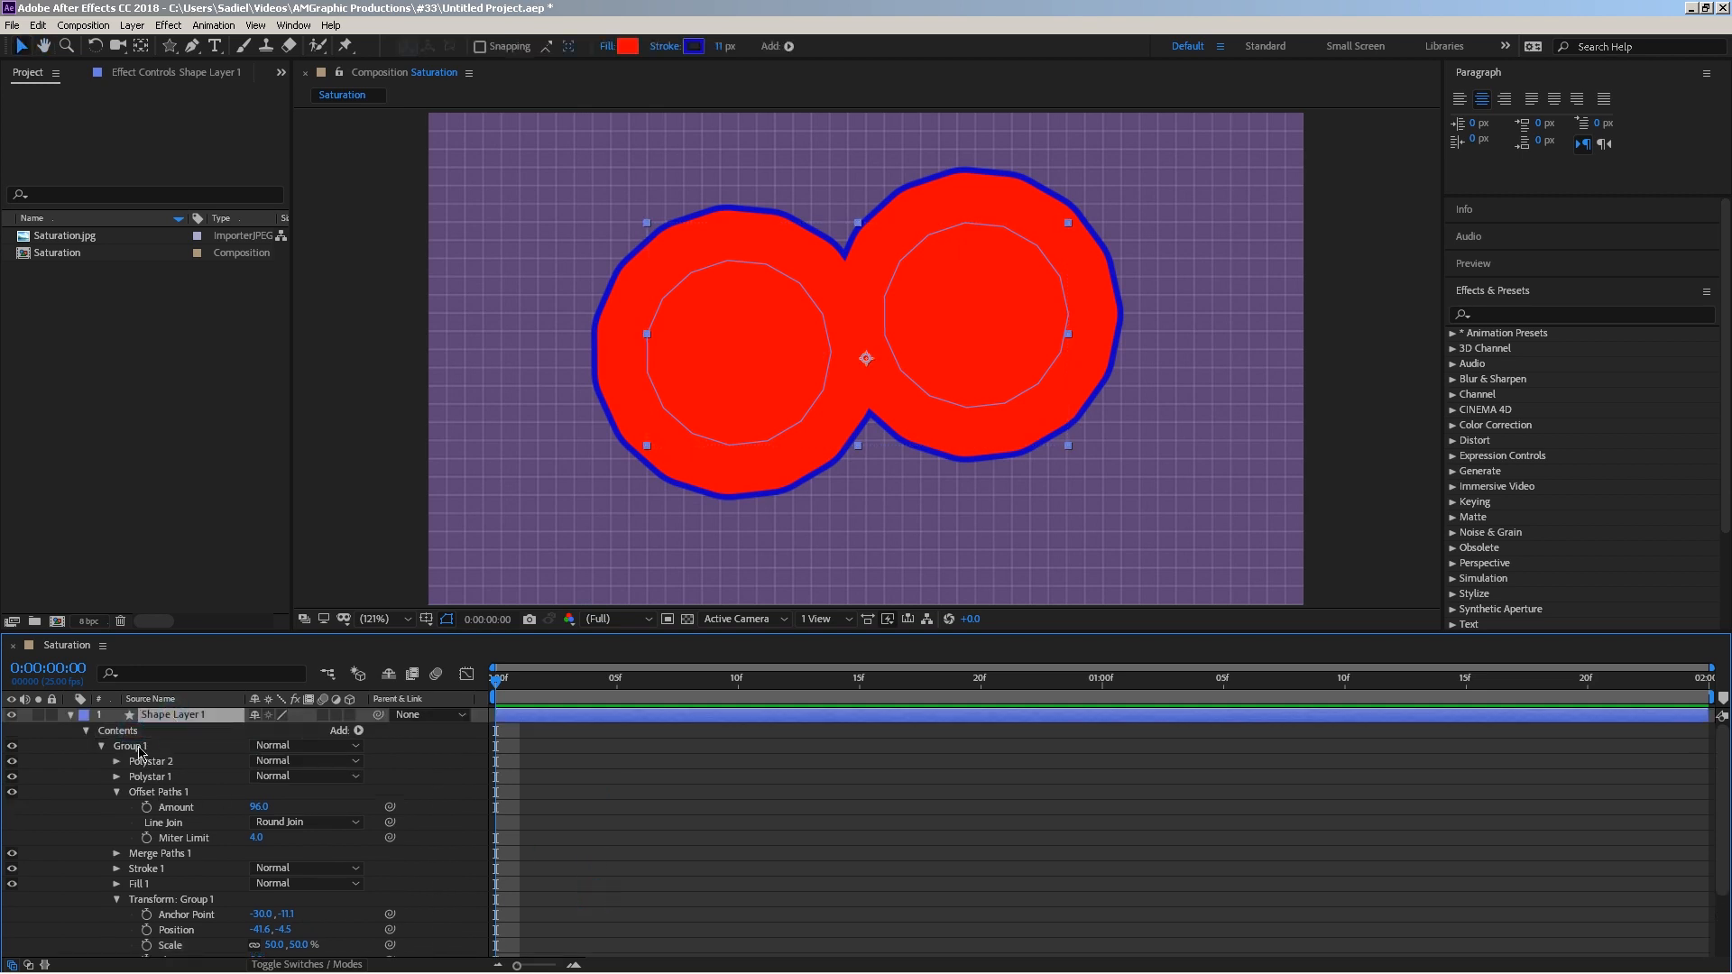
click(150, 777)
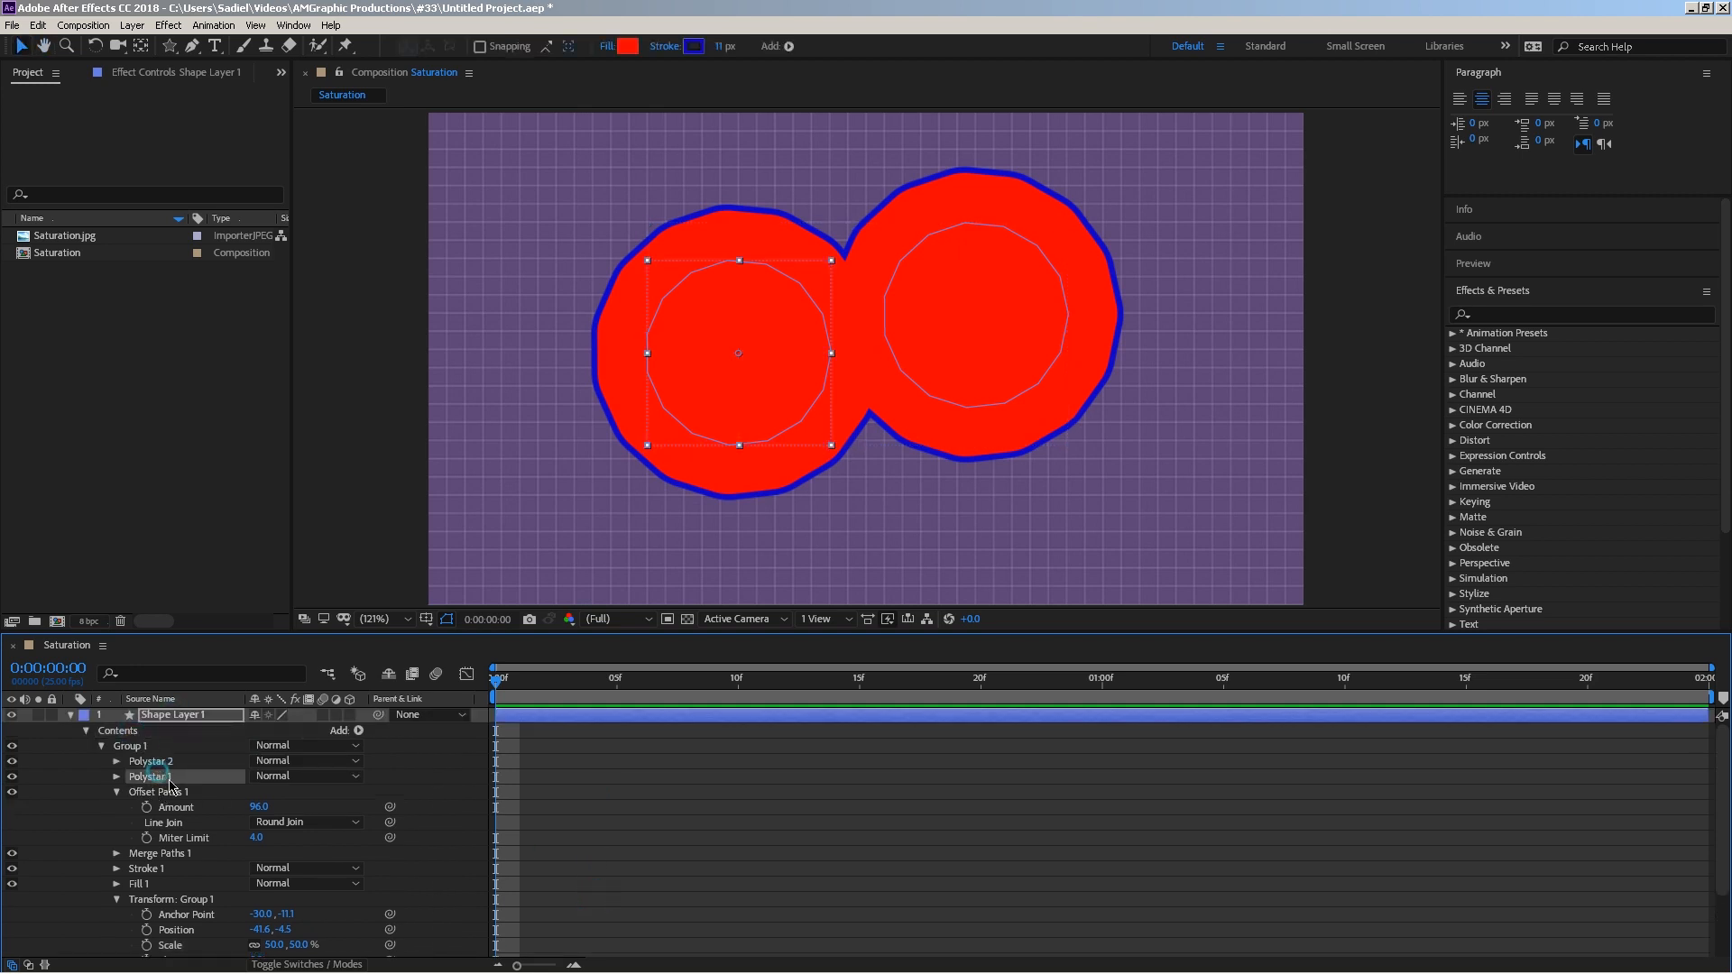
key(Delete)
click(163, 762)
key(Delete)
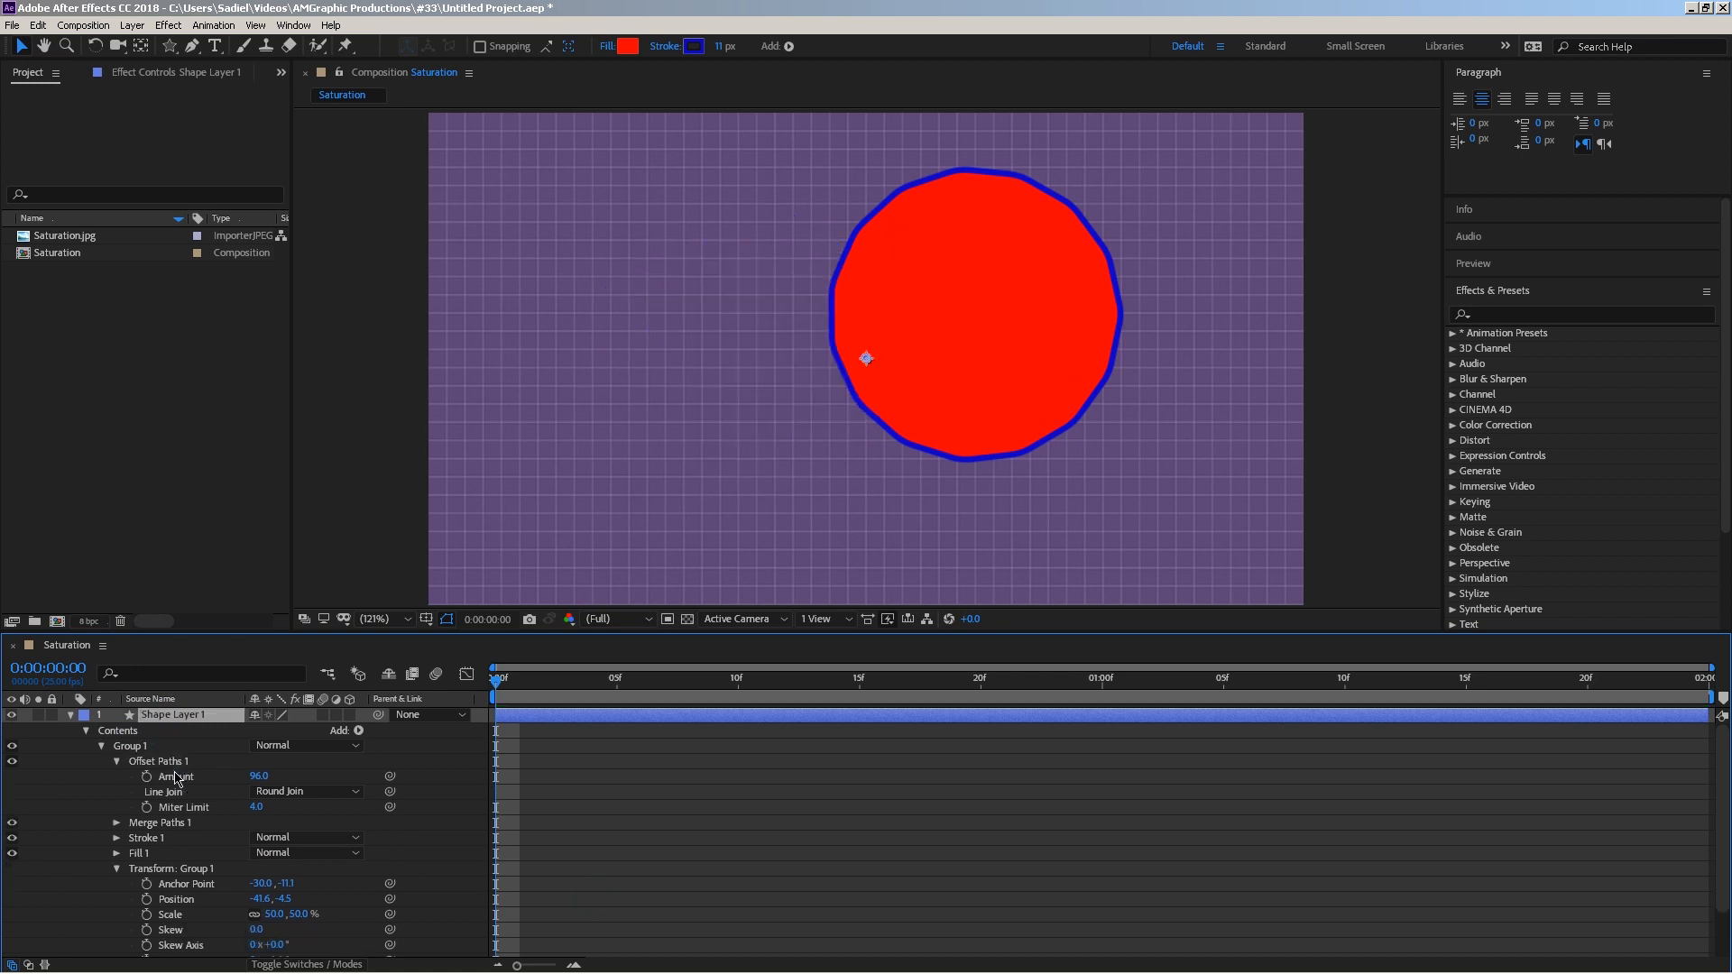
Draw a large five-pointed star near the middle of the composition and change its fill to bright green.
key(q)
mouse_move(799, 328)
mouse_down()
mouse_move(902, 444)
mouse_move(966, 355)
mouse_move(988, 281)
mouse_move(956, 233)
mouse_up()
click(484, 45)
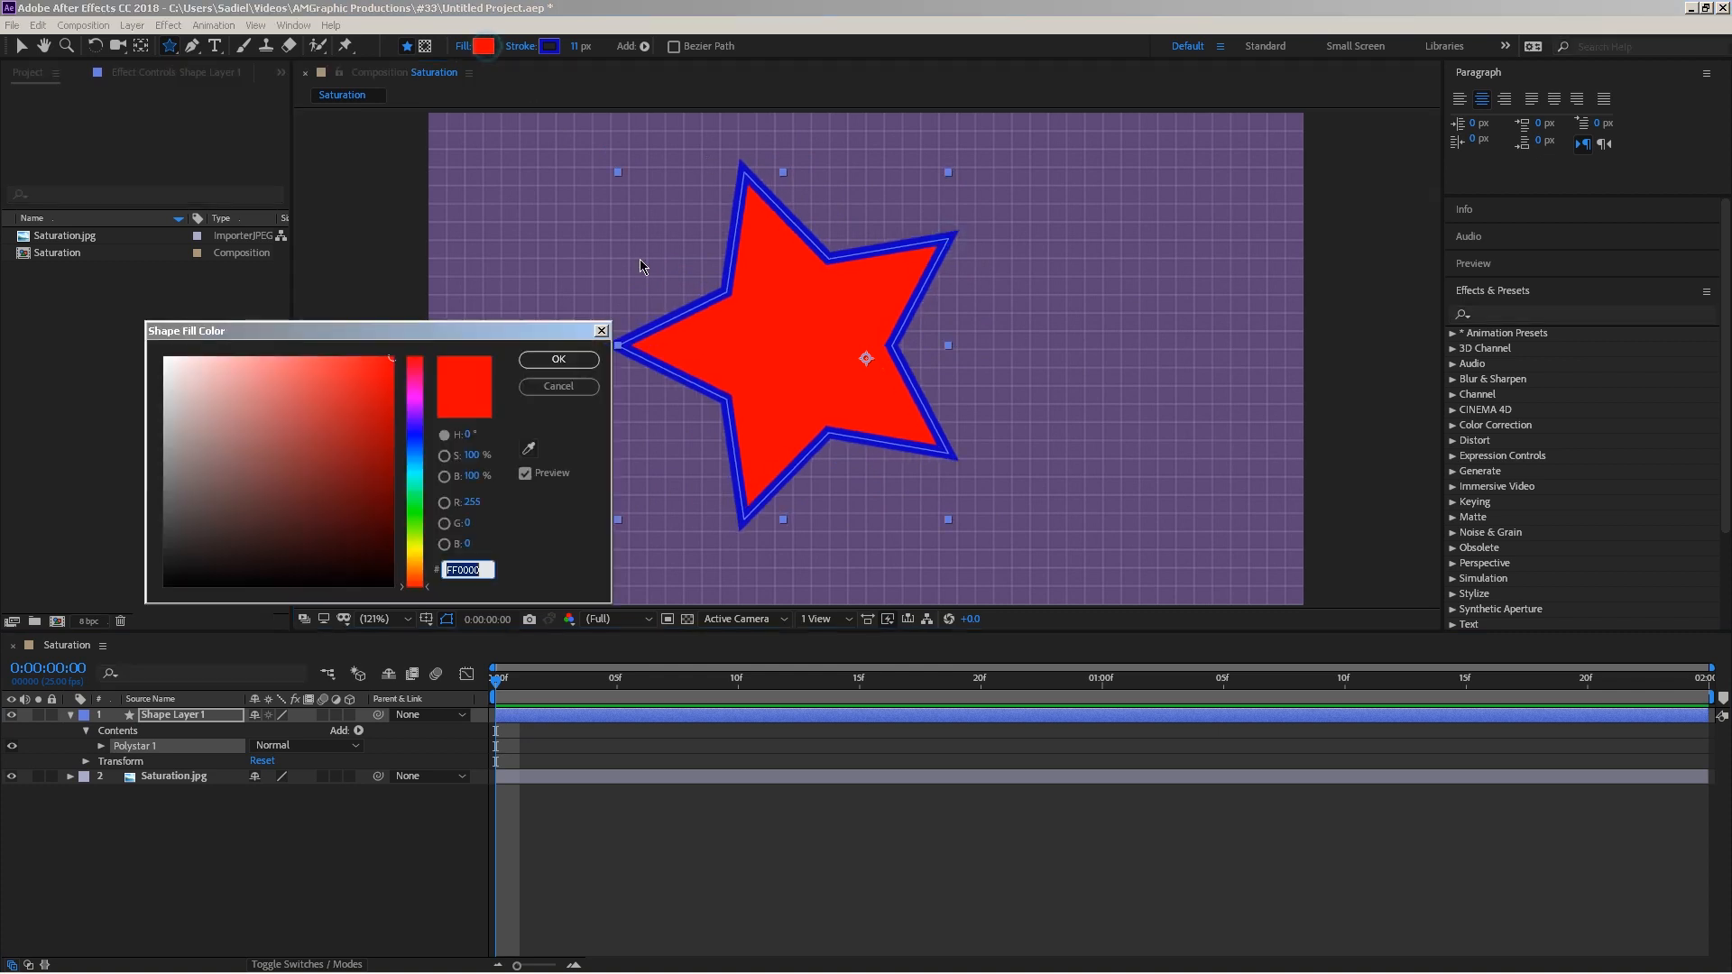
click(414, 510)
click(558, 359)
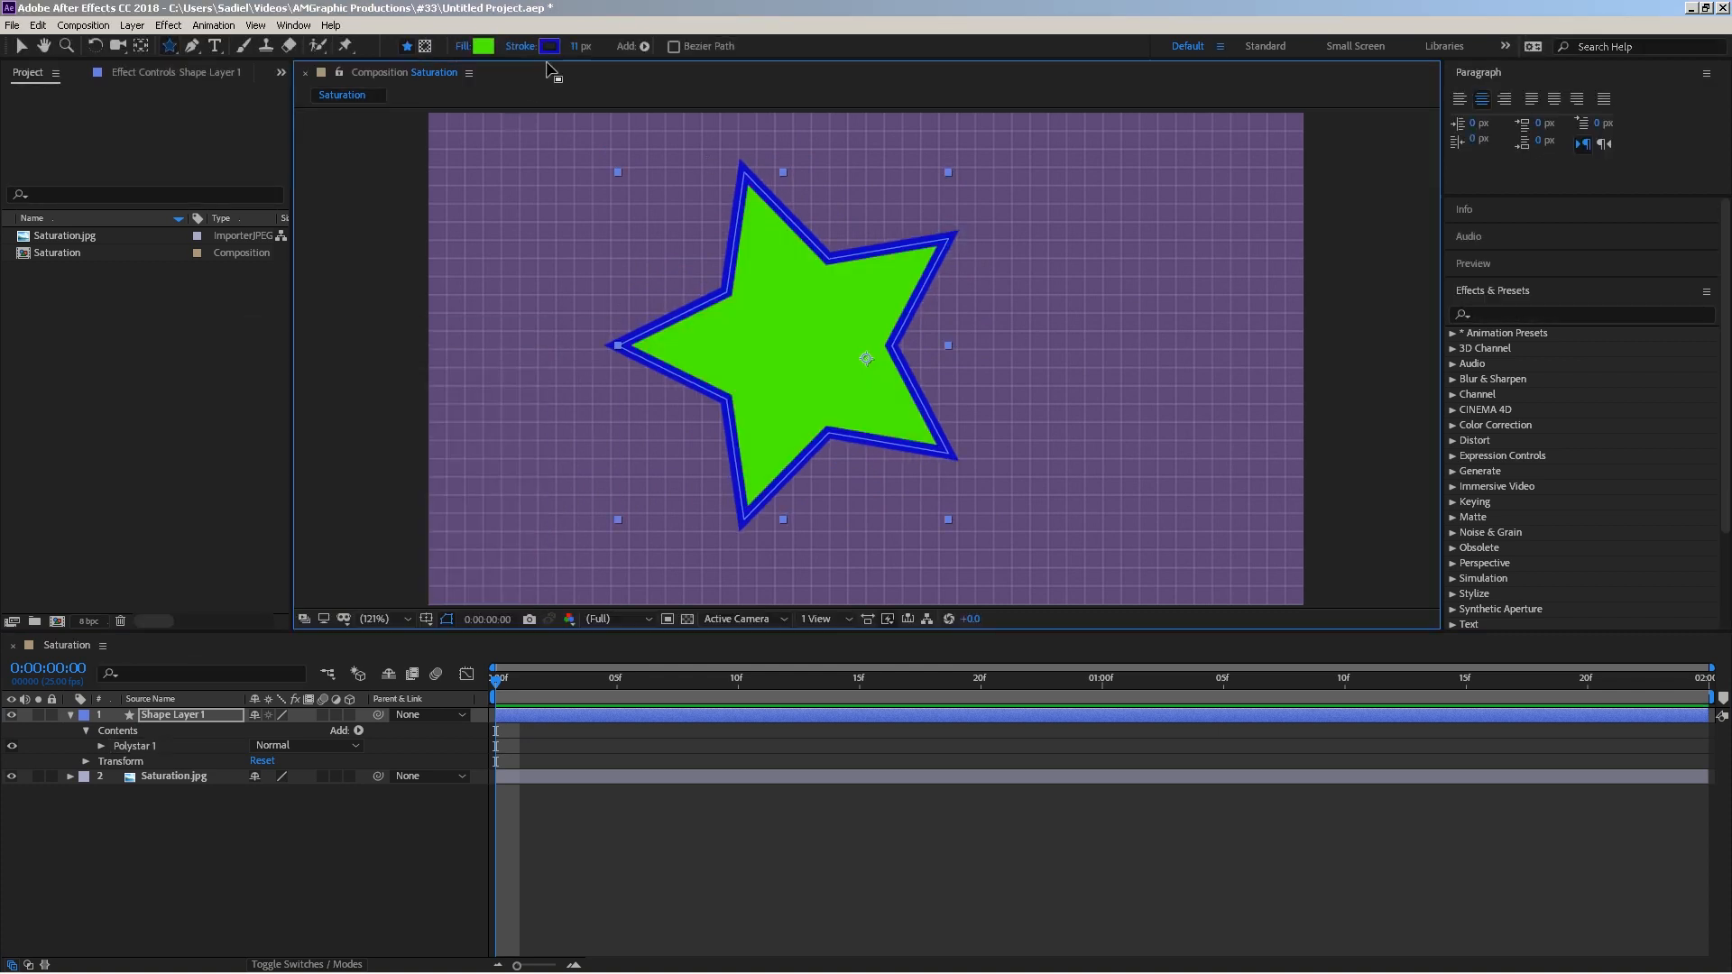
Set the star's stroke colour to red C40000 and darken its green fill.
click(549, 45)
click(414, 357)
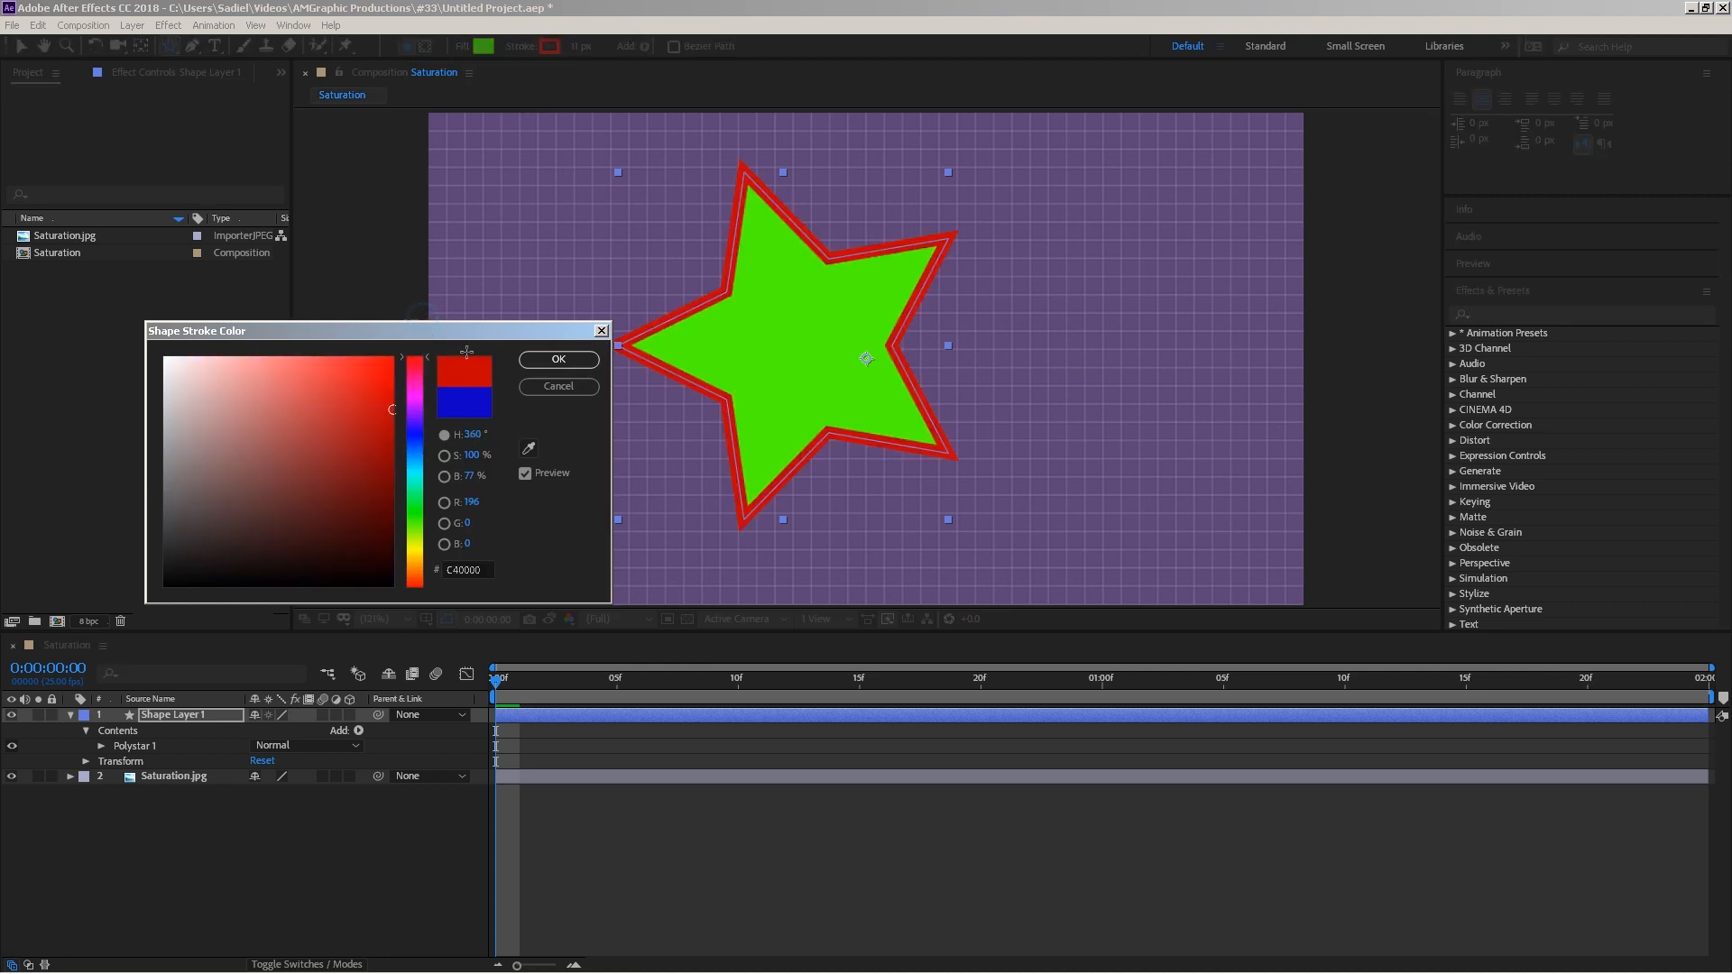
click(559, 359)
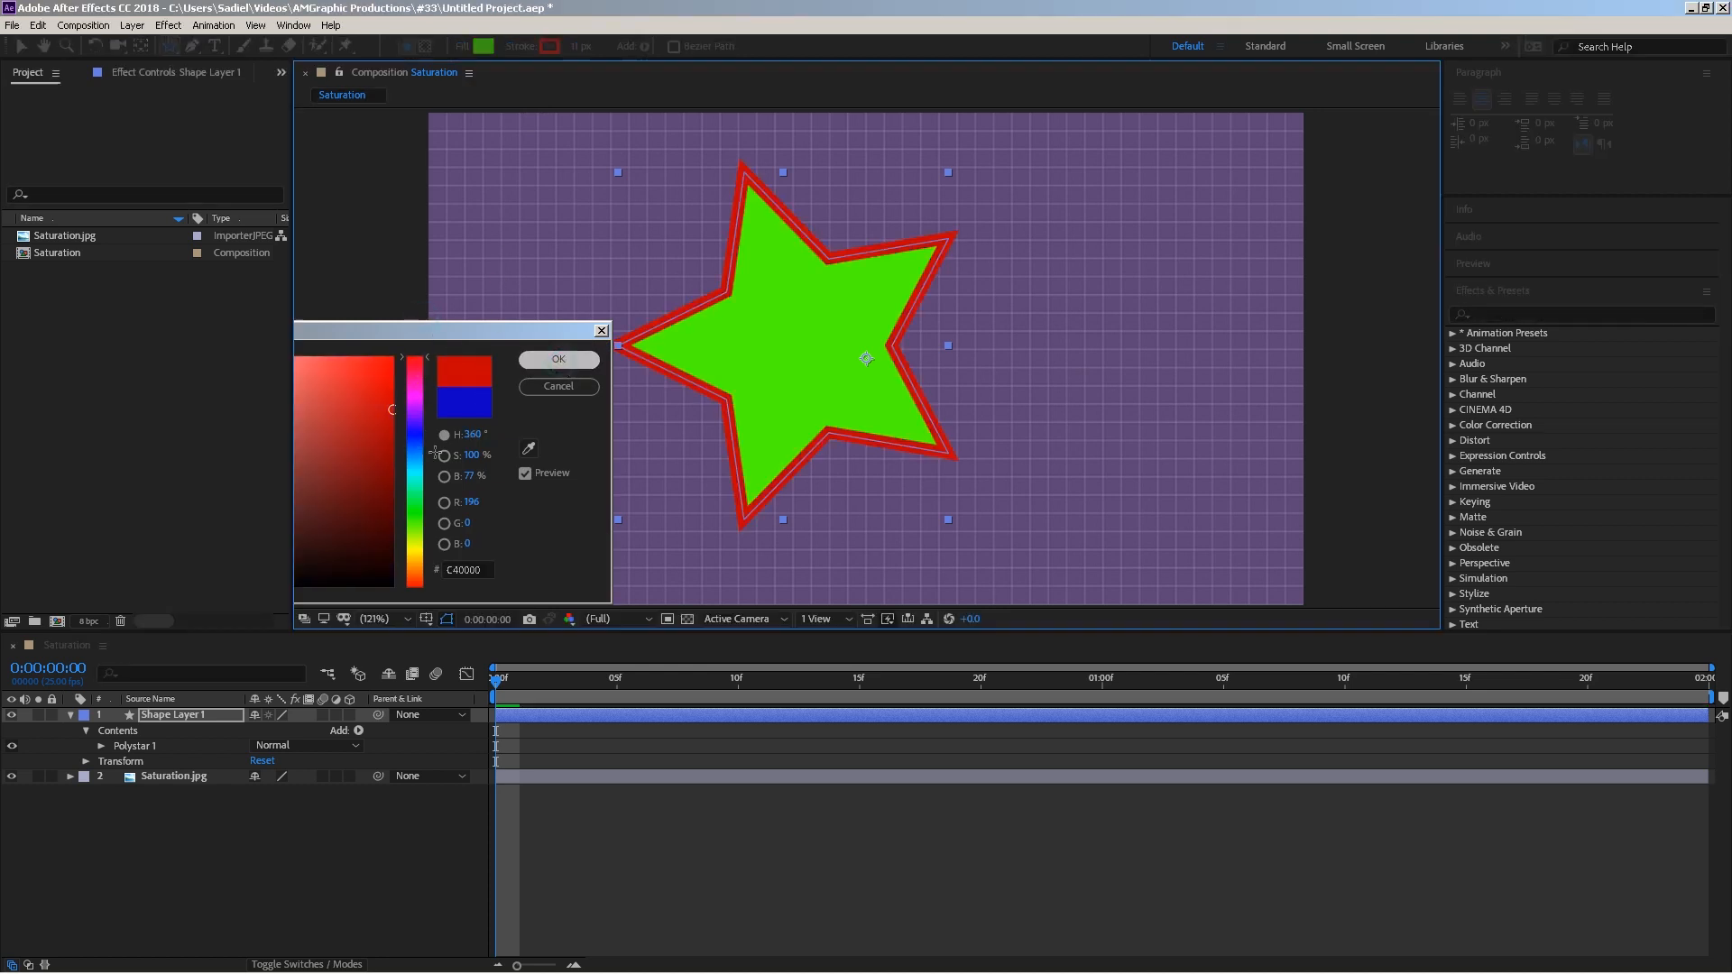
click(484, 46)
click(397, 403)
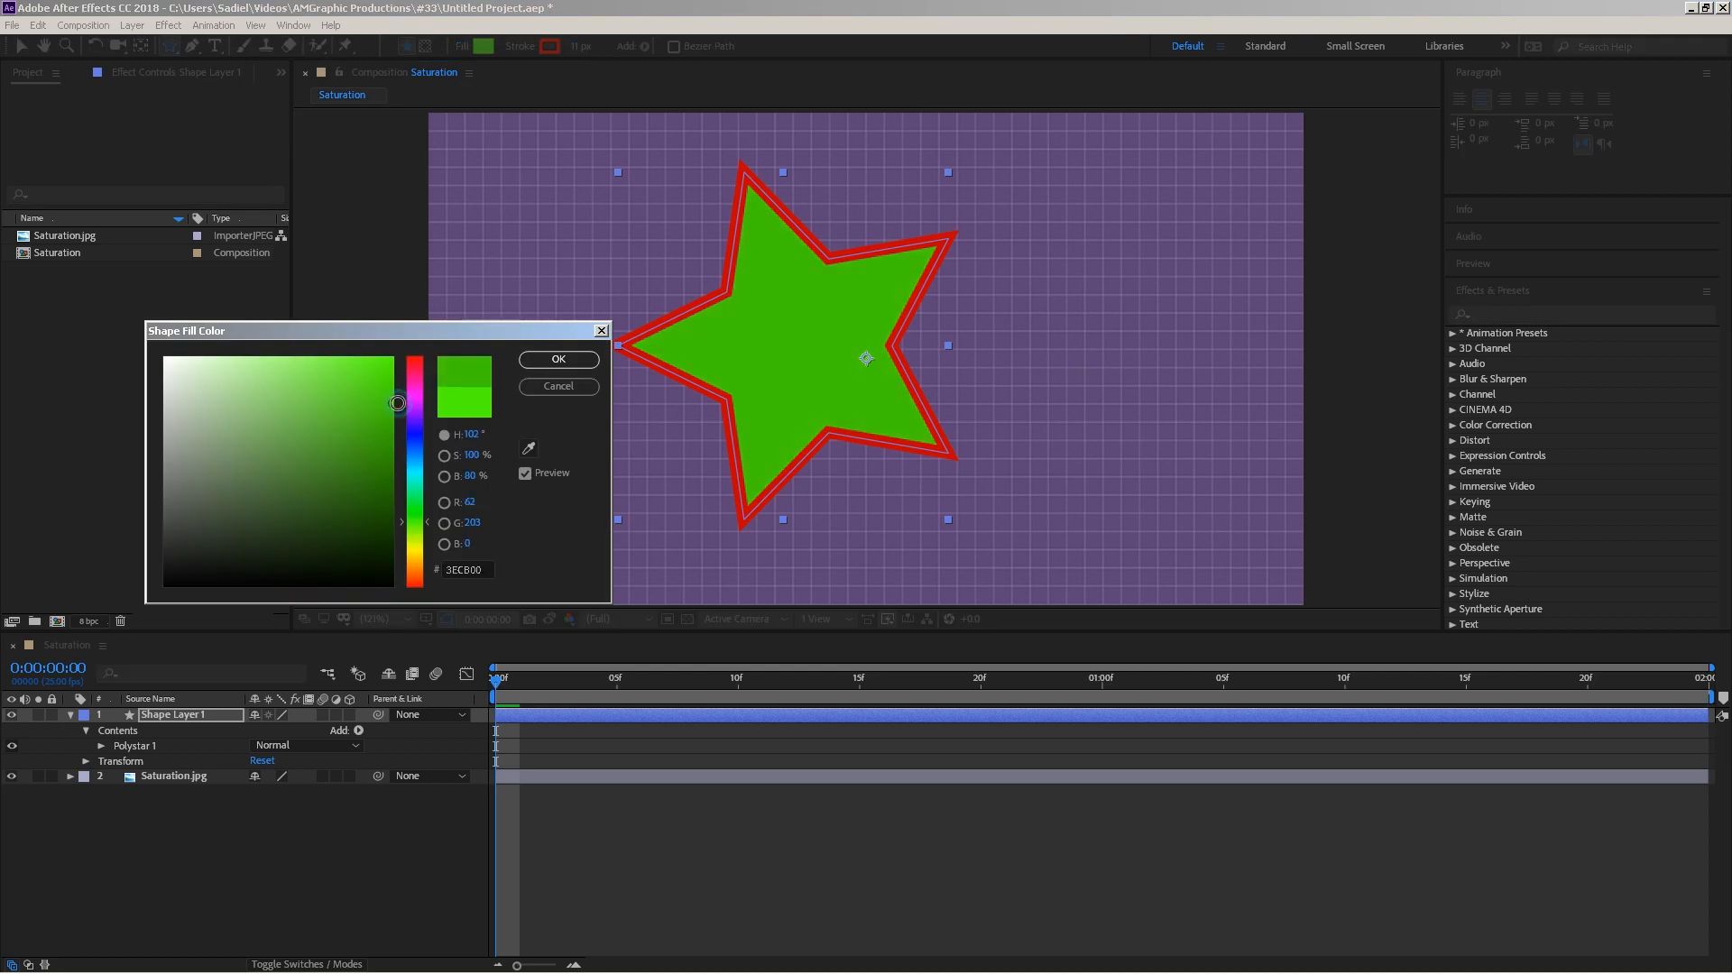
drag(397, 406, 401, 386)
click(559, 359)
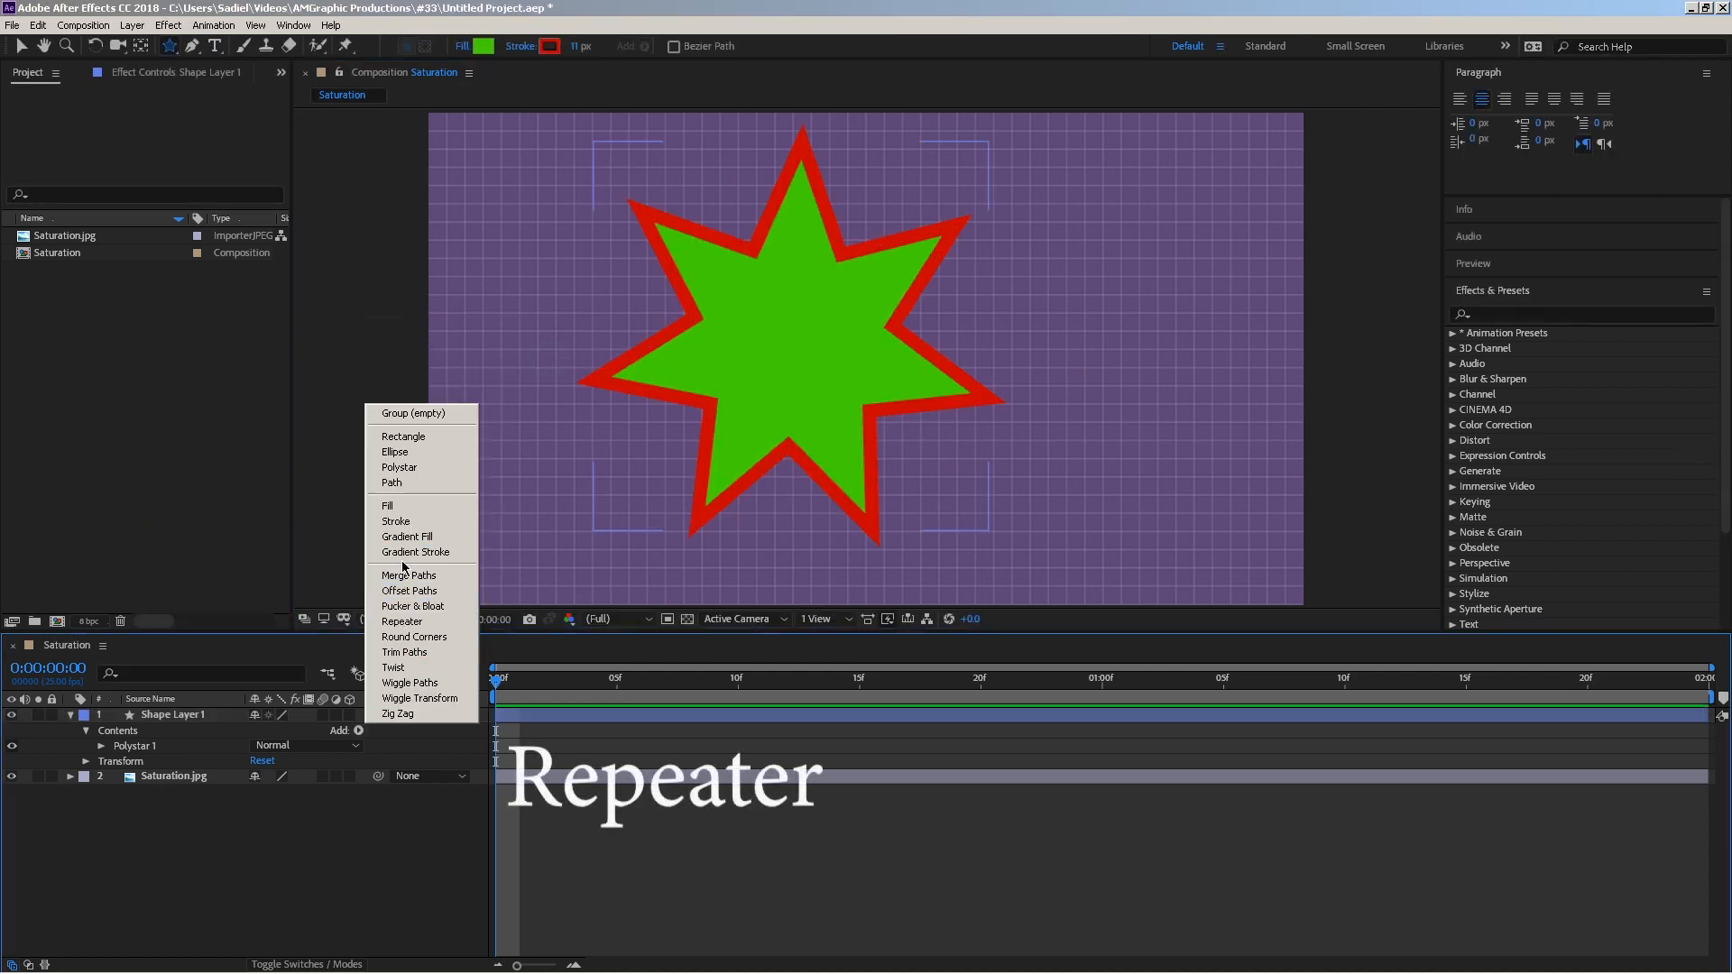
Add a Repeater to the green star's shape layer, briefly play the composition and return to the first frame.
click(417, 621)
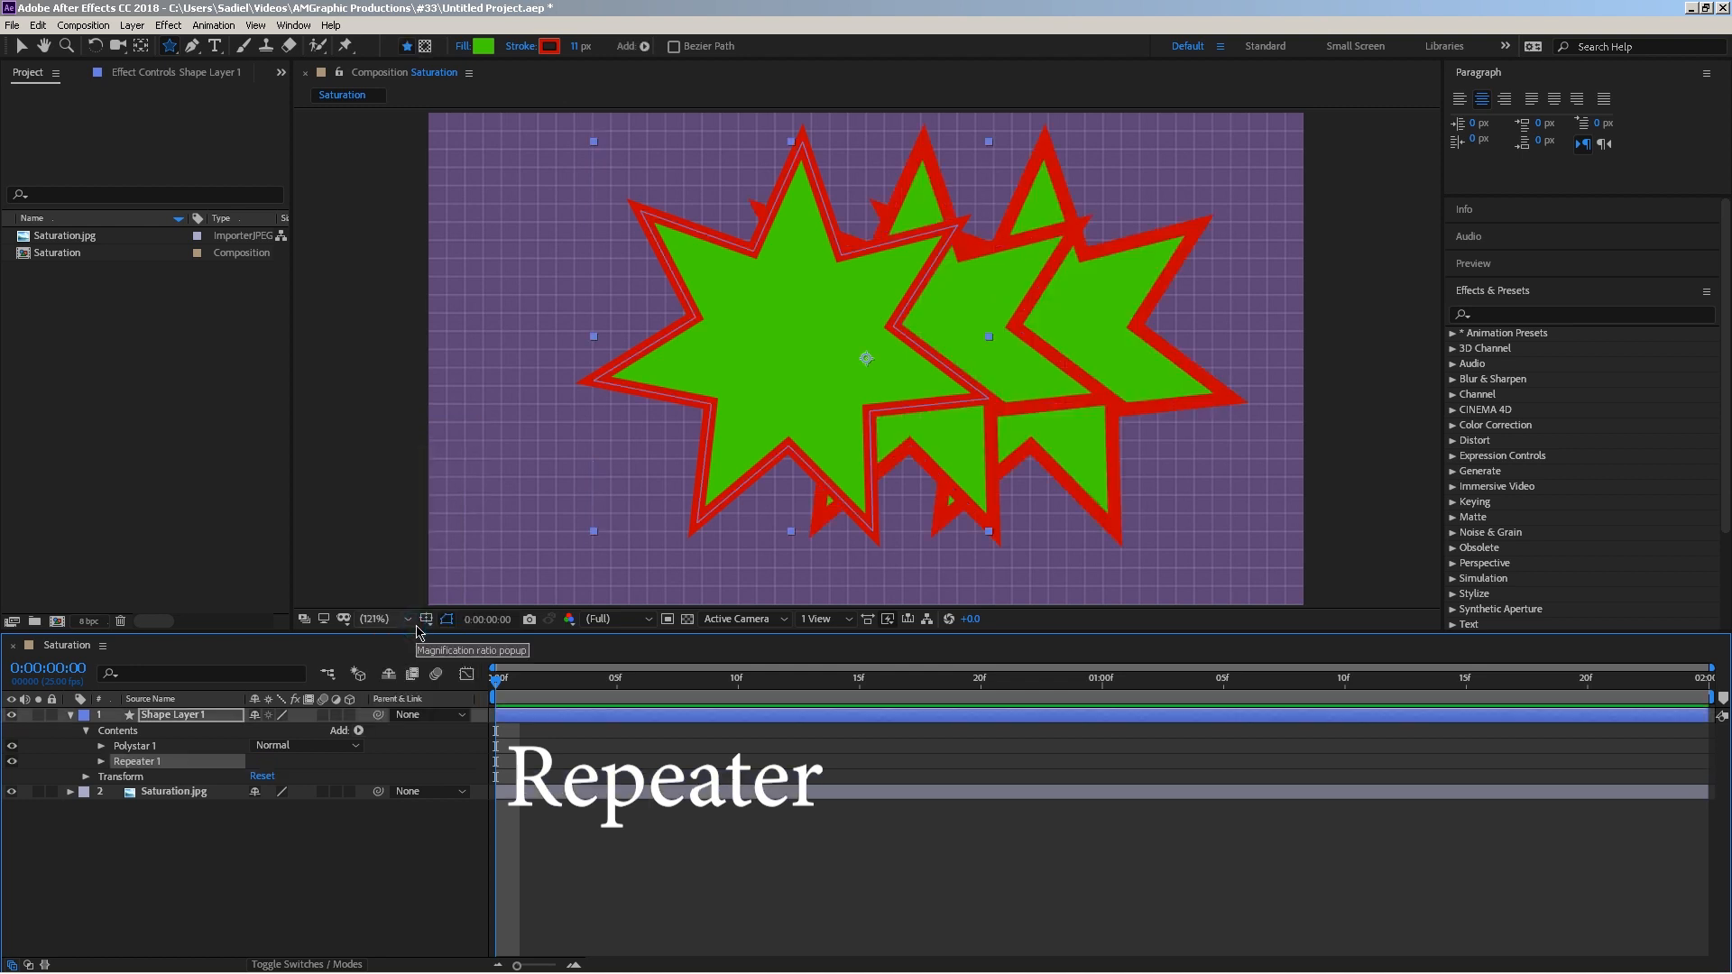
key(space)
key(space)
click(490, 678)
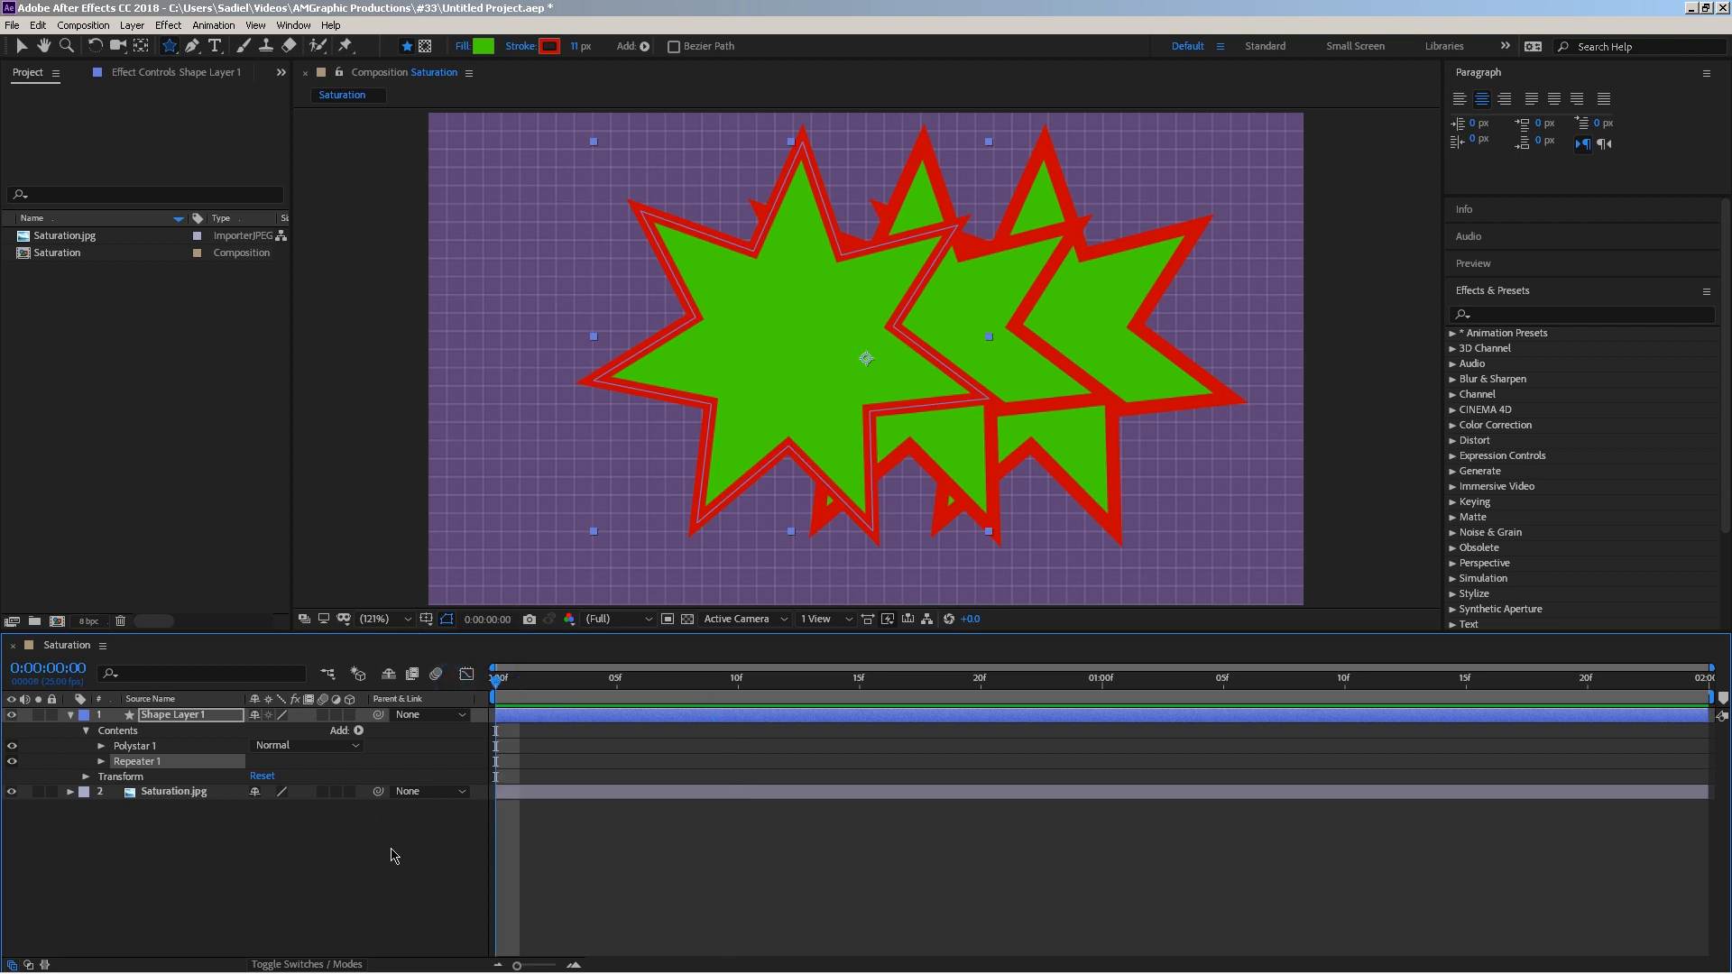
Scale the shape layer down to 49% and set the Repeater's copies to 10.
click(103, 763)
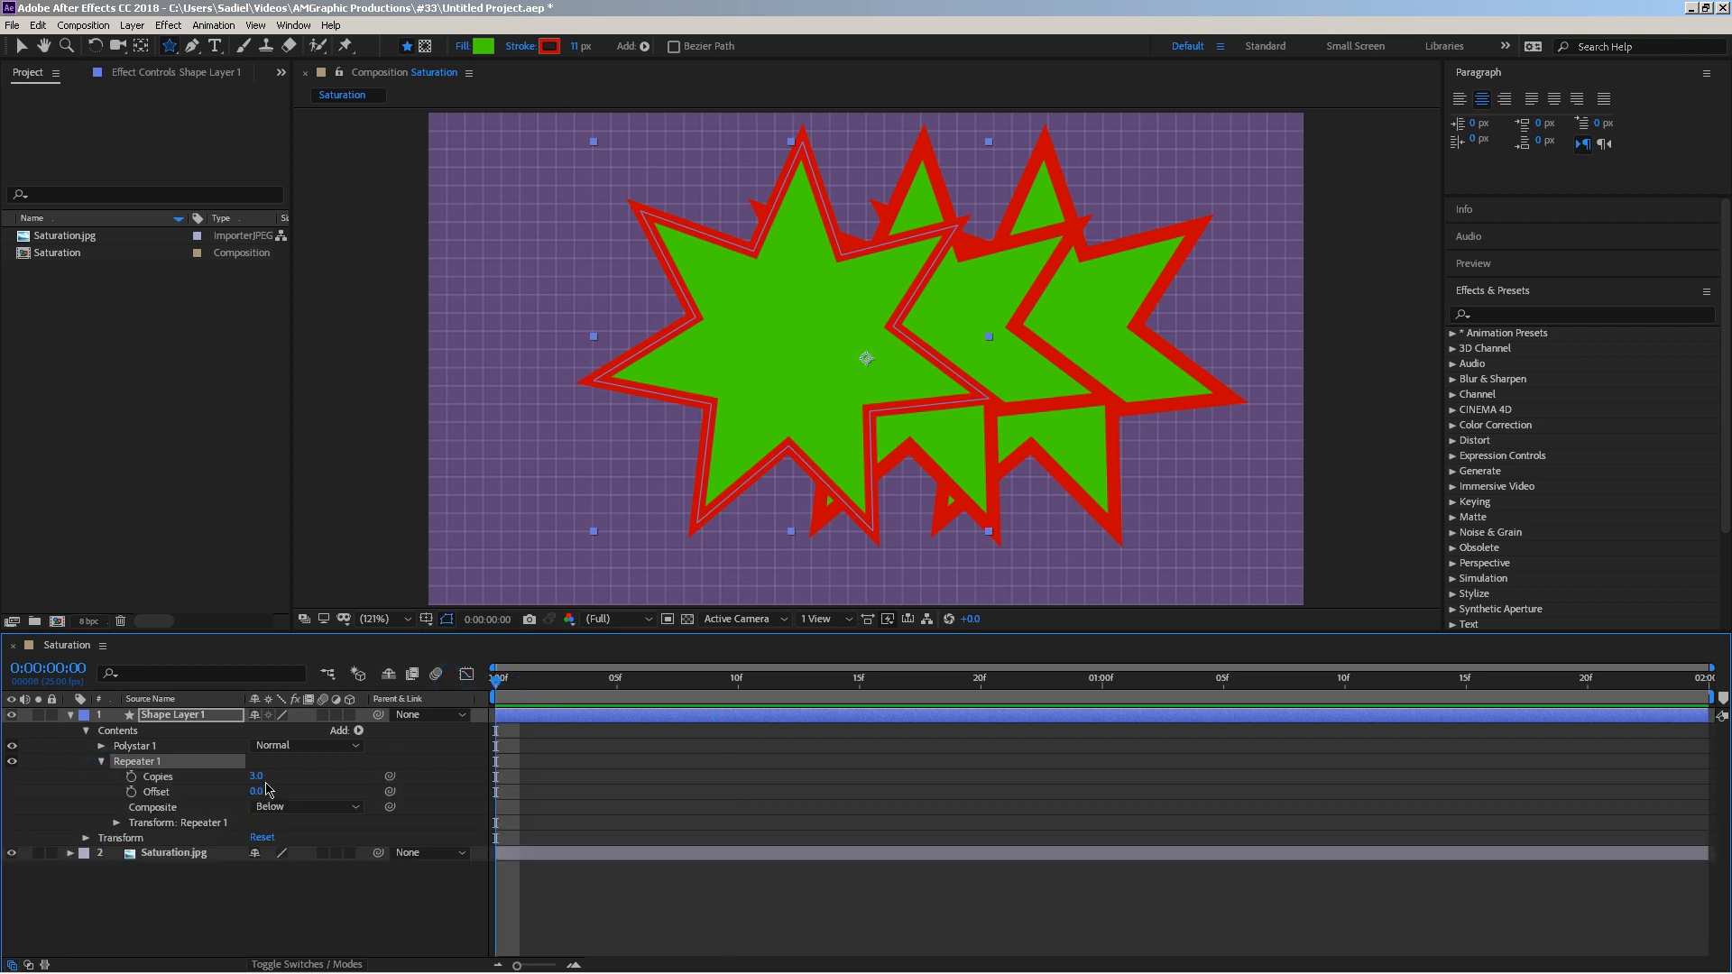
click(238, 912)
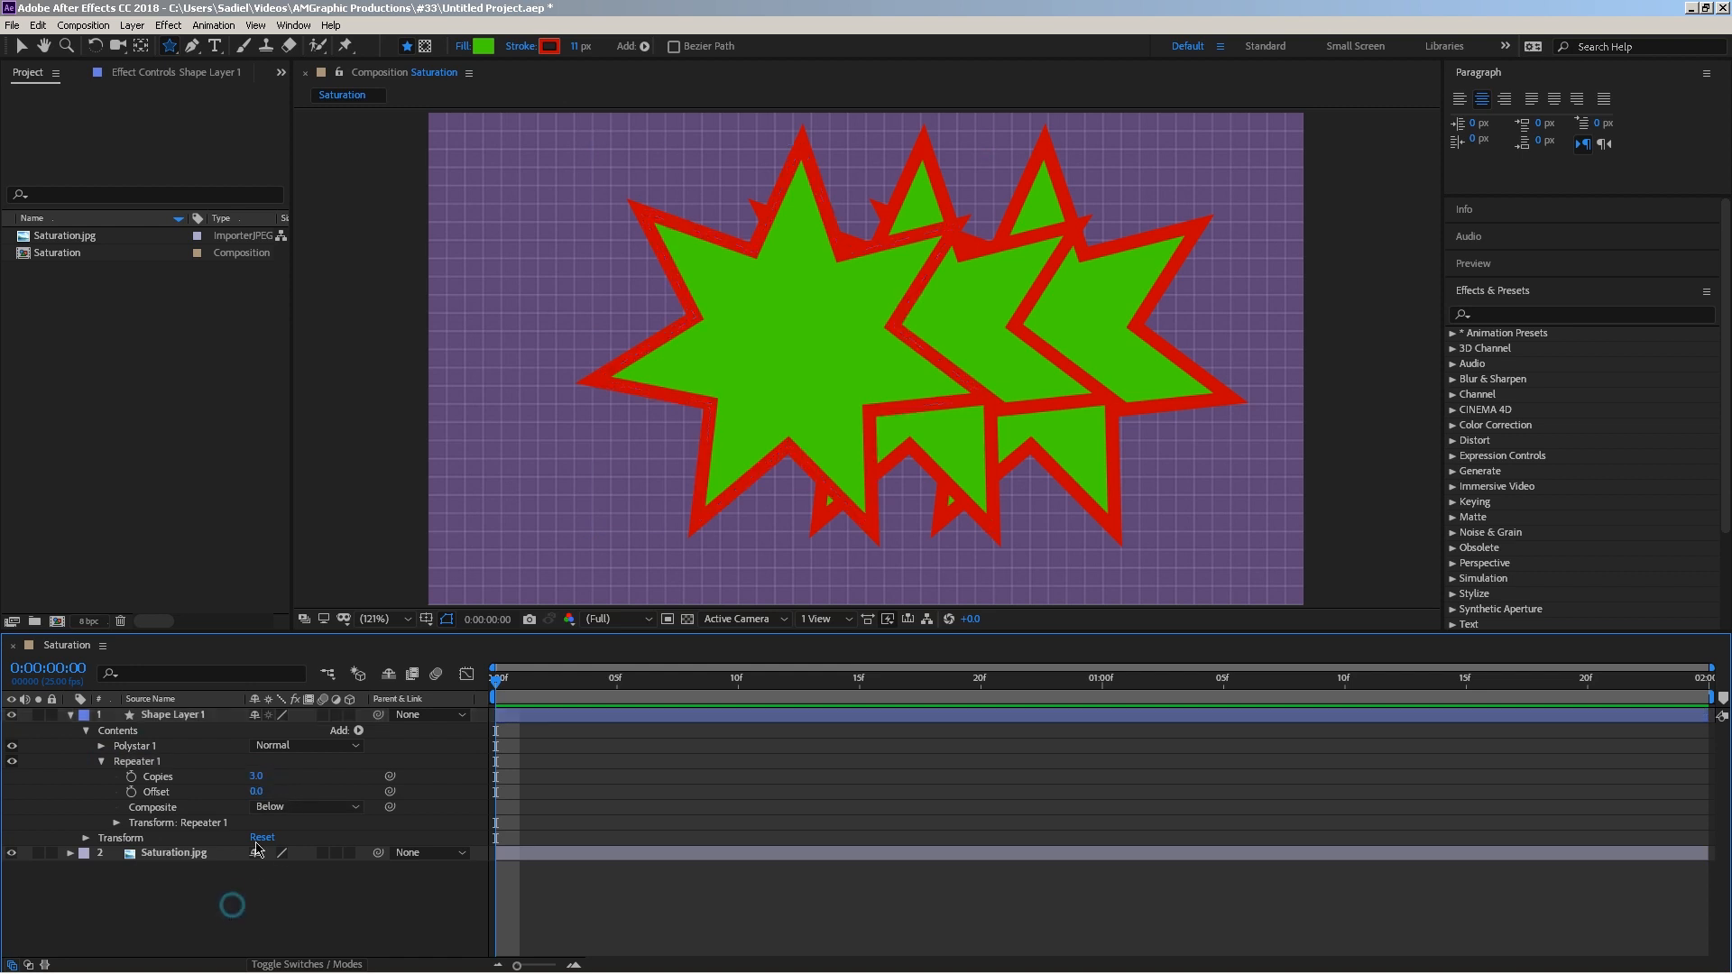
drag(260, 778, 265, 775)
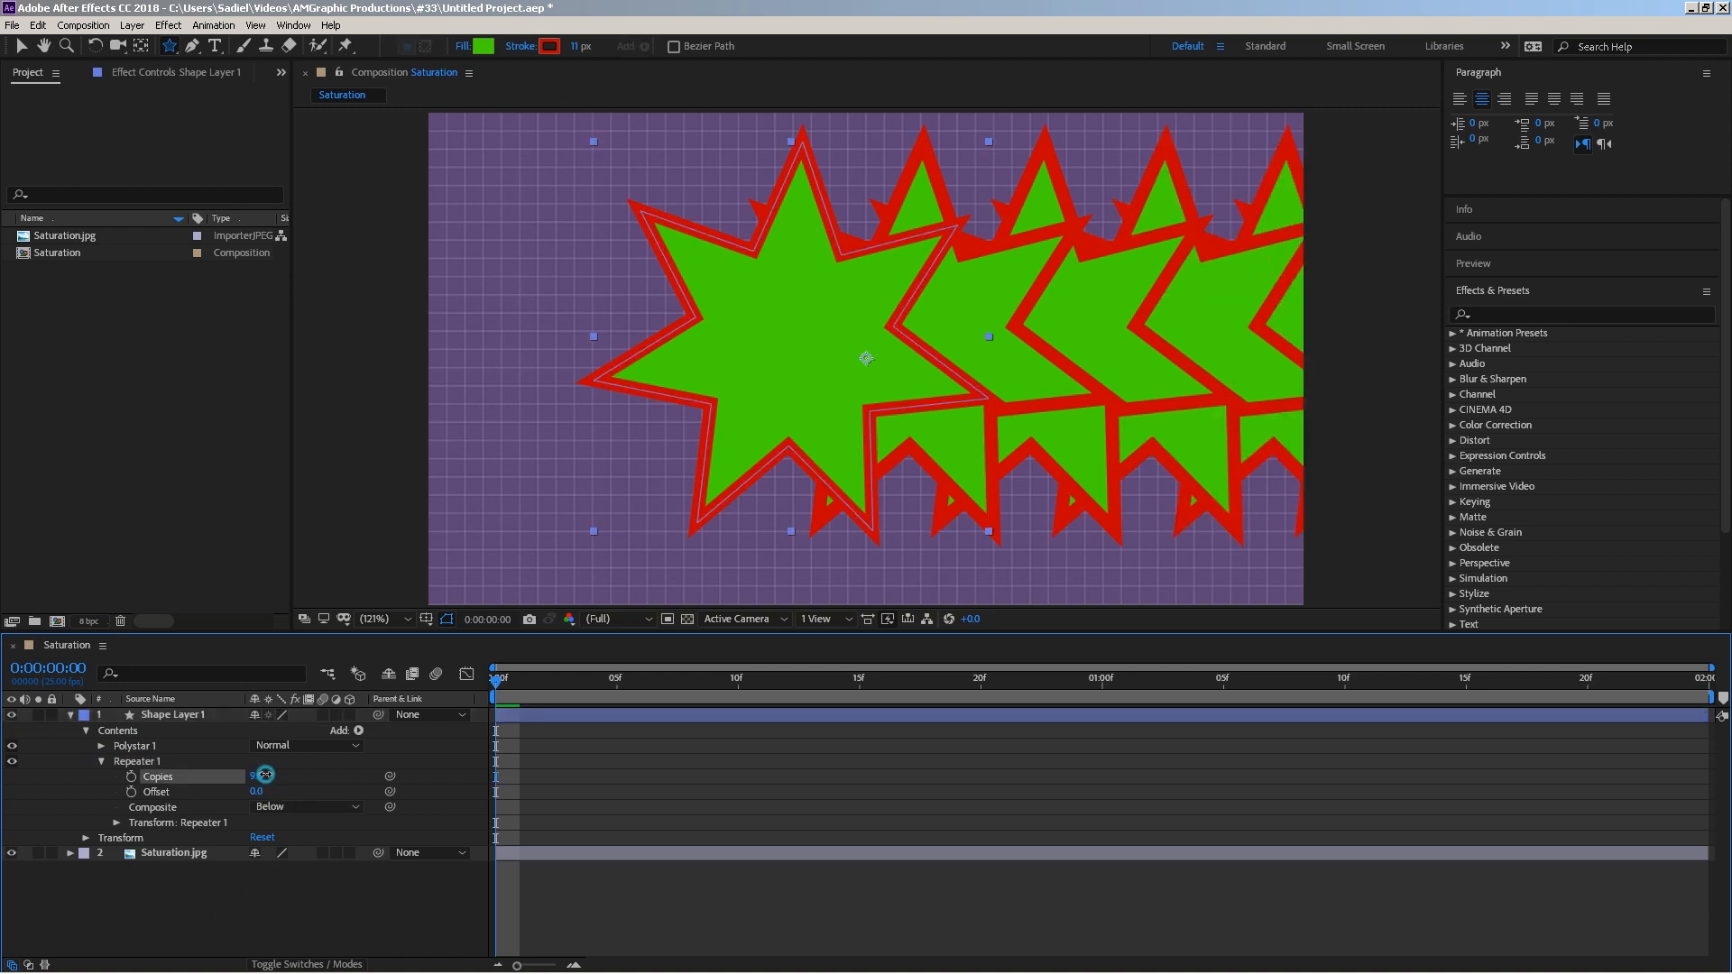
click(85, 839)
drag(273, 883, 122, 871)
mouse_move(255, 776)
mouse_down()
mouse_move(240, 792)
mouse_move(254, 791)
mouse_move(240, 781)
mouse_up()
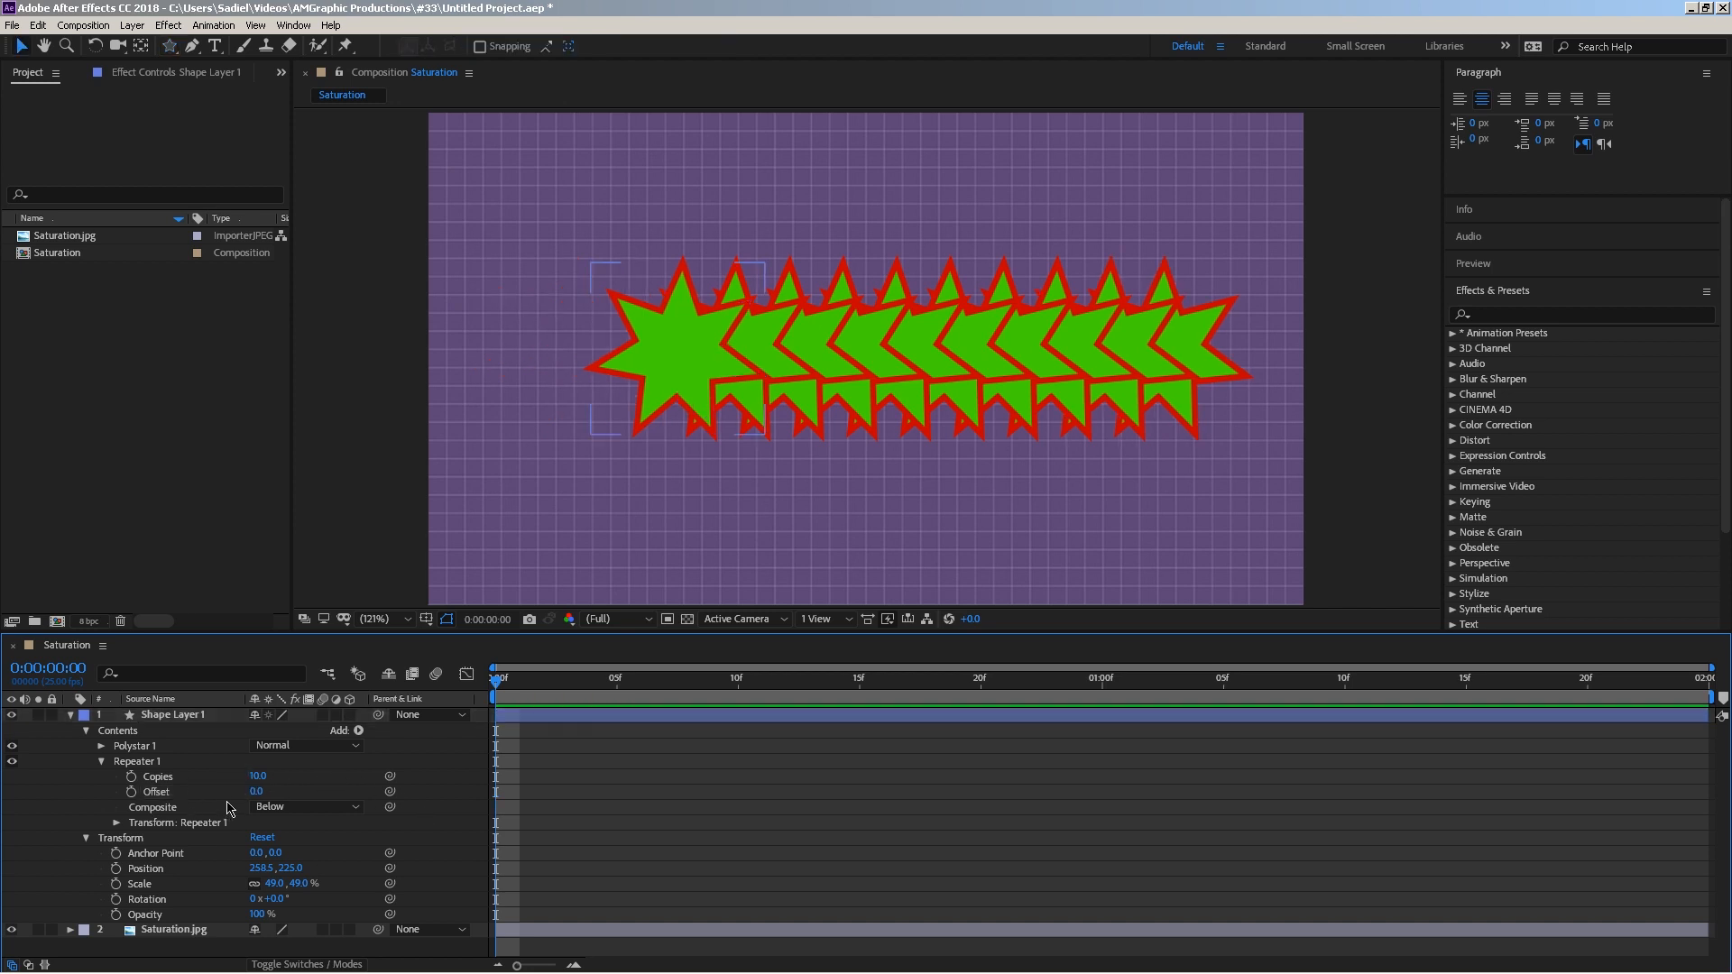
Try a Repeater offset of 8, return it to 0 and reduce the copies to 5.
click(230, 792)
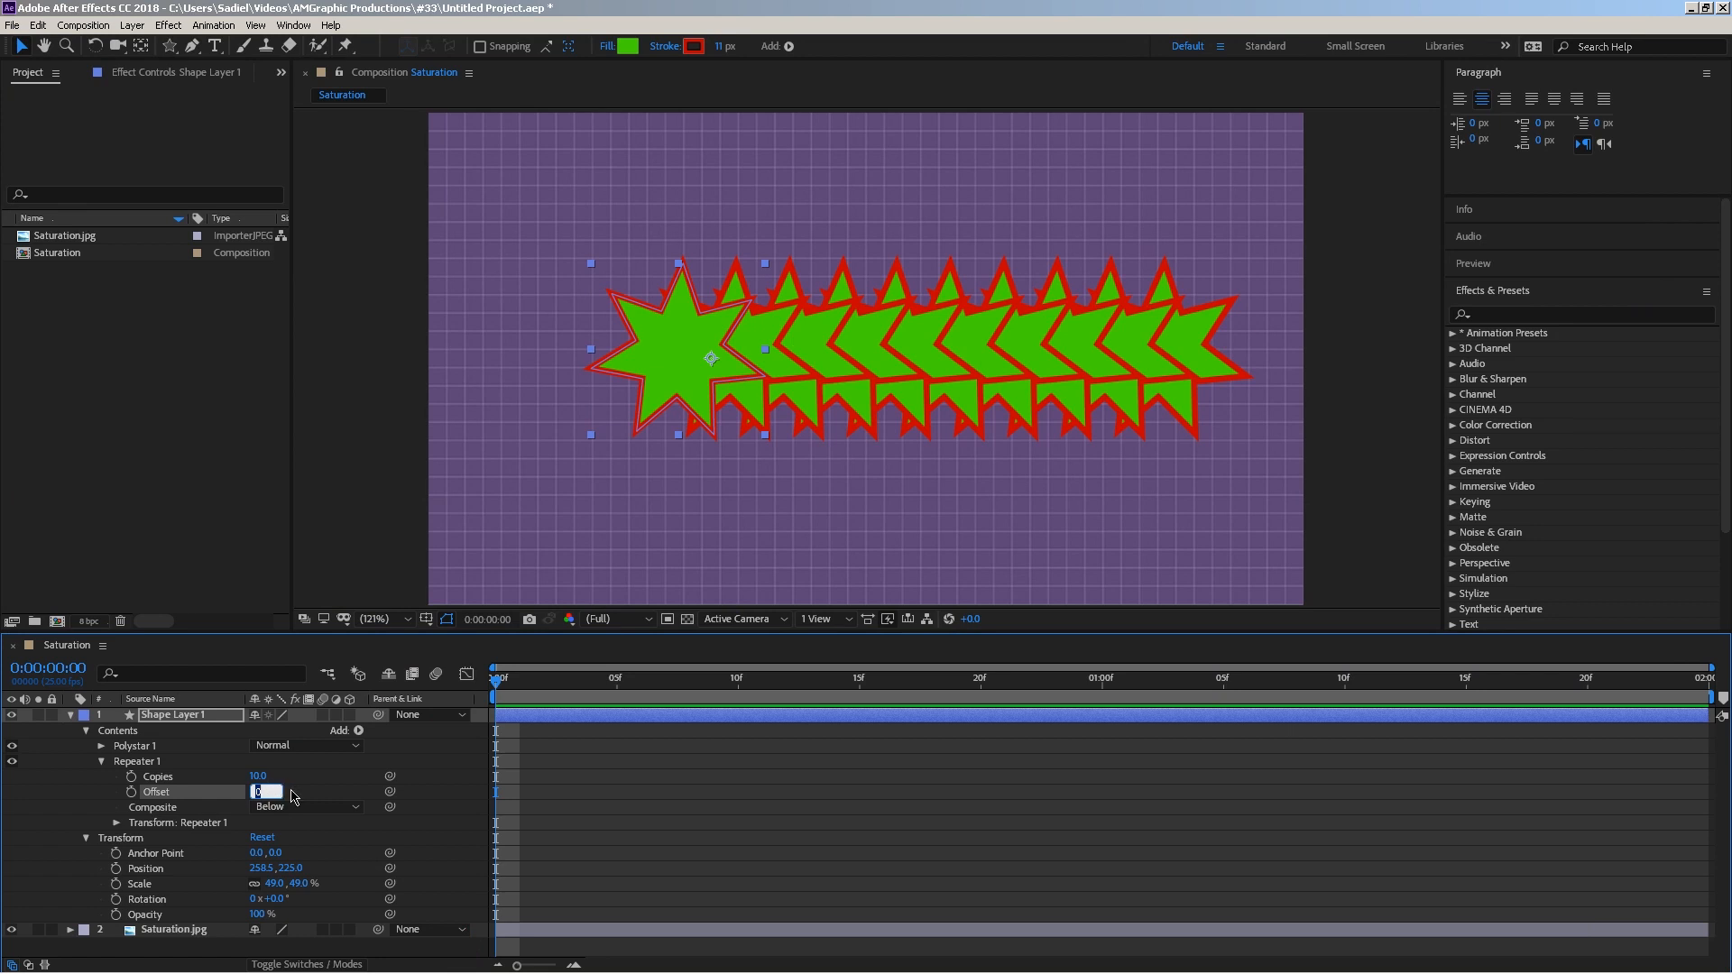
key(Return)
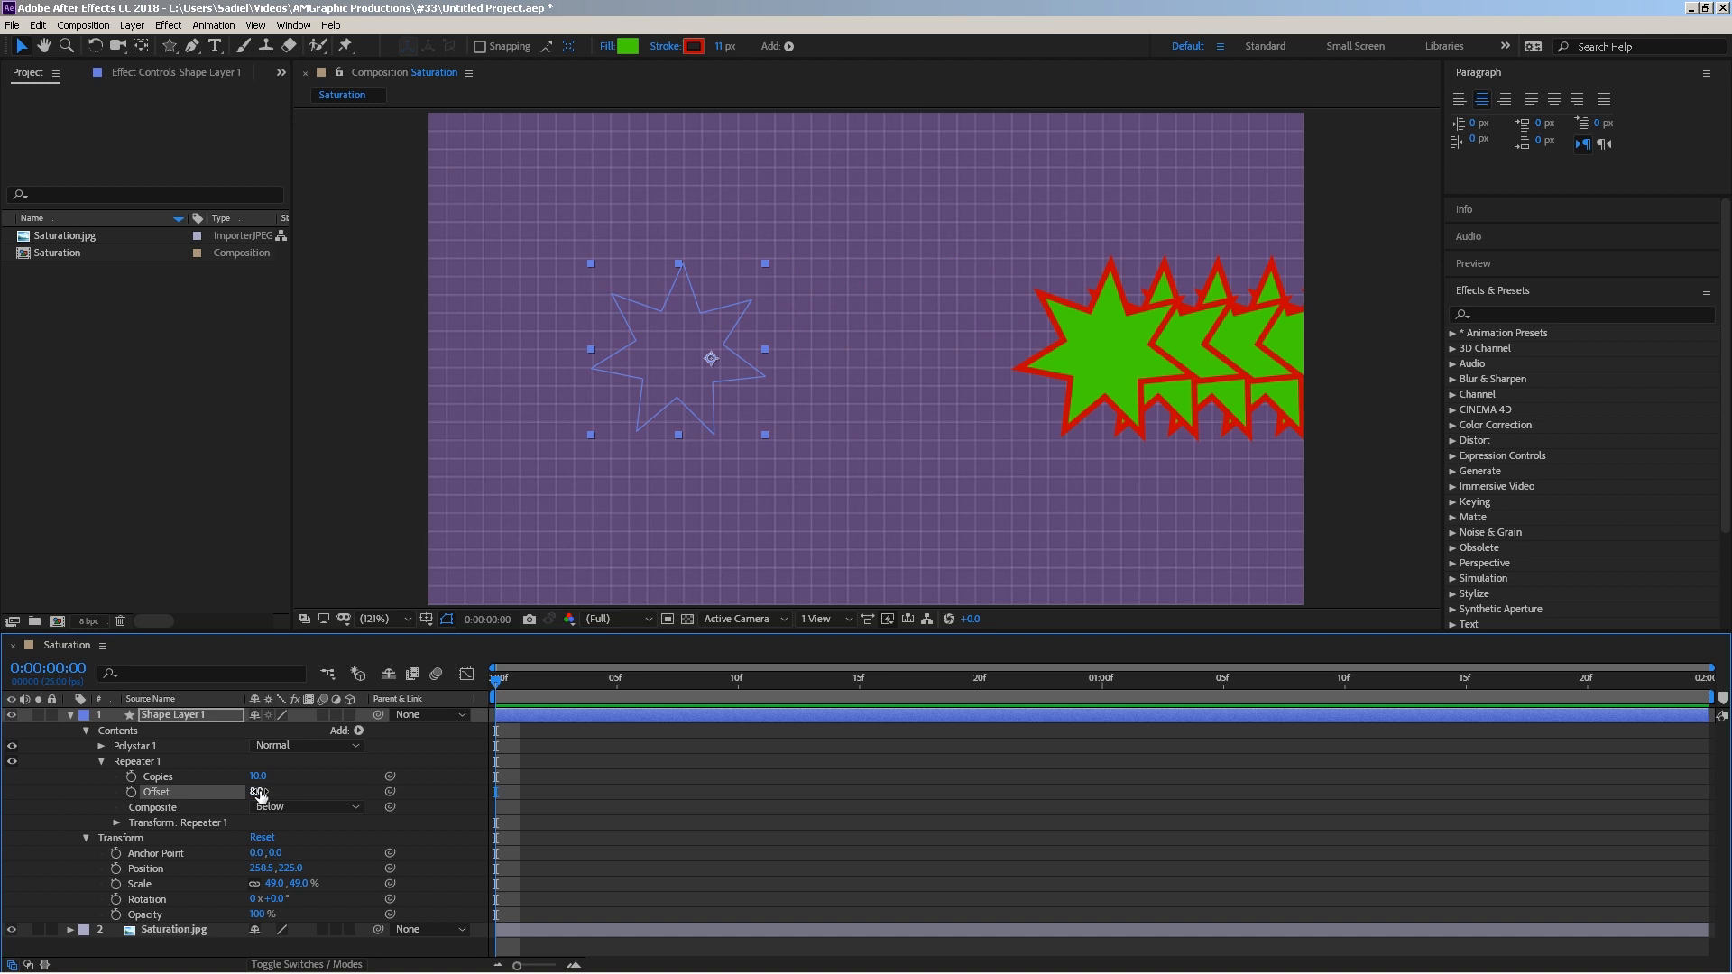
drag(255, 792, 244, 791)
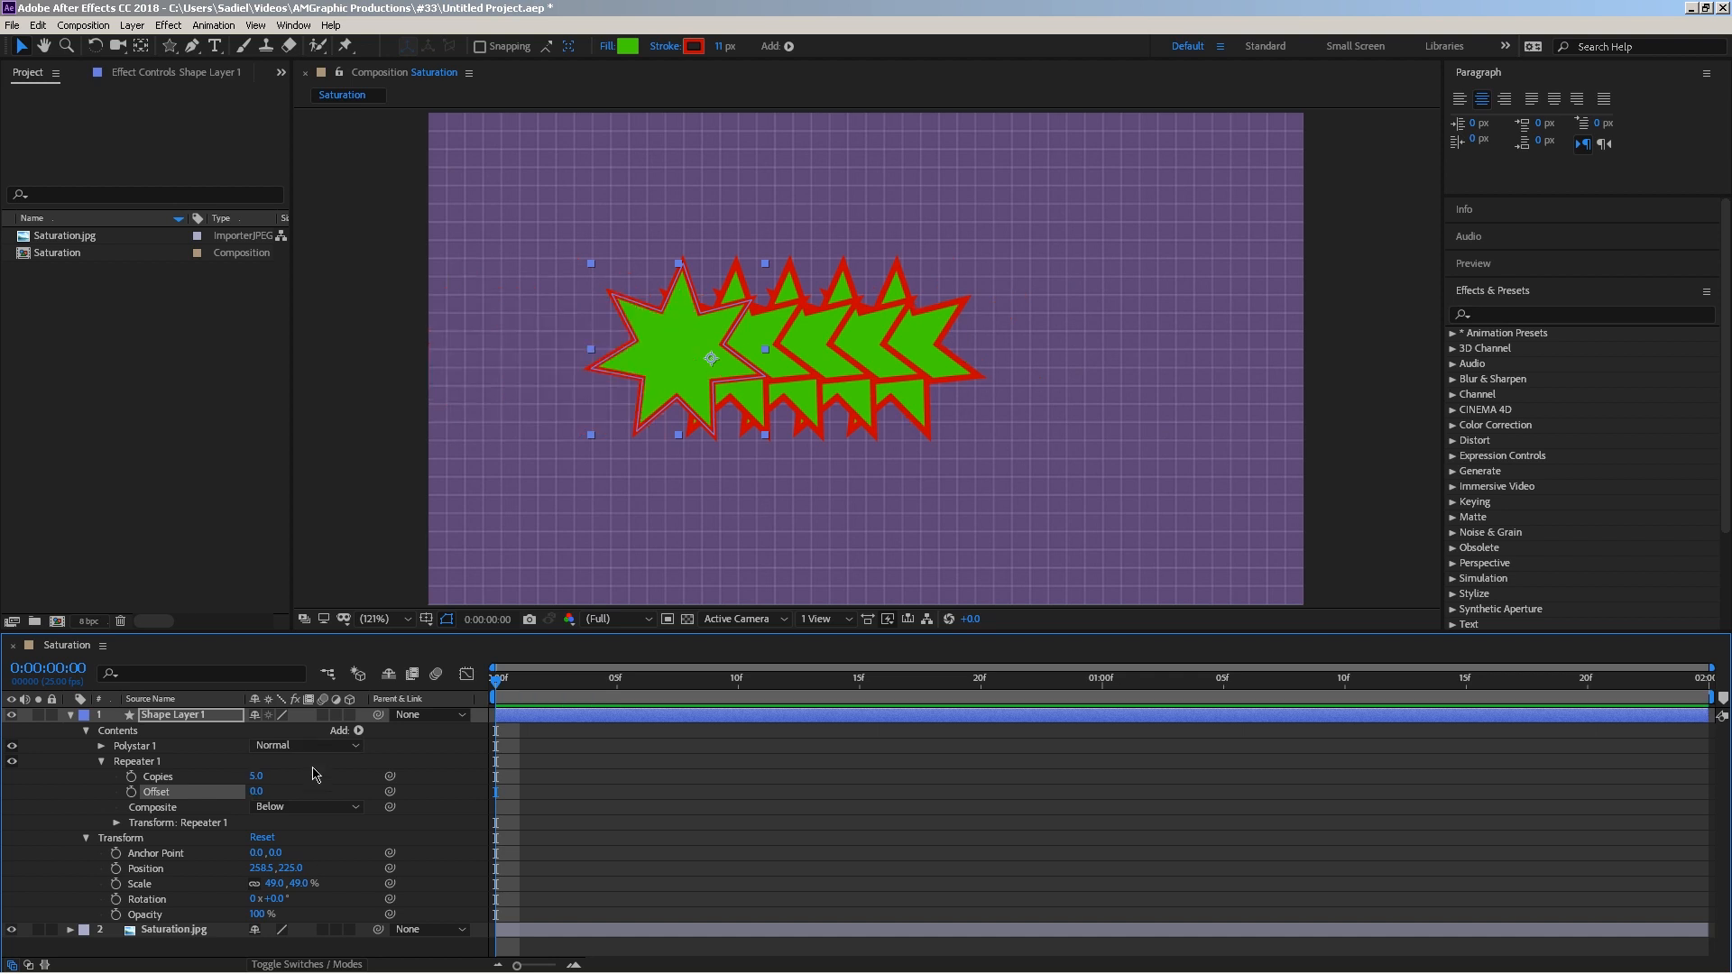
Set the Repeater's Composite option to Above and its copies to 7.
click(276, 807)
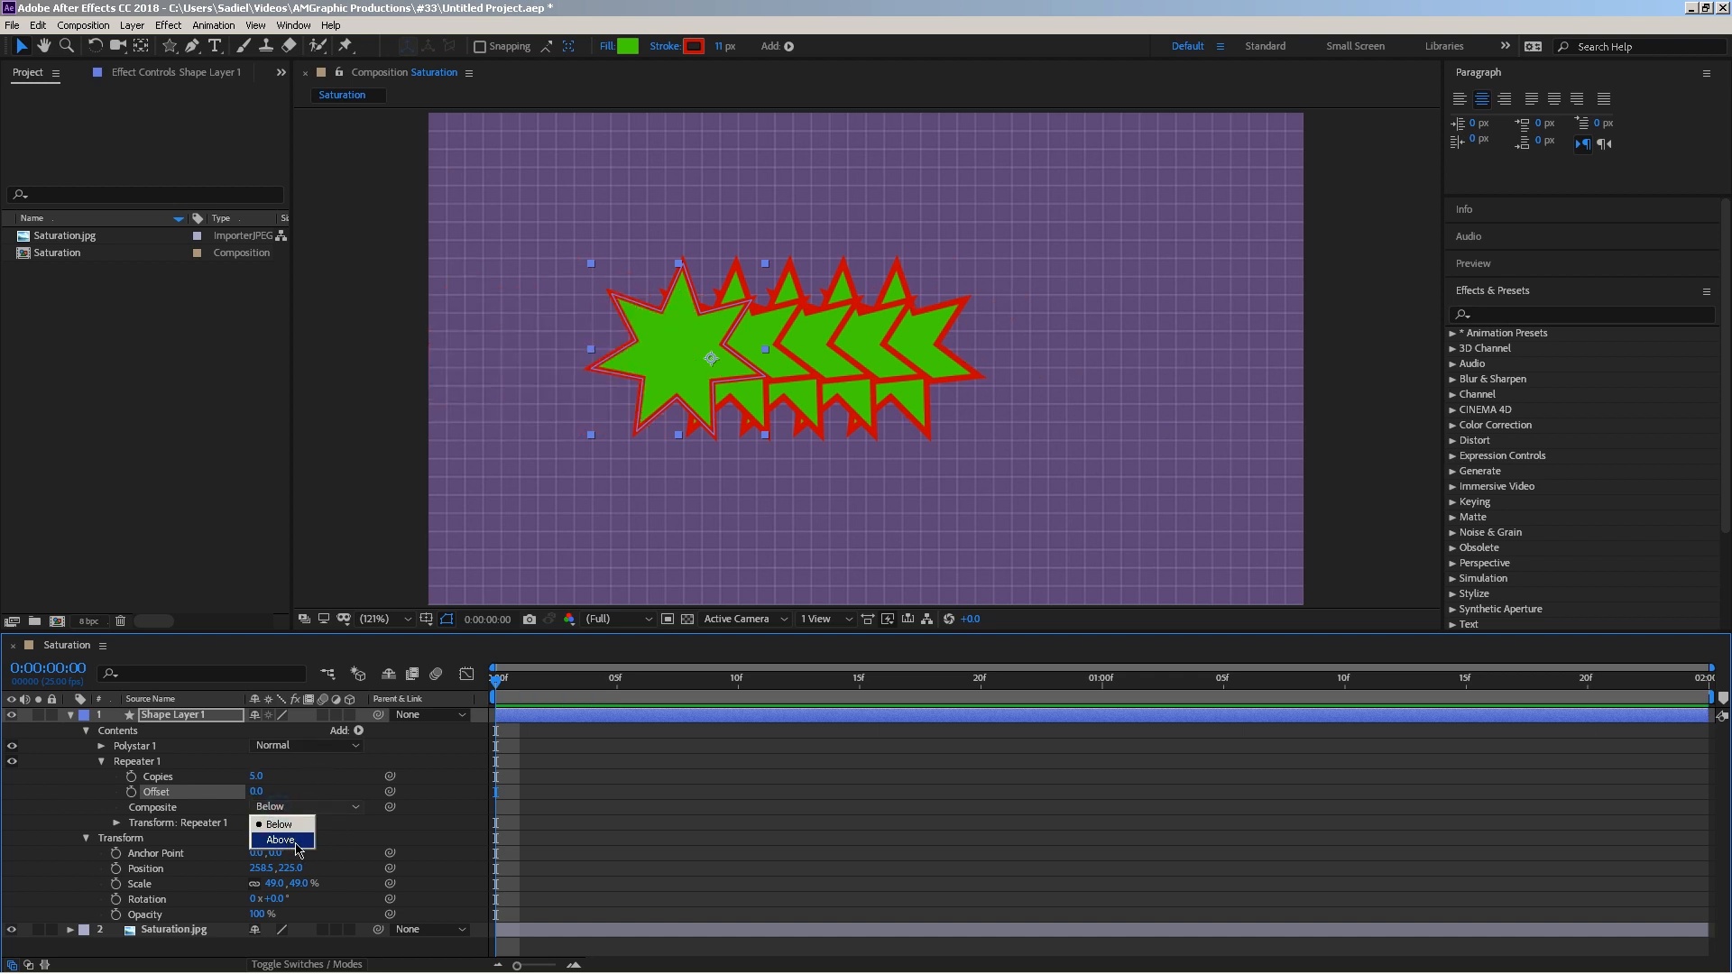
click(280, 840)
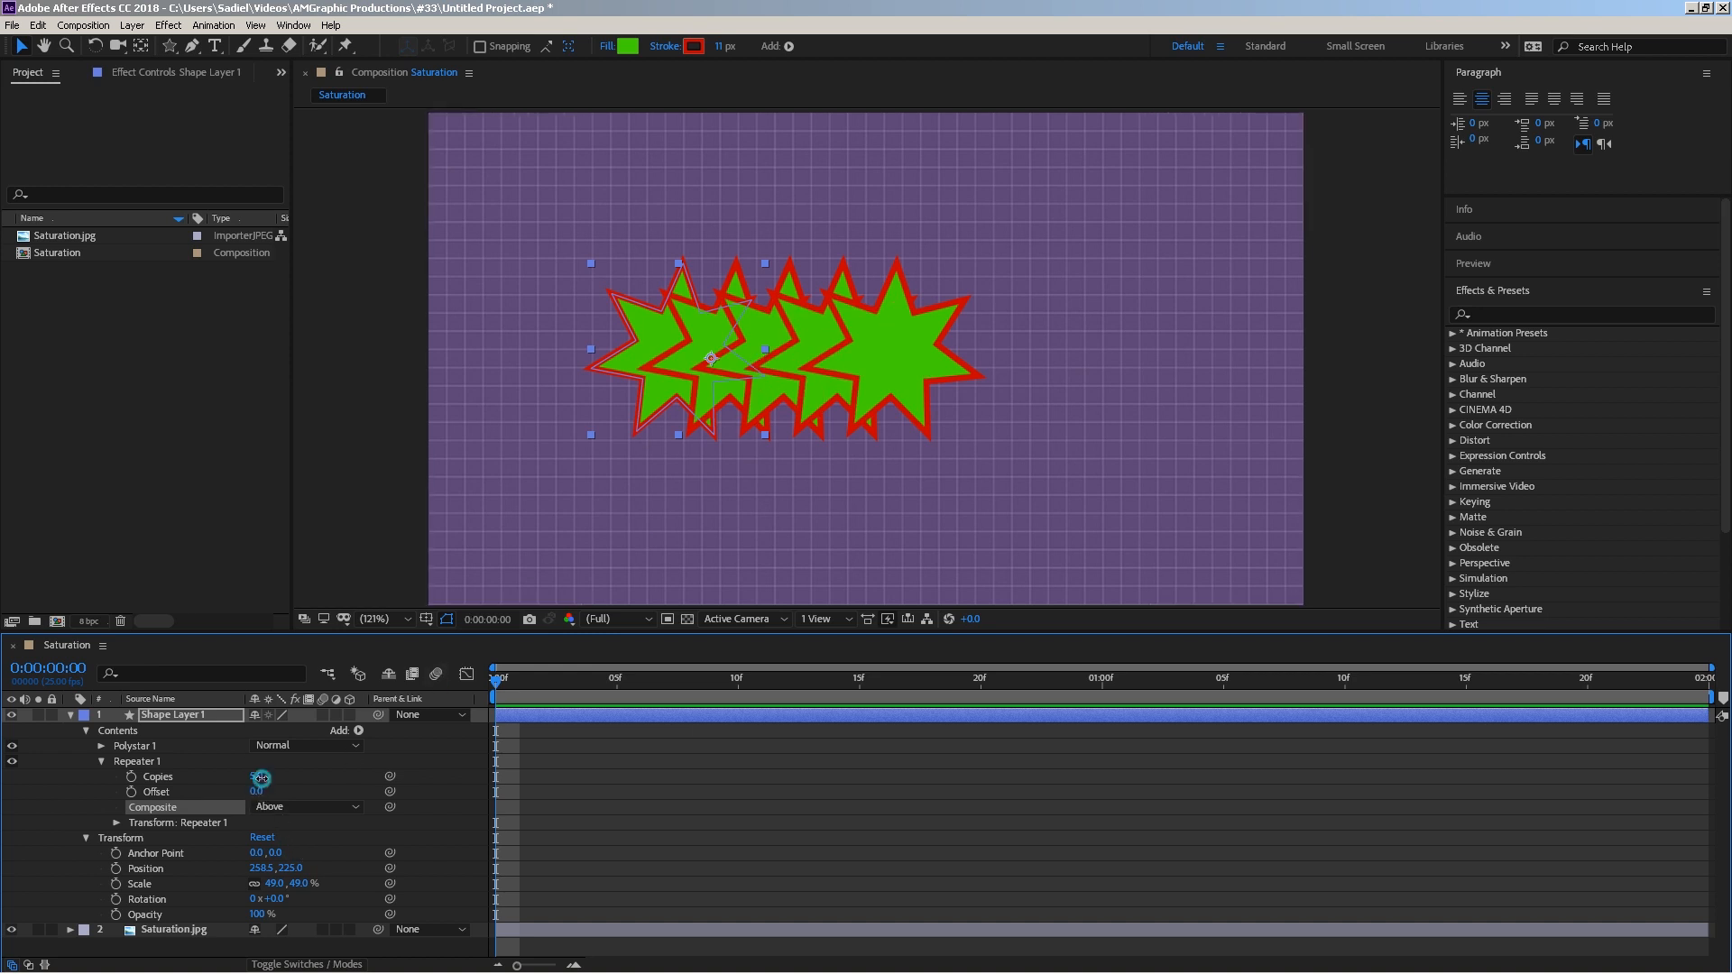
text(7)
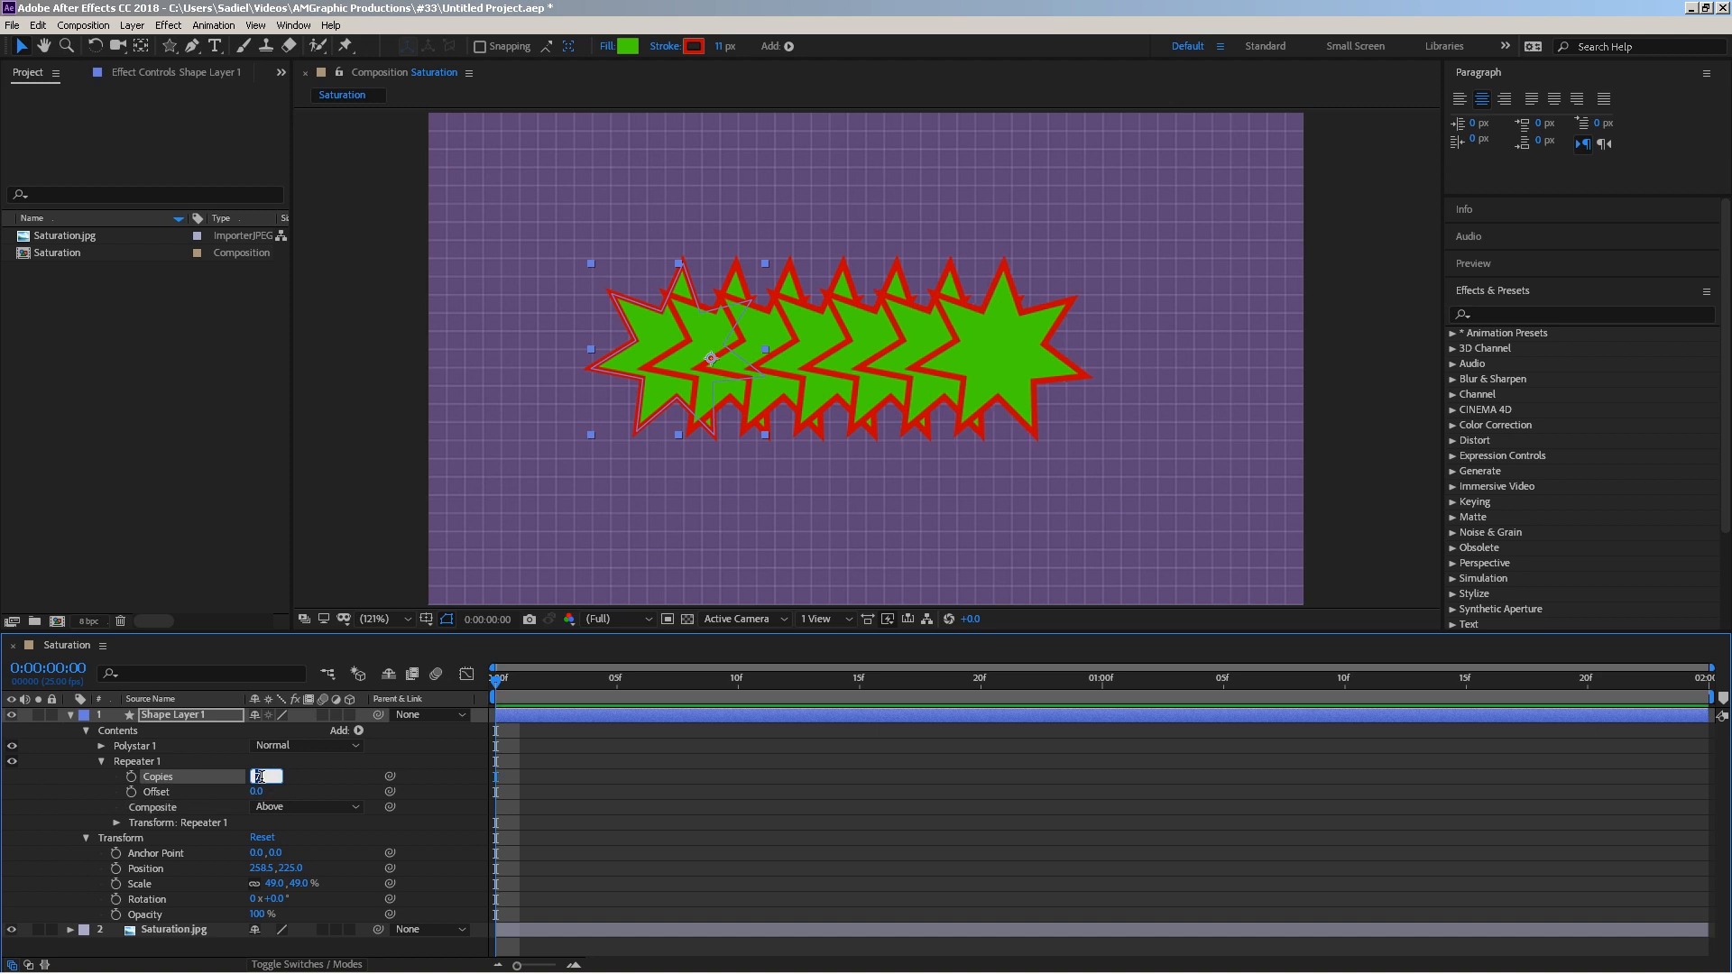
click(305, 804)
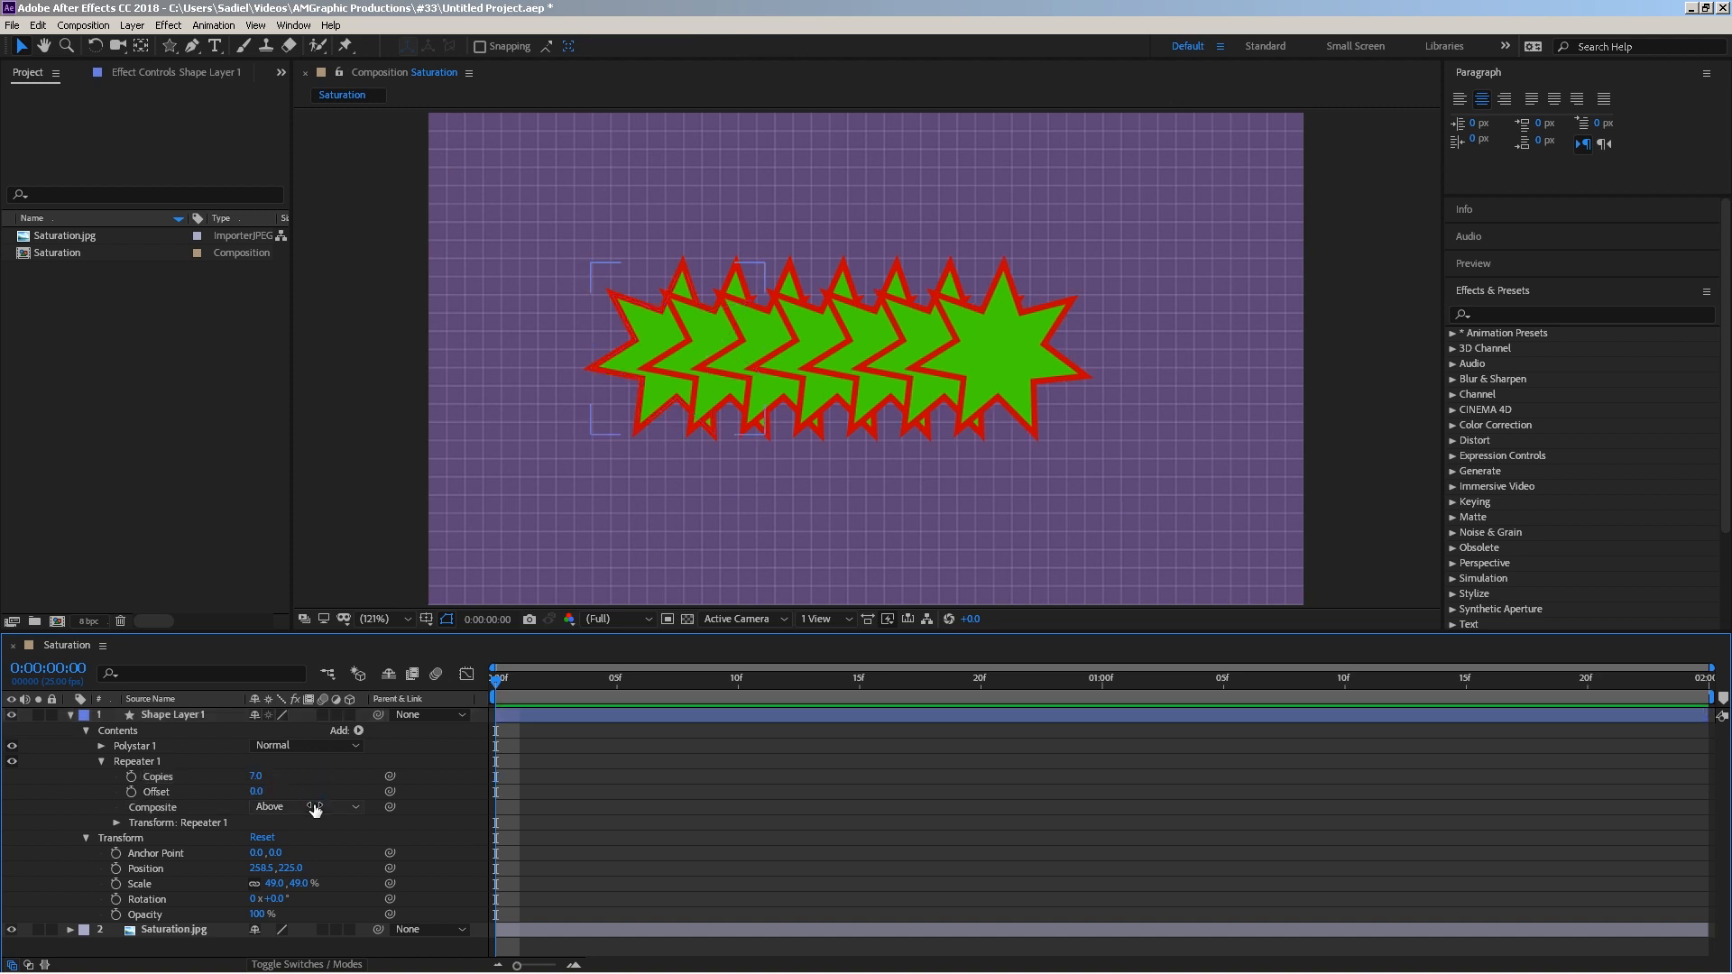
Set the Repeater's Composite option to Below and its transform position to 163, 0.
click(316, 807)
click(302, 826)
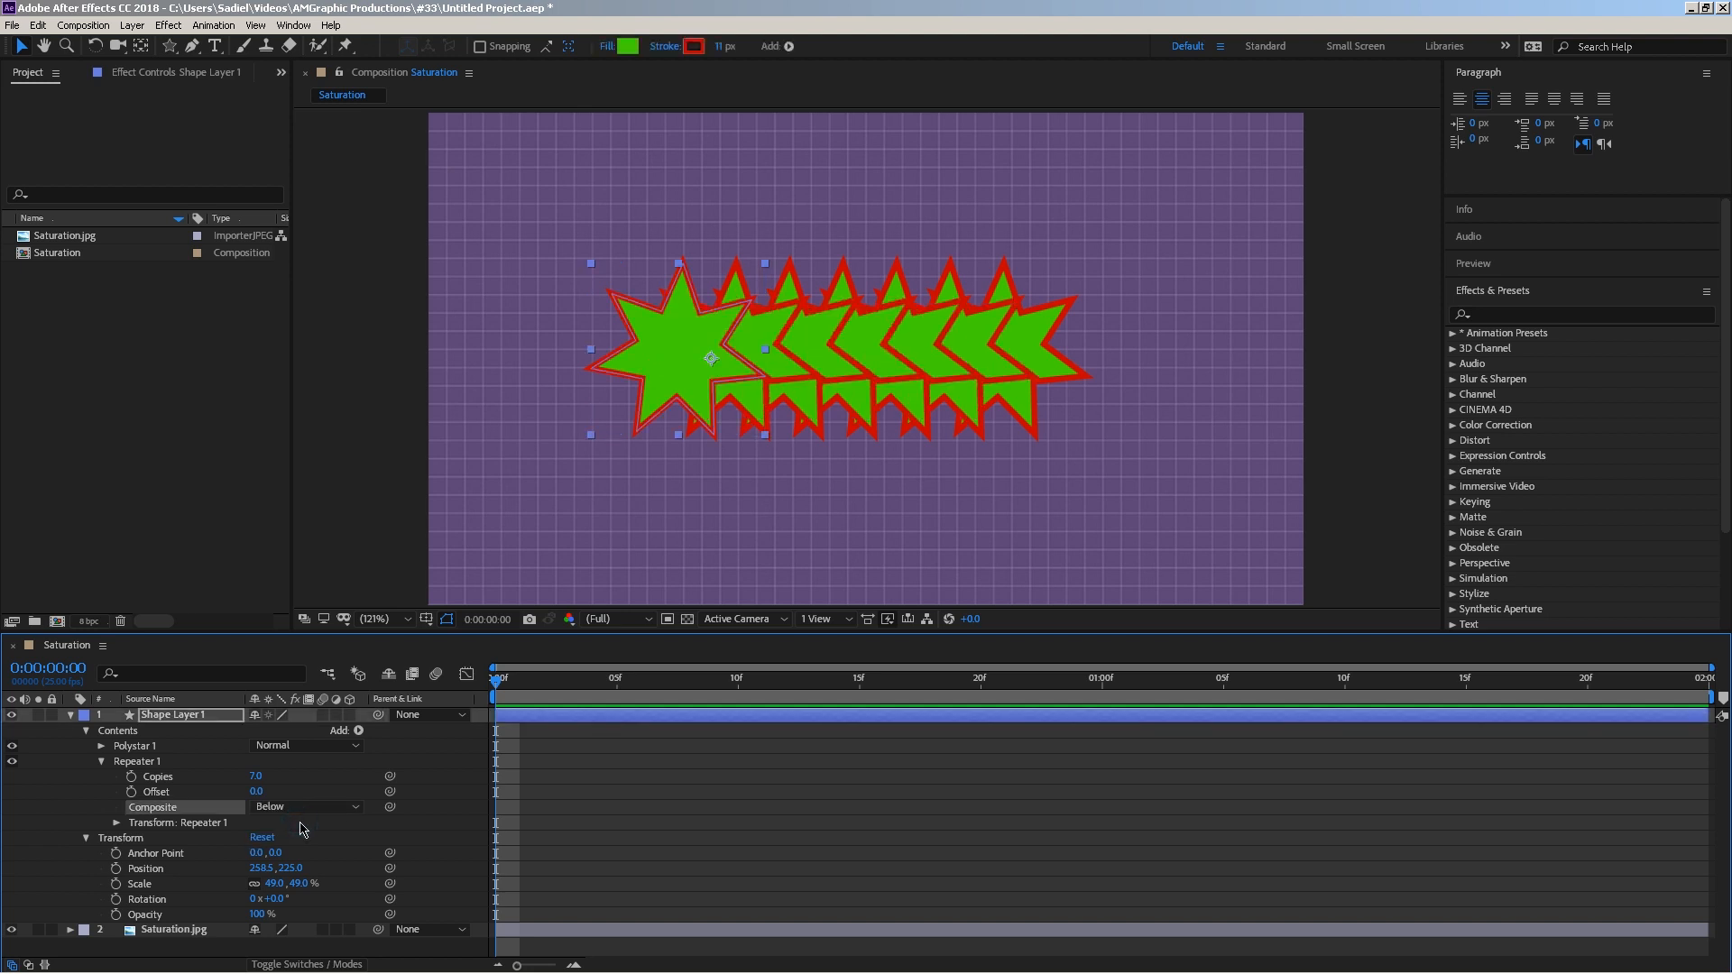
click(117, 823)
drag(256, 853, 58, 844)
drag(283, 852, 345, 879)
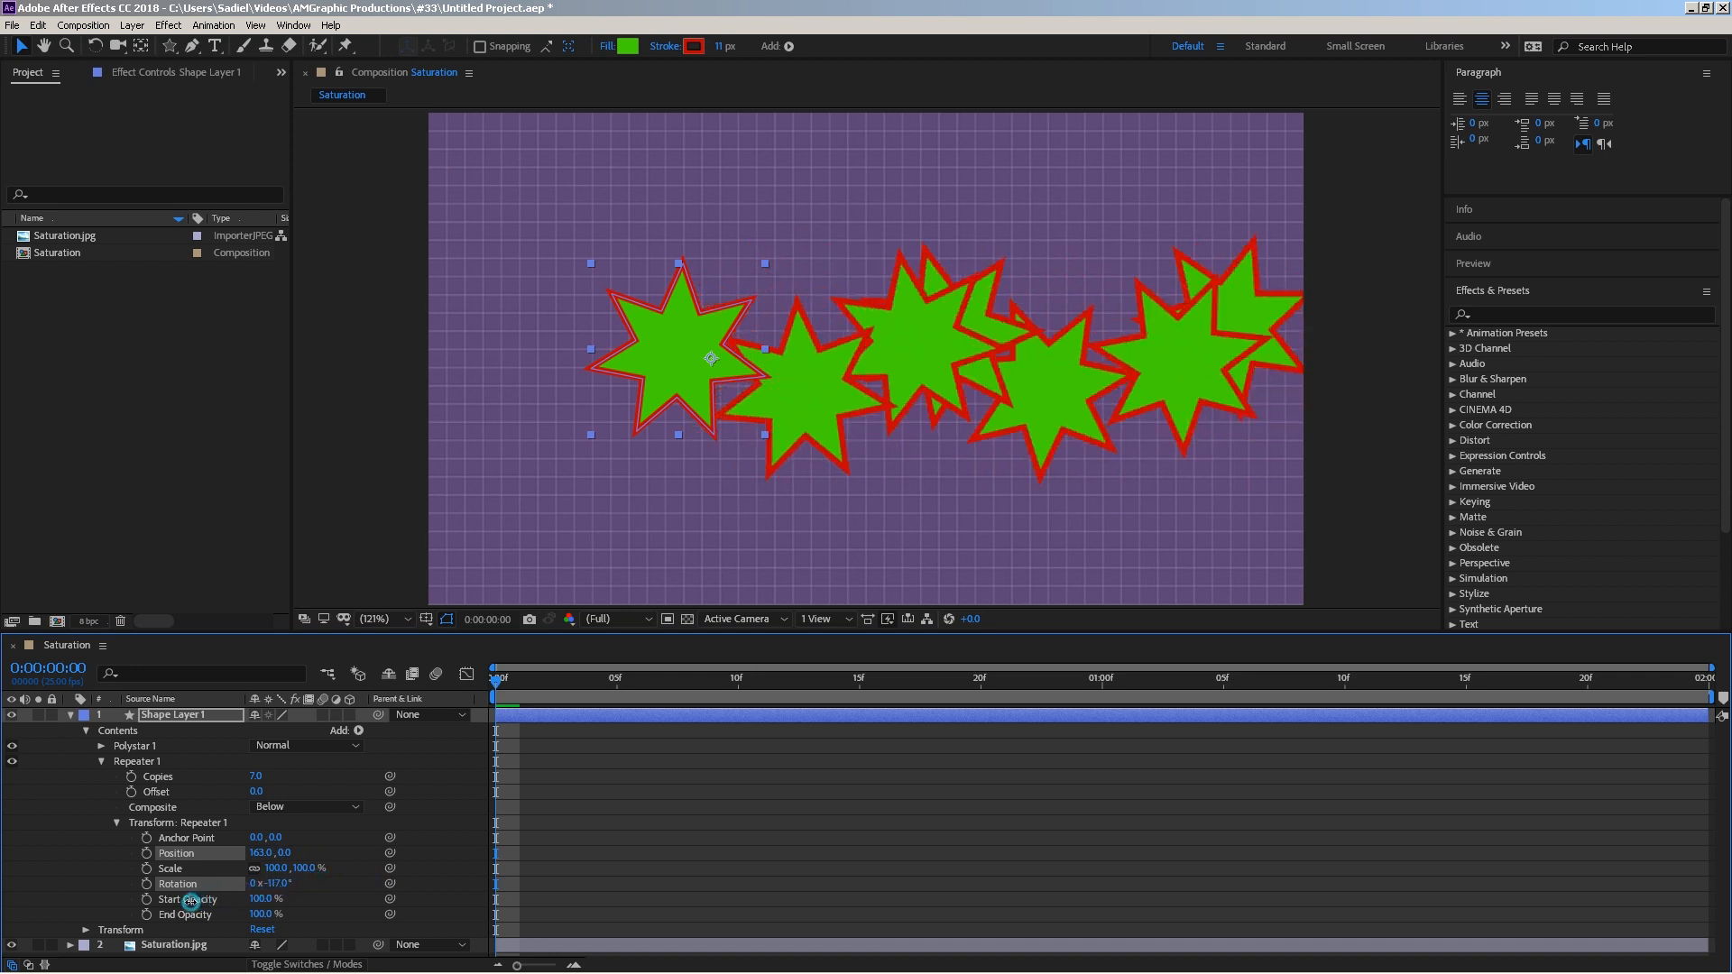
Try a Repeater rotation of -14° and undo the rotation.
drag(195, 909, 301, 915)
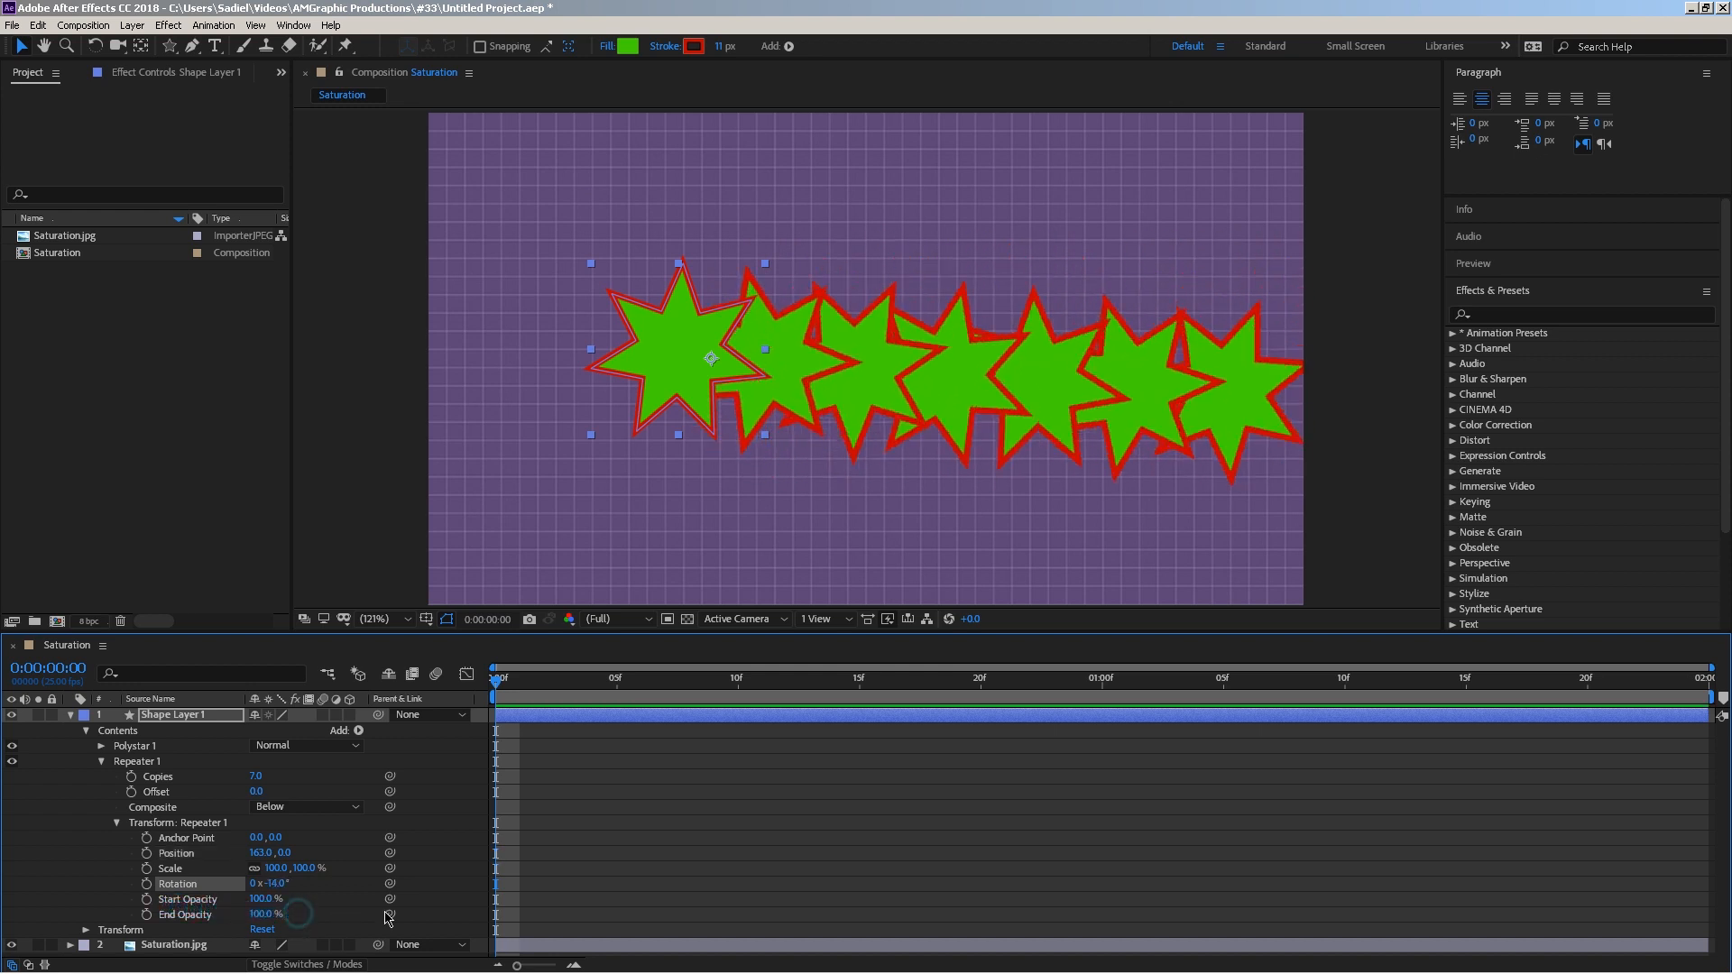
key(ctrl+z)
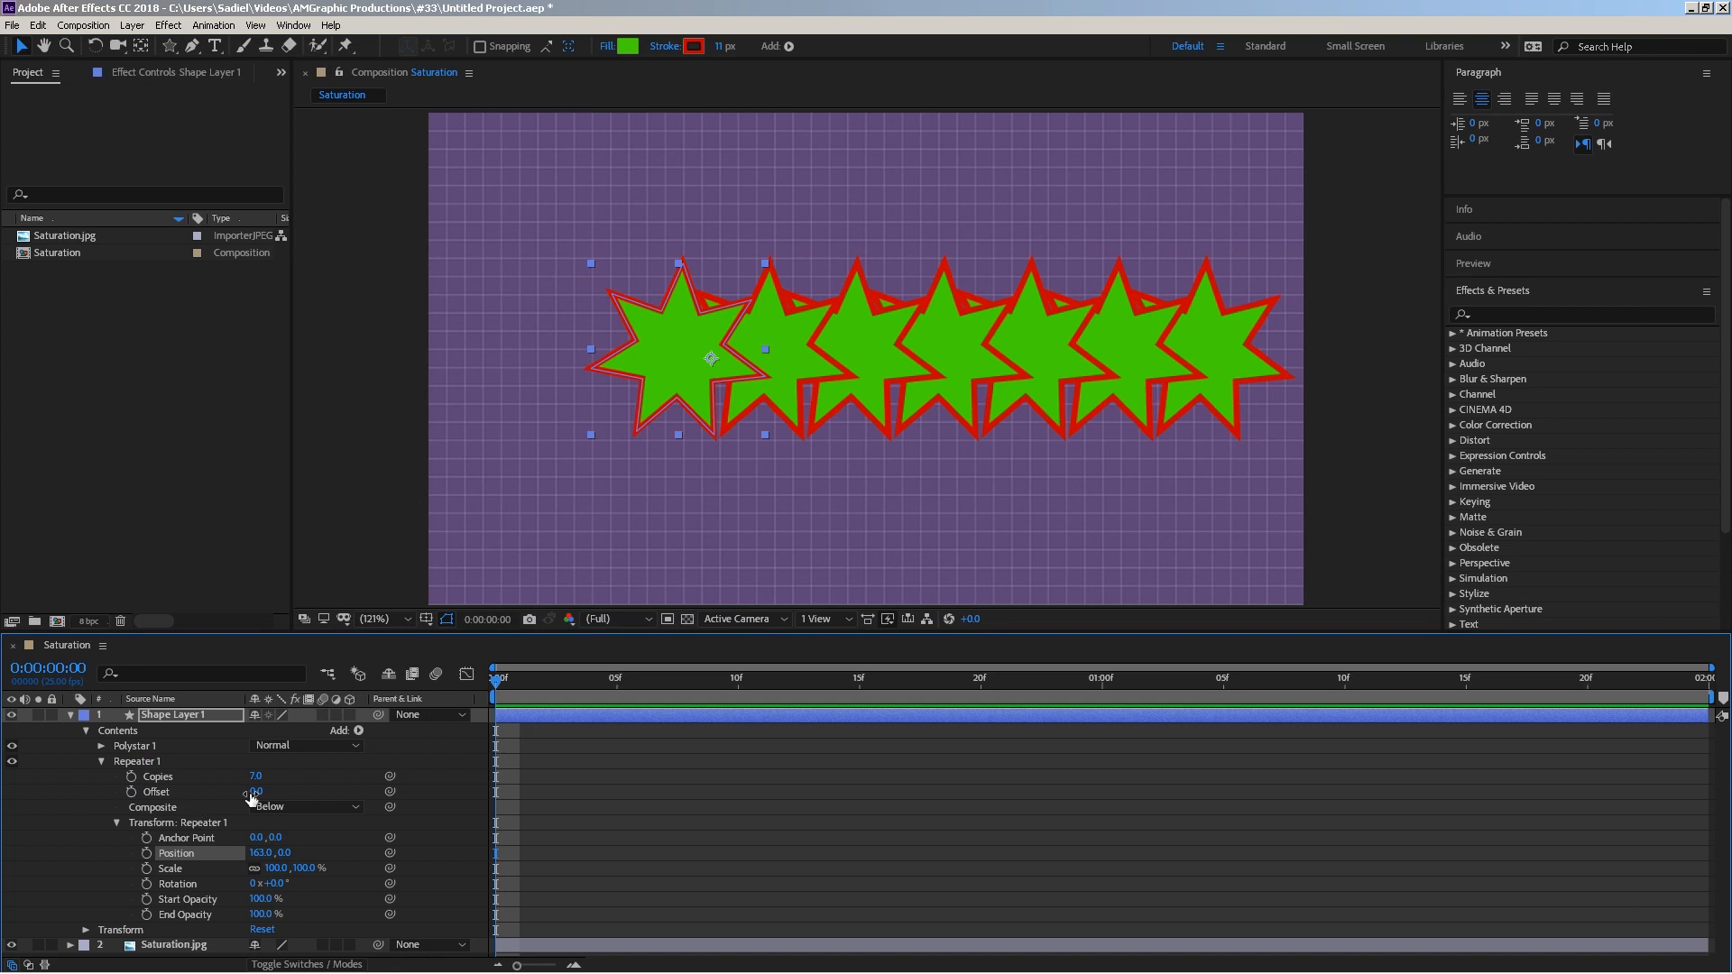
Set the Repeater to 9 copies, offset -2, position 87, 0 and scale 72%, and try a different End Opacity.
key(Return)
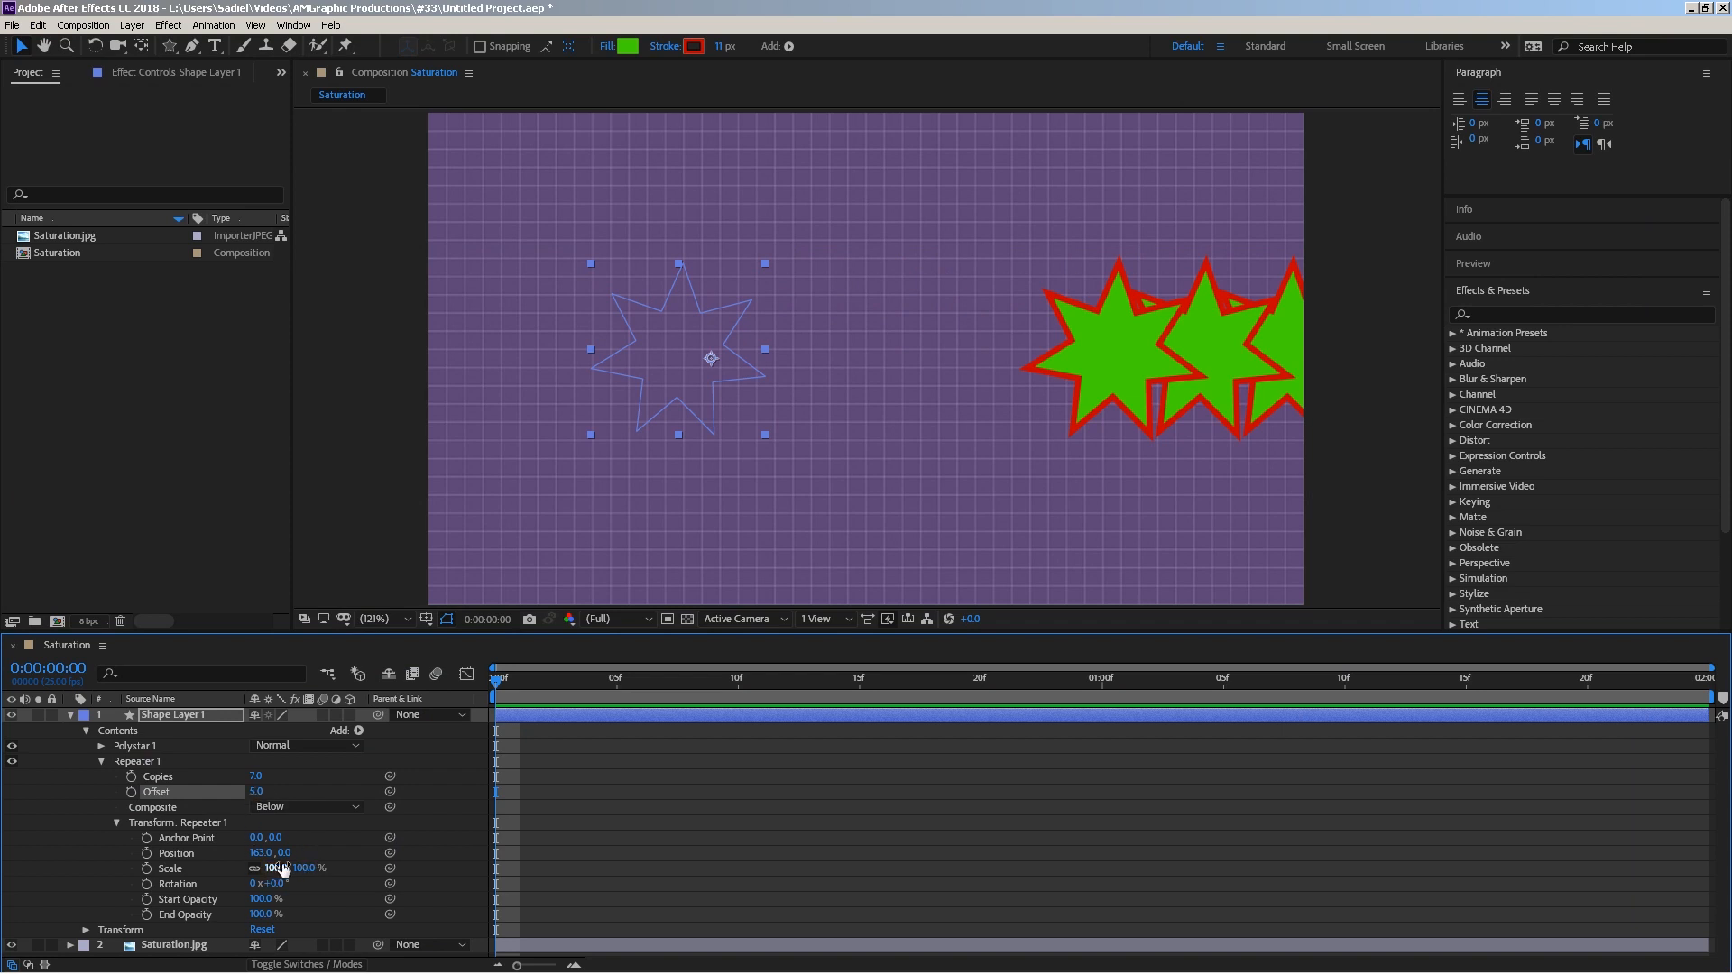
drag(256, 868, 233, 872)
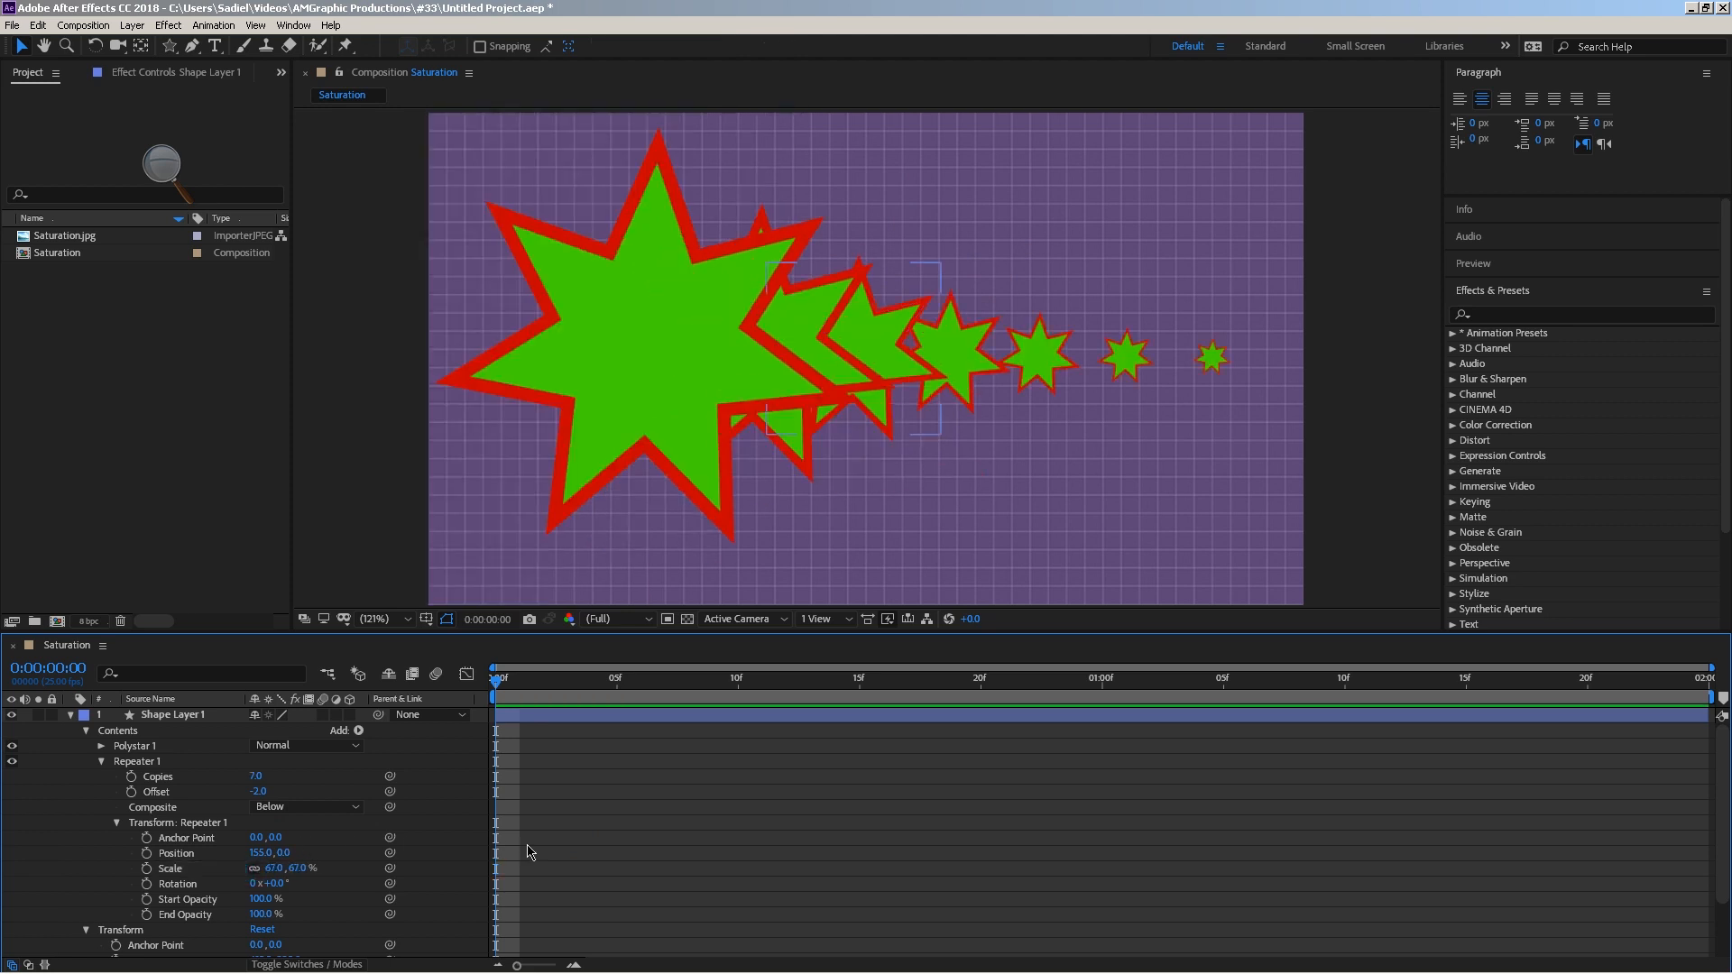
drag(303, 875, 290, 871)
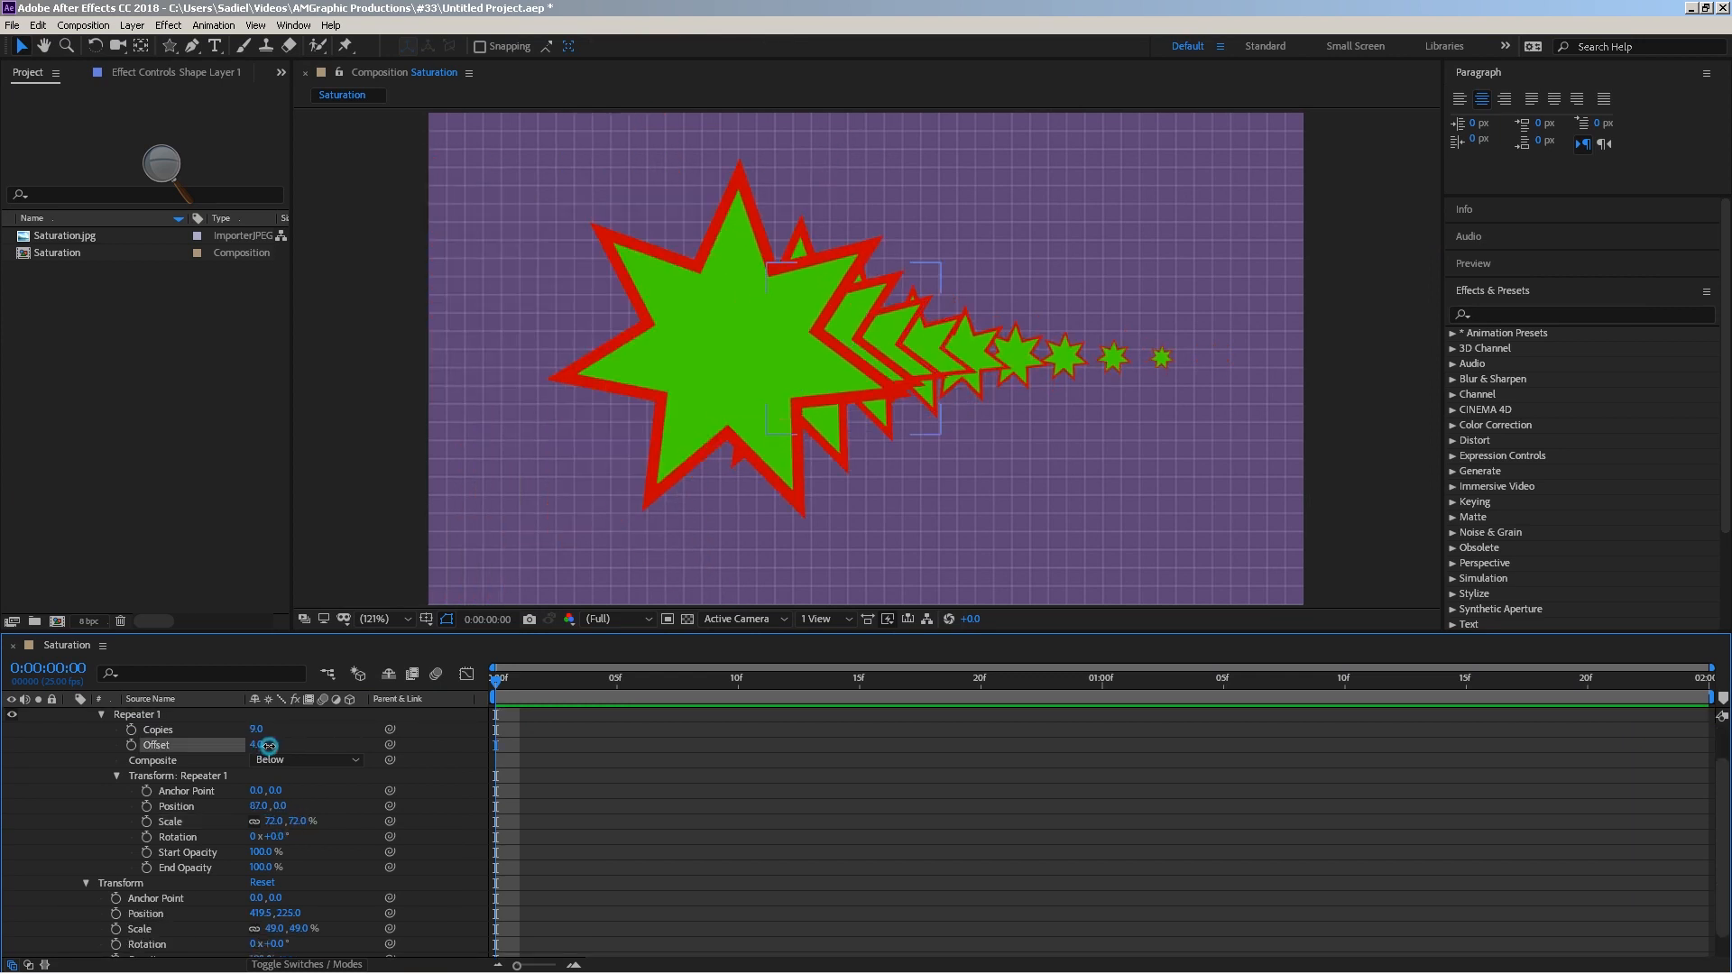
mouse_move(260, 745)
mouse_down()
mouse_move(276, 746)
mouse_move(259, 742)
mouse_up()
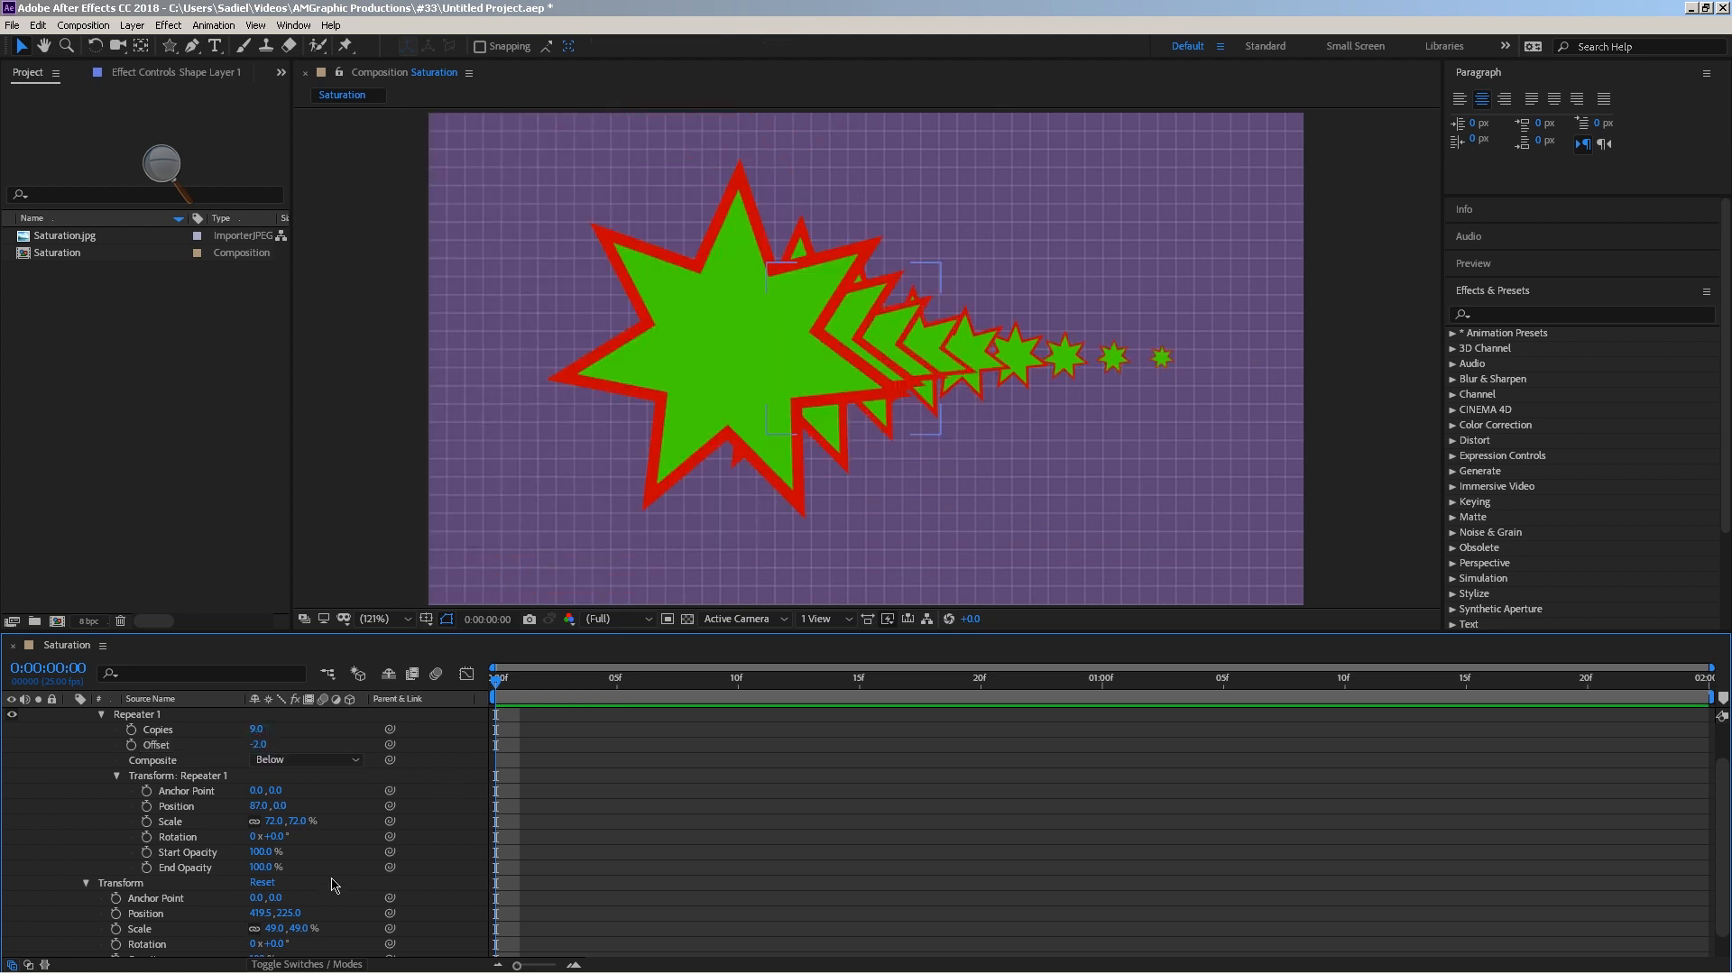
mouse_move(263, 867)
mouse_down()
mouse_move(209, 853)
mouse_move(245, 869)
mouse_up()
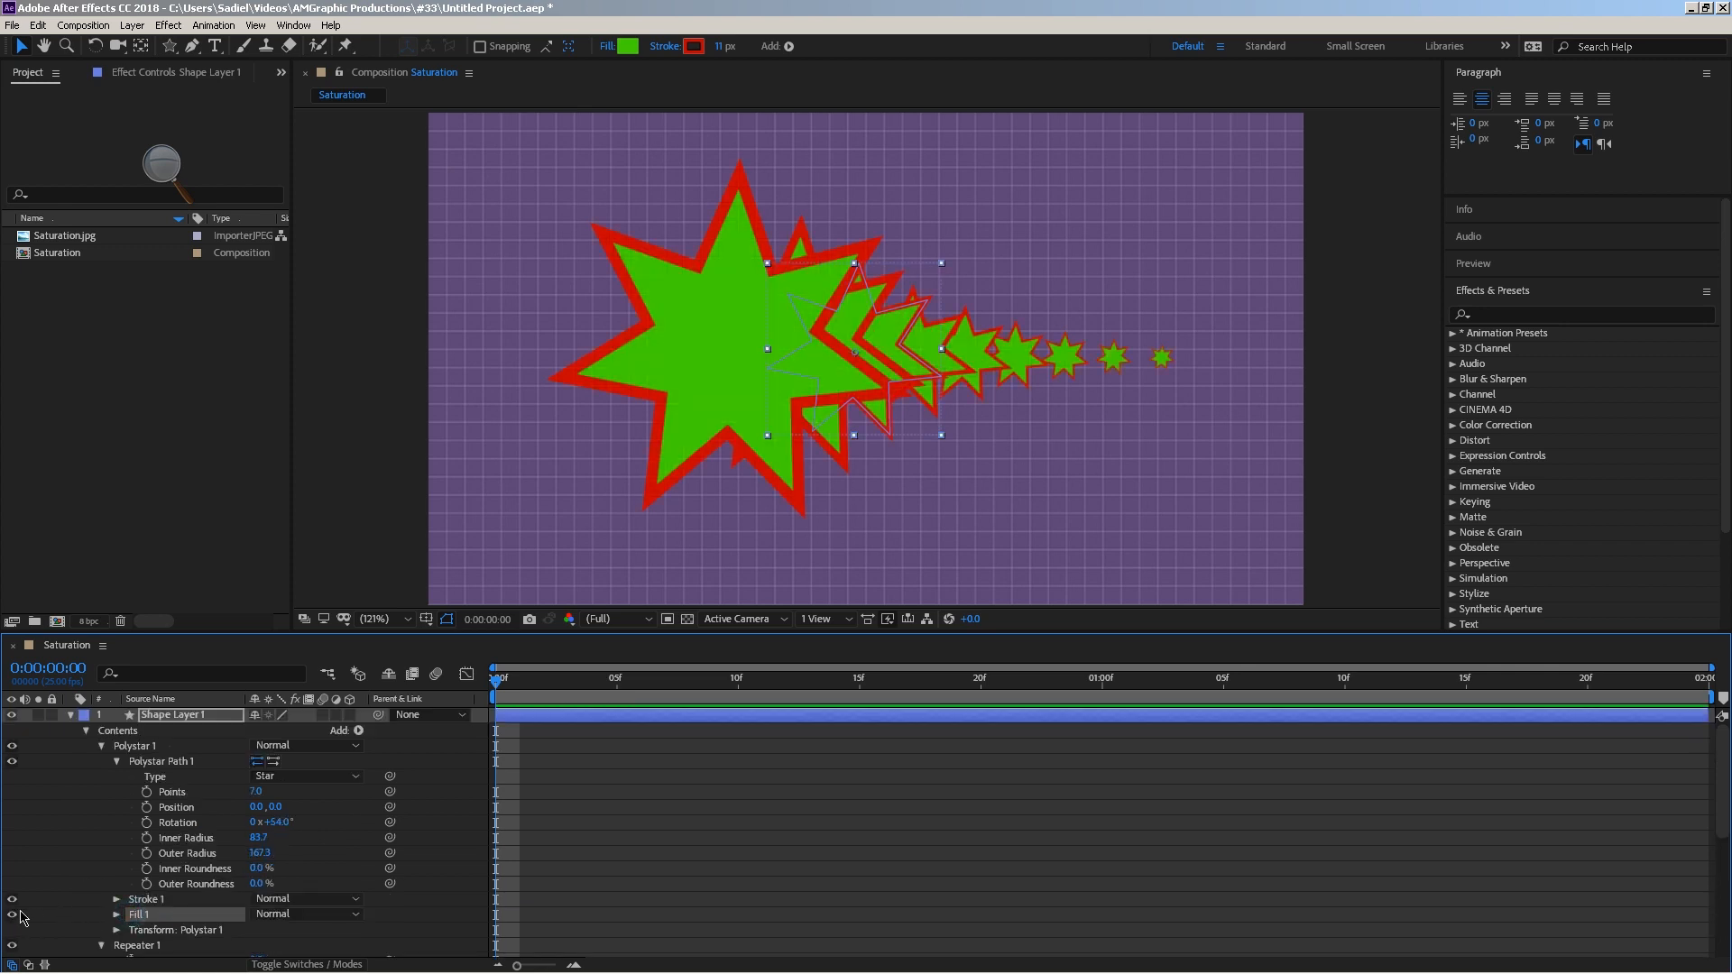
Hide the star's fill and set the Repeater's offset to -8, position to -52, -12 and scale to 68%.
click(11, 915)
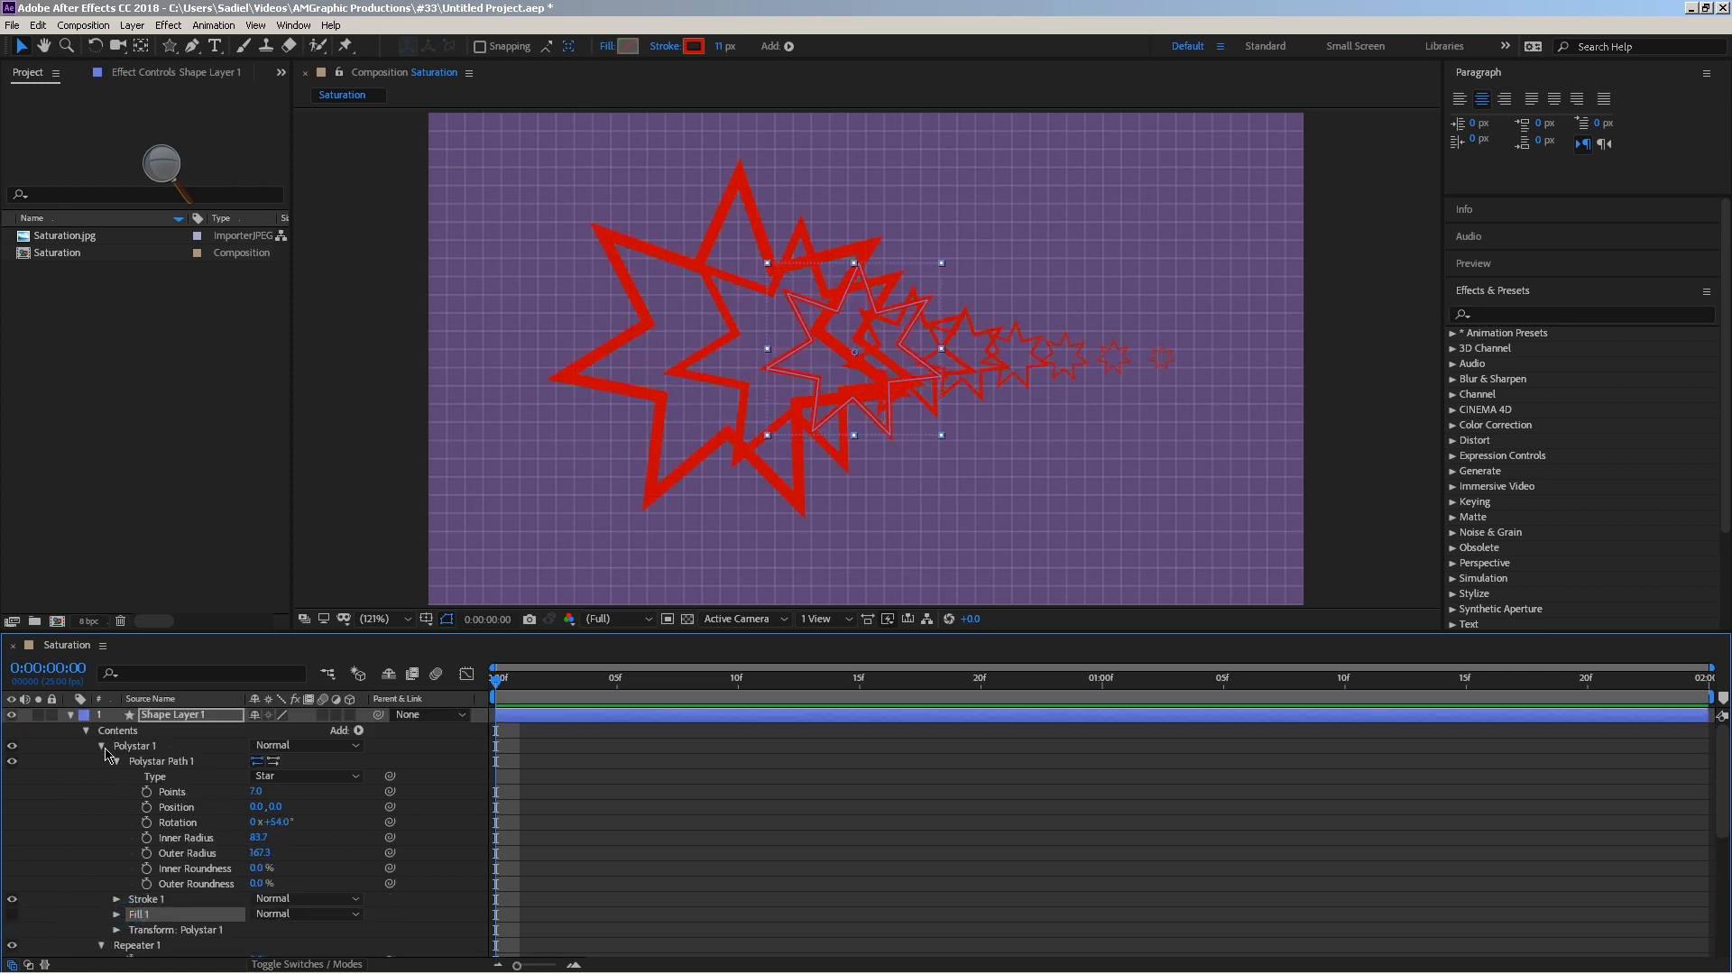
click(101, 746)
drag(262, 853, 168, 853)
mouse_move(275, 869)
mouse_down()
mouse_move(302, 870)
mouse_move(232, 870)
mouse_move(257, 870)
mouse_up()
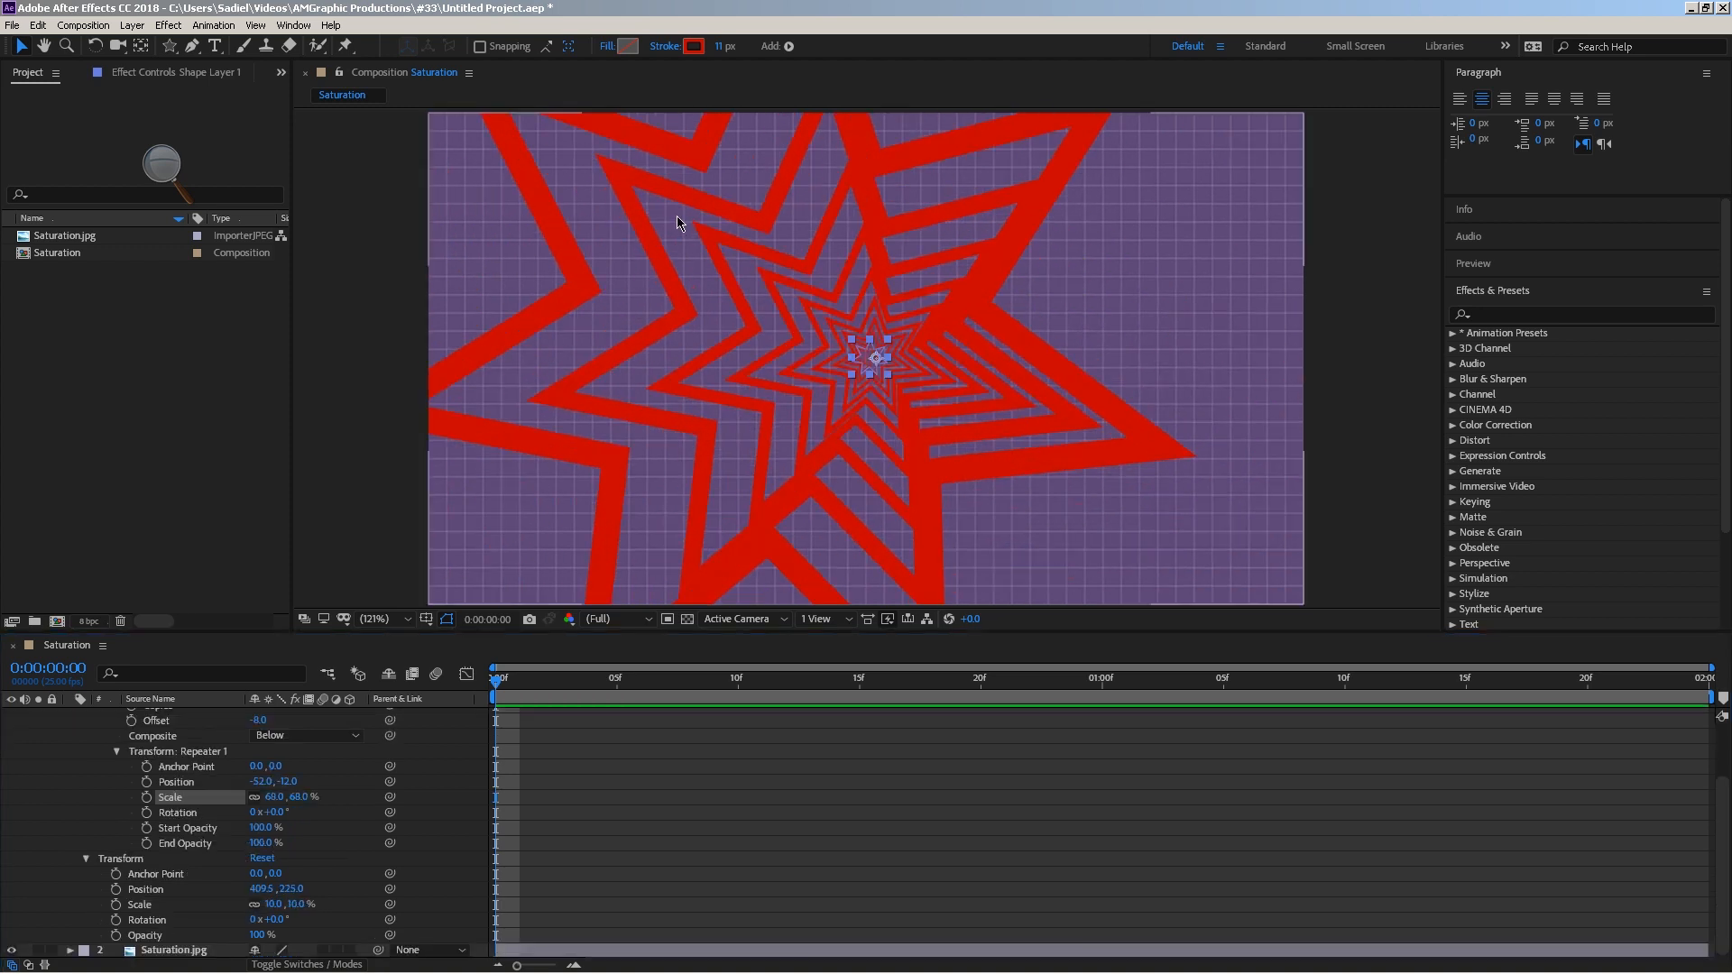
Change the star's stroke to cyan at 5 px and set the Repeater to 18 copies, offset -13, position -9, -12 and scale 67%.
click(694, 46)
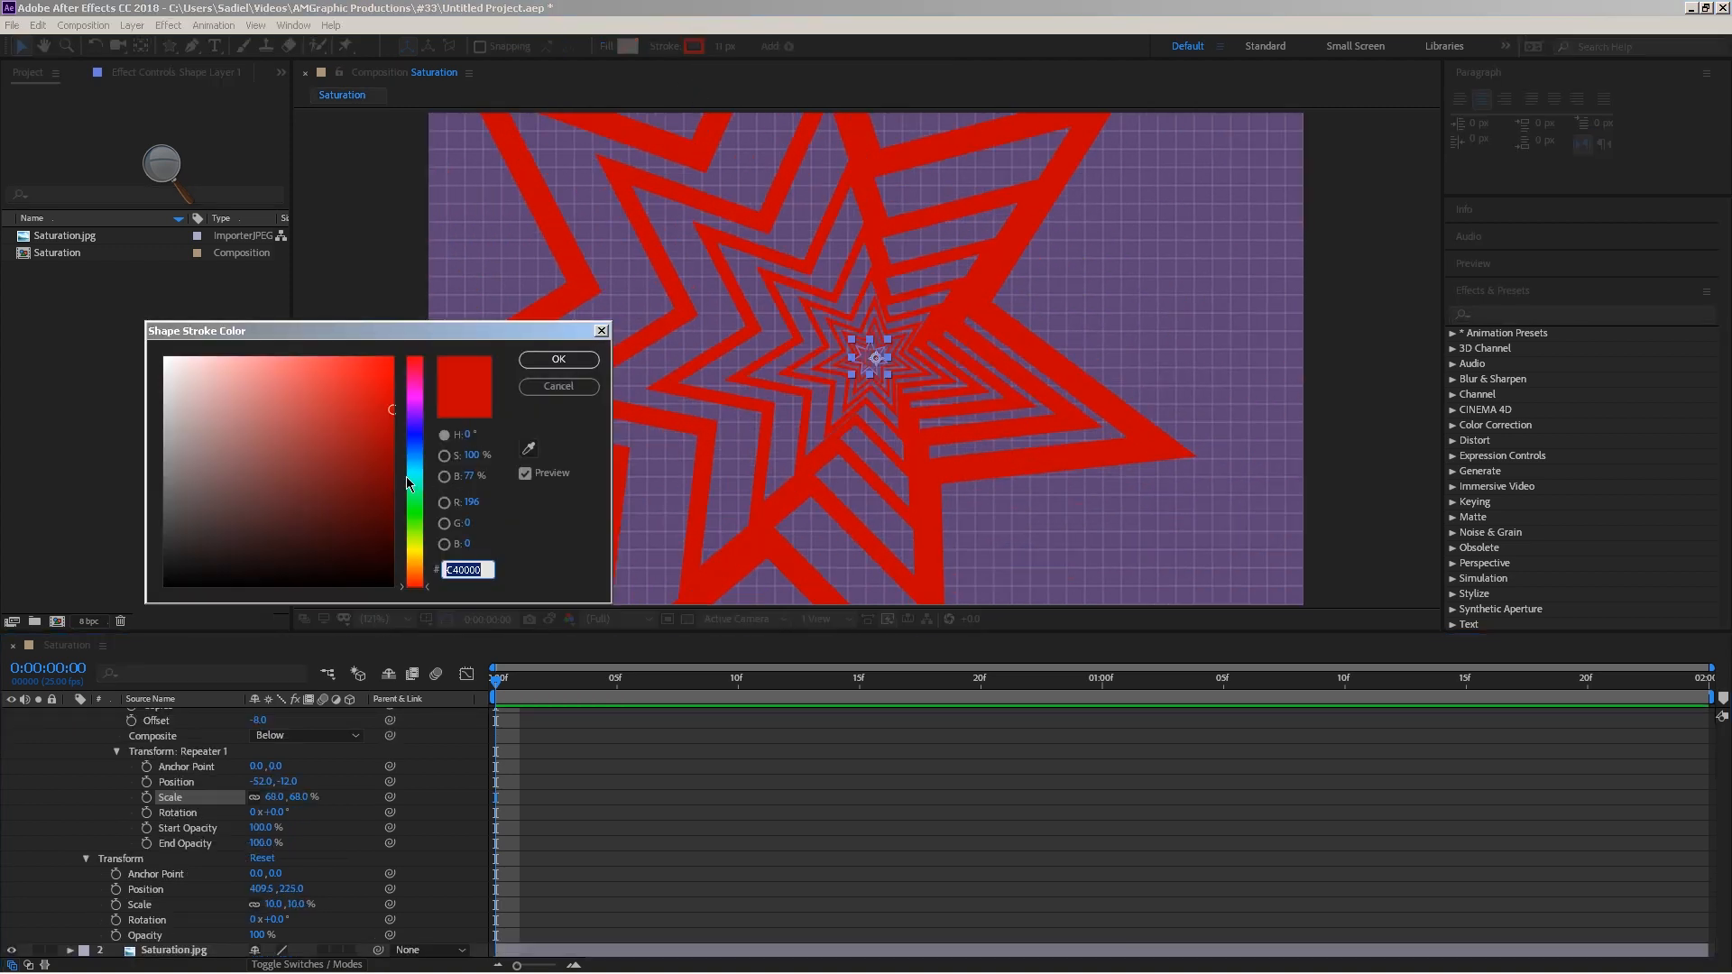
click(408, 480)
click(559, 360)
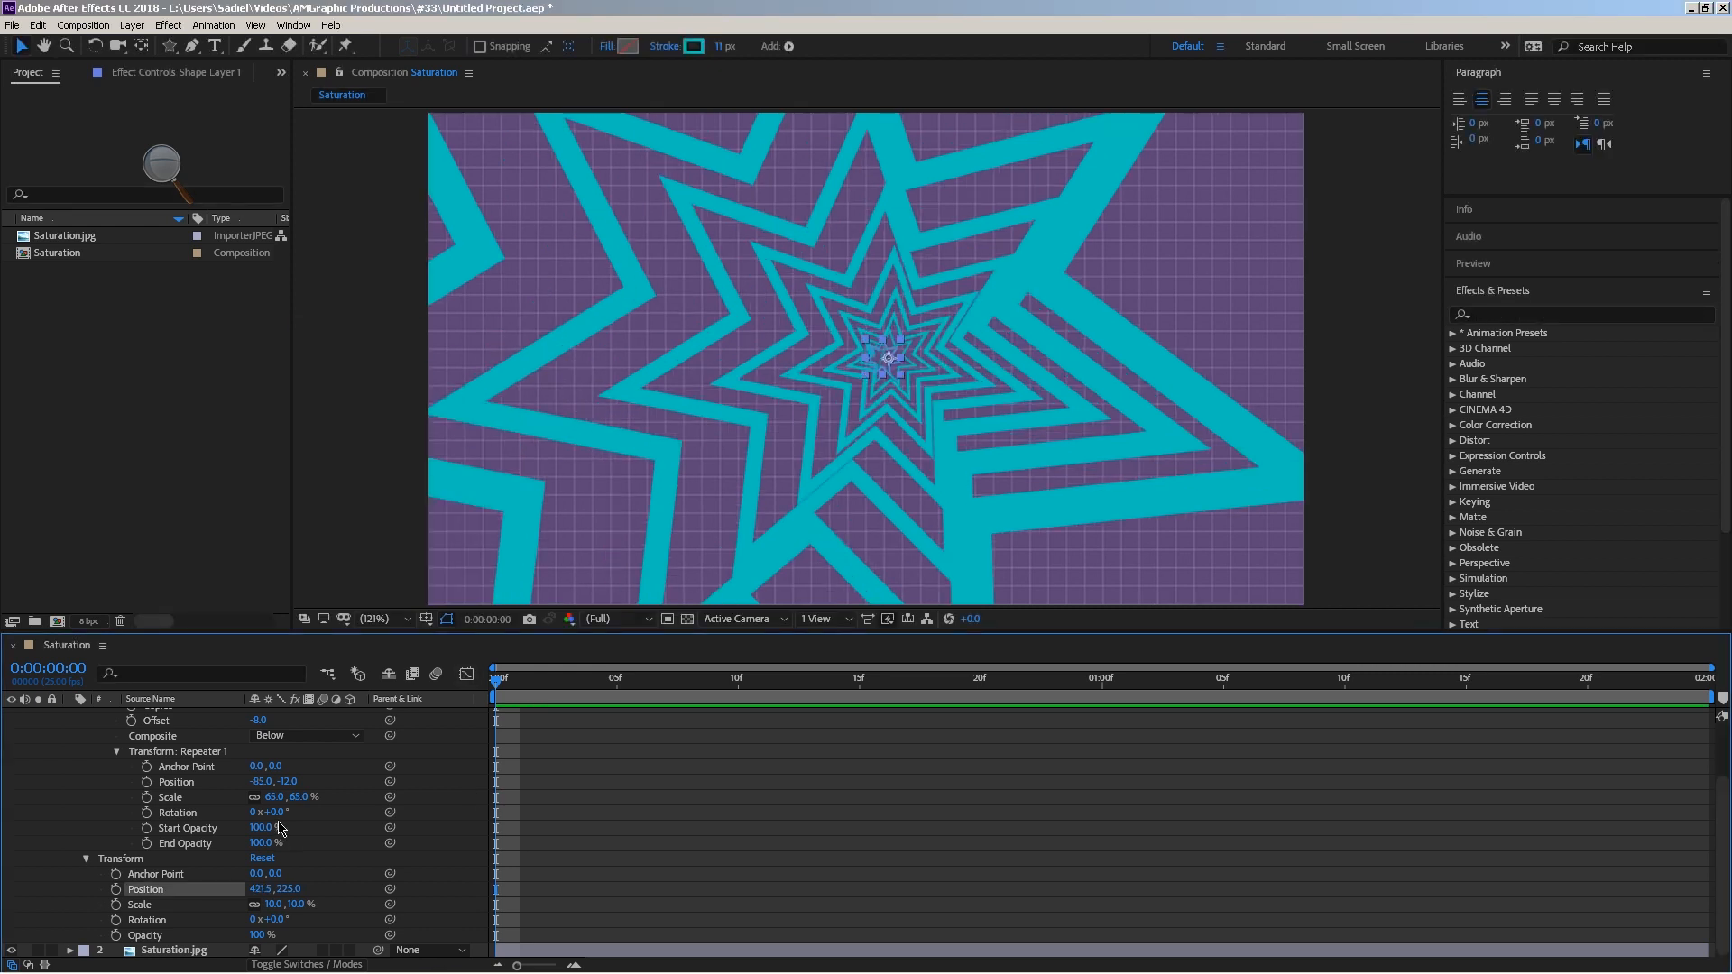
mouse_move(285, 812)
mouse_down()
mouse_move(286, 798)
mouse_move(217, 788)
mouse_up()
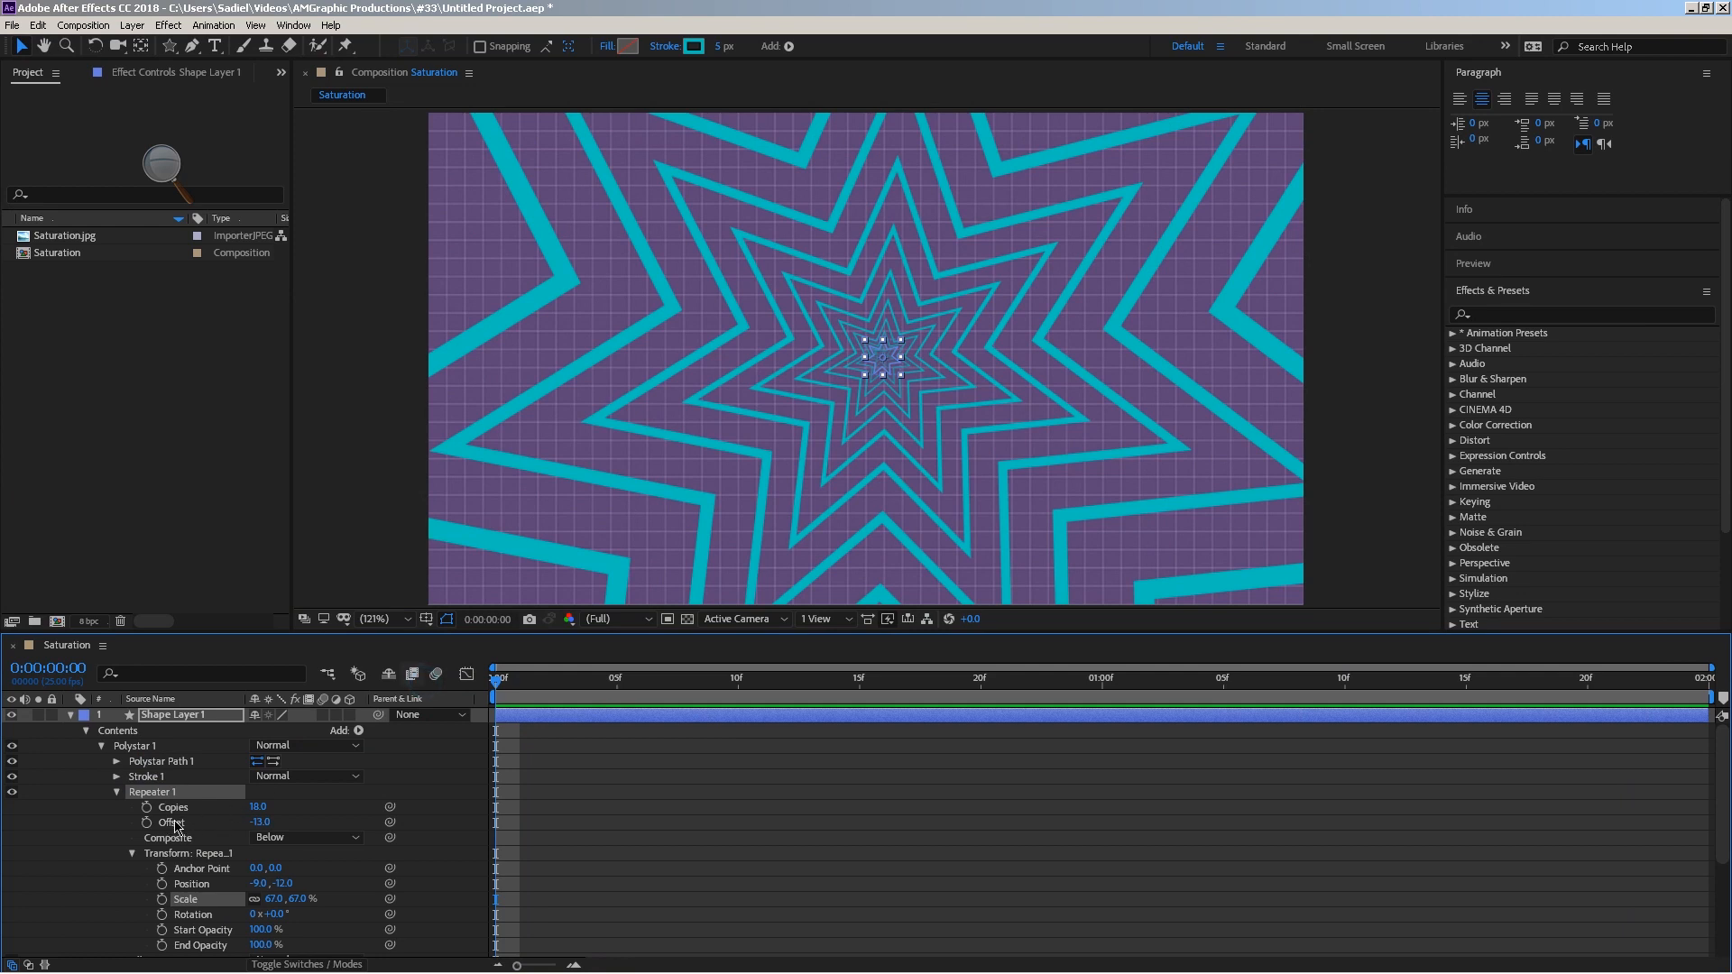
Keyframe the Repeater's Offset from 0 on the first frame to -15 at 0:00:01:24 and preview the animation.
click(171, 822)
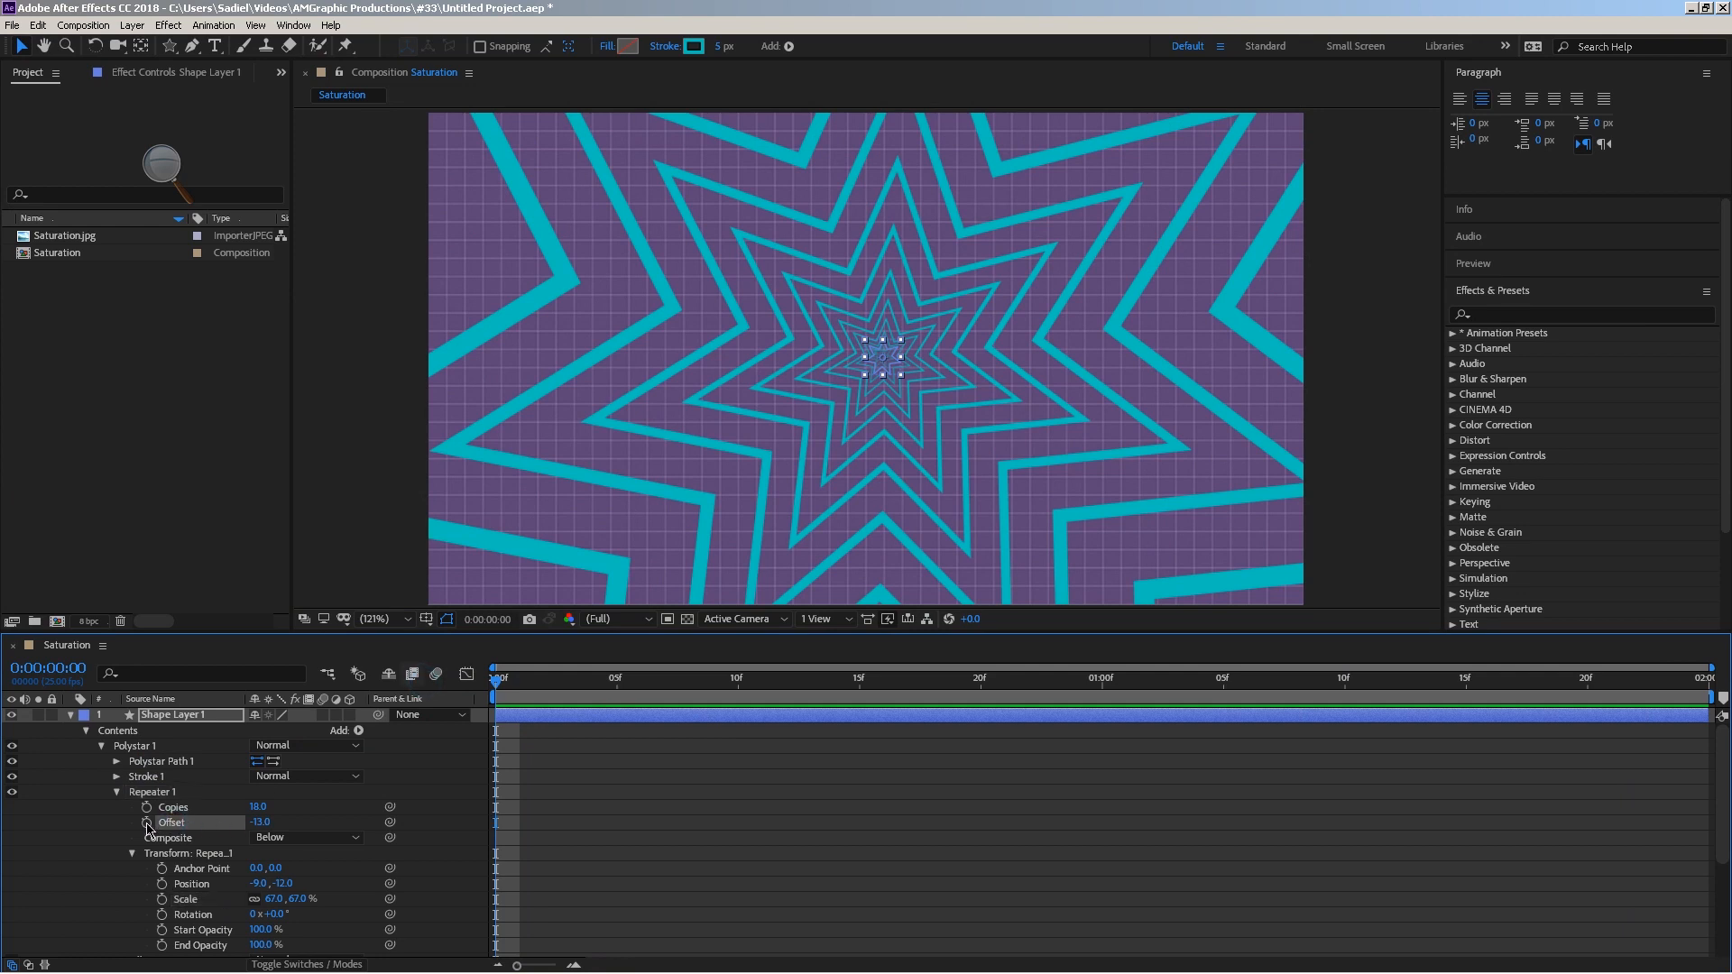
click(147, 824)
drag(262, 829, 268, 821)
click(1590, 688)
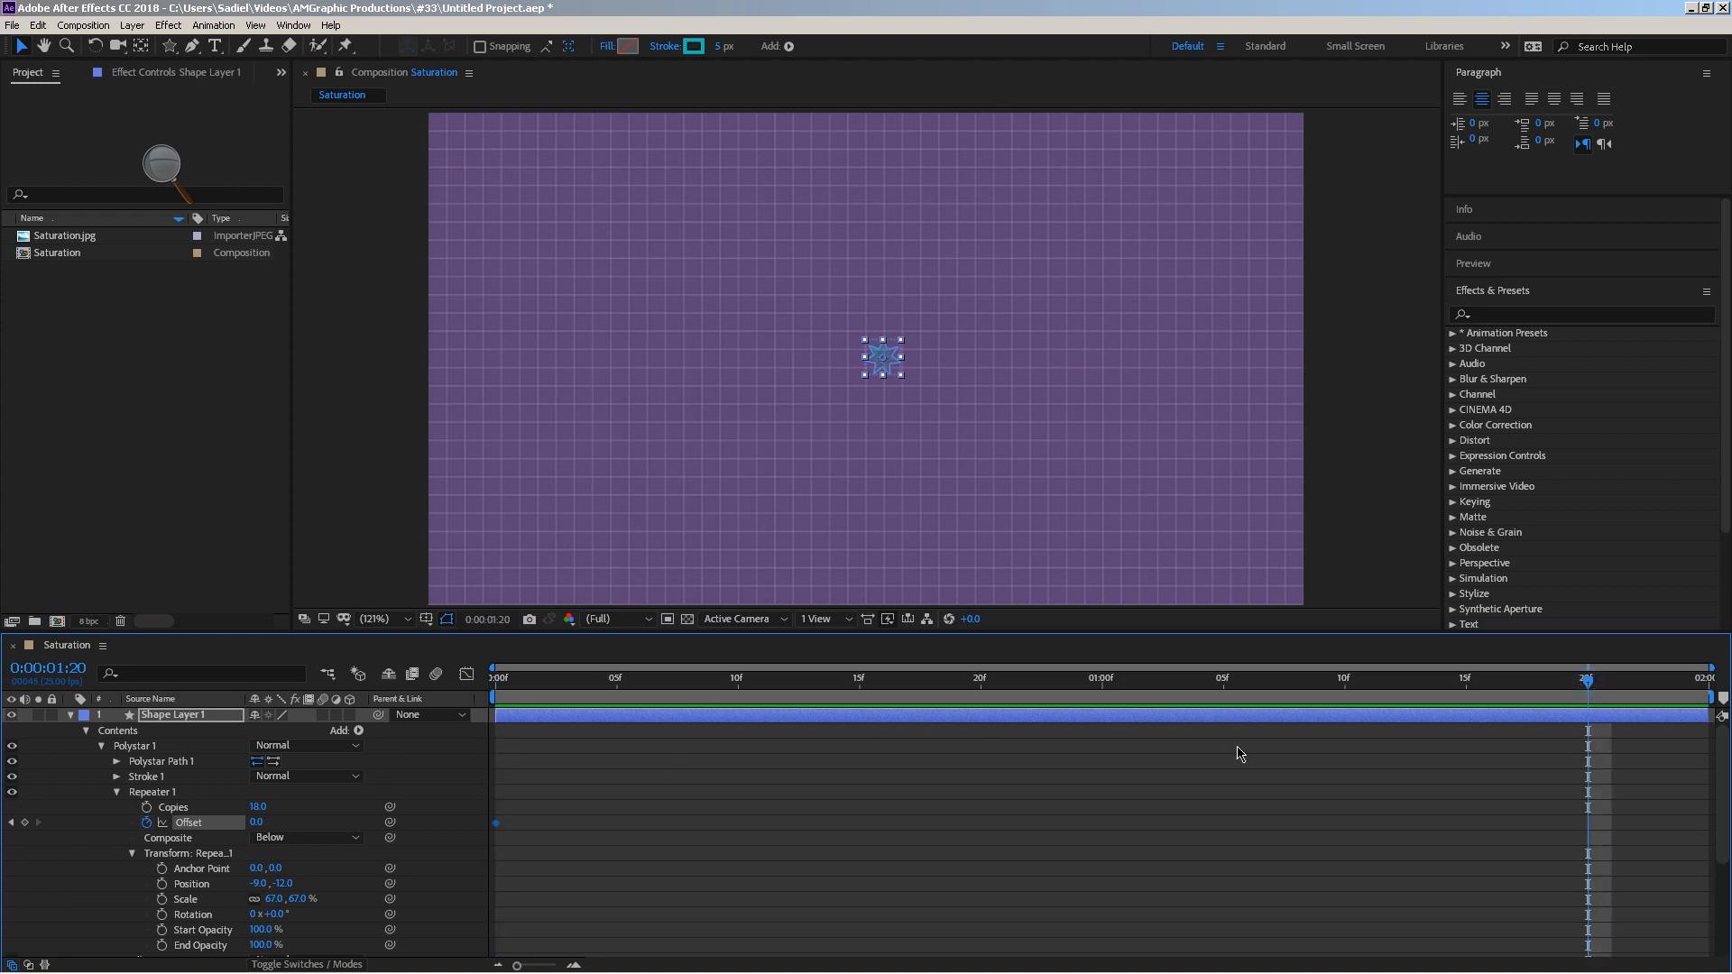
click(1681, 683)
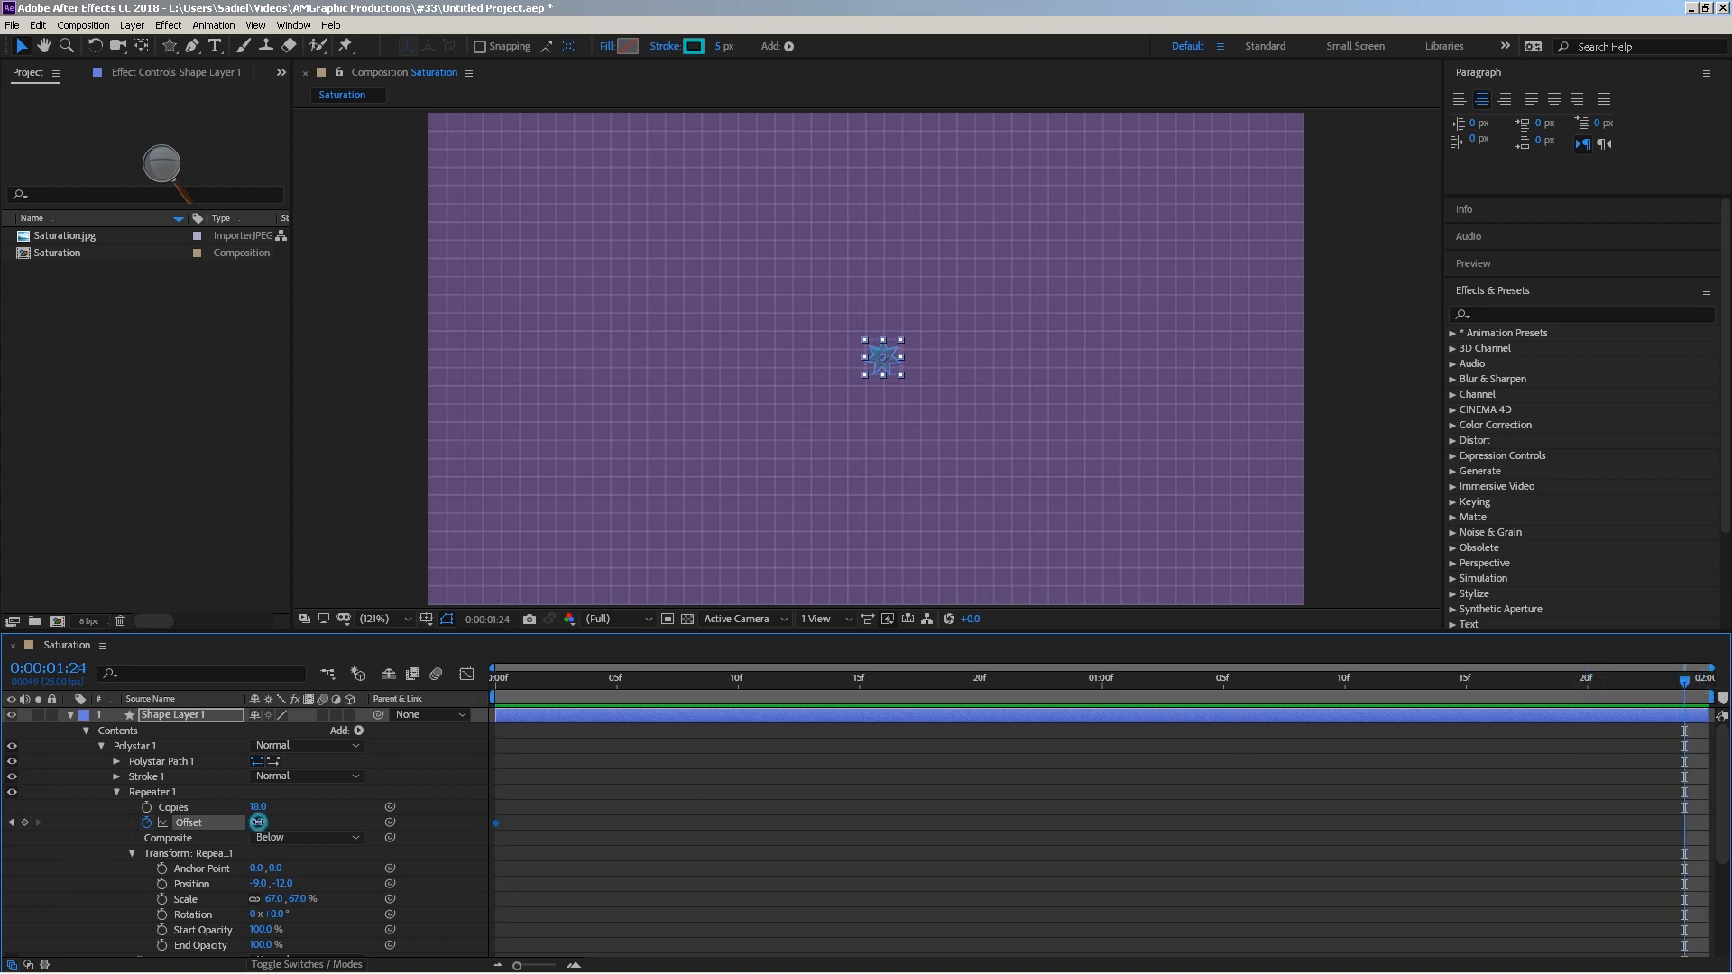
key(Return)
key(space)
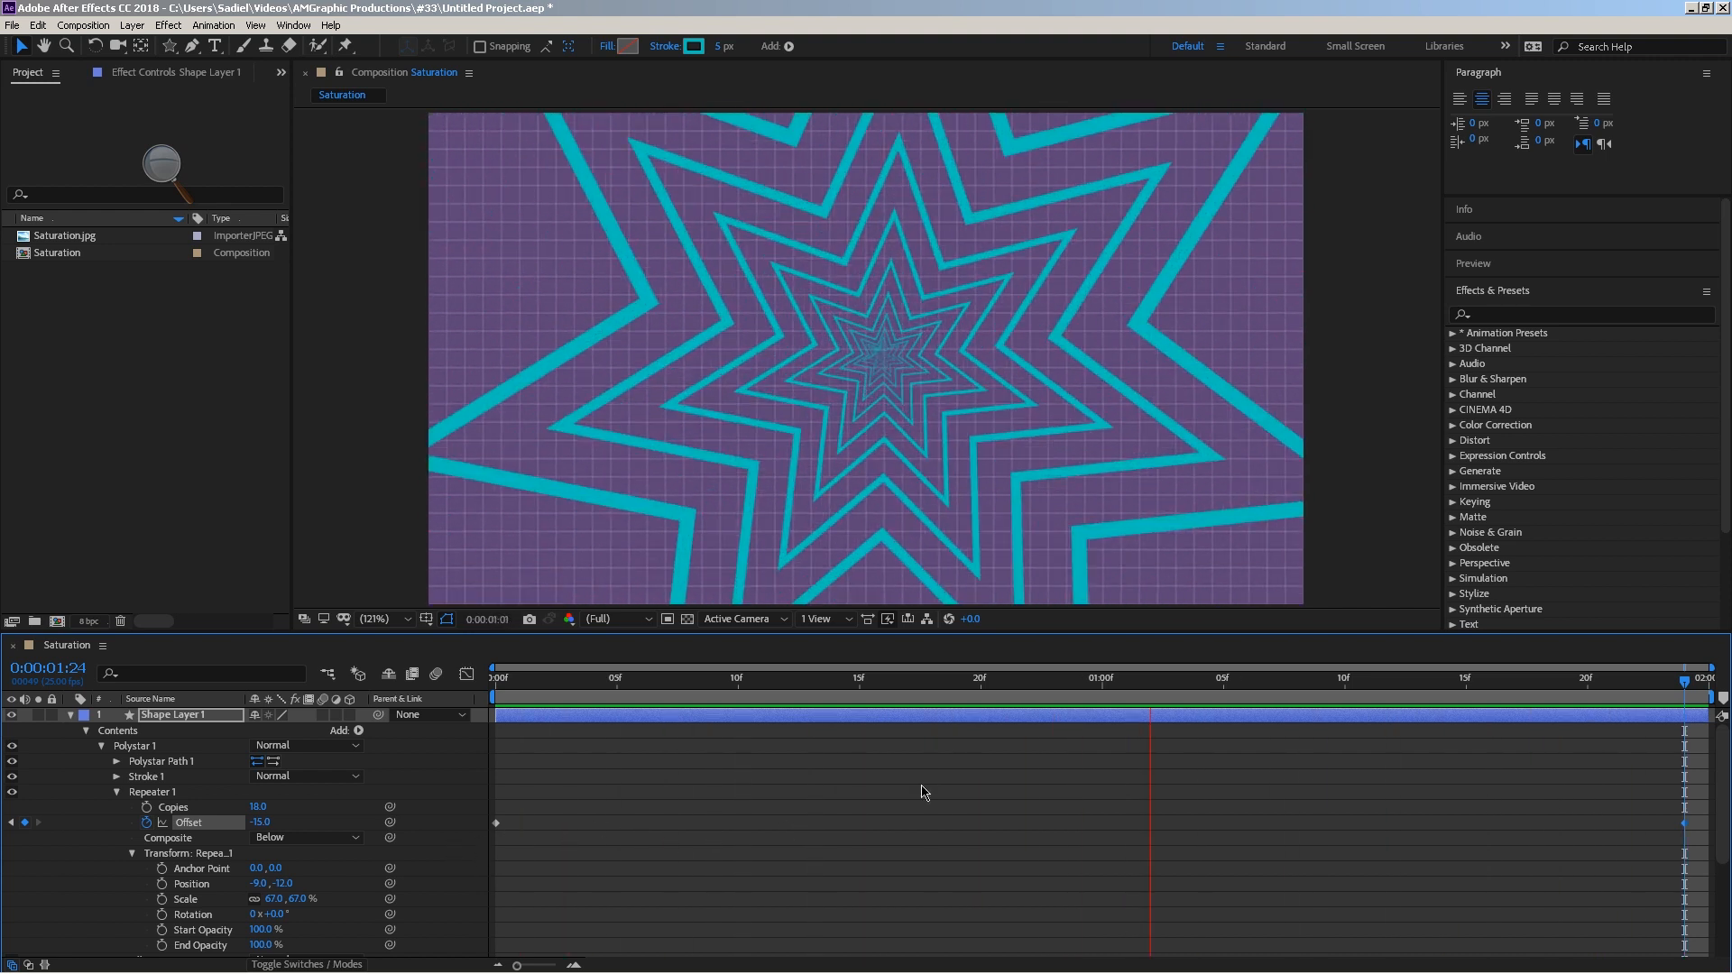
key(space)
Move the -15 Offset keyframe to 0:00:01:03, add an Offset keyframe of 0 at 0:00:01:24 and preview the result.
drag(1684, 823, 1145, 826)
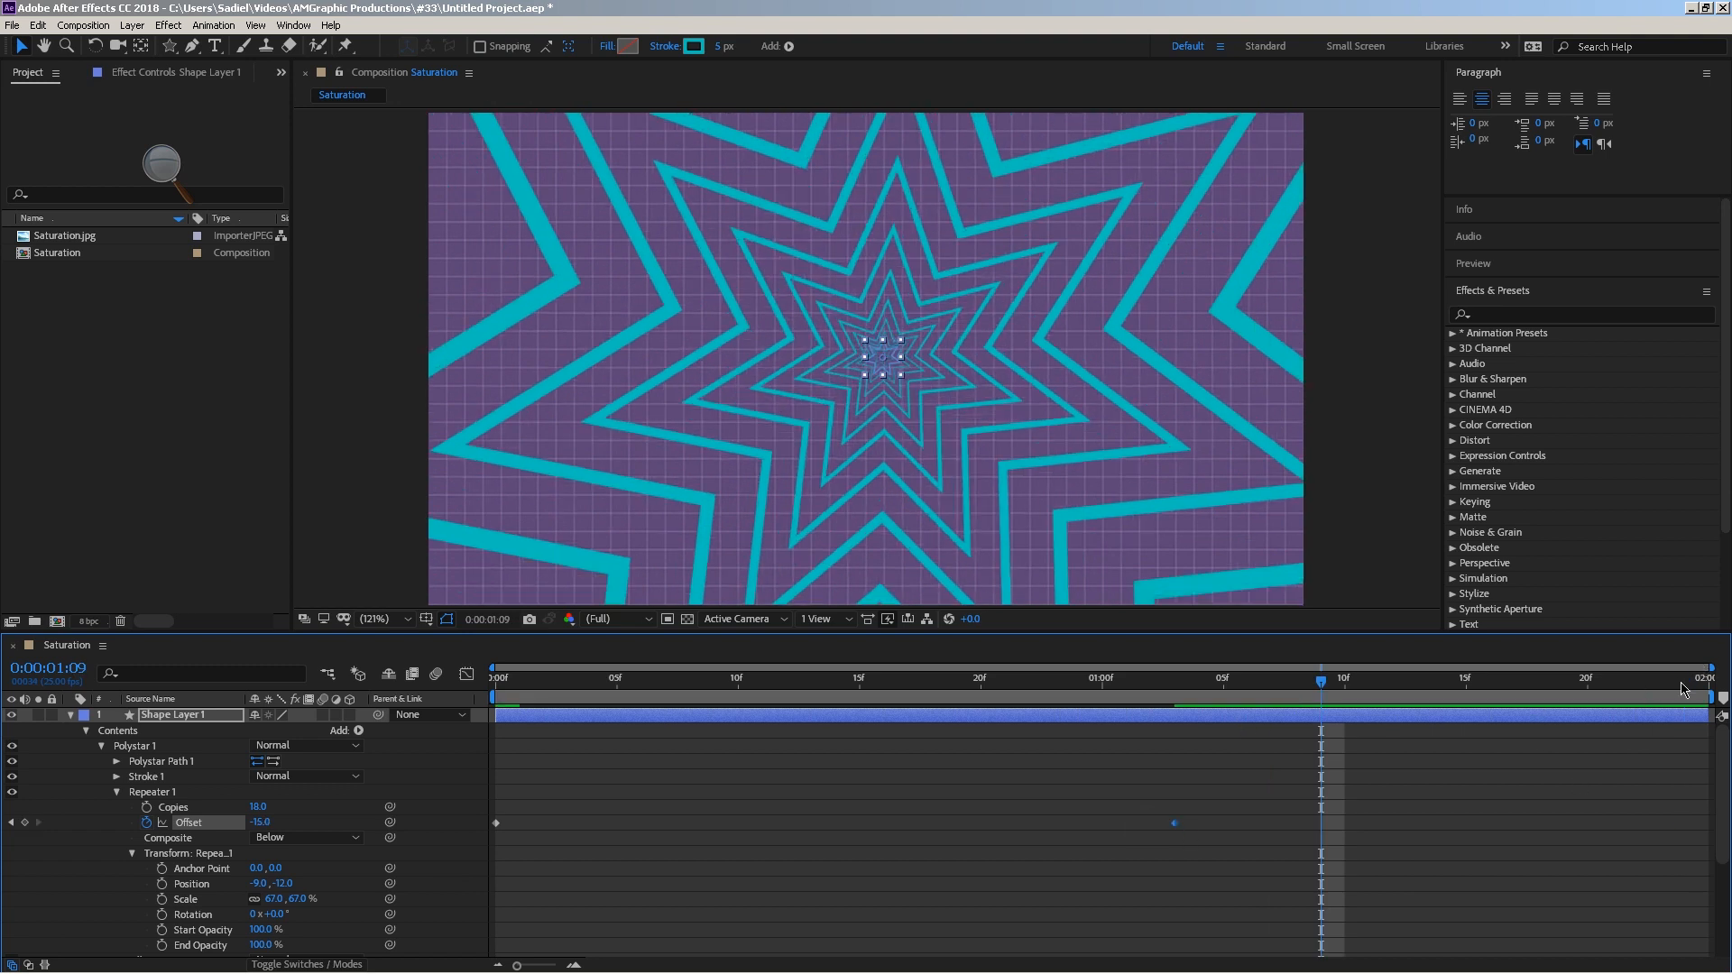
click(1687, 694)
click(265, 823)
text(0)
key(Return)
key(space)
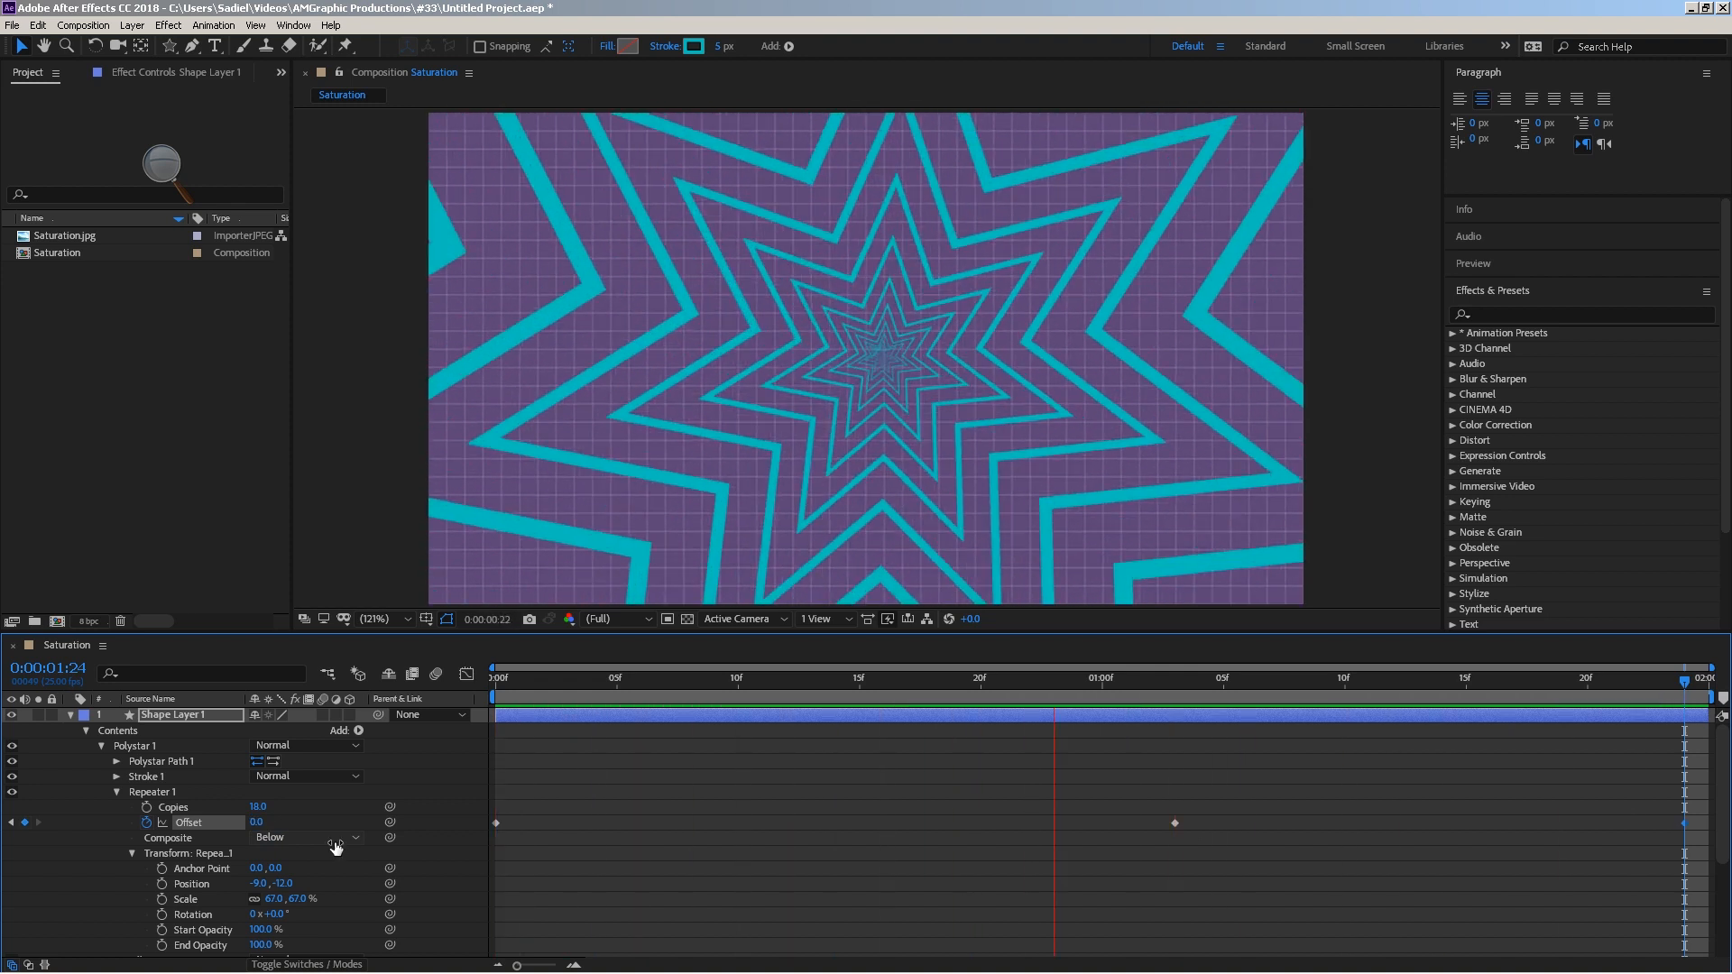
key(space)
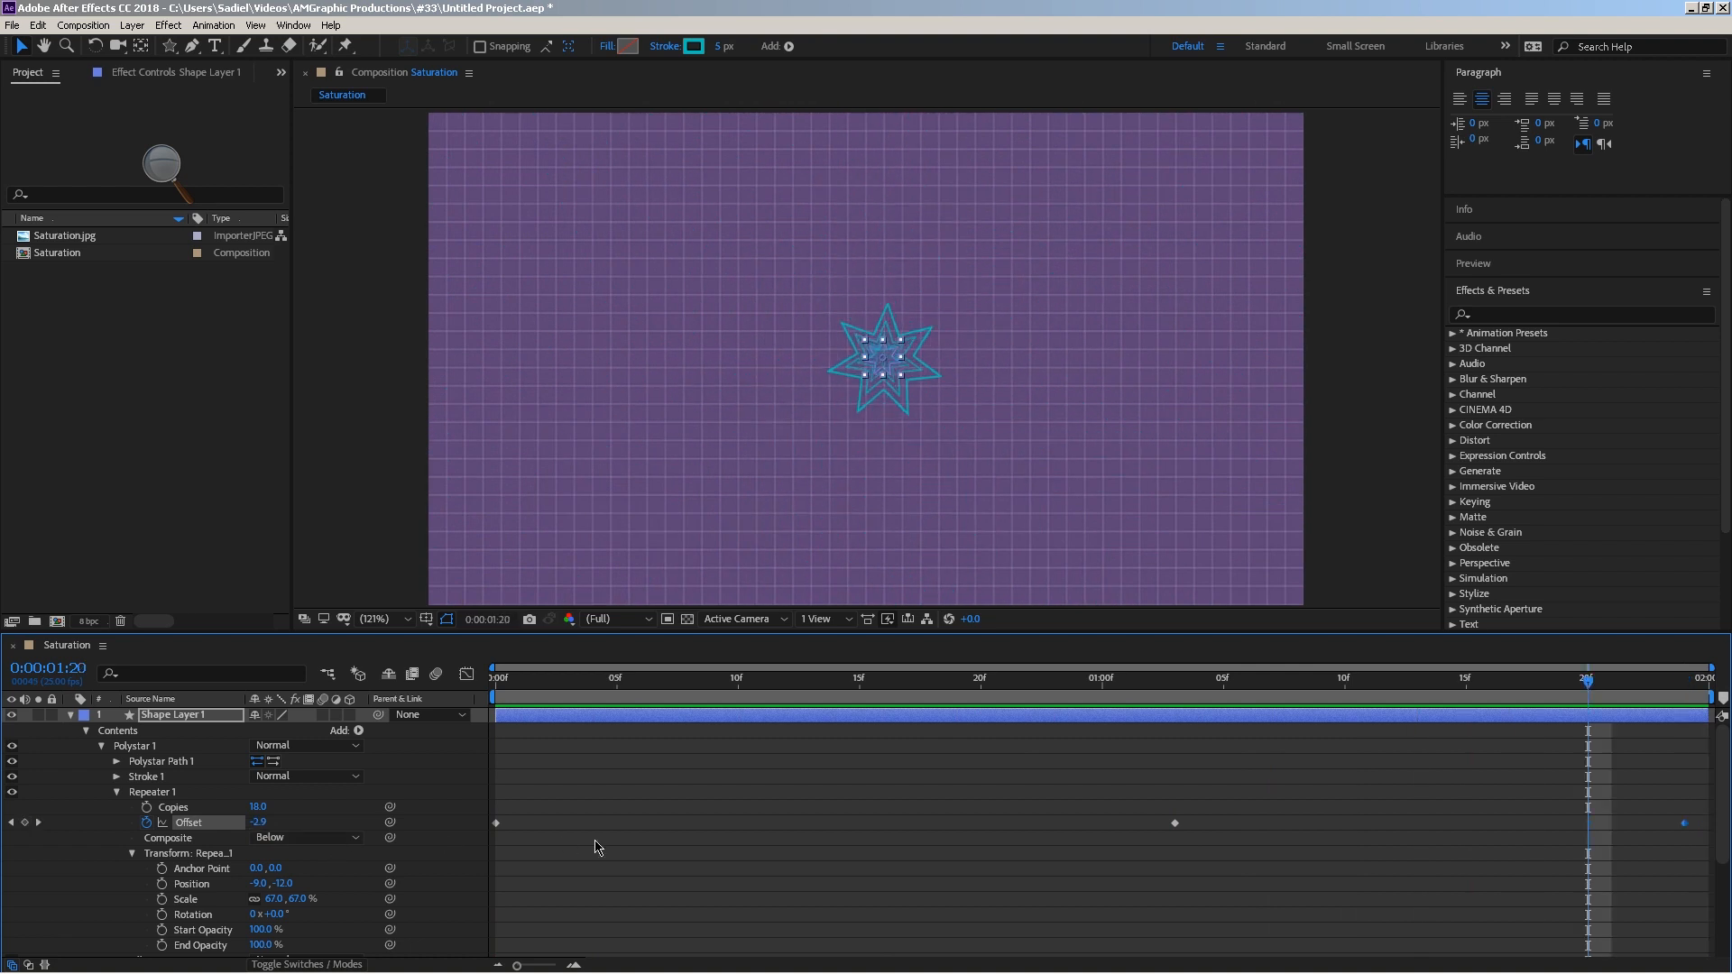
Raise the last Offset keyframe at 0:00:01:24 to a positive value and preview the animation.
key(Page_Down)
key(Page_Down)
key(Page_Down)
key(Page_Down)
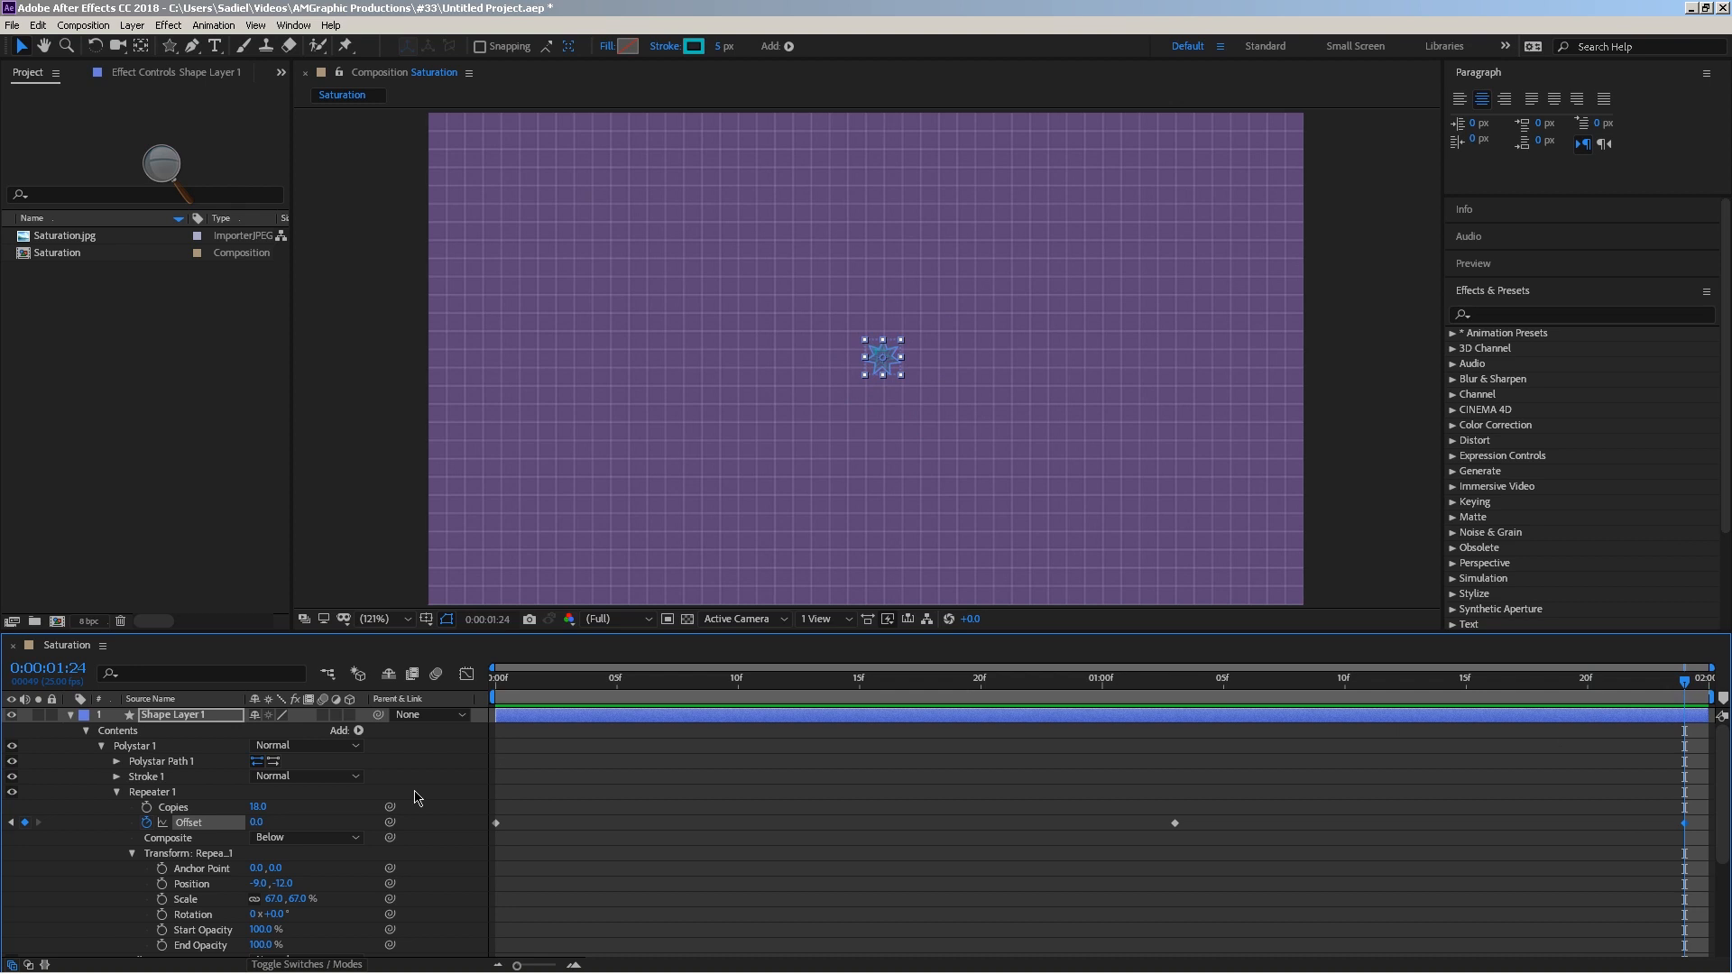
drag(269, 823, 271, 823)
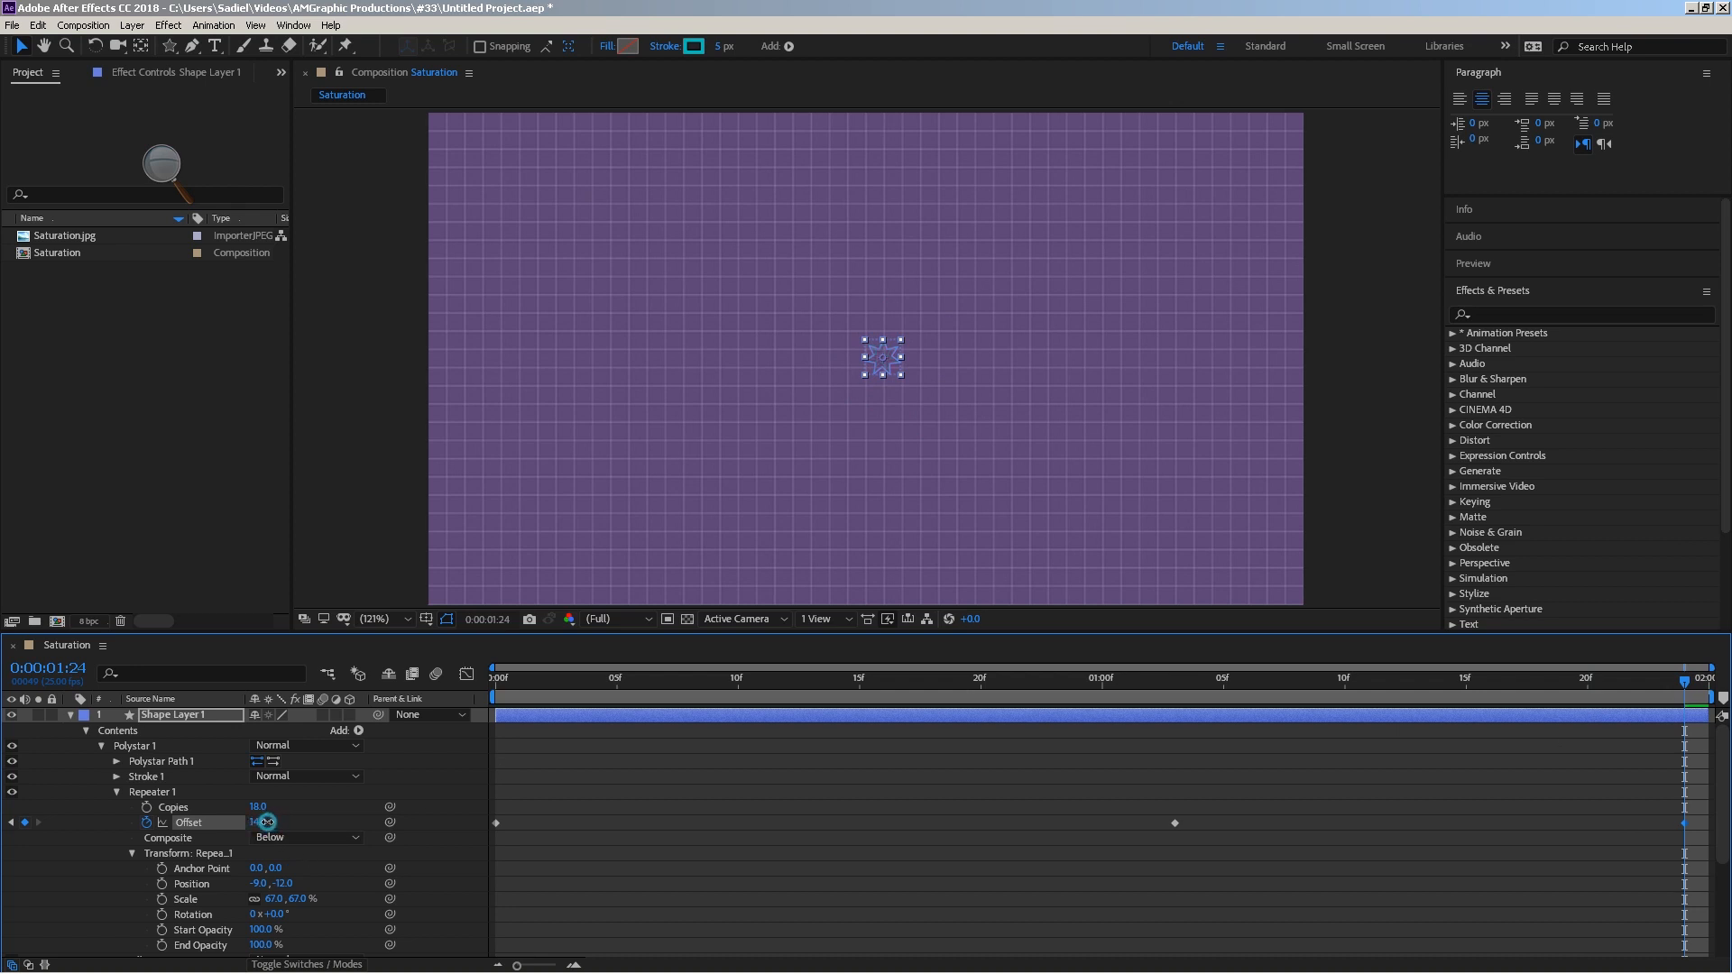
key(Return)
key(space)
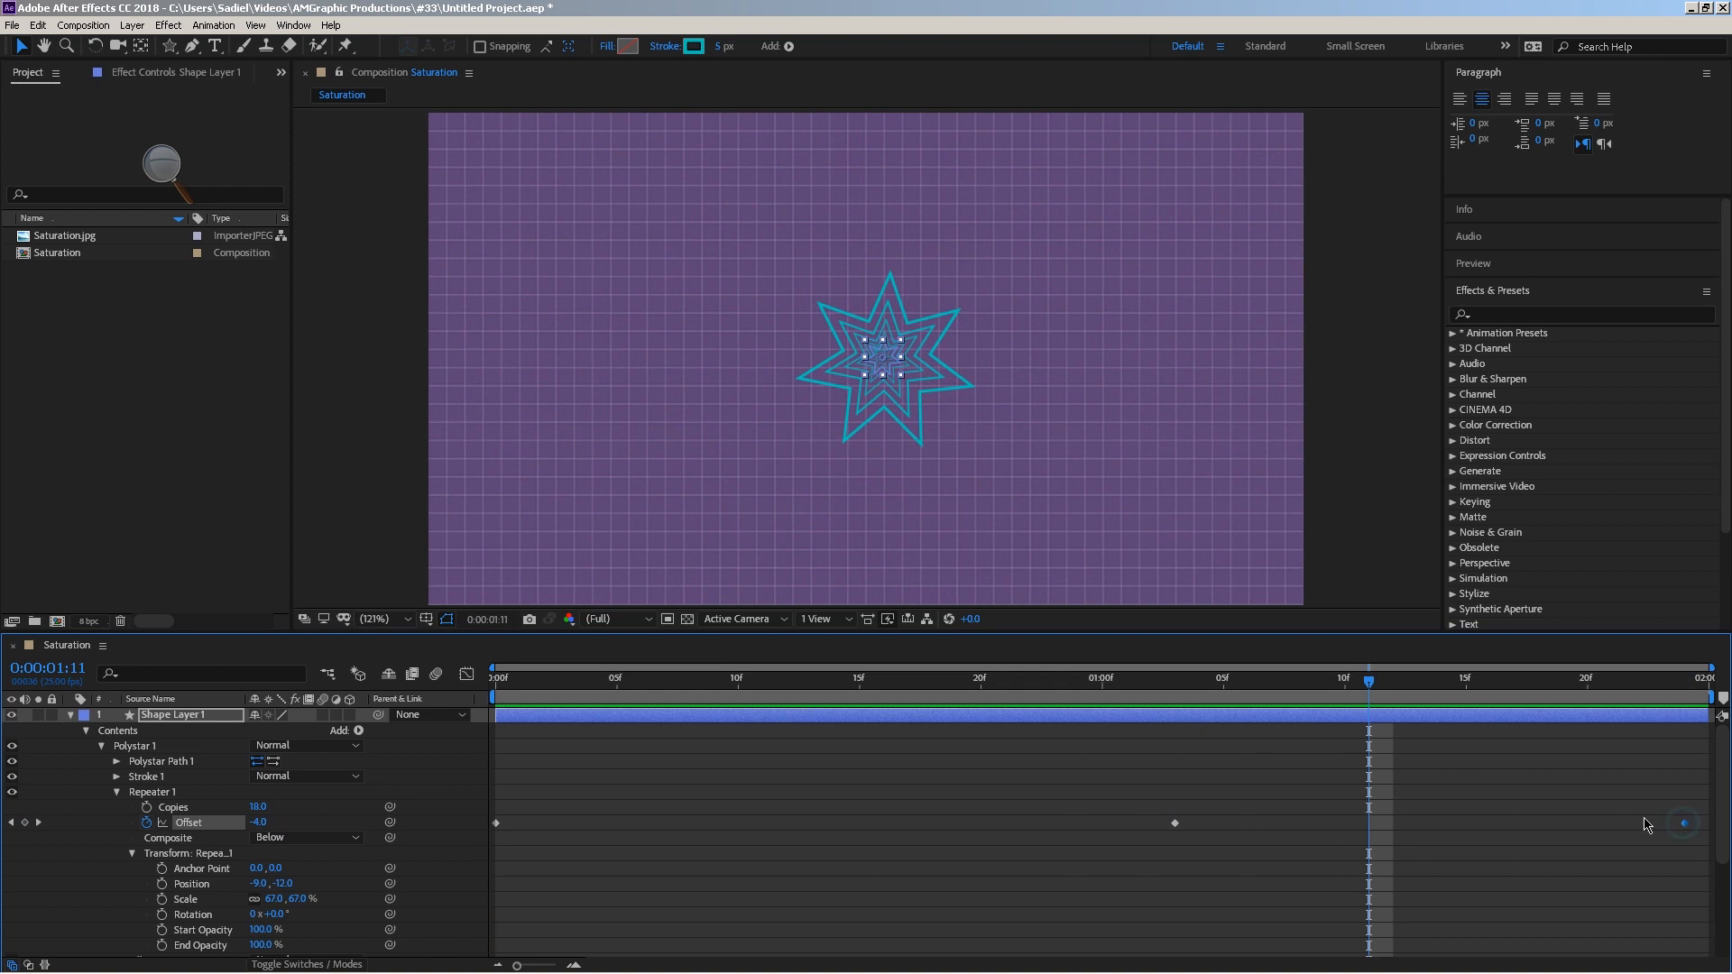
Delete the last Offset keyframe, move the -15 keyframe back to 0:00:01:24 and preview the animation.
key(Delete)
drag(1175, 823, 1685, 823)
key(space)
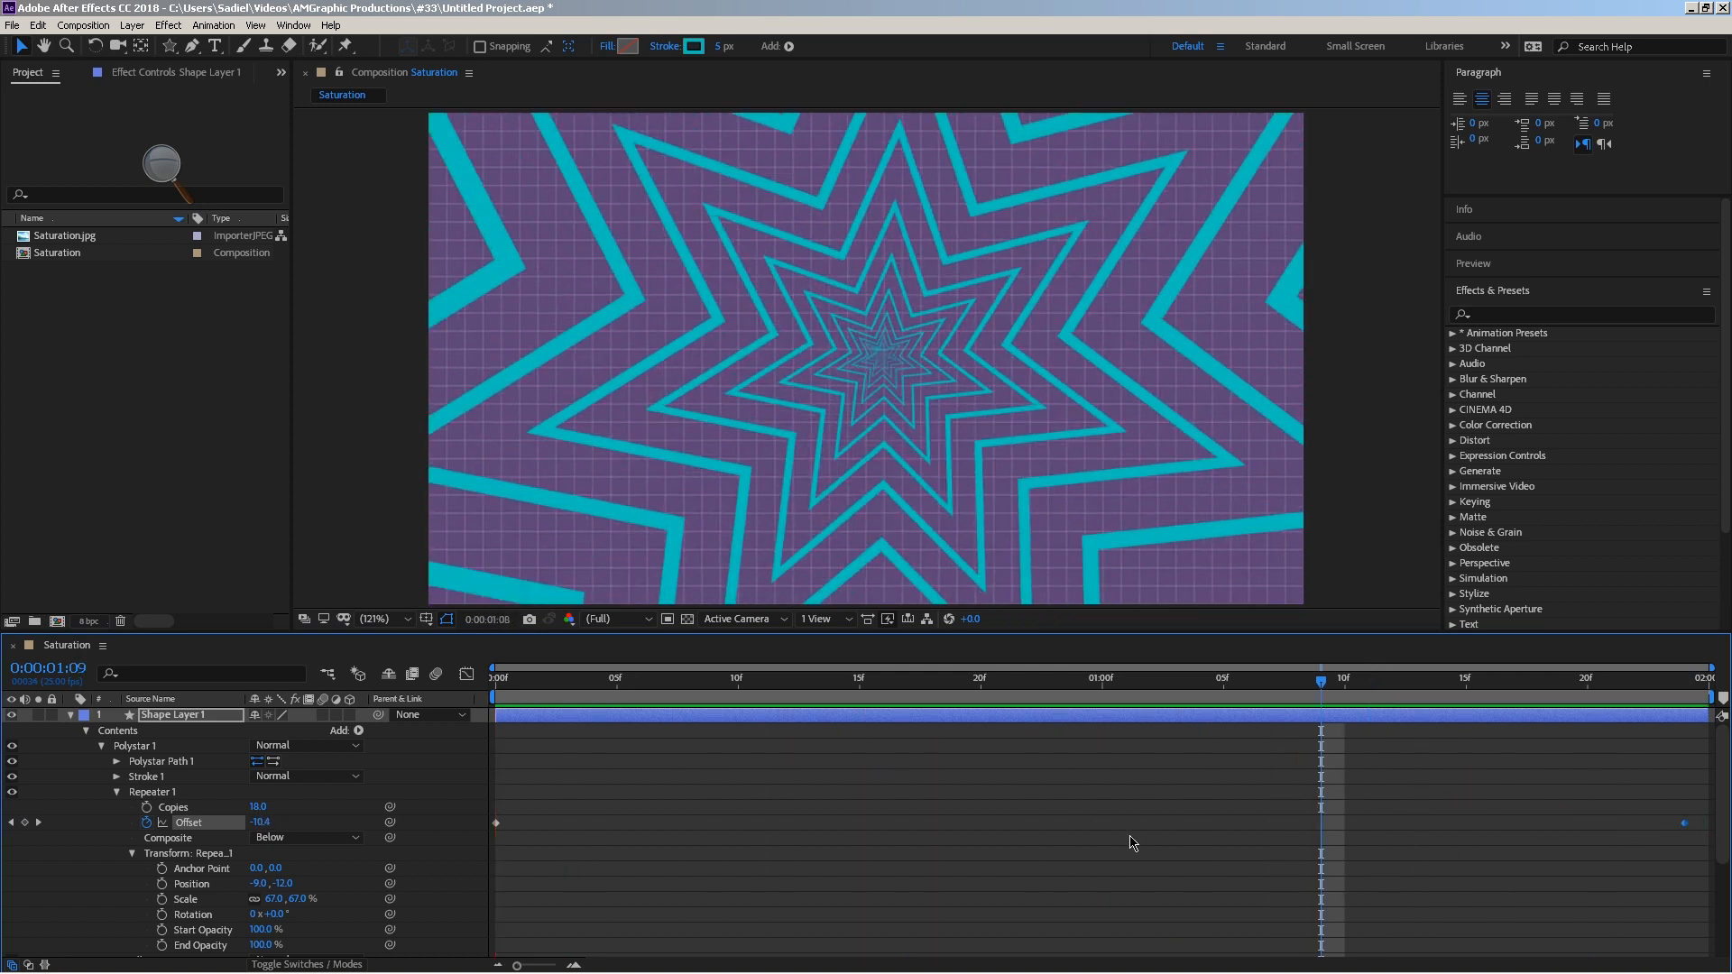
key(space)
Keyframe the Repeater's Rotation from 0° on the first frame to 9° at 0:00:01:24 and preview the animation.
click(157, 916)
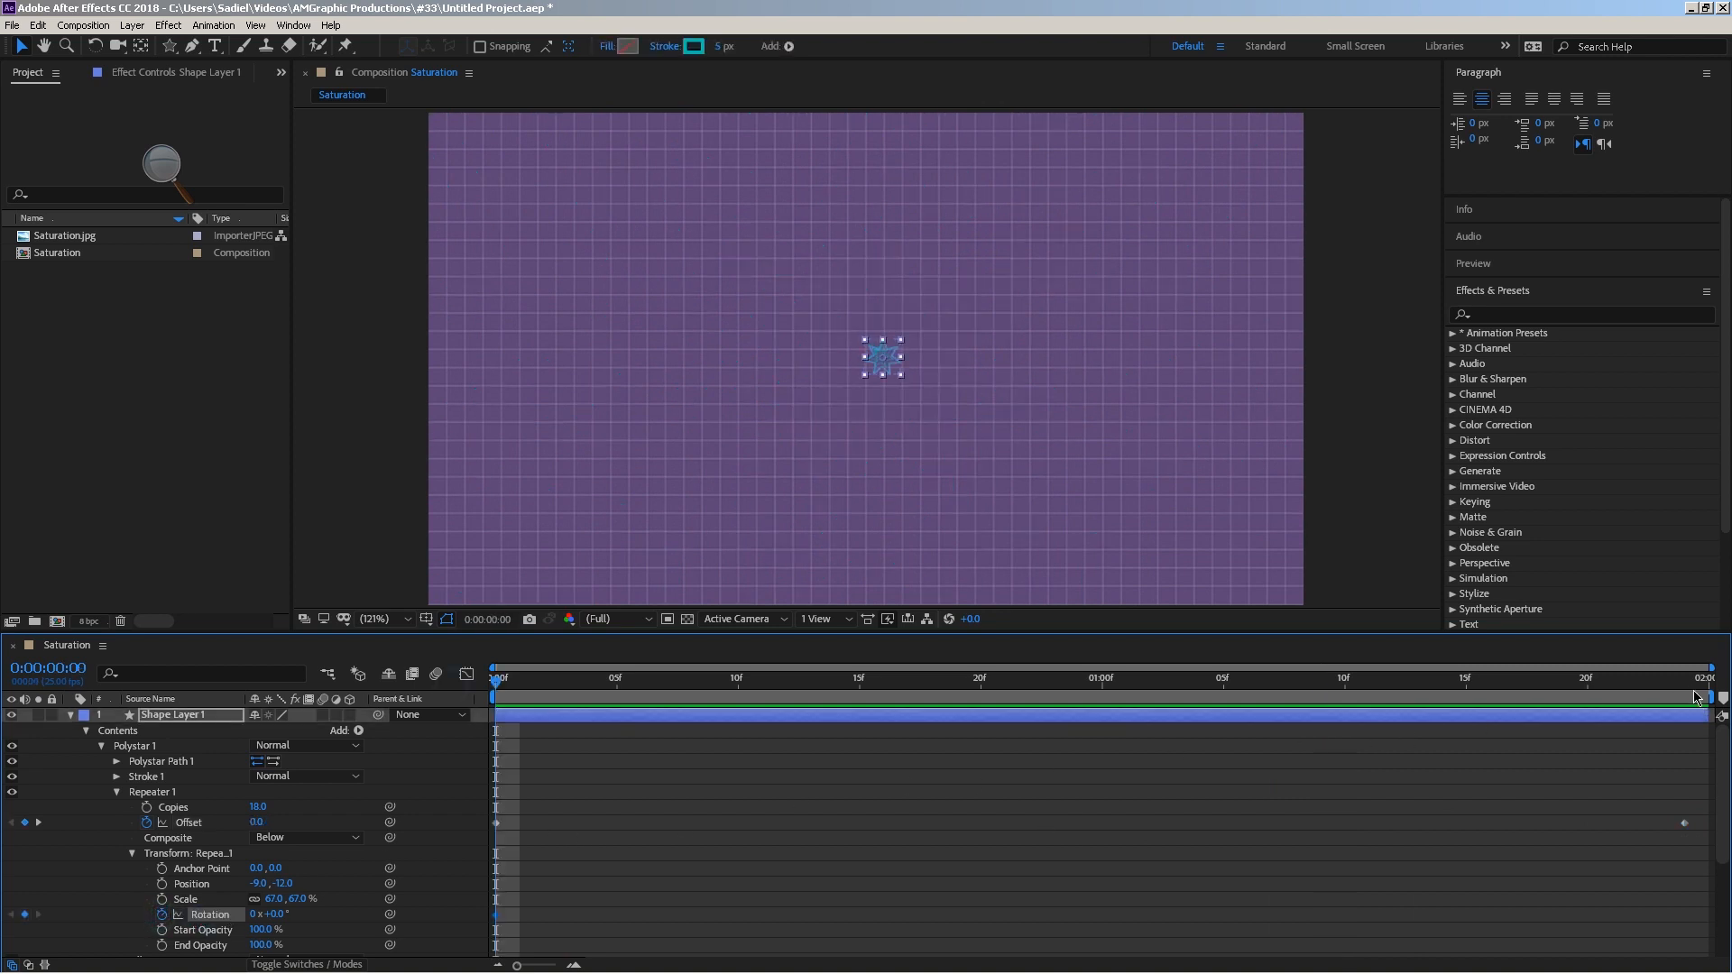
drag(1697, 697, 1718, 693)
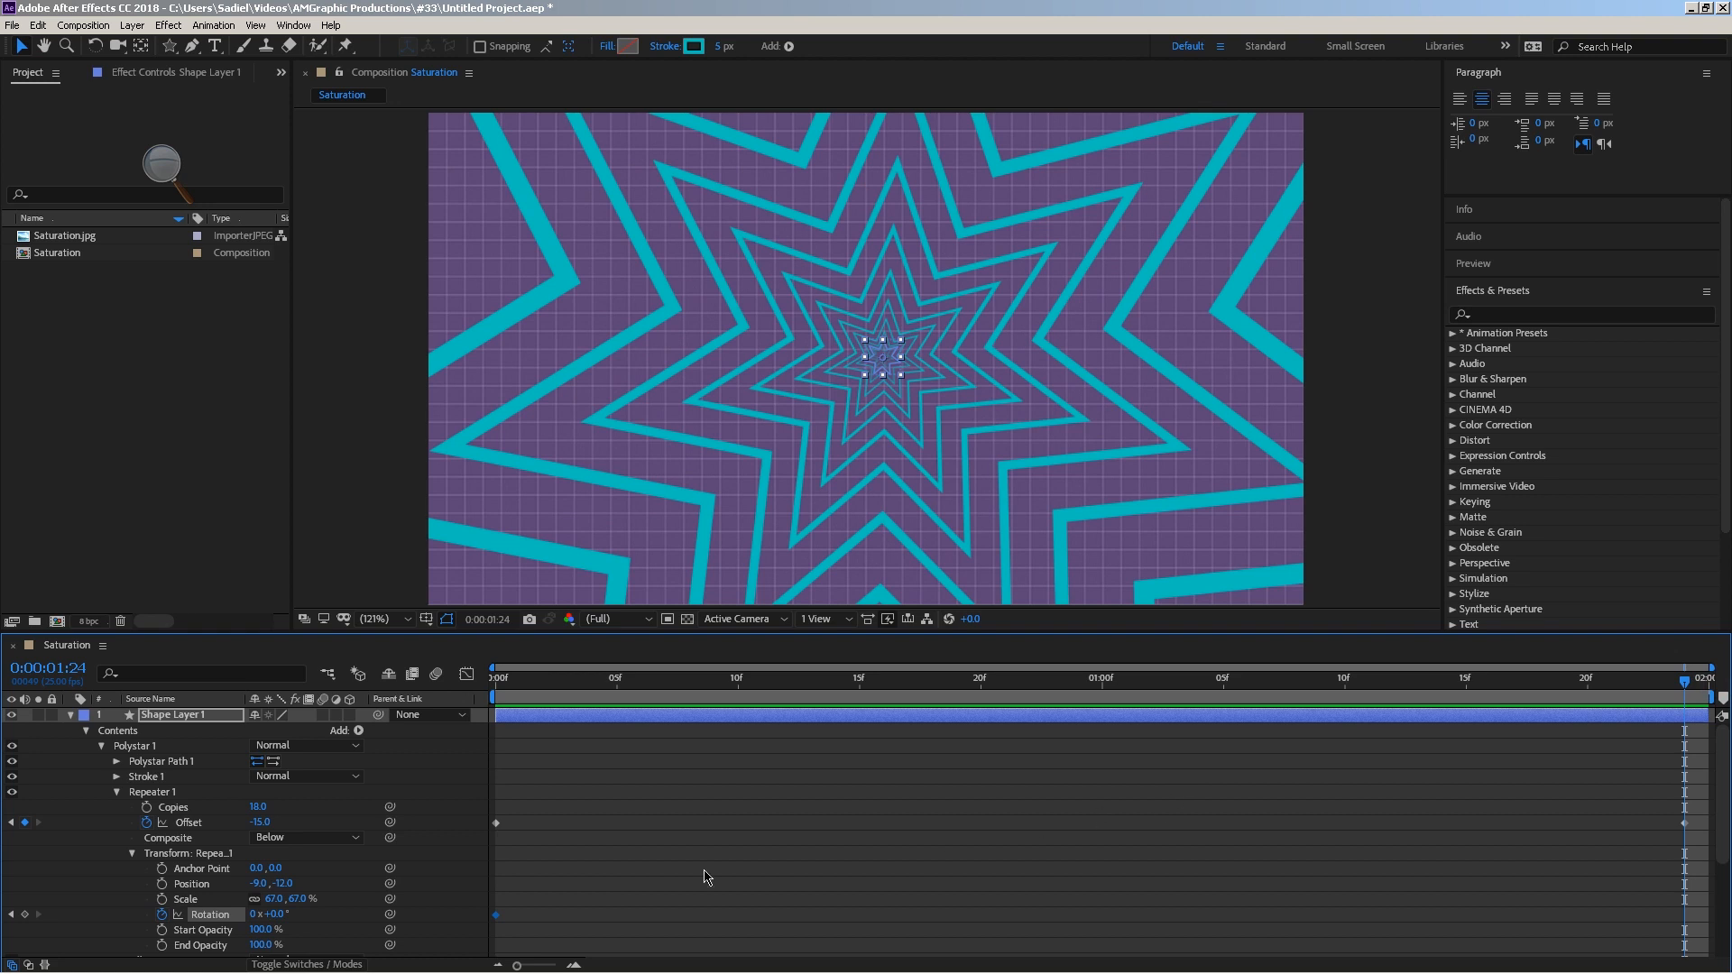
drag(279, 914, 285, 917)
key(space)
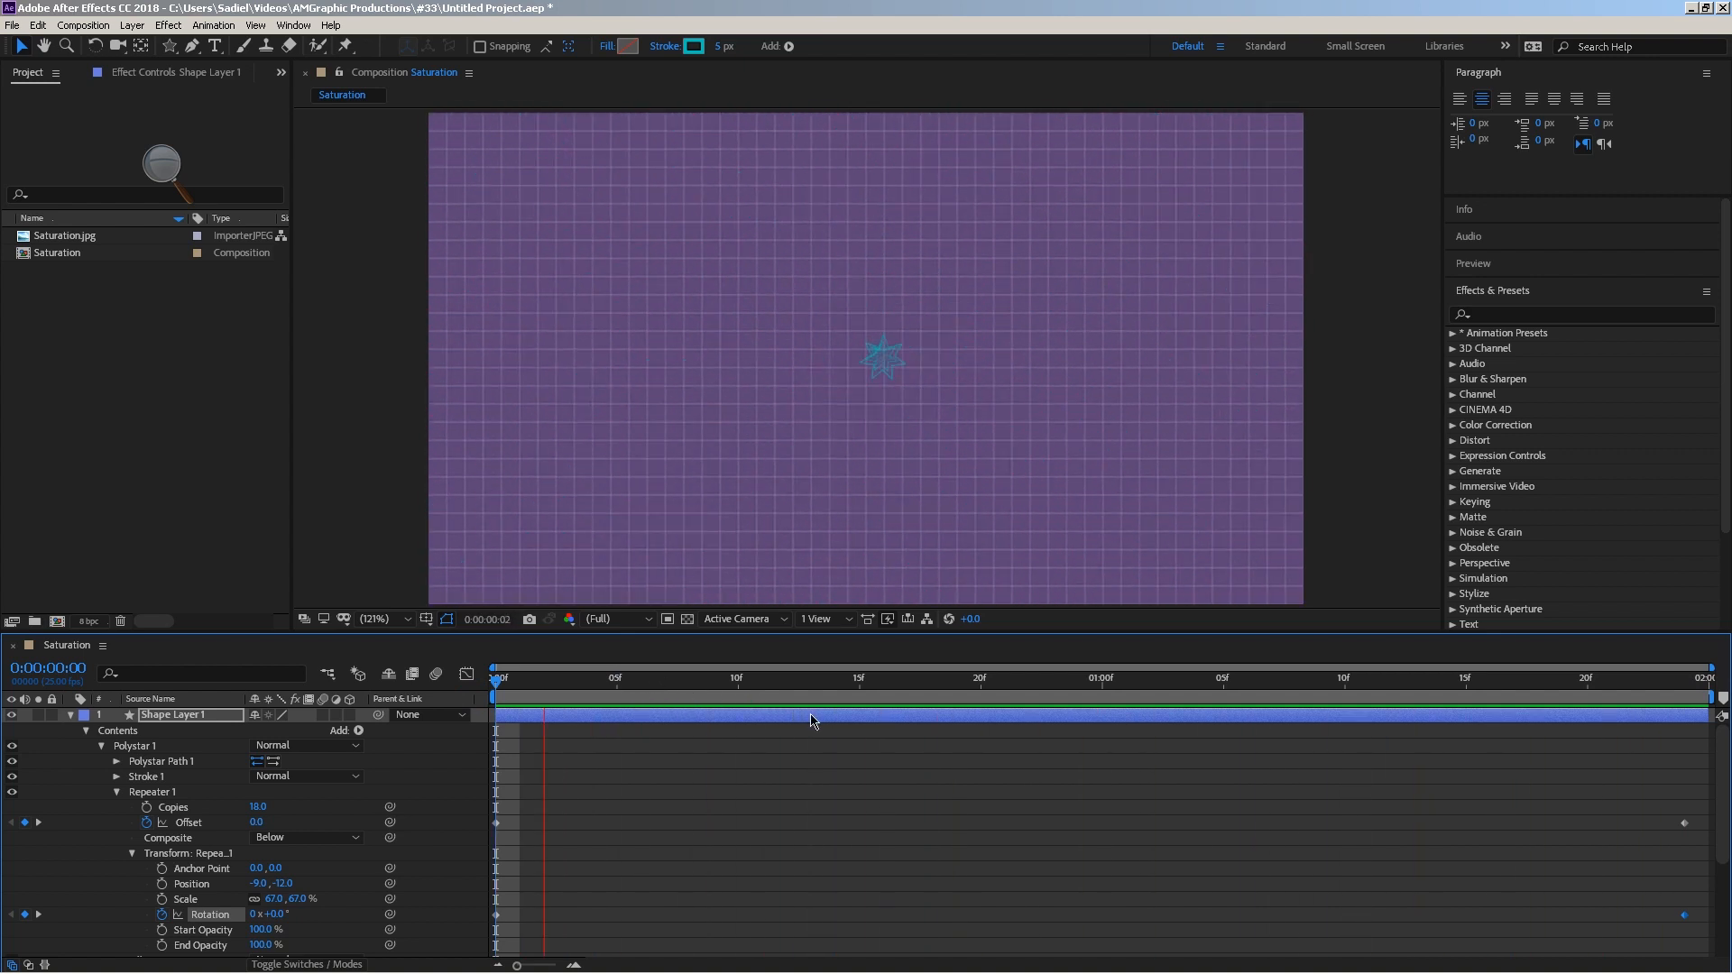
key(space)
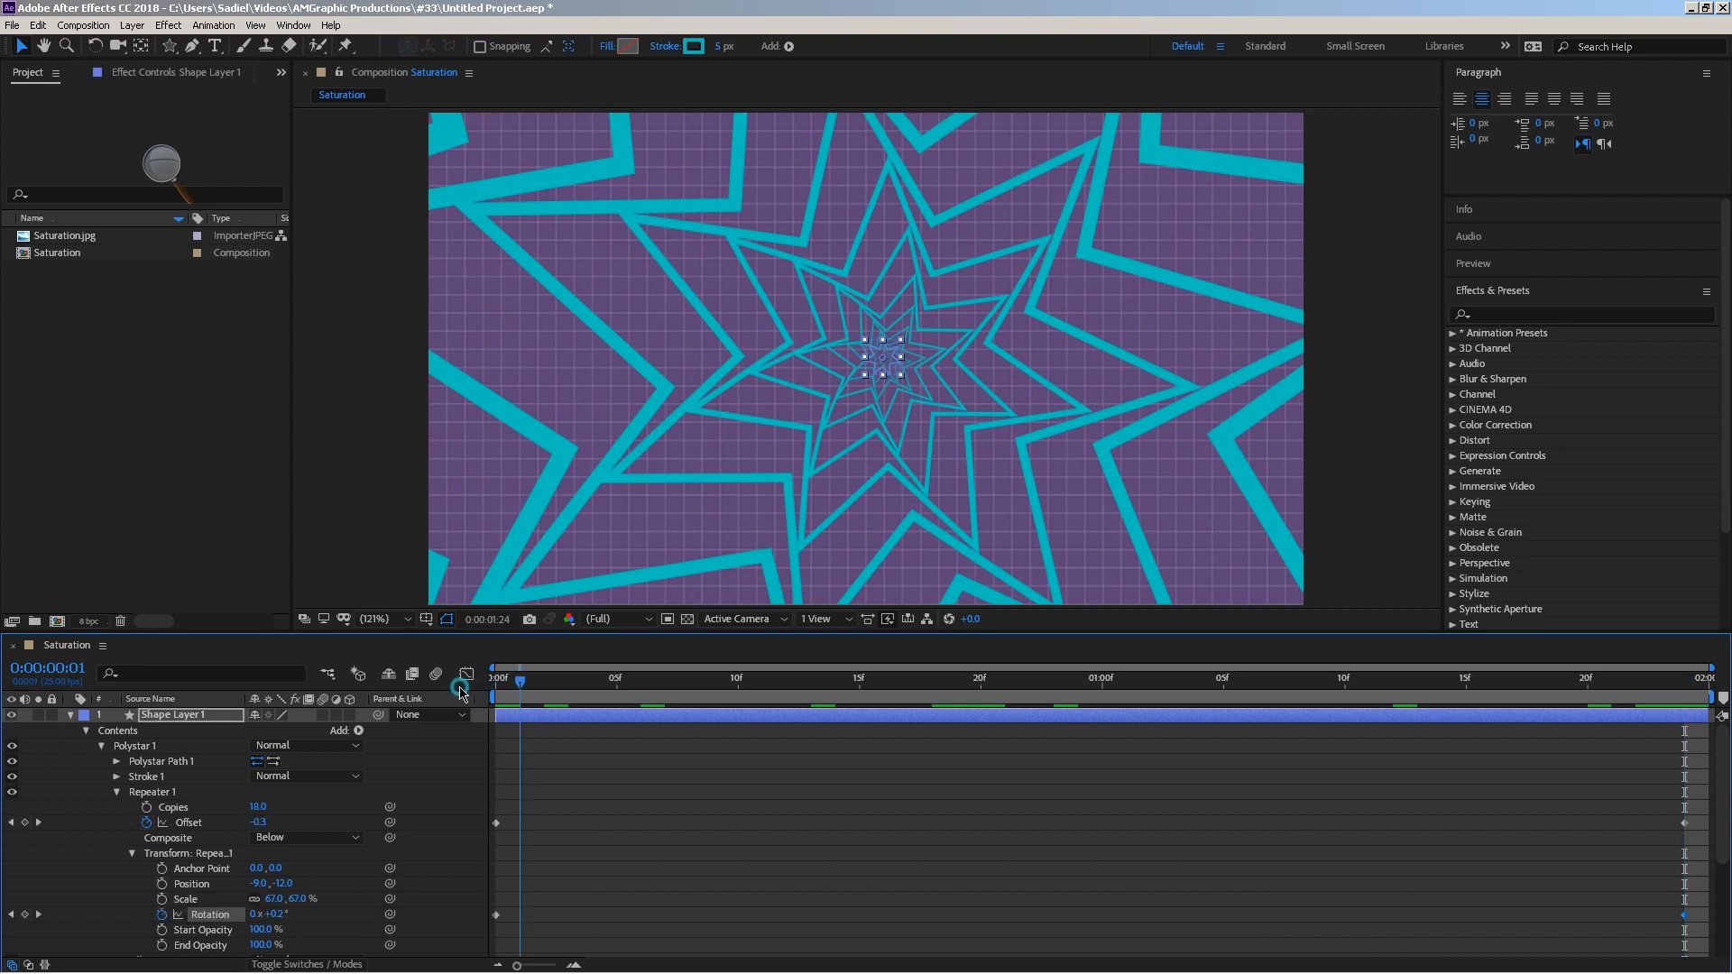
Keyframe the Repeater's Position from -9, -12 on the first frame to 137, -12 at 0:00:01:24 and preview the animation.
key(Home)
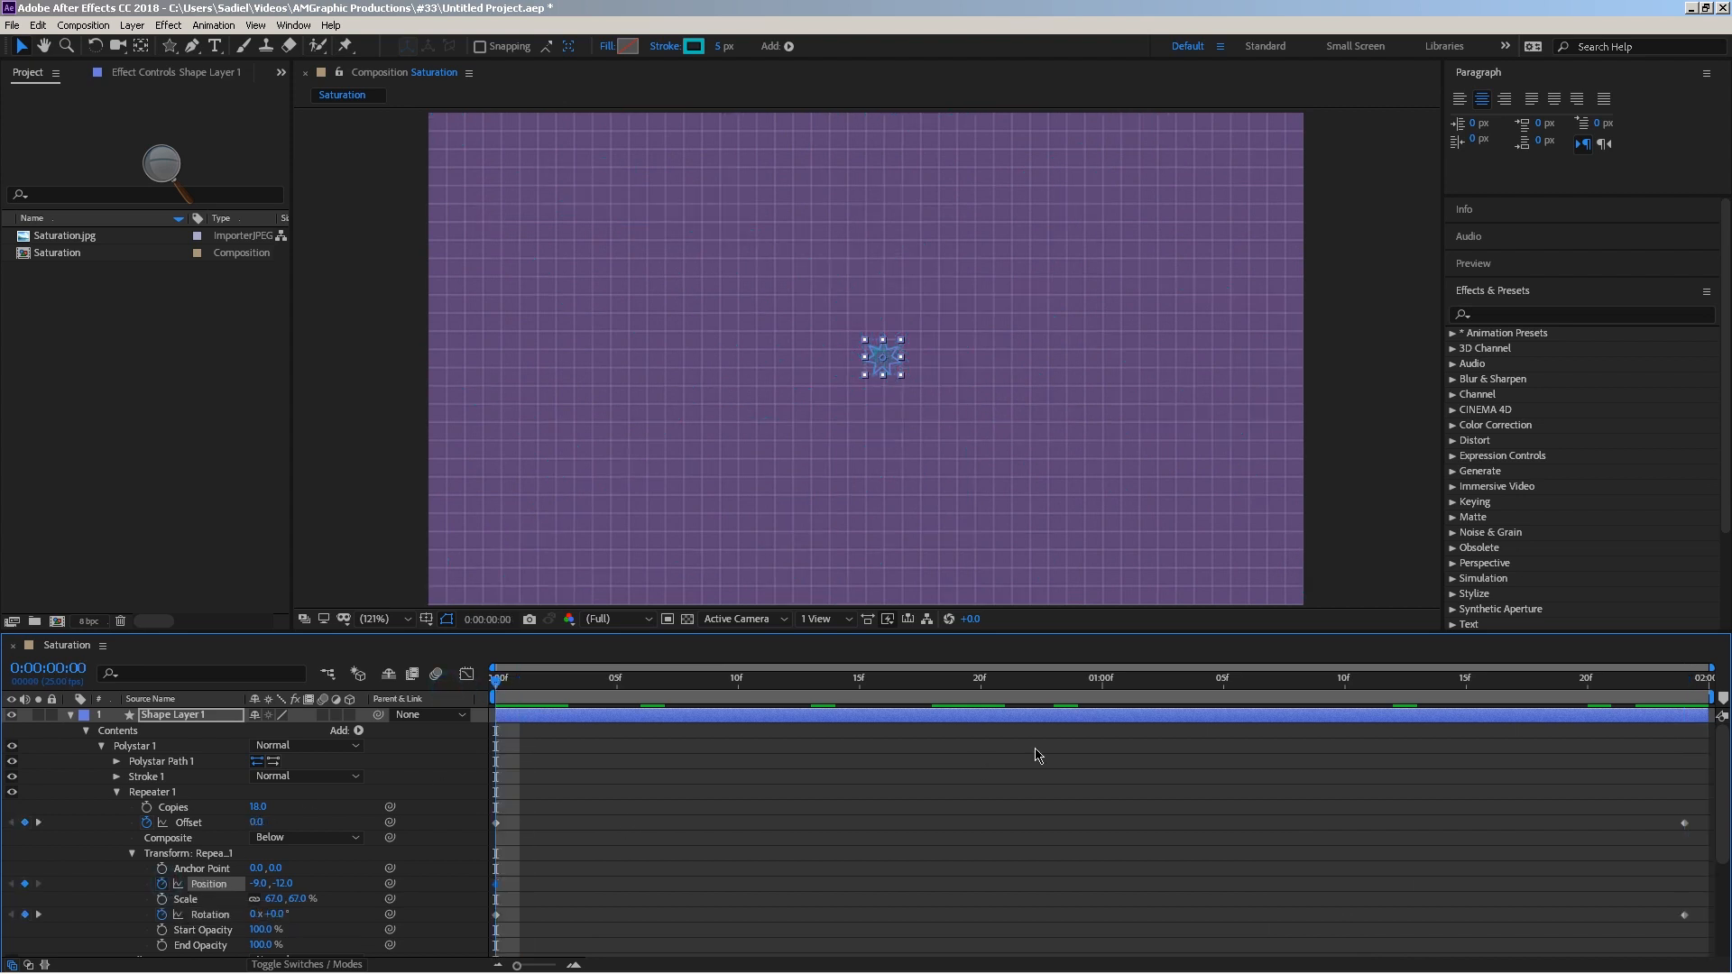
click(1668, 690)
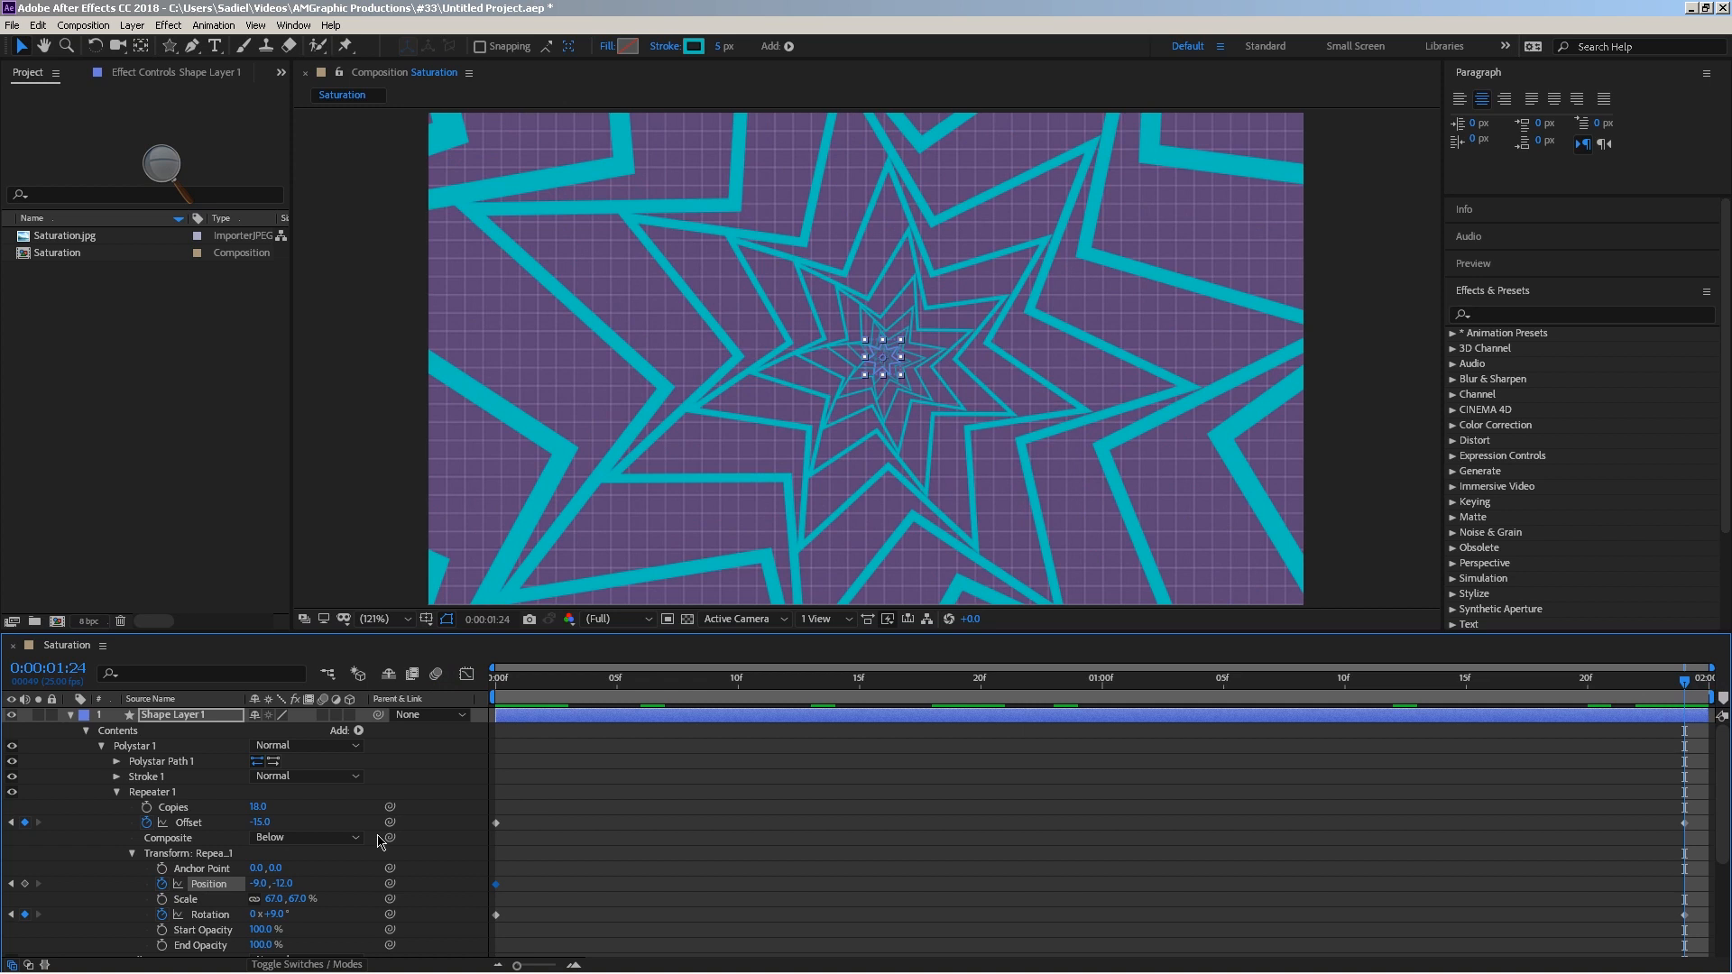
drag(262, 883, 406, 893)
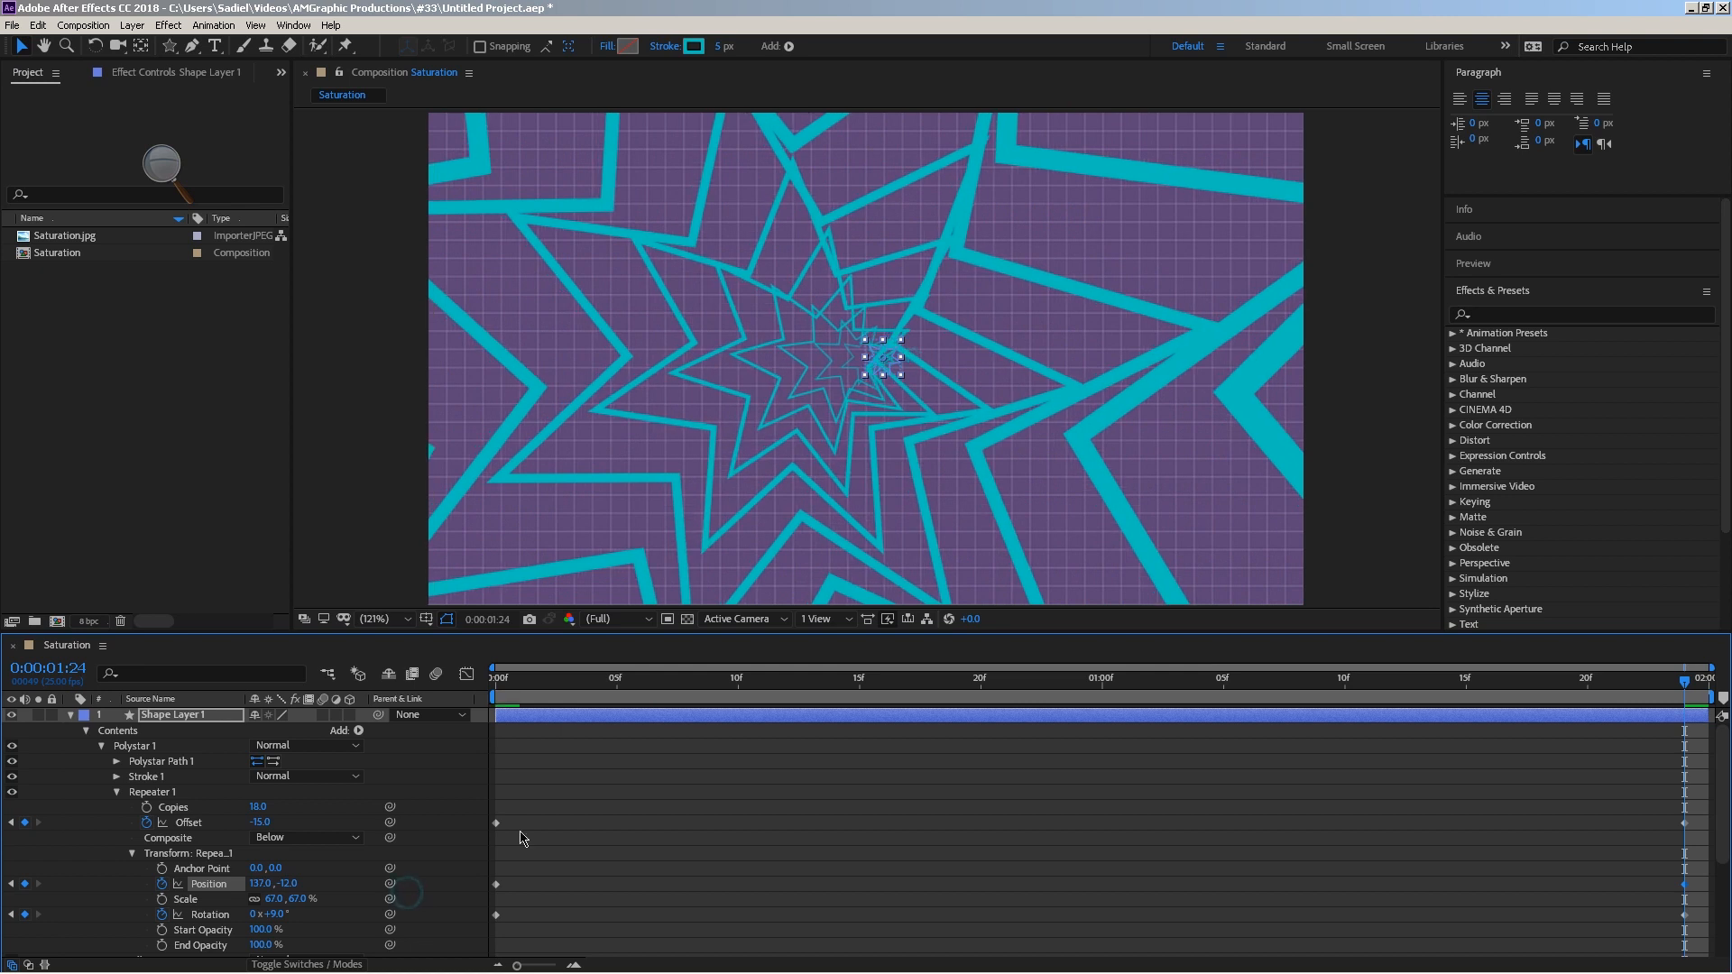
drag(526, 687, 462, 678)
key(space)
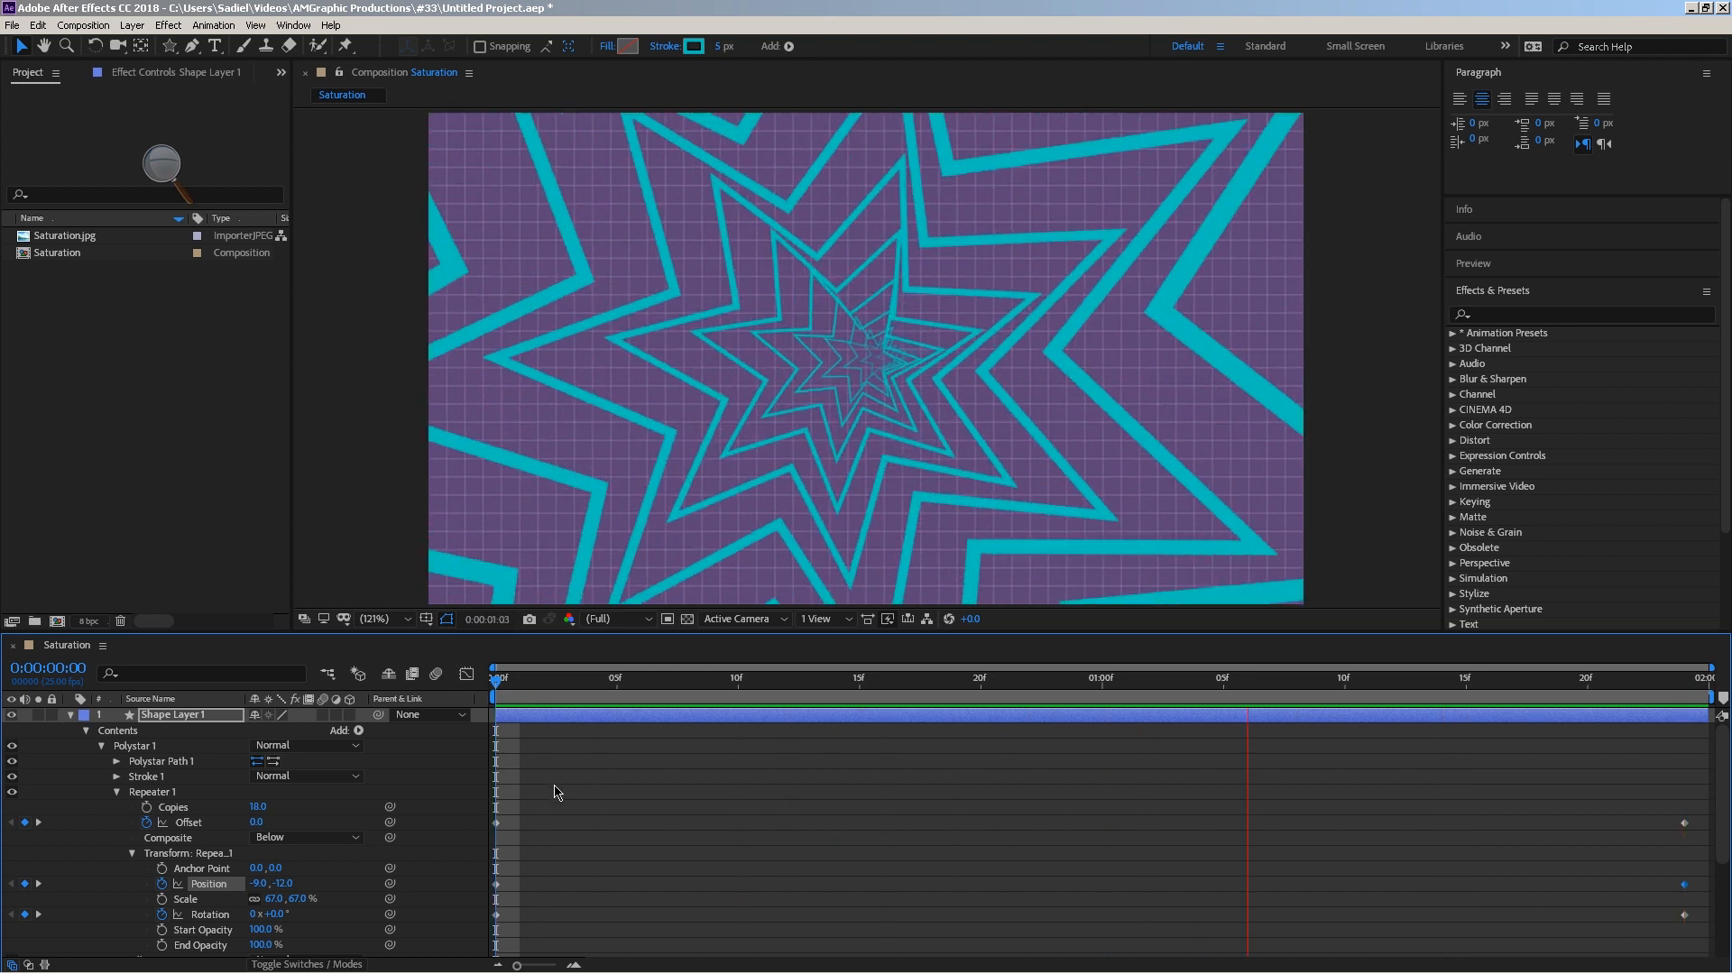
key(space)
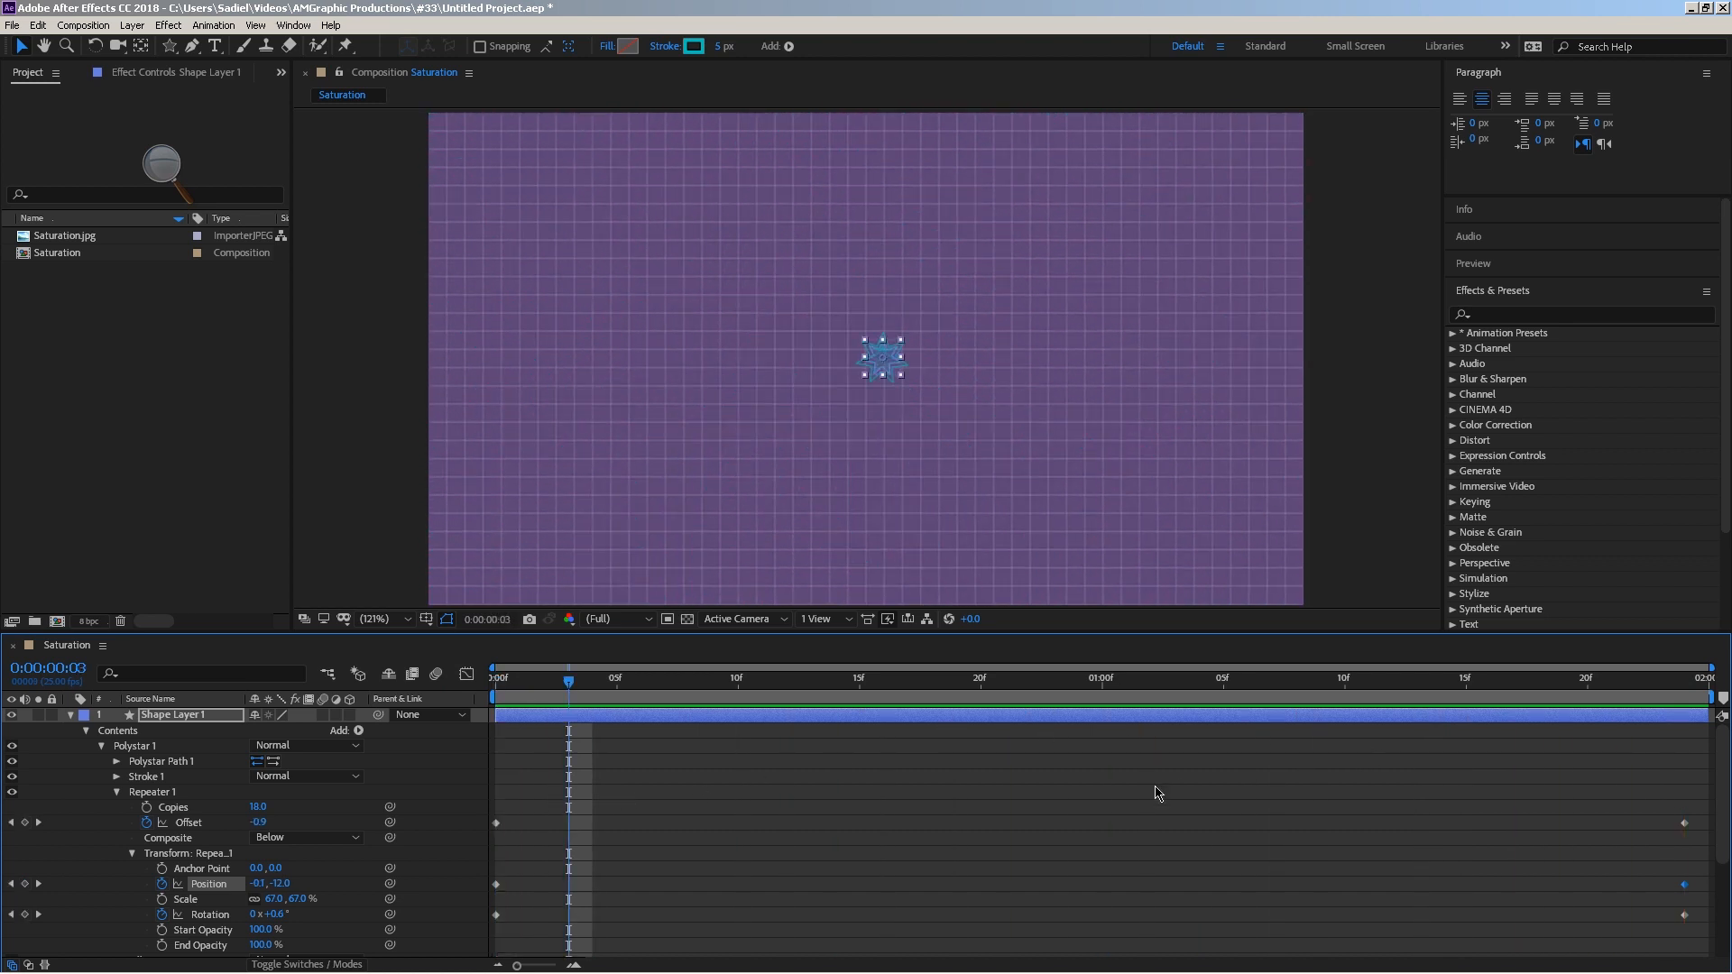
Move the Repeater's last Position keyframe to 0:00:01:00, keyframe Position 23, -12 at 0:00:01:24 and preview the animation.
drag(1665, 891, 1101, 874)
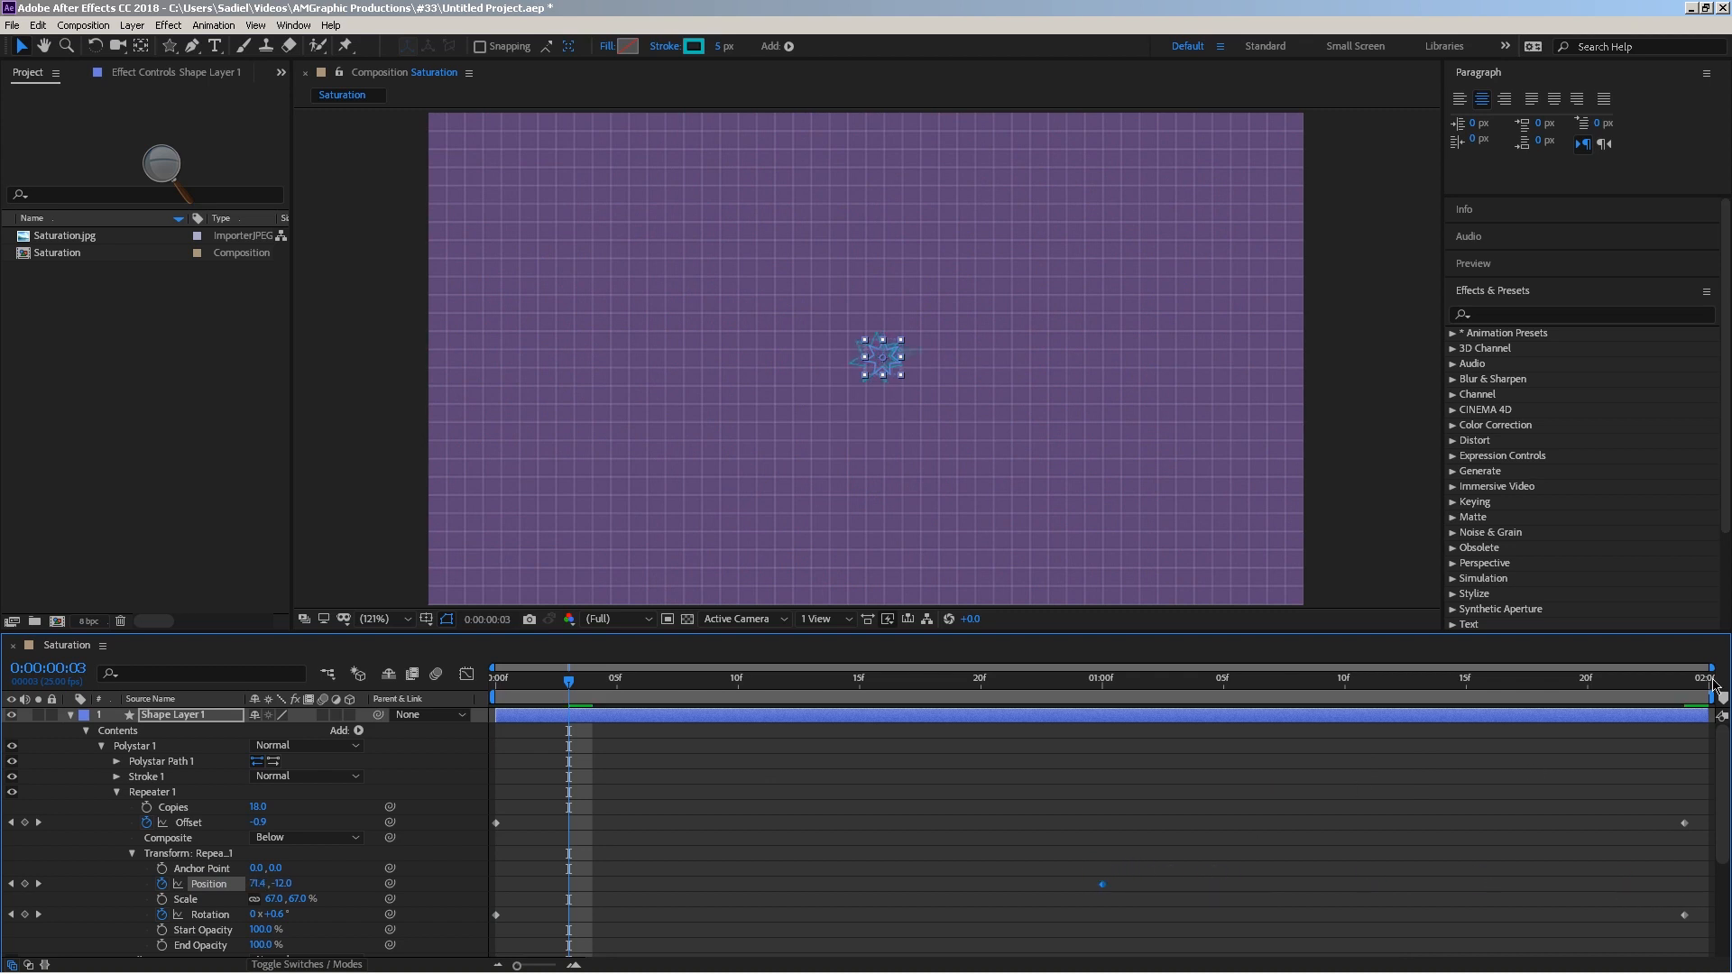
click(1706, 683)
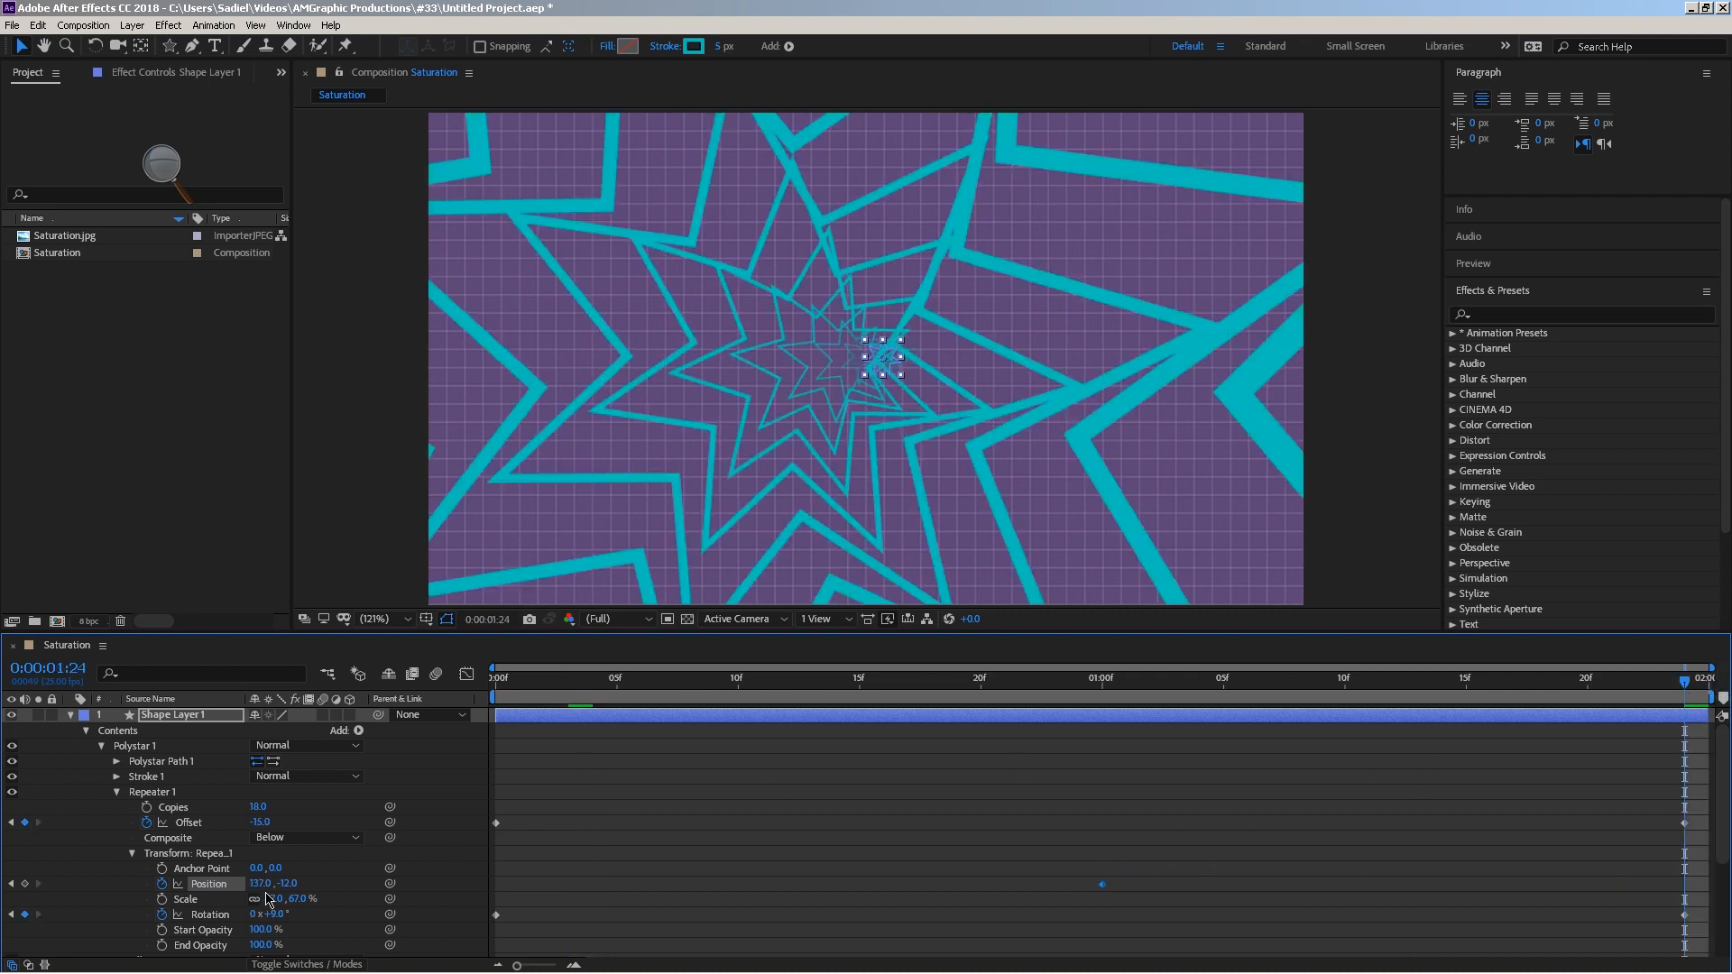
drag(220, 887, 148, 889)
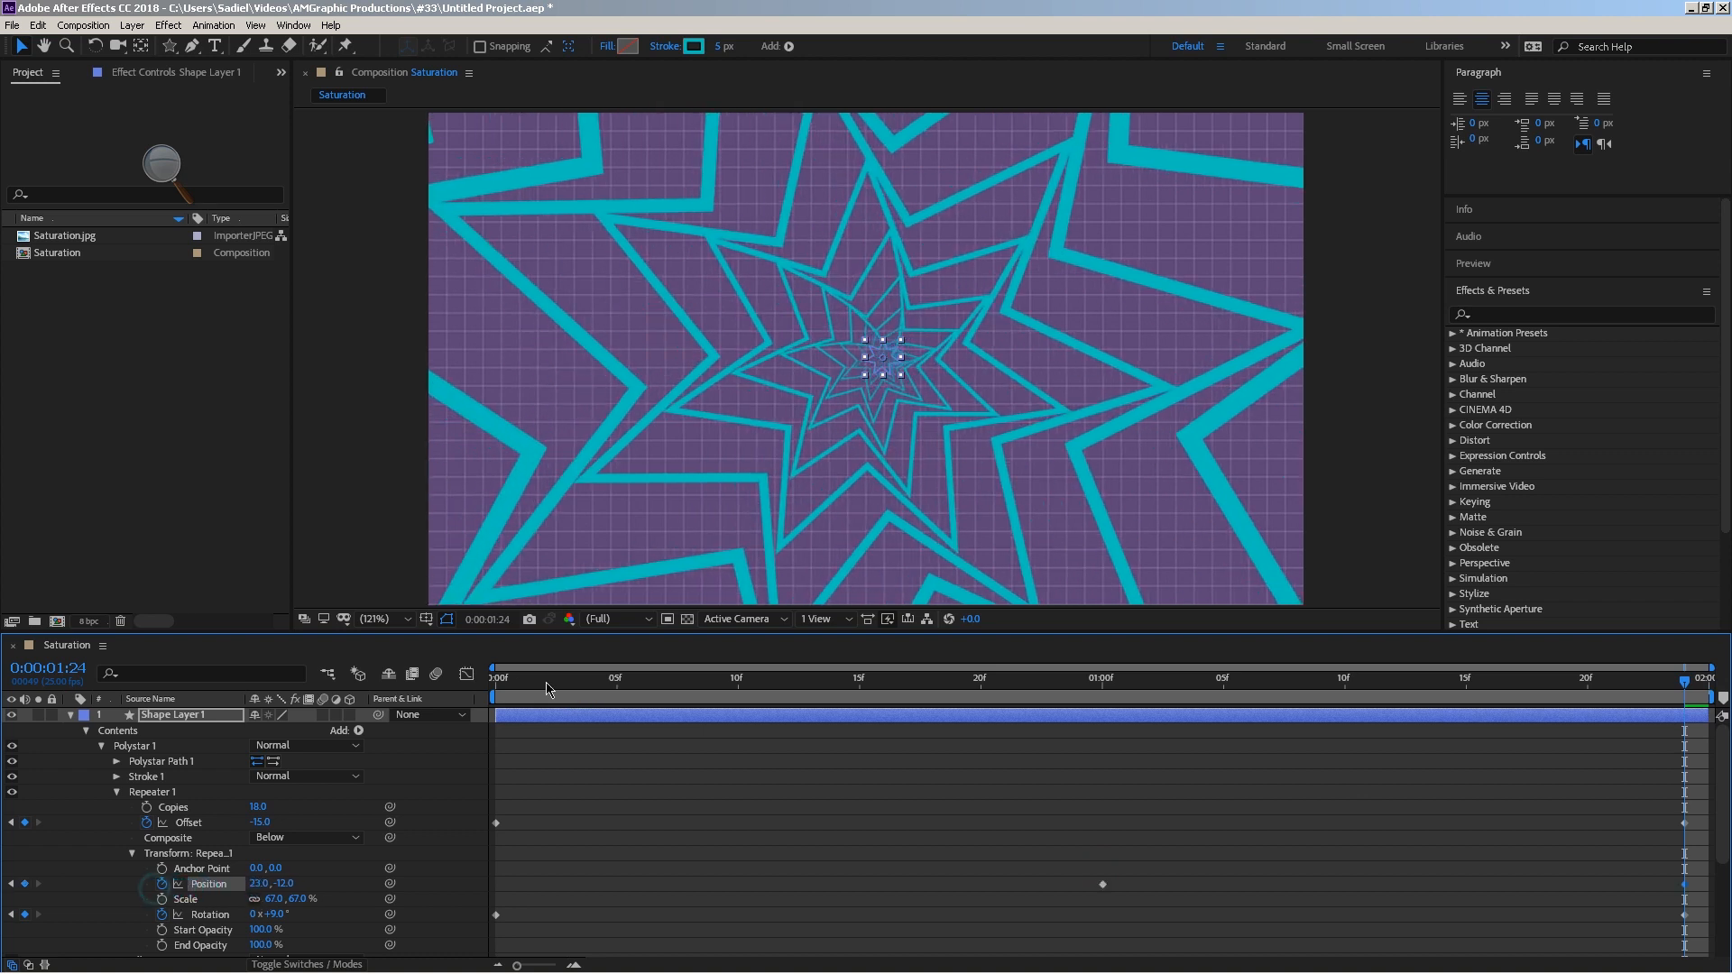
drag(515, 683, 497, 683)
key(space)
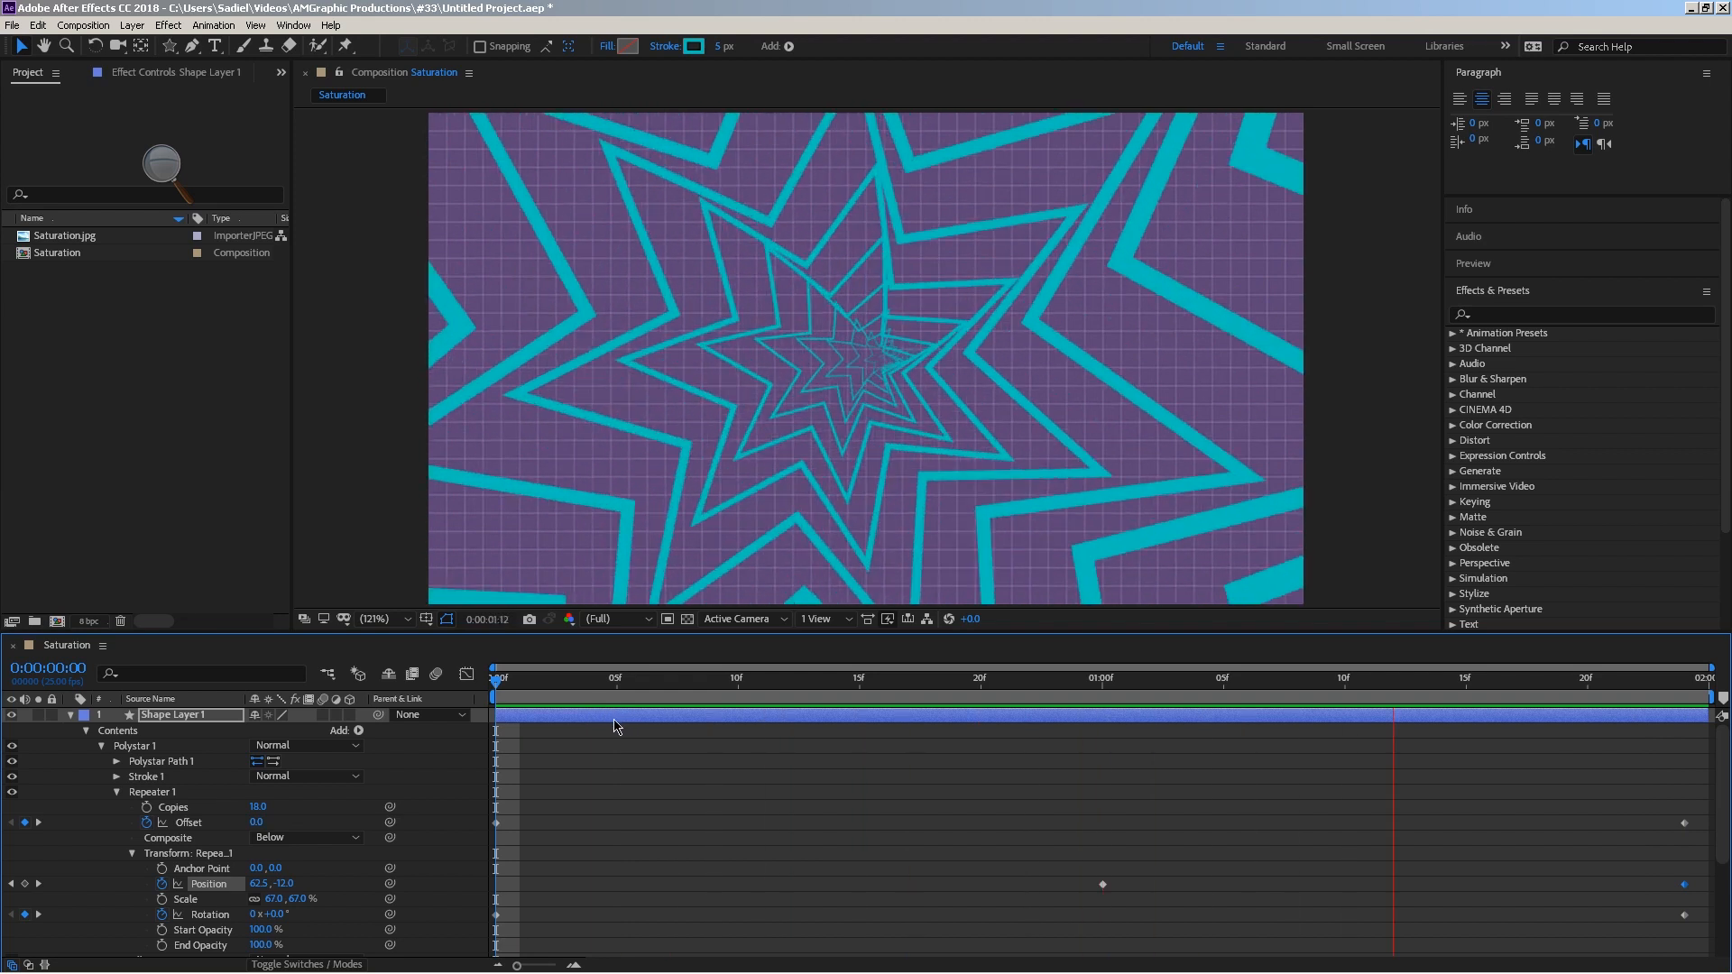
key(space)
Enable Fill 1 on the repeated star and examine the filled copies around 0:00:00:24.
scroll(116, 793, down, 3)
click(139, 858)
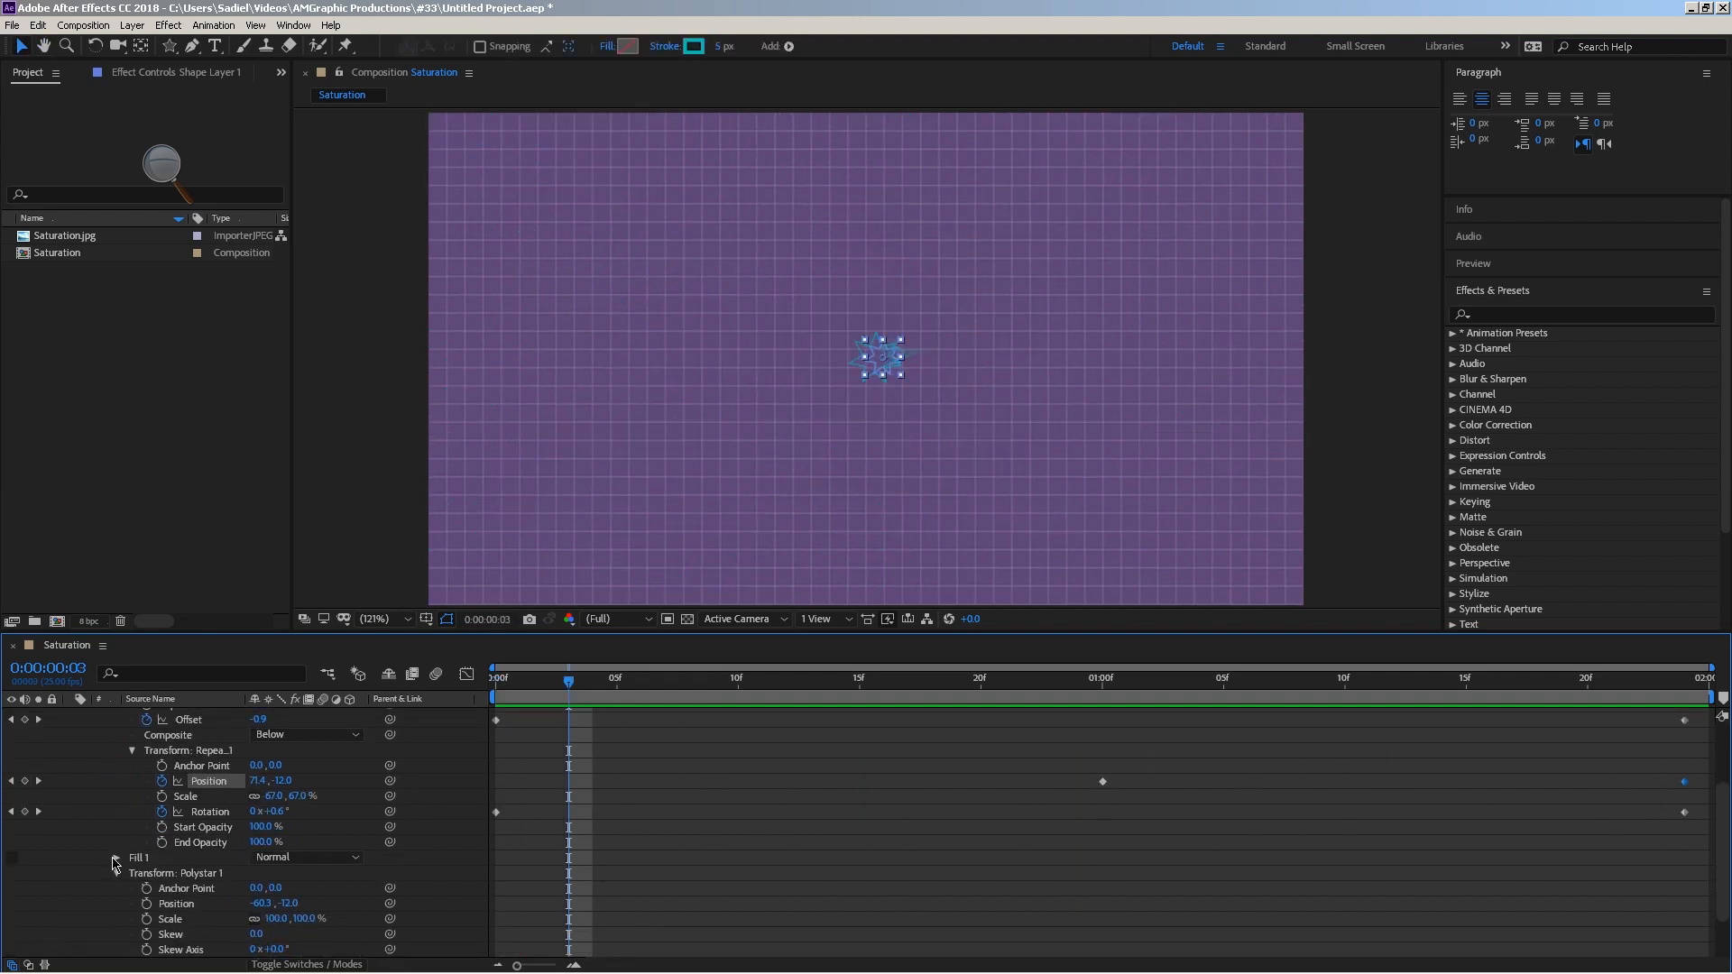
click(12, 857)
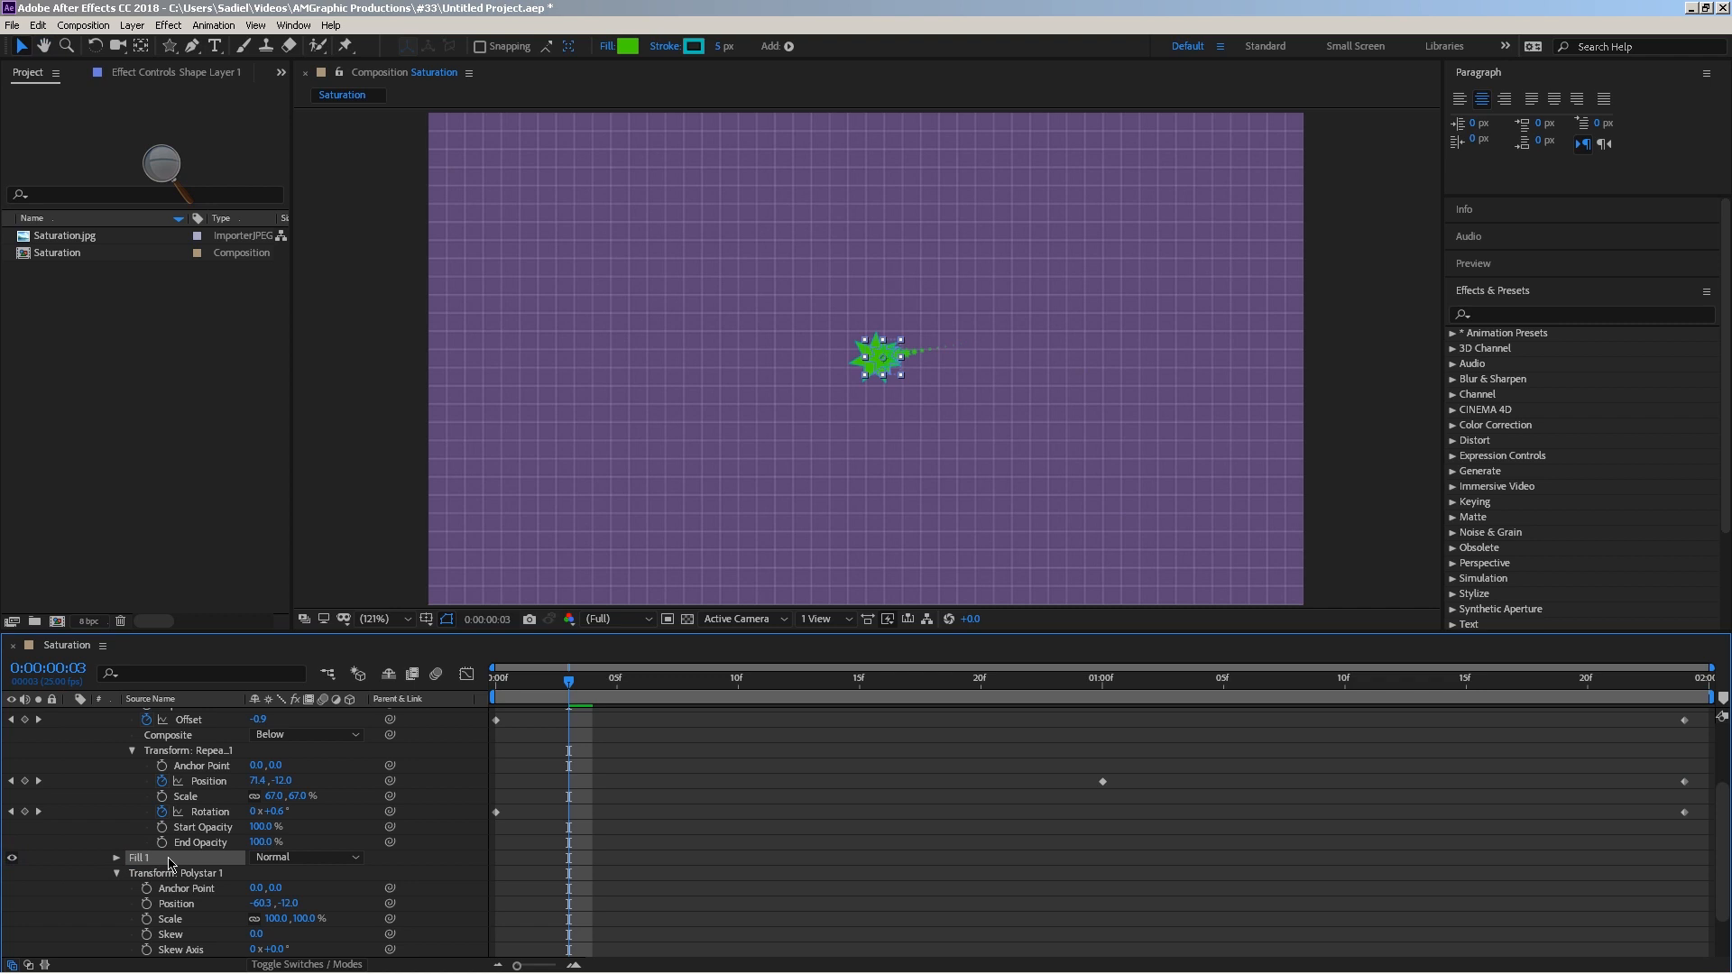
drag(955, 690, 1071, 690)
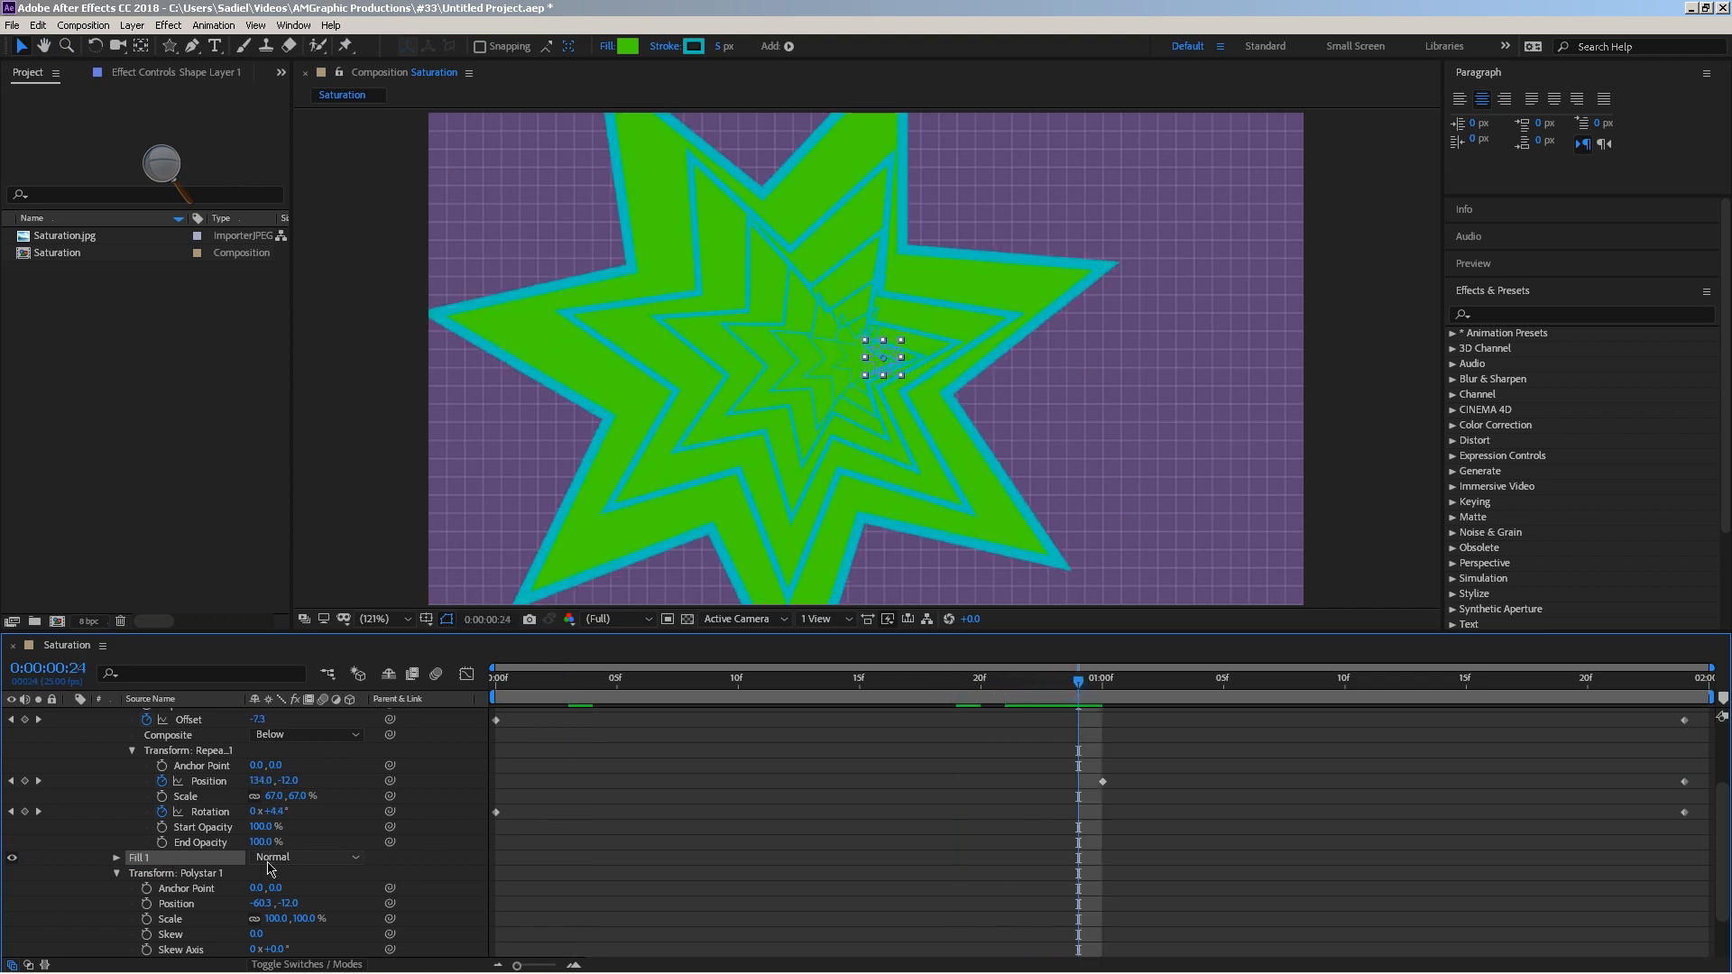
Set Fill 1's Fill Rule to Even-Odd and scrub through the animation to check the alternating fill.
click(117, 858)
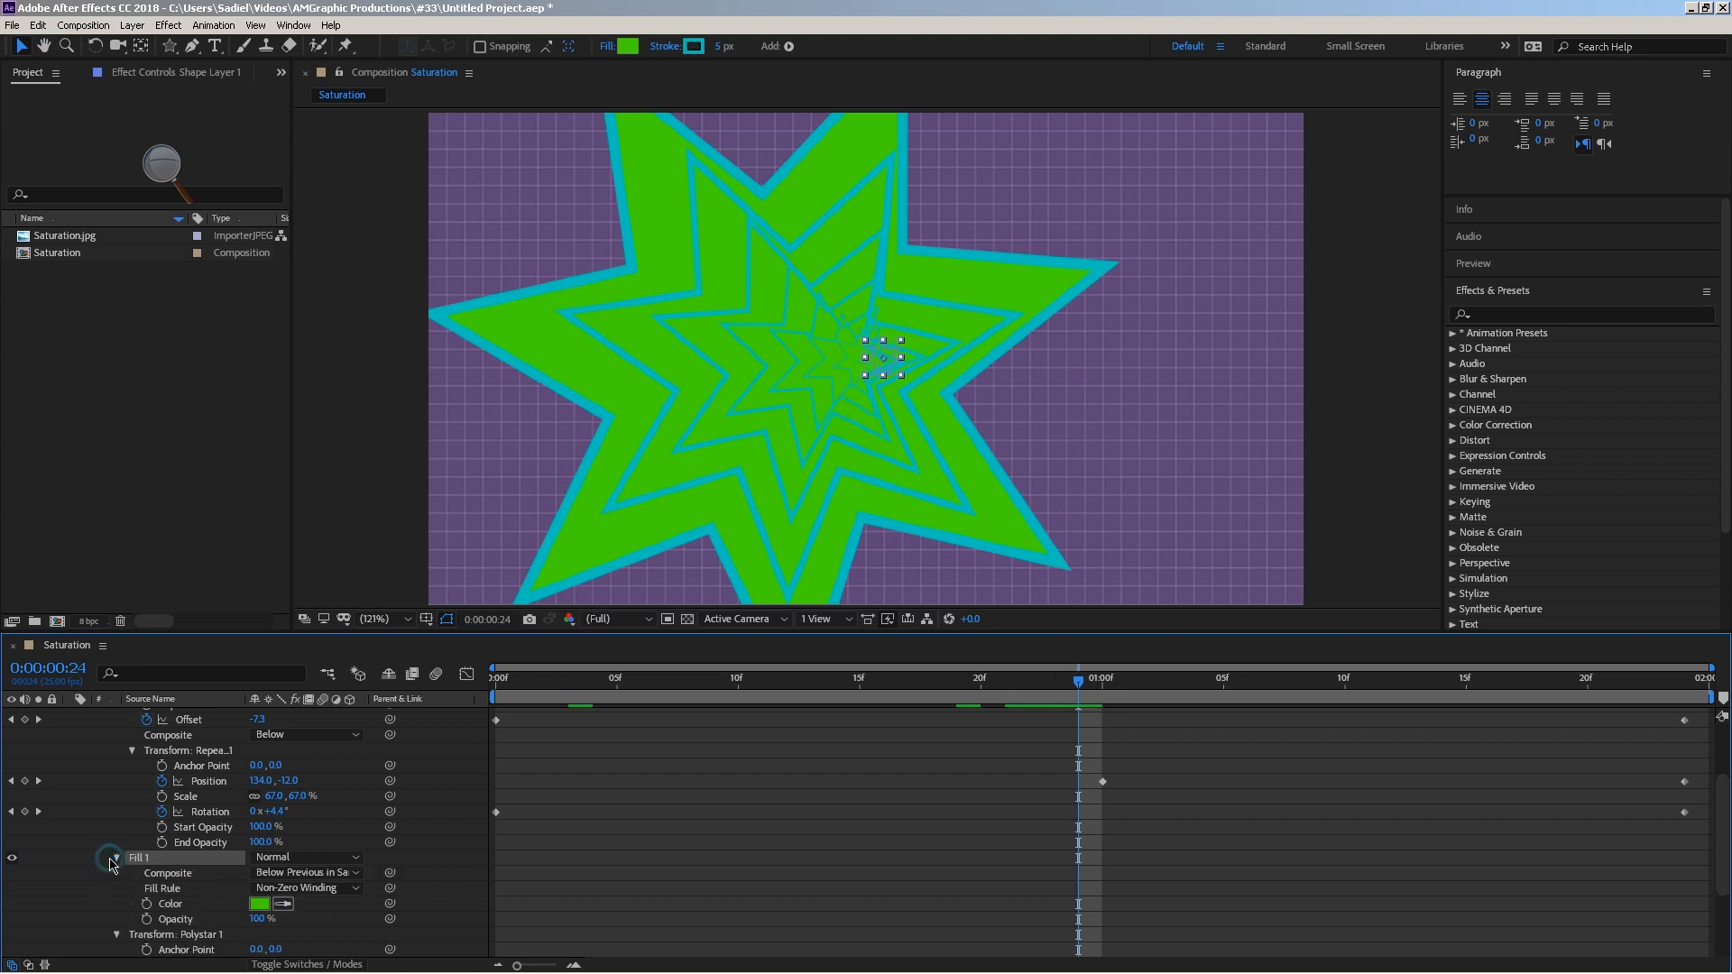
click(147, 889)
click(311, 888)
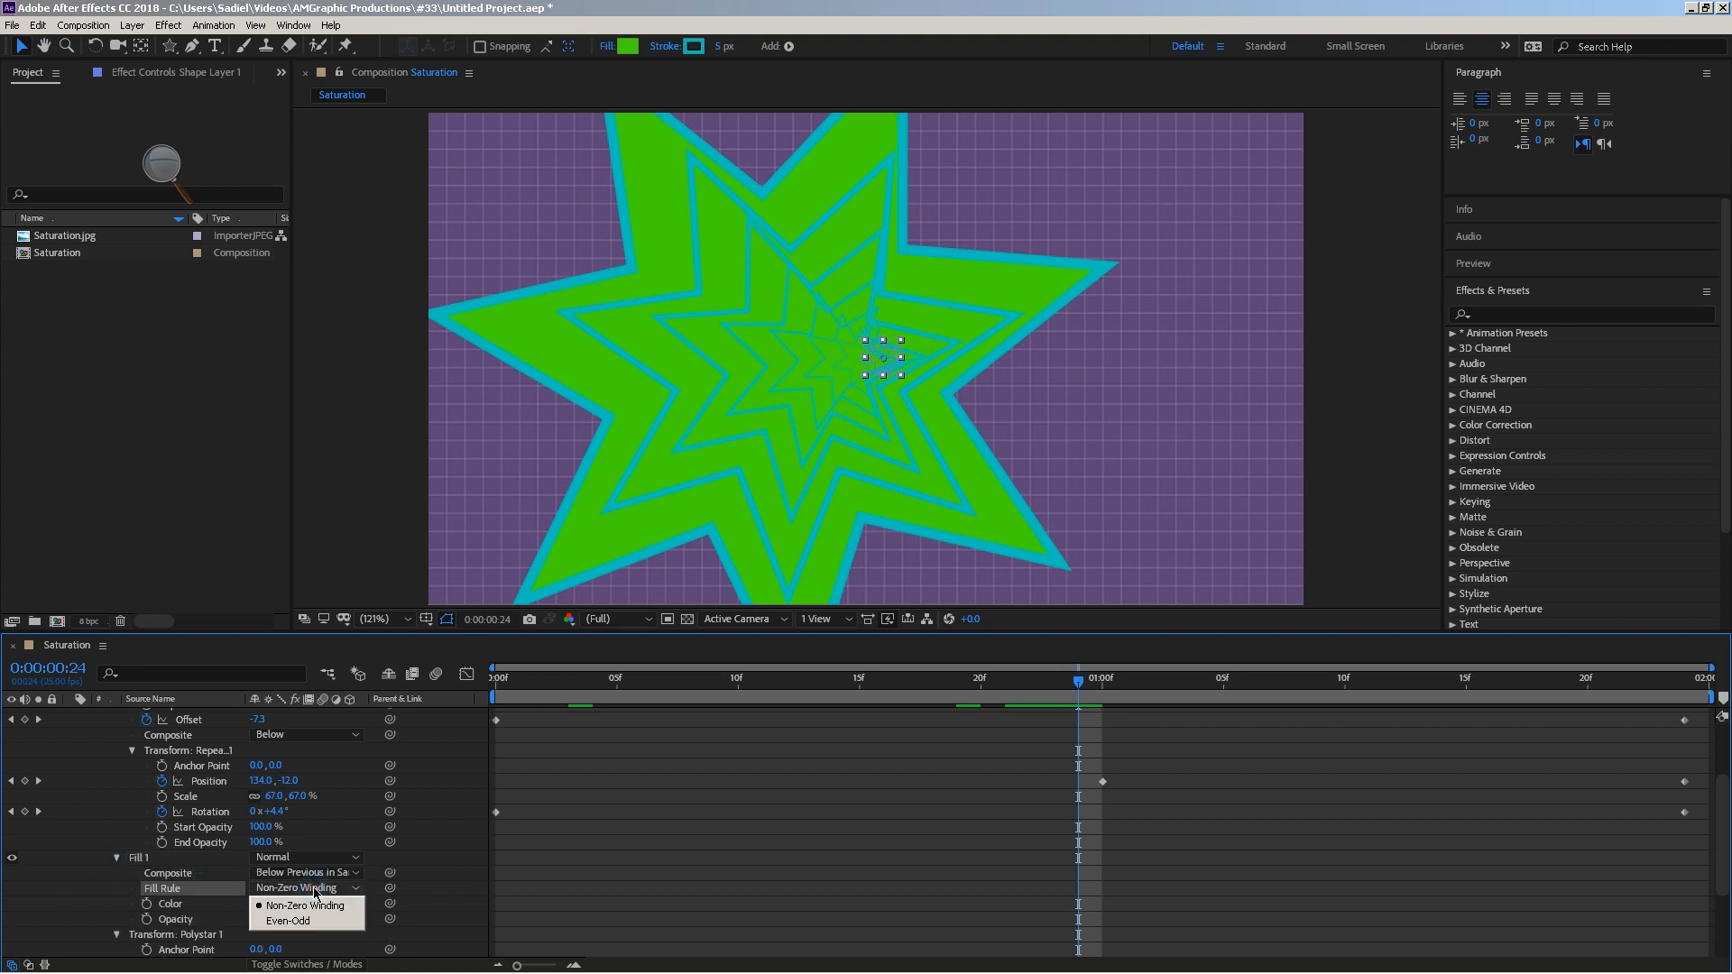
click(325, 922)
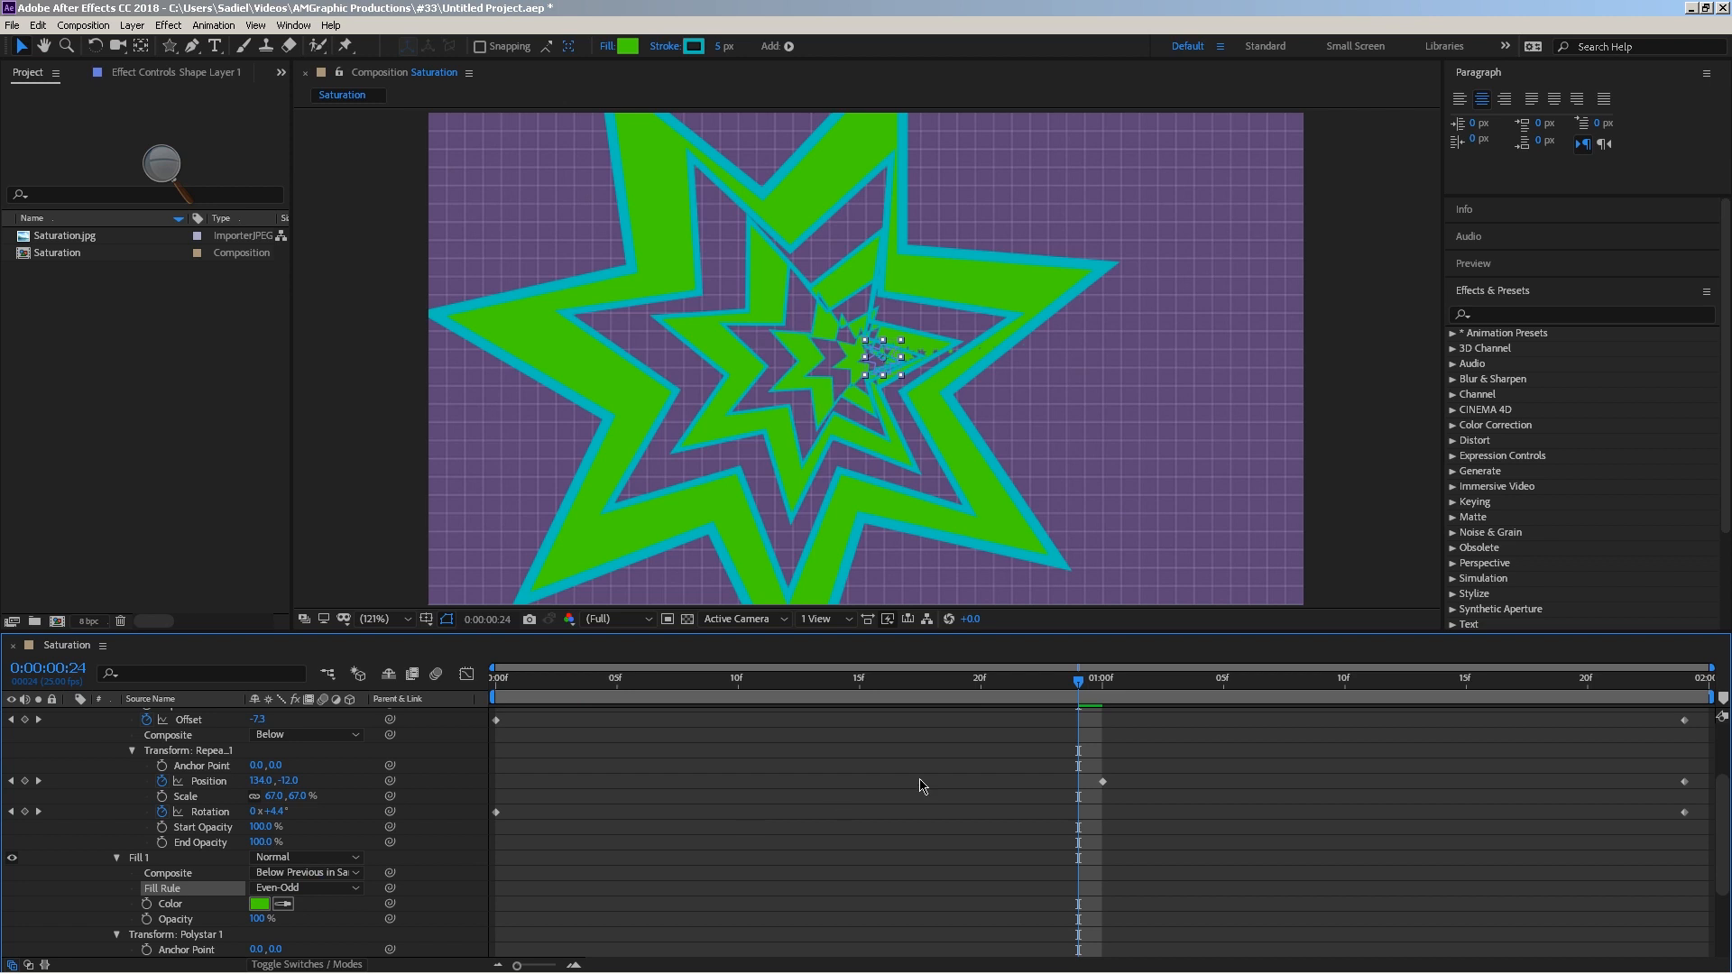
drag(1081, 685, 701, 698)
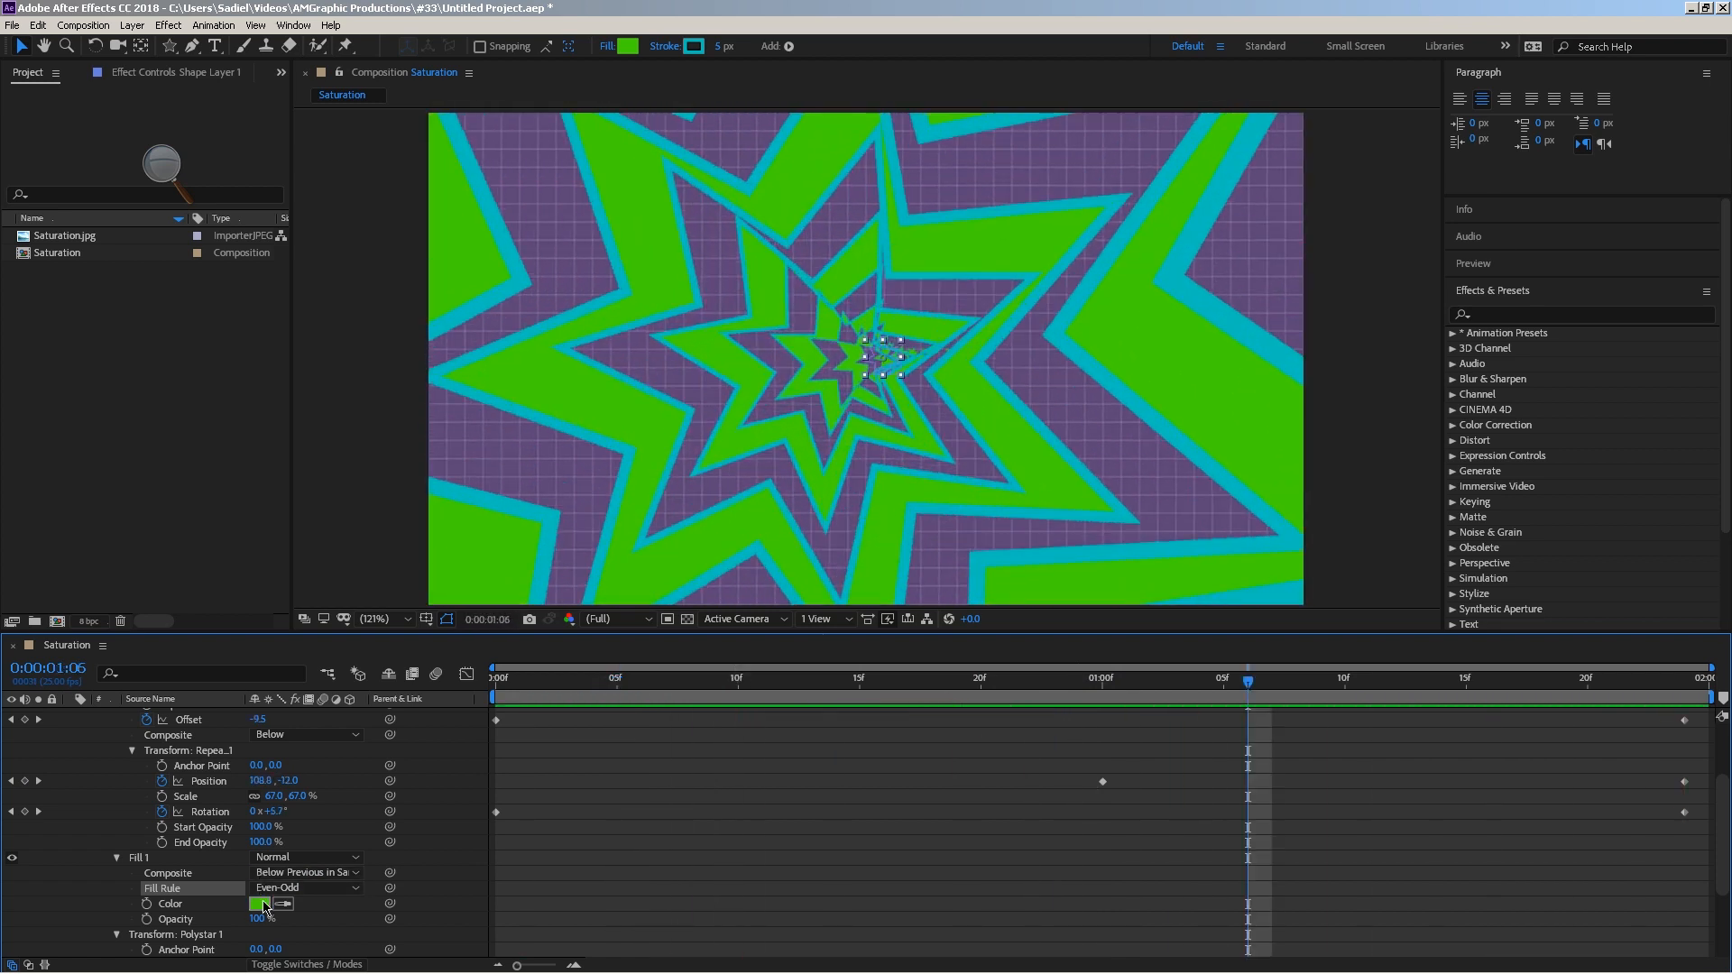
Change Fill 1's color to dark blue 160861 and preview the animation.
click(262, 904)
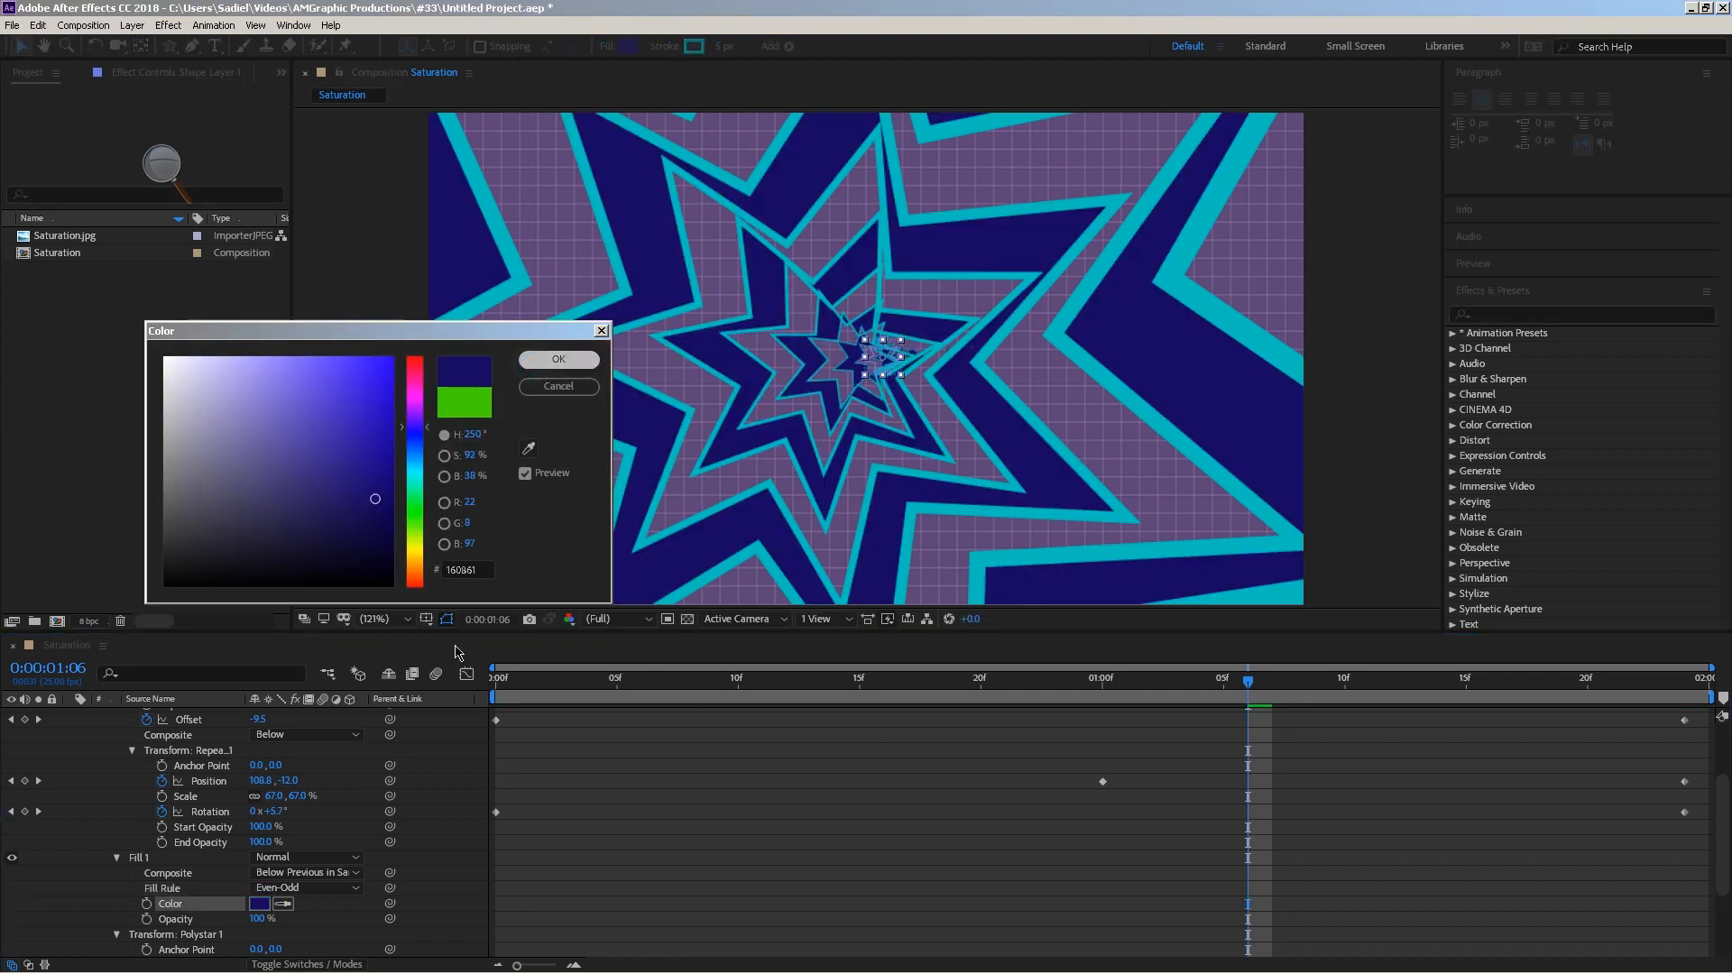
click(533, 365)
key(space)
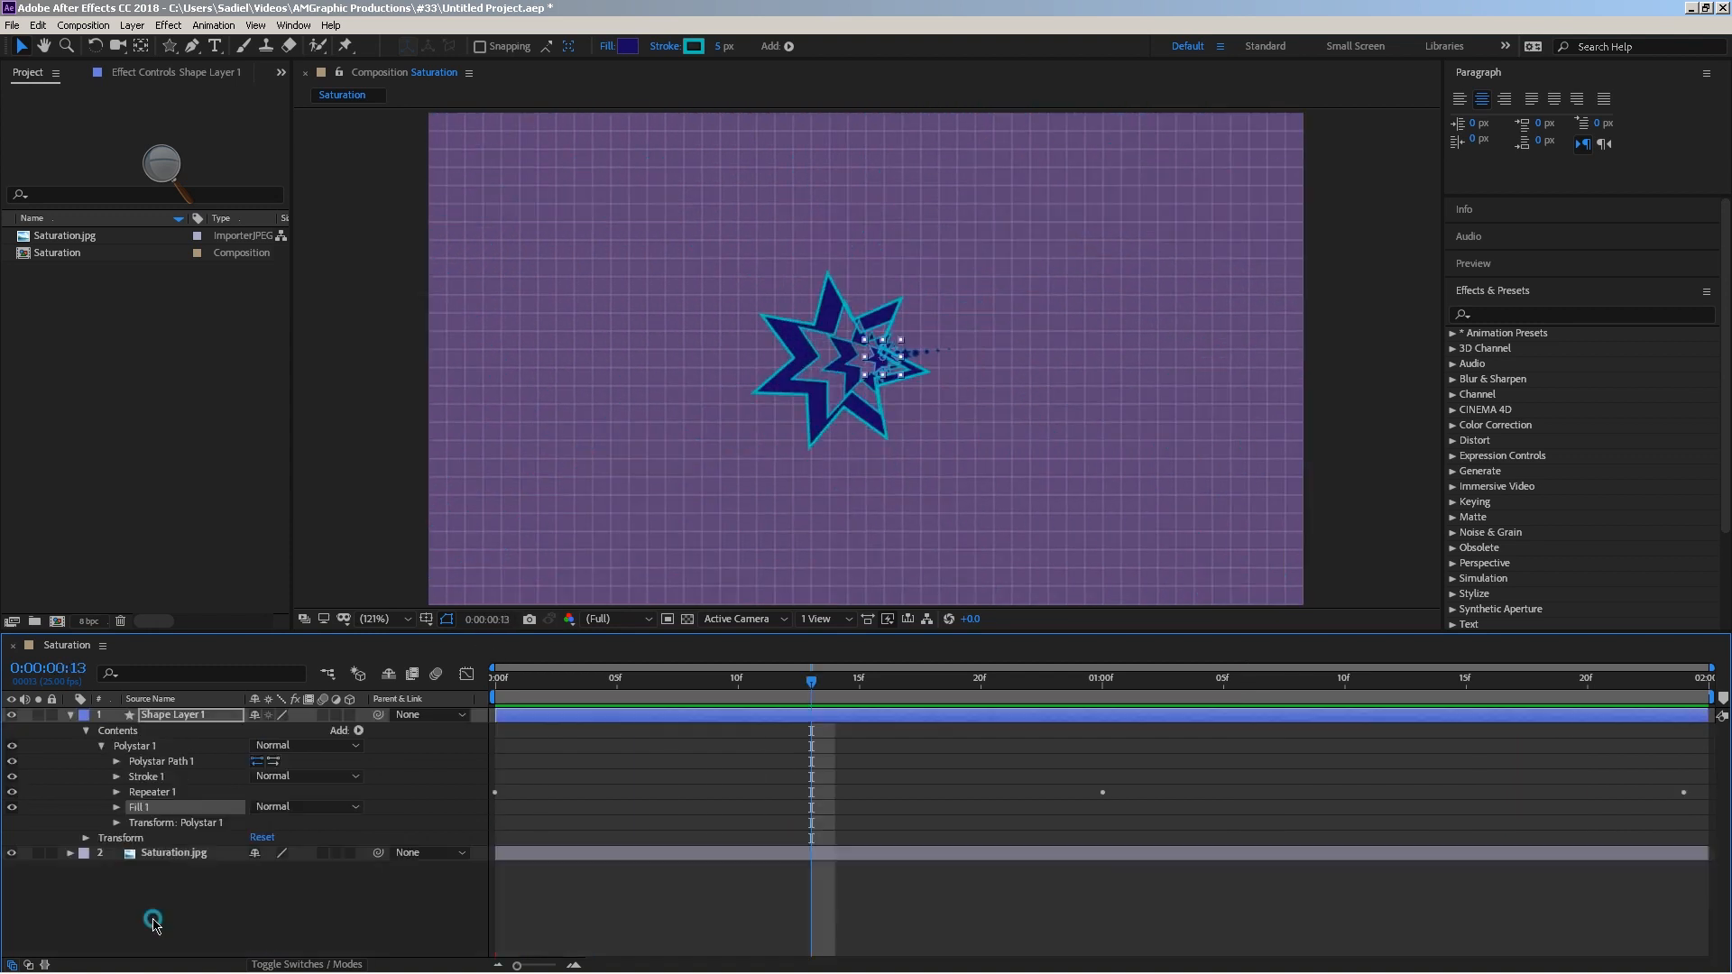
Try placing Repeater 1 above Stroke 1 and below Fill 1, then return it between the stroke and the fill.
click(153, 918)
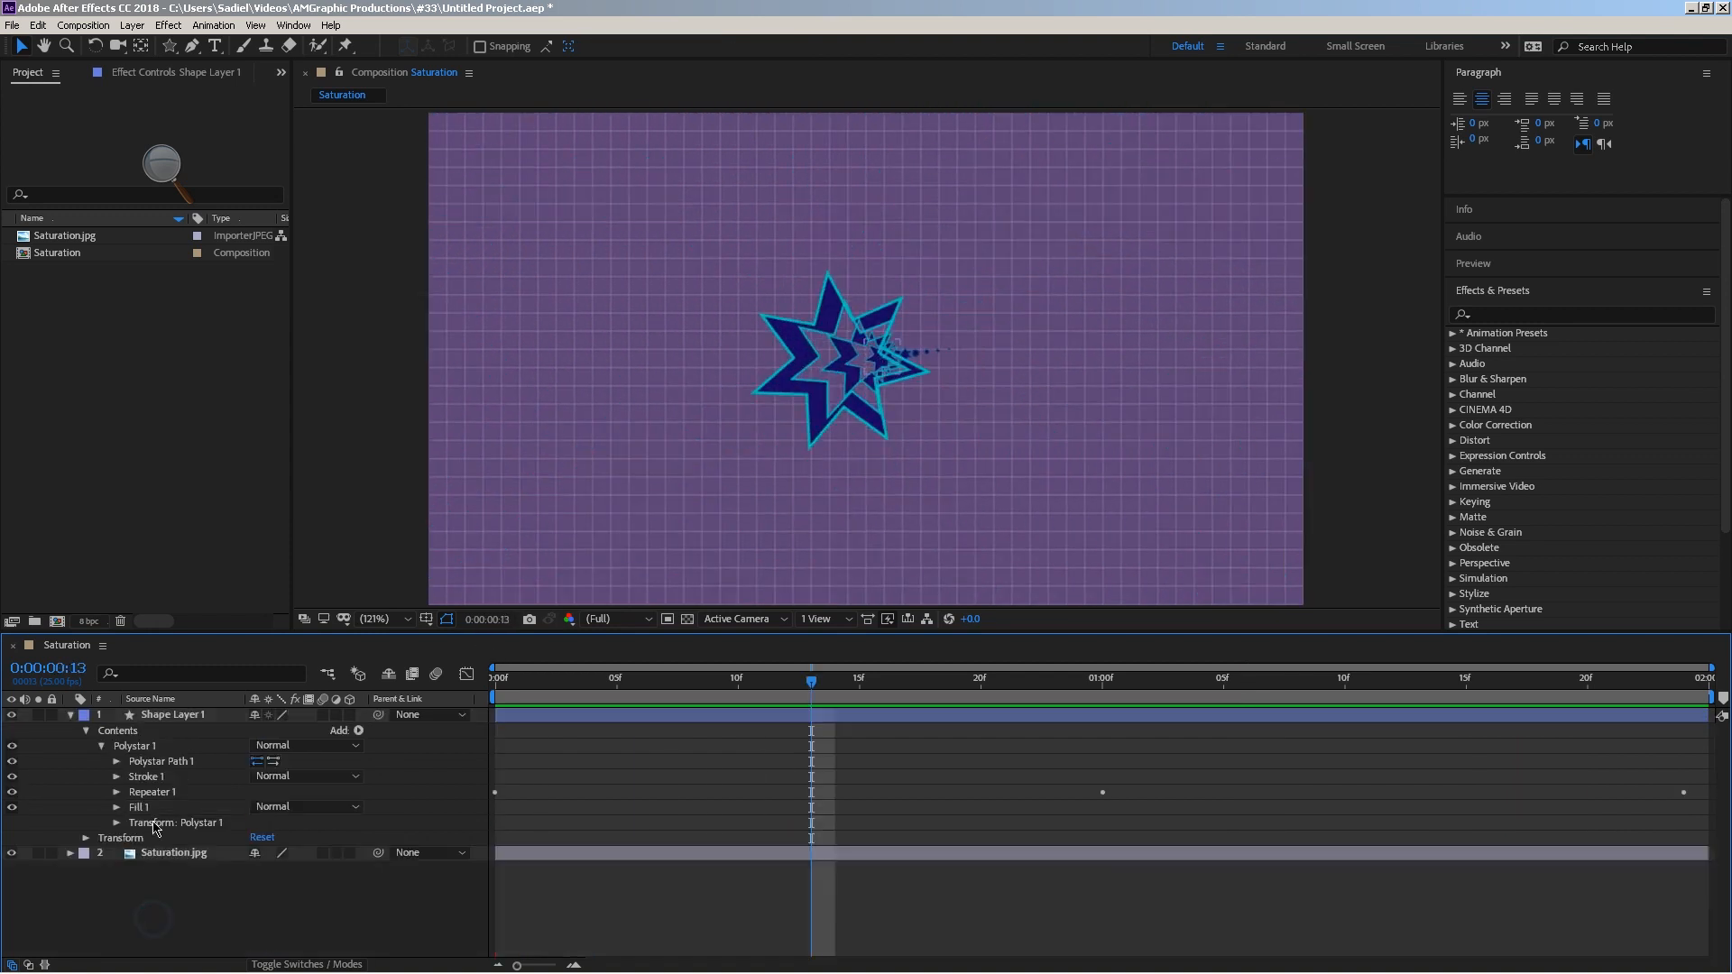
drag(154, 794, 157, 778)
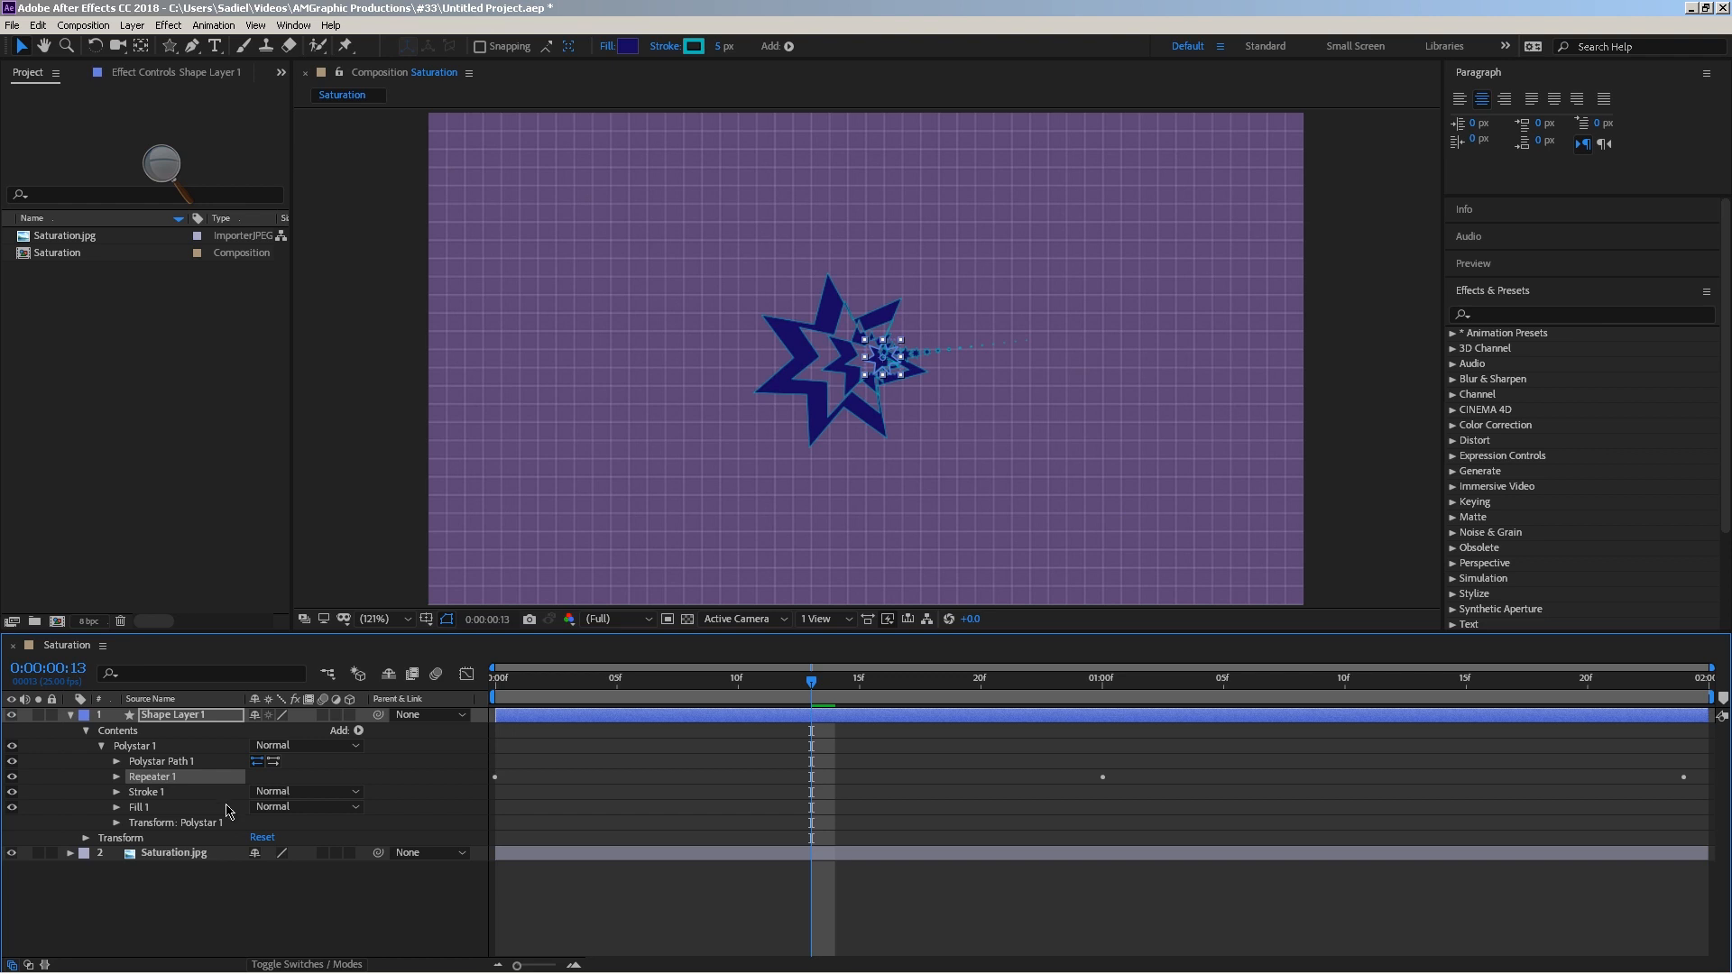
key(ctrl+z)
drag(154, 798, 155, 816)
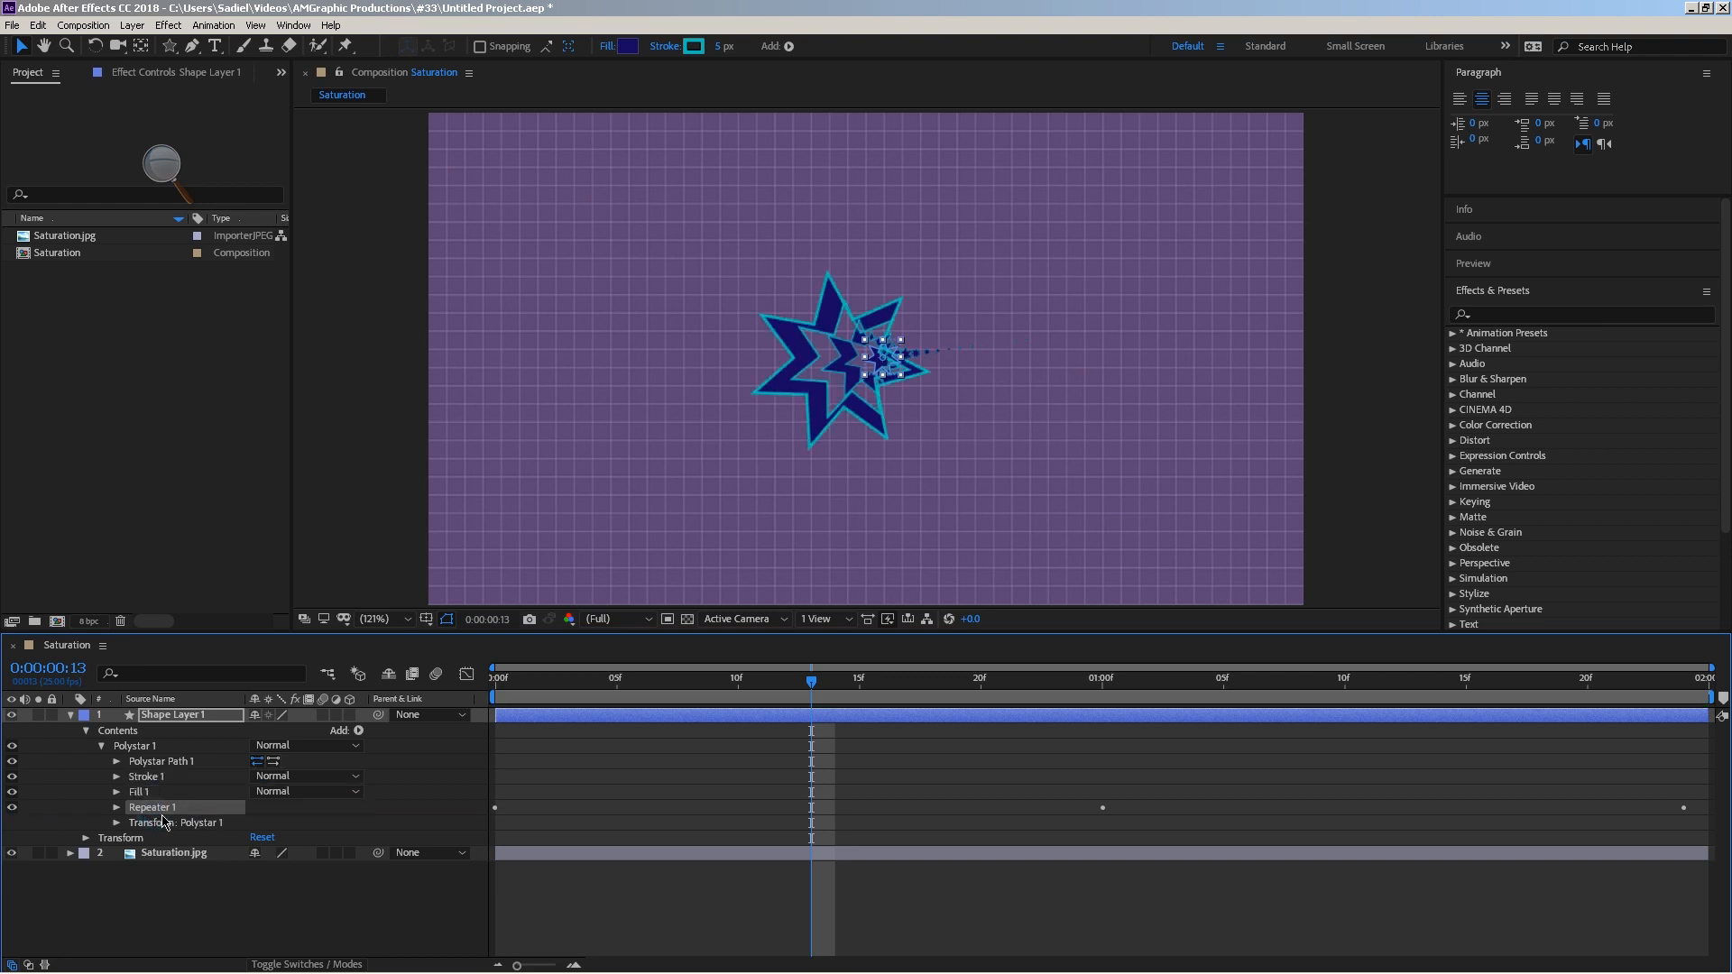
drag(883, 685, 1007, 713)
drag(151, 815, 163, 797)
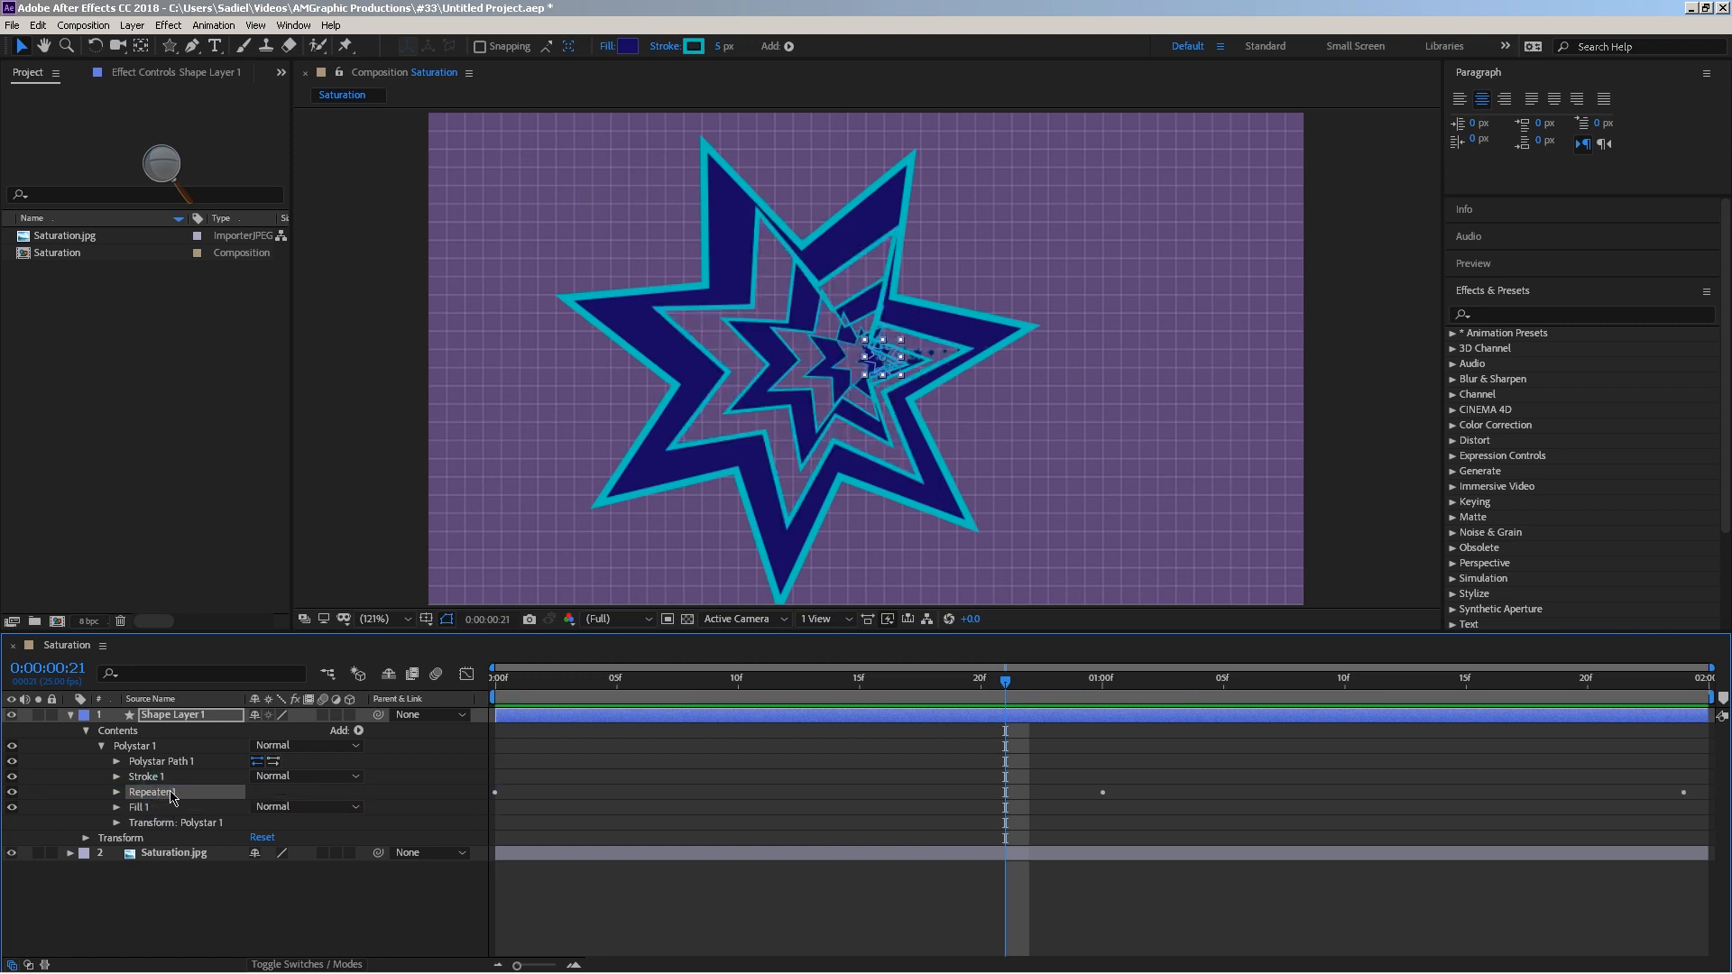
Preview the animation with Repeater 1 above Stroke 1, and again with it returned between Stroke 1 and Fill 1.
click(1175, 684)
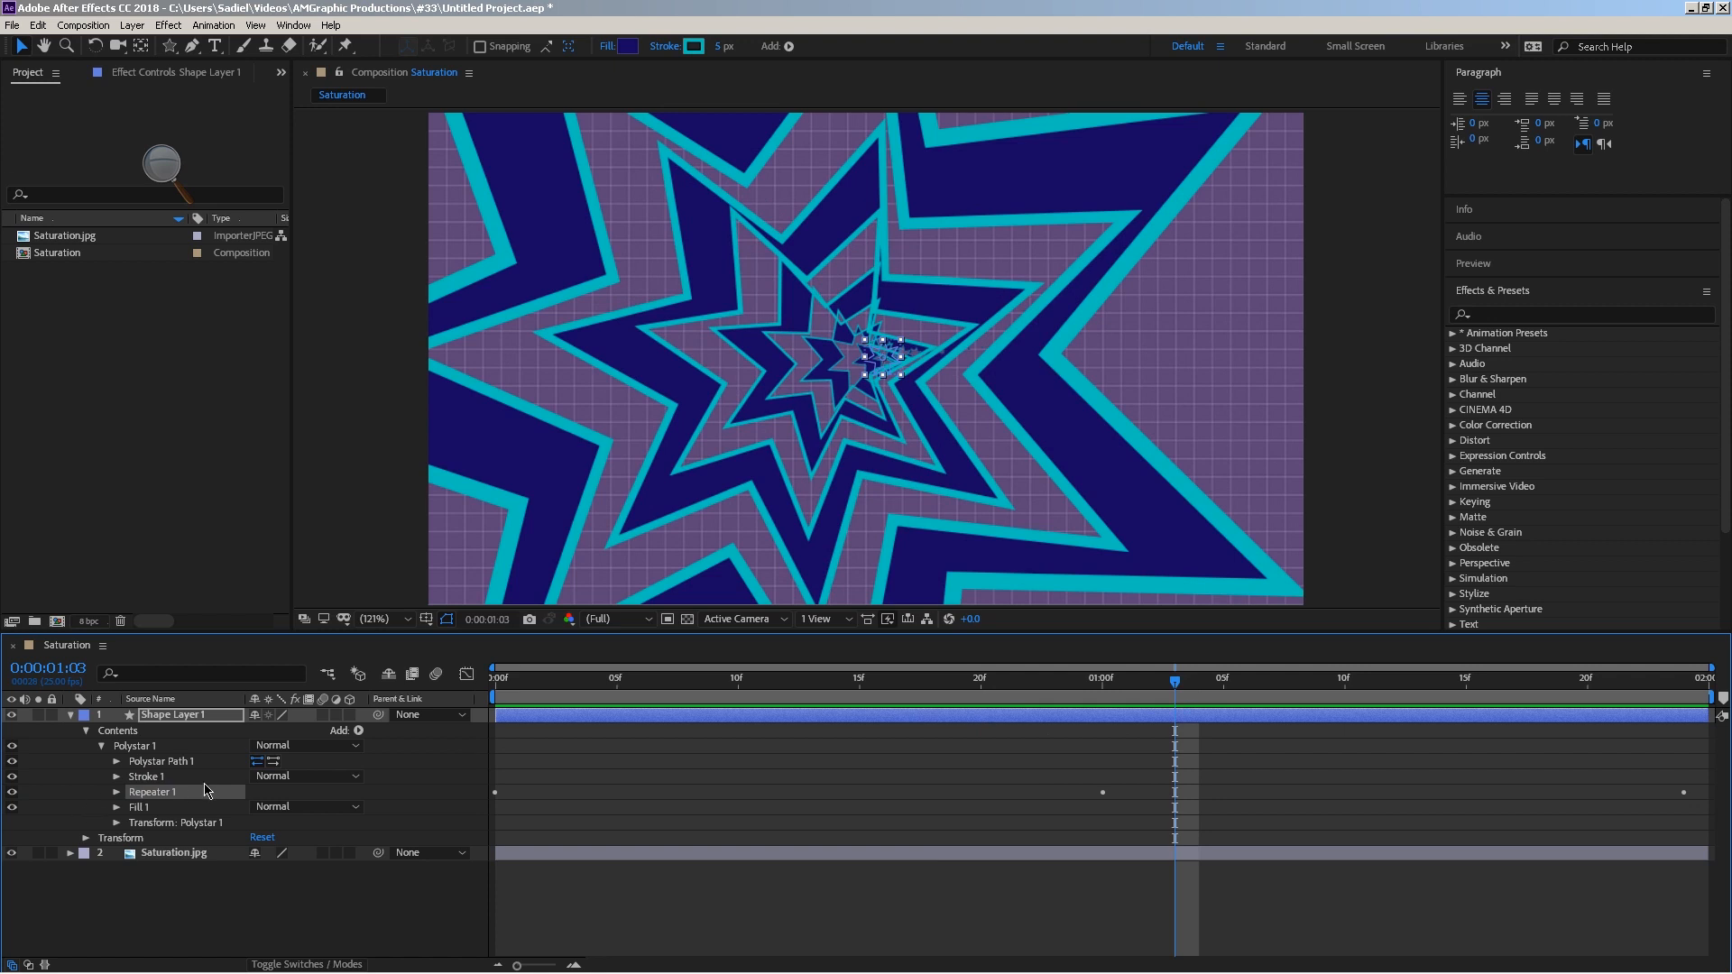
drag(165, 790, 169, 778)
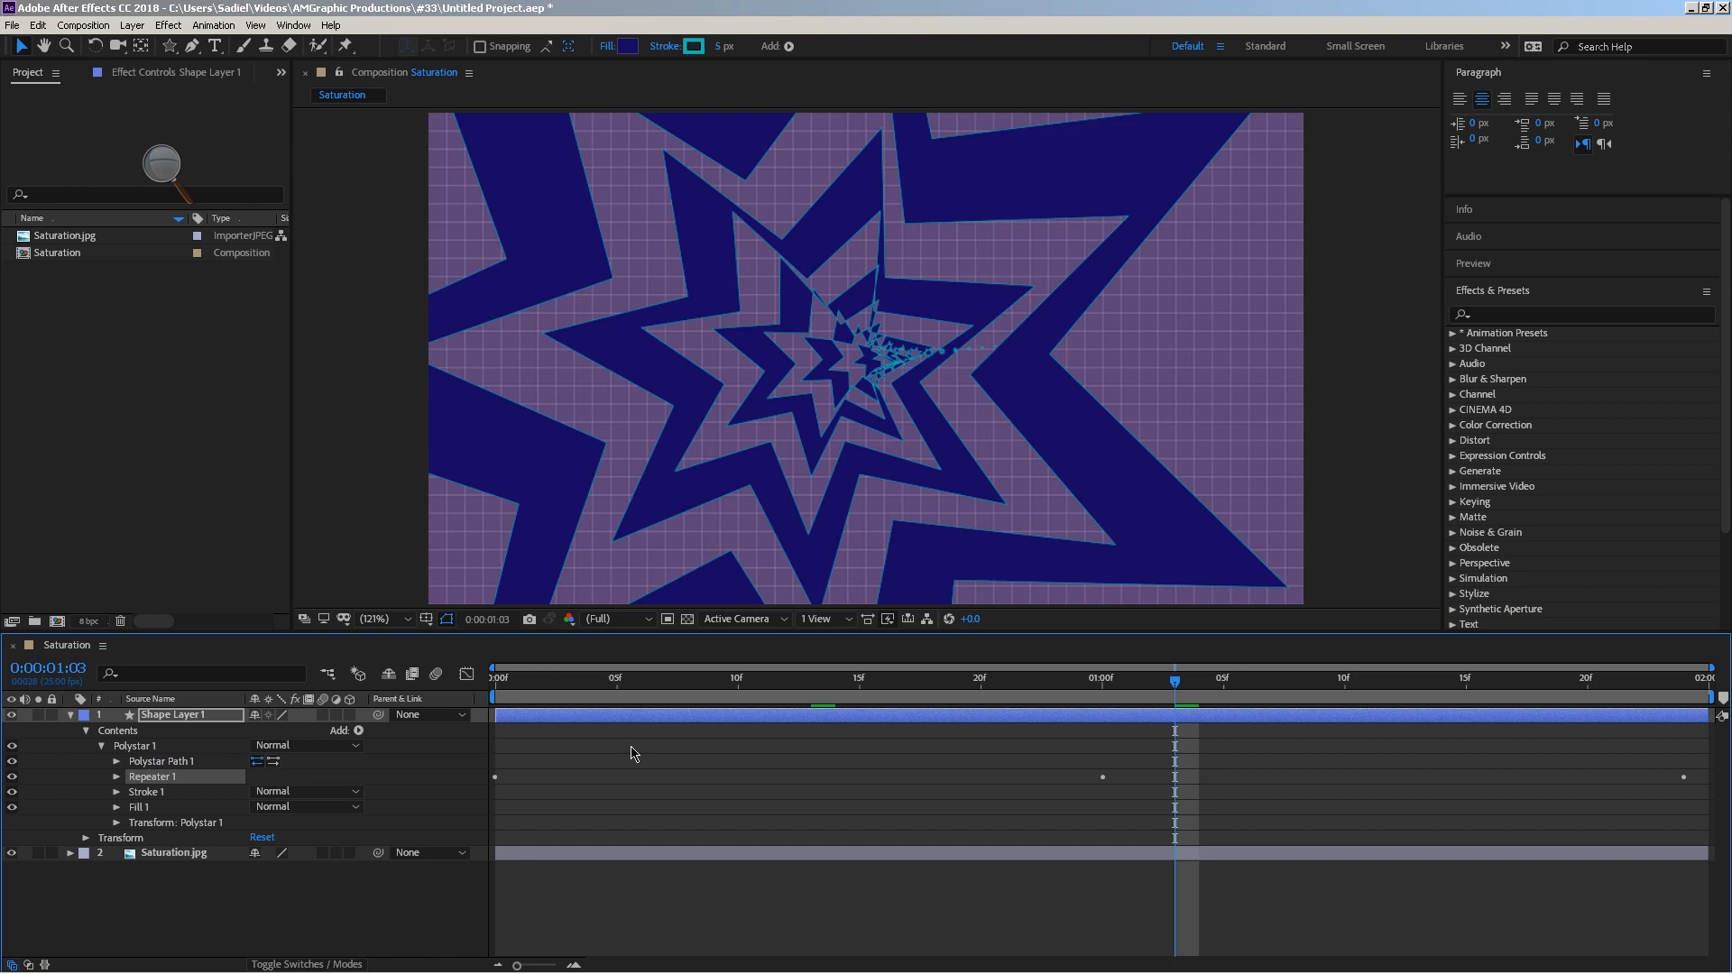
key(space)
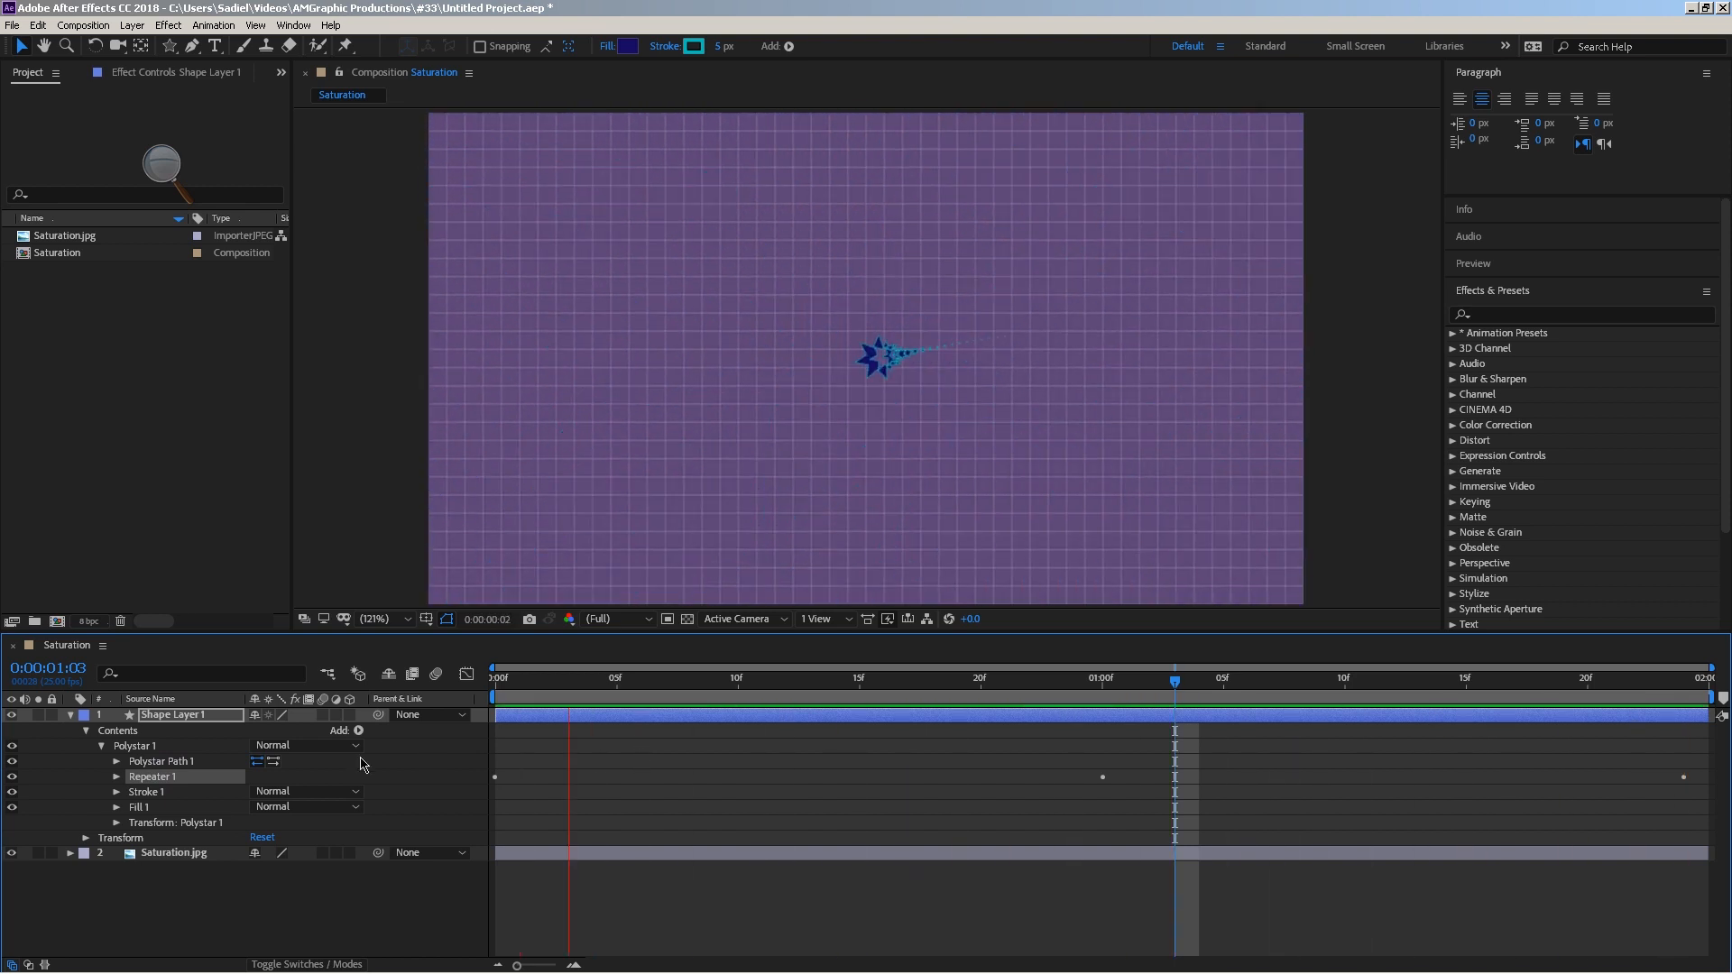
drag(217, 776, 155, 798)
key(space)
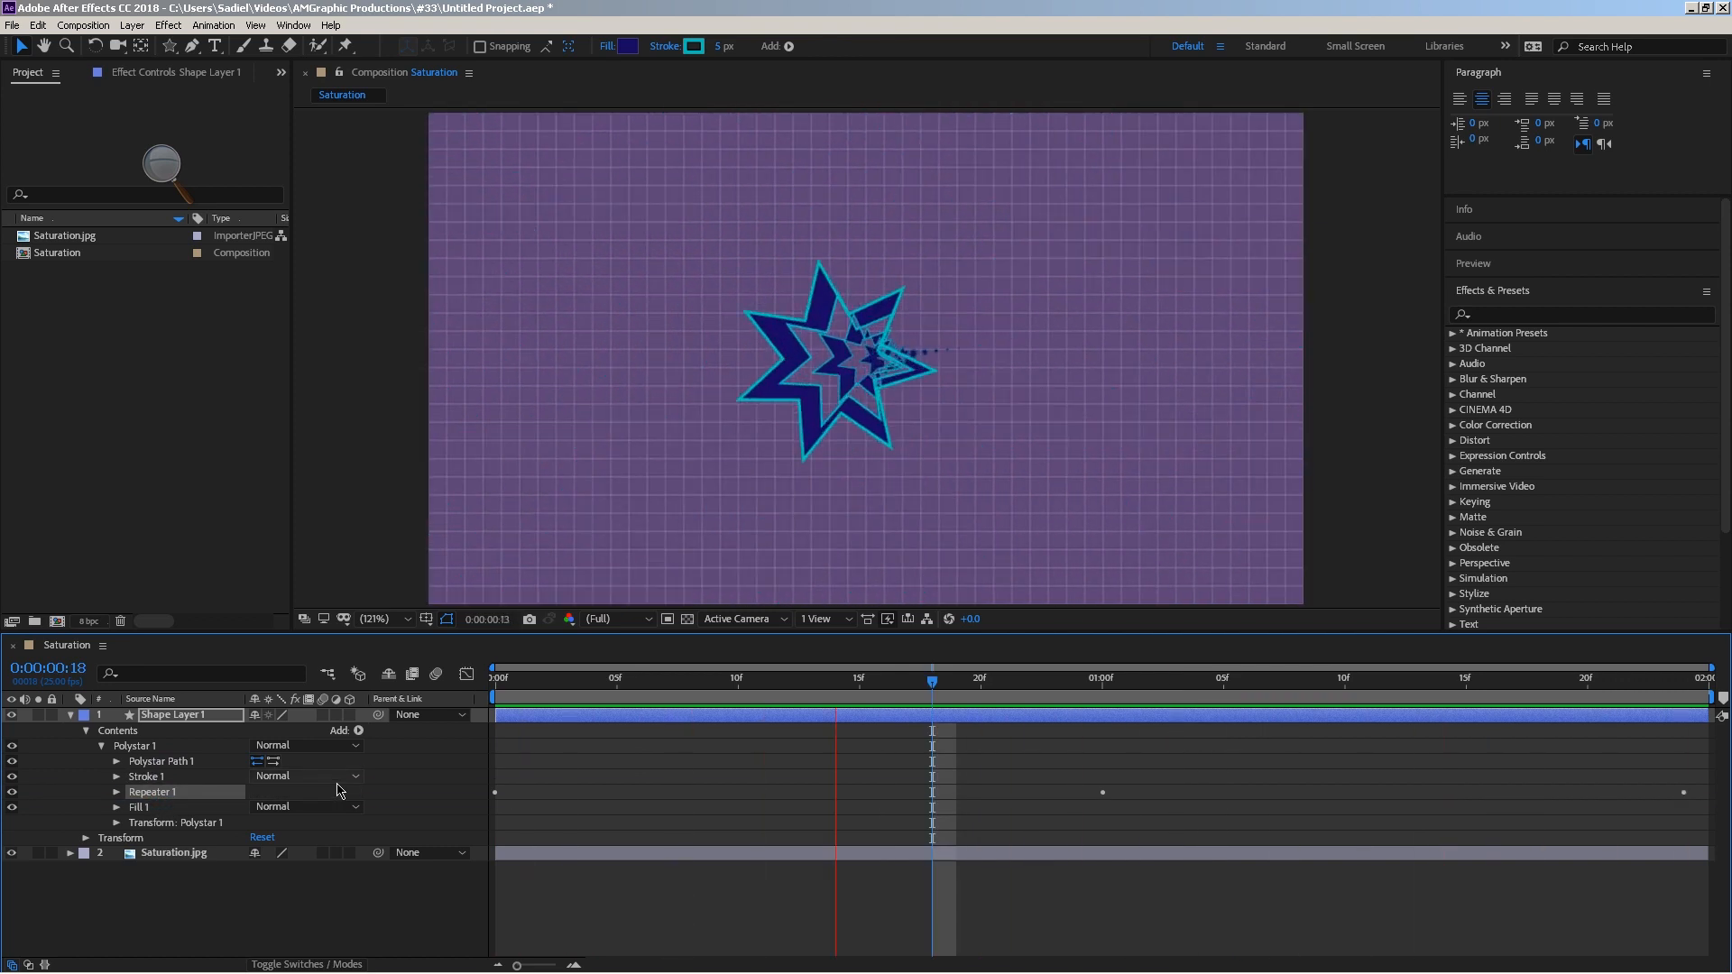
click(557, 758)
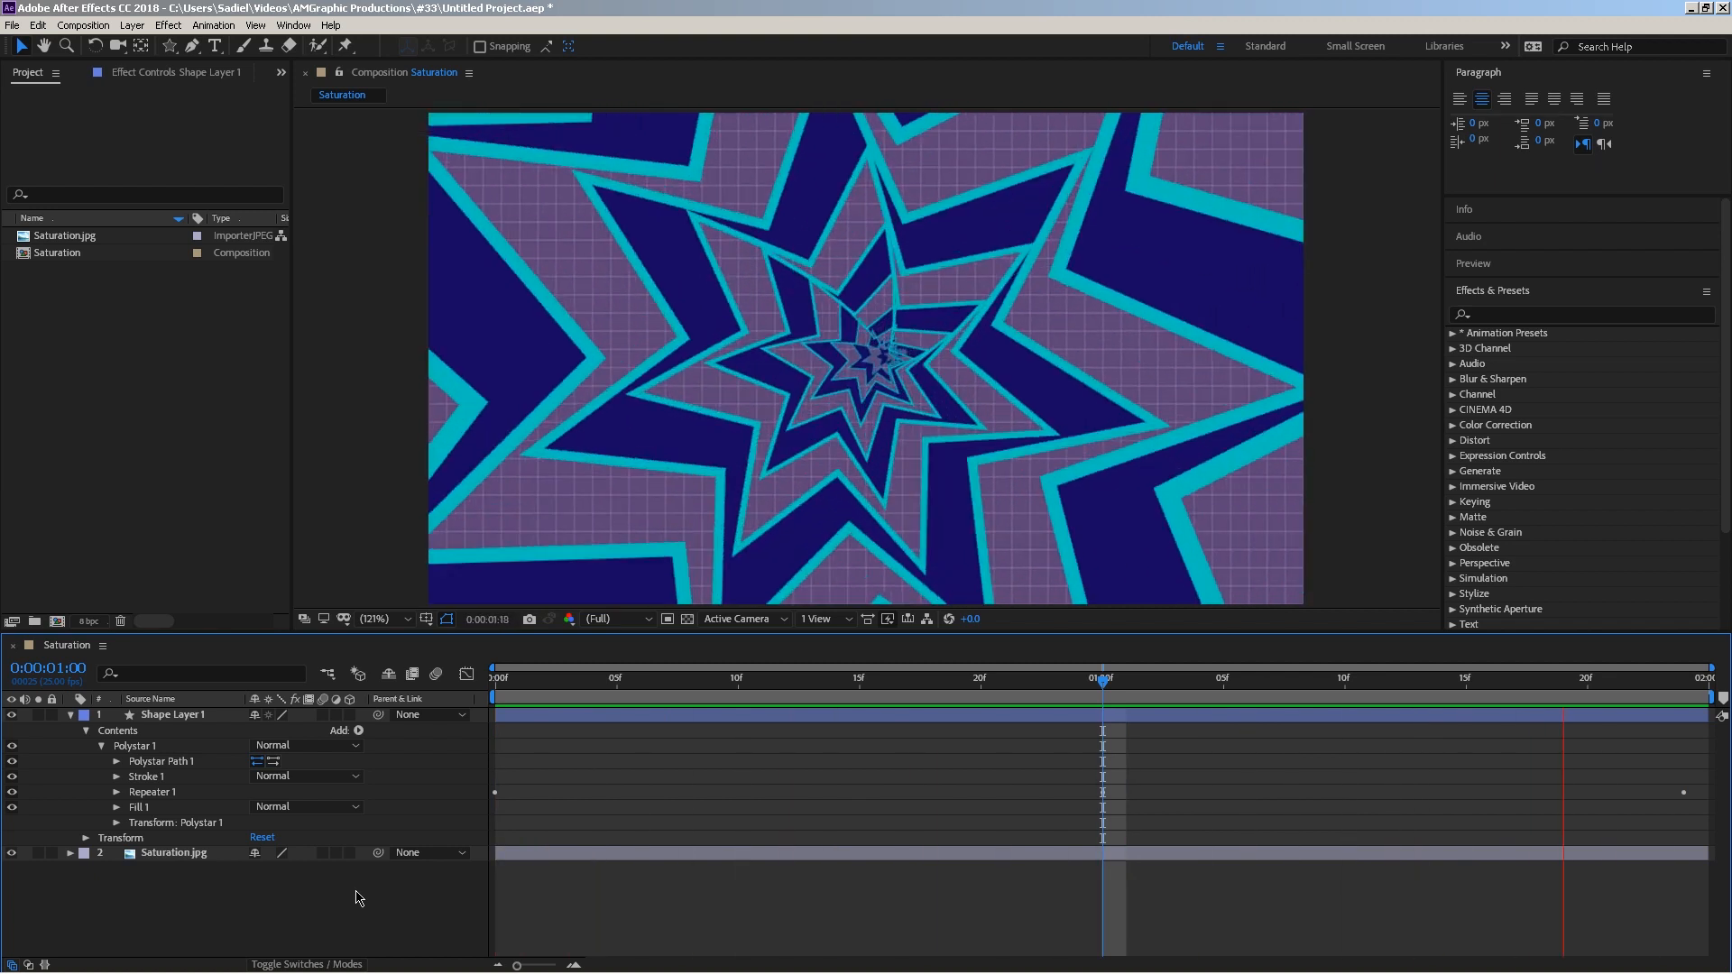
key(space)
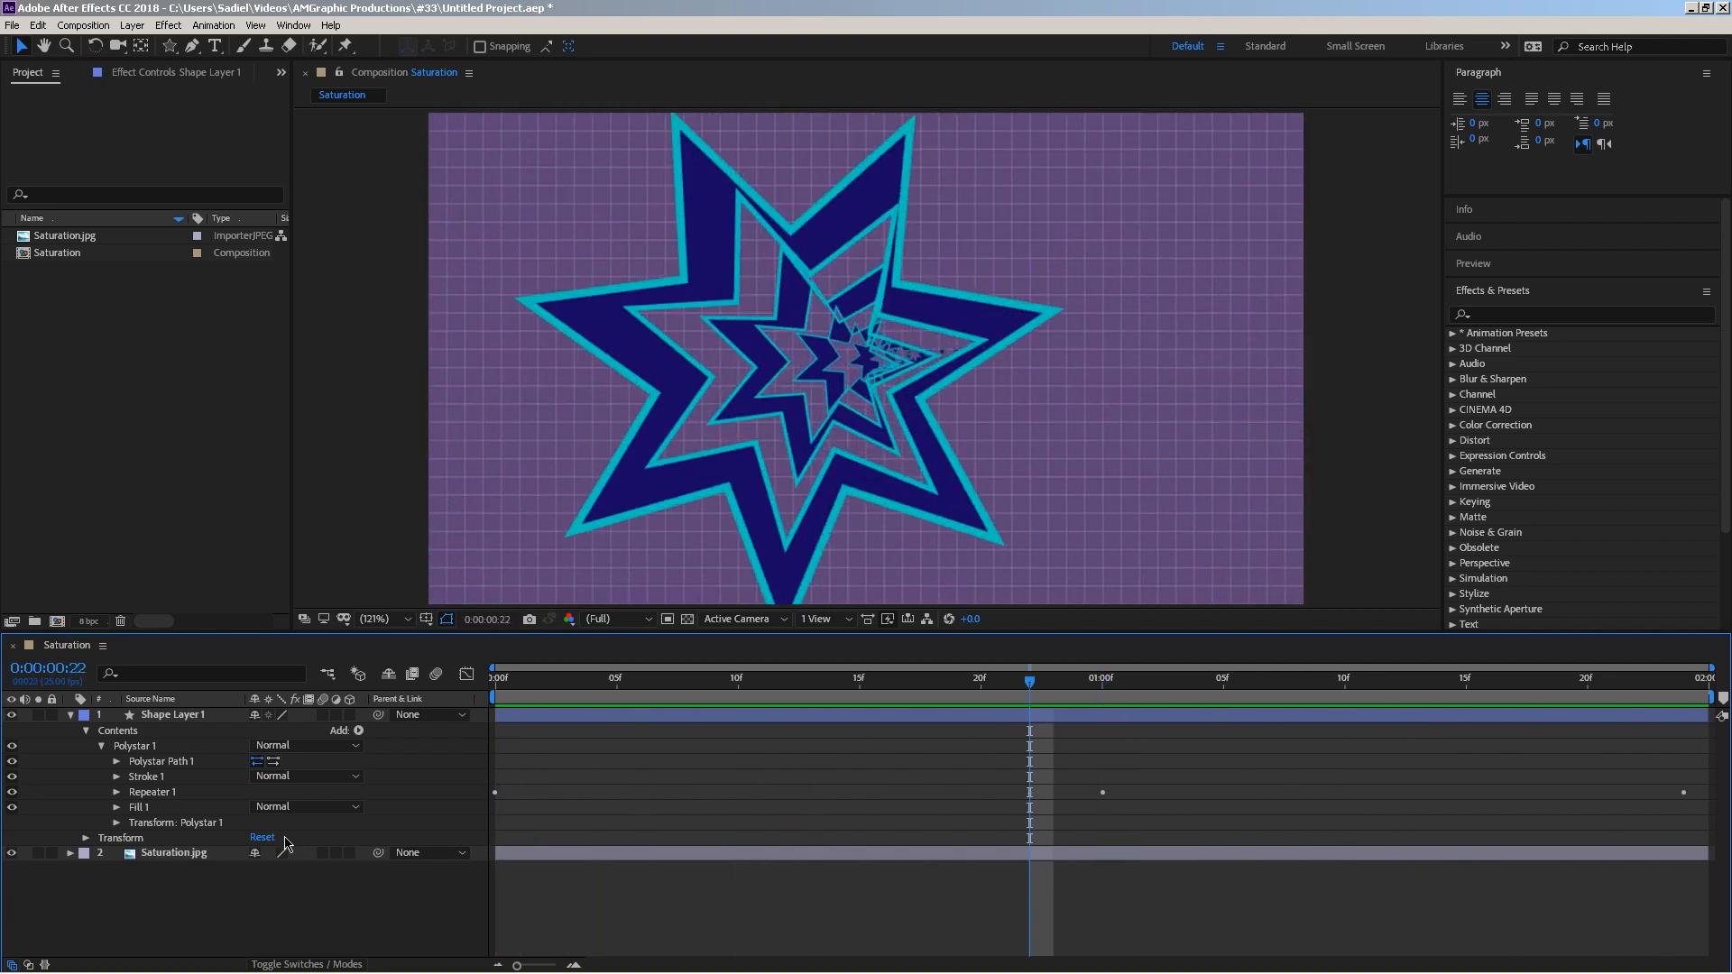
Expand Repeater 1 and its Transform properties to review the keyframes, and preview the animation.
click(142, 762)
click(175, 824)
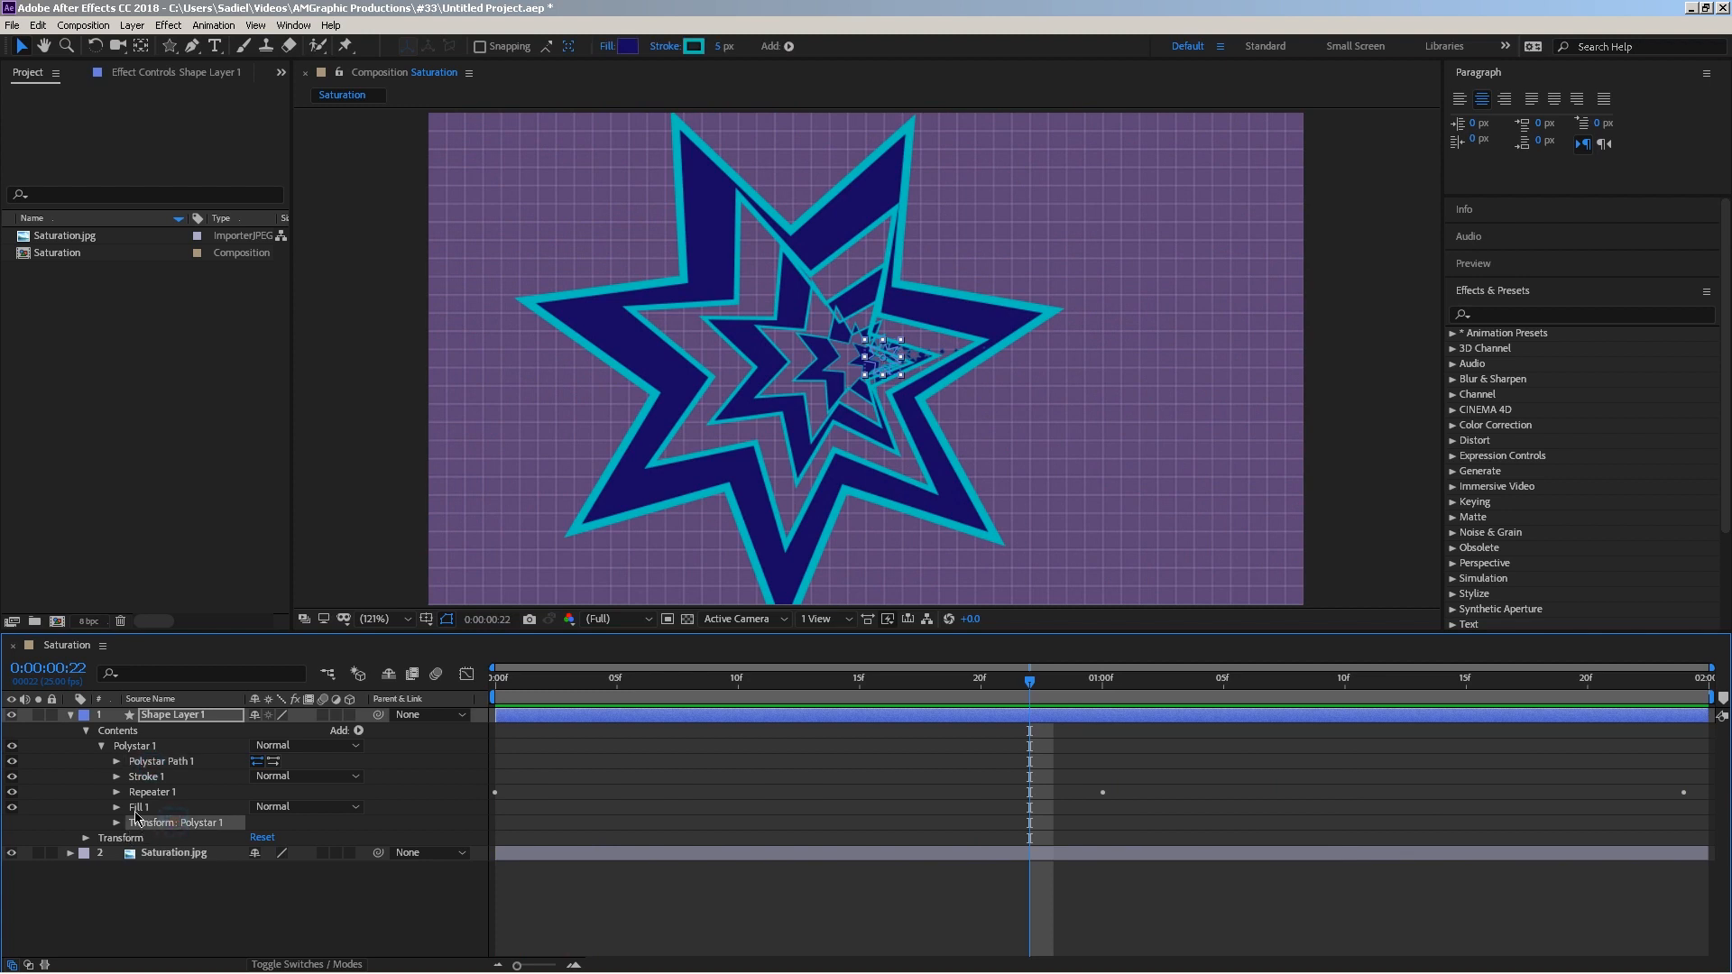
click(131, 793)
click(117, 793)
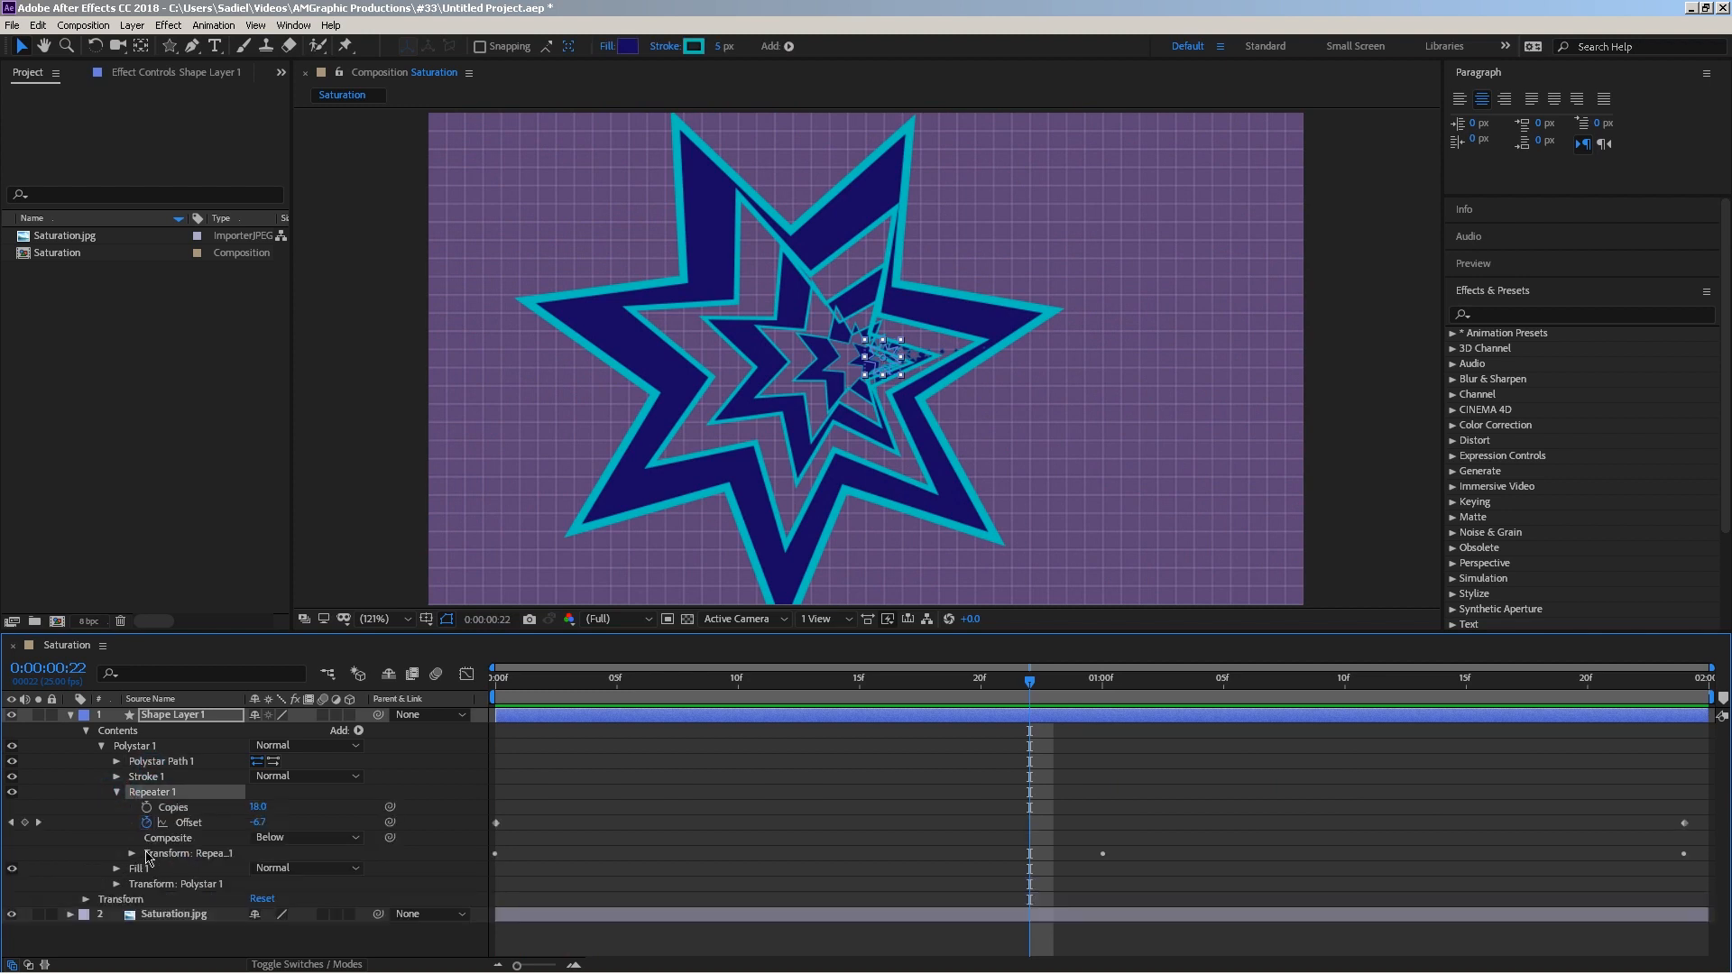
click(132, 853)
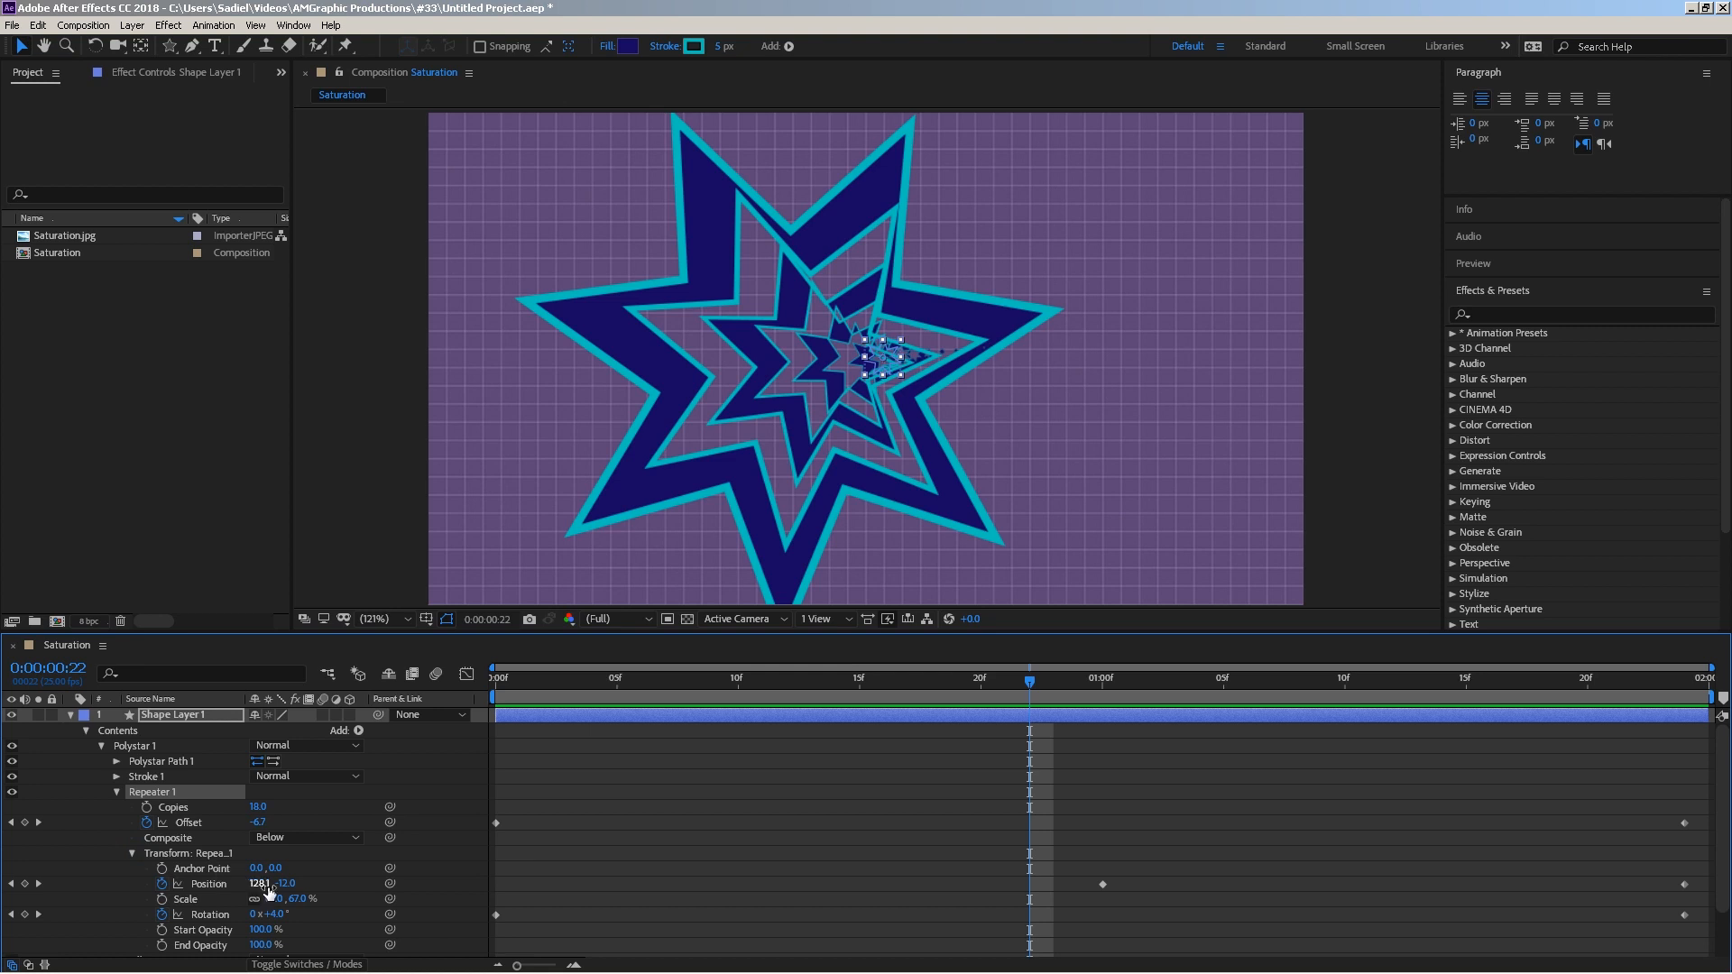
key(space)
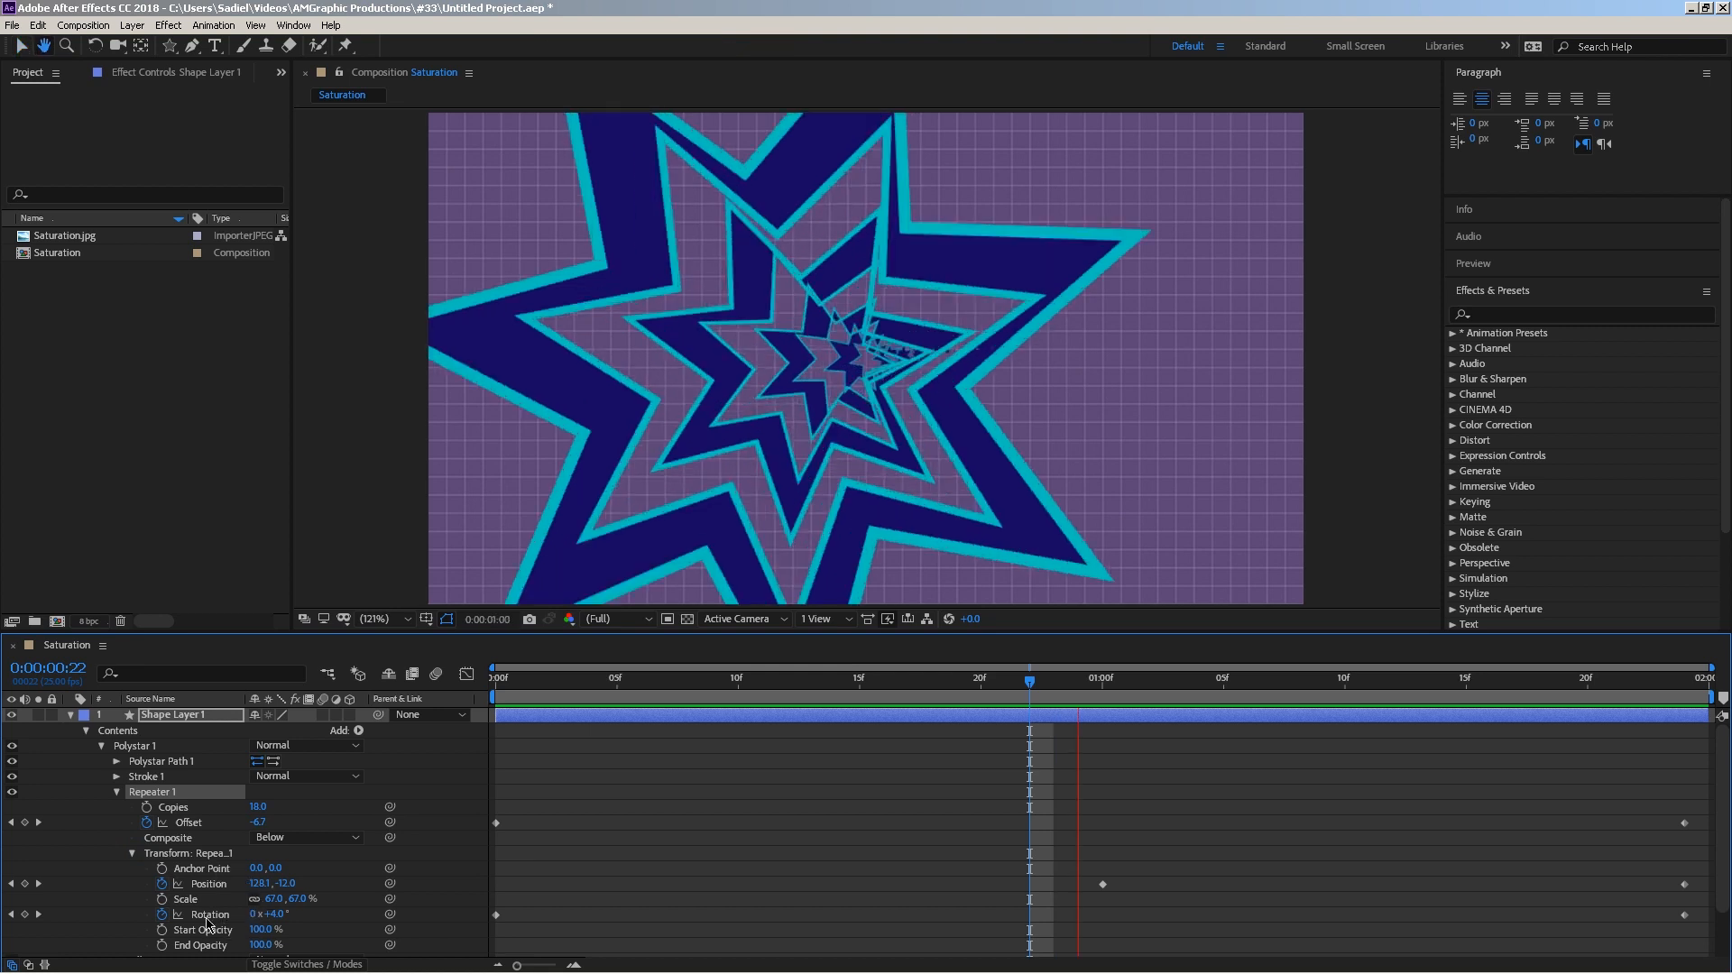
key(space)
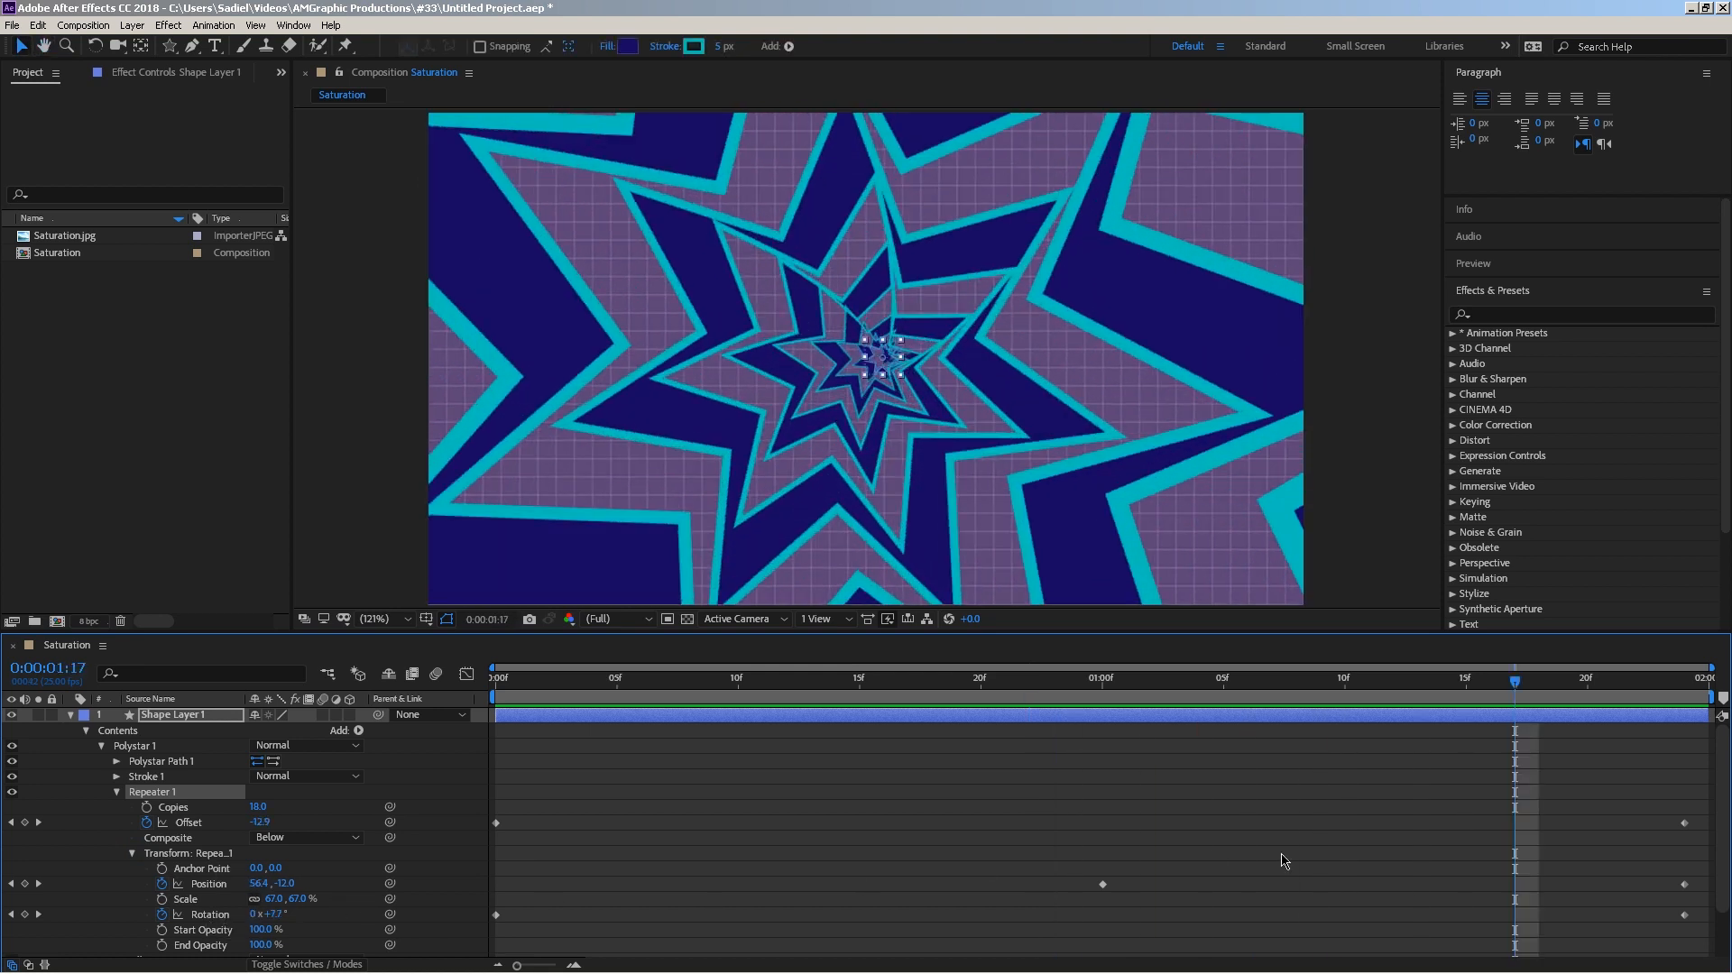
Set the Repeater's Position keyframe at 0:00:01:24 to -150, -12 and preview the animation.
drag(1668, 693, 1685, 693)
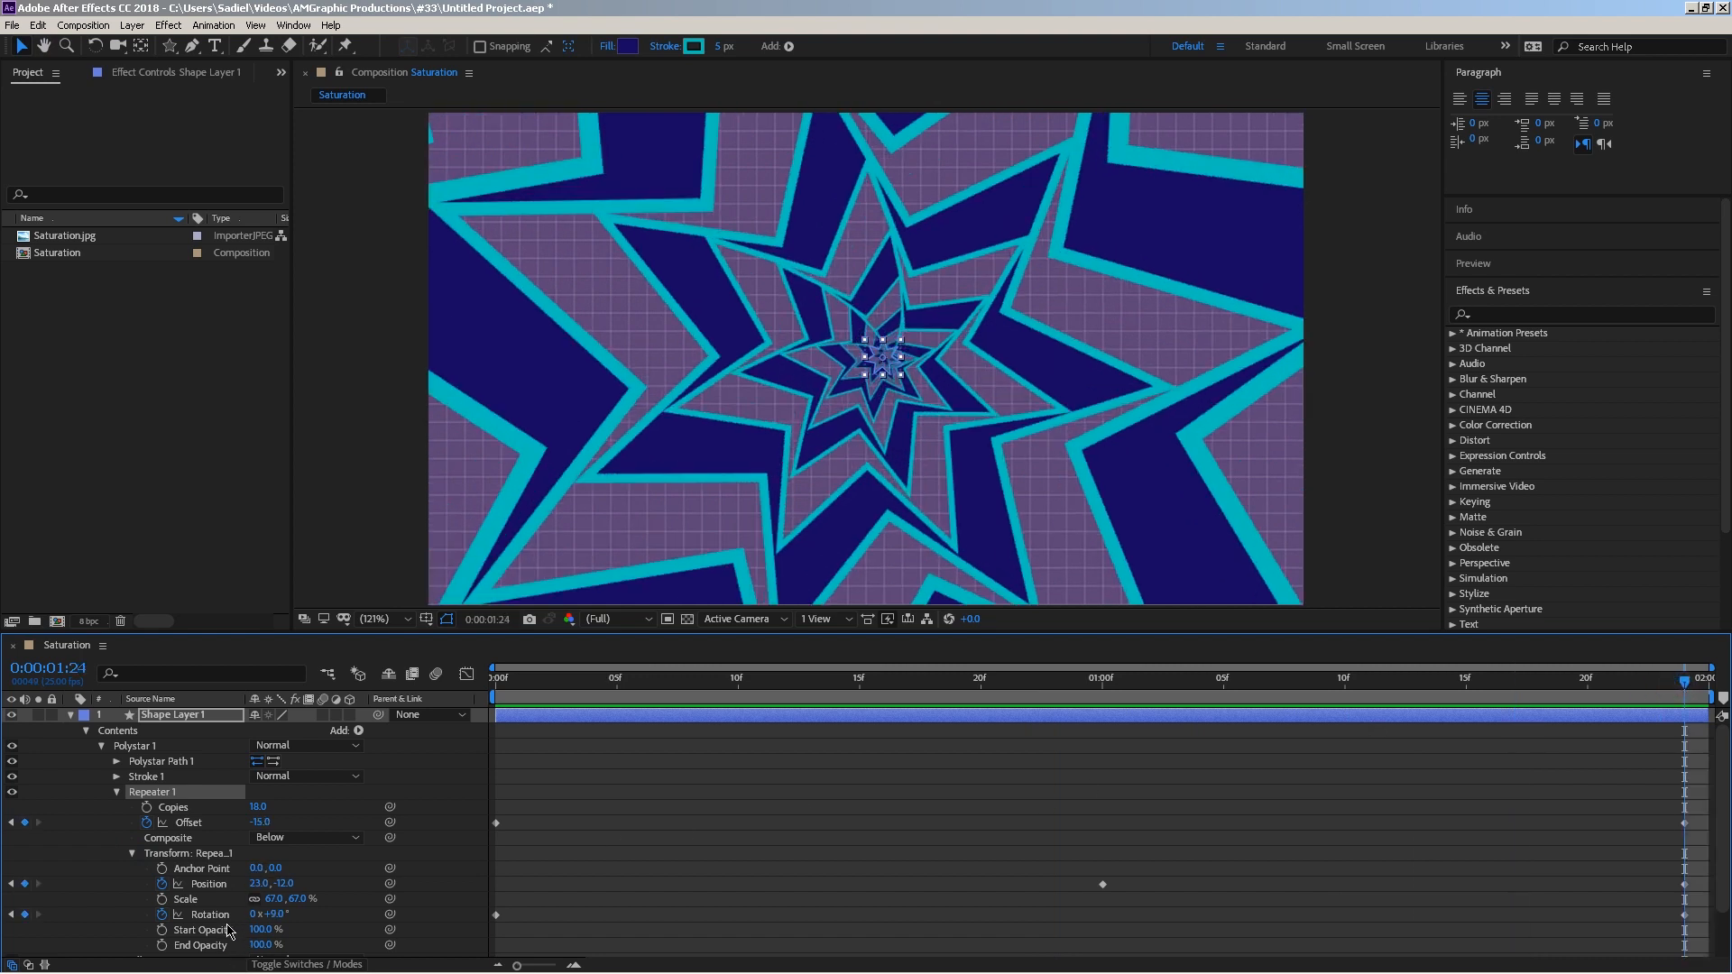
drag(259, 888, 98, 875)
key(ctrl+z)
key(ctrl+z)
key(space)
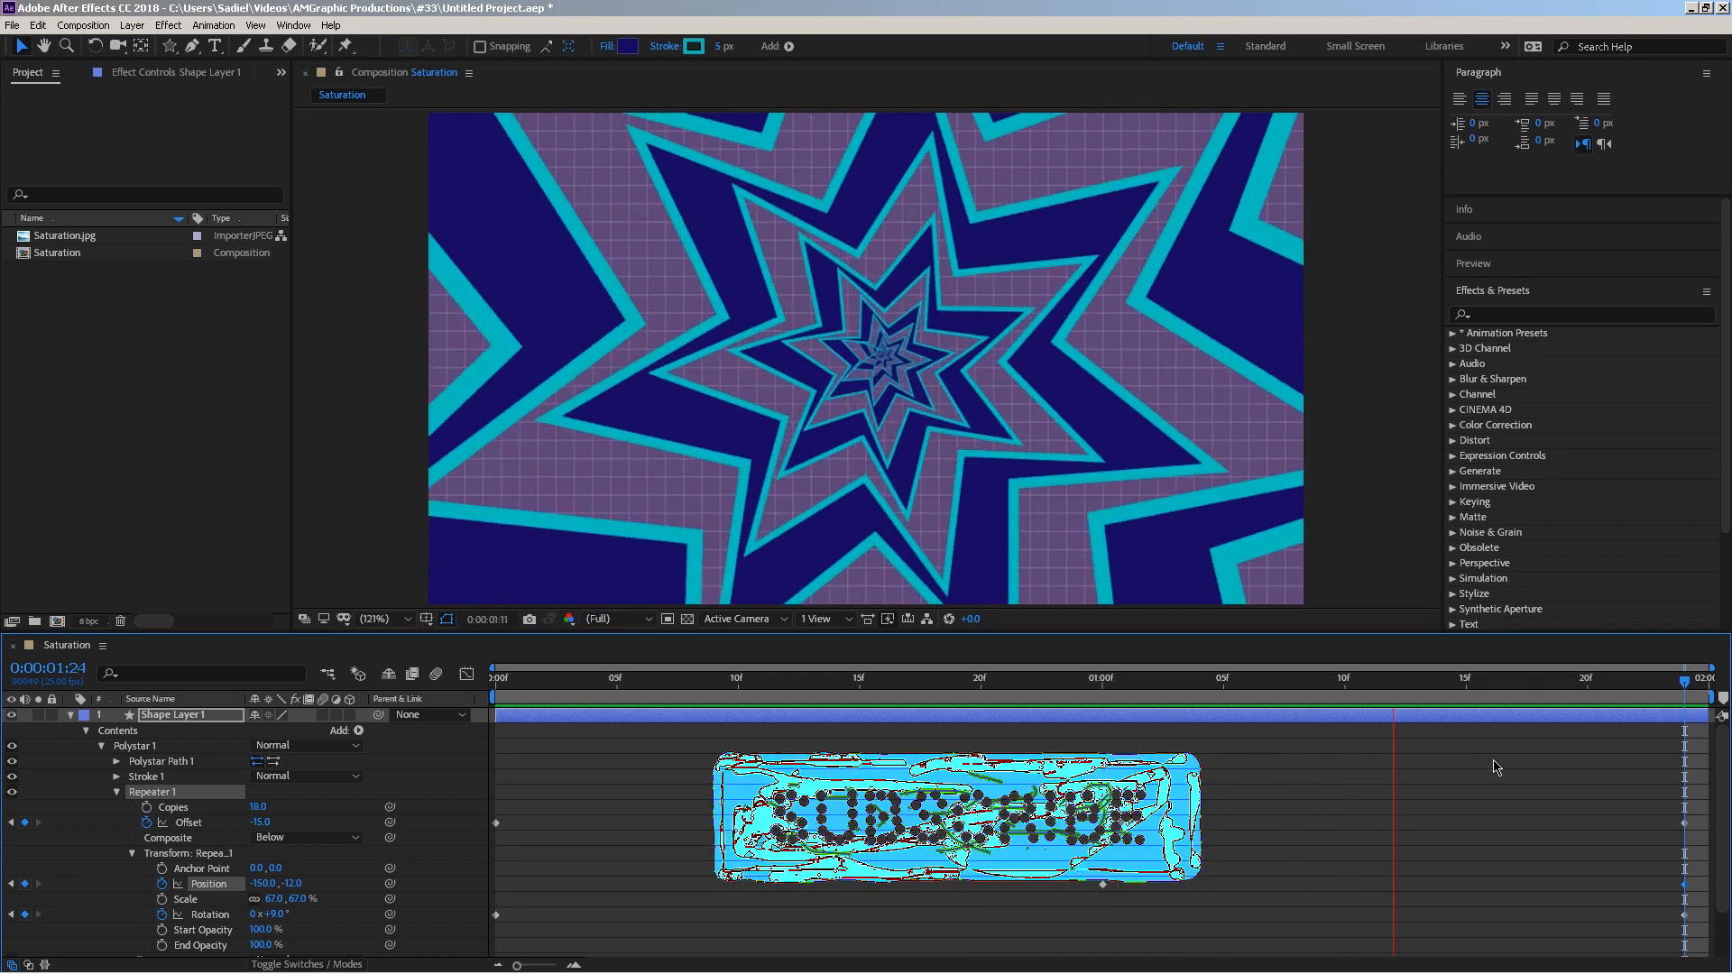
key(space)
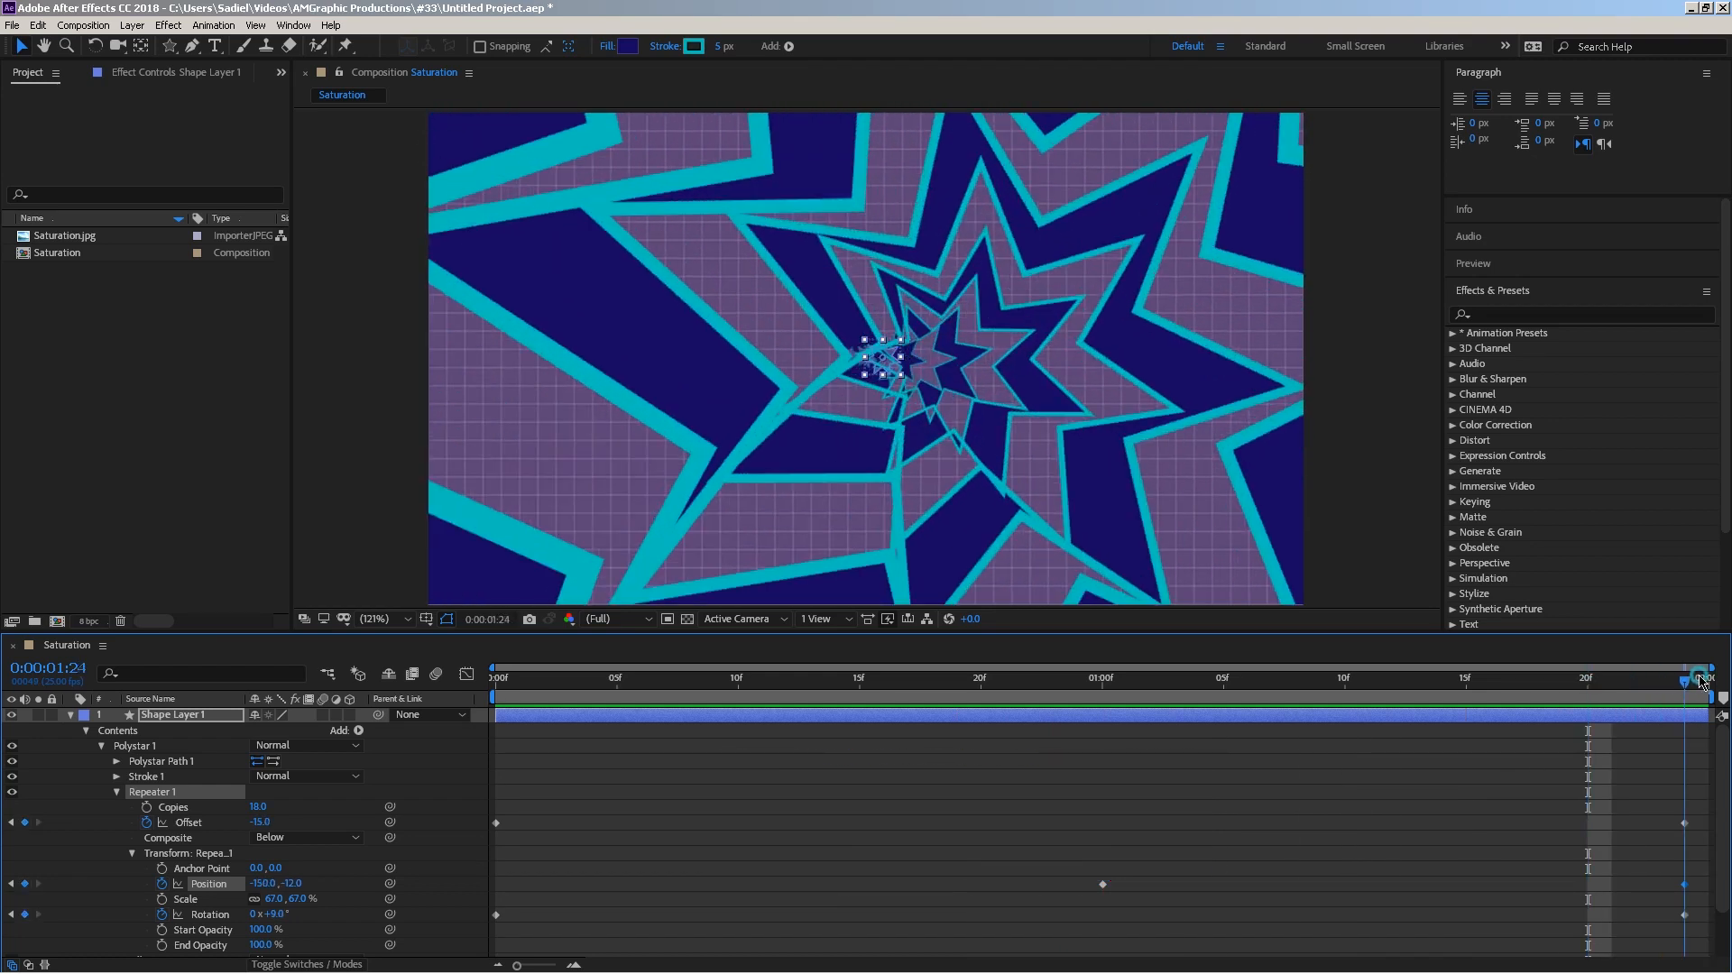